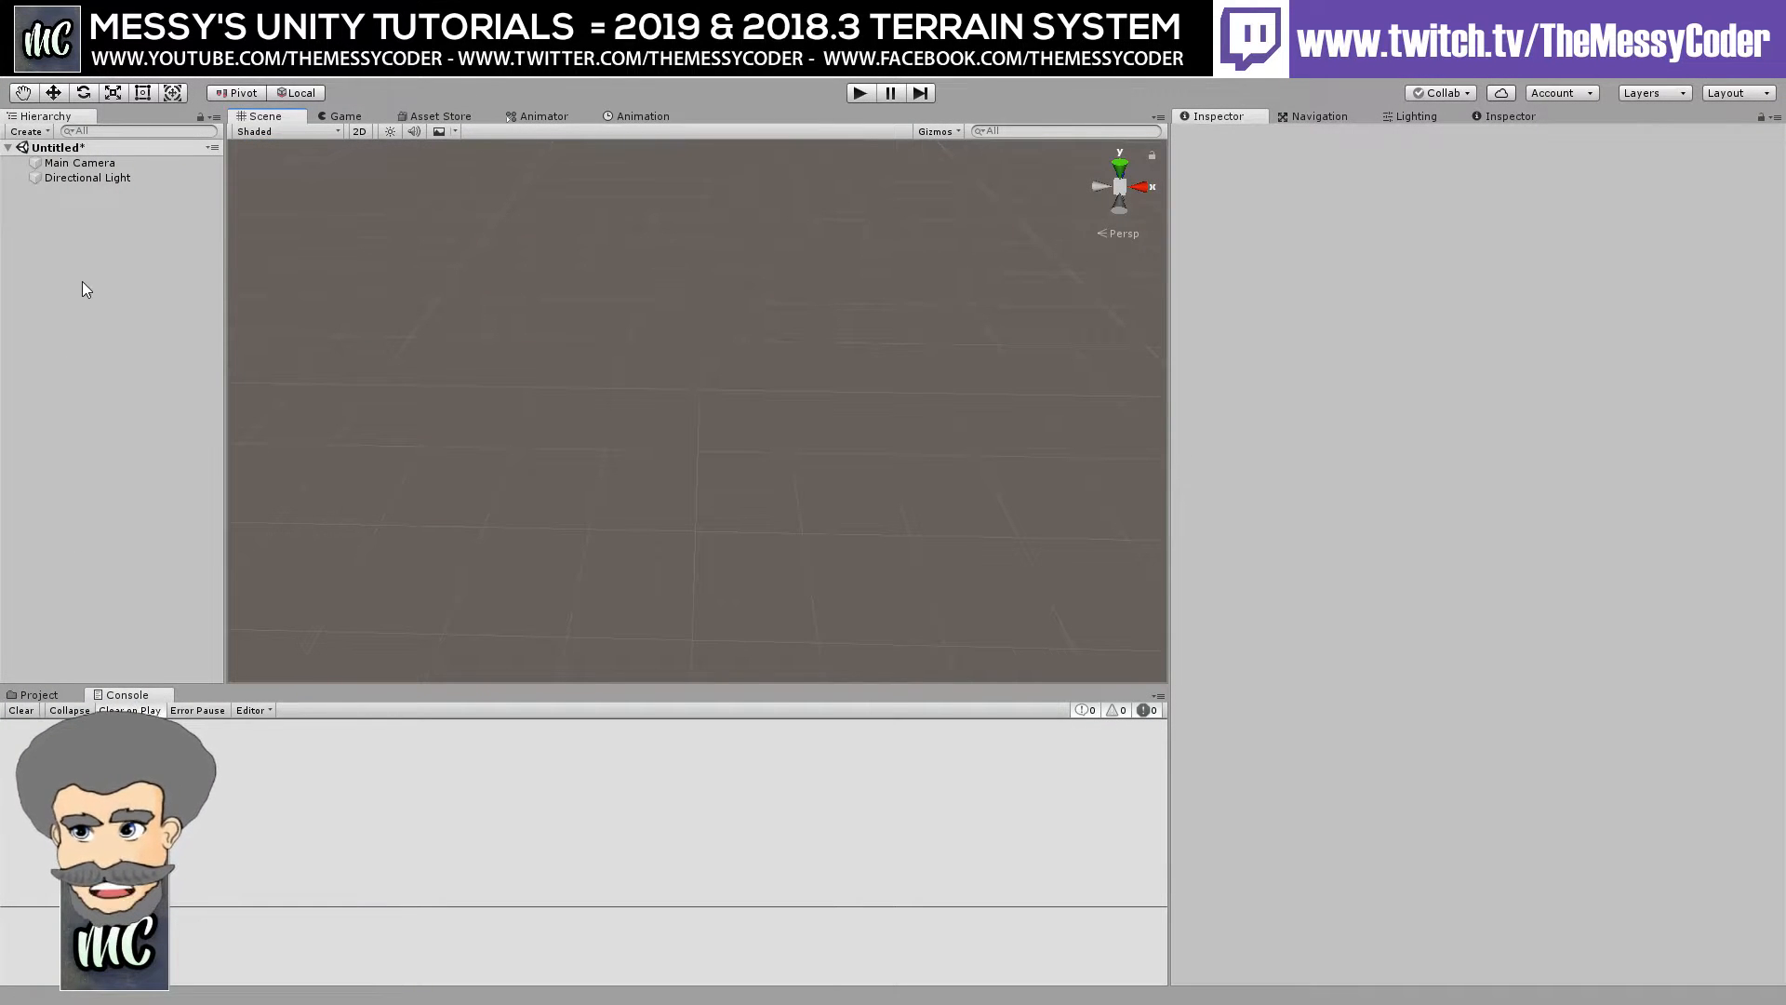
Add a new 3D Terrain object to the scene.
{"action": "right_click", "coordinate": [154, 386]}
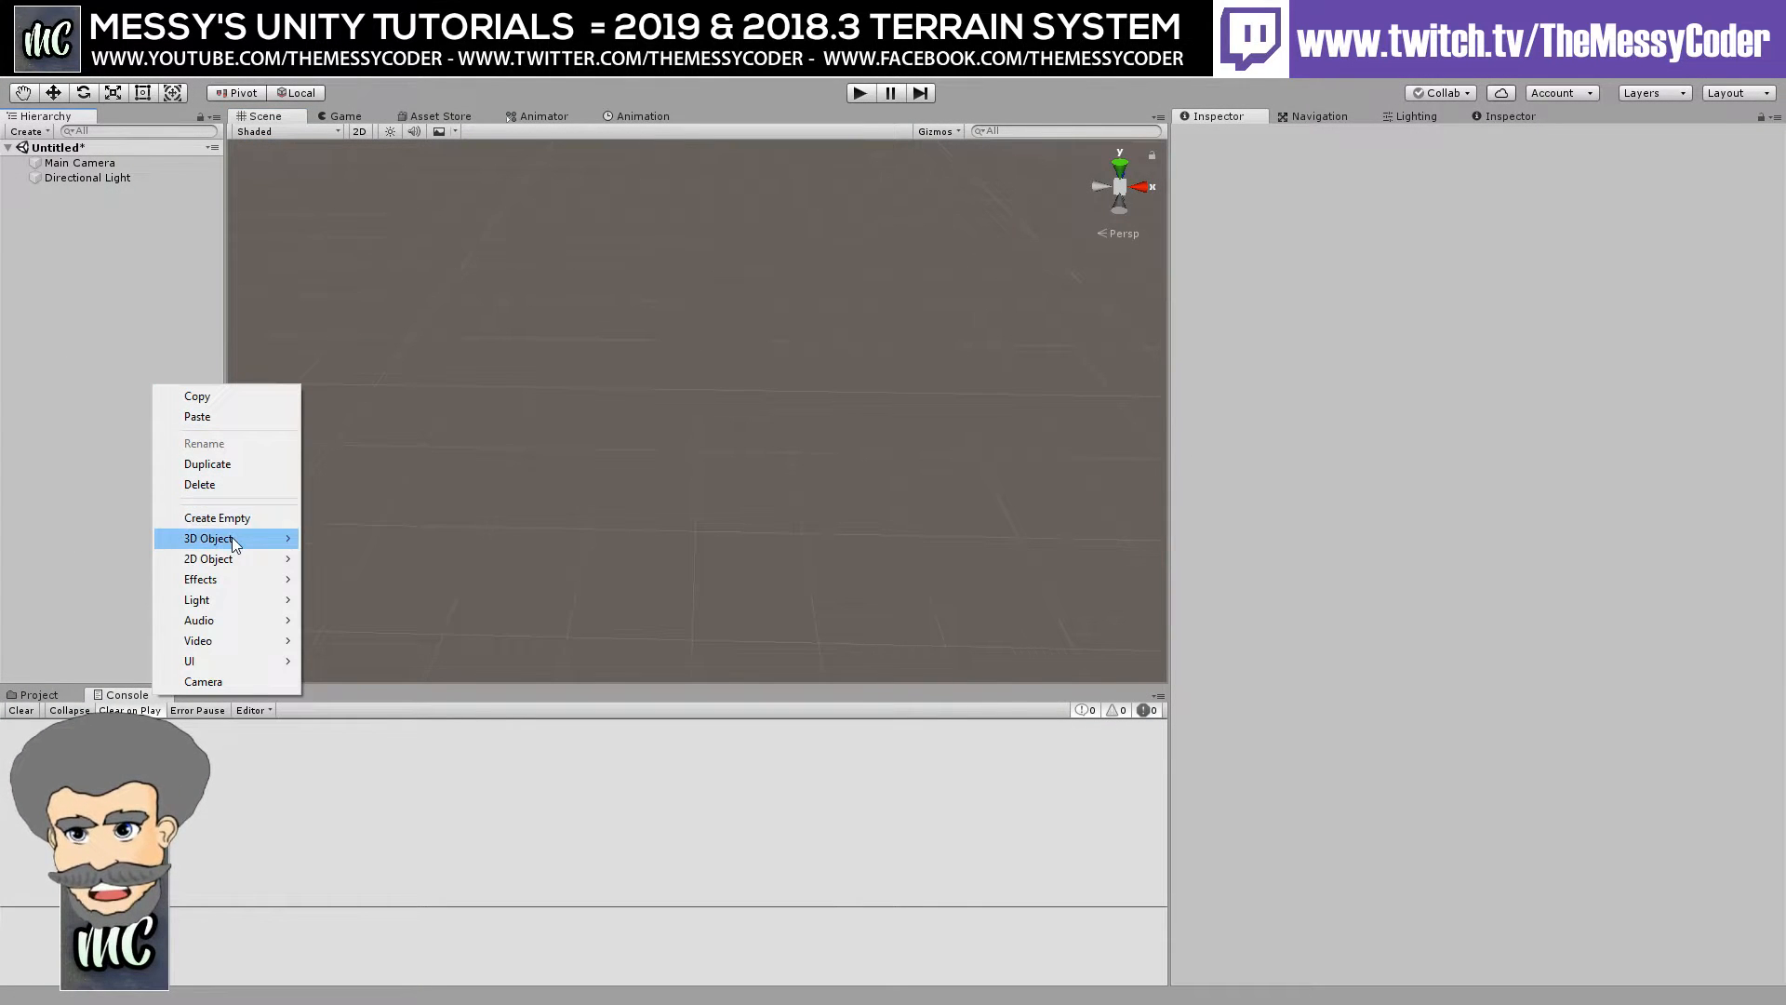
{"action": "mouse_move", "coordinate": [244, 538]}
{"action": "left_click", "coordinate": [336, 704]}
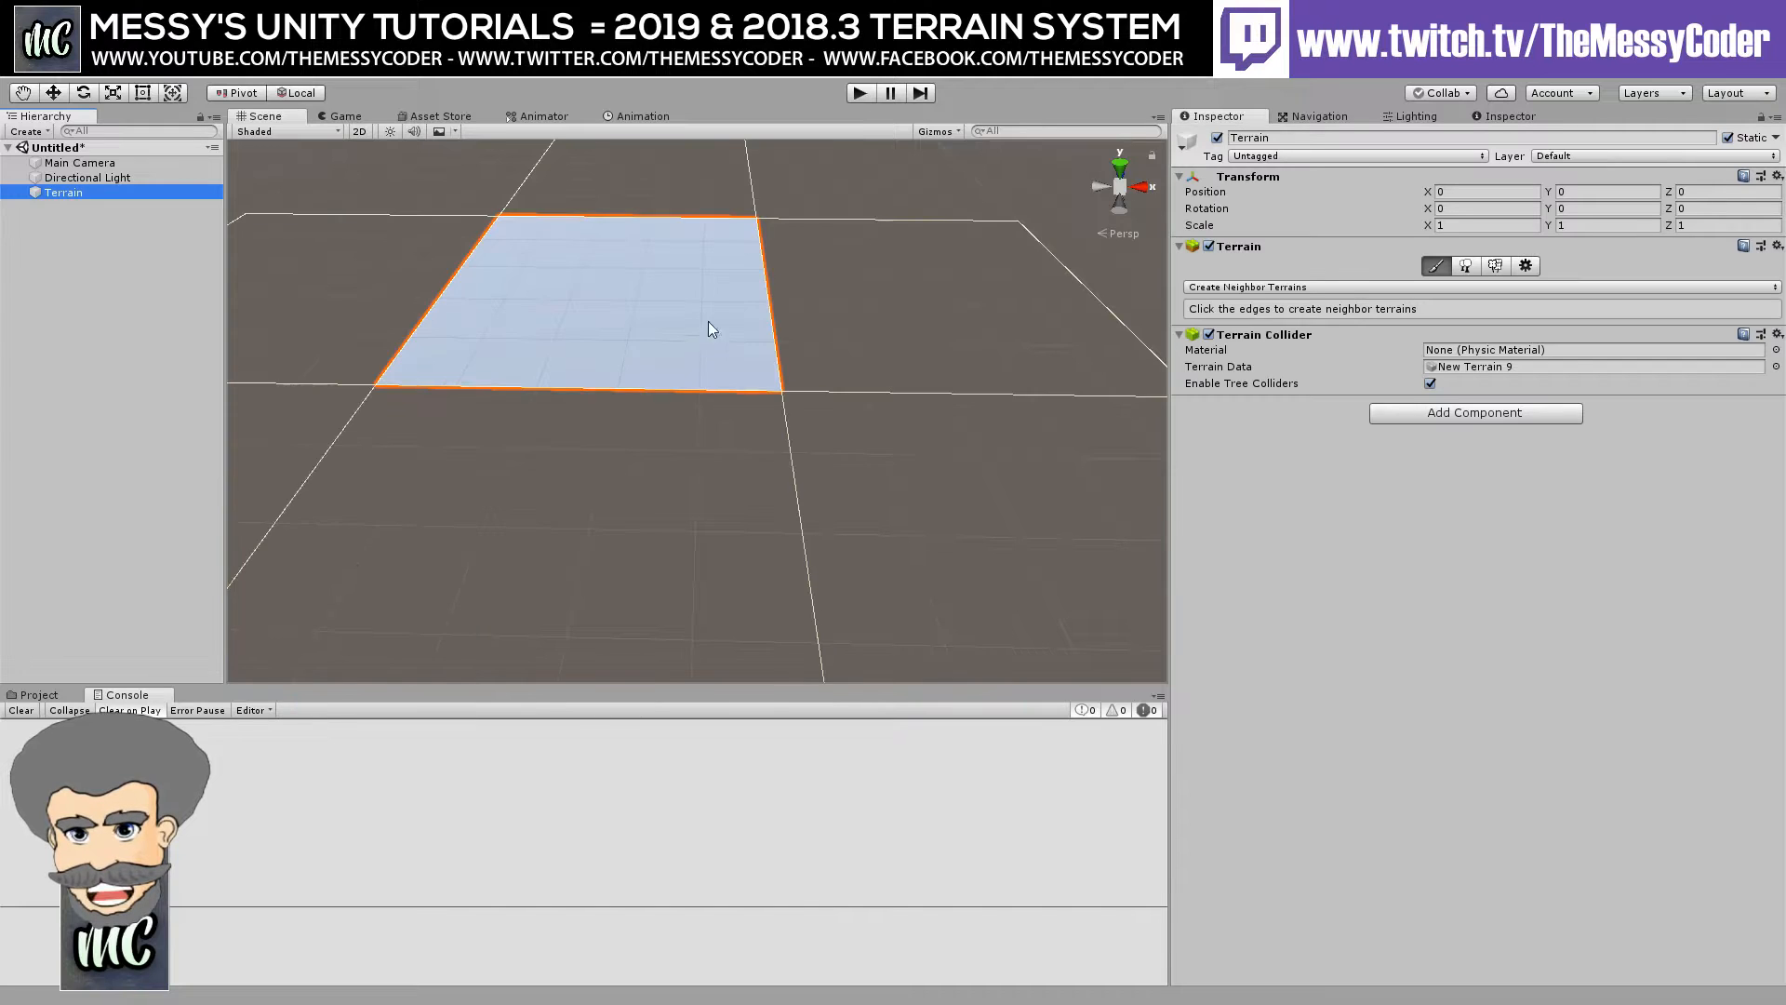
Create three neighbor terrains beside and in front of the original terrain to form a two-by-two grid.
{"action": "middle_click_drag", "start_coordinate": [709, 328], "coordinate": [697, 207]}
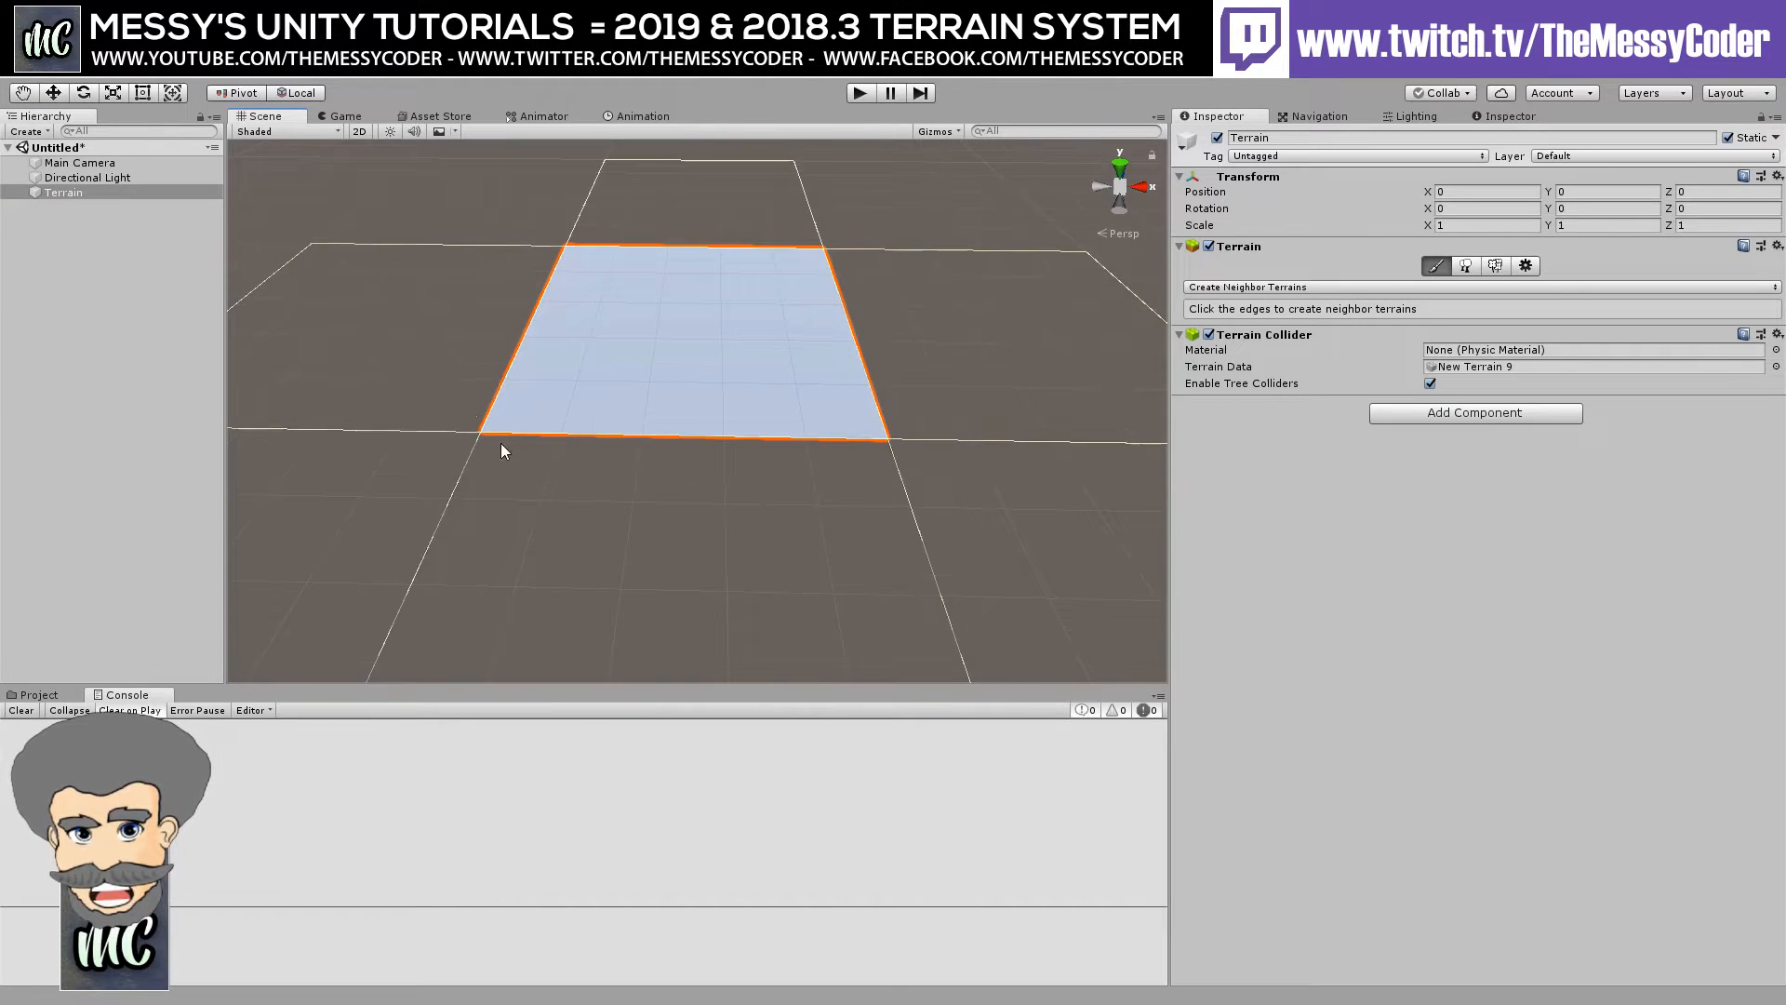
{"action": "scroll", "coordinate": [672, 514], "scroll_direction": "down", "scroll_amount": 3}
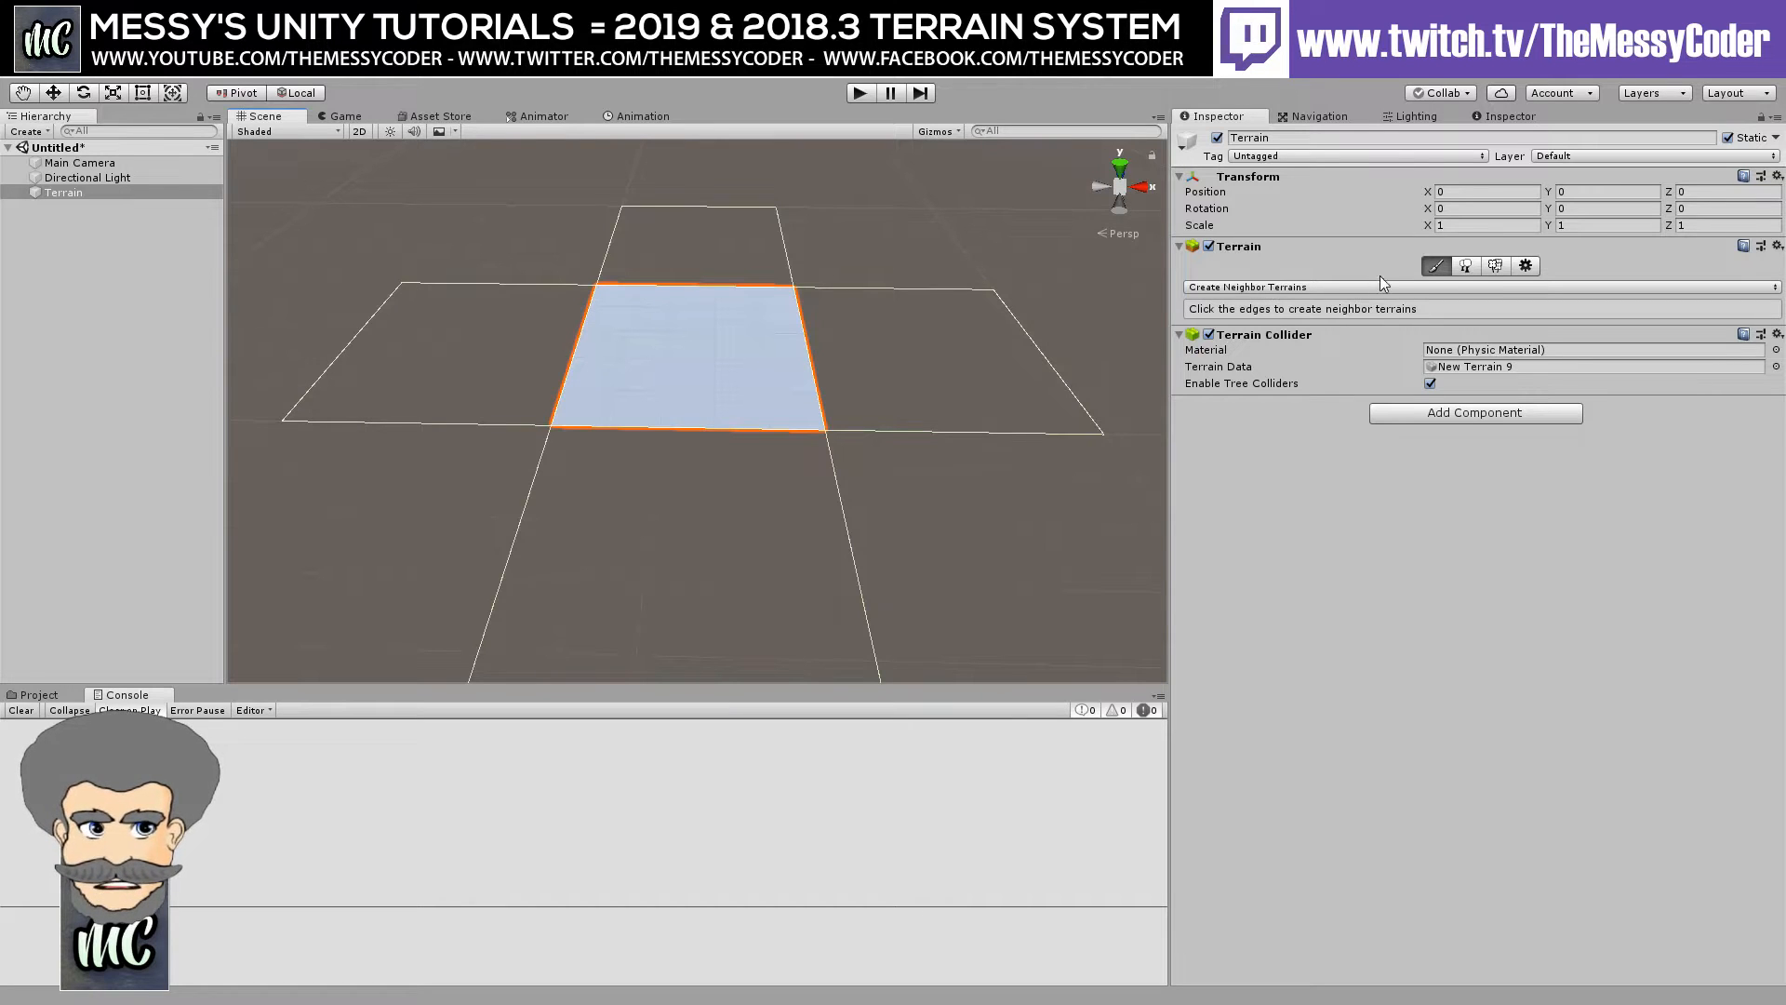
{"action": "left_click", "coordinate": [1304, 286]}
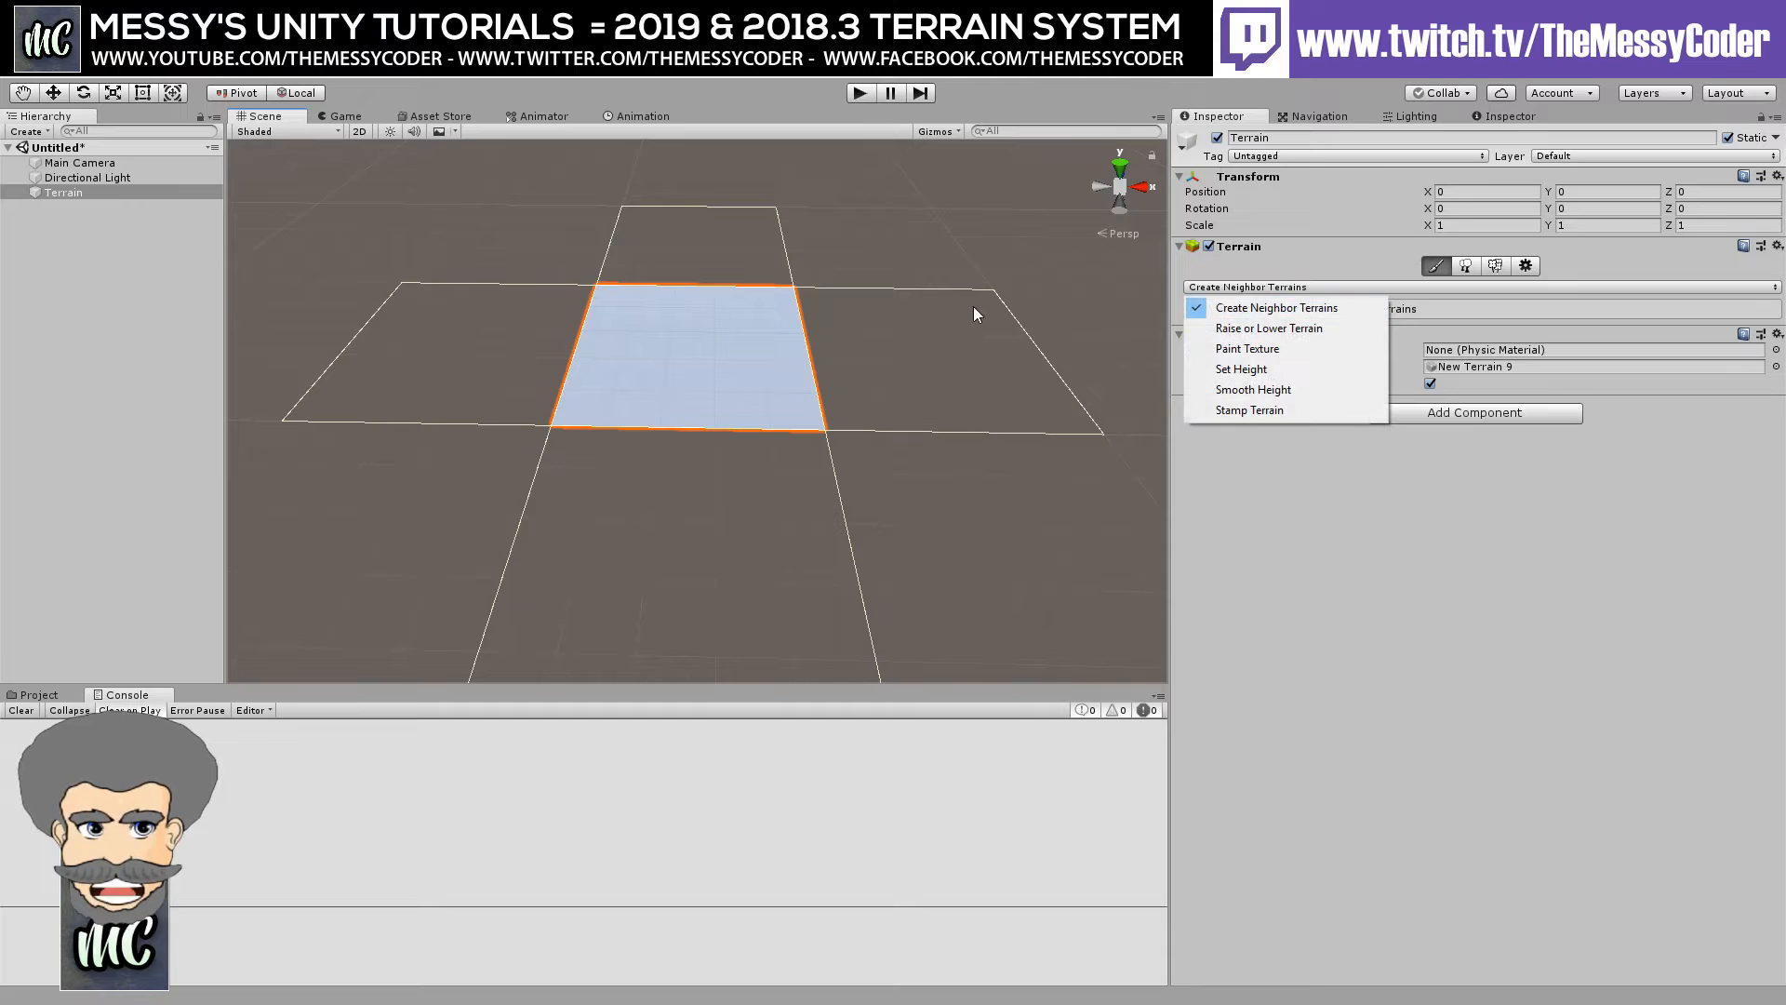
{"action": "left_click", "coordinate": [925, 349]}
{"action": "left_click", "coordinate": [925, 349]}
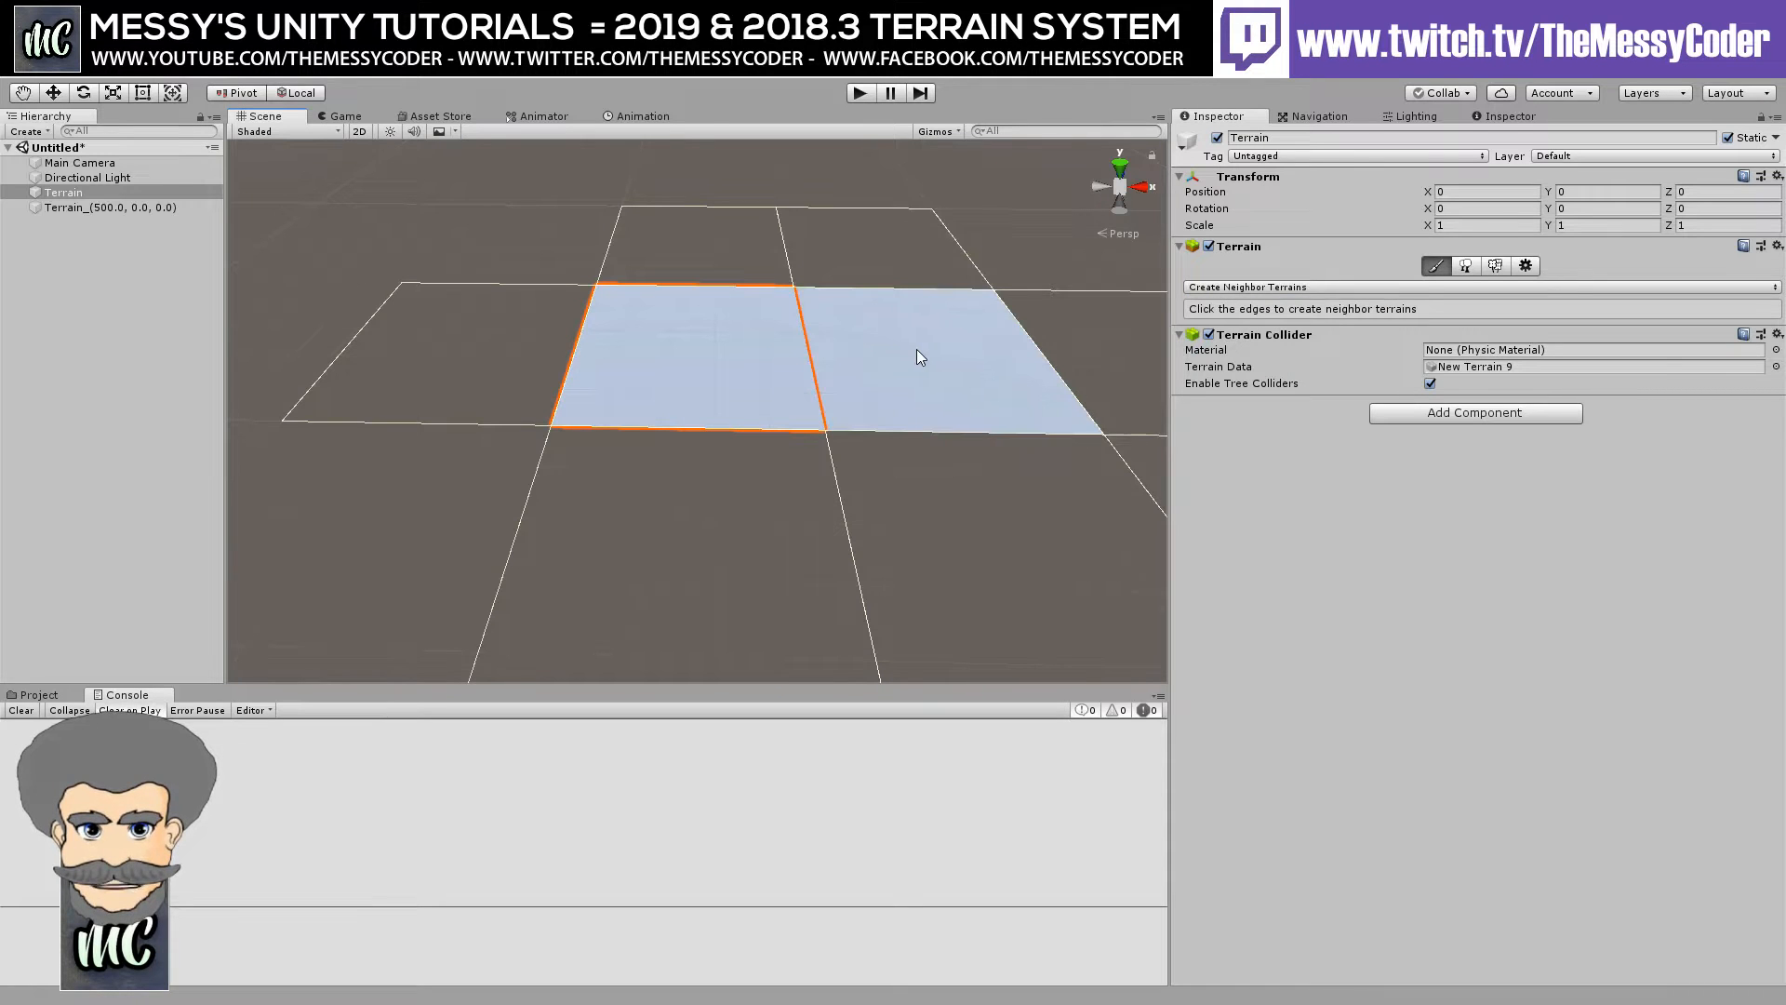
{"action": "middle_click_drag", "start_coordinate": [918, 348], "coordinate": [738, 337]}
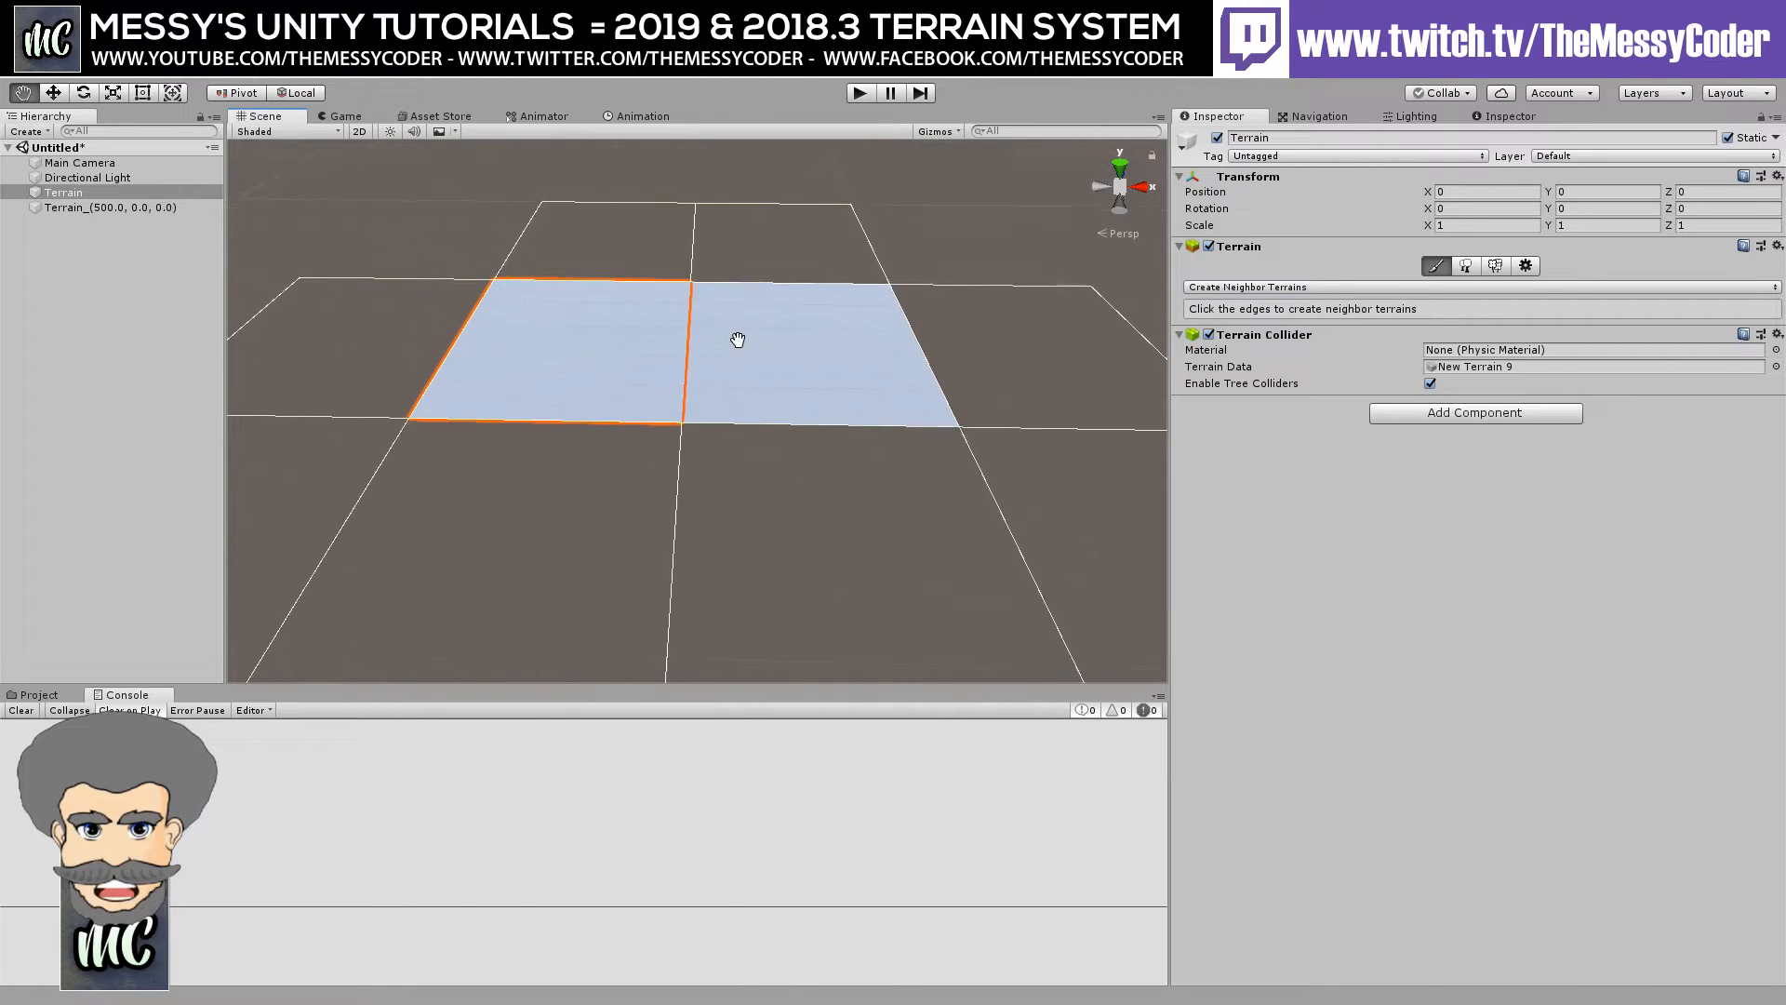
{"action": "left_click", "coordinate": [808, 470]}
{"action": "left_click", "coordinate": [528, 485]}
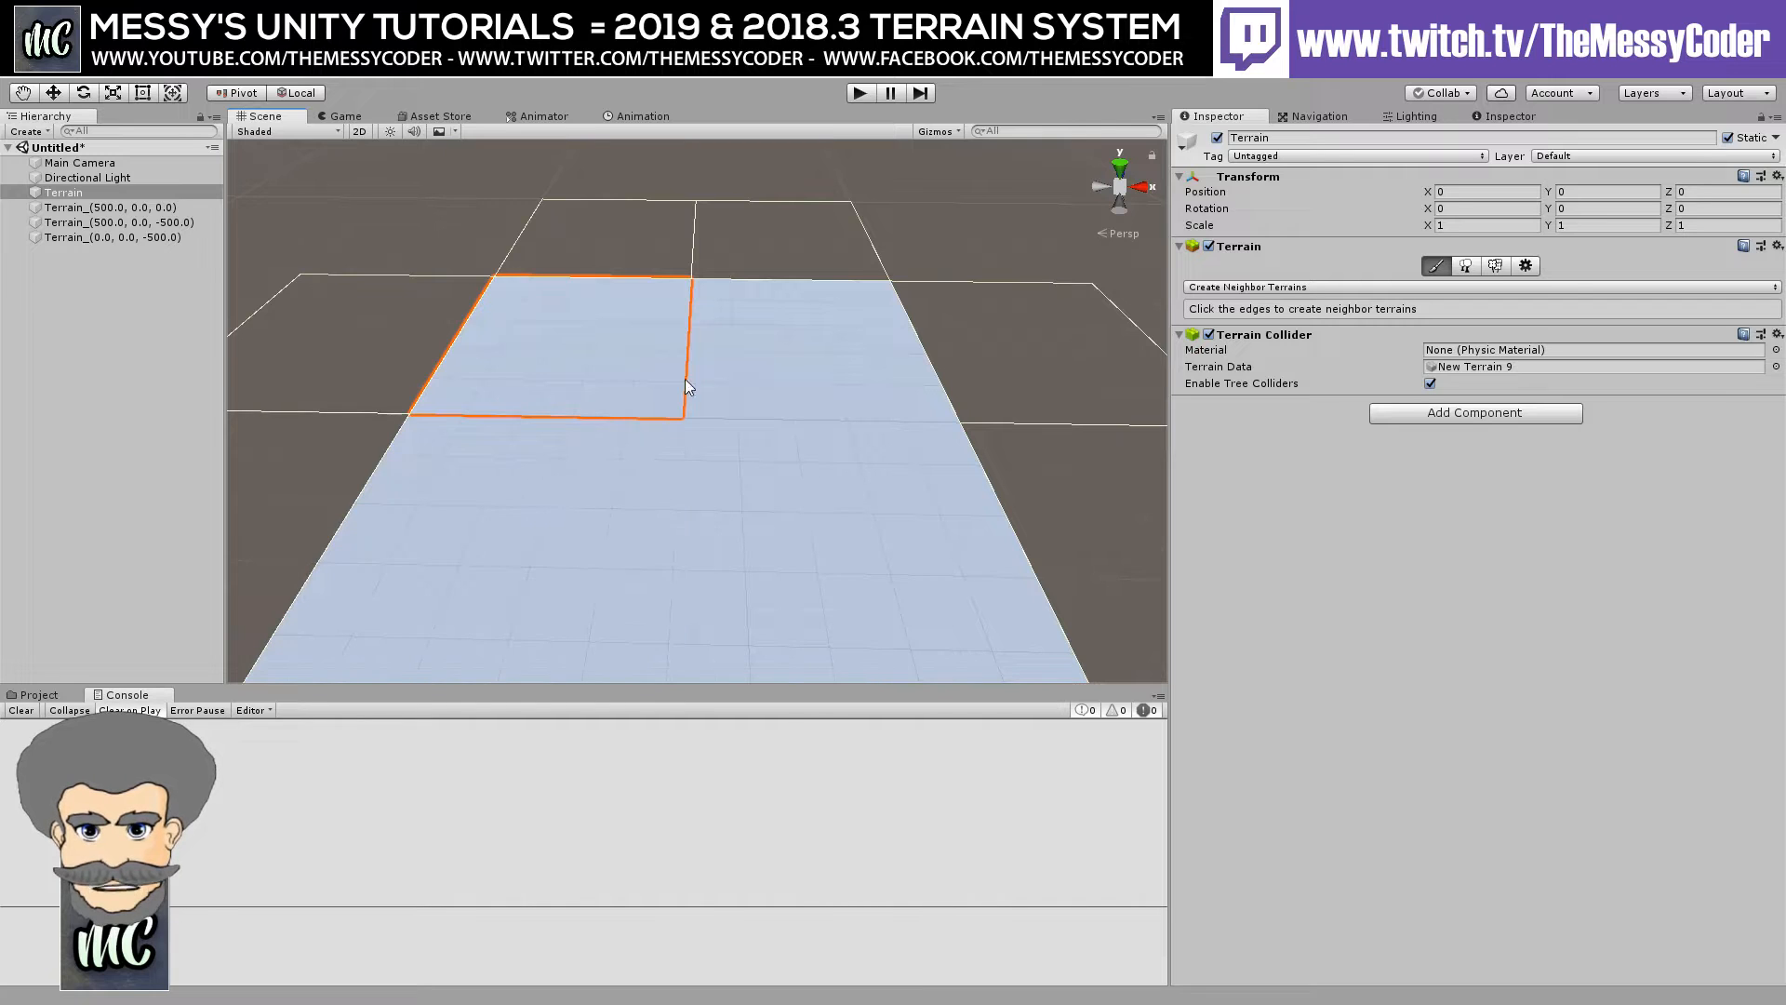
Delete the three neighbor terrains so that only the original terrain is left.
{"action": "right_click_drag", "start_coordinate": [793, 374], "coordinate": [755, 454]}
{"action": "scroll", "coordinate": [755, 453], "scroll_direction": "down", "scroll_amount": 5}
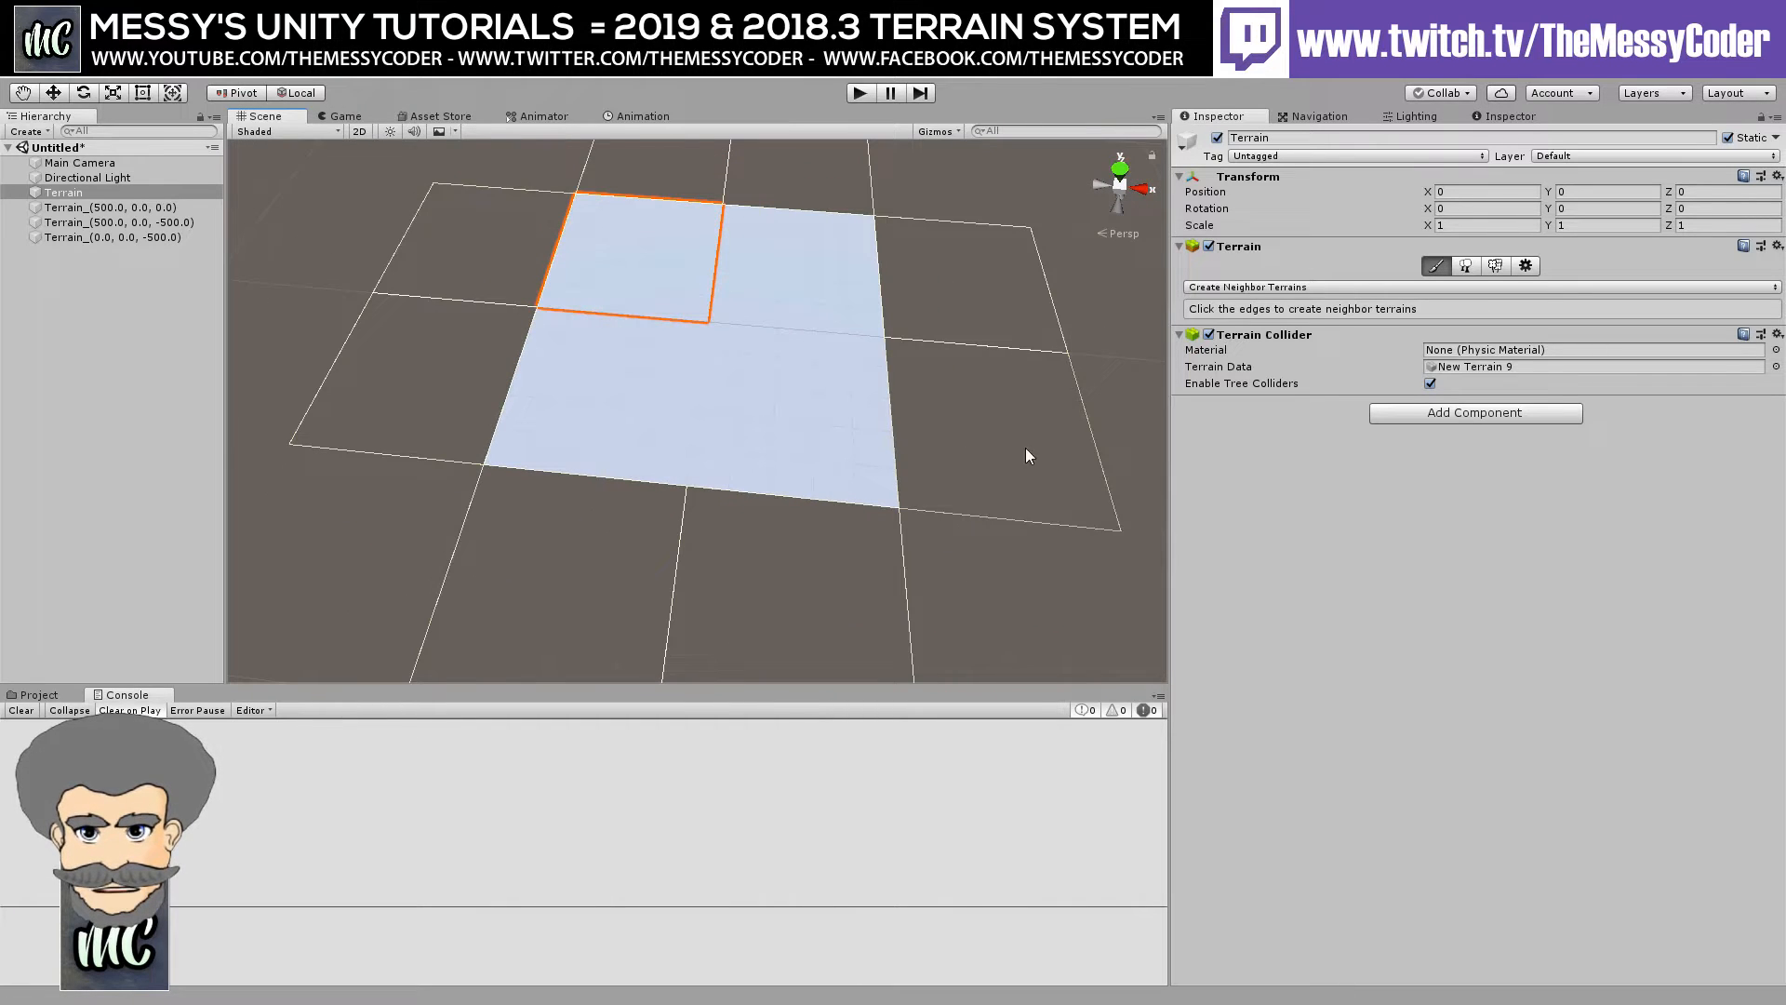
{"action": "scroll", "coordinate": [769, 466], "scroll_direction": "up", "scroll_amount": 8}
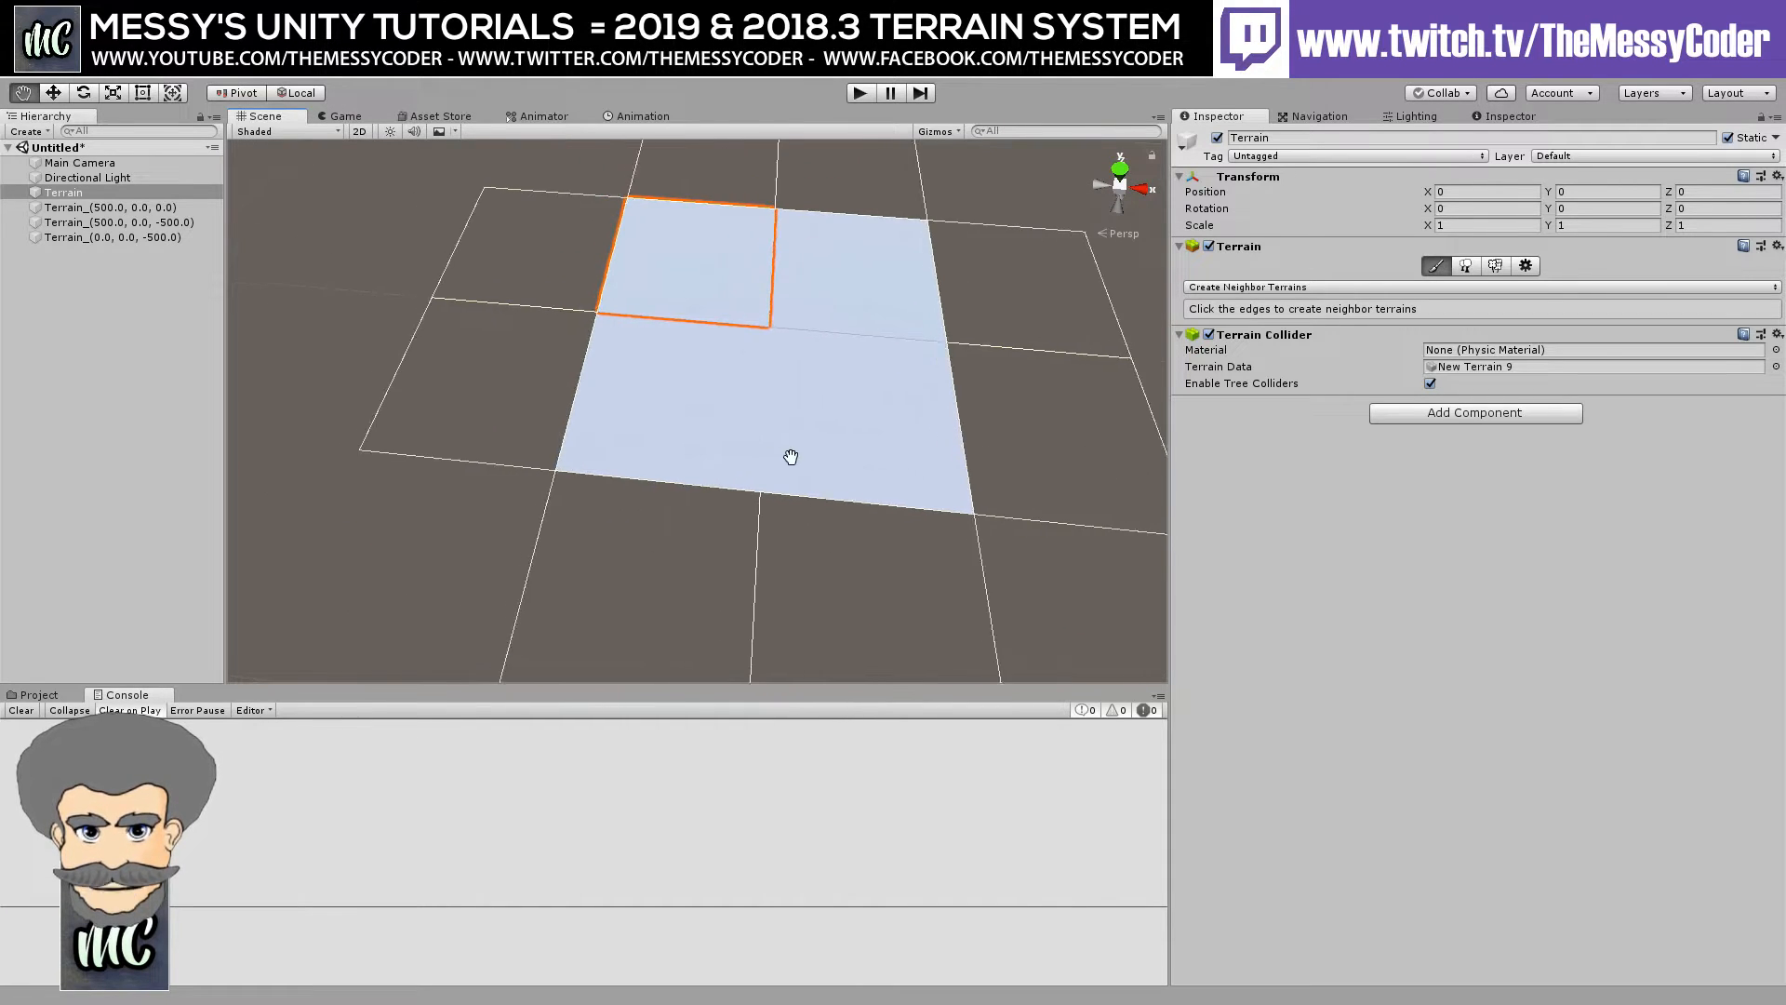
{"action": "middle_click_drag", "start_coordinate": [642, 417], "coordinate": [644, 409]}
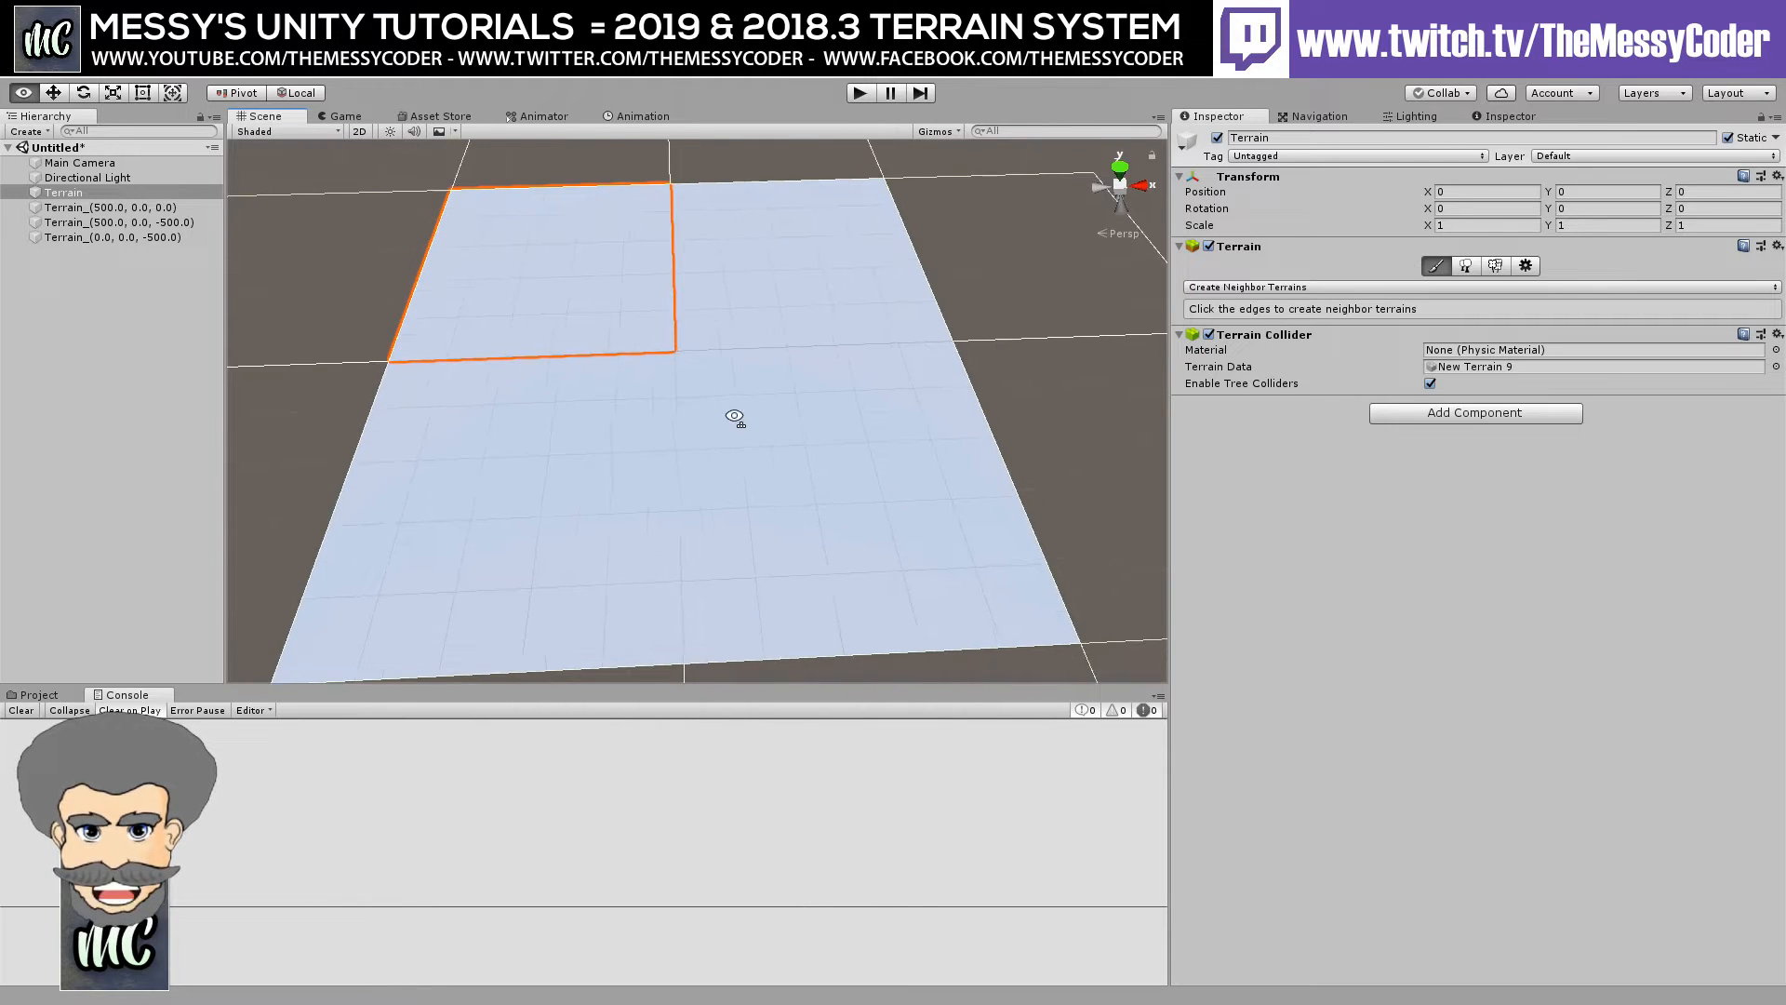
{"action": "right_click_drag", "start_coordinate": [735, 419], "coordinate": [711, 413]}
{"action": "left_click", "coordinate": [810, 298]}
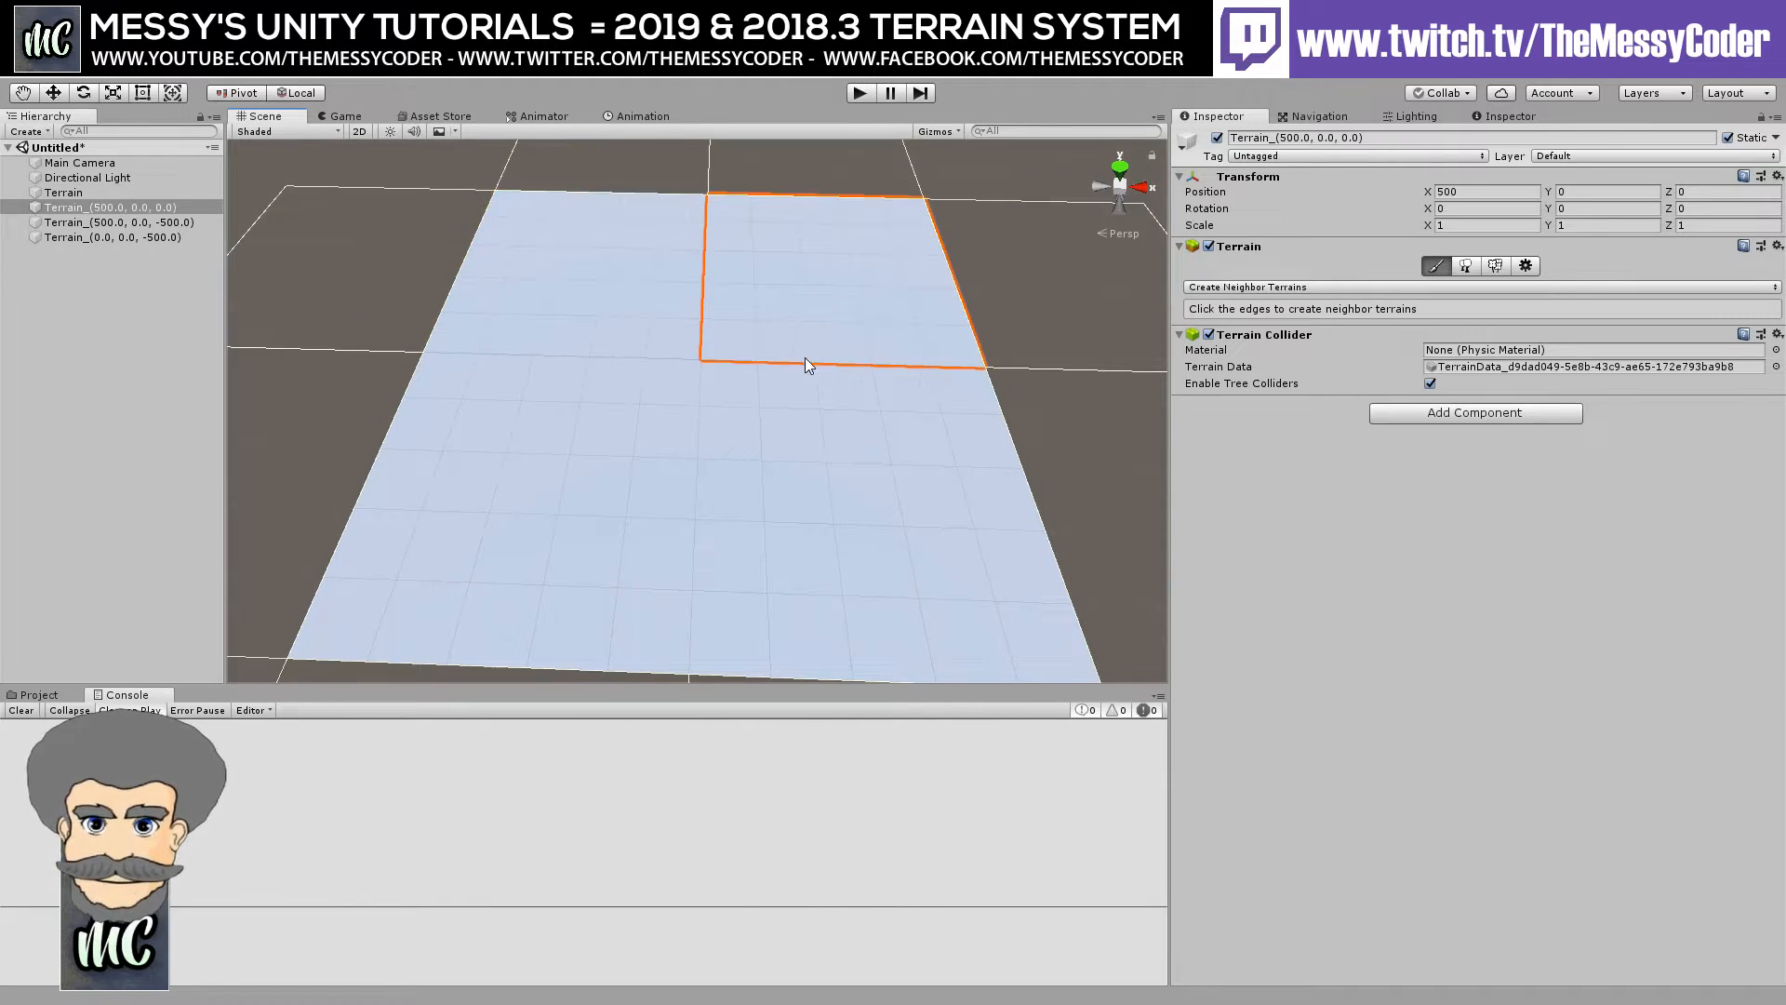
{"action": "key", "text": "Delete"}
{"action": "left_click", "coordinate": [791, 415]}
{"action": "key", "text": "Delete"}
{"action": "left_click", "coordinate": [567, 440]}
{"action": "key", "text": "Delete"}
Check the original terrain's size in the terrain settings, and switch its paint tool to Stamp Terrain.
{"action": "left_click", "coordinate": [97, 192]}
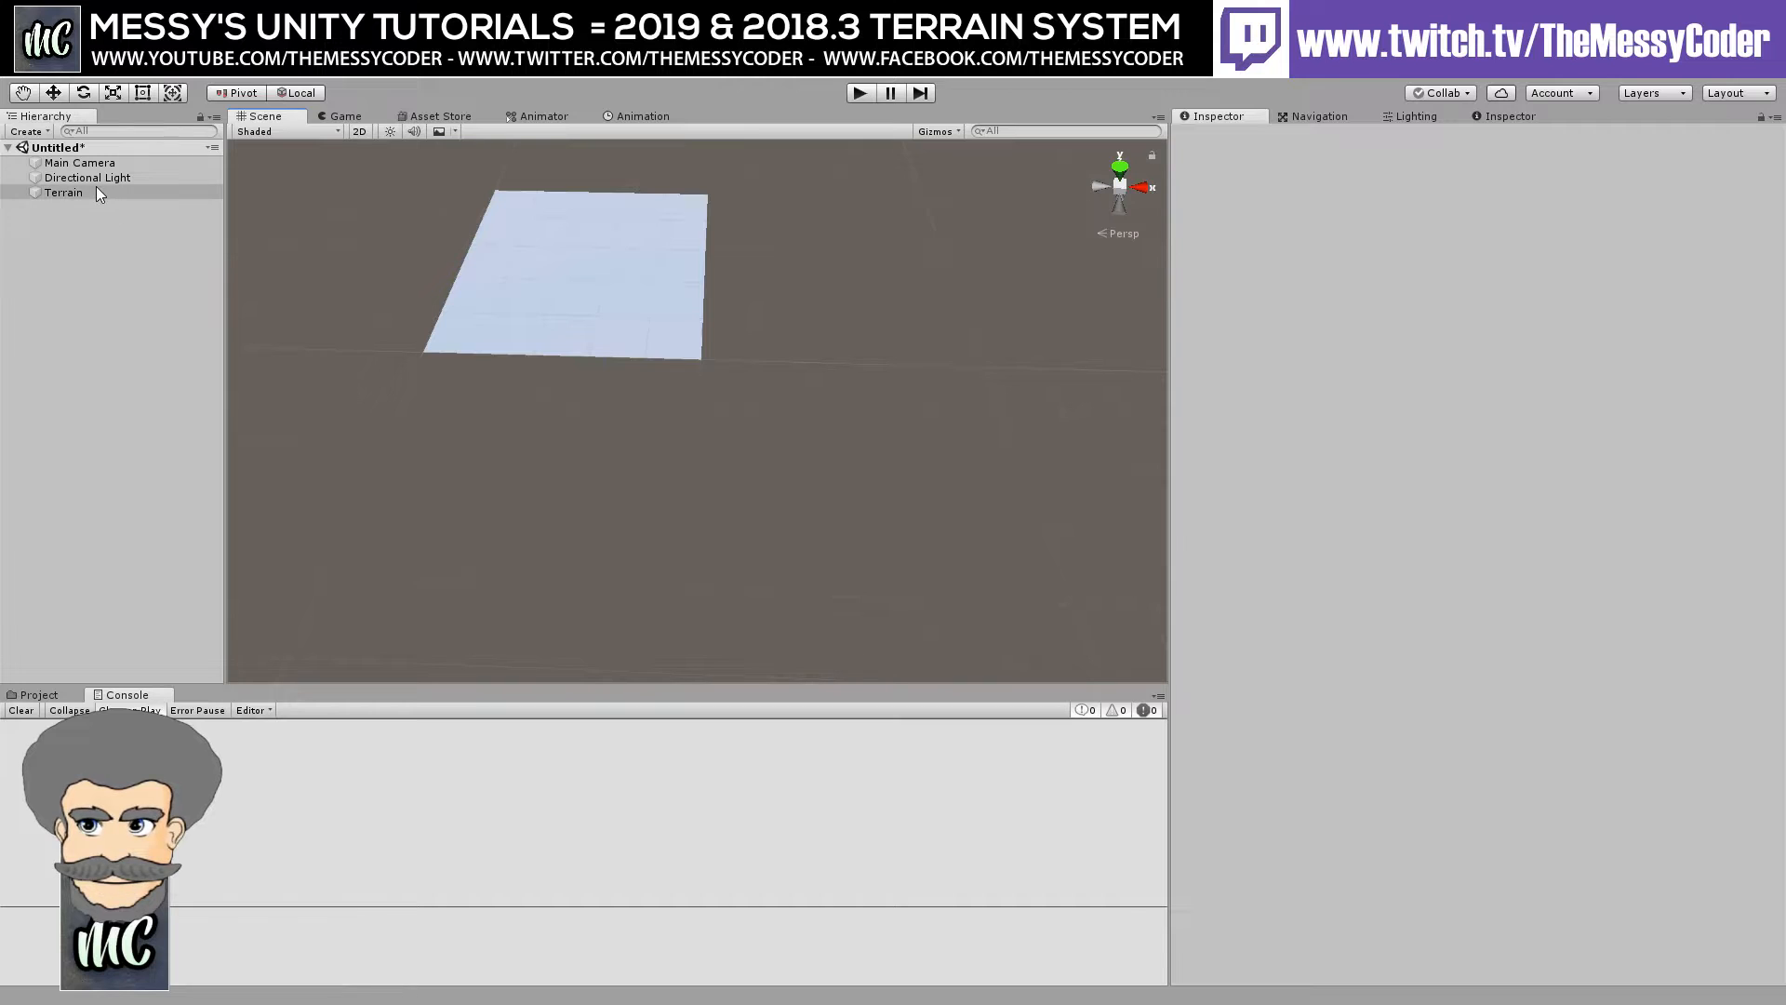
{"action": "left_click", "coordinate": [1526, 266]}
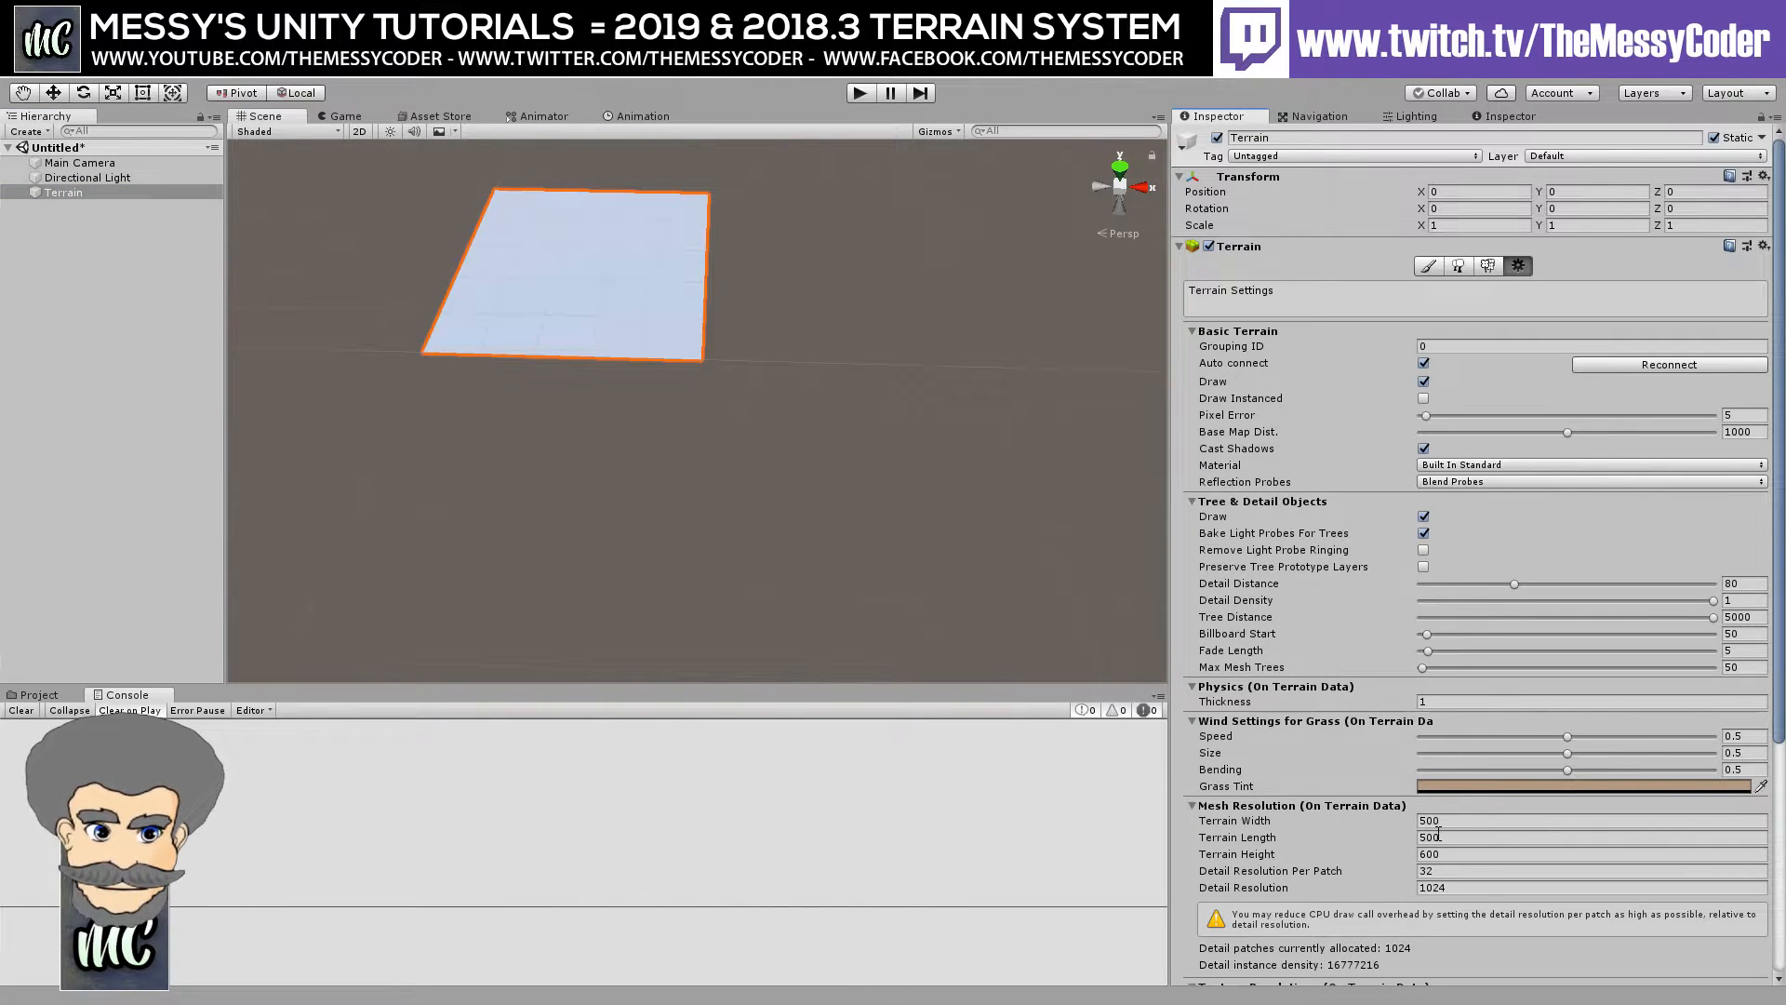
{"action": "left_click", "coordinate": [1429, 268]}
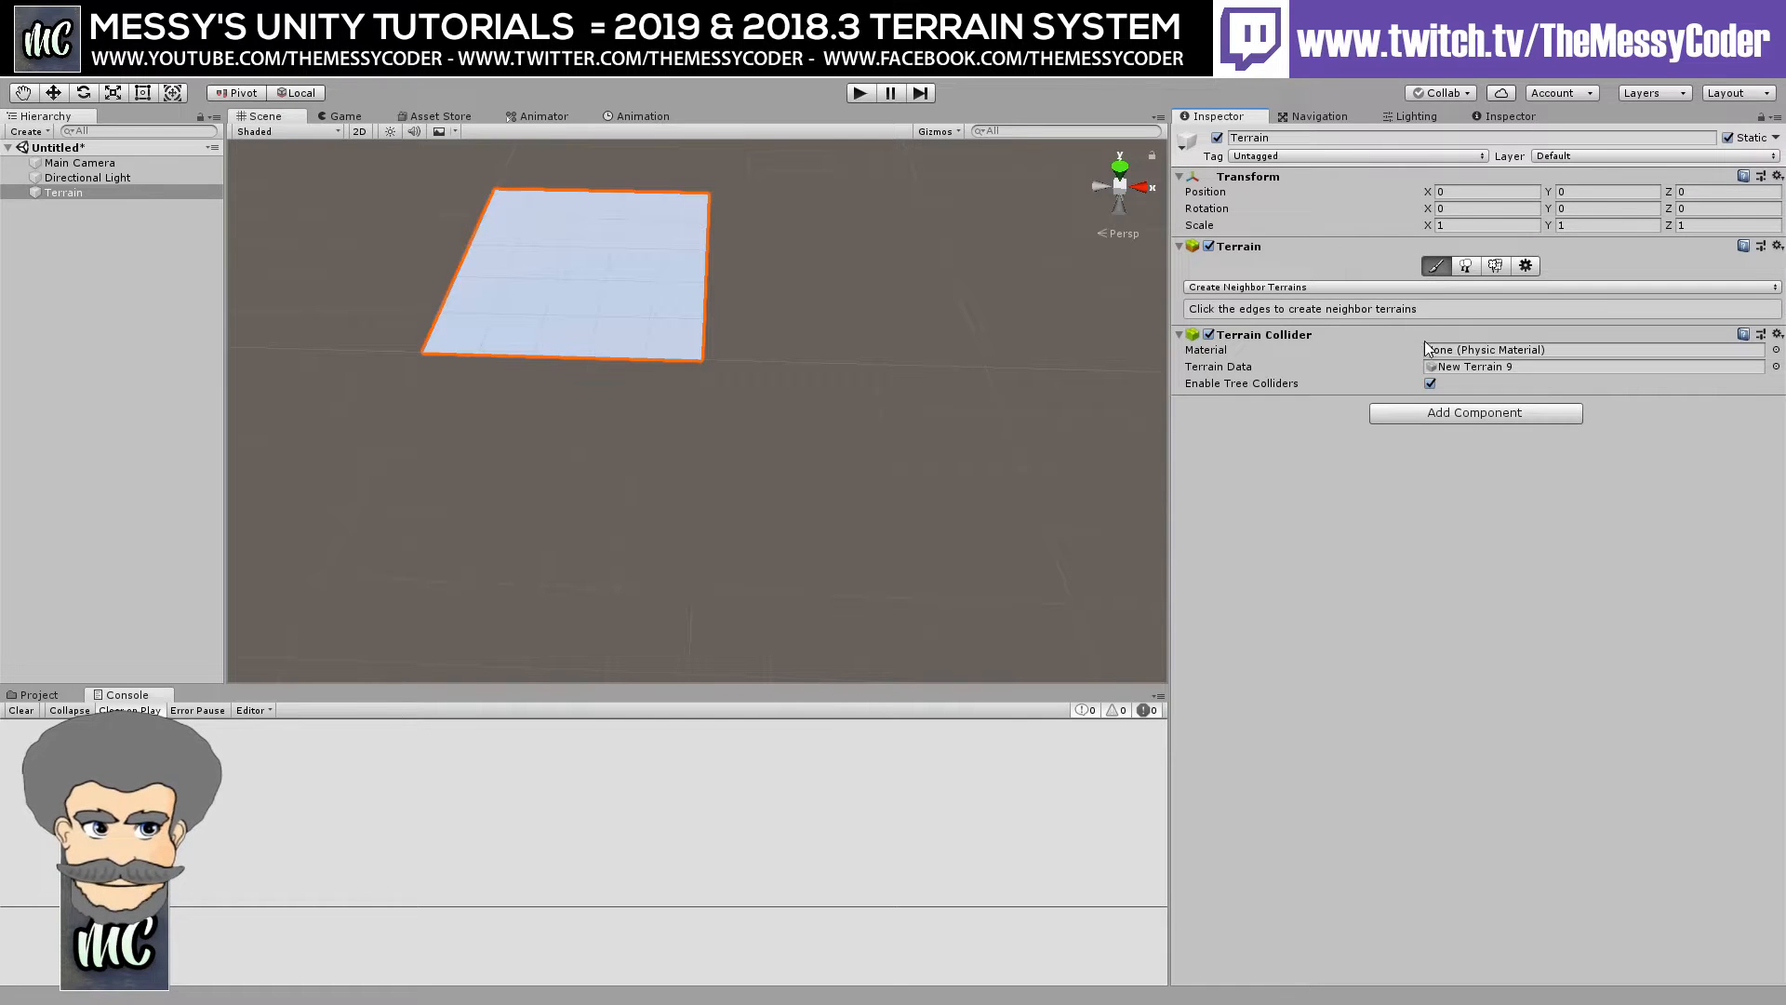
{"action": "left_click", "coordinate": [1286, 287]}
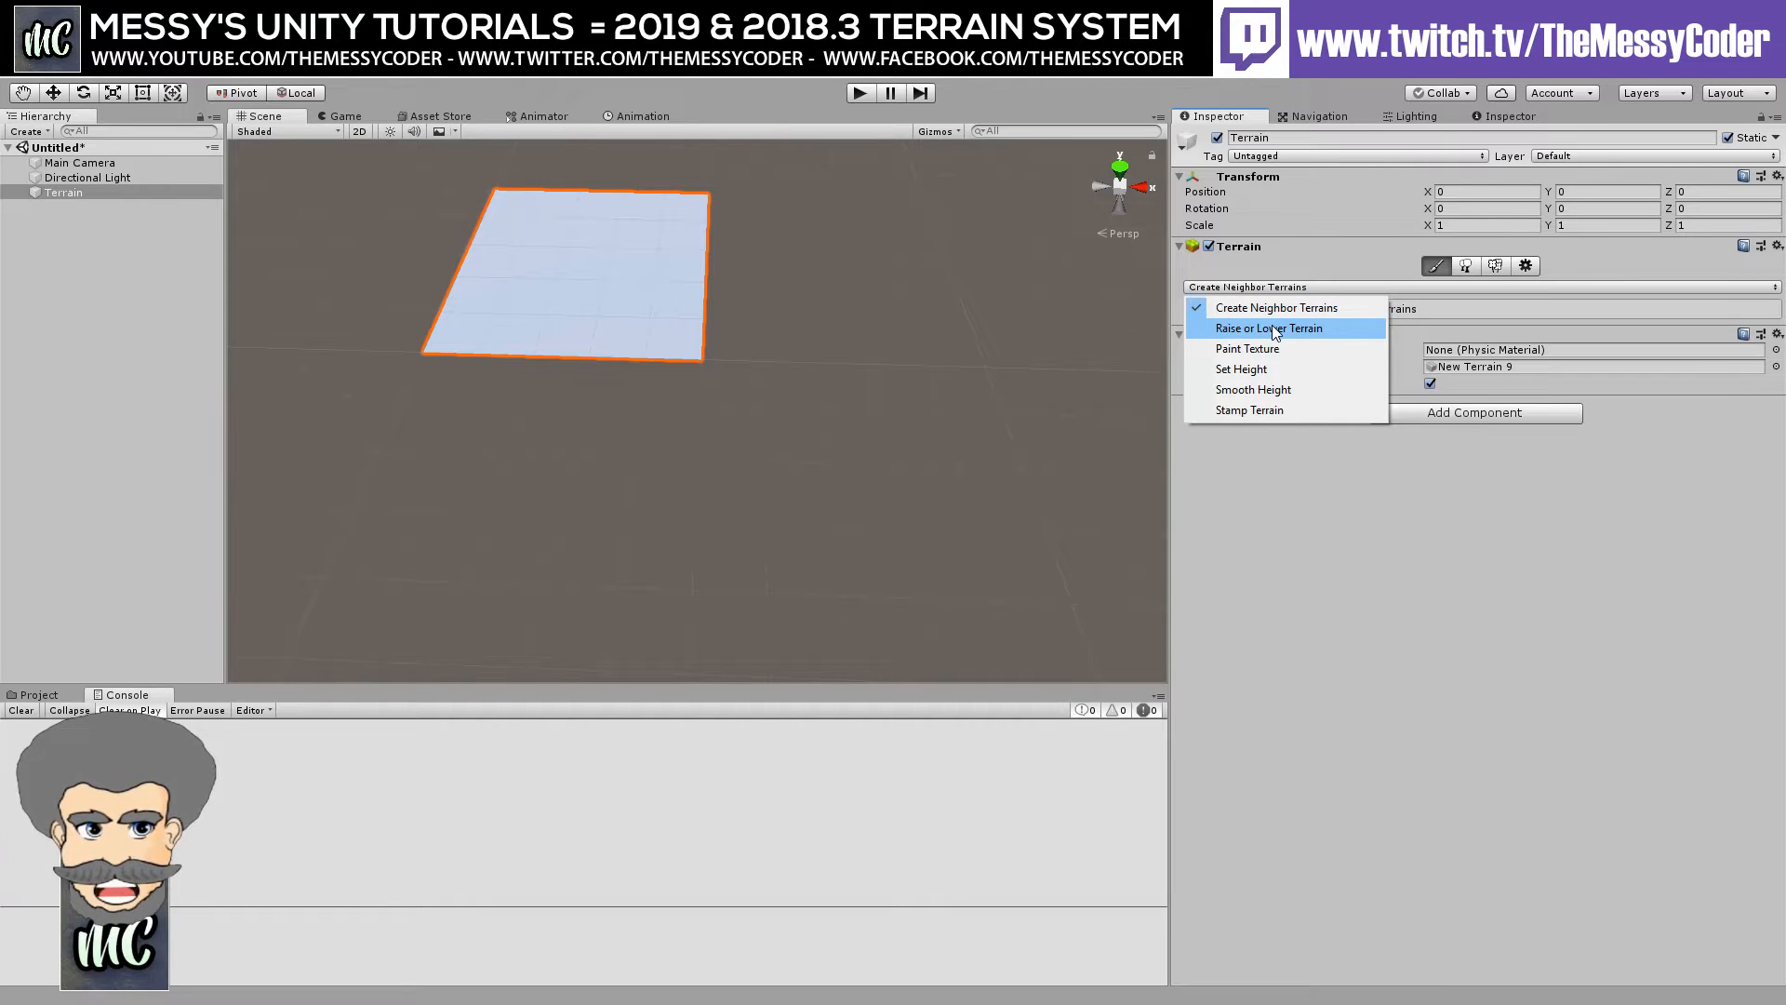
{"action": "left_click", "coordinate": [1267, 409]}
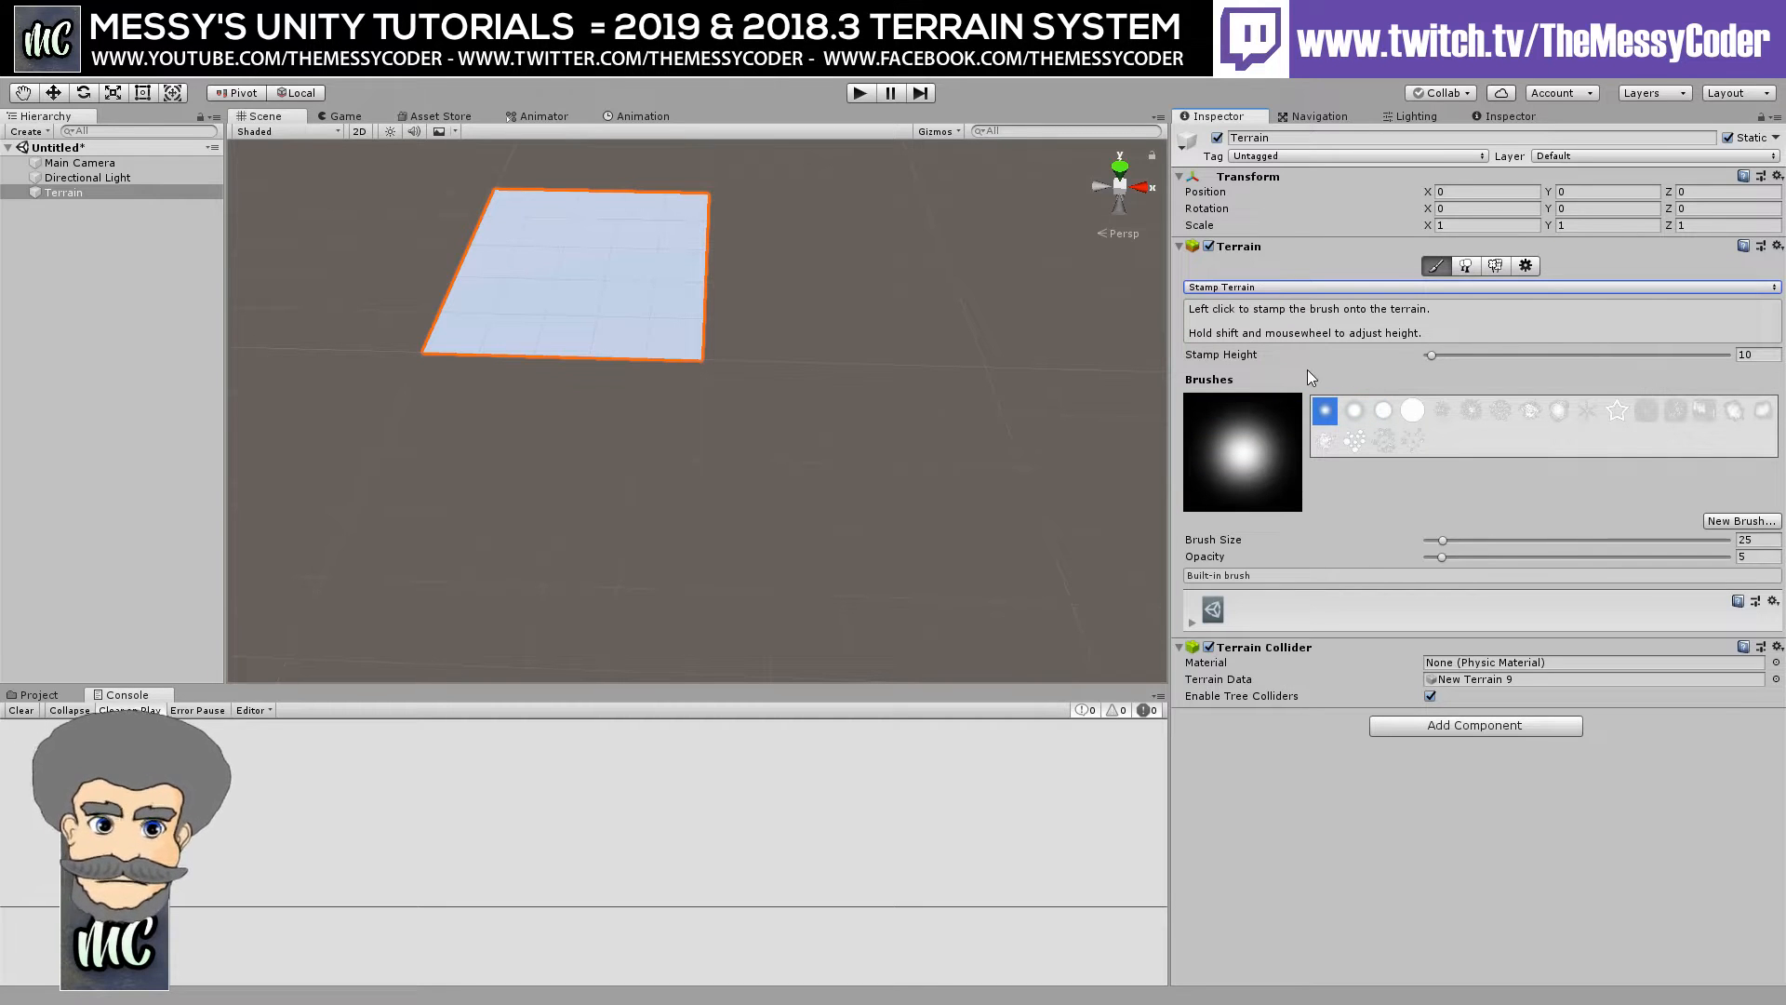
Create a new stamp brush from the Vol2Volcanoes003 texture, searching the textures for "vol".
{"action": "mouse_move", "coordinate": [661, 307]}
{"action": "middle_mouse_down"}
{"action": "mouse_move", "coordinate": [850, 458]}
{"action": "mouse_move", "coordinate": [877, 438]}
{"action": "mouse_move", "coordinate": [809, 427]}
{"action": "mouse_move", "coordinate": [893, 463]}
{"action": "mouse_move", "coordinate": [797, 446]}
{"action": "mouse_move", "coordinate": [752, 423]}
{"action": "mouse_move", "coordinate": [756, 399]}
{"action": "middle_mouse_up"}
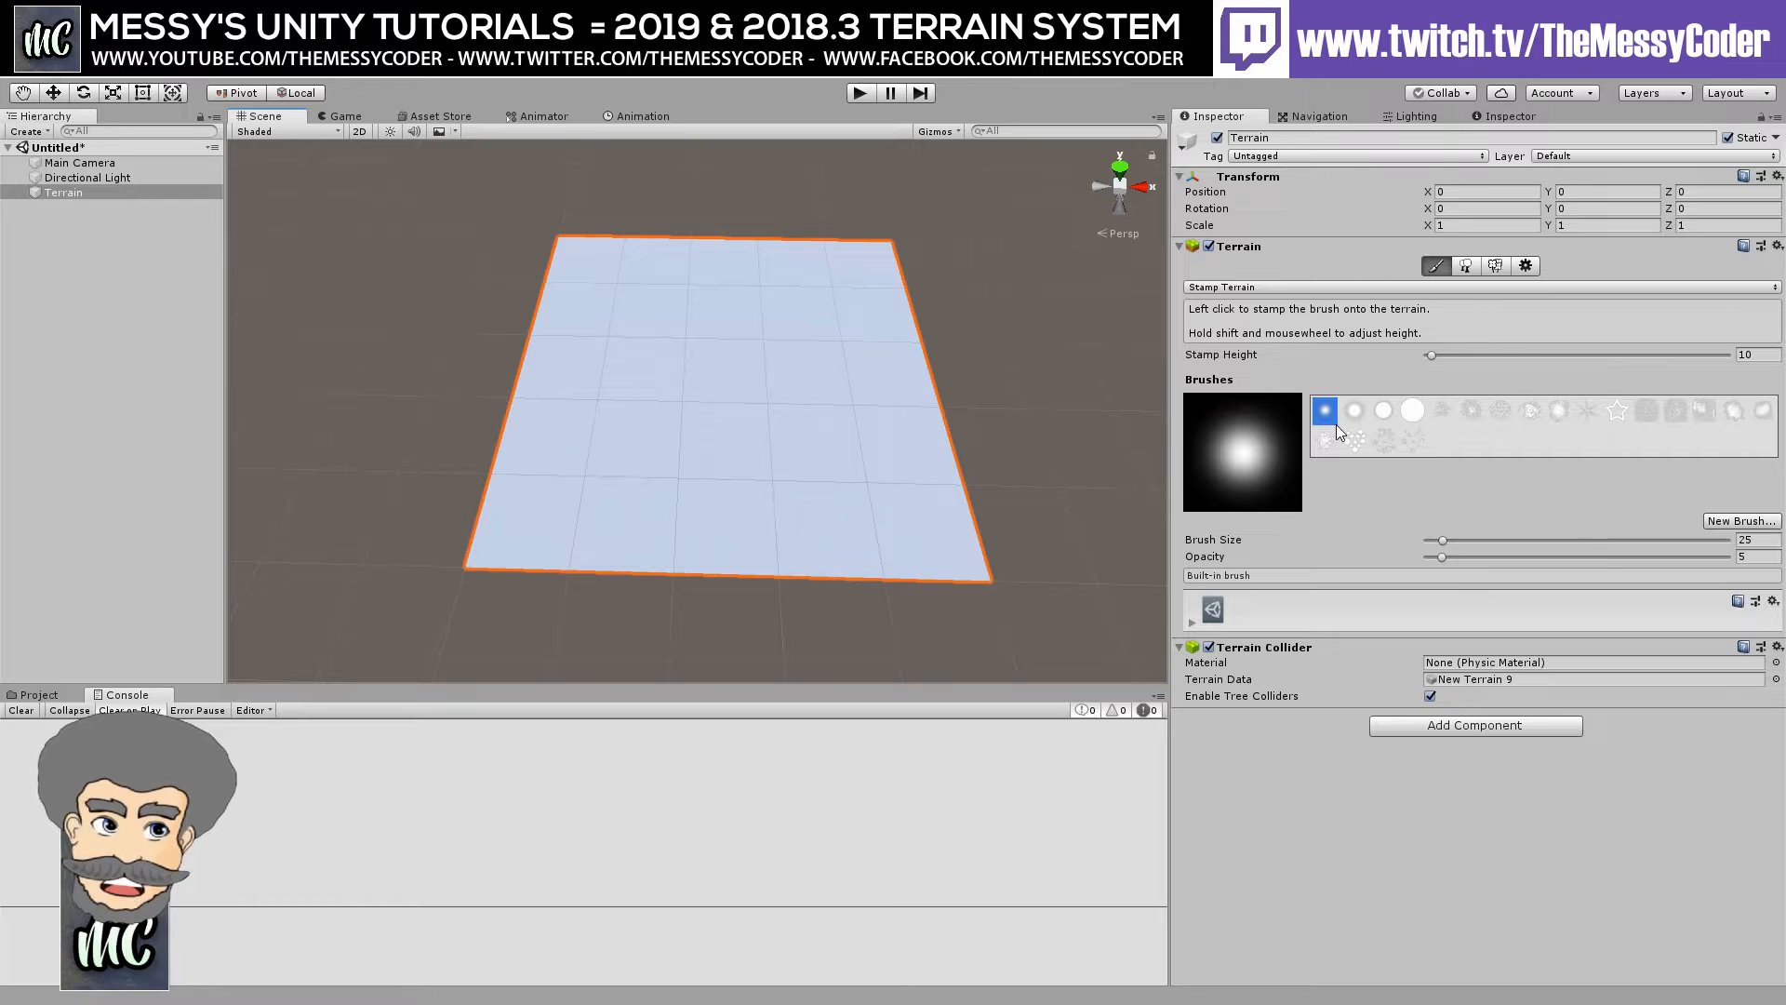
{"action": "left_click", "coordinate": [1738, 522]}
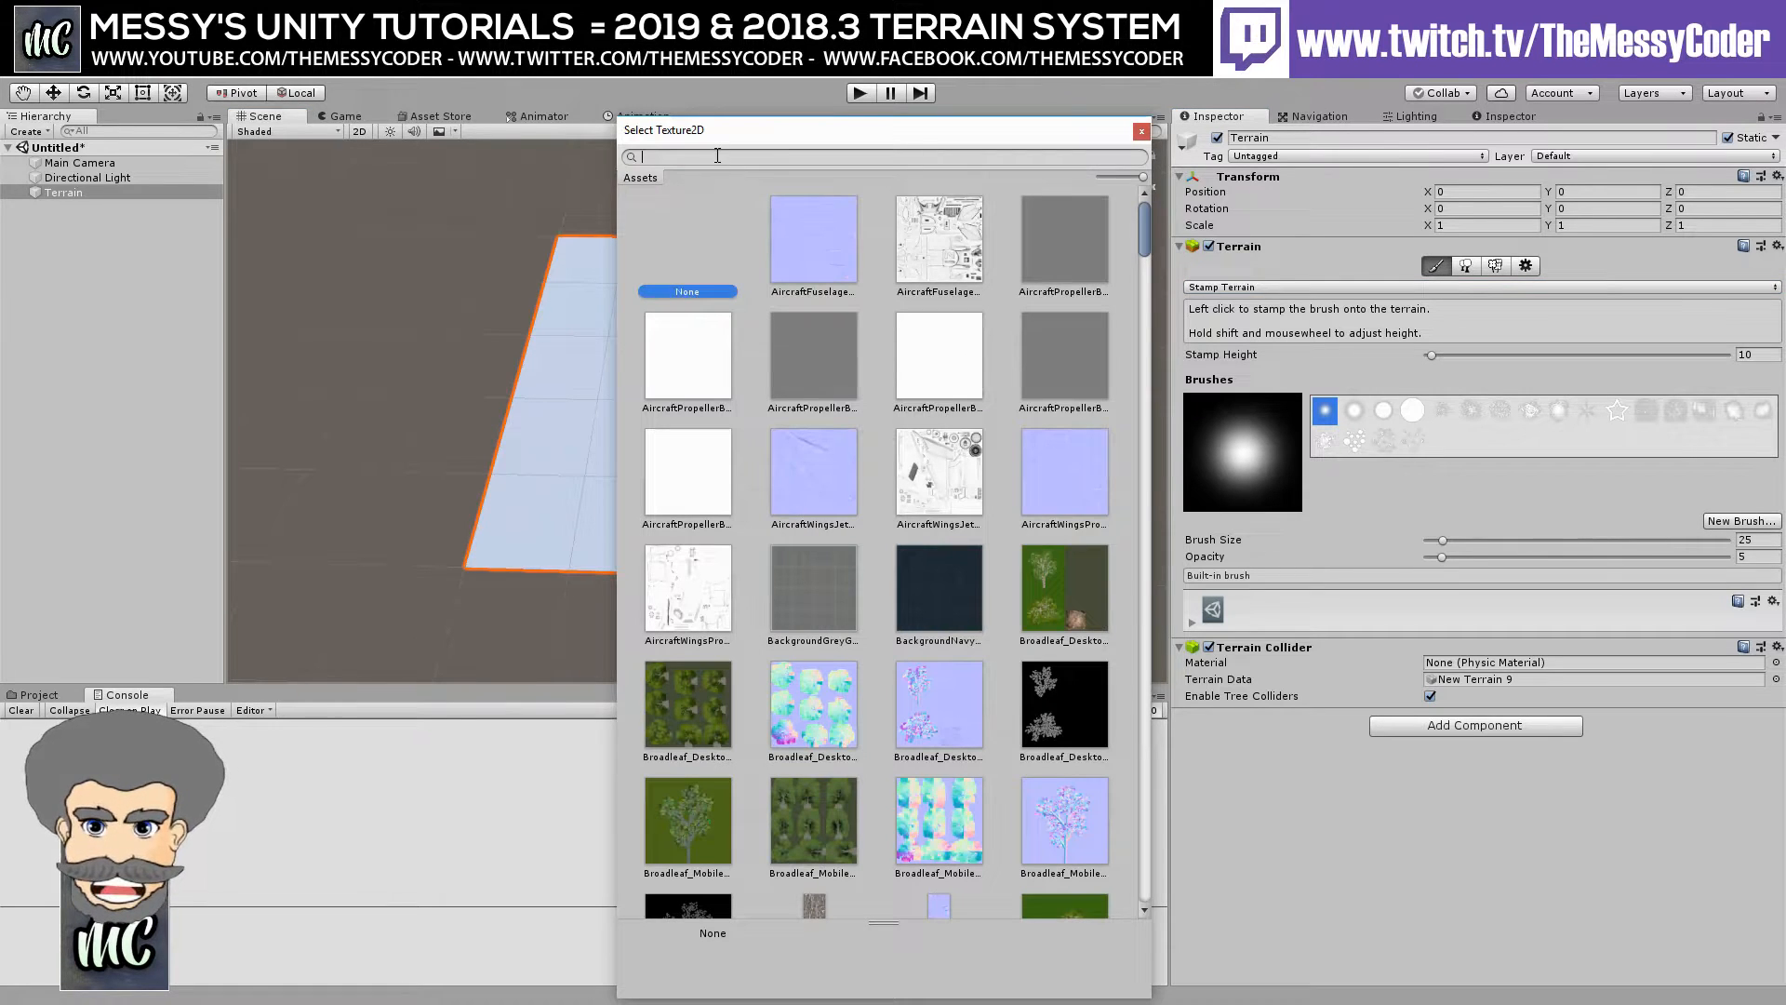
{"action": "type", "text": "vol"}
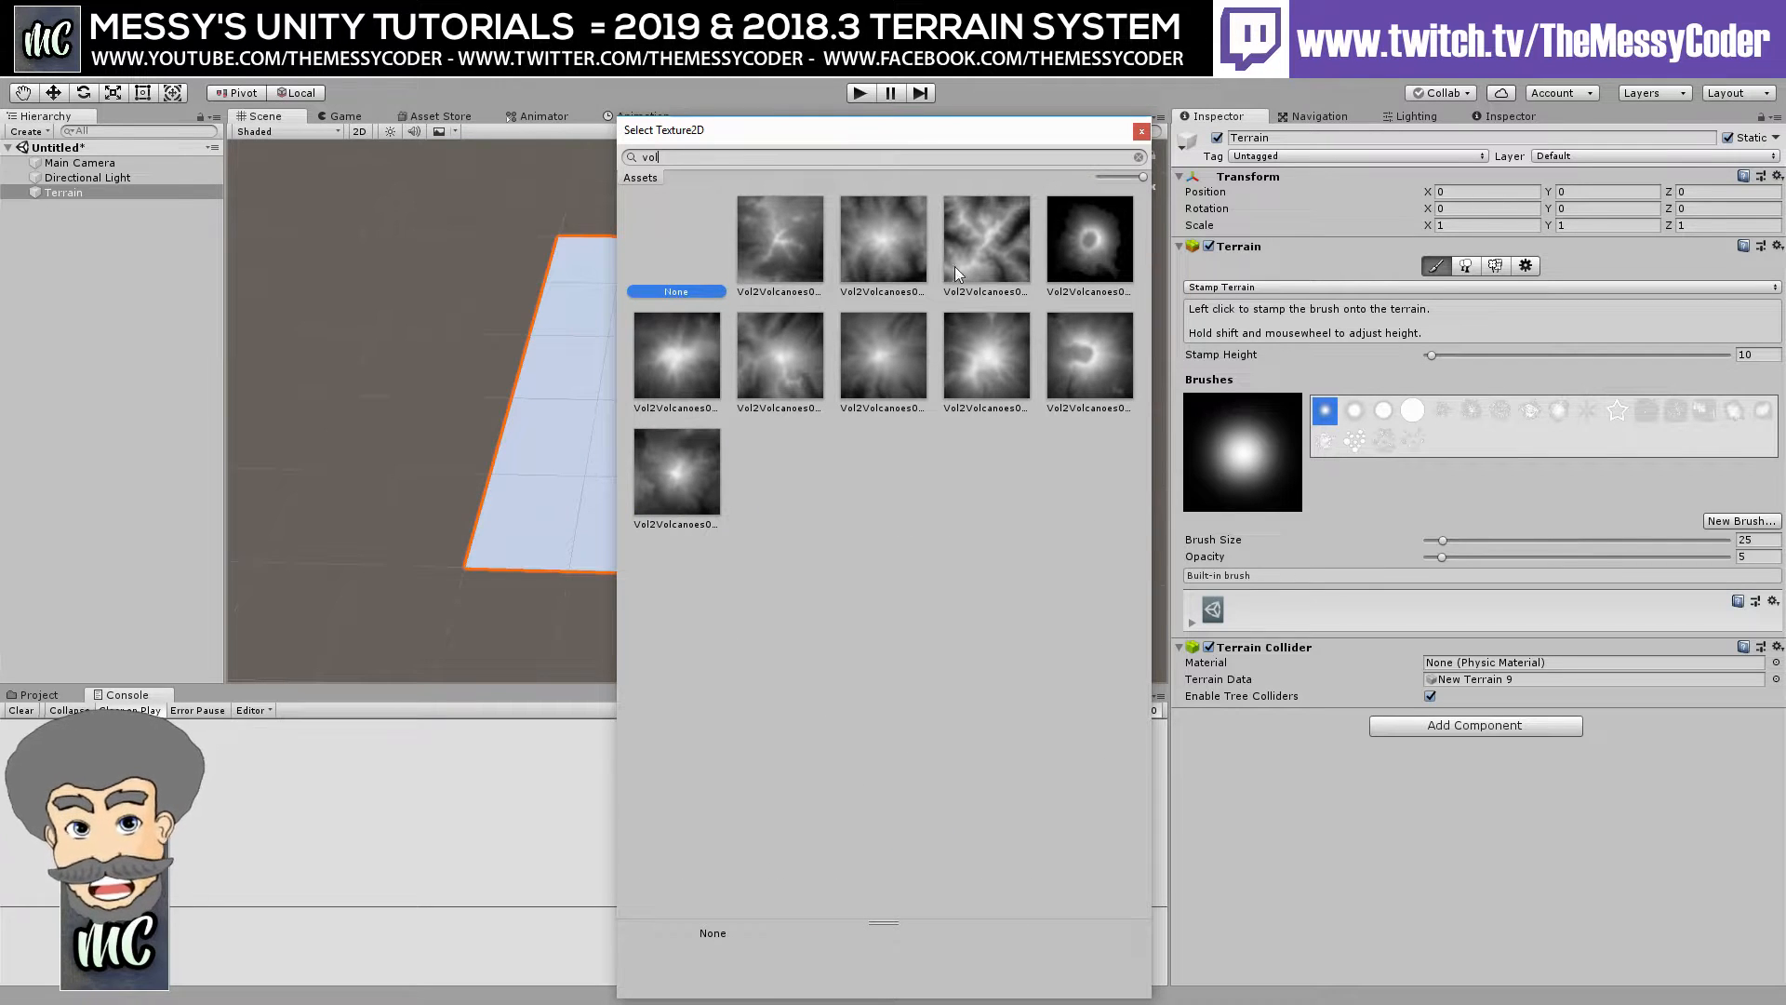
{"action": "left_click", "coordinate": [992, 249]}
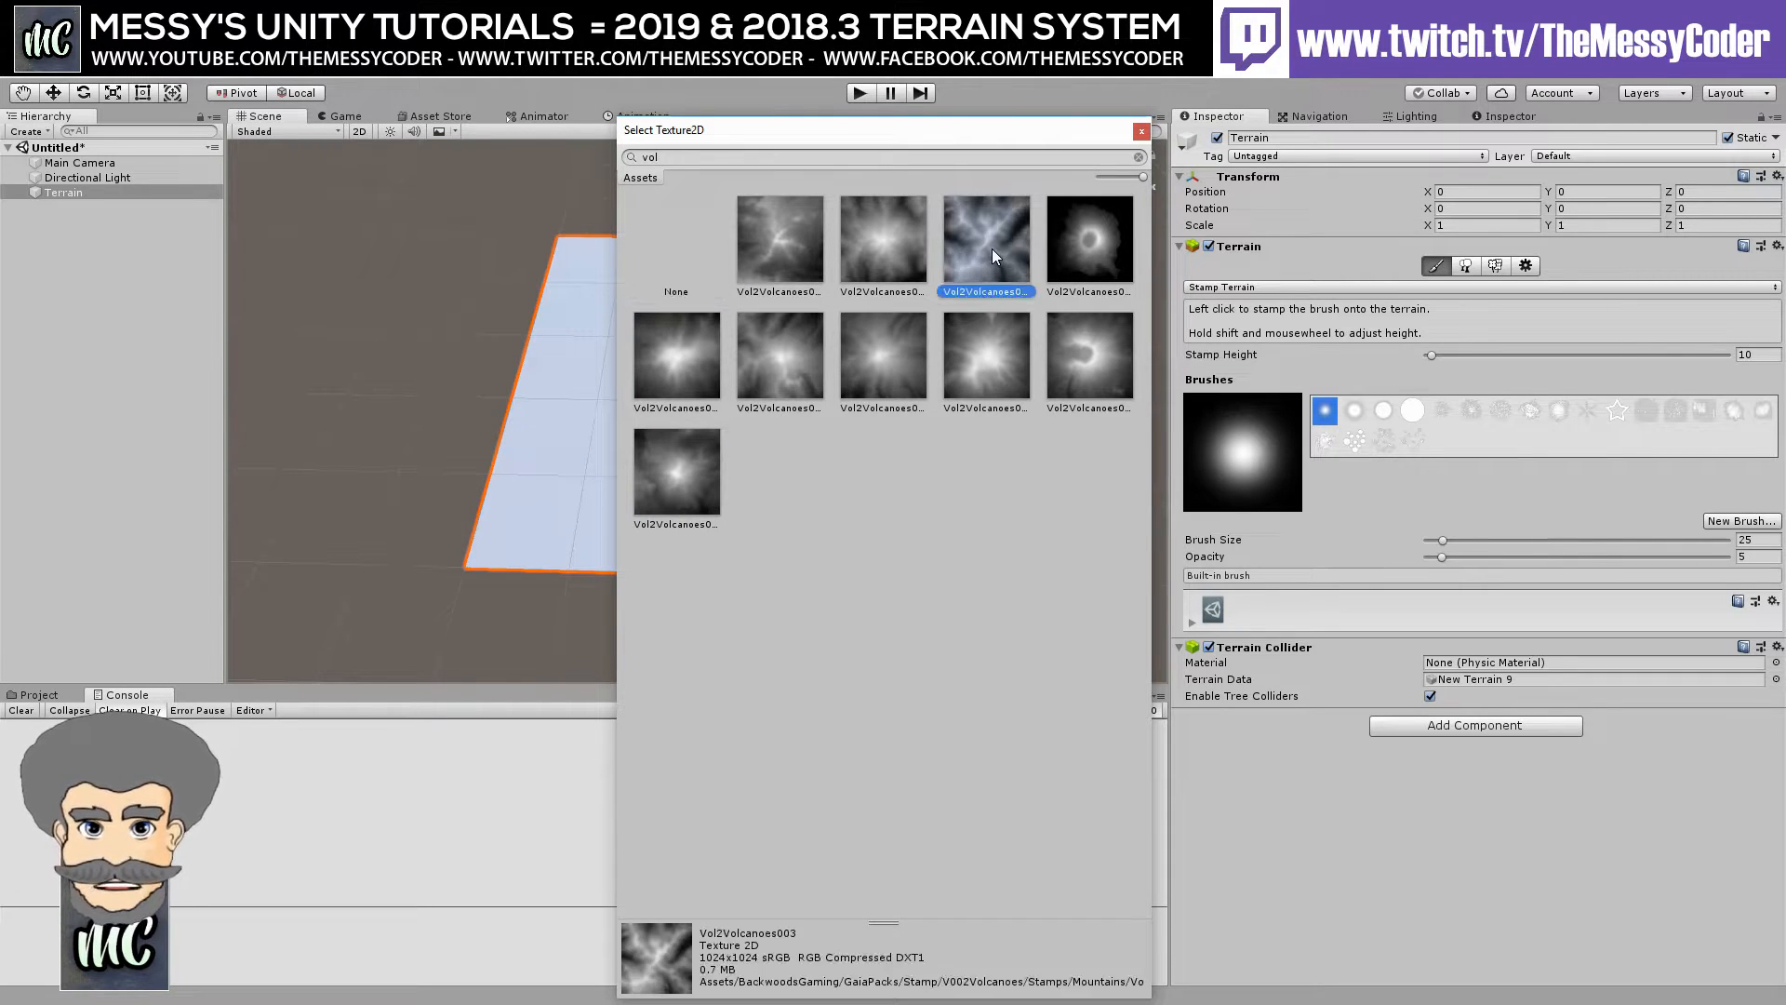
{"action": "double_click", "coordinate": [992, 248]}
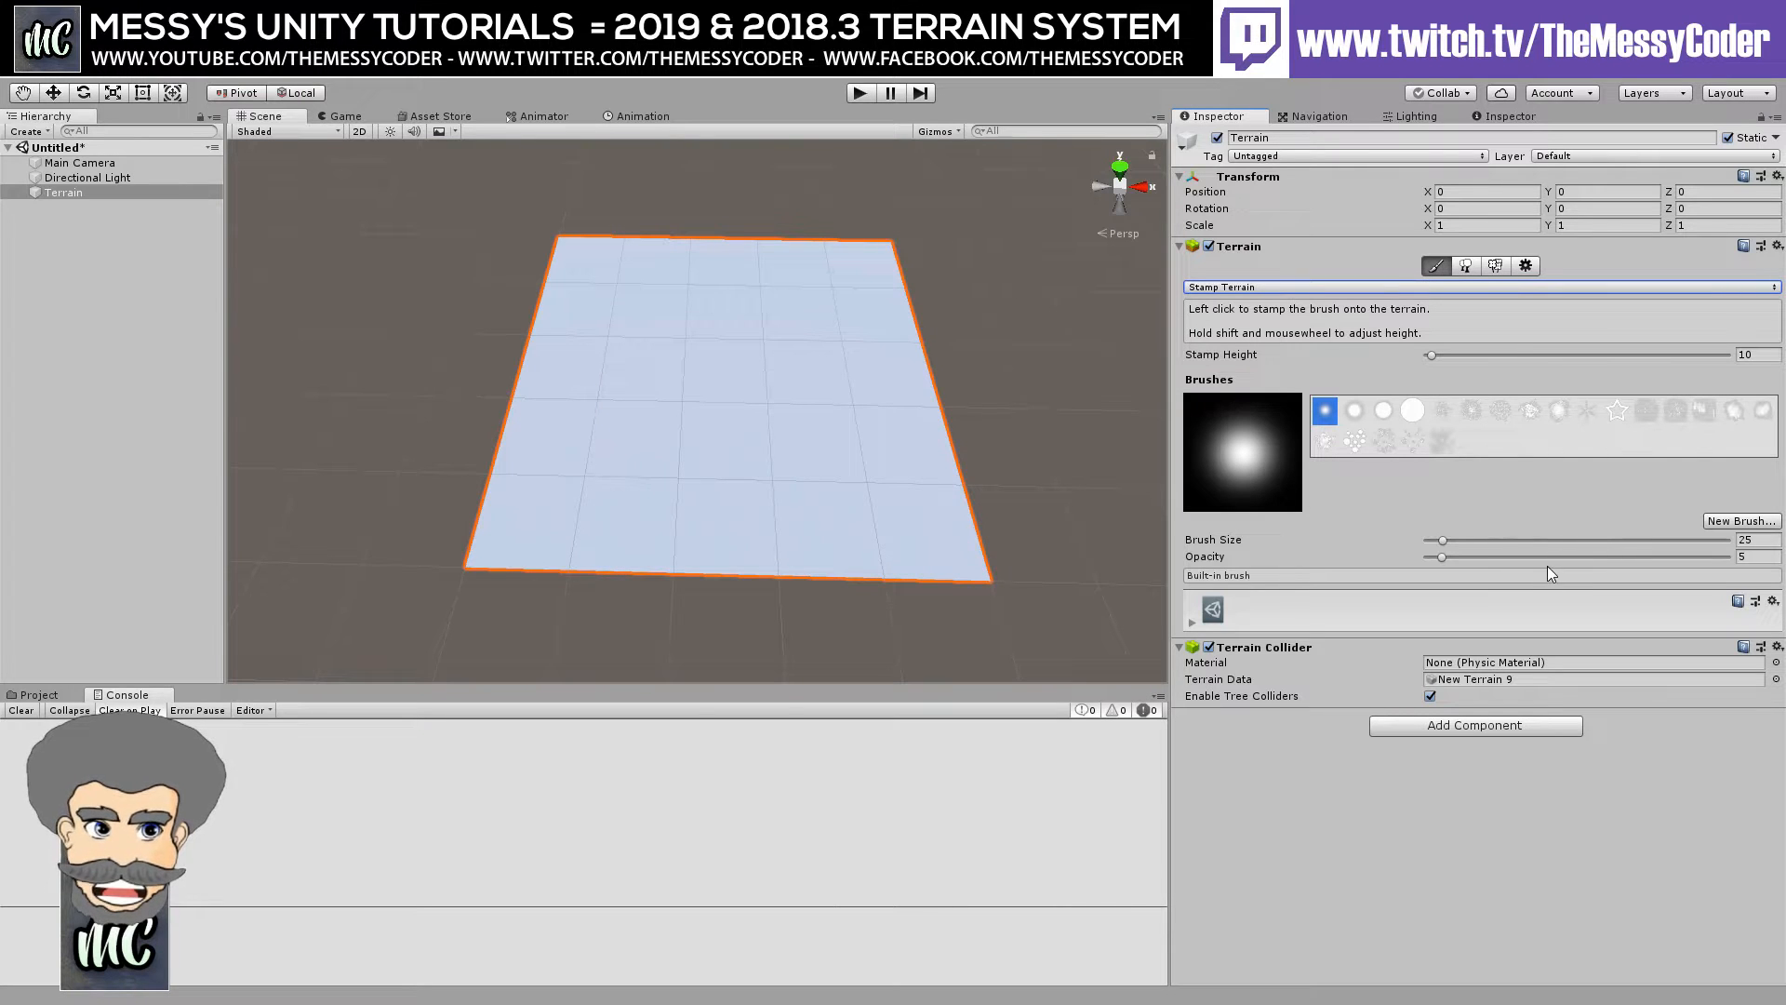
Delete the NewBrush asset from the Brushes folder of the 3D Game Kit - Environment Pack.
{"action": "left_click", "coordinate": [41, 695]}
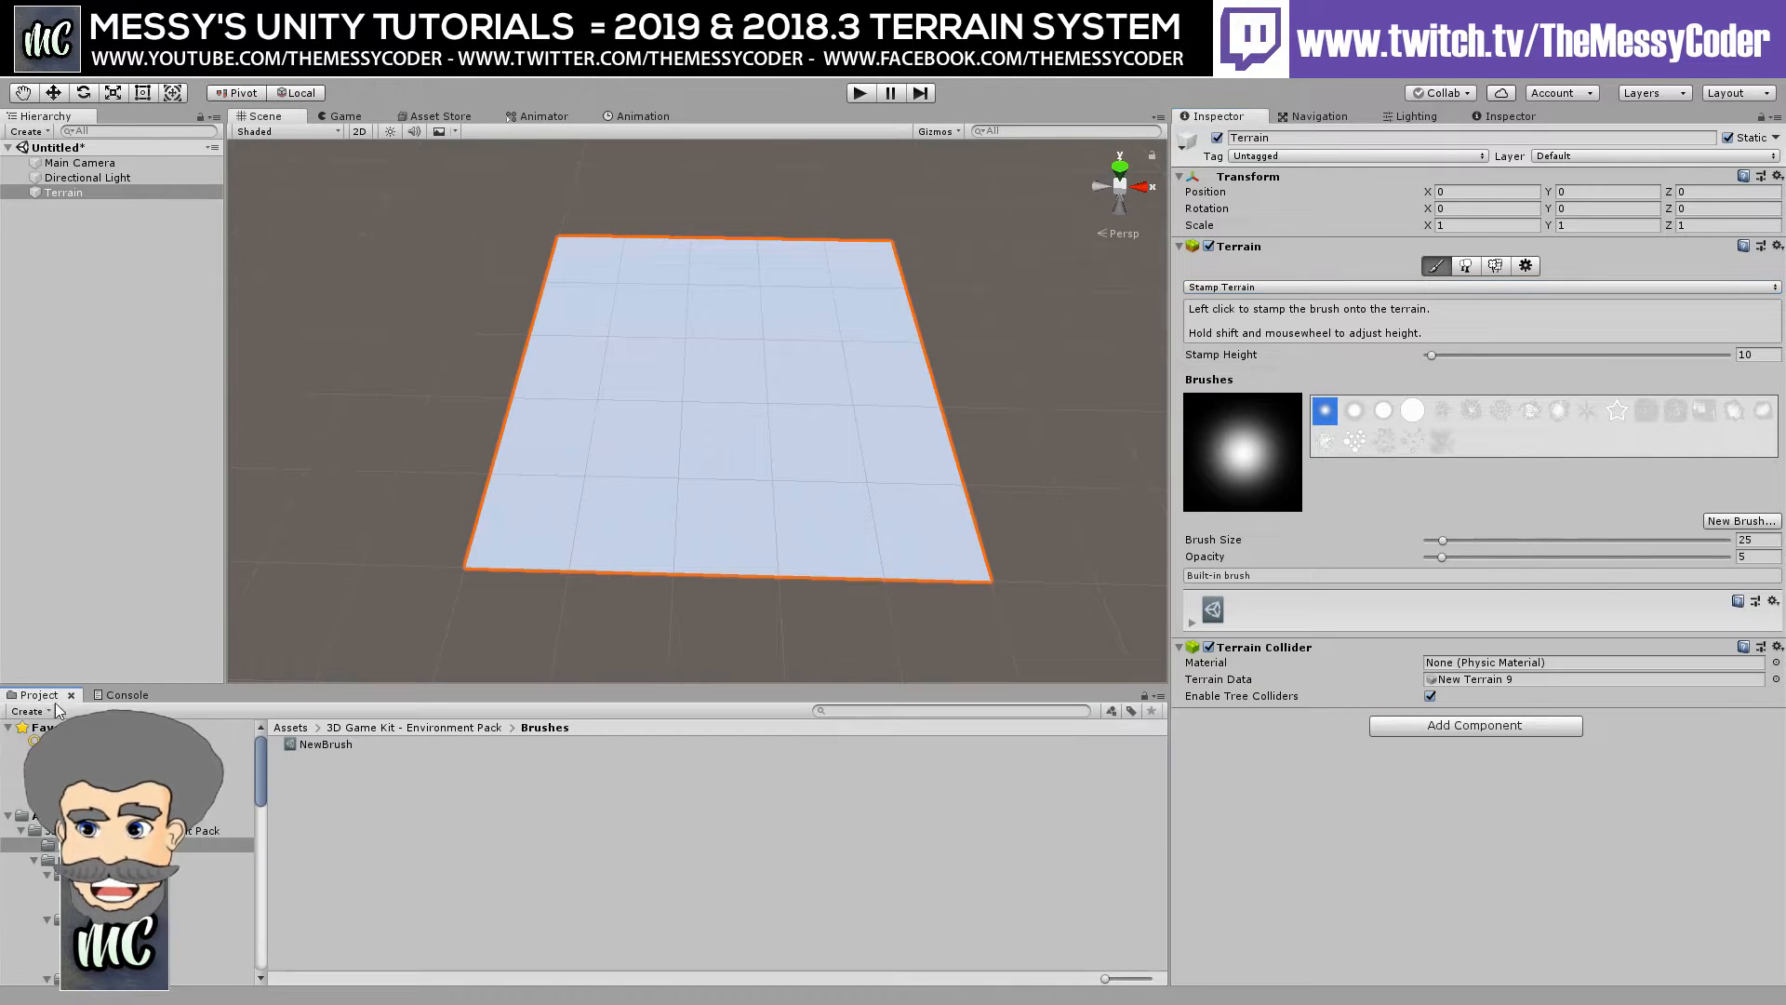
{"action": "right_click", "coordinate": [310, 746]}
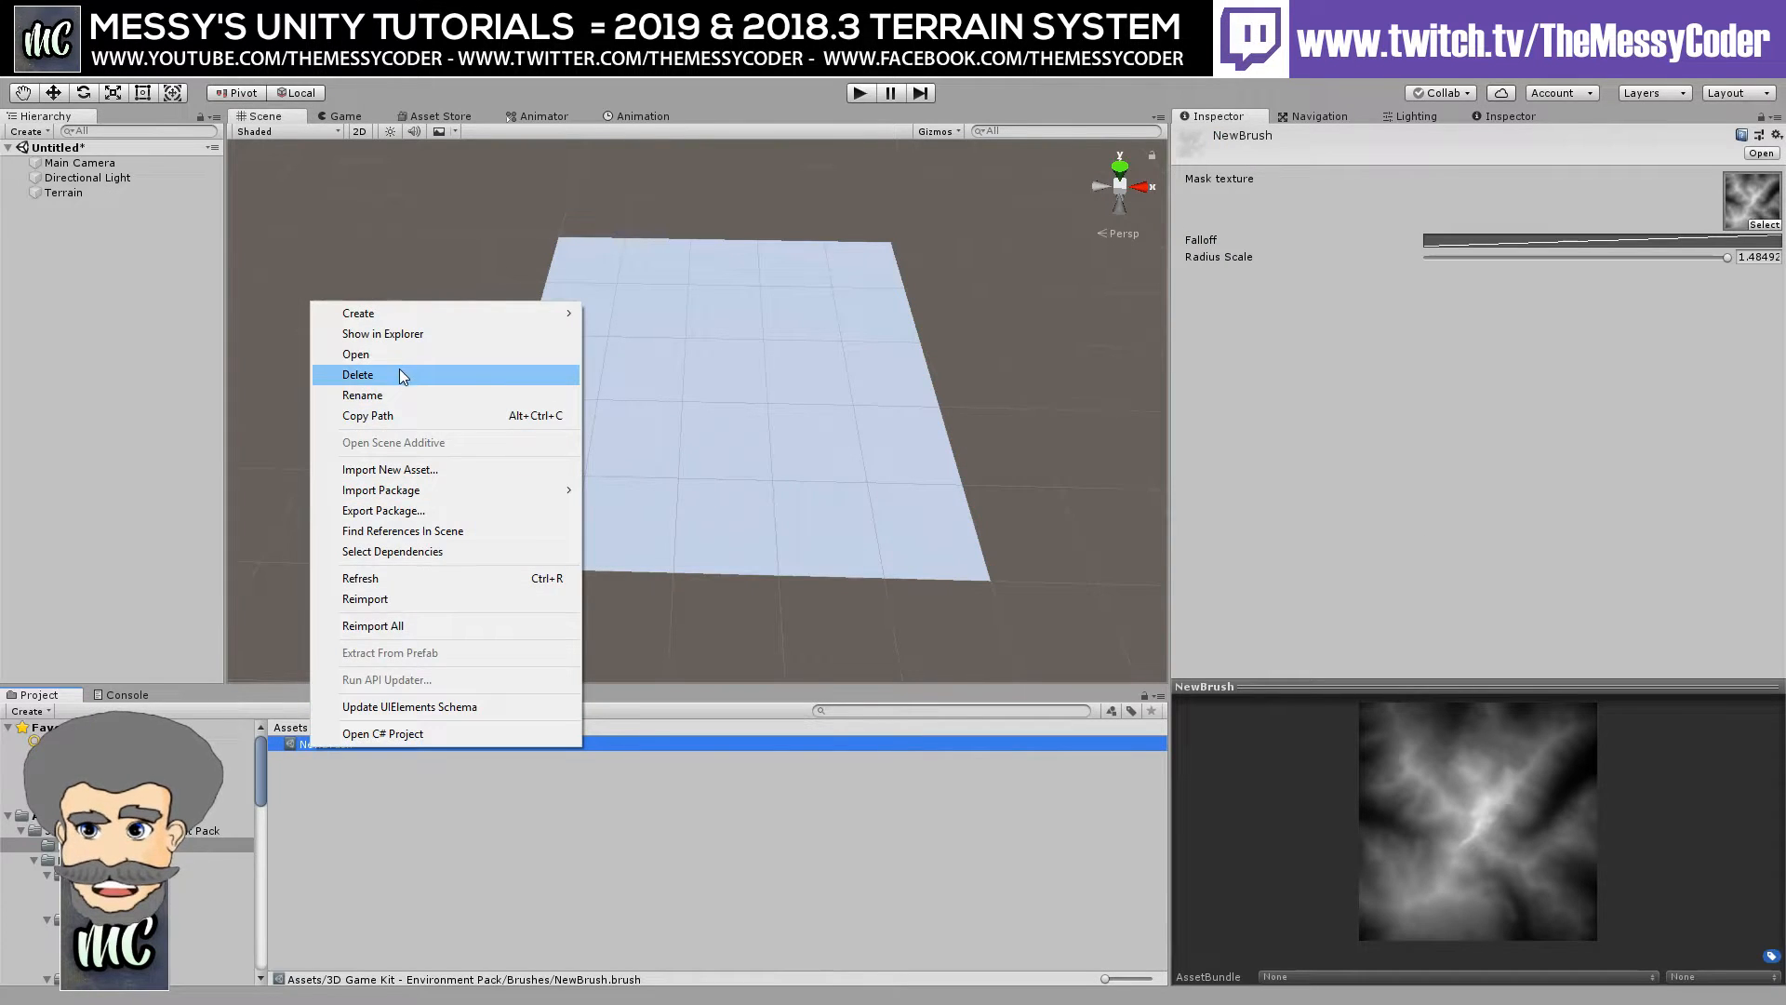
{"action": "left_click", "coordinate": [402, 374]}
{"action": "left_click", "coordinate": [945, 572]}
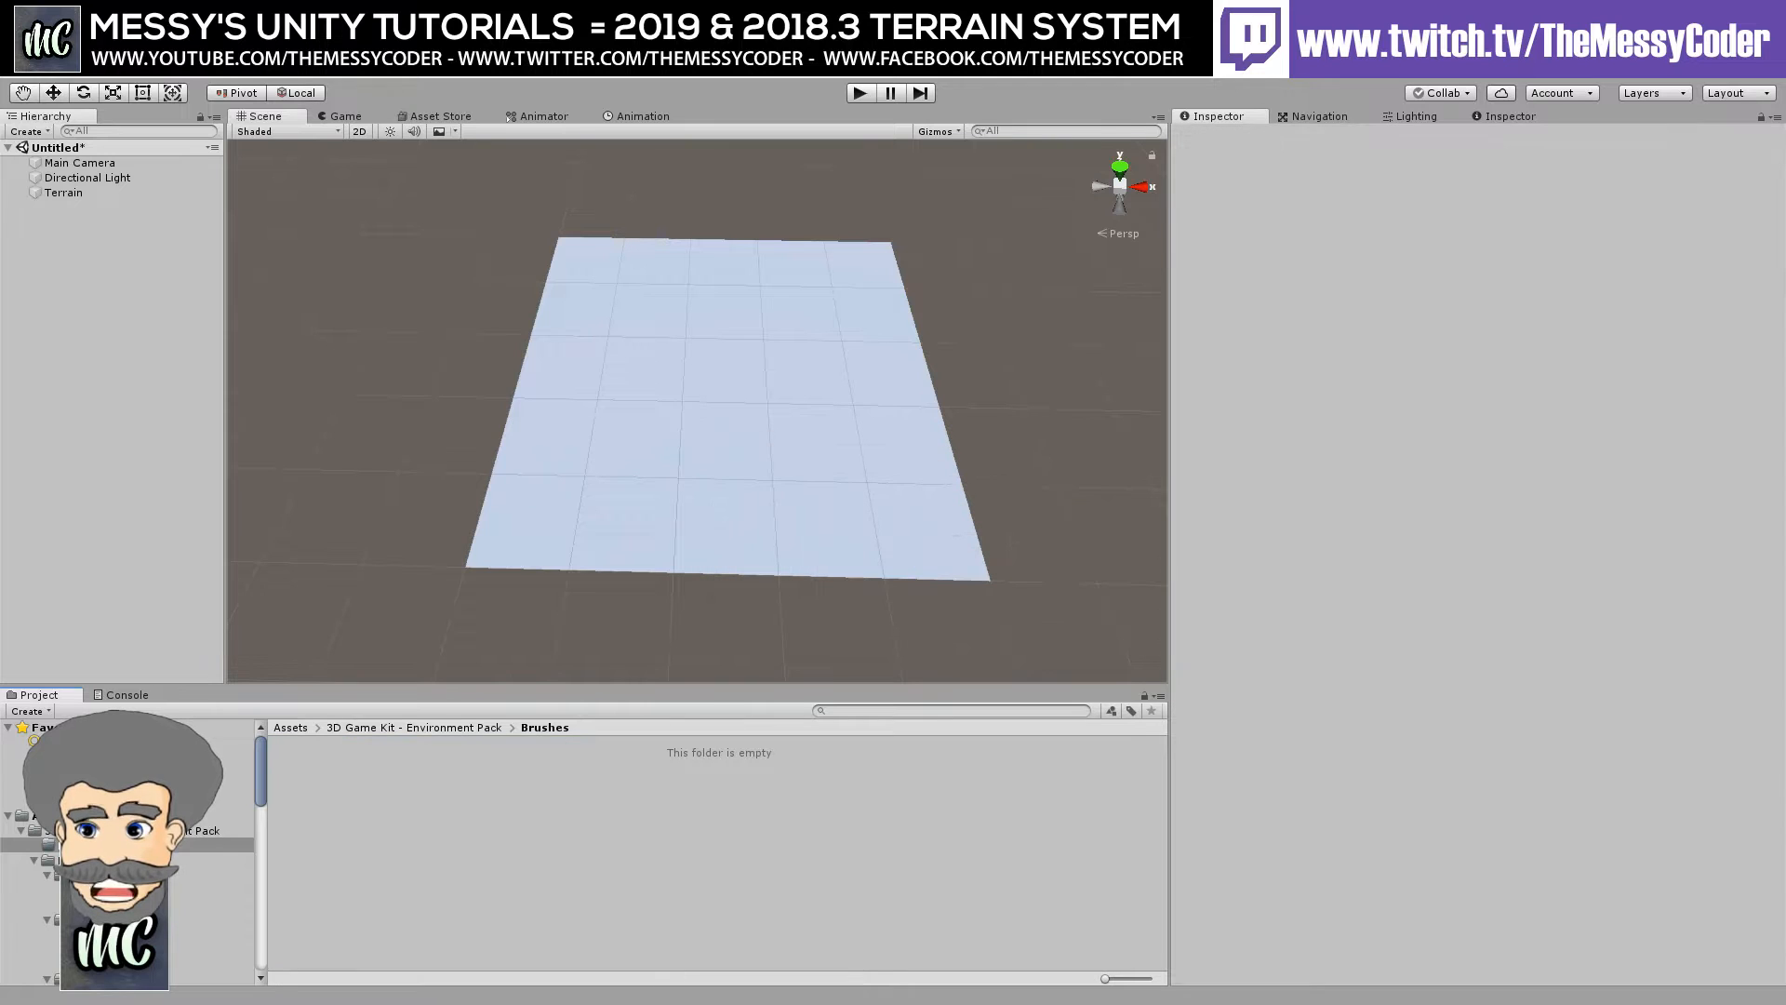
With the Environment folder open, create a new Stamp Terrain brush from the green Broadleaf tree-and-bush texture.
{"action": "left_click", "coordinate": [214, 858]}
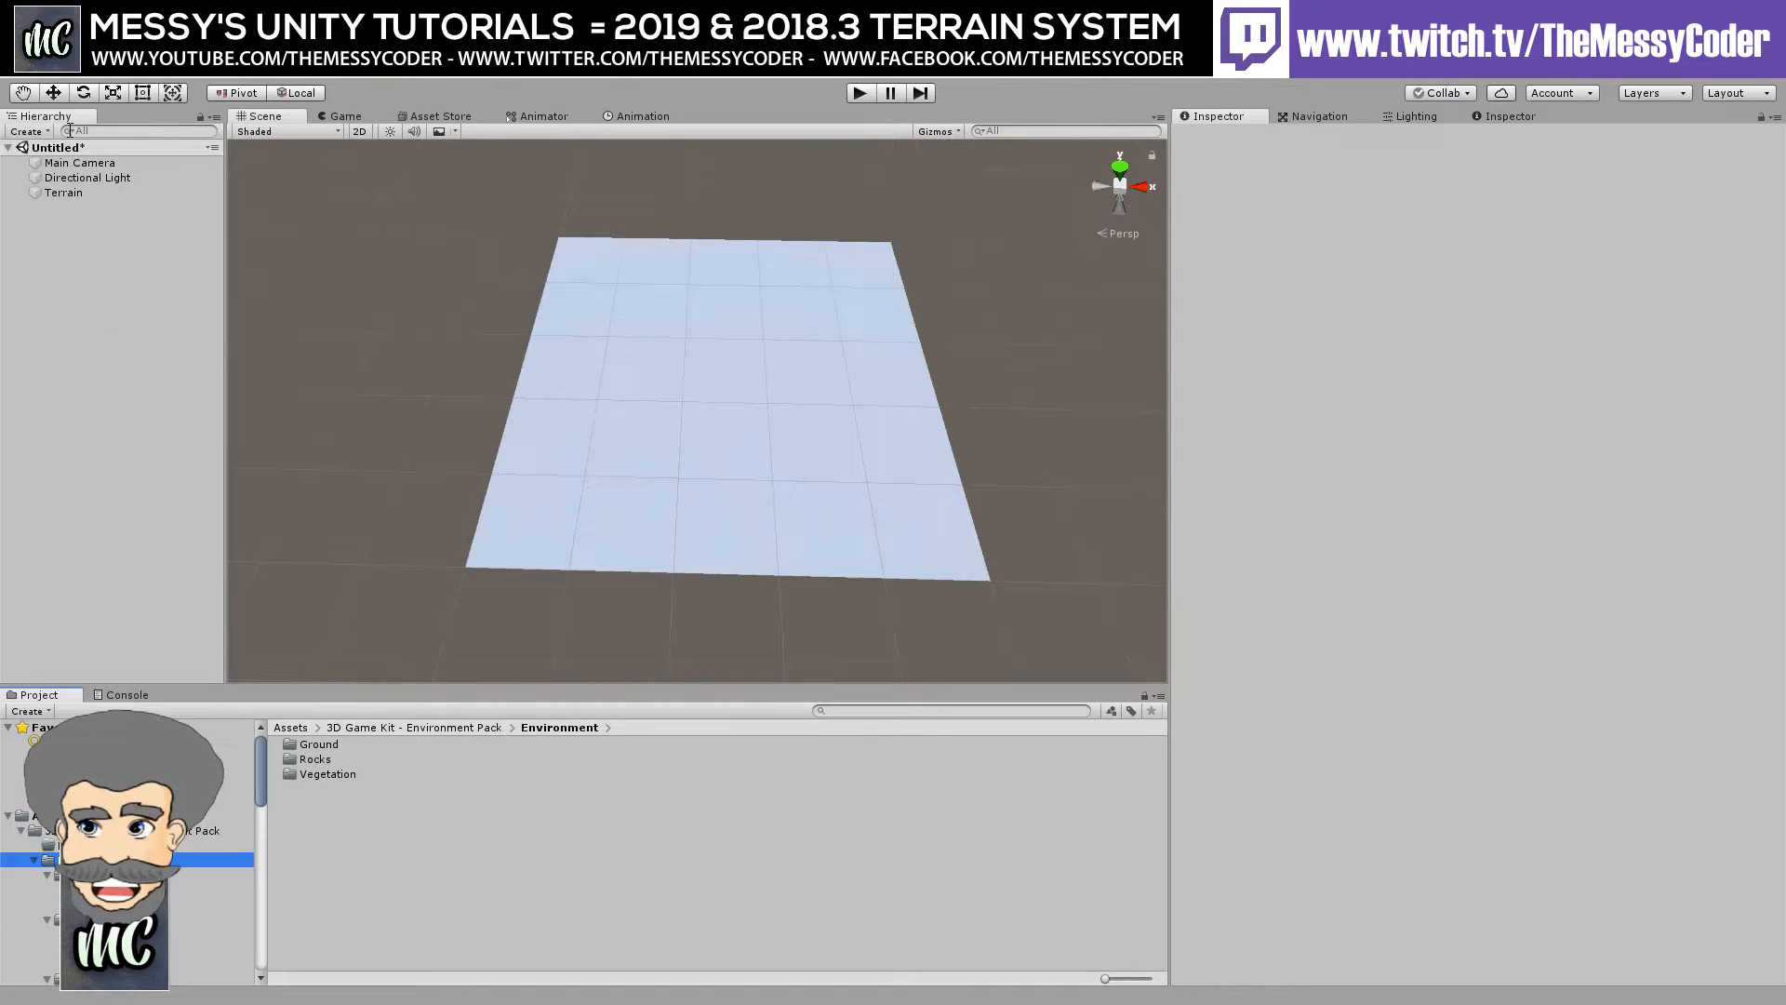
{"action": "left_click", "coordinate": [61, 192]}
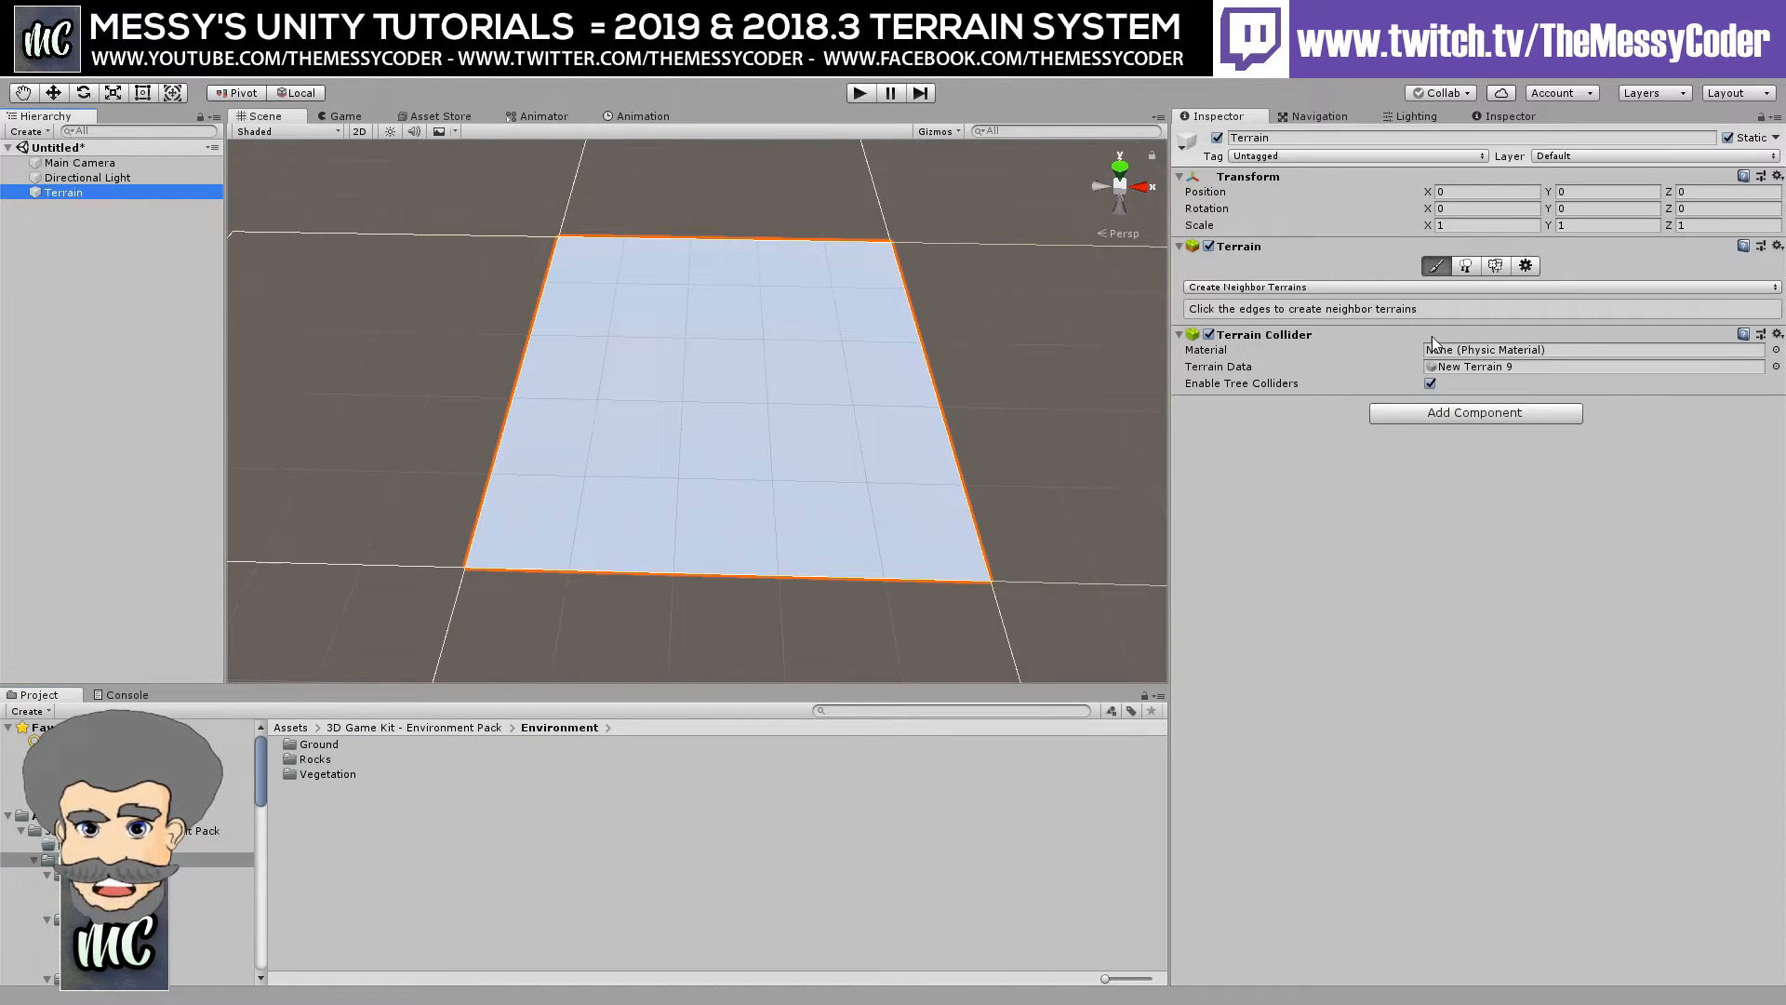
{"action": "left_click", "coordinate": [1371, 288]}
{"action": "left_click", "coordinate": [1325, 410]}
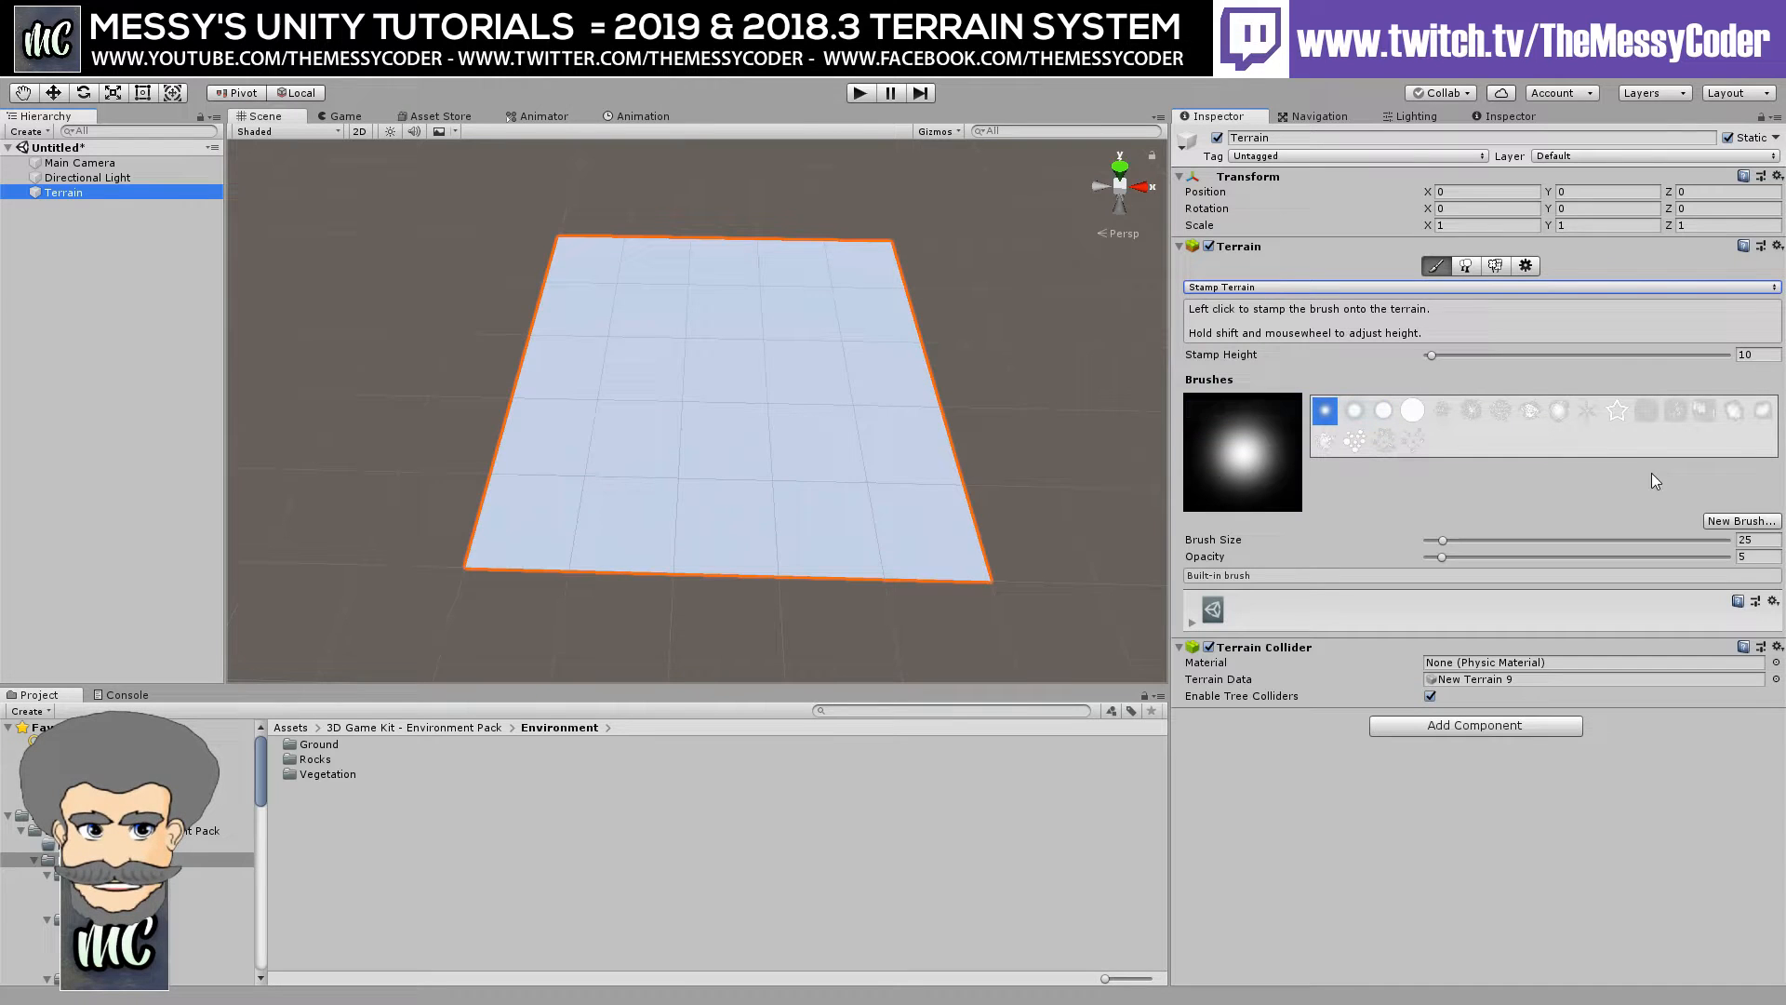
{"action": "left_click", "coordinate": [1740, 521]}
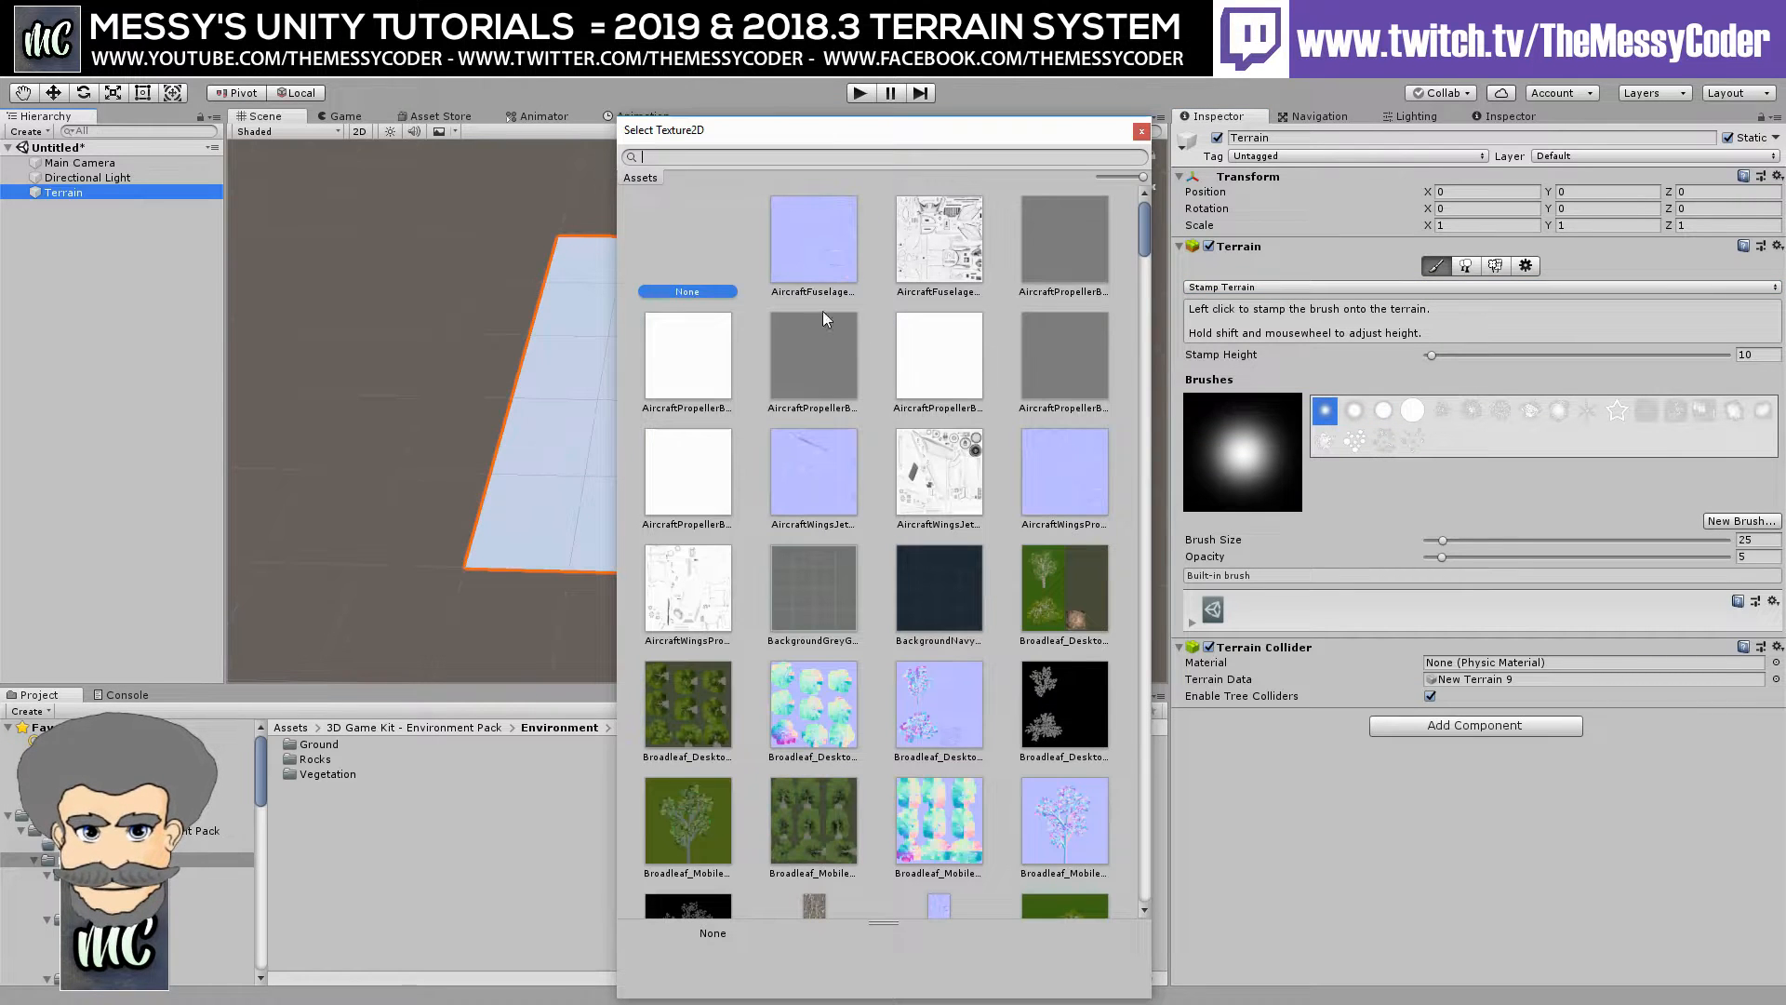
{"action": "double_click", "coordinate": [1079, 577]}
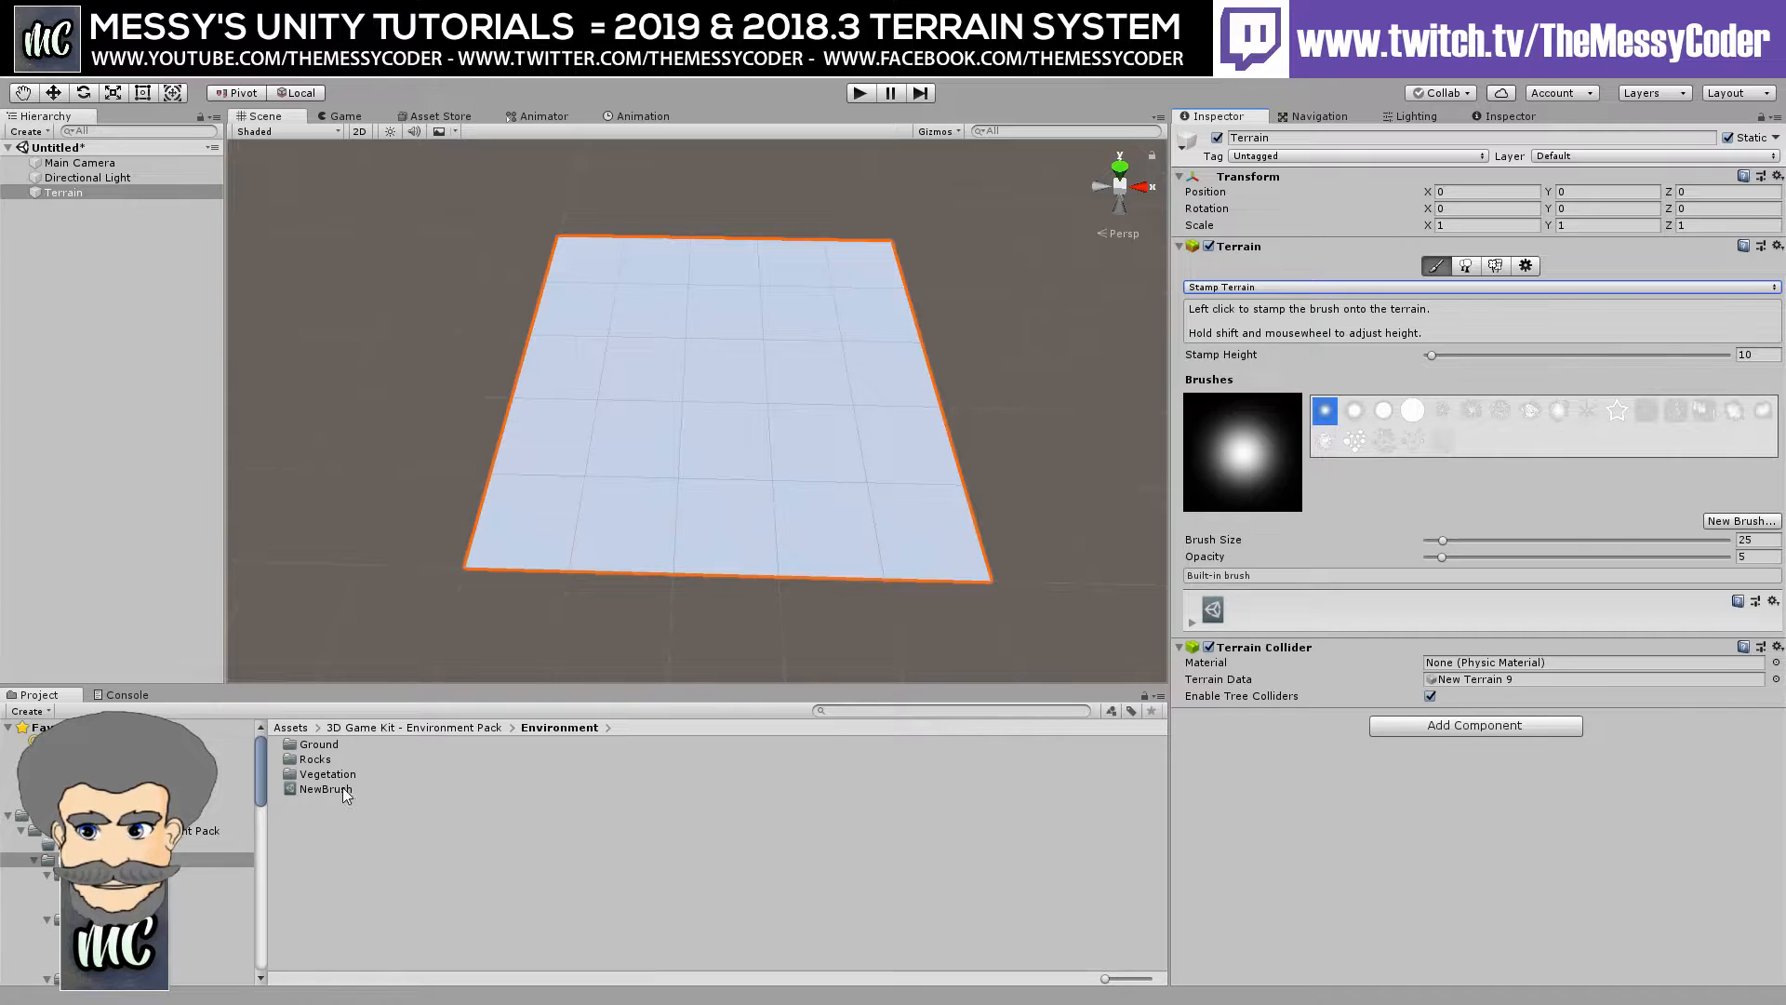
Delete the NewBrush asset from the Environment folder.
{"action": "left_click", "coordinate": [303, 794]}
{"action": "key", "text": "Delete"}
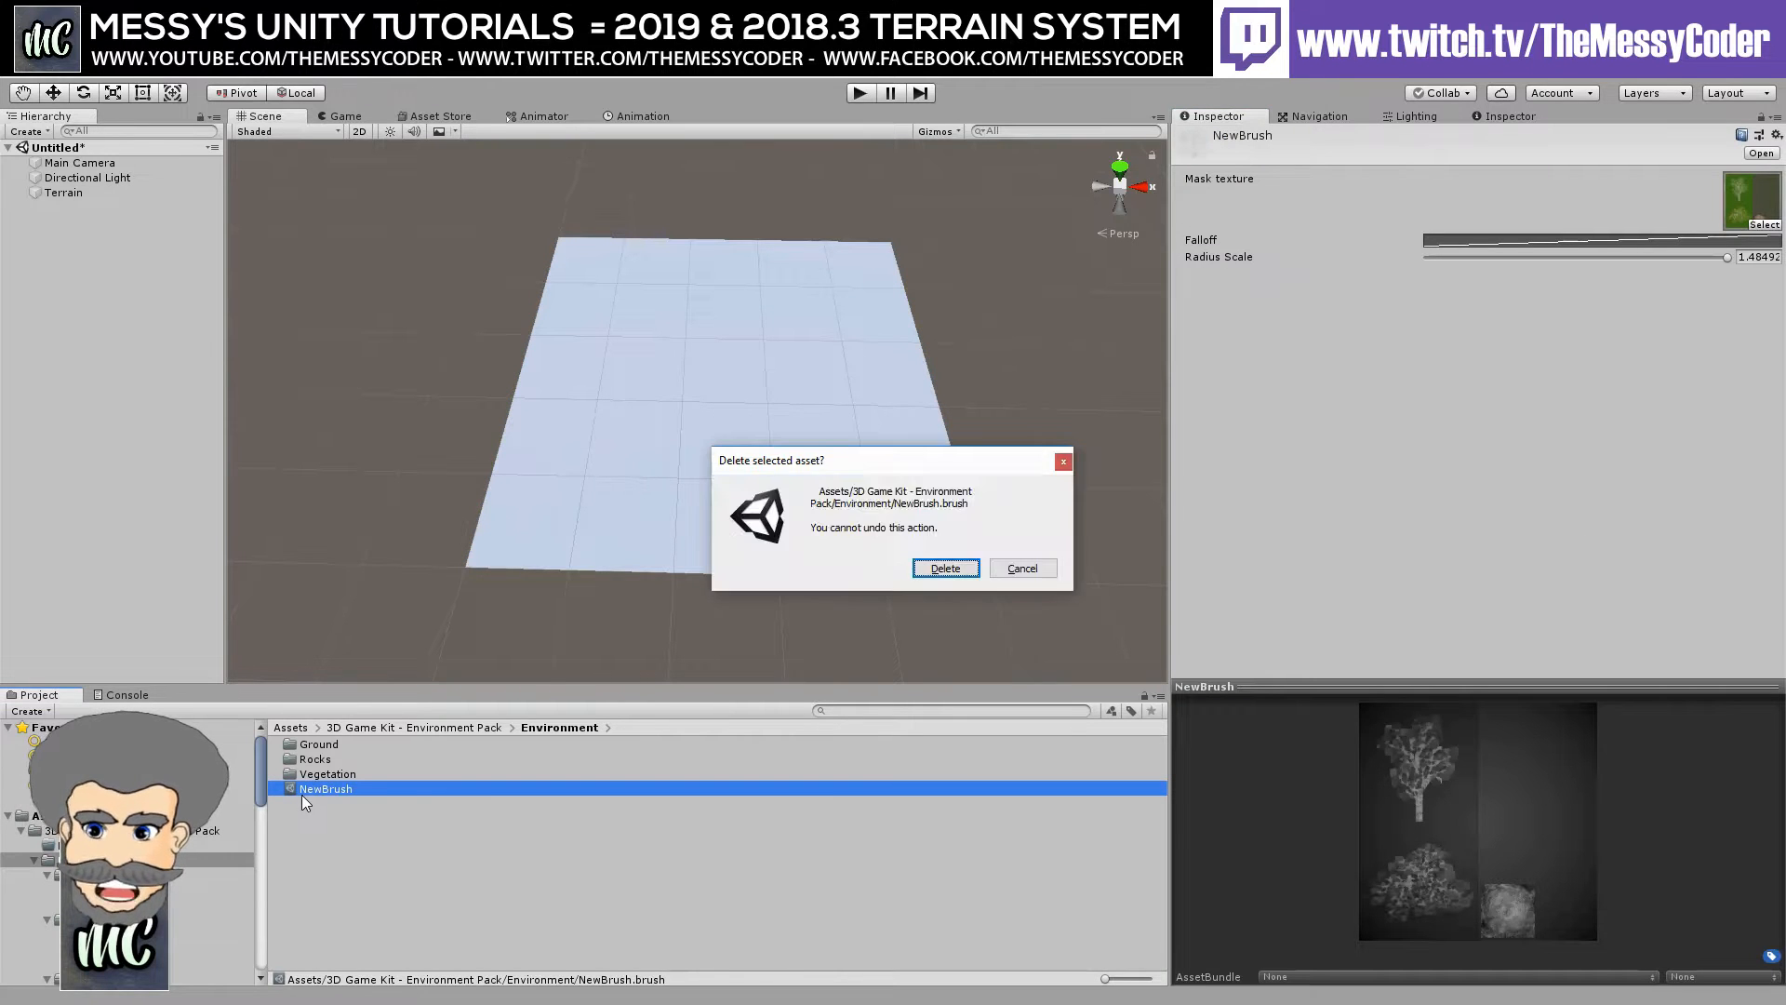
{"action": "key", "text": "Return"}
Open the project's Brushes folder, and set the terrain's paint tool to Stamp Terrain.
{"action": "left_click", "coordinate": [84, 843]}
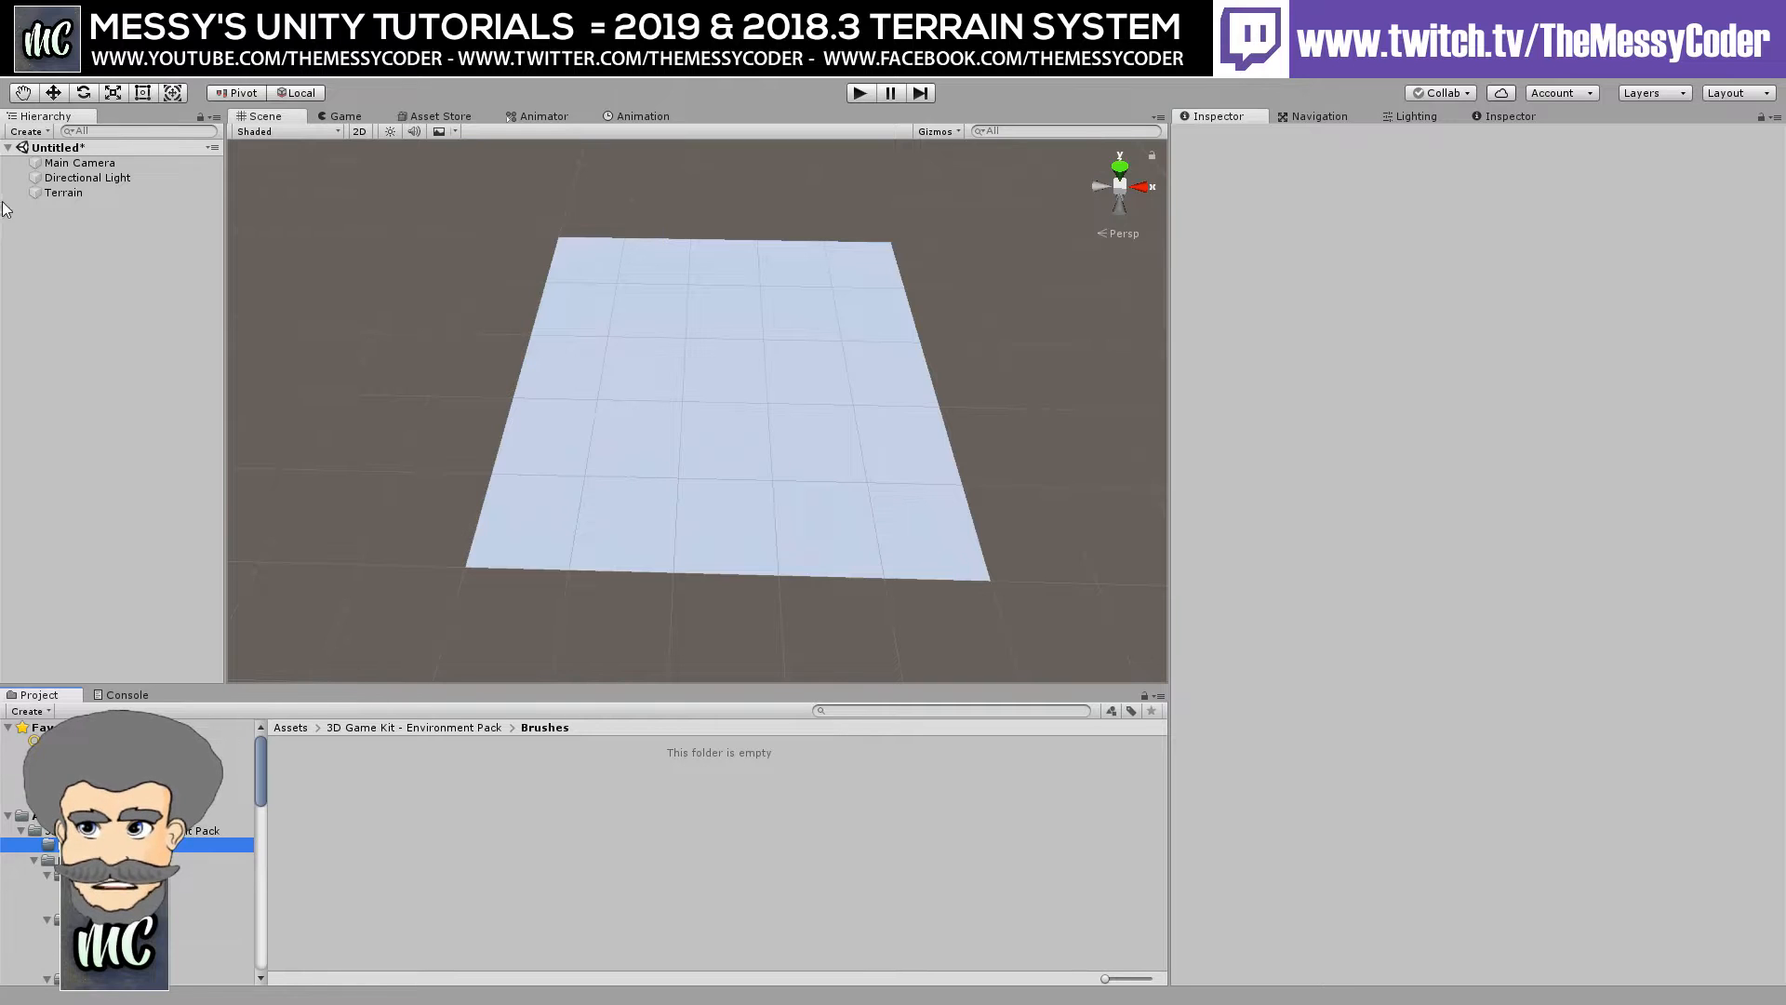
{"action": "left_click", "coordinate": [52, 189]}
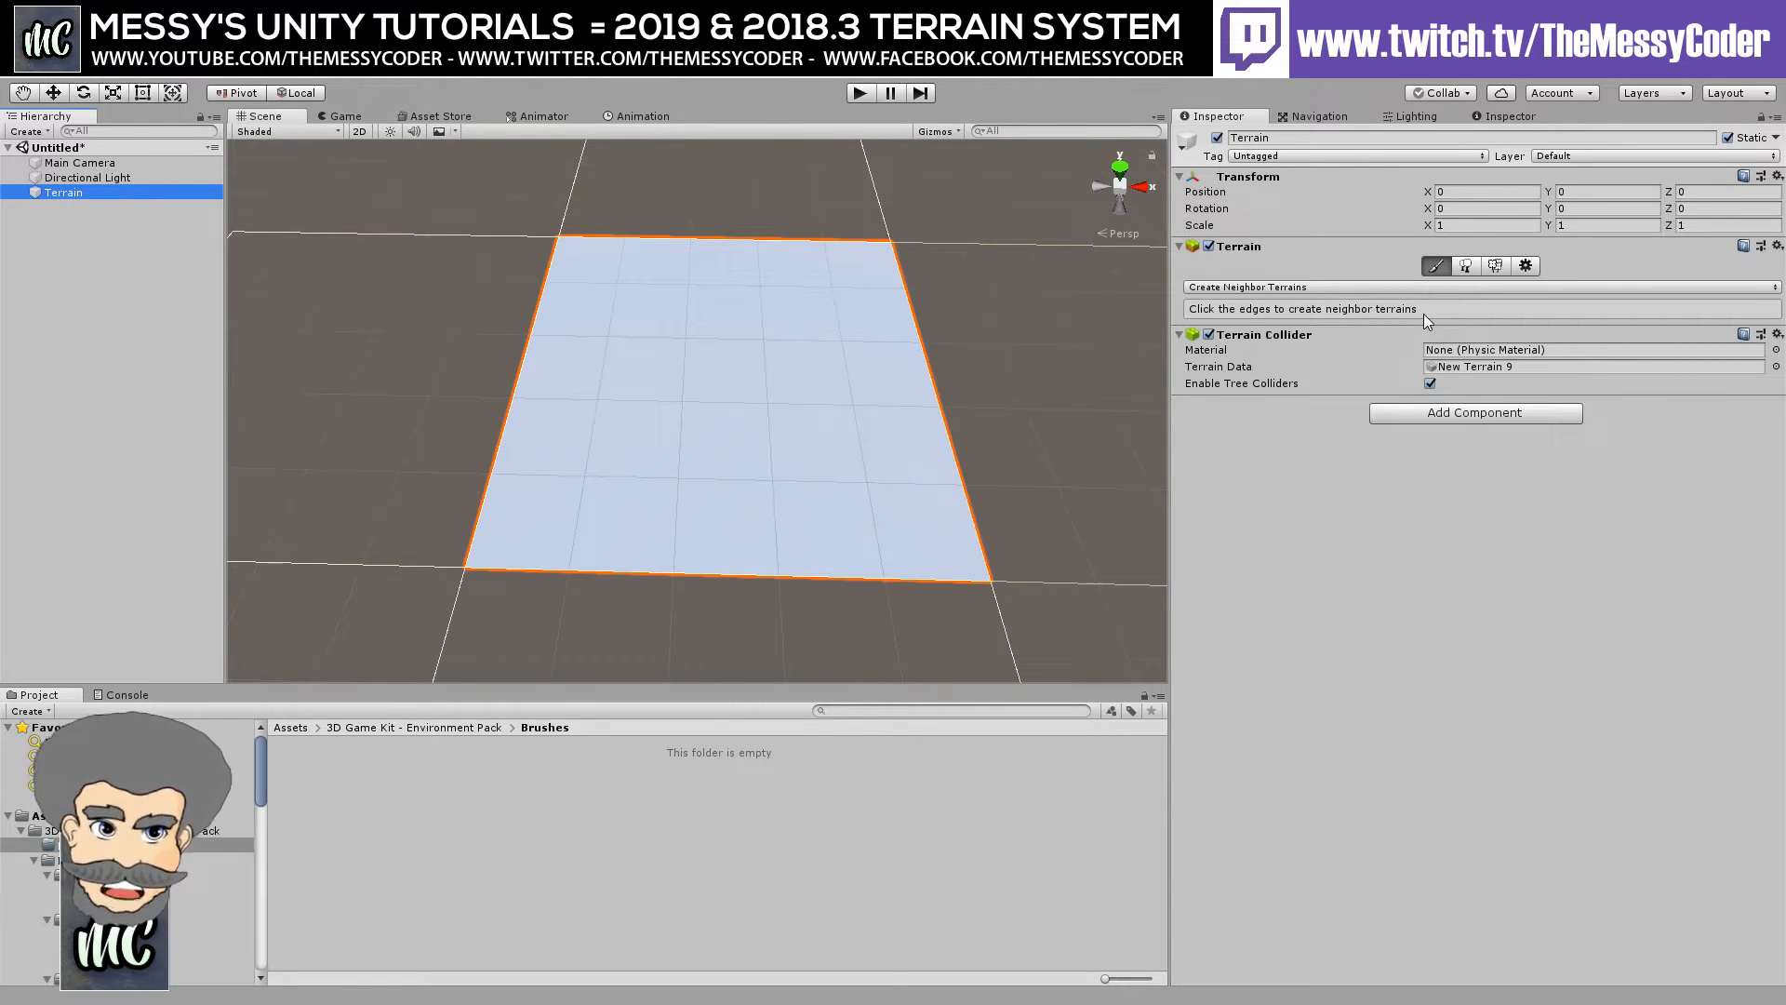
{"action": "left_click", "coordinate": [1352, 289]}
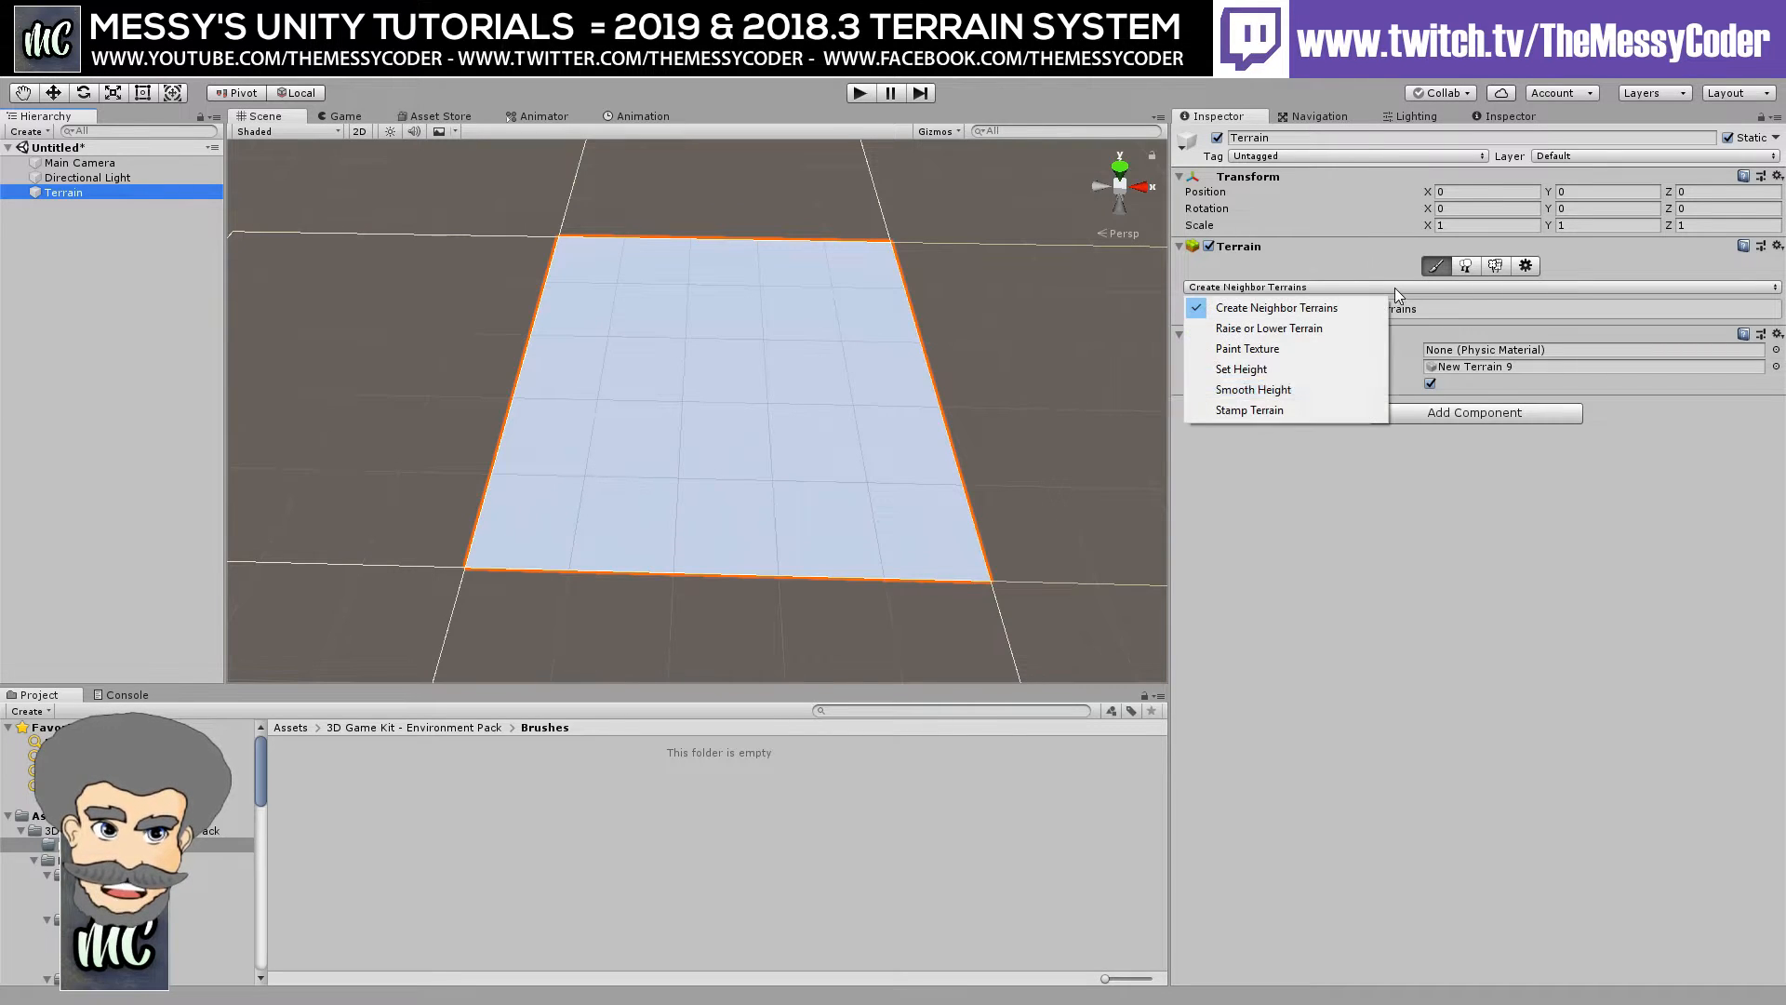
{"action": "left_click", "coordinate": [1299, 406]}
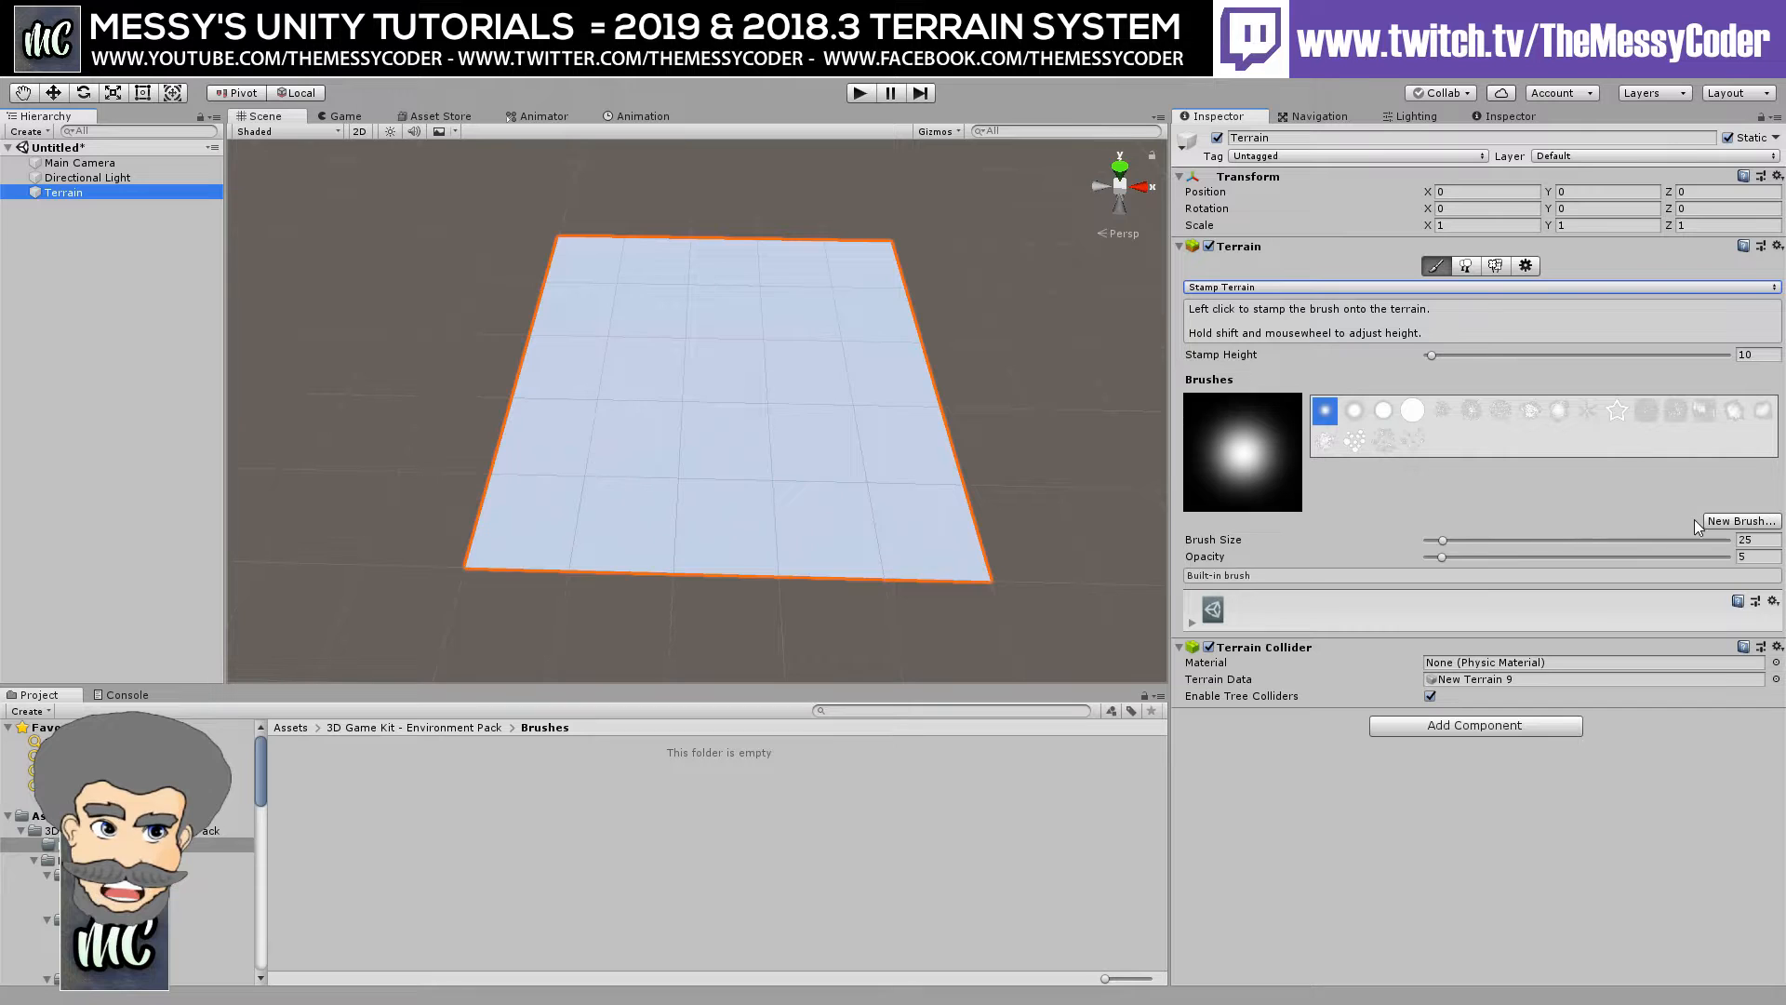
Create a new terrain brush from the Broadleaves_Desktop texture and select the new brush asset in the Brushes folder.
{"action": "left_click", "coordinate": [1728, 521]}
{"action": "scroll", "coordinate": [963, 631], "scroll_direction": "down", "scroll_amount": 10}
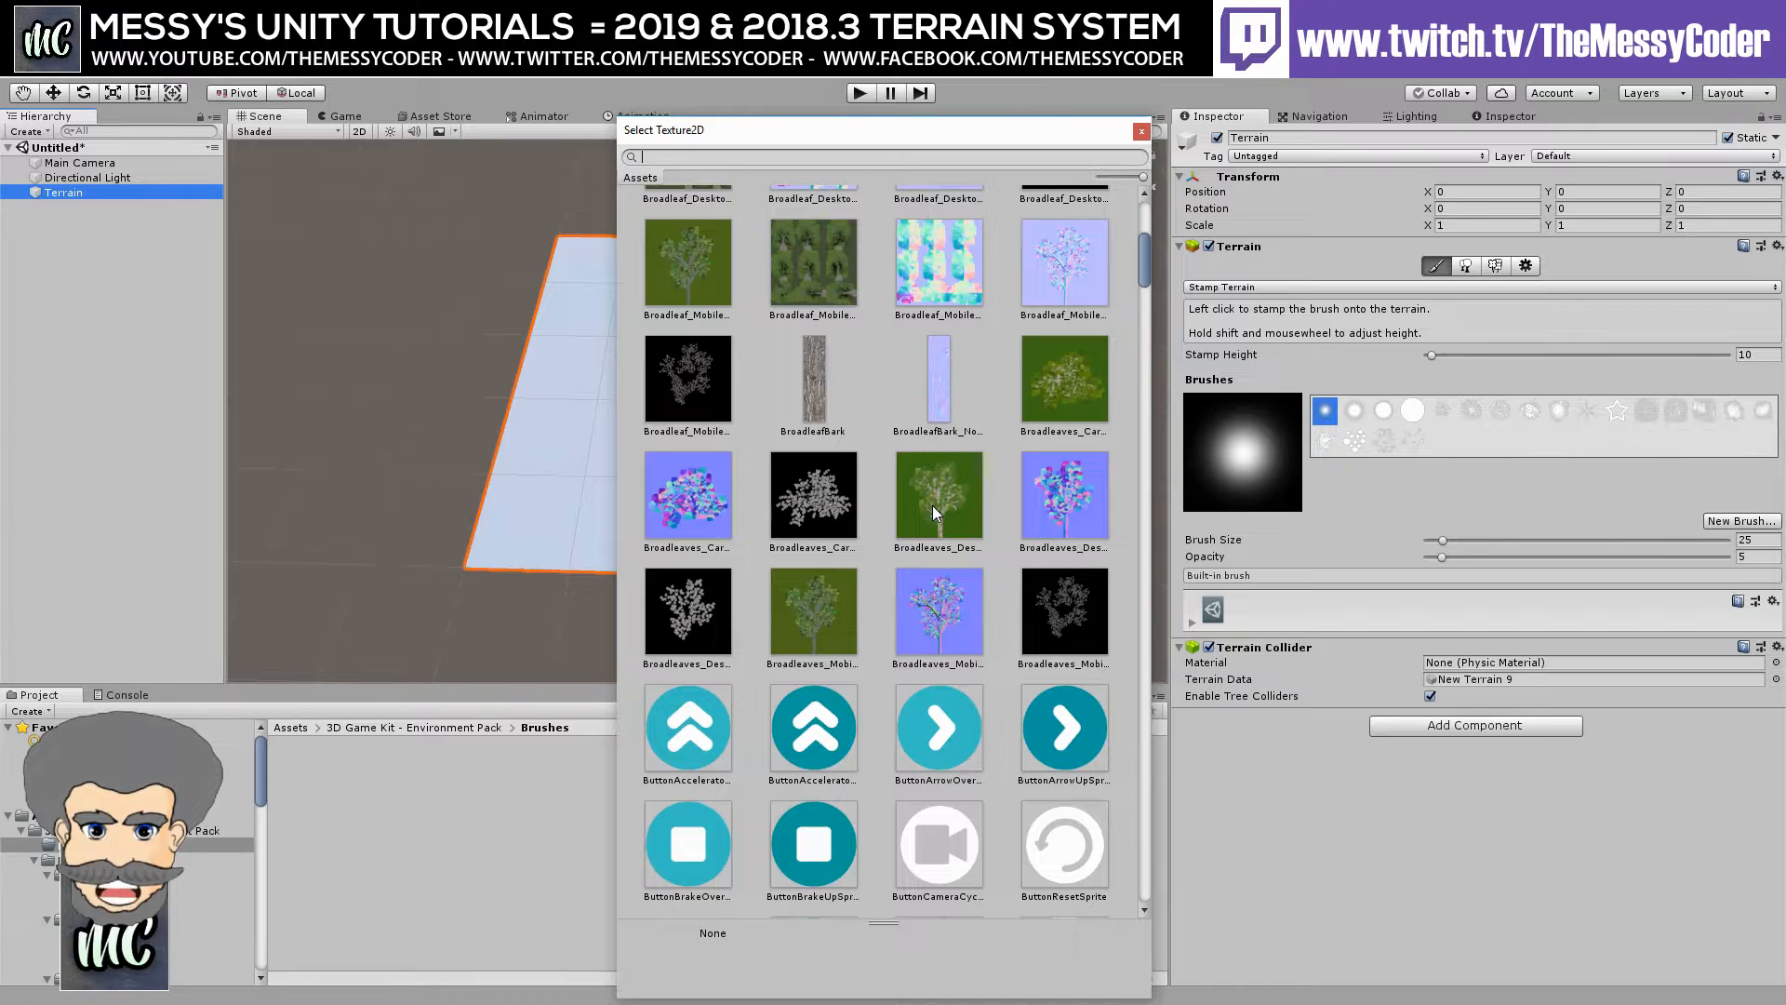
{"action": "left_click", "coordinate": [951, 489]}
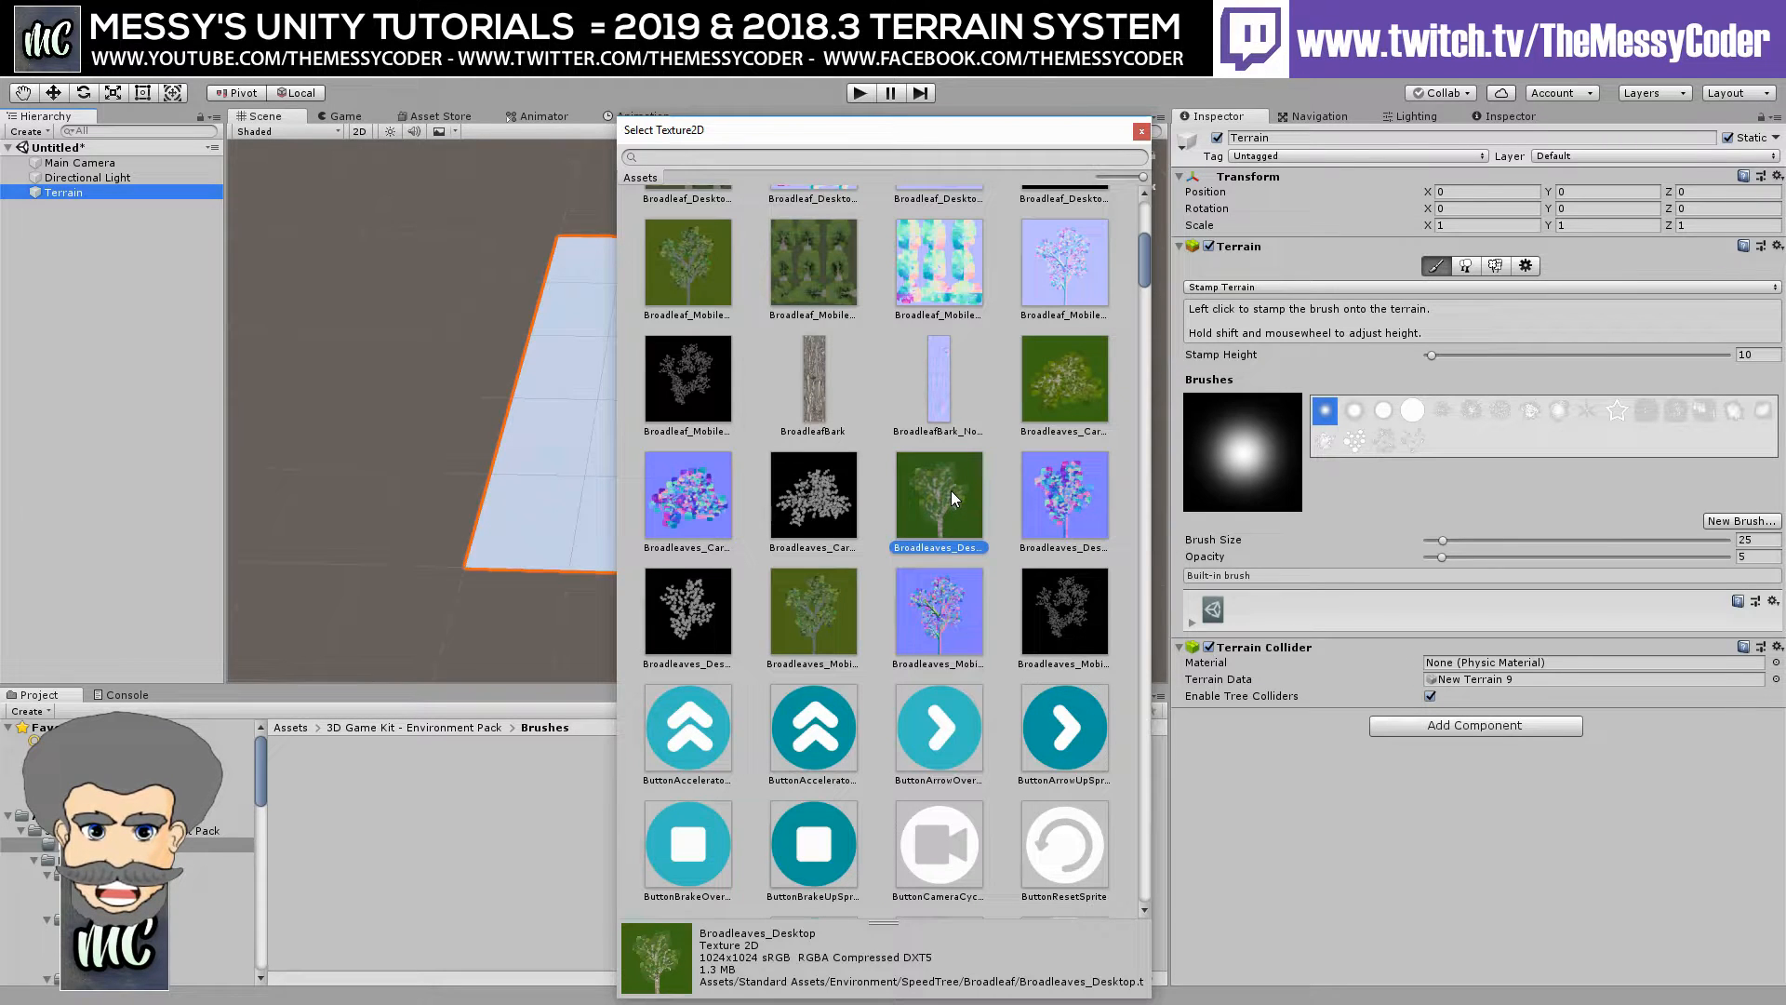
{"action": "double_click", "coordinate": [951, 489]}
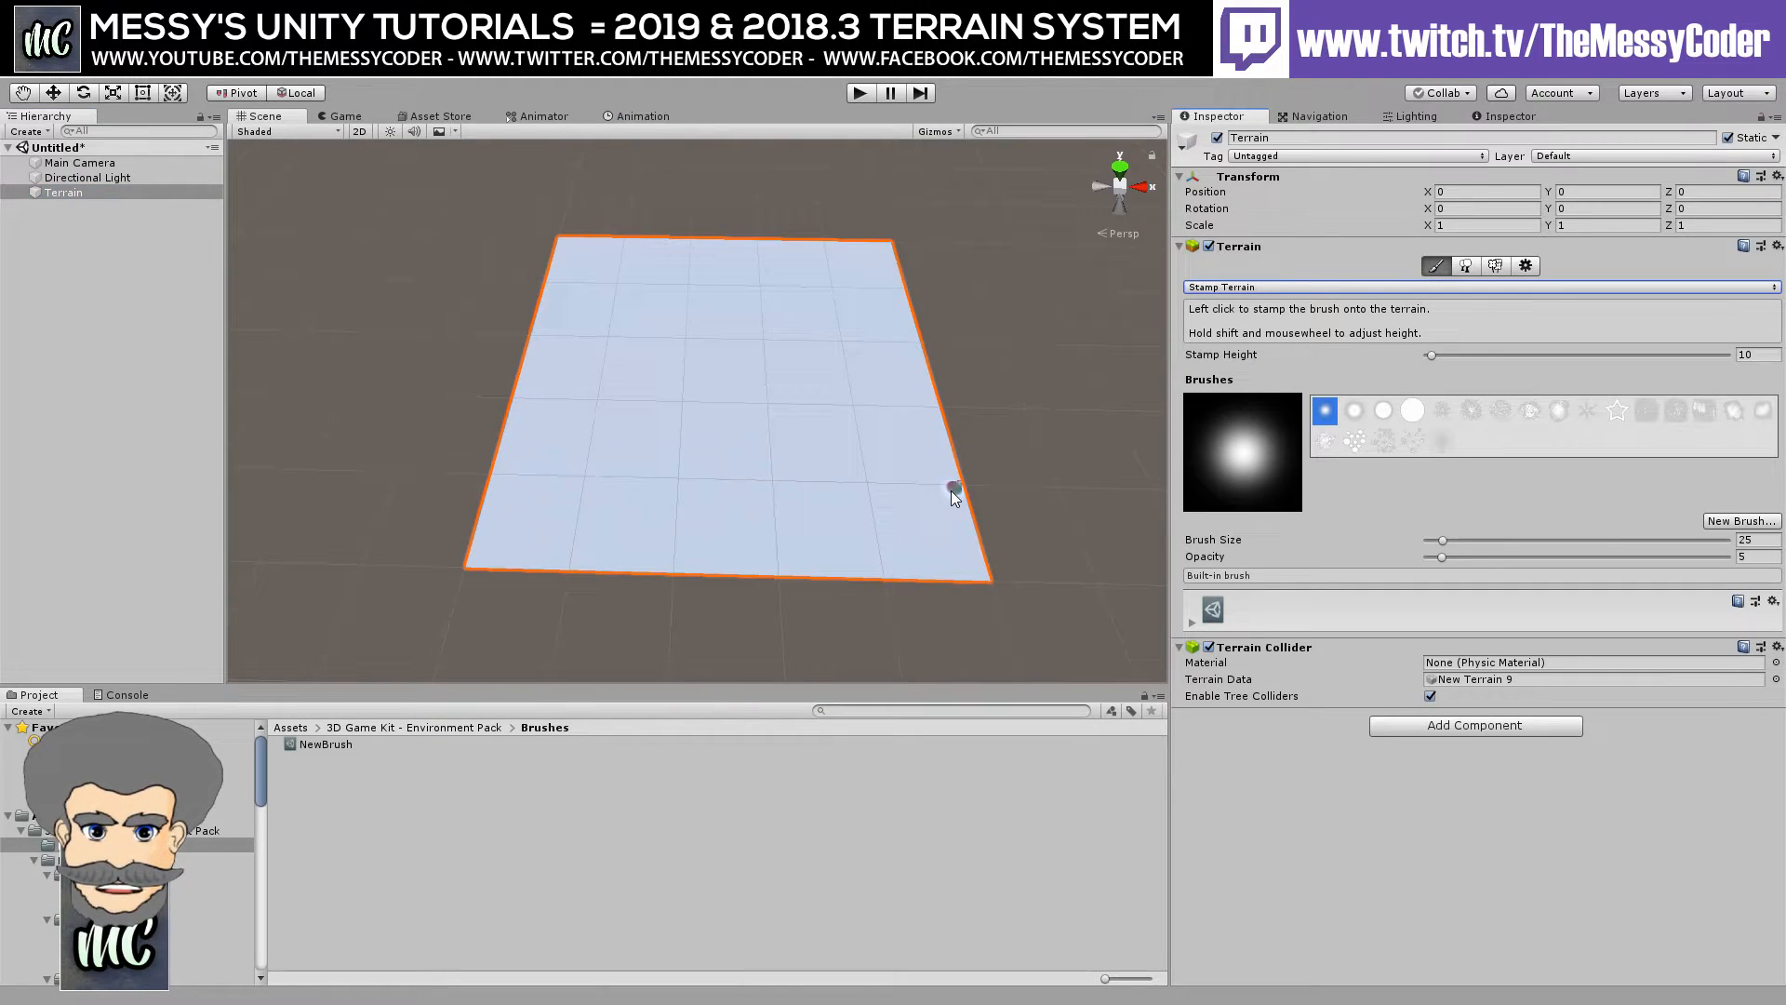
{"action": "left_click", "coordinate": [339, 743]}
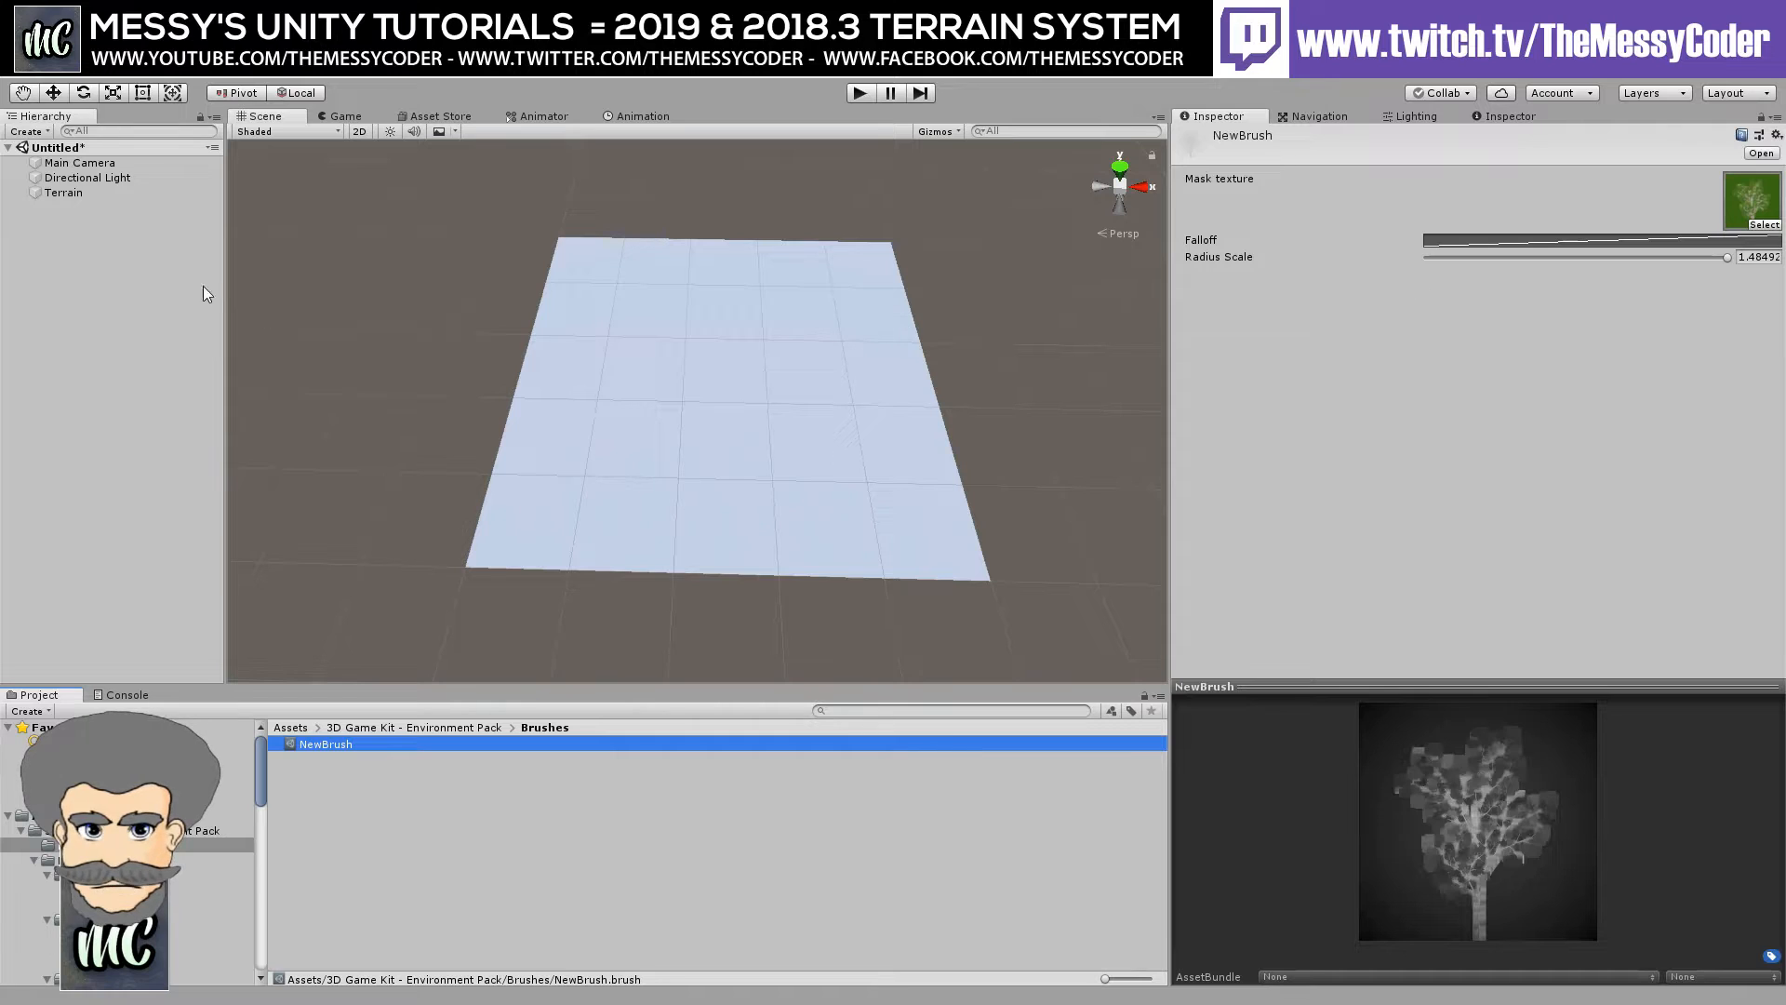
Set the Terrain to Stamp Terrain with the new tree brush, using brush size 469, opacity 100 and stamp height 136.
{"action": "left_click", "coordinate": [186, 192]}
{"action": "left_click", "coordinate": [1306, 286]}
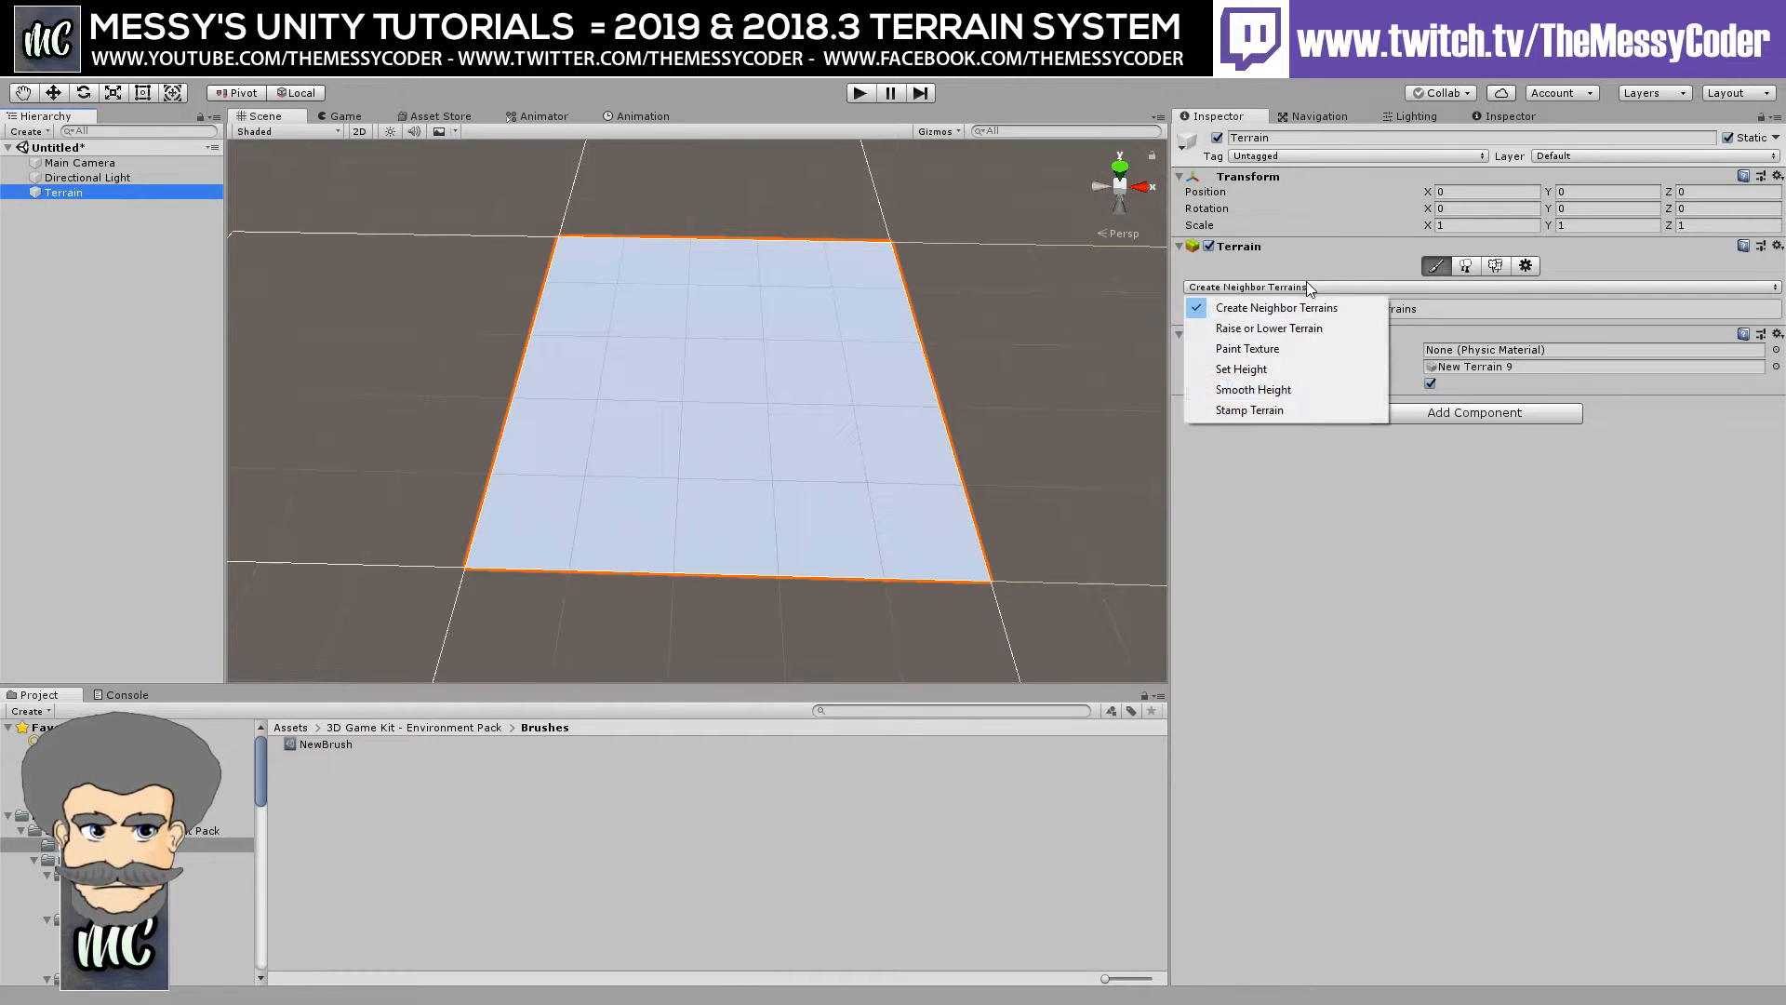
{"action": "left_click", "coordinate": [1303, 409]}
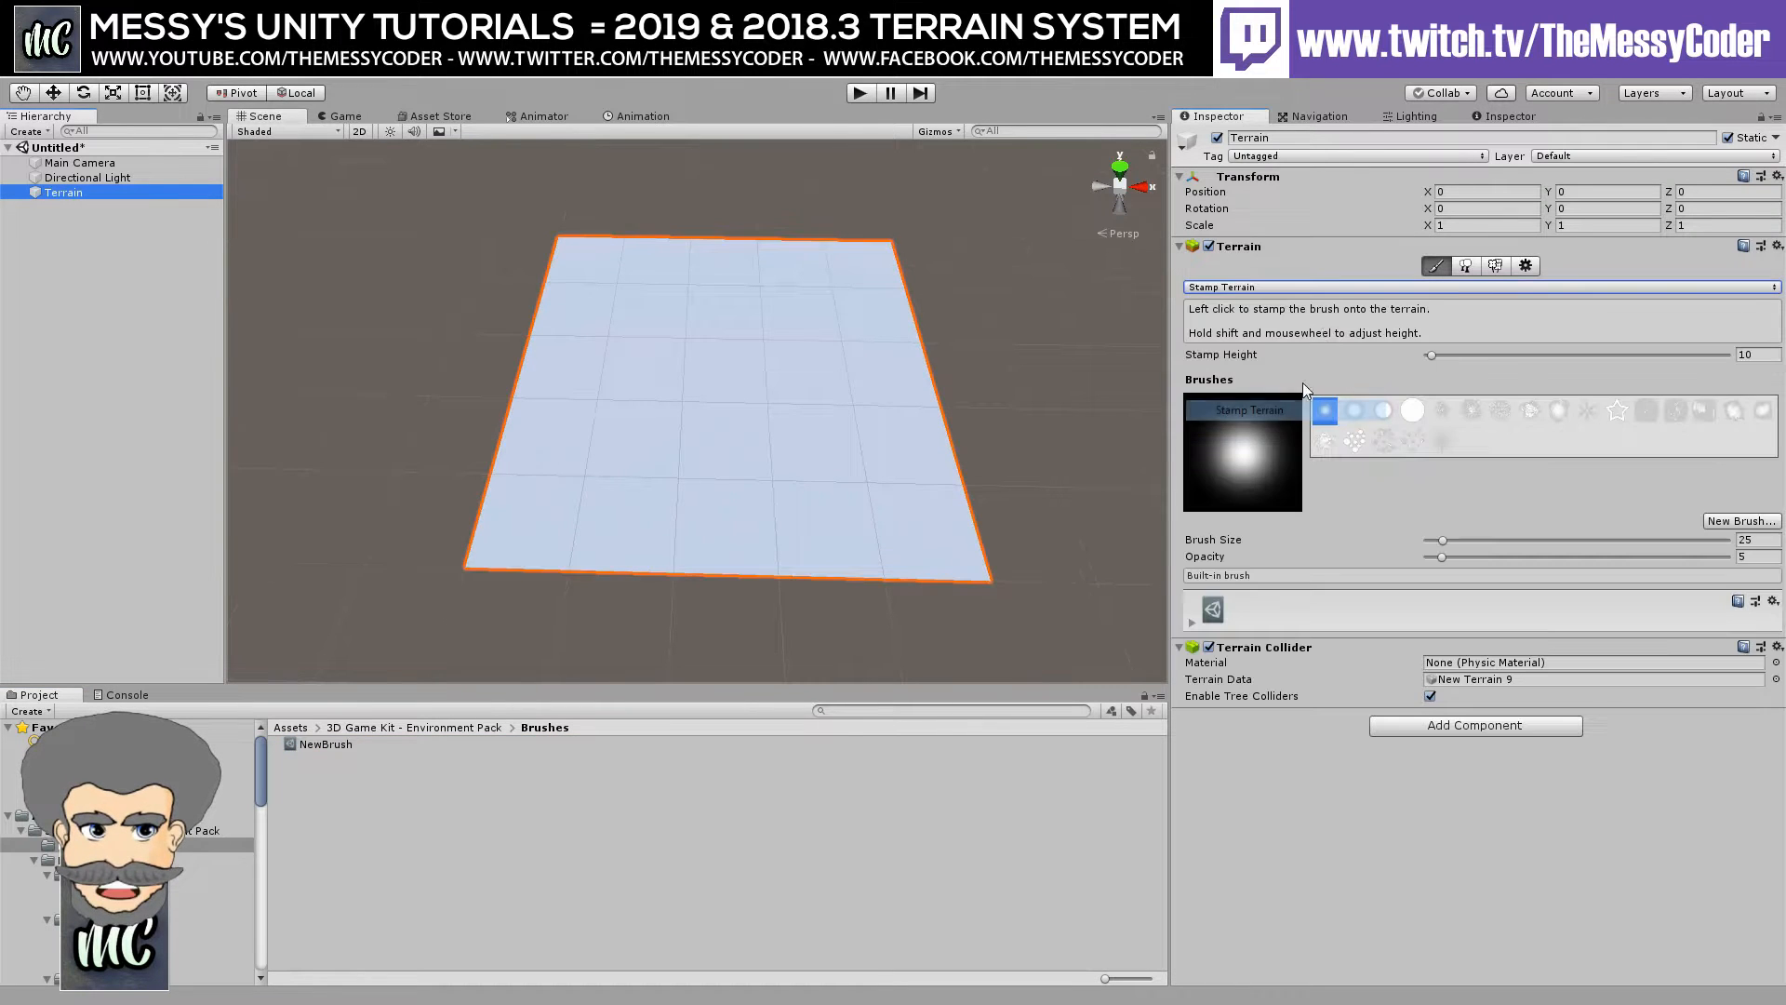
{"action": "left_click", "coordinate": [1442, 442]}
{"action": "left_click_drag", "start_coordinate": [1495, 543], "coordinate": [1767, 547]}
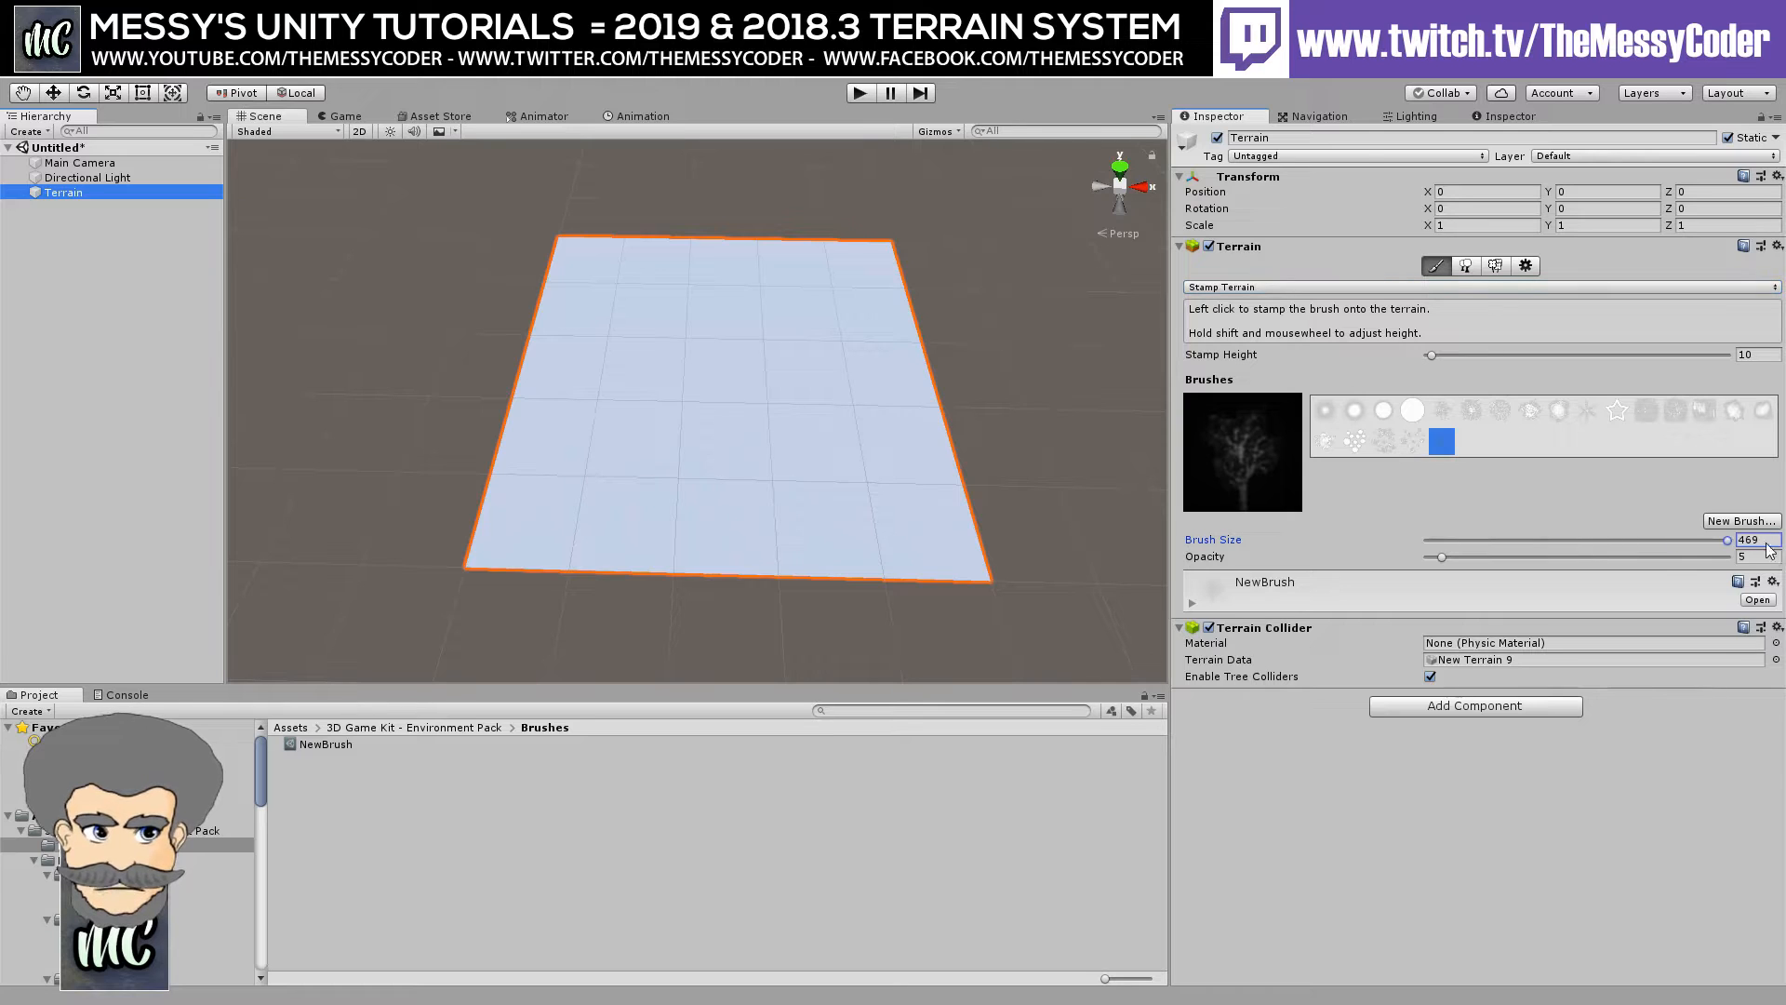
{"action": "left_click_drag", "start_coordinate": [1613, 558], "coordinate": [1695, 556]}
{"action": "left_click_drag", "start_coordinate": [1186, 363], "coordinate": [1492, 360]}
Stamp the tree brush in the middle of the terrain and examine the raised shape up close.
{"action": "left_click", "coordinate": [741, 368]}
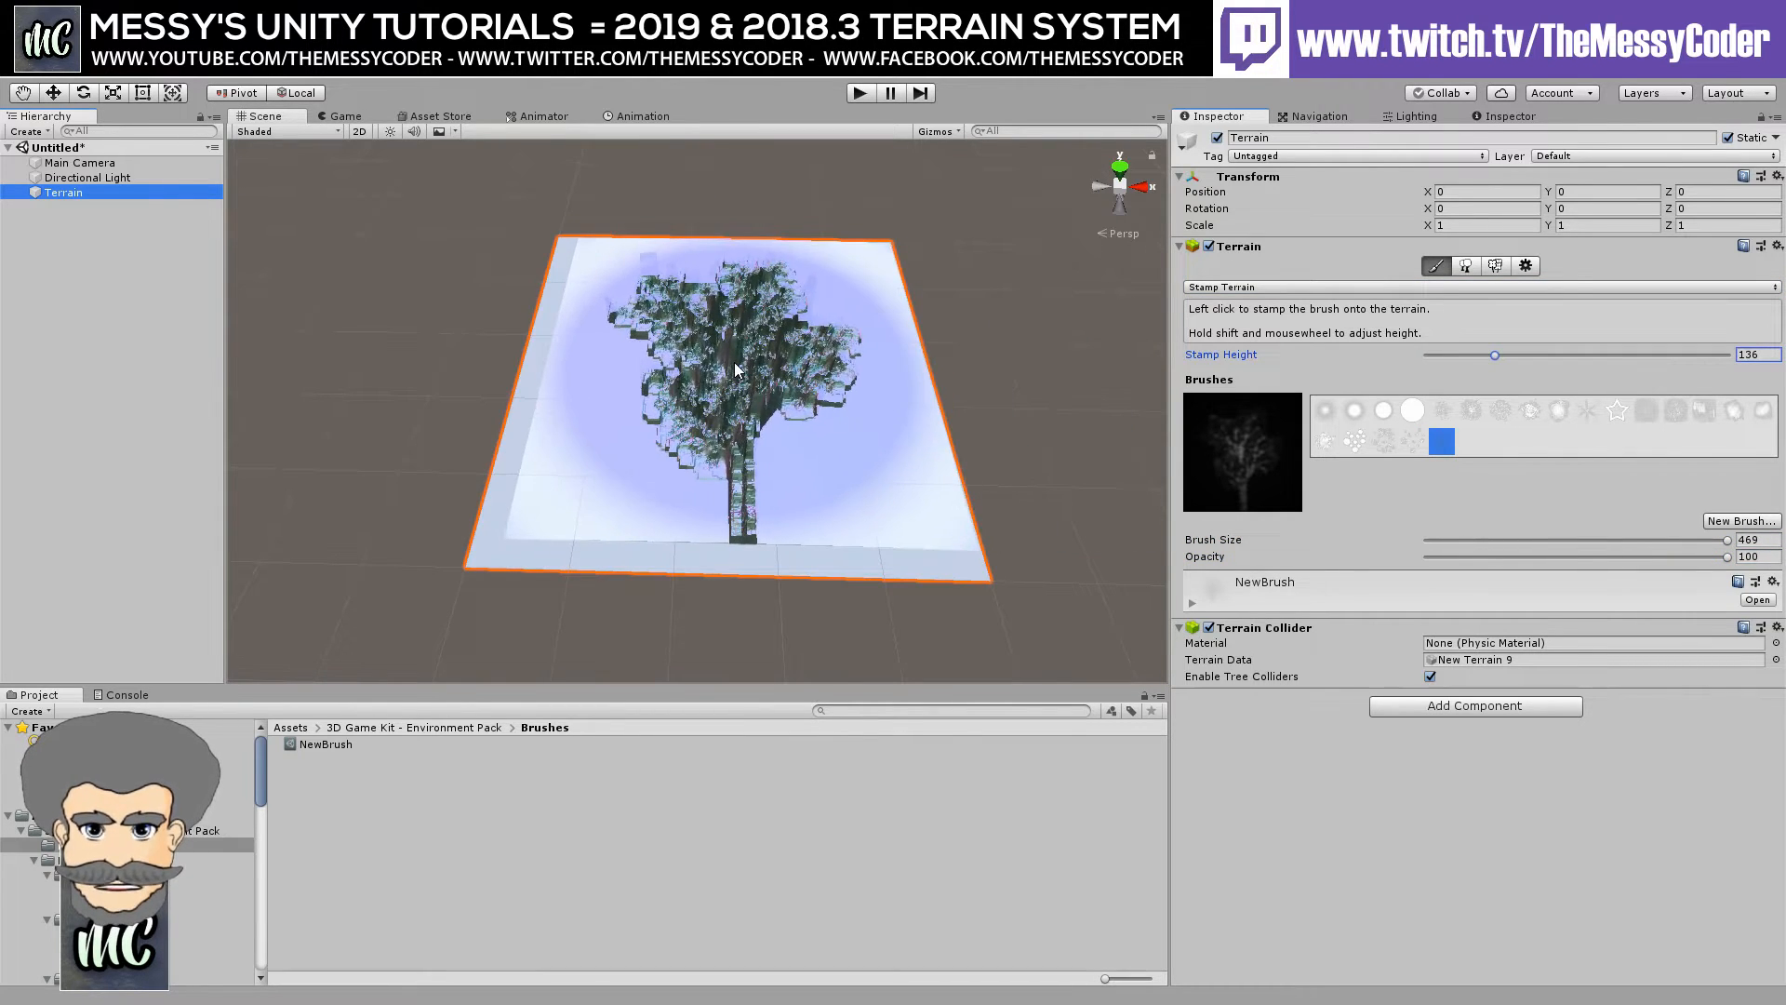
{"action": "scroll", "coordinate": [731, 522], "scroll_direction": "up", "scroll_amount": 6}
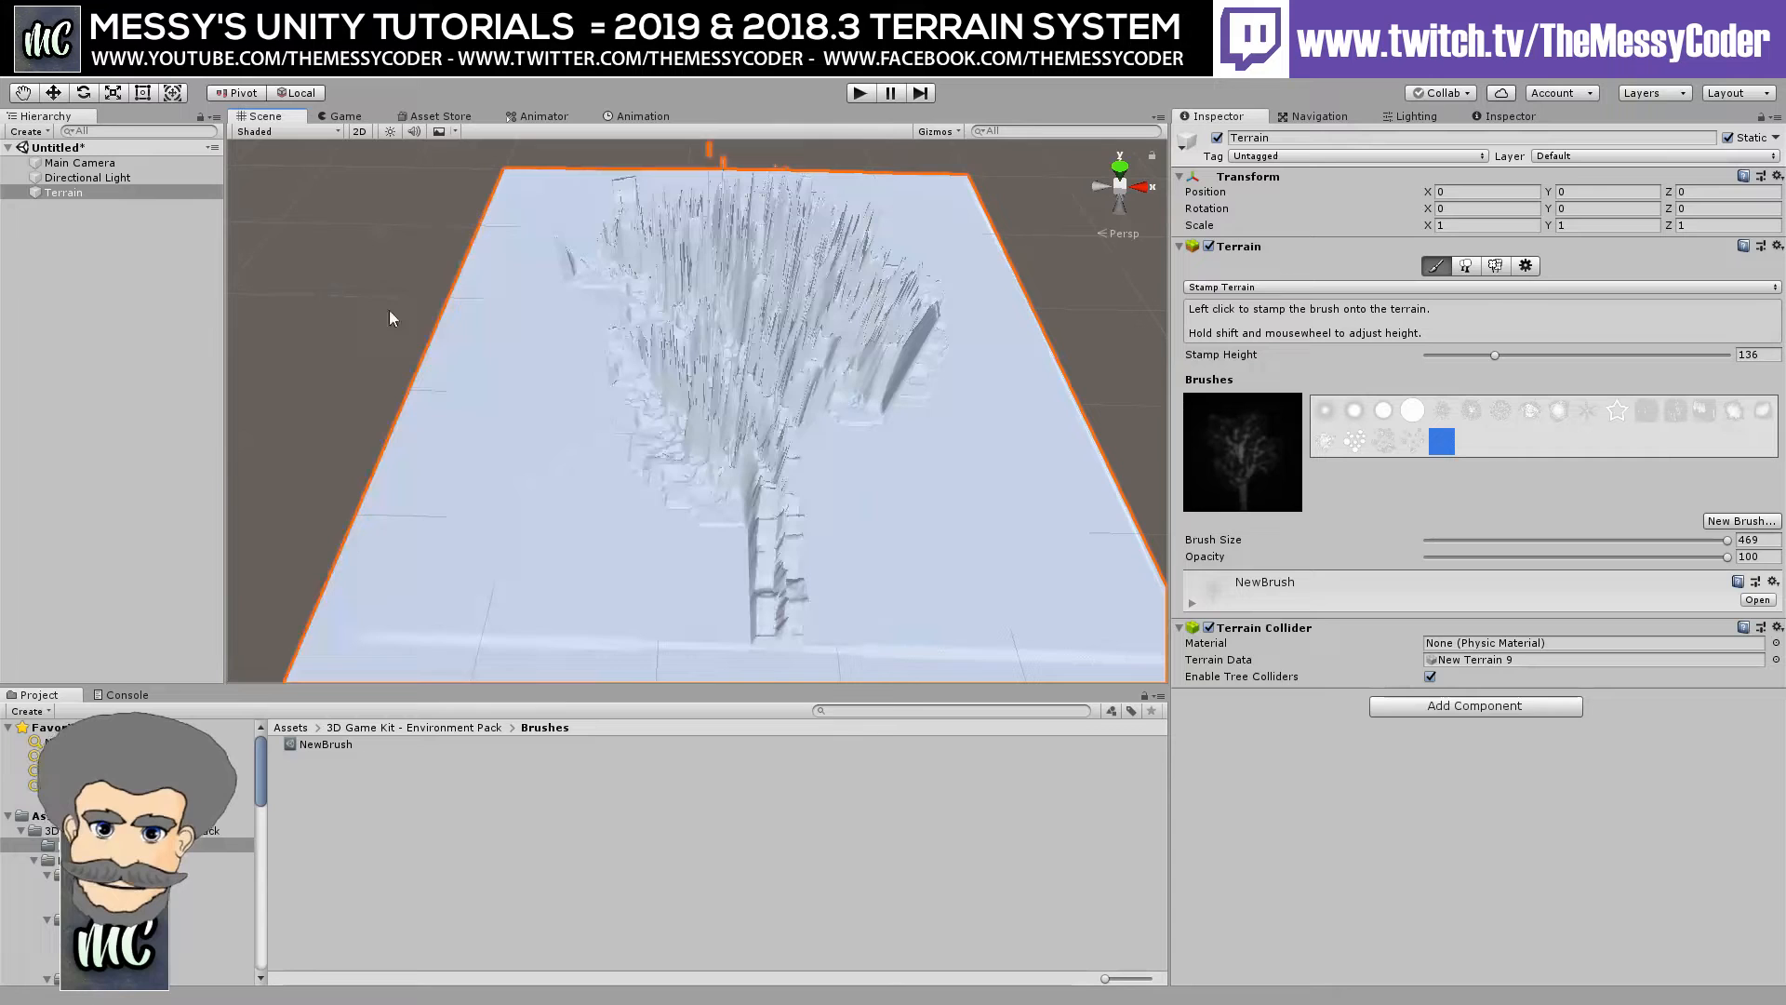
{"action": "left_click", "coordinate": [59, 192]}
{"action": "scroll", "coordinate": [1013, 331], "scroll_direction": "down", "scroll_amount": 5}
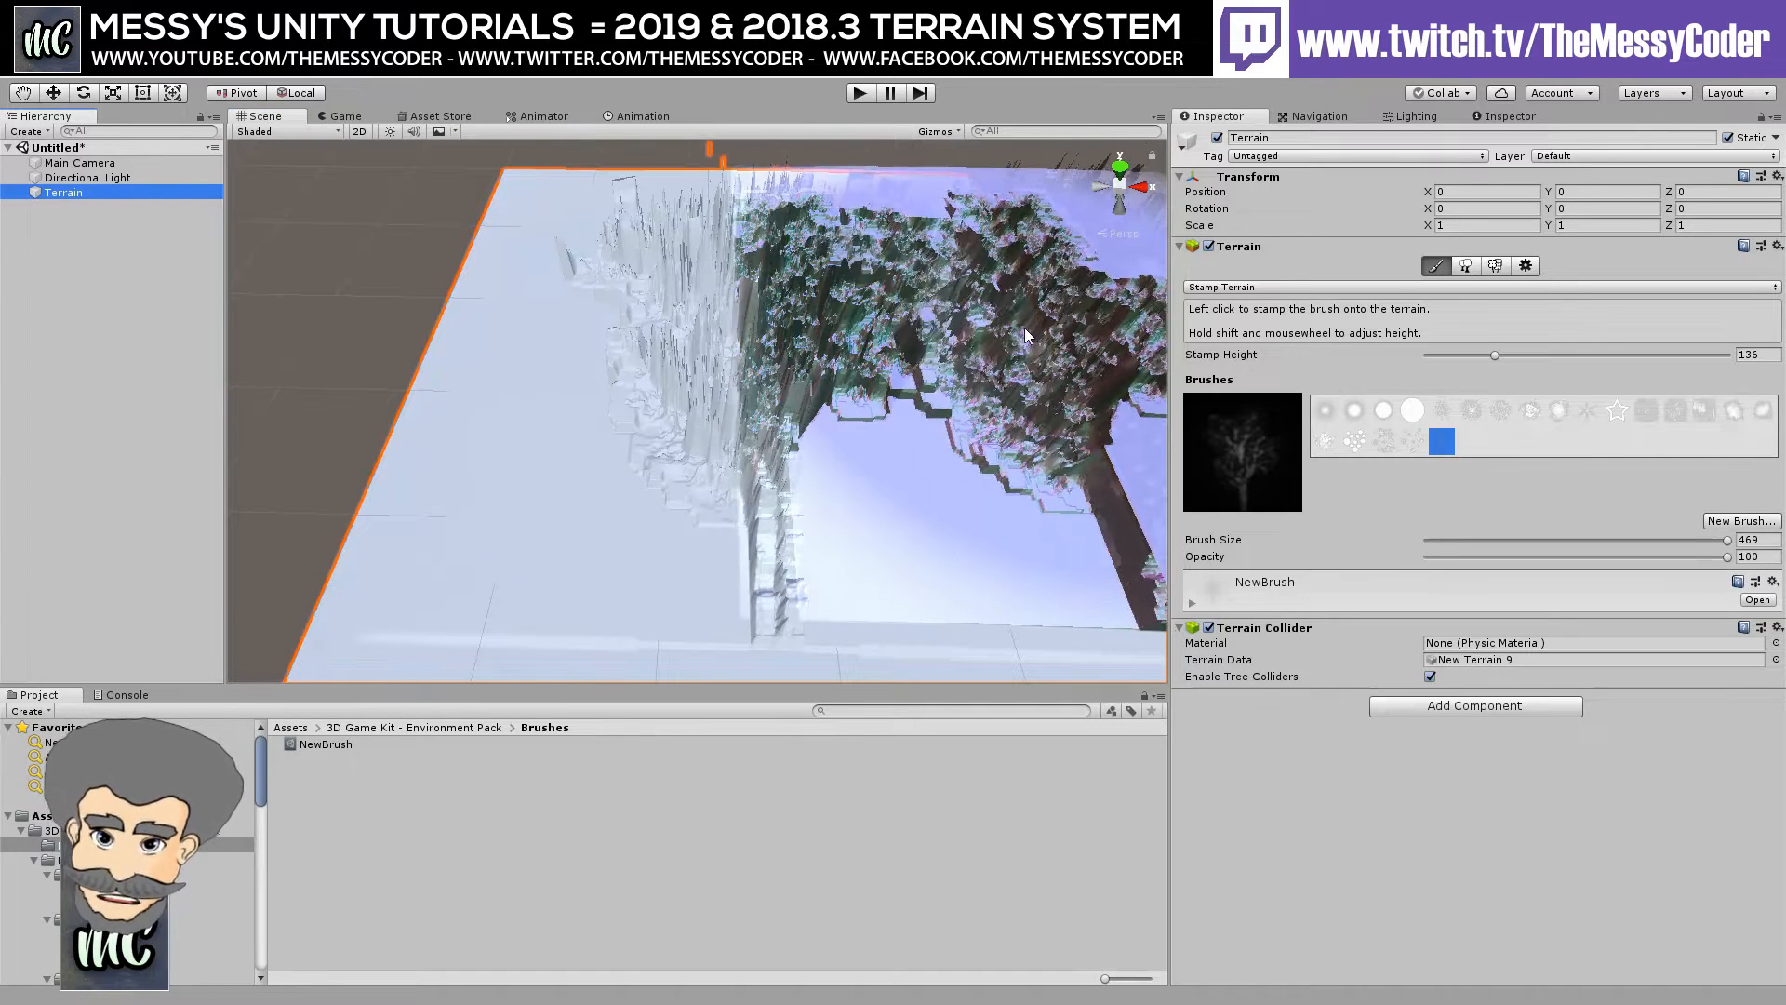
Delete the tree-textured NewBrush asset from the Brushes folder.
{"action": "left_click", "coordinate": [316, 744]}
{"action": "key", "text": "Delete"}
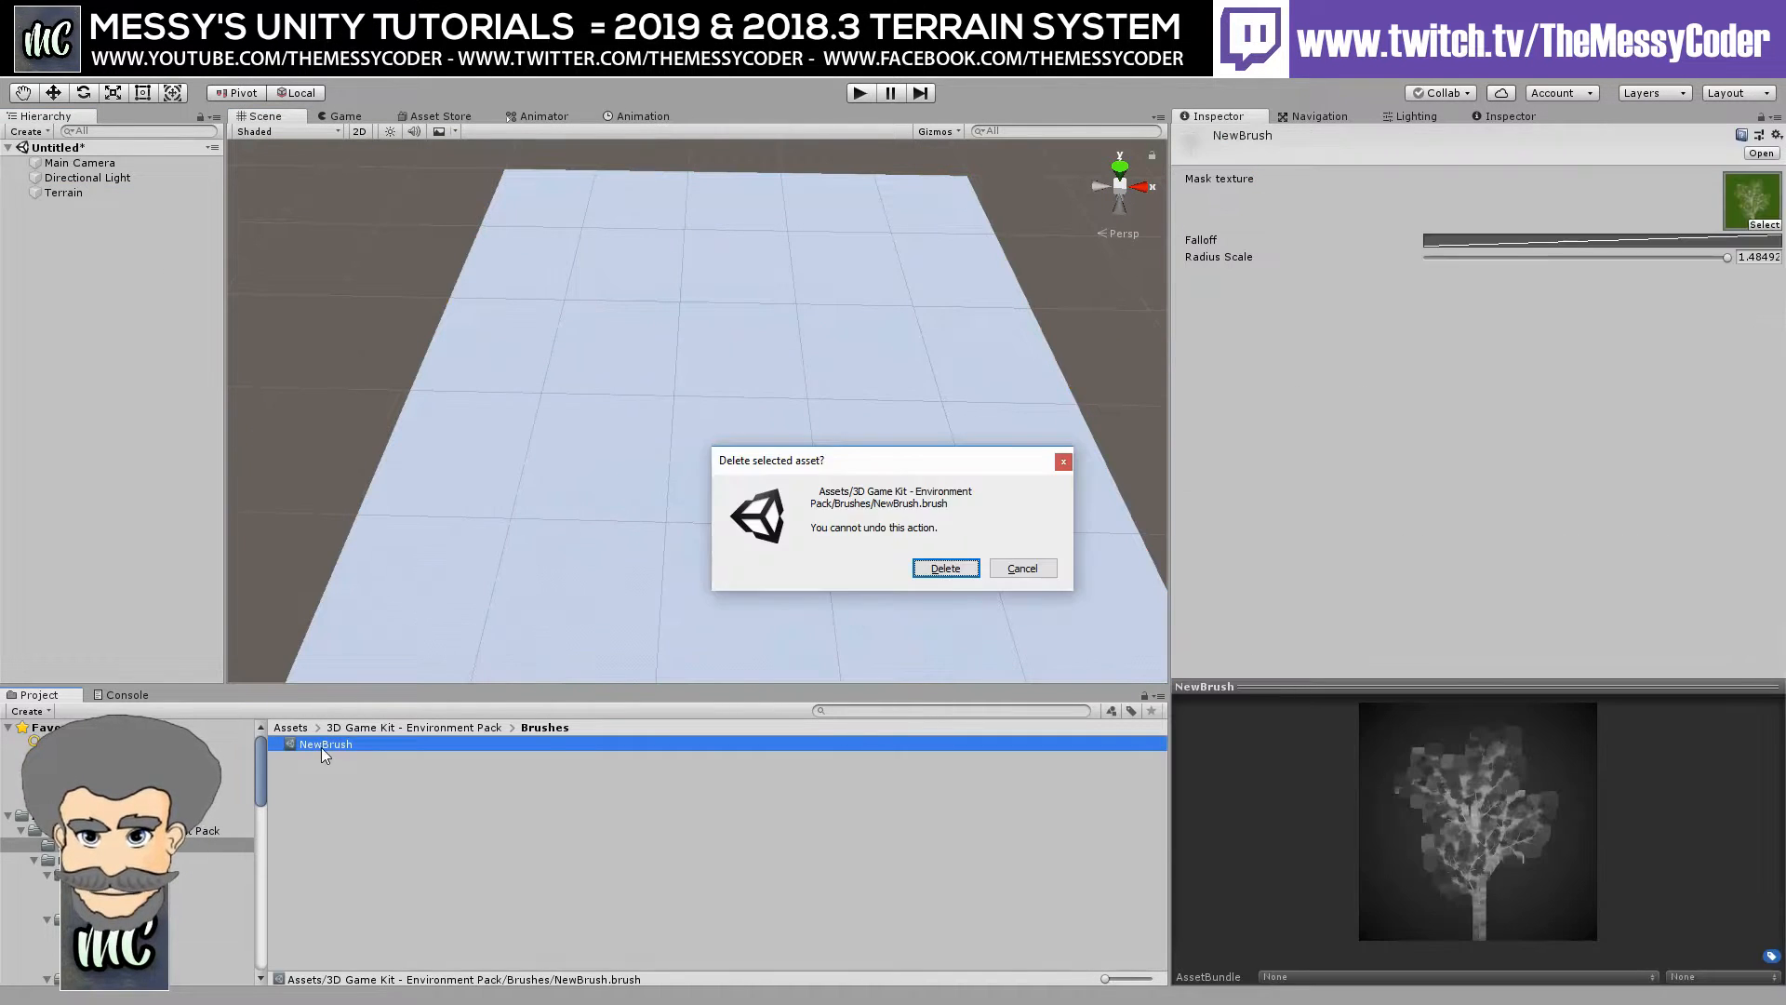
{"action": "key", "text": "Return"}
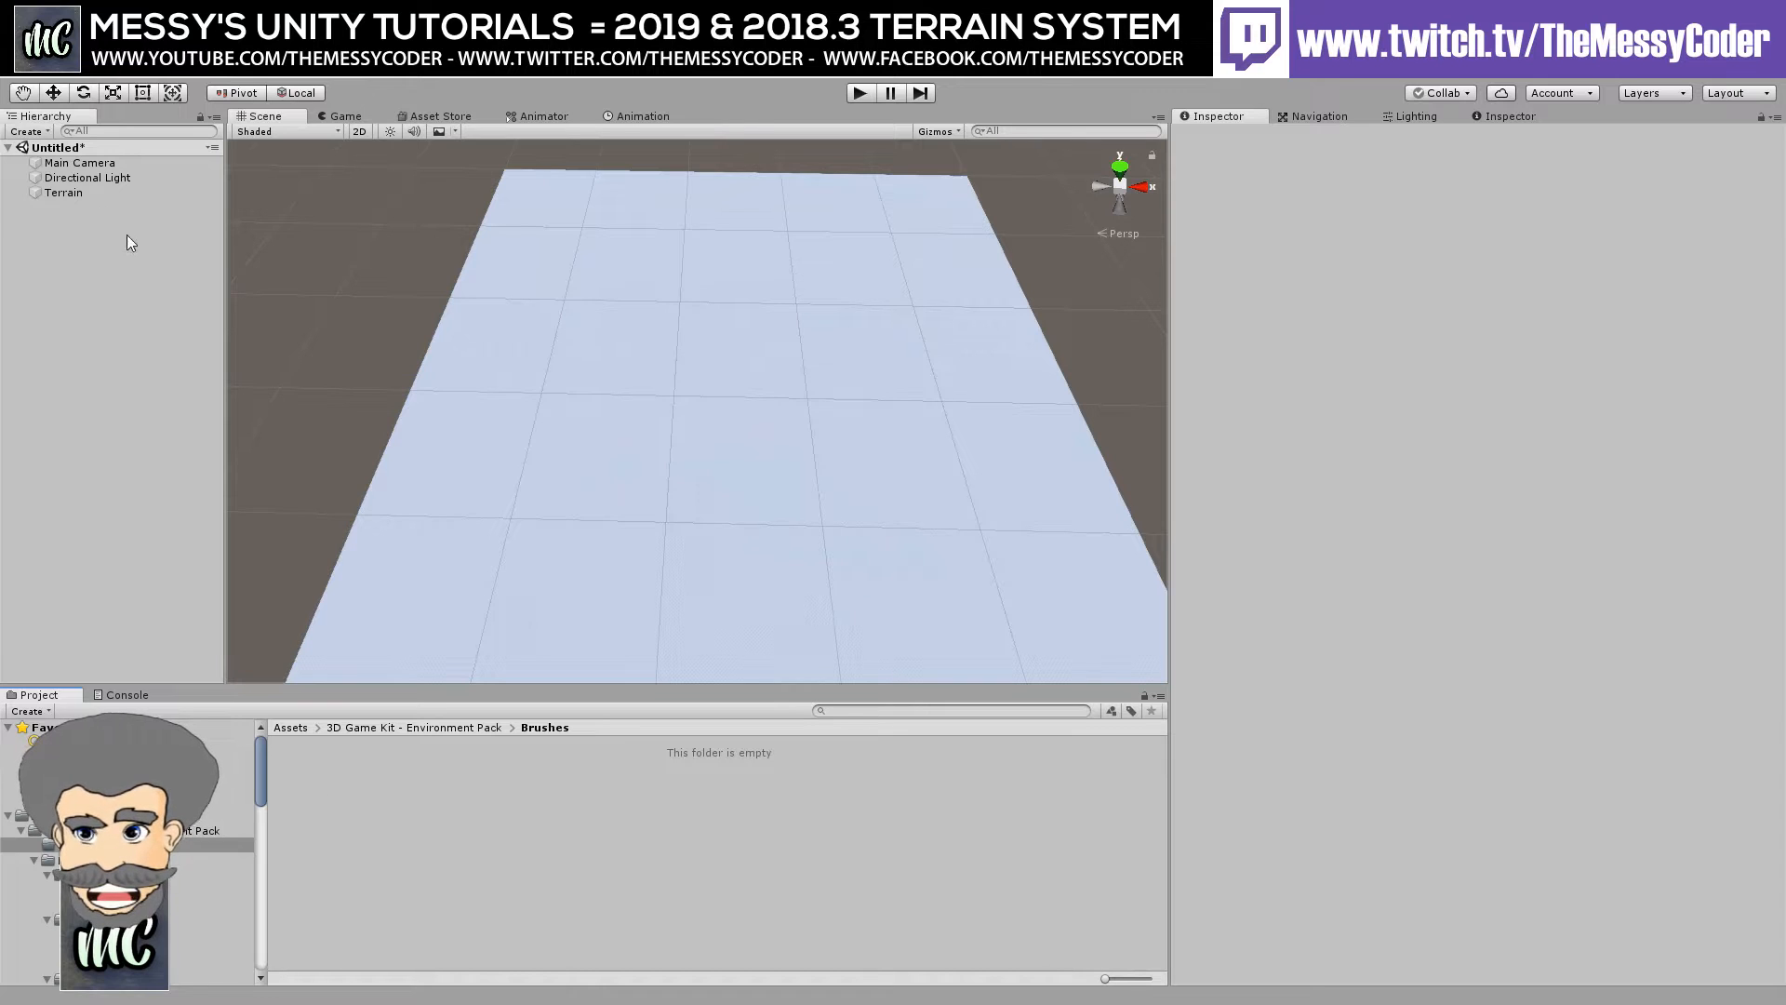
Create a new Stamp Terrain brush on the Terrain, searching textures for "vol" and choosing the third Vol2Volcanoes texture.
{"action": "left_click", "coordinate": [63, 191]}
{"action": "left_click", "coordinate": [1388, 287]}
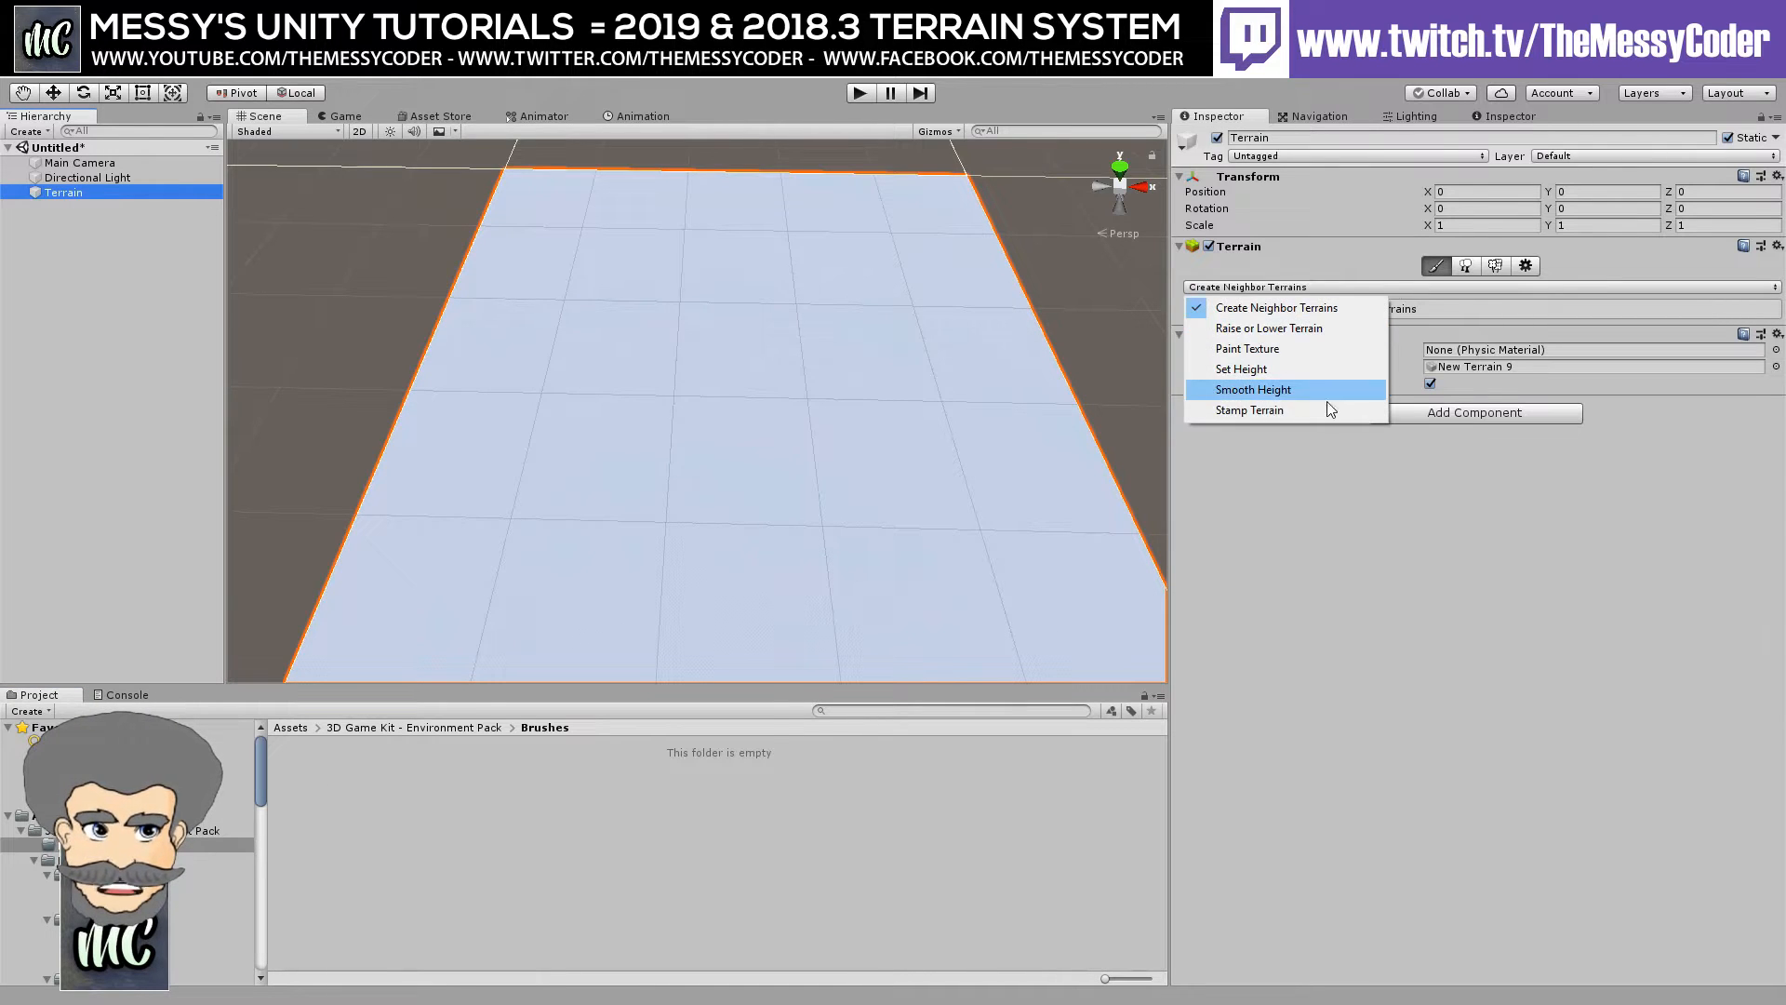
{"action": "left_click", "coordinate": [1319, 407]}
{"action": "left_click", "coordinate": [1727, 526]}
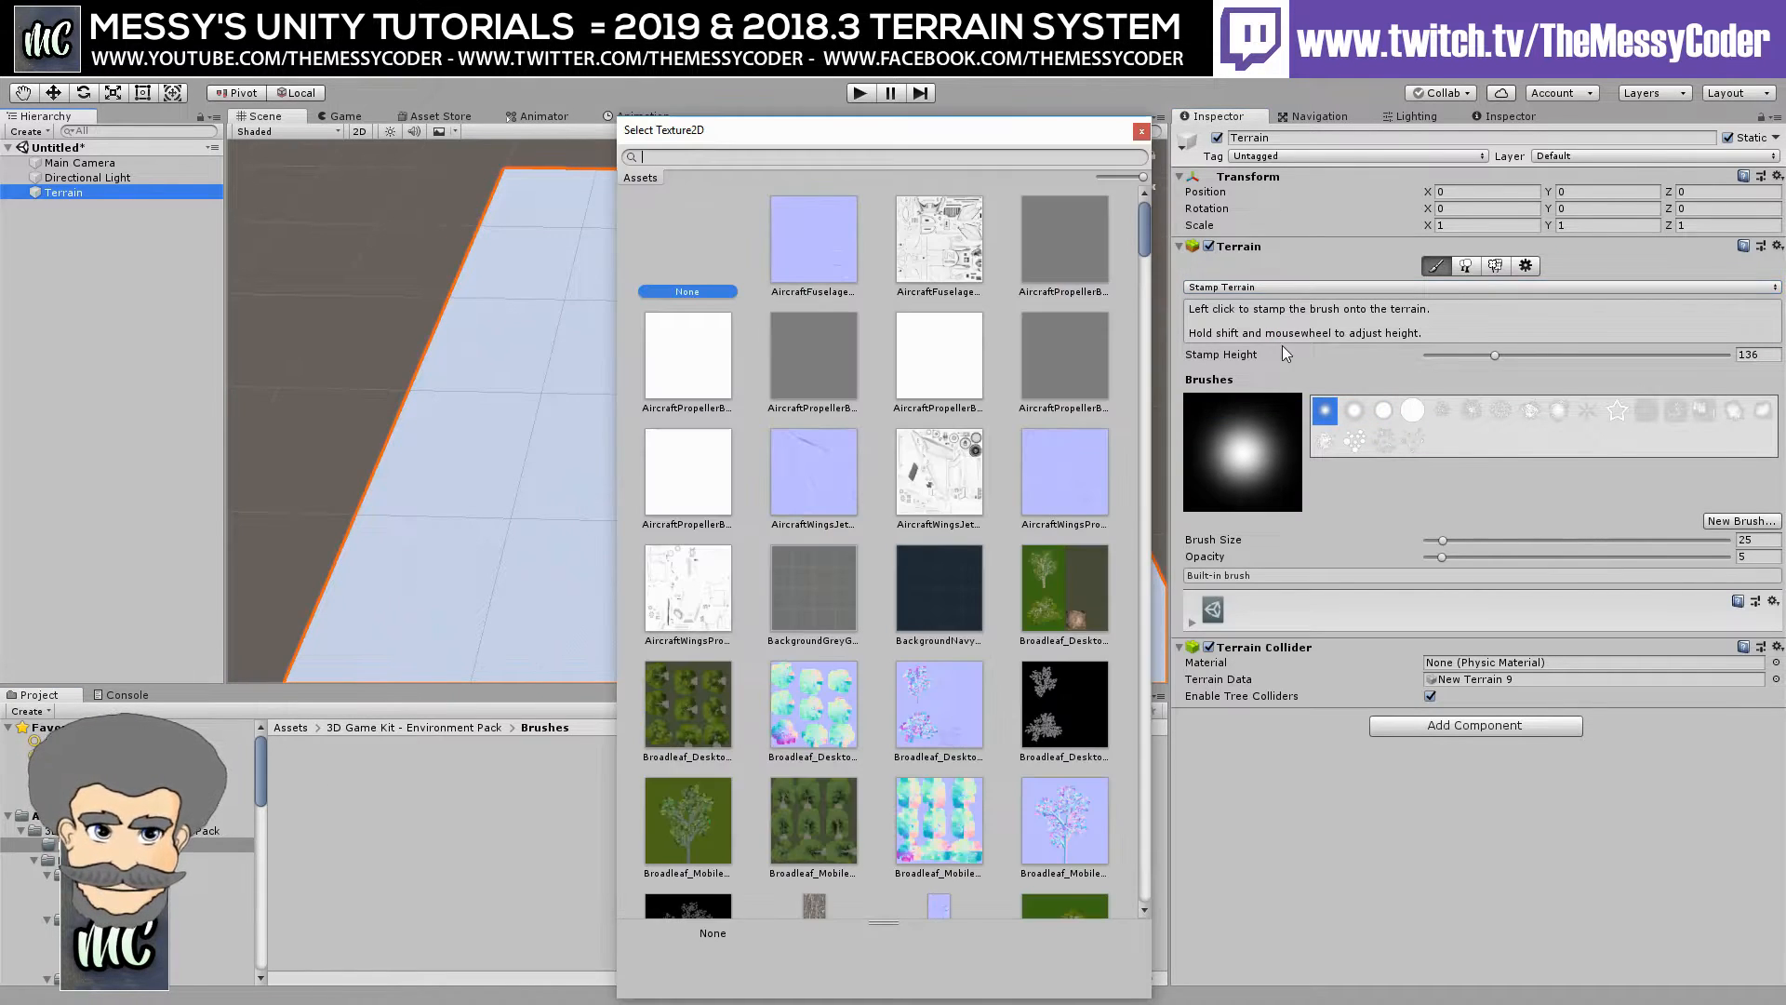
{"action": "type", "text": "vol"}
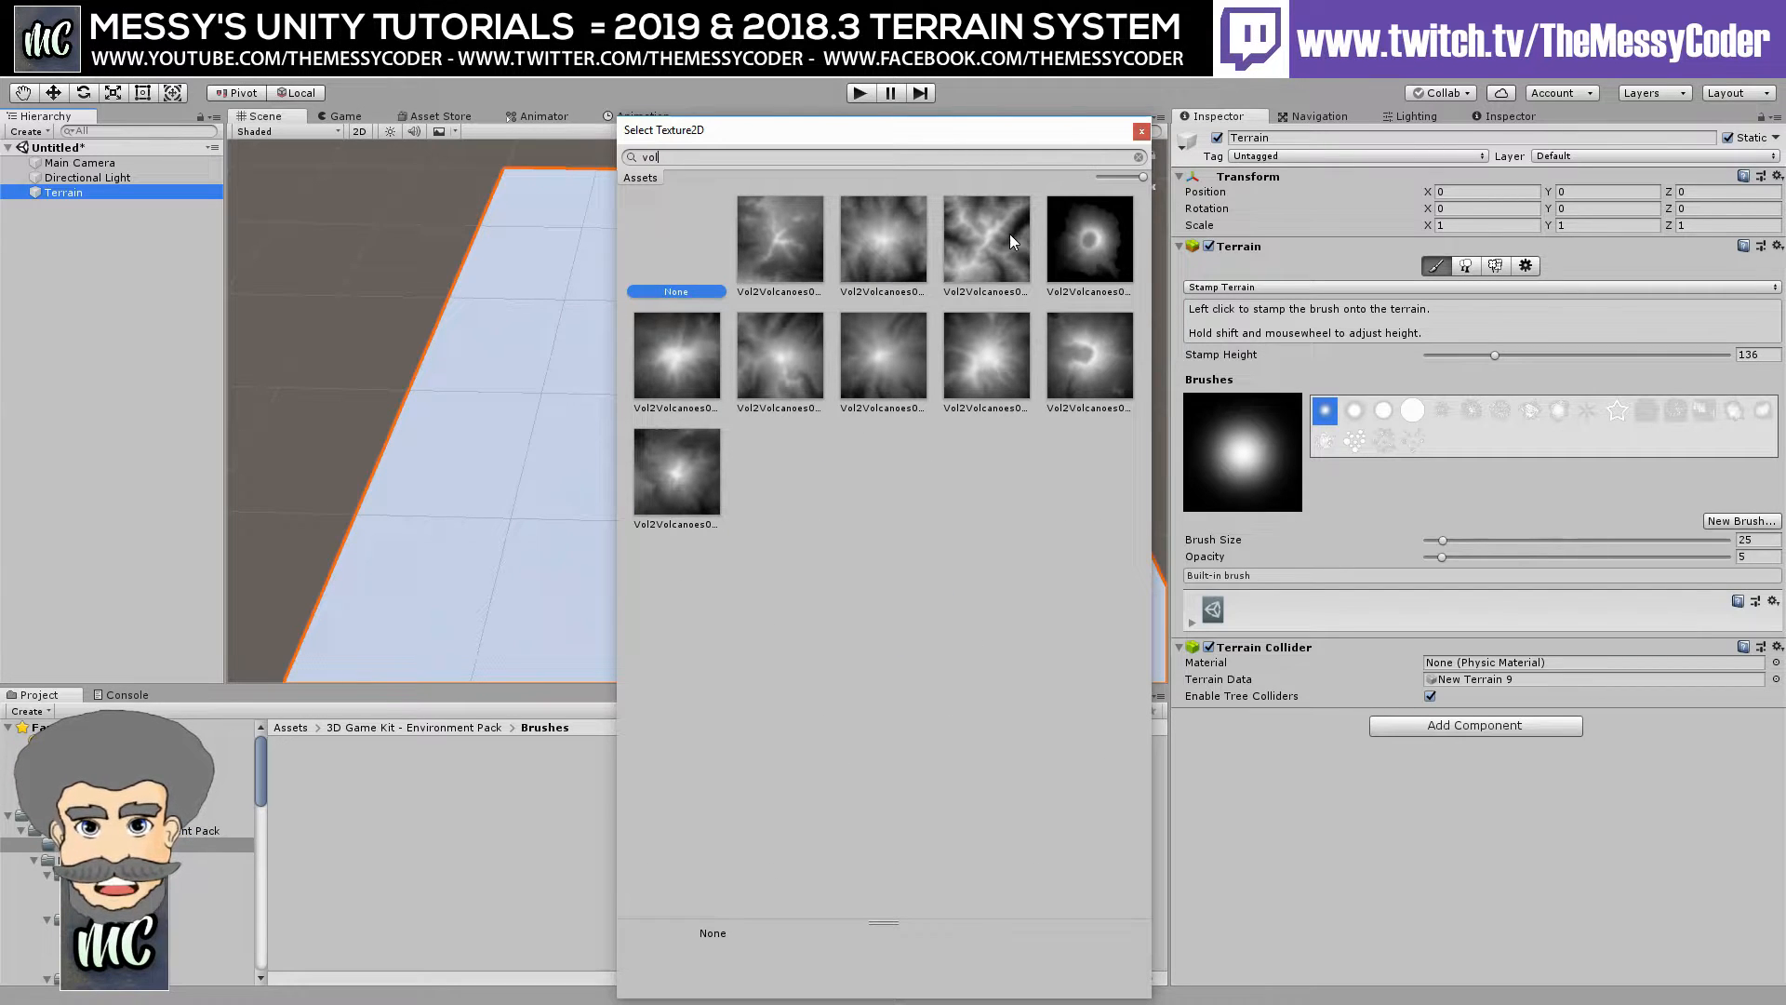
{"action": "double_click", "coordinate": [1008, 233]}
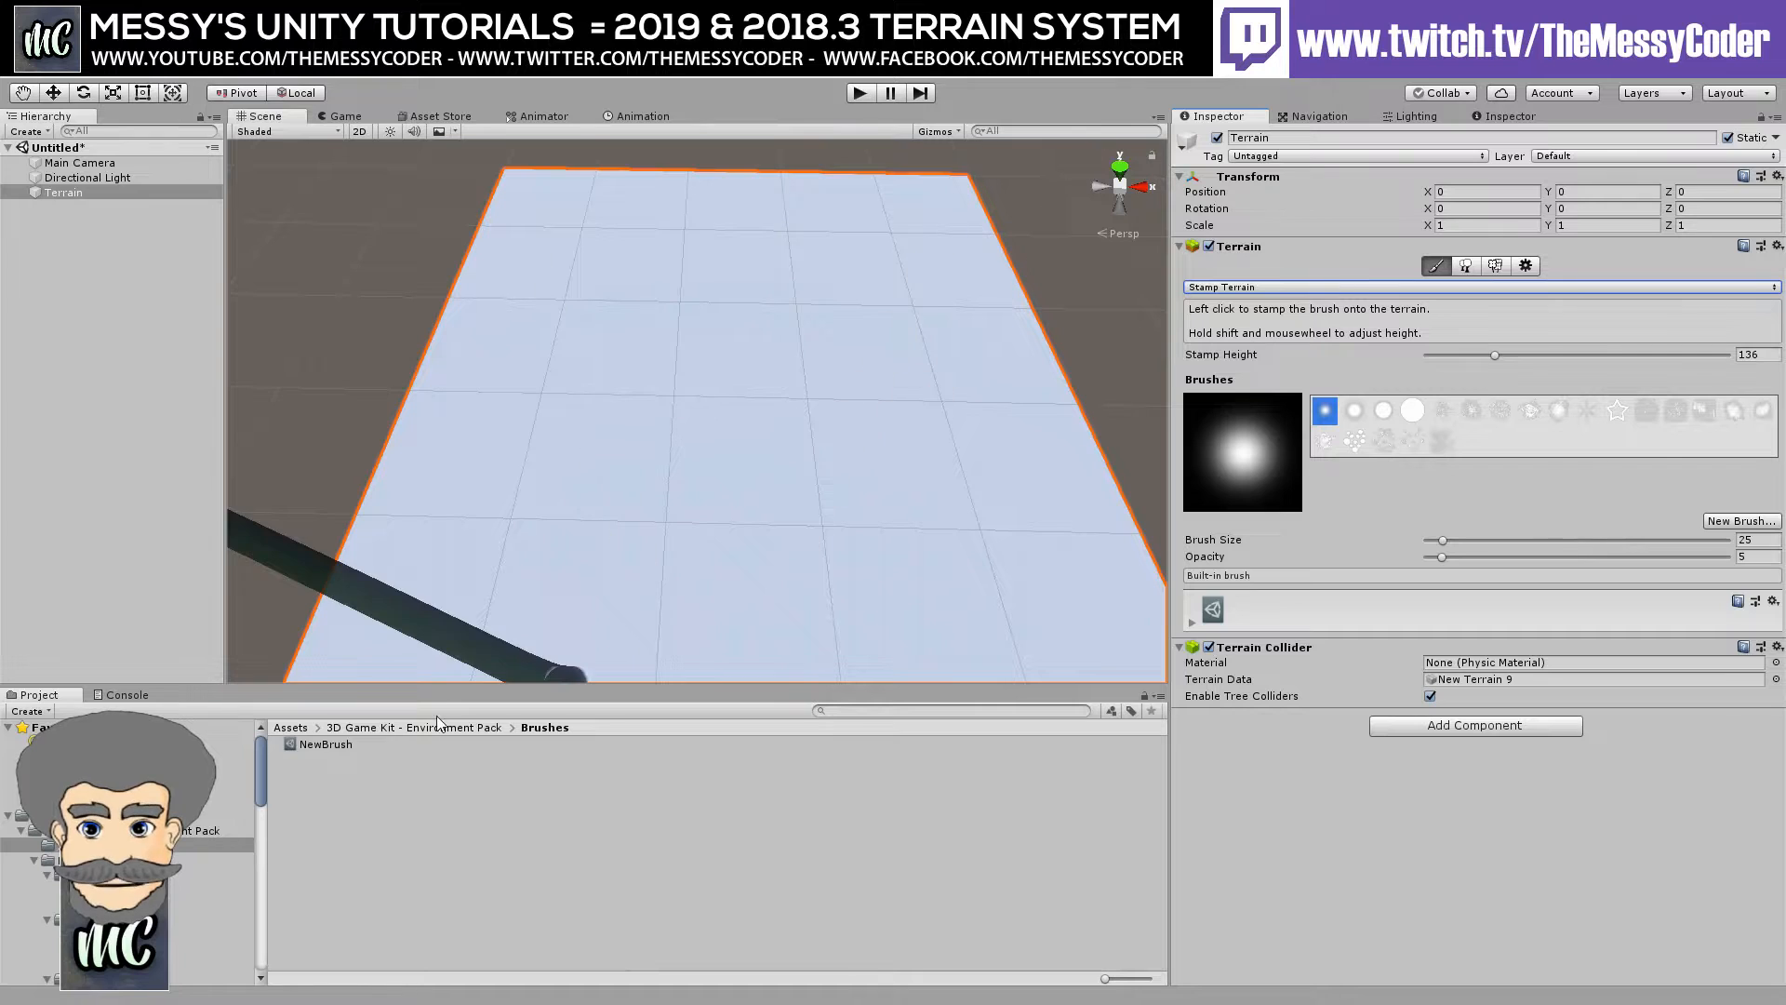
Rename the NewBrush asset in the Brushes folder as VolBrush003.
{"action": "left_click", "coordinate": [314, 748]}
{"action": "left_click", "coordinate": [313, 750]}
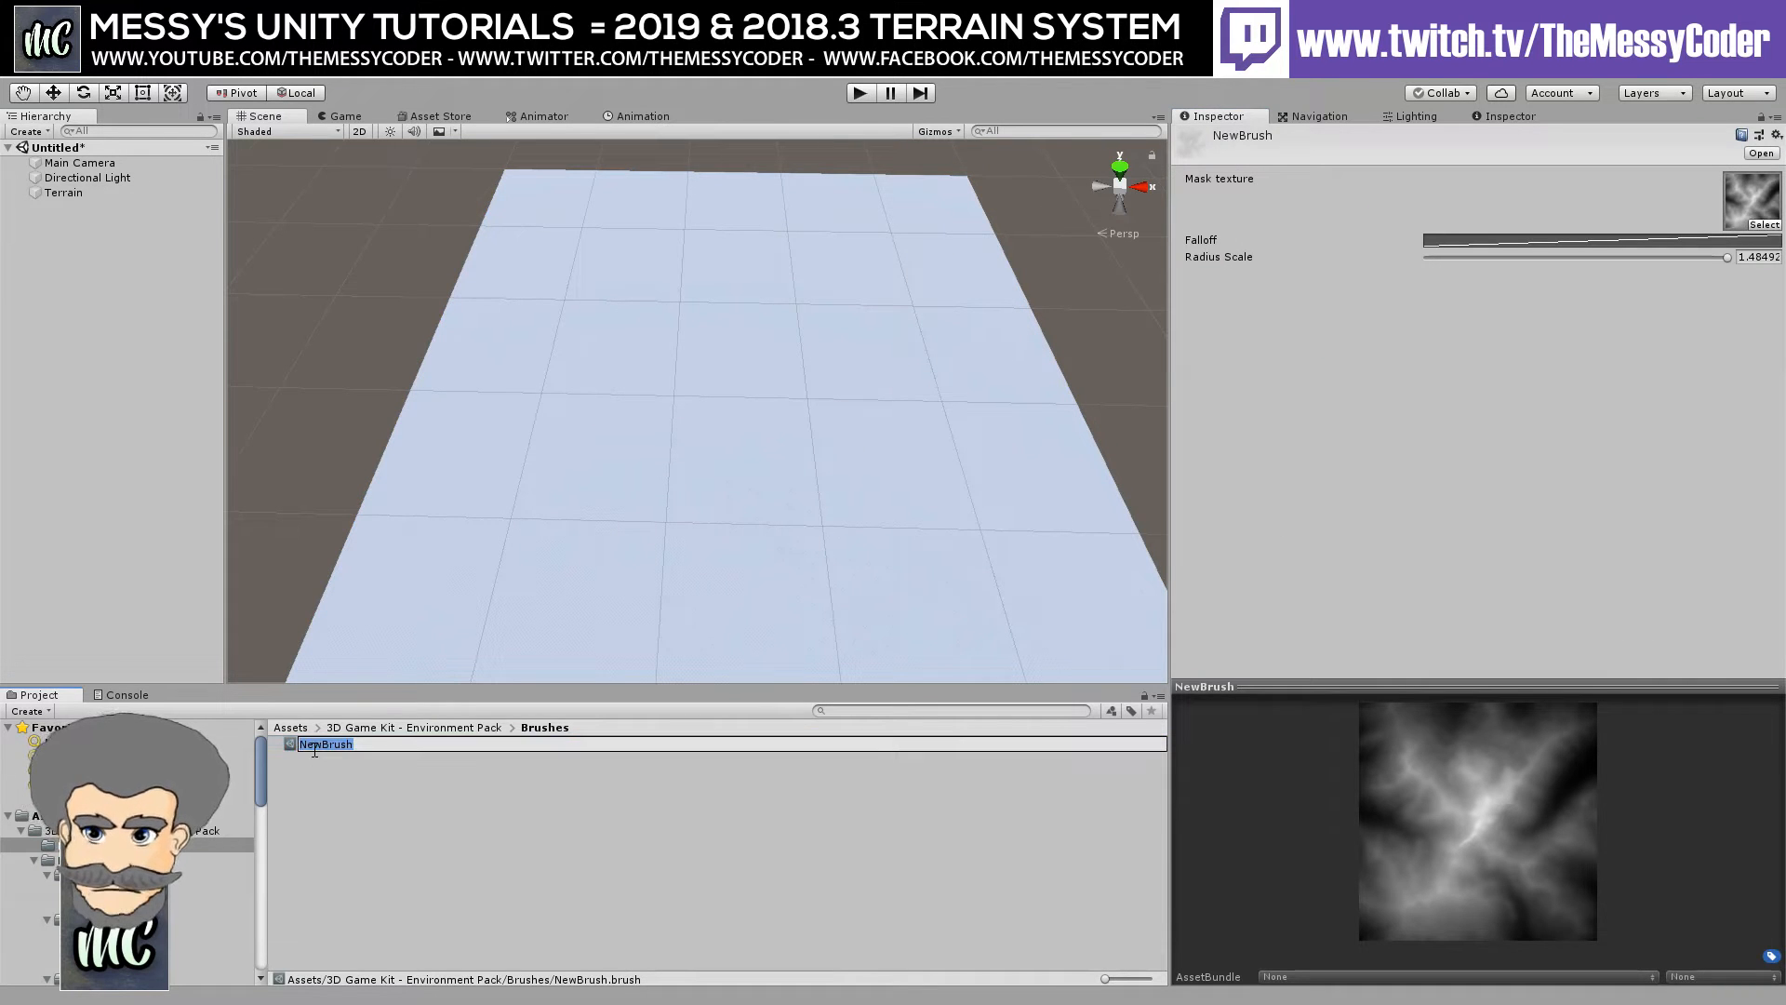
{"action": "type", "text": "VolBrush003"}
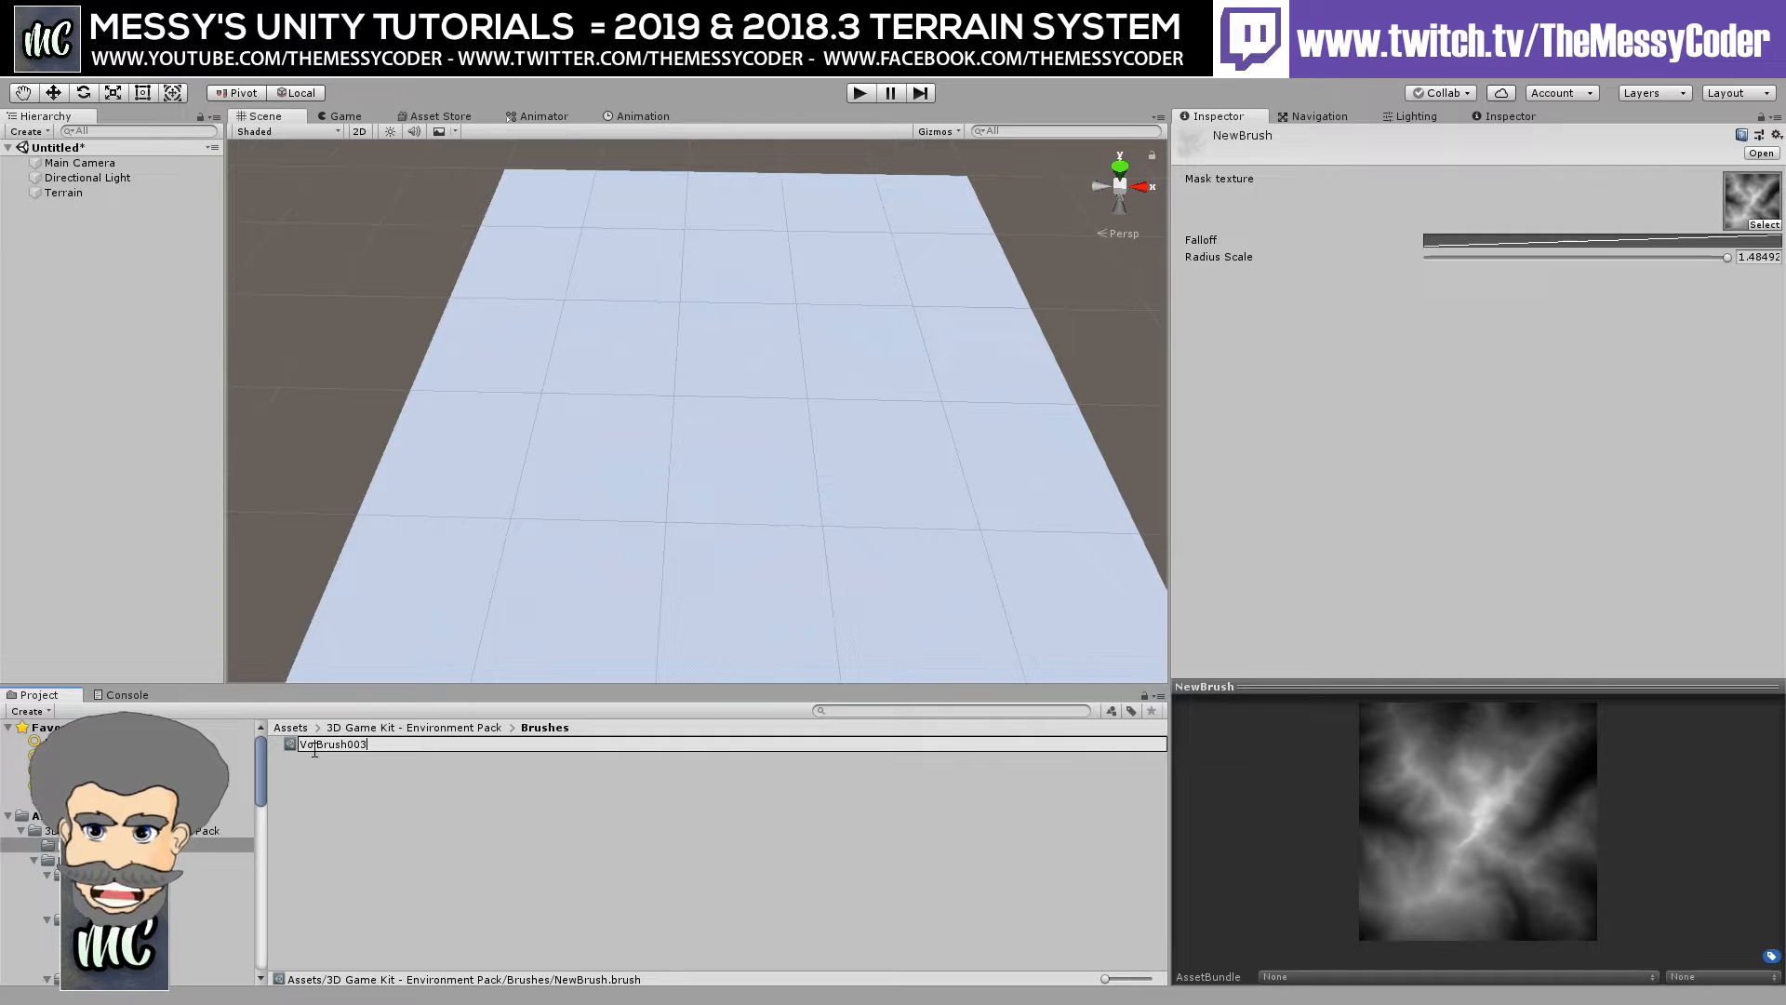
{"action": "key", "text": "Return"}
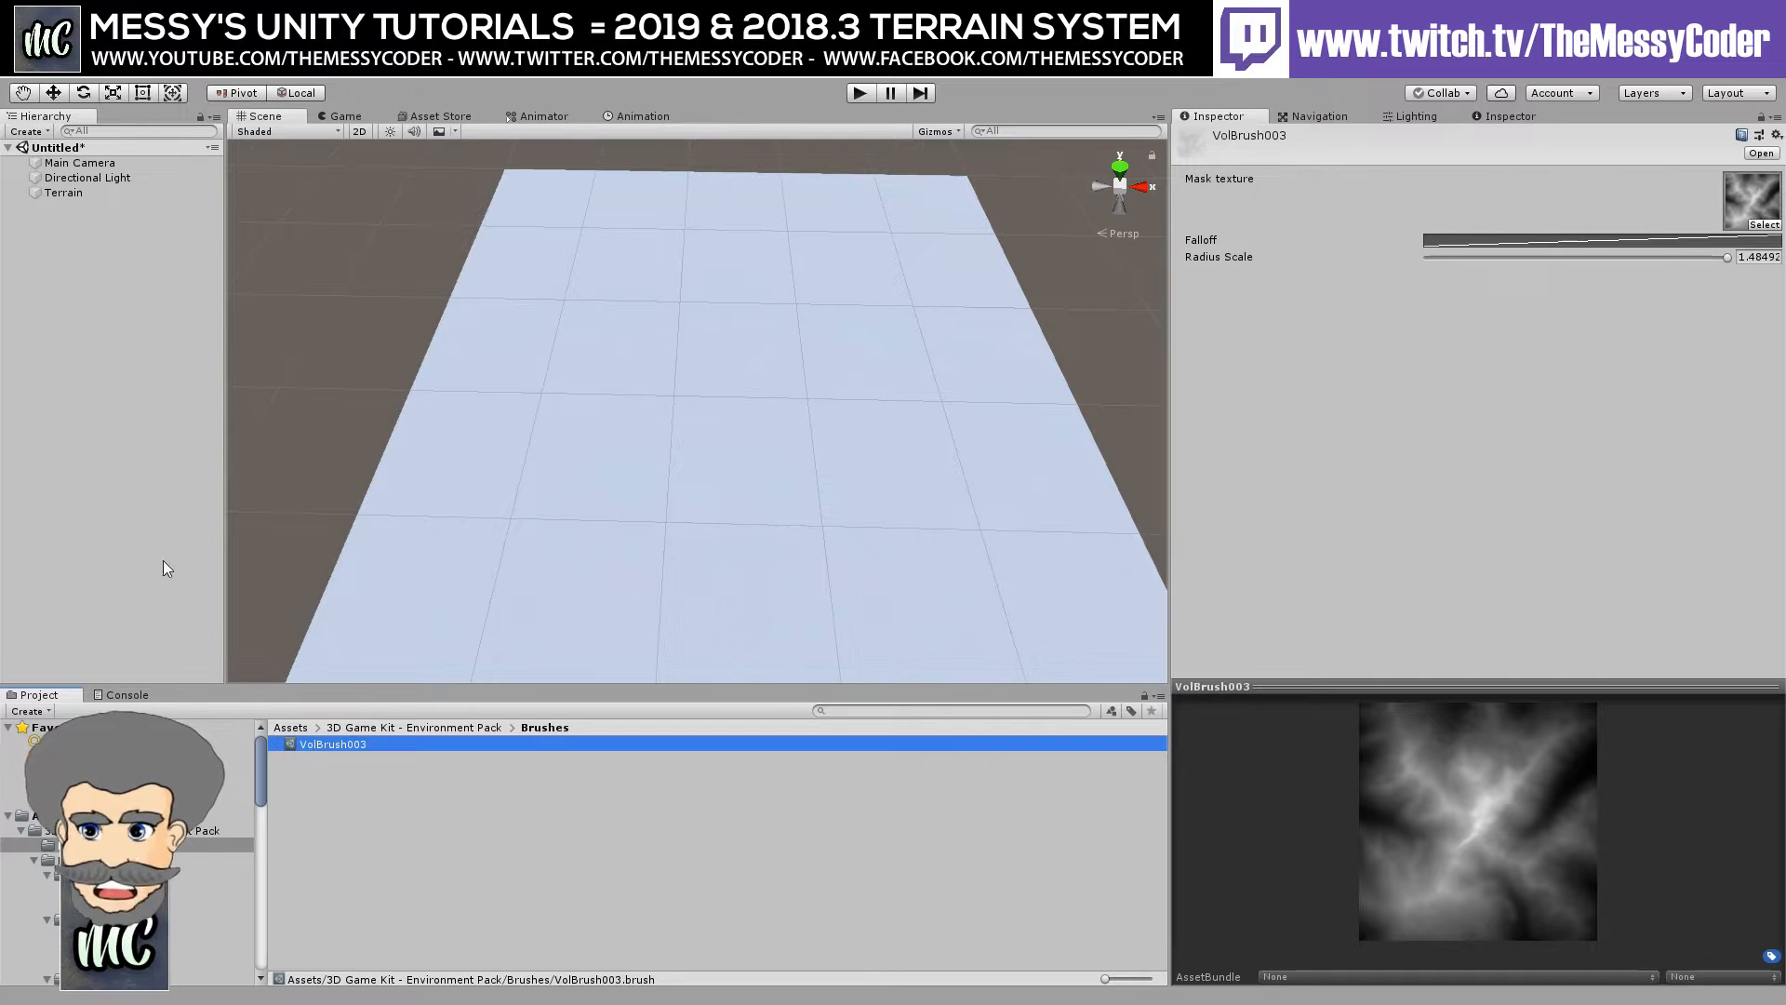
Set the Terrain's paint tool to Stamp Terrain and lower the stamp height to about 37.48.
{"action": "left_click", "coordinate": [92, 191]}
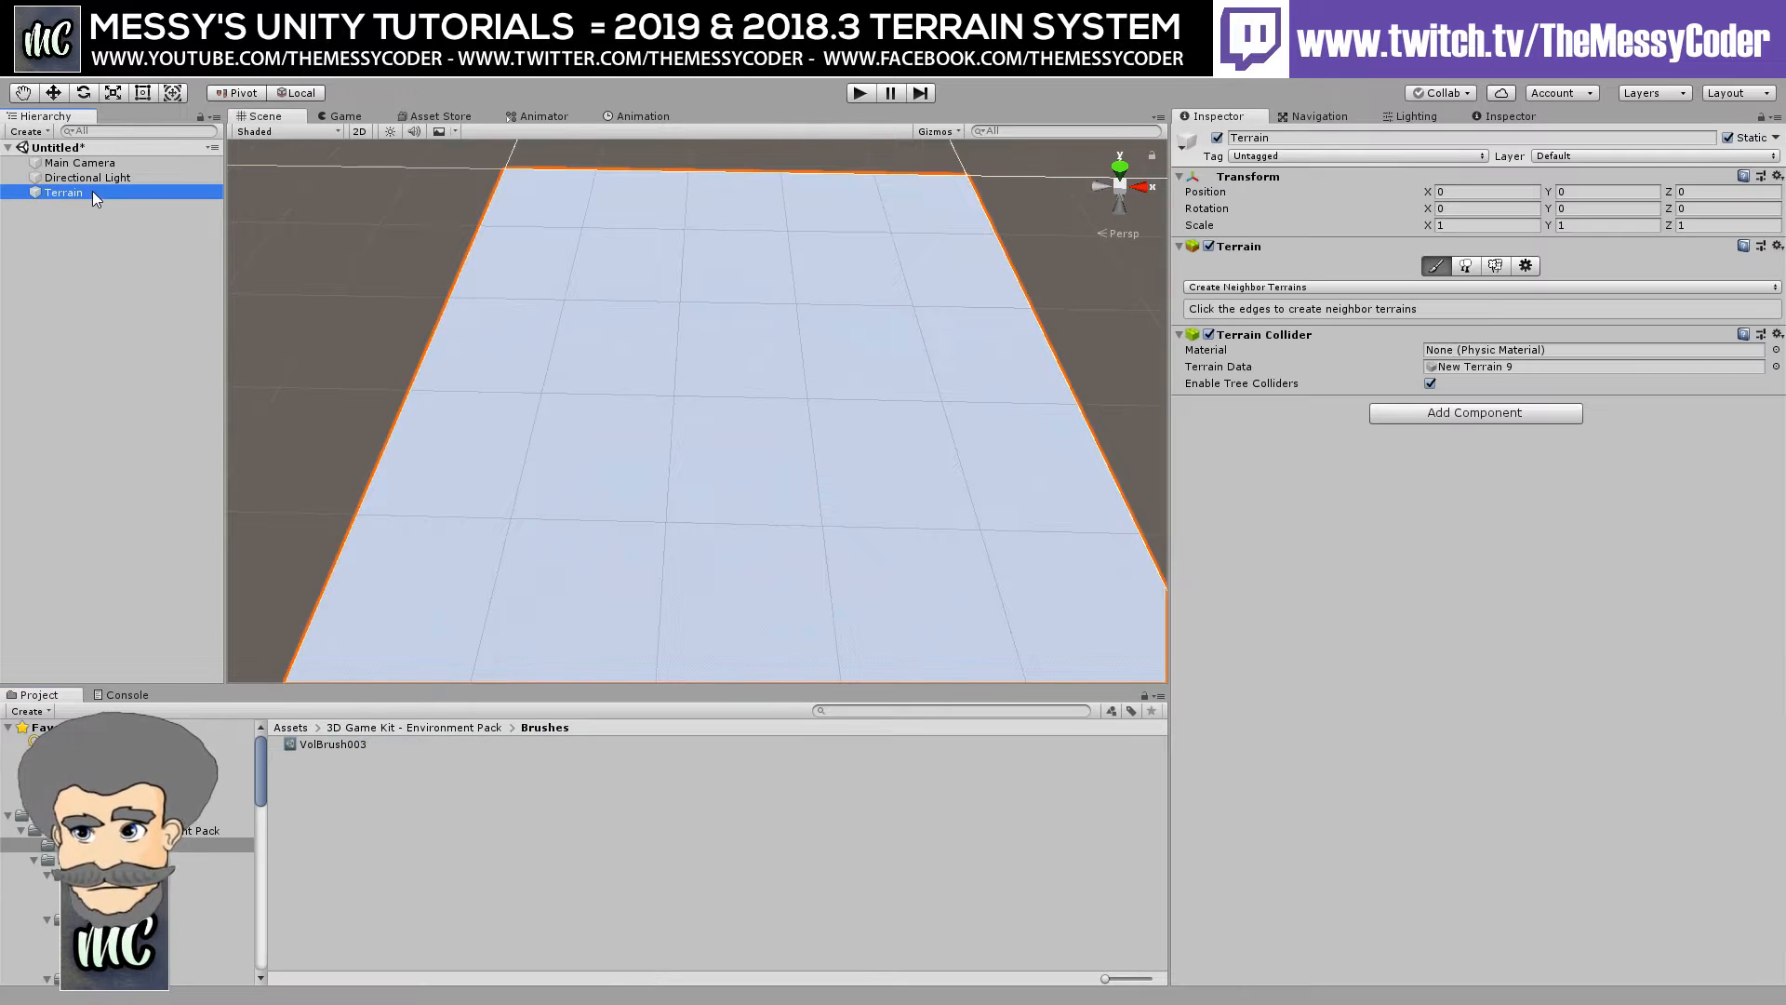
{"action": "left_click", "coordinate": [1351, 282]}
{"action": "left_click", "coordinate": [1323, 411]}
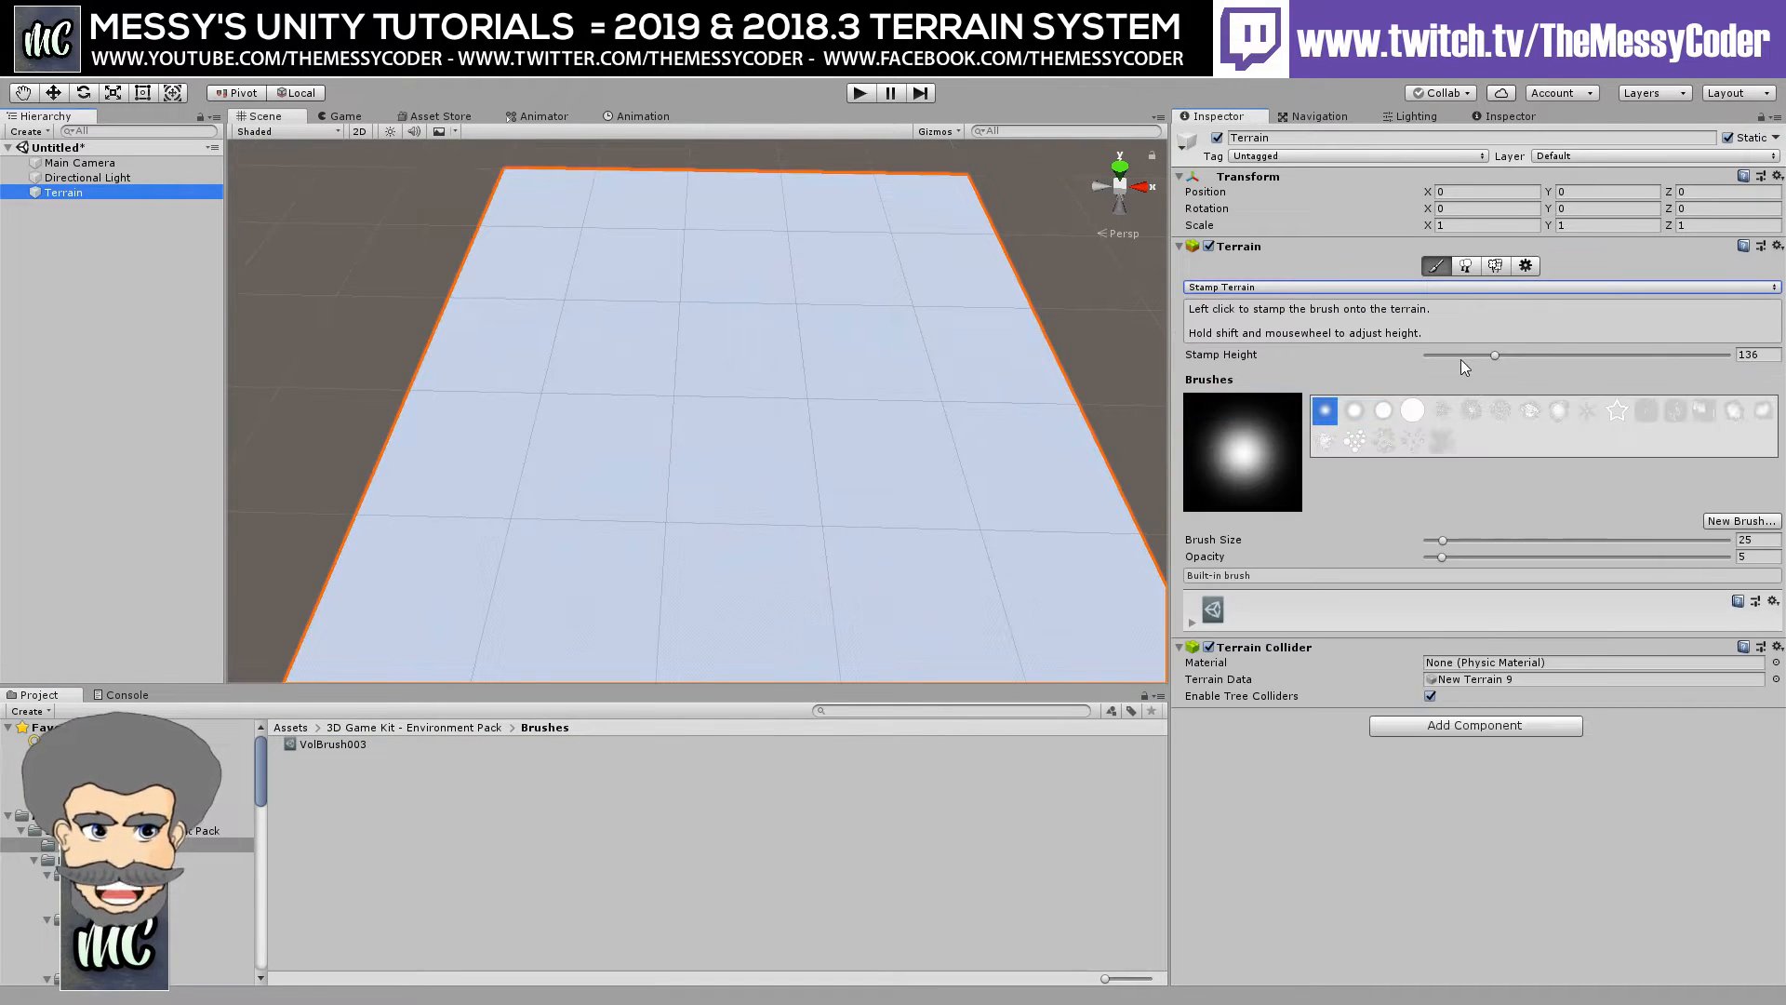
{"action": "left_click", "coordinate": [1457, 355]}
{"action": "left_click_drag", "start_coordinate": [1453, 354], "coordinate": [1450, 355]}
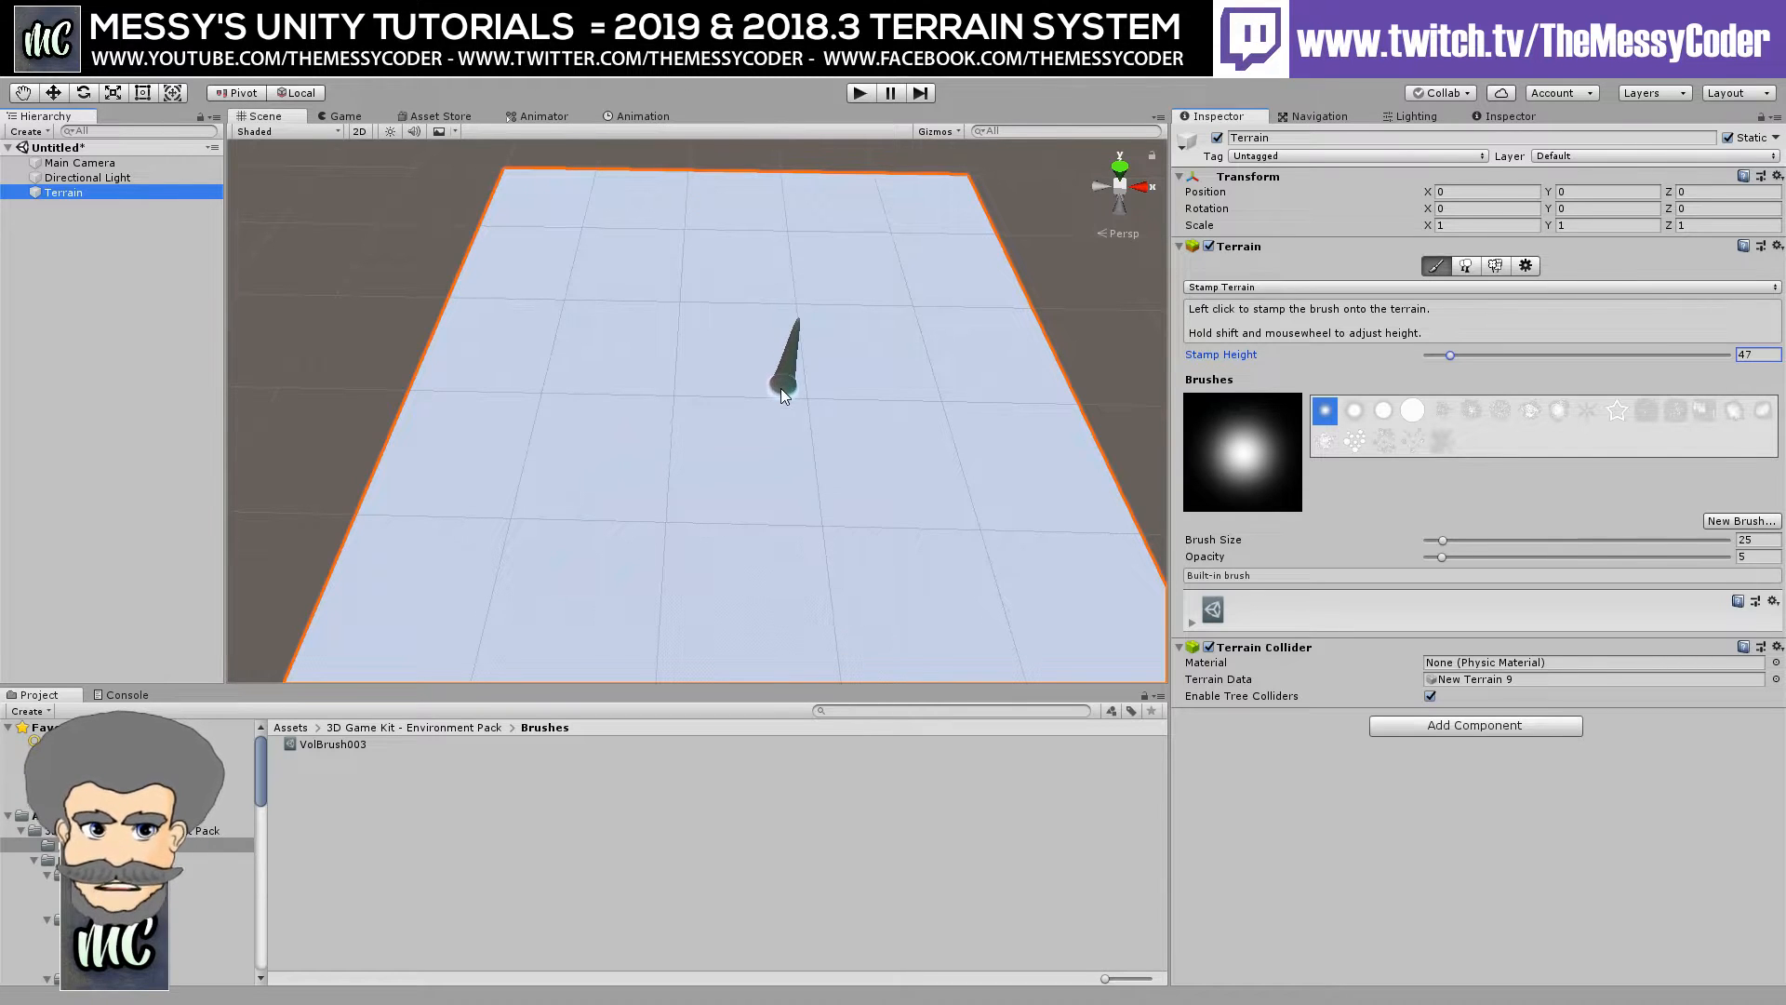
{"action": "scroll", "coordinate": [779, 388], "scroll_direction": "down", "scroll_amount": 3, "text": "shift"}
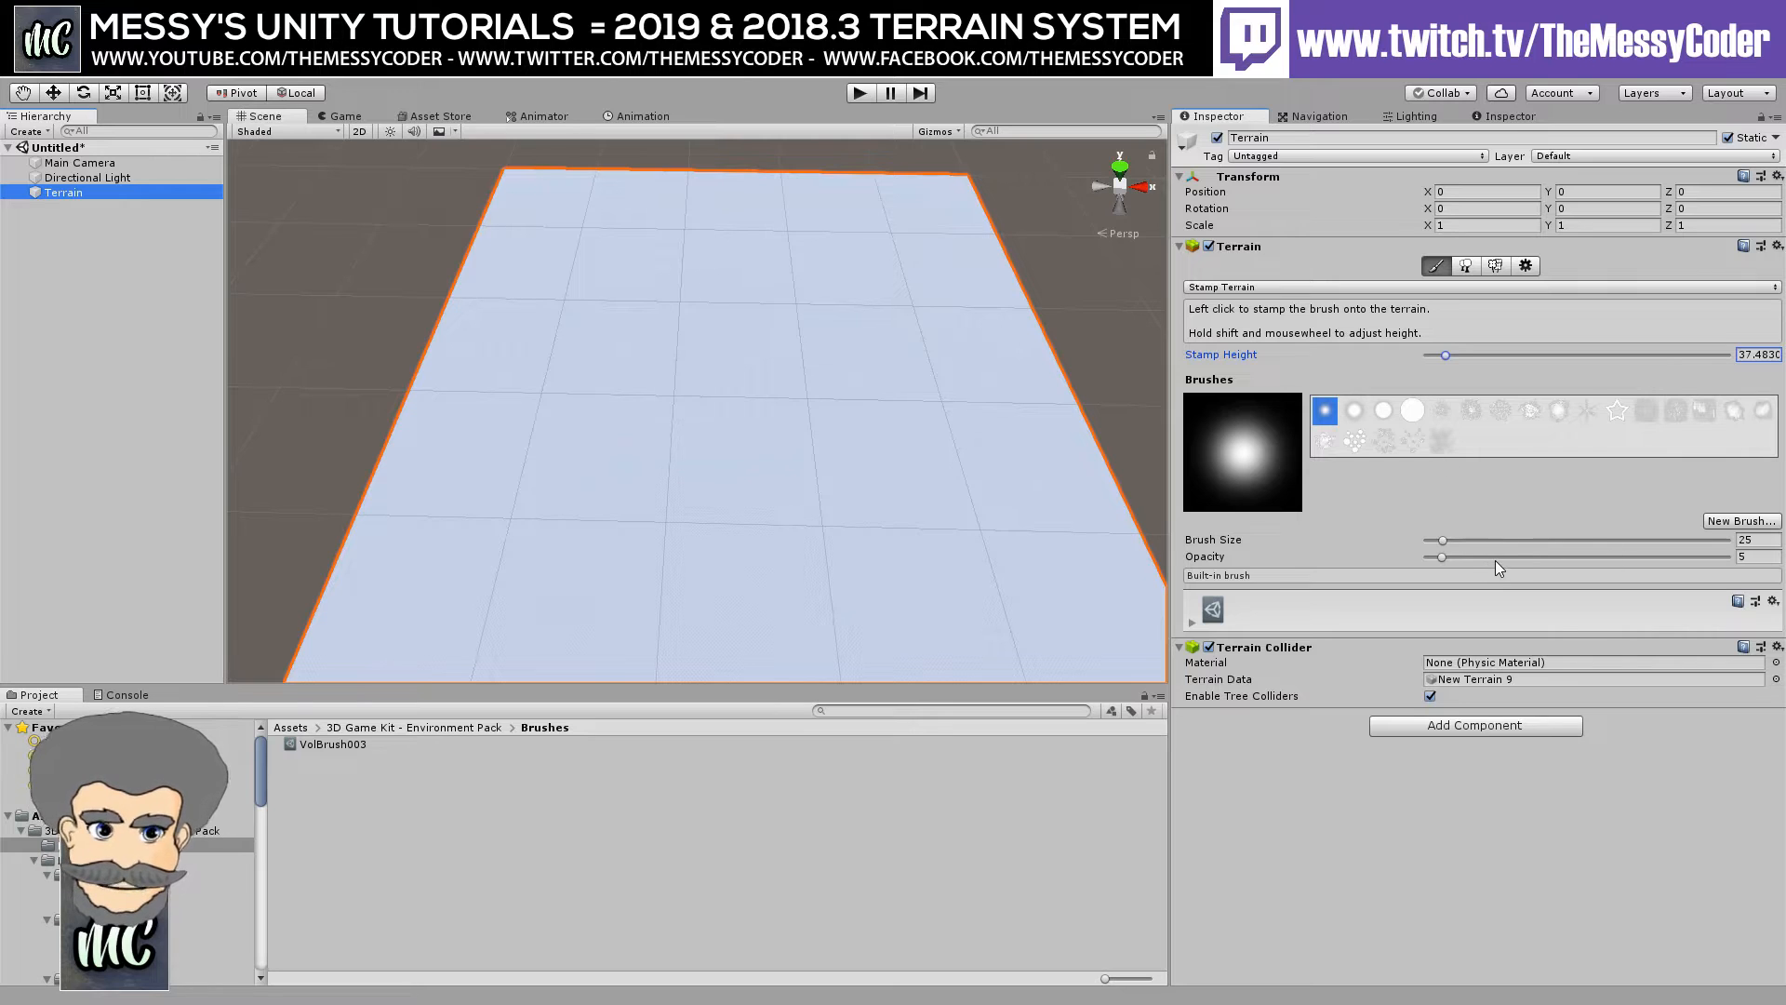
Choose the VolBrush003 brush, set its Radius Scale to 1.131 and set the brush size to 469.
{"action": "left_click", "coordinate": [1446, 439]}
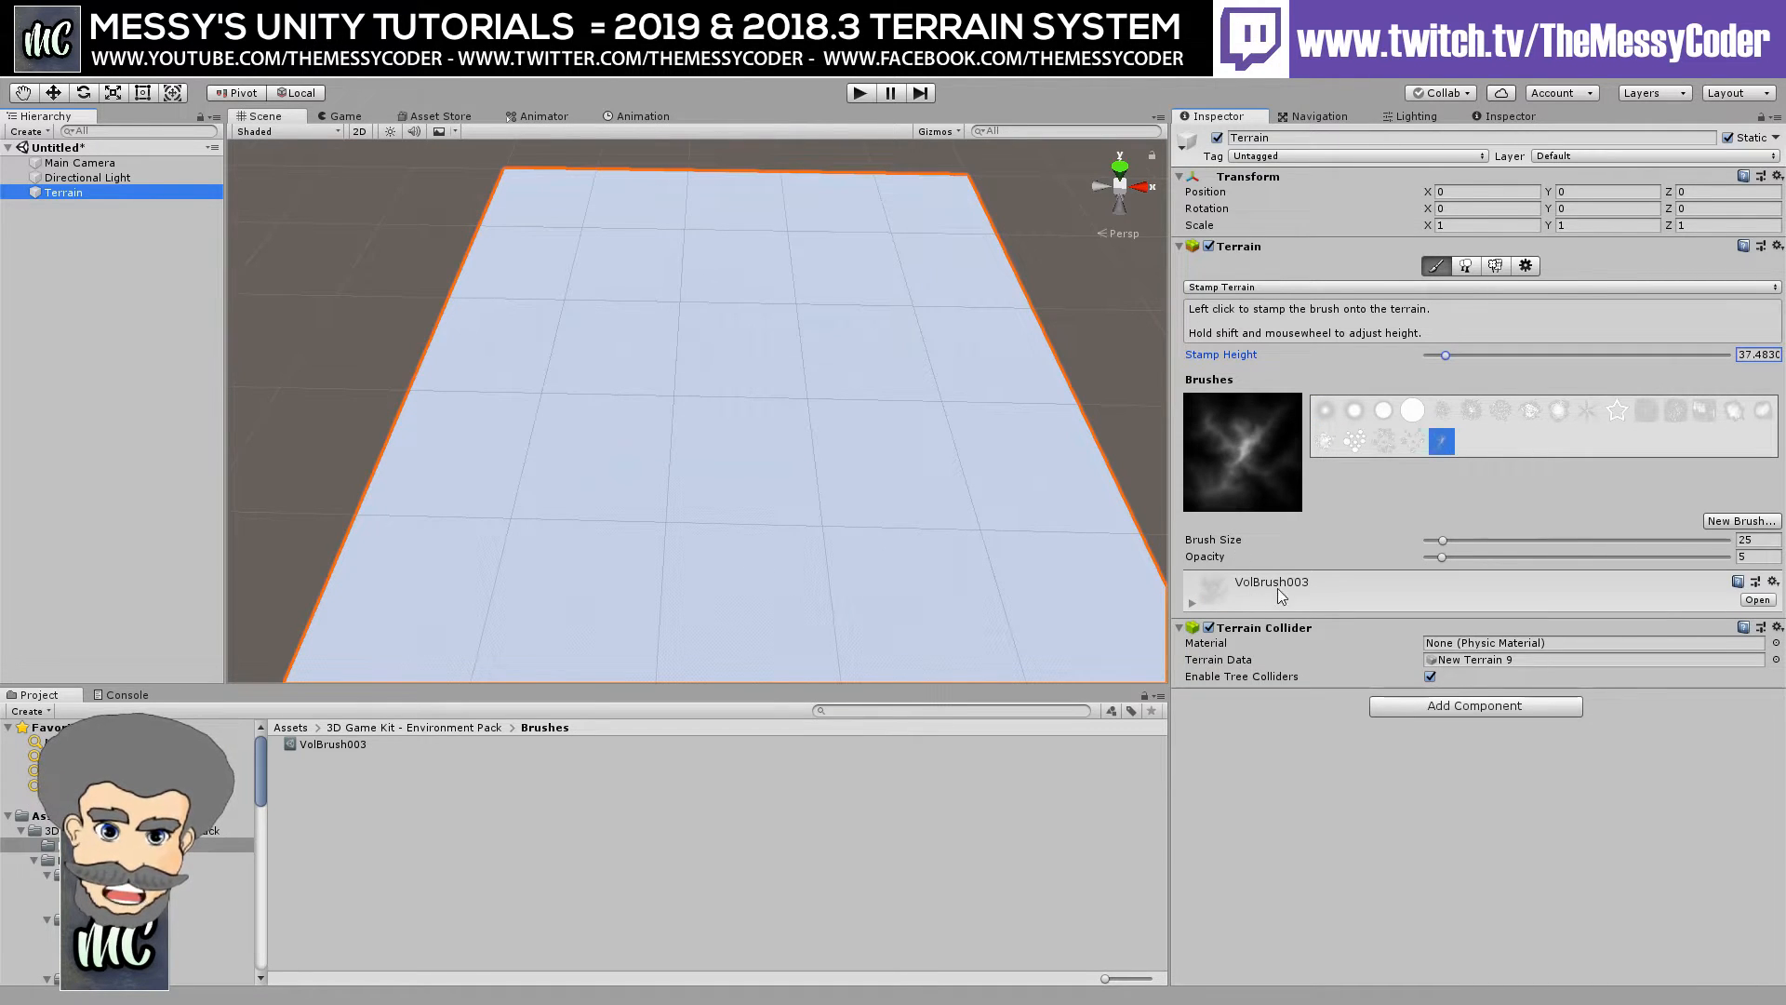
{"action": "left_click", "coordinate": [1192, 604]}
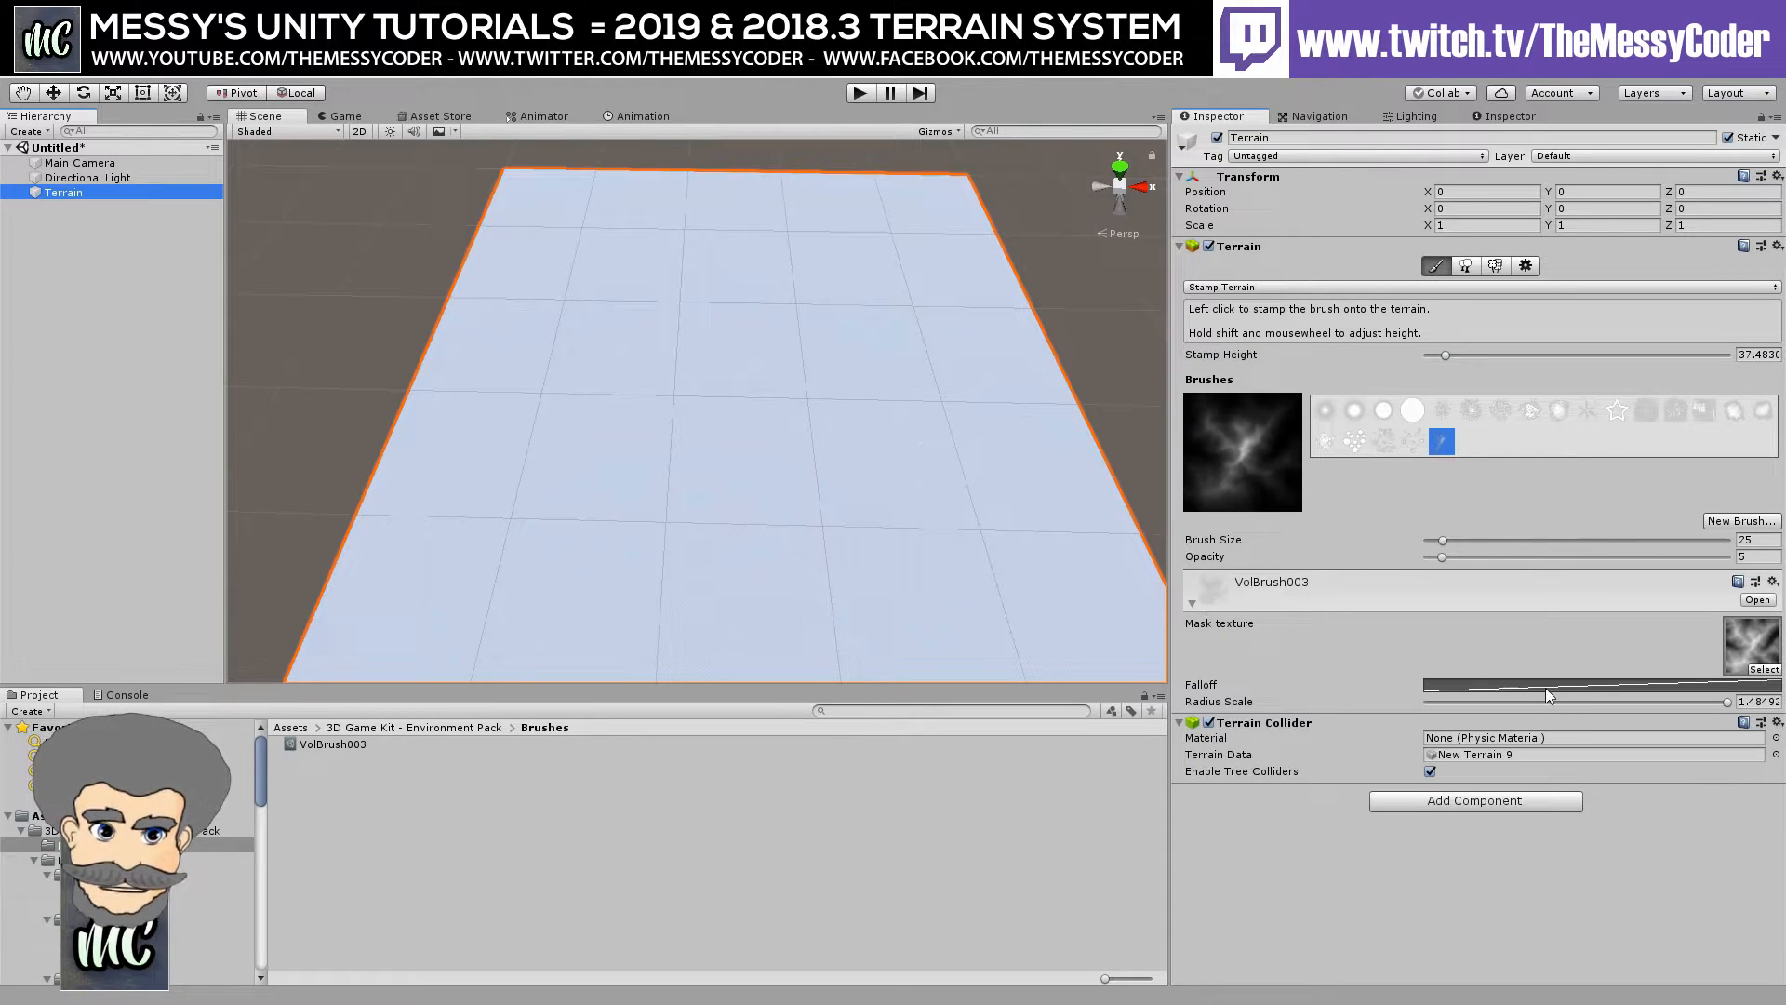
{"action": "mouse_move", "coordinate": [1531, 703]}
{"action": "left_mouse_down"}
{"action": "mouse_move", "coordinate": [1441, 703]}
{"action": "mouse_move", "coordinate": [1527, 704]}
{"action": "left_mouse_up"}
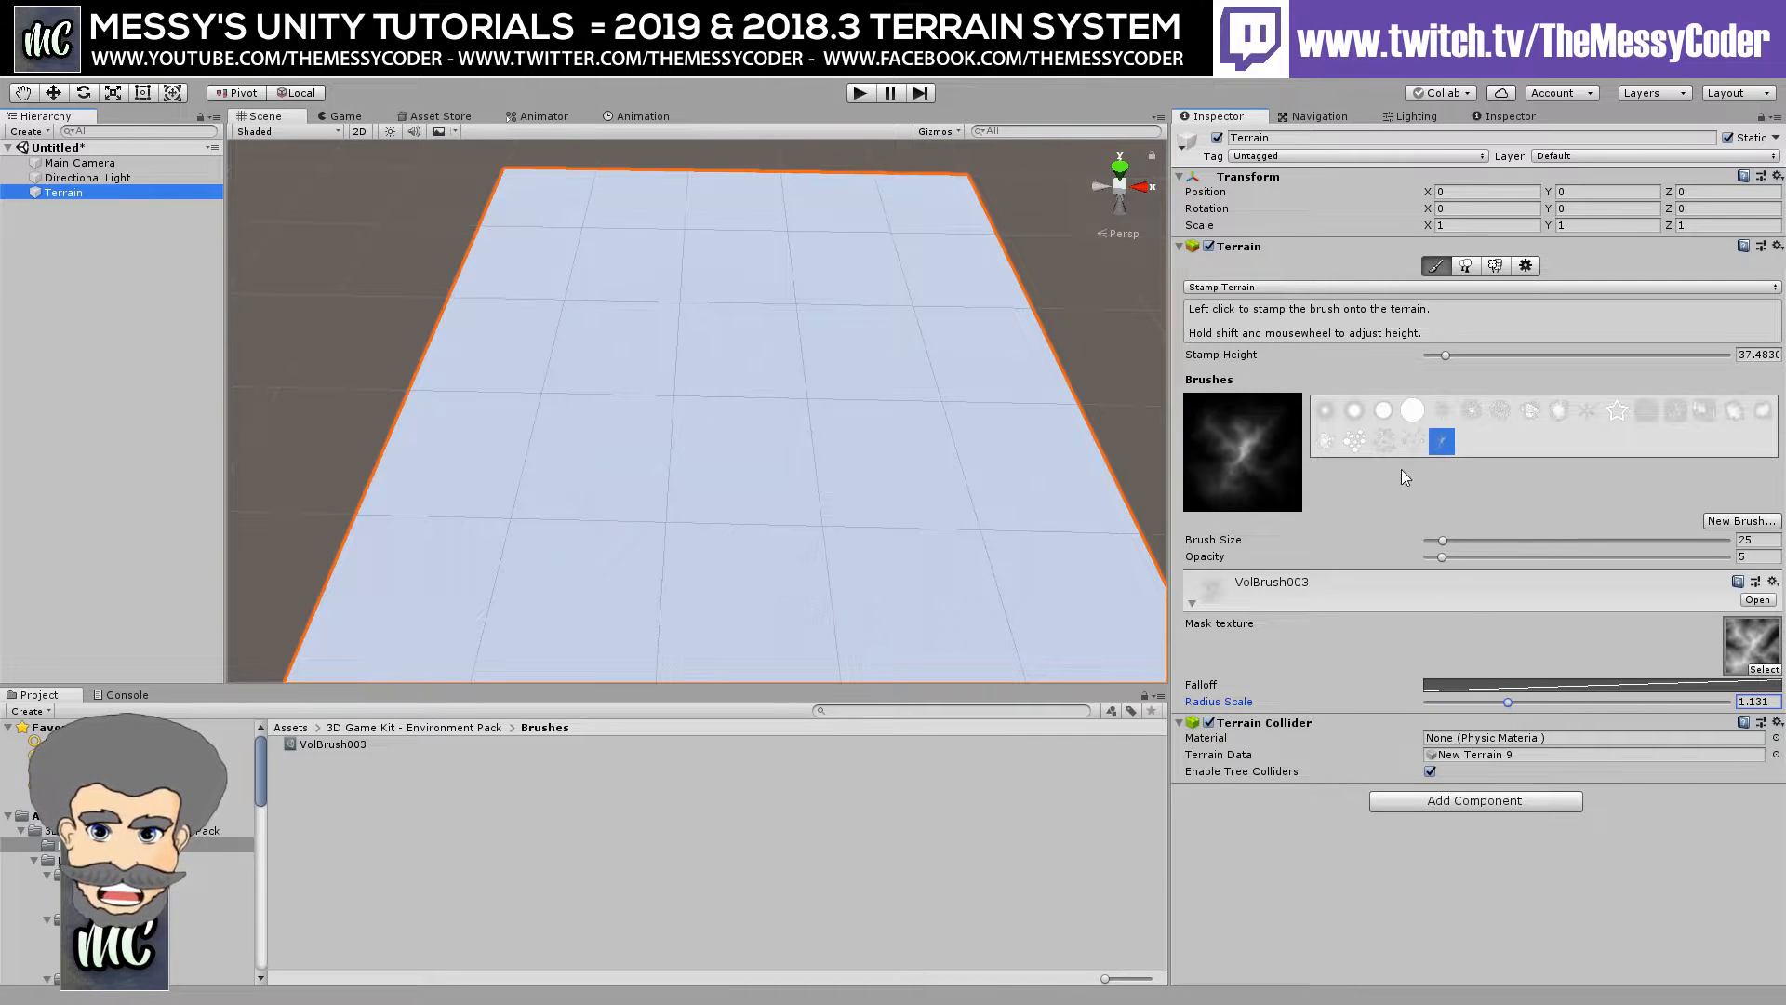
{"action": "left_click_drag", "start_coordinate": [1497, 542], "coordinate": [1760, 537]}
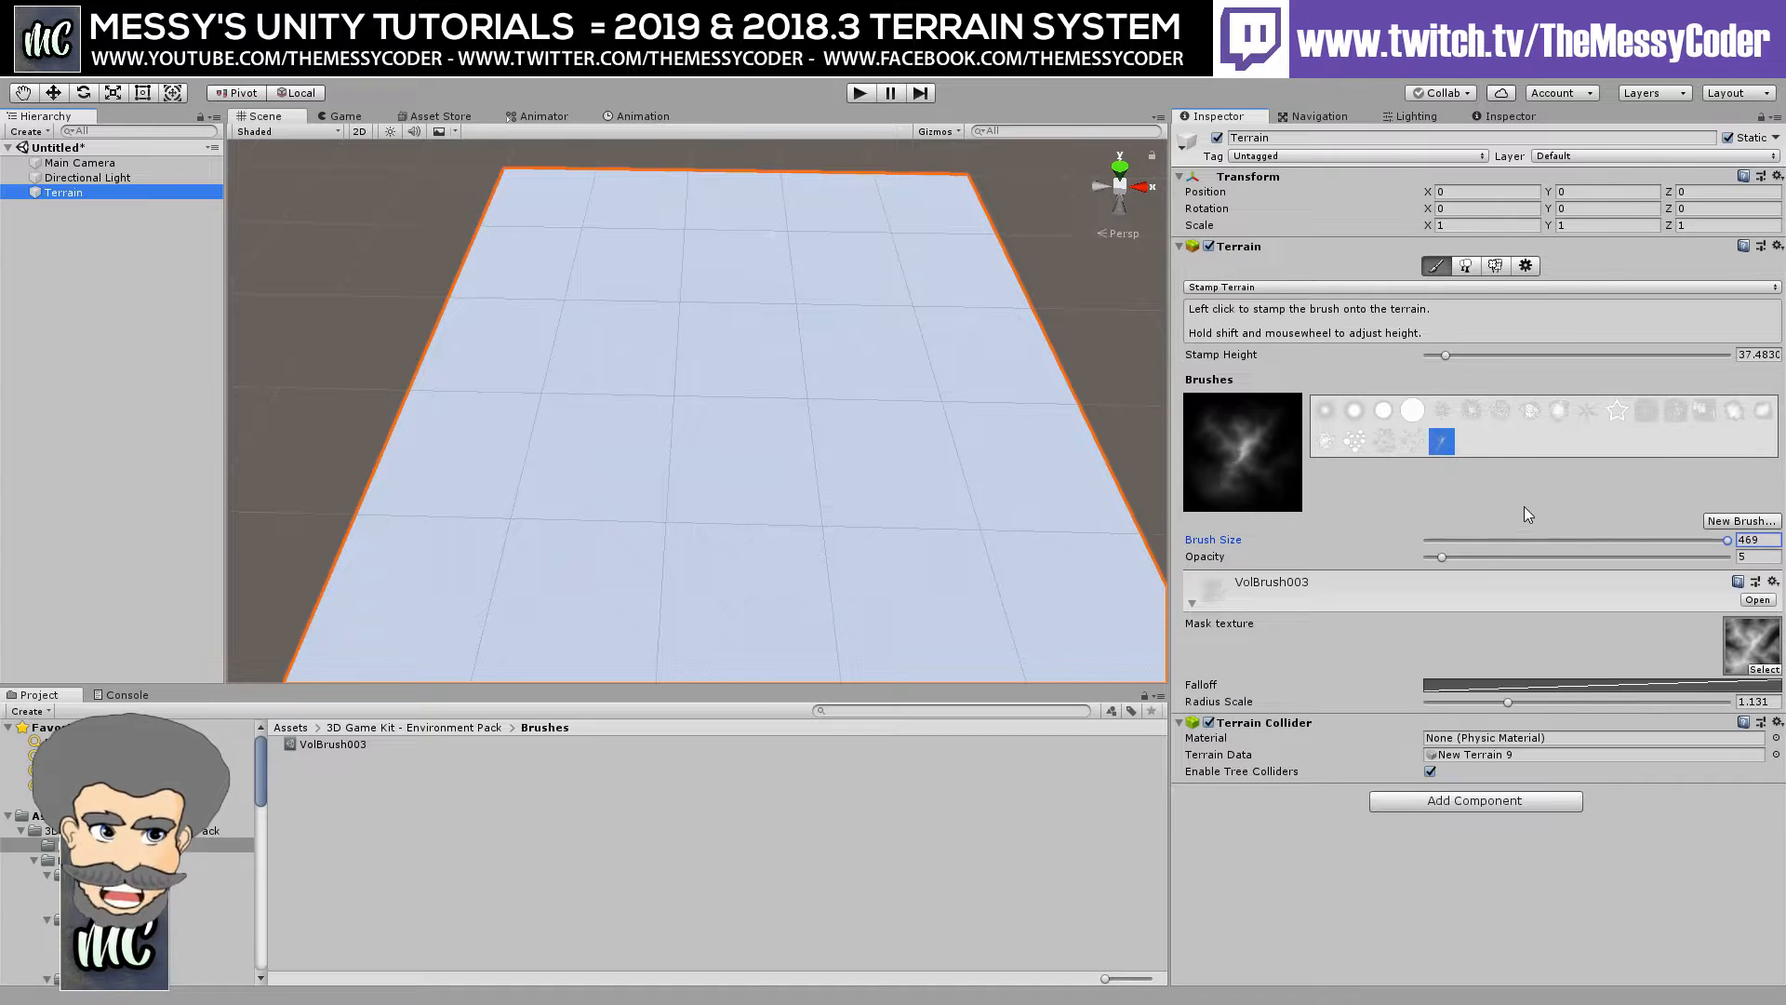
Try stamping VolBrush003 near the middle of the terrain, and undo the stamping.
{"action": "left_click", "coordinate": [745, 317]}
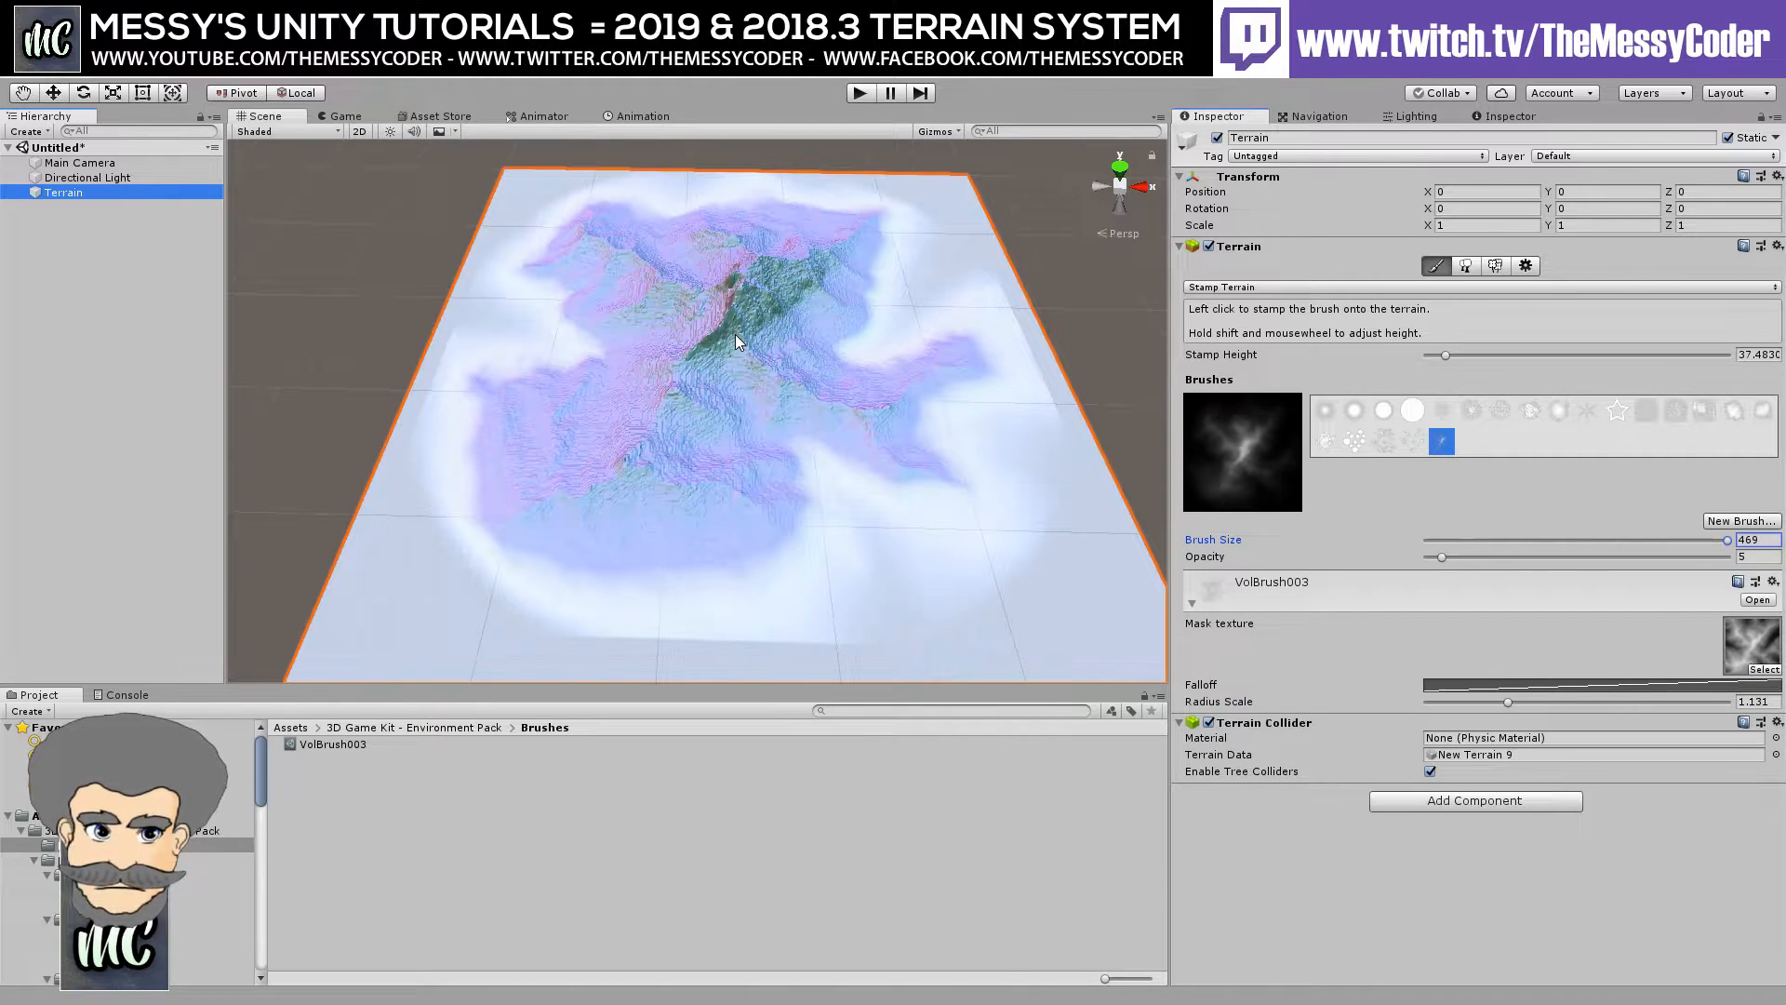
{"action": "left_click", "coordinate": [735, 341]}
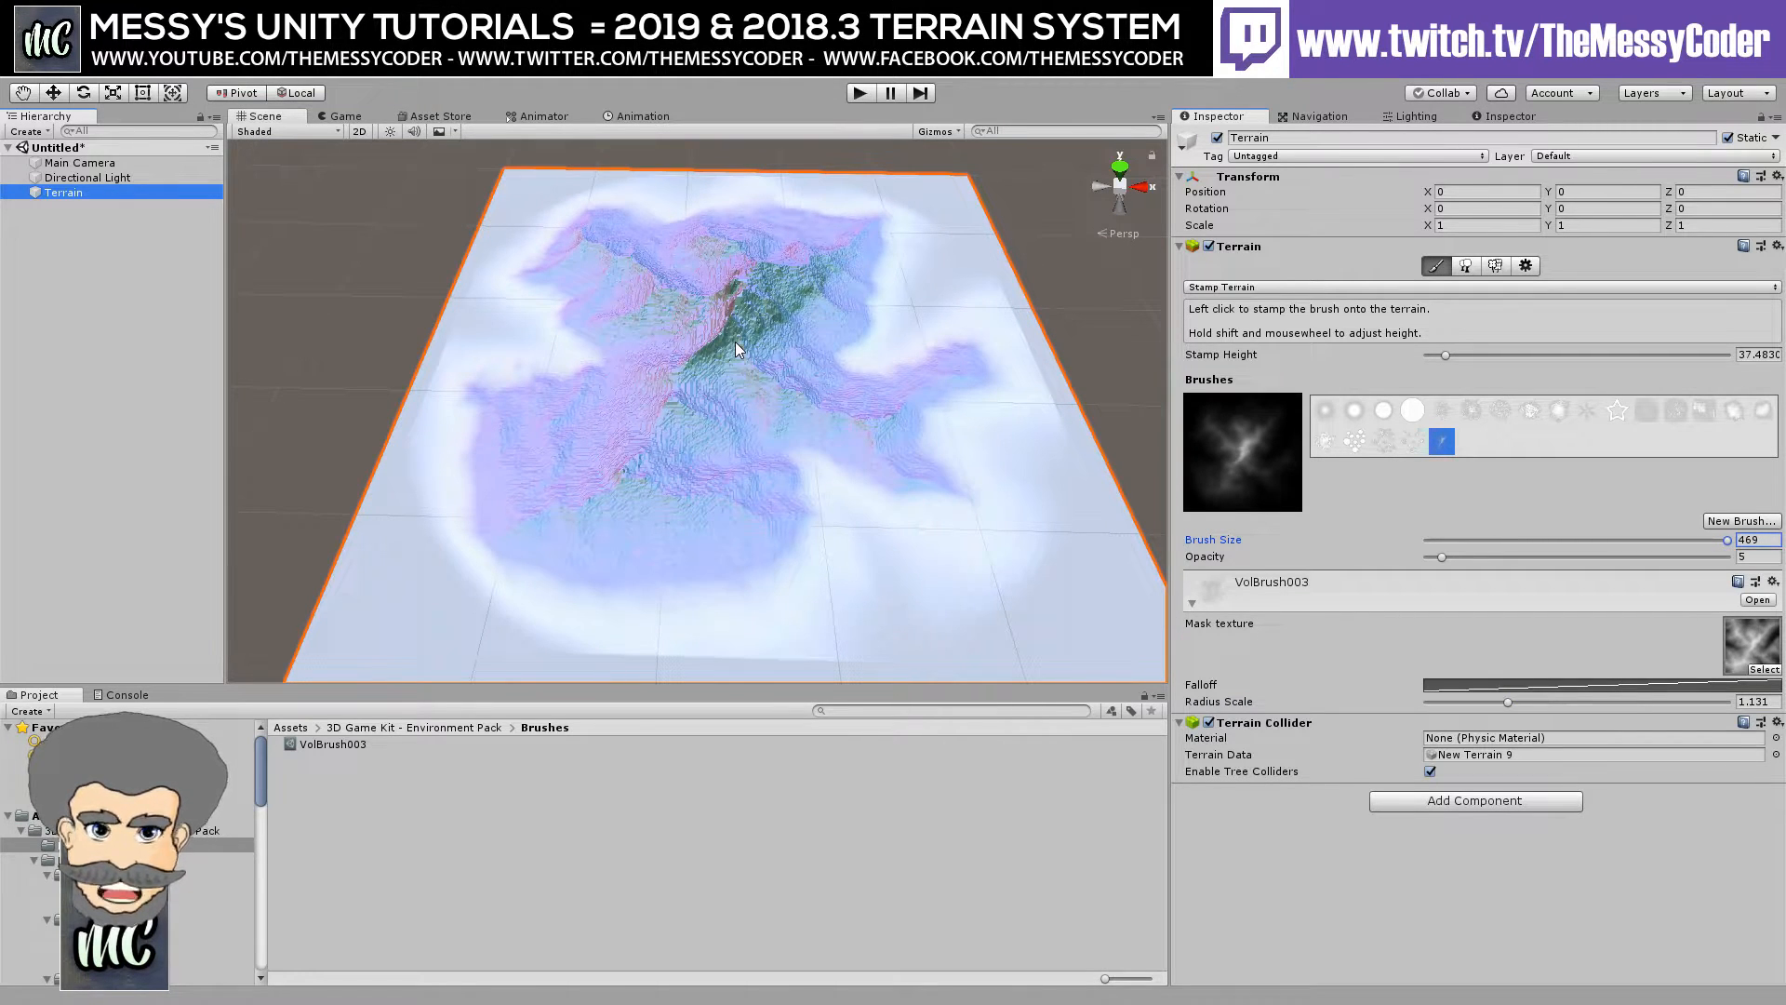
{"action": "key", "text": "ctrl+z"}
{"action": "key", "text": "ctrl+z"}
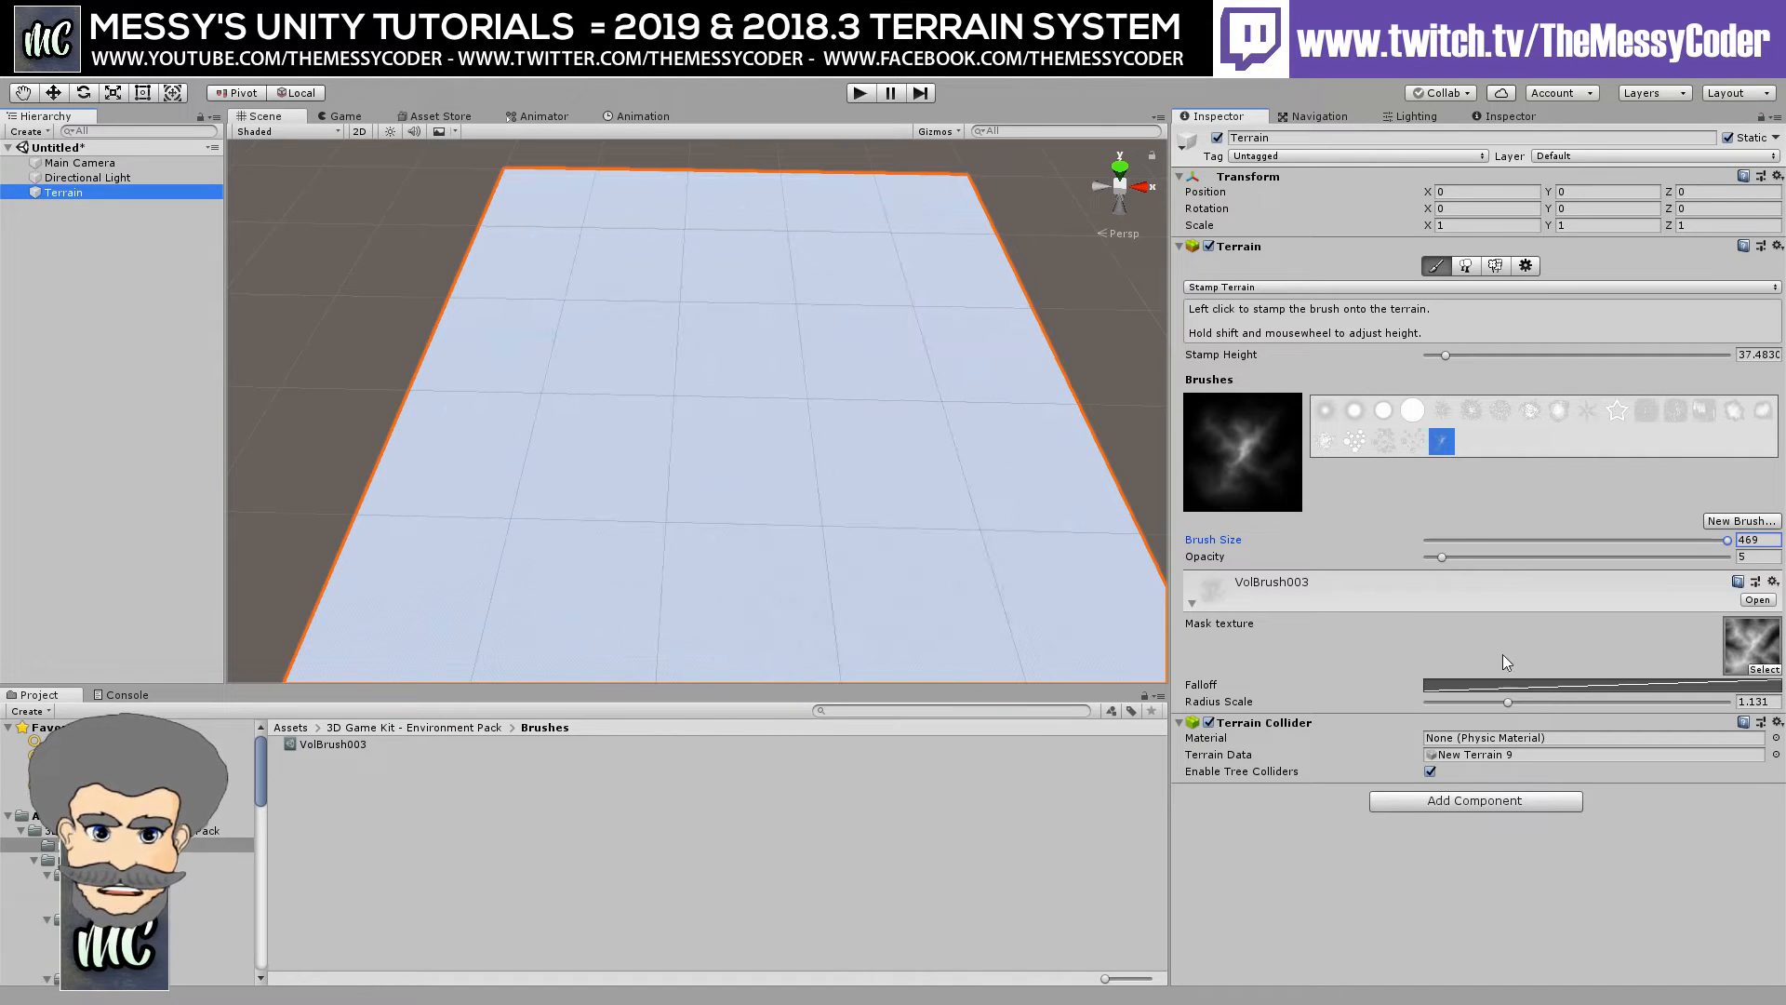
Set VolBrush003's Radius Scale to 1, try a stamp on the terrain and undo it.
{"action": "left_click", "coordinate": [1503, 704]}
{"action": "left_click_drag", "start_coordinate": [1504, 706], "coordinate": [1362, 698]}
{"action": "left_click", "coordinate": [684, 391]}
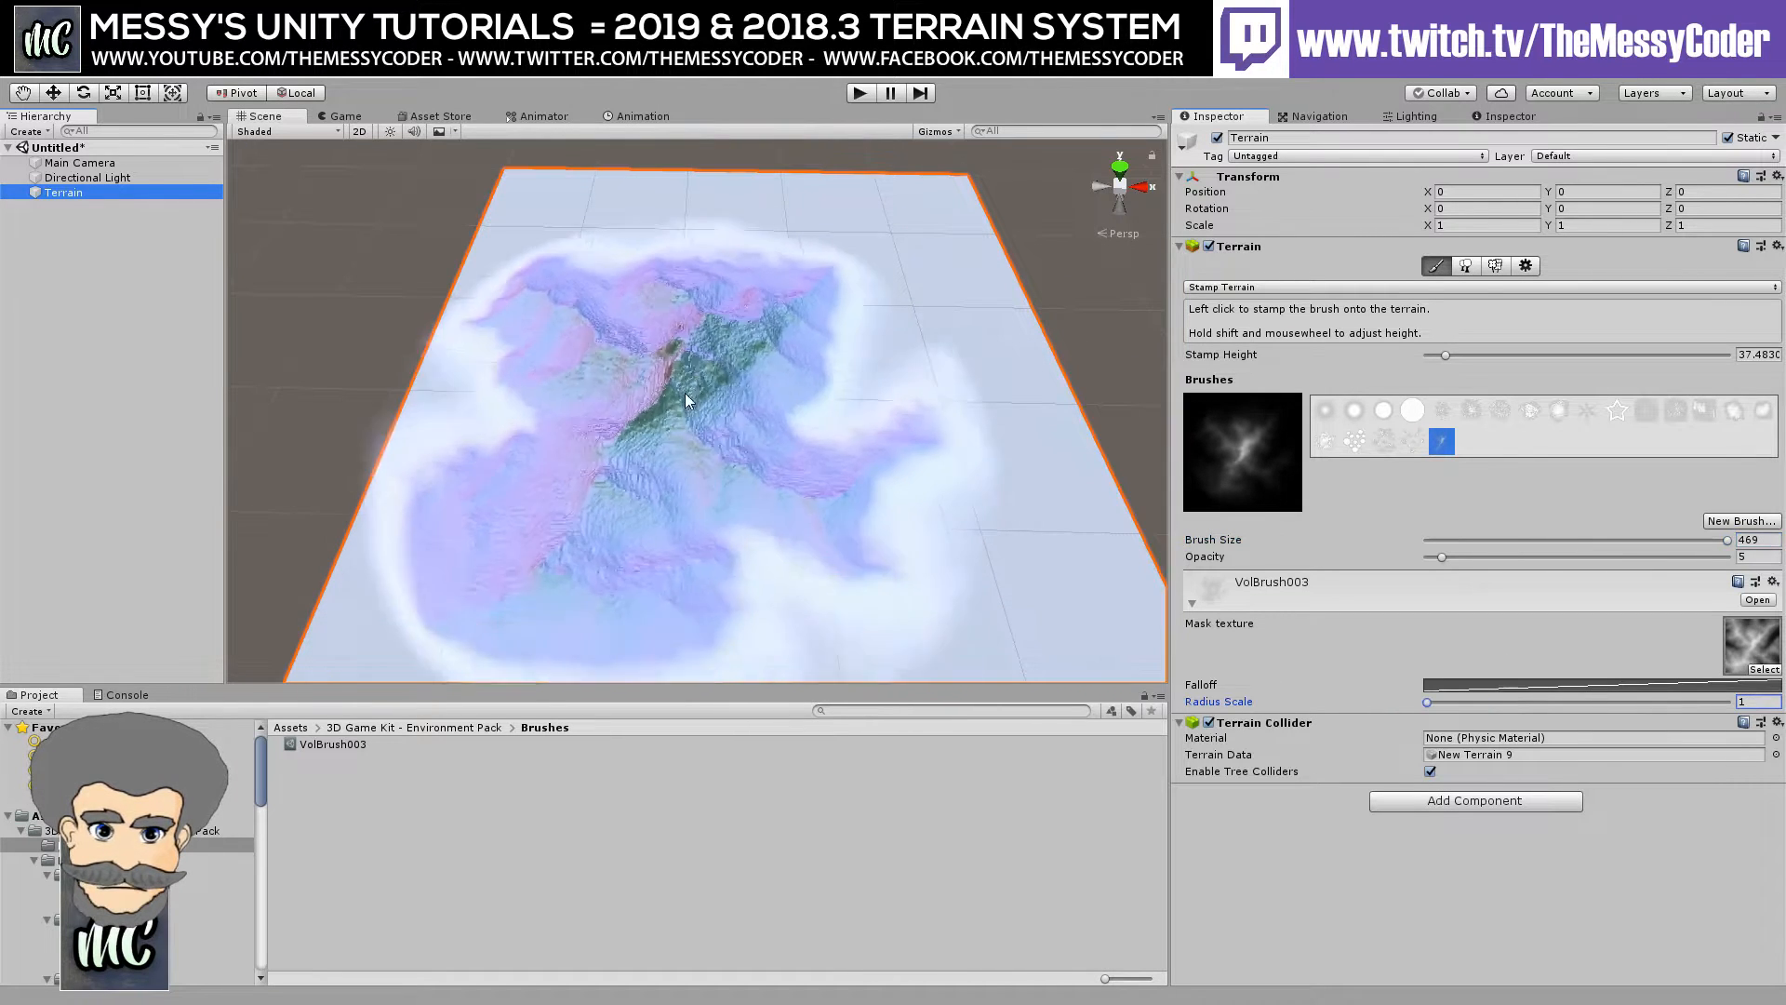
{"action": "key", "text": "ctrl+z"}
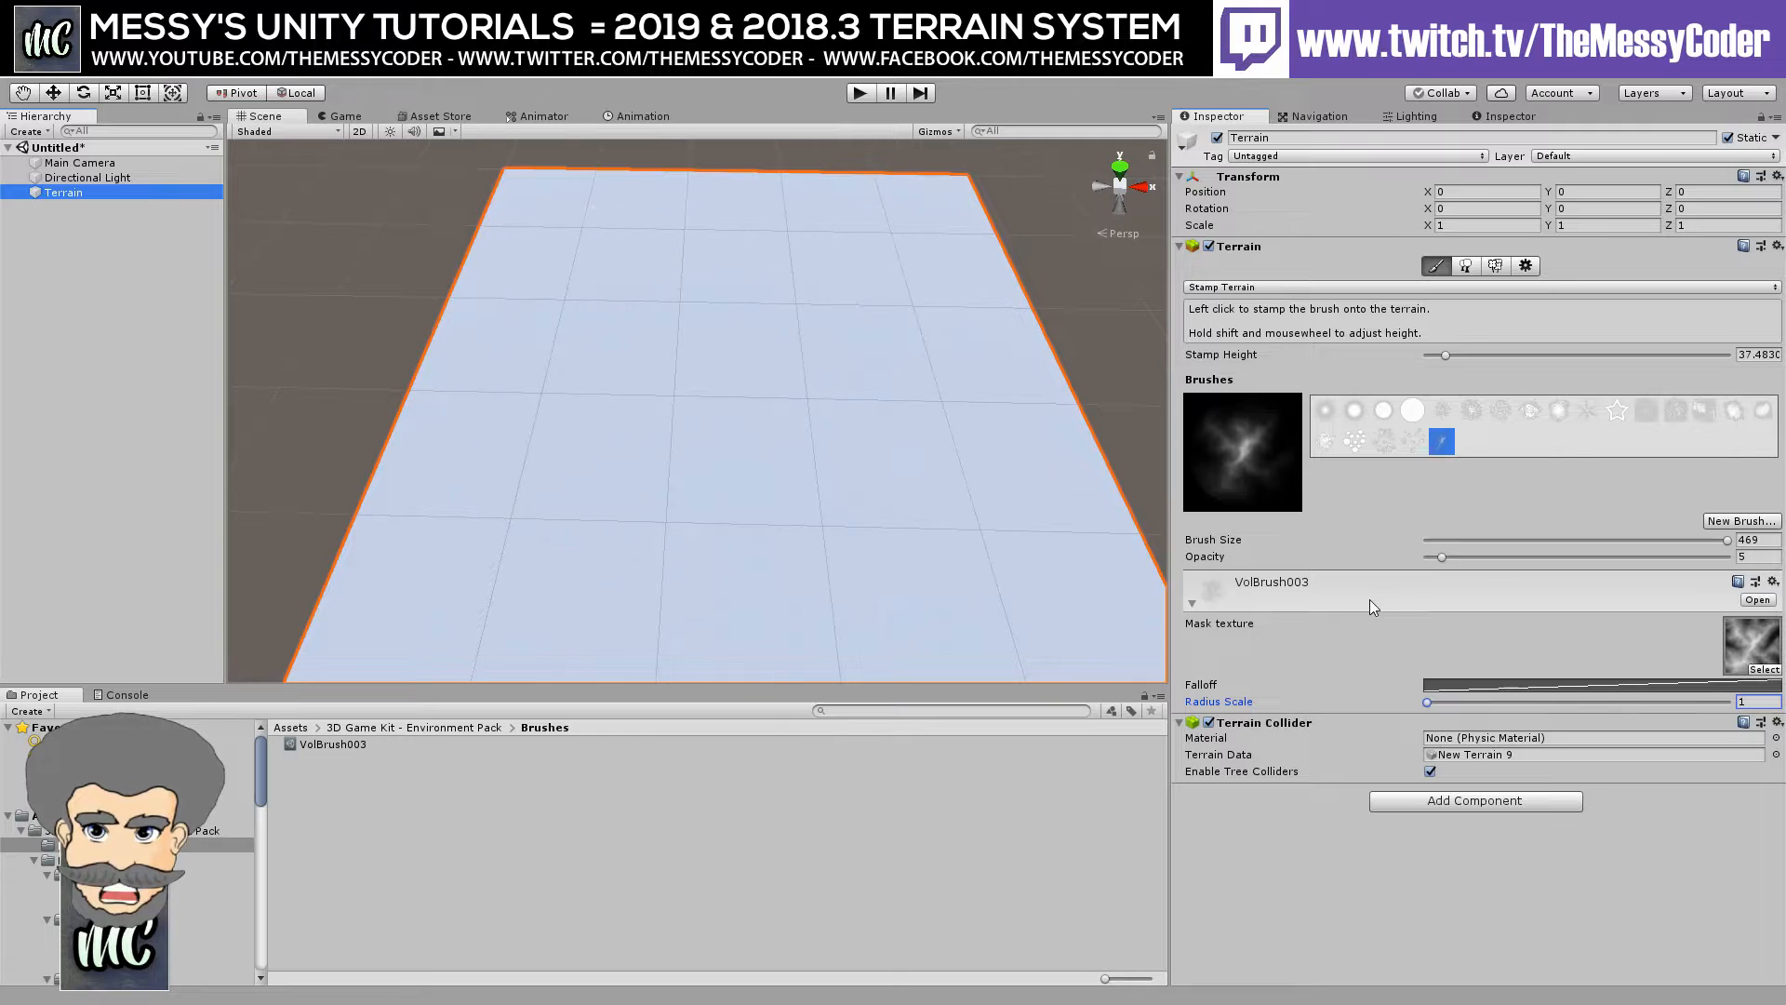
Raise VolBrush003's Radius Scale to its maximum of about 1.485, try a stamp on the terrain and undo it.
{"action": "left_click_drag", "start_coordinate": [1570, 704], "coordinate": [1730, 702]}
{"action": "left_click", "coordinate": [772, 448]}
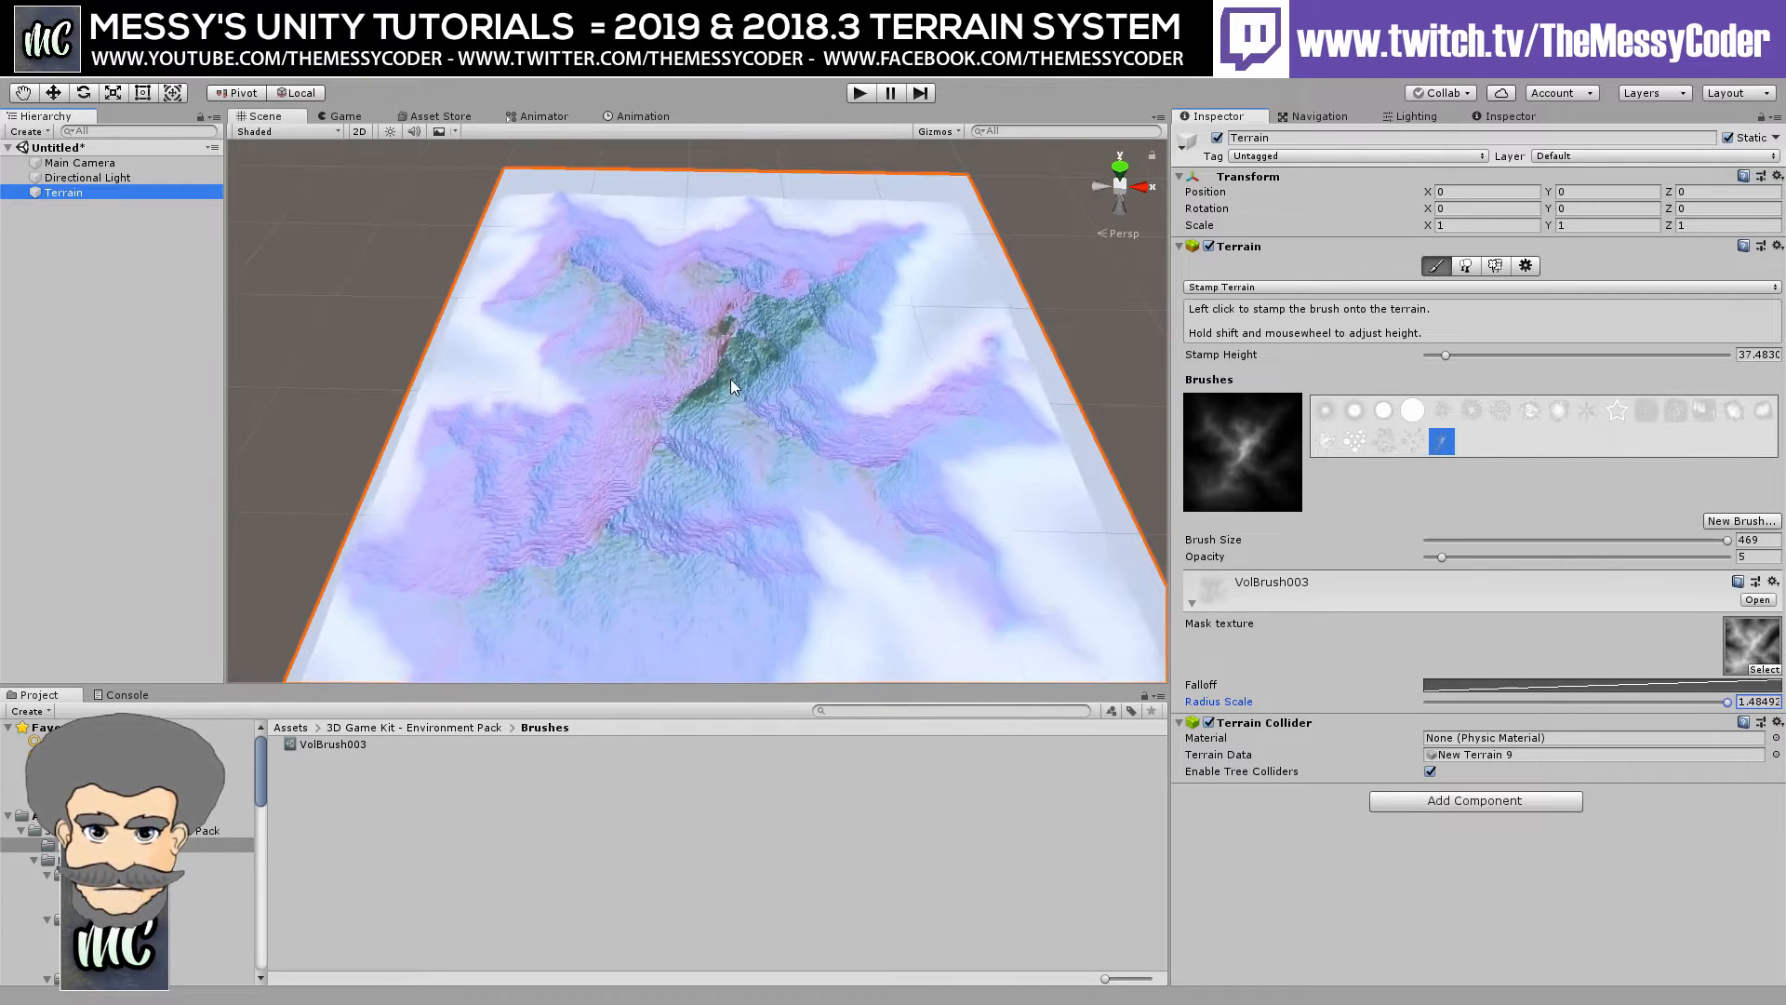
{"action": "key", "text": "ctrl+z"}
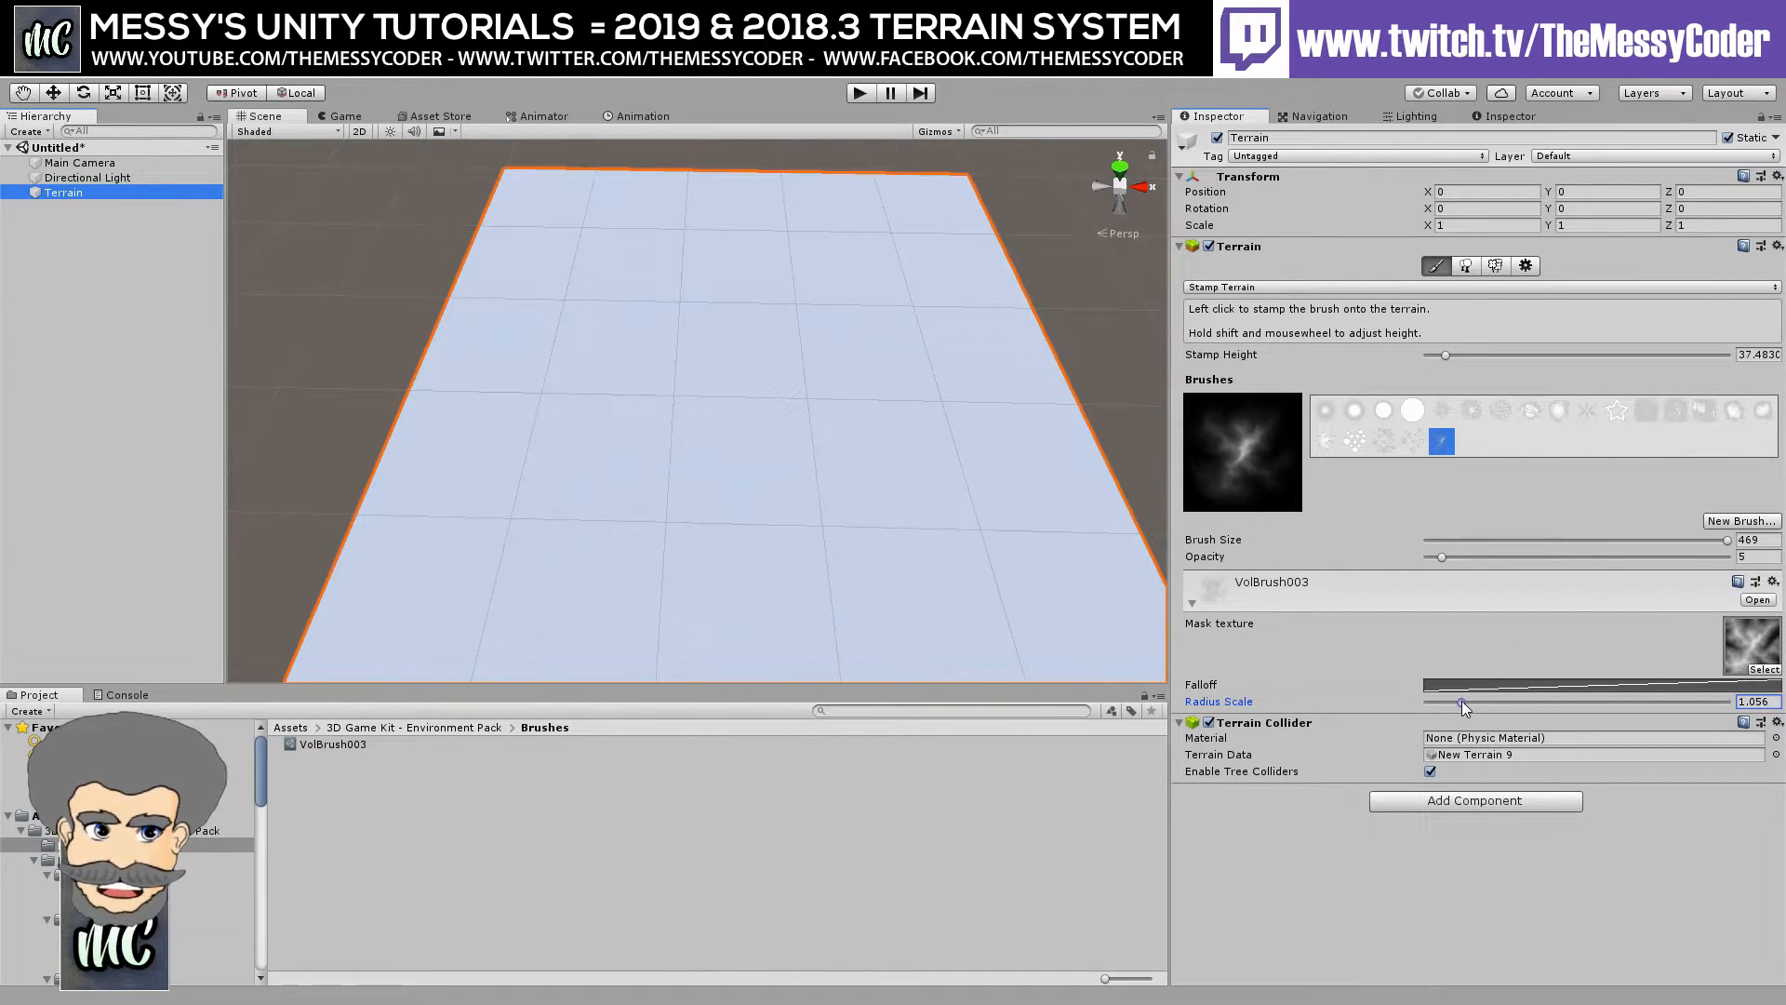
Set VolBrush003's Radius Scale to 1.053 and try a stamp in the middle of the terrain.
{"action": "mouse_move", "coordinate": [1461, 702]}
{"action": "left_mouse_down"}
{"action": "mouse_move", "coordinate": [1488, 702]}
{"action": "mouse_move", "coordinate": [1460, 703]}
{"action": "left_mouse_up"}
{"action": "left_click", "coordinate": [790, 460]}
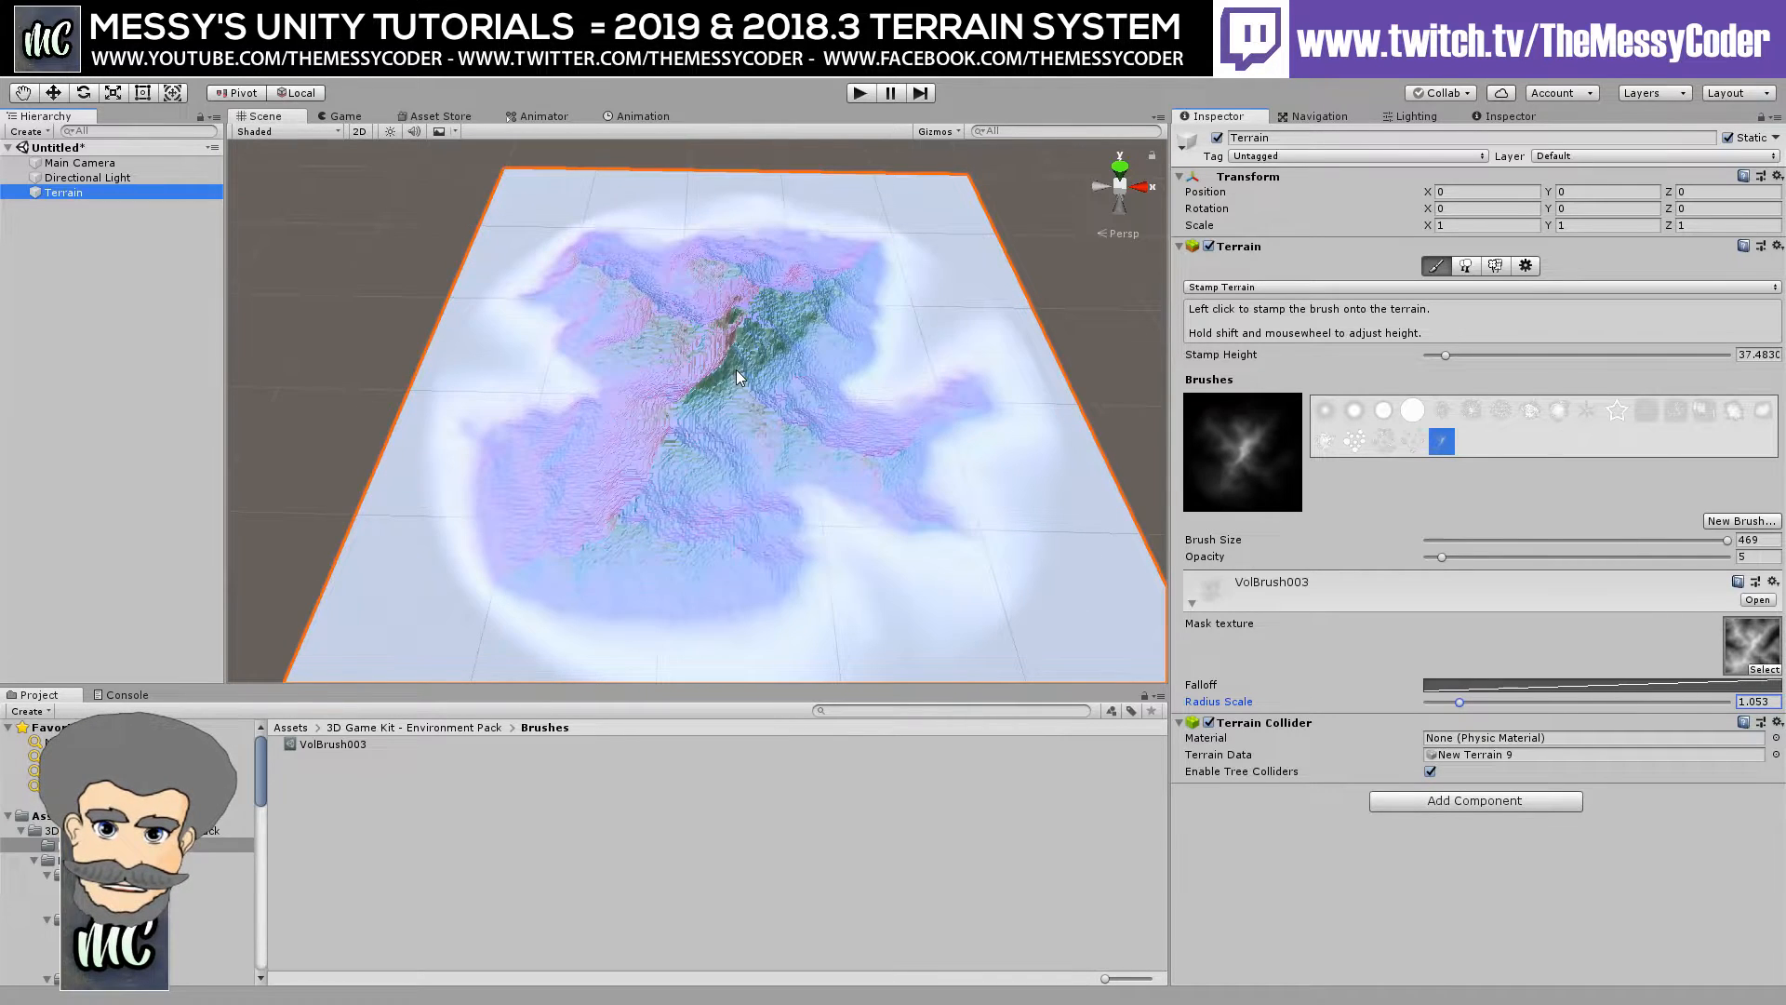
Add a key to VolBrush003's falloff curve, move it to about (0.274, 0.405), and try a stamp in the middle of the terrain.
{"action": "left_click", "coordinate": [1497, 687]}
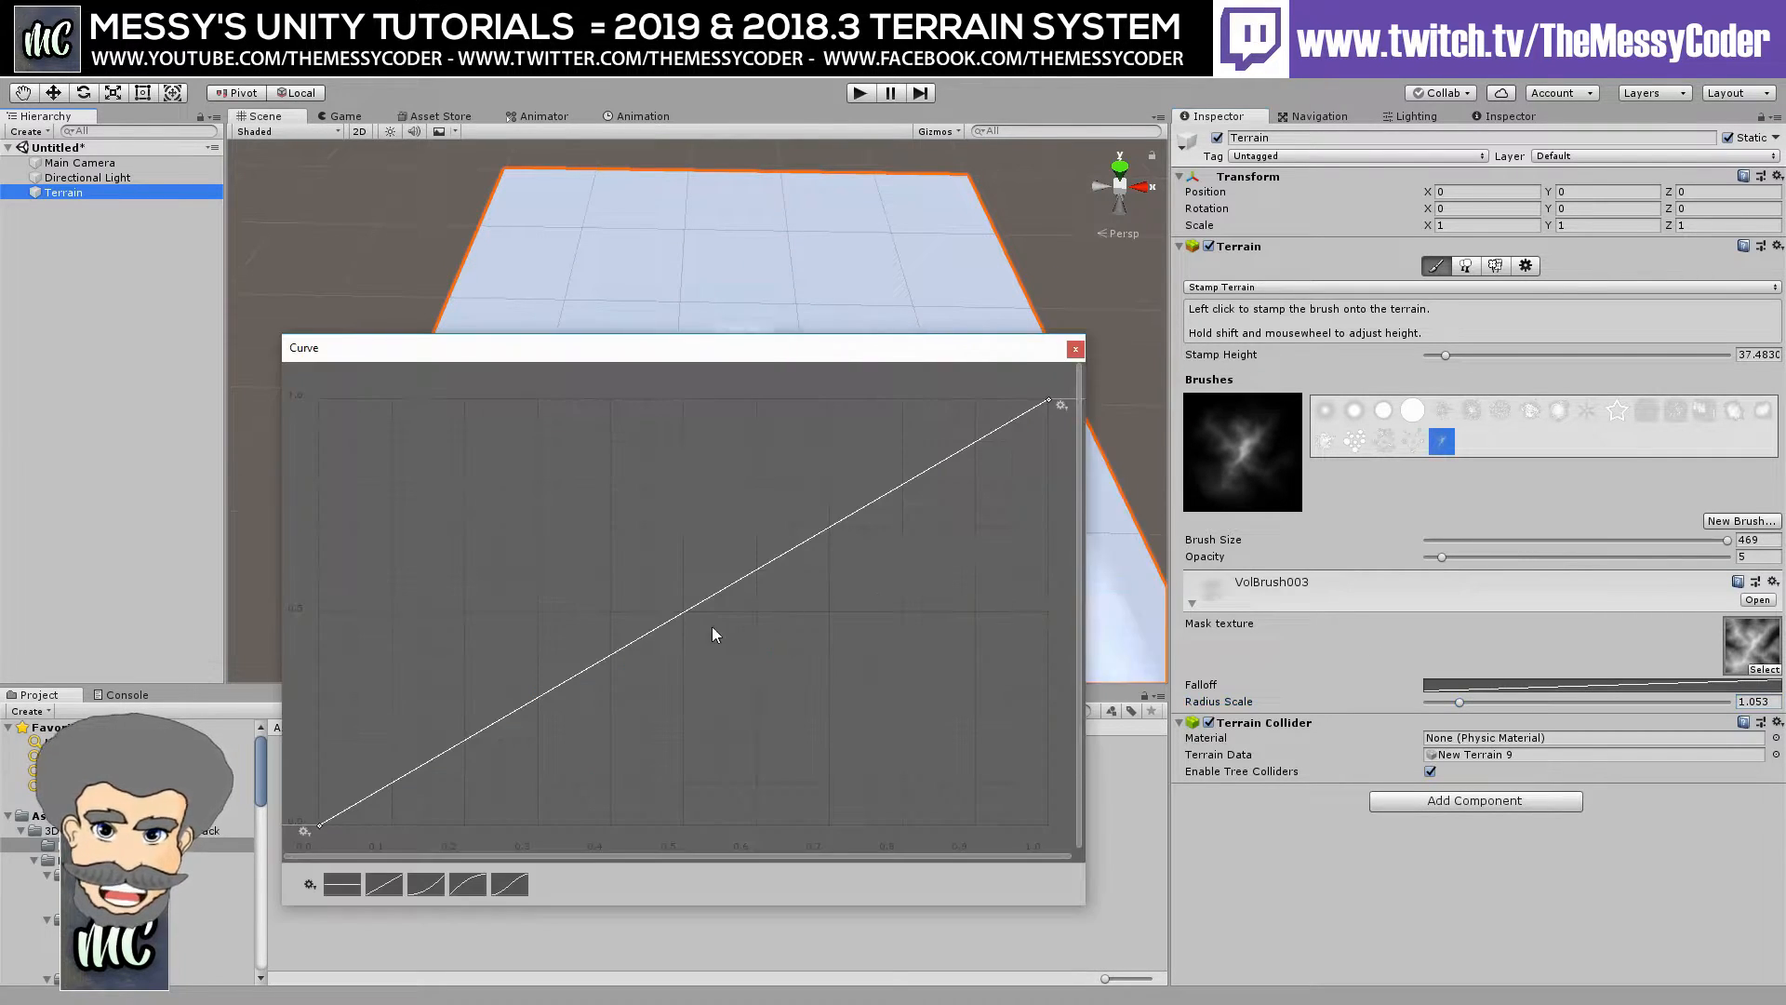
{"action": "right_click", "coordinate": [615, 648]}
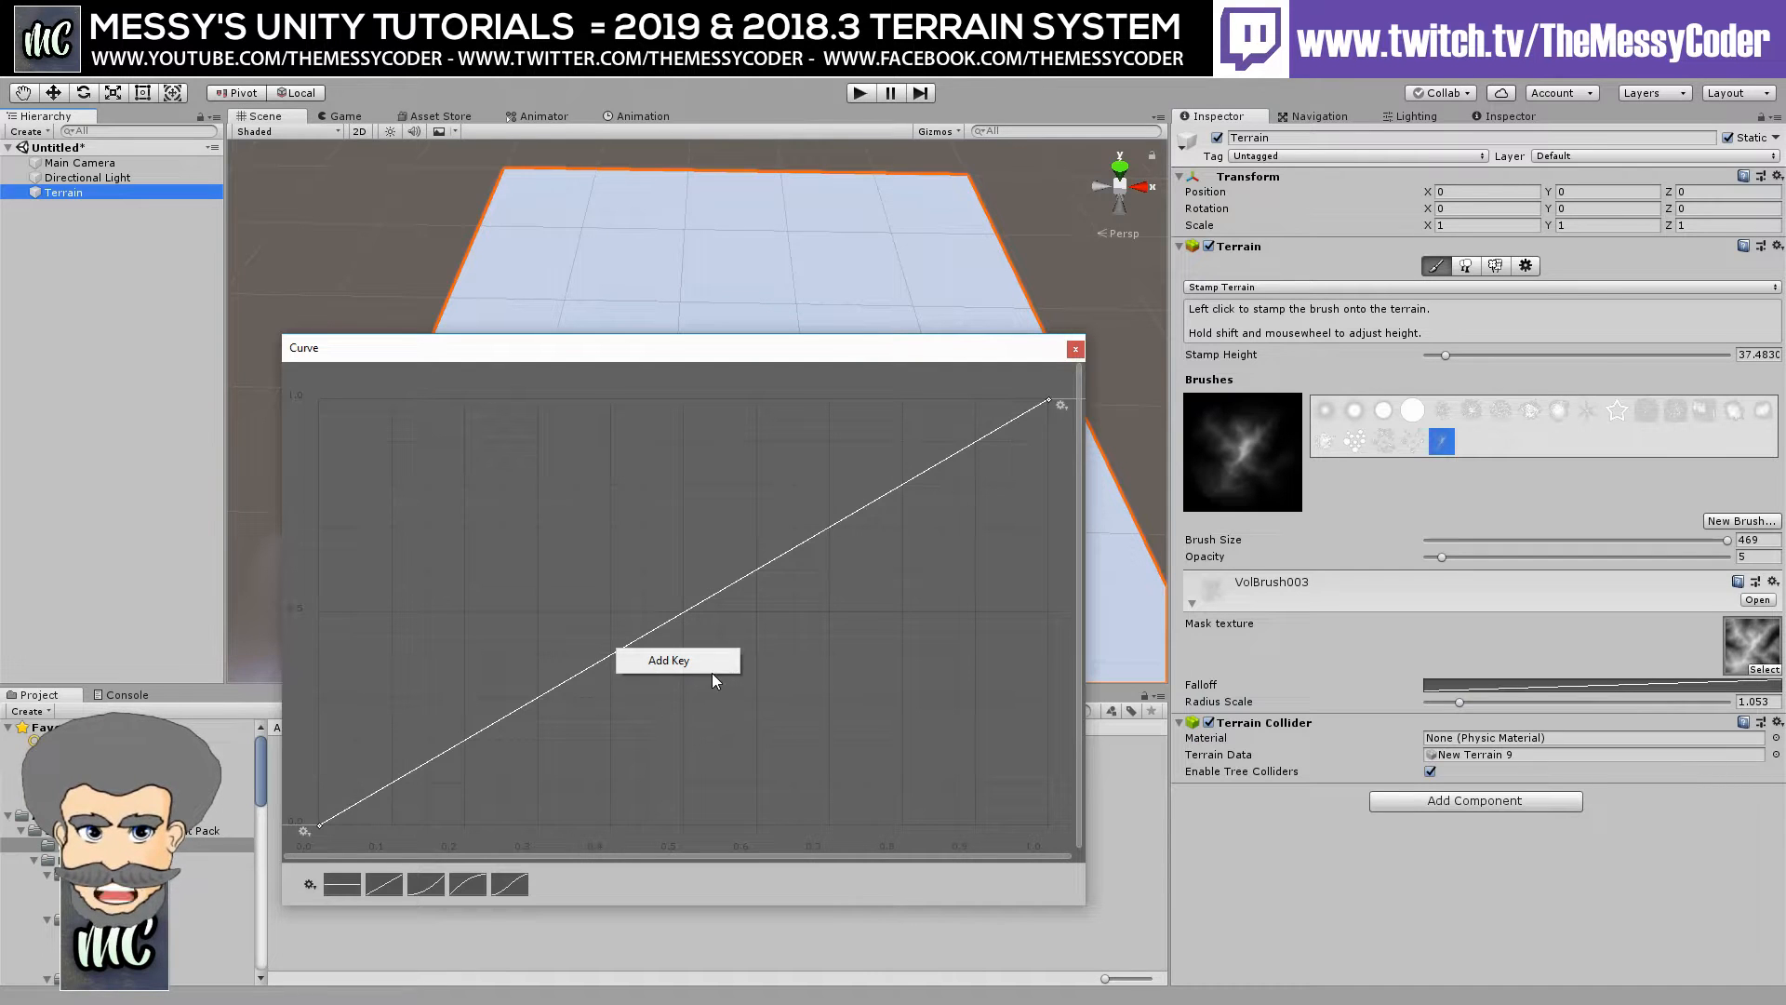
{"action": "left_click", "coordinate": [683, 660]}
{"action": "left_click_drag", "start_coordinate": [655, 628], "coordinate": [521, 649]}
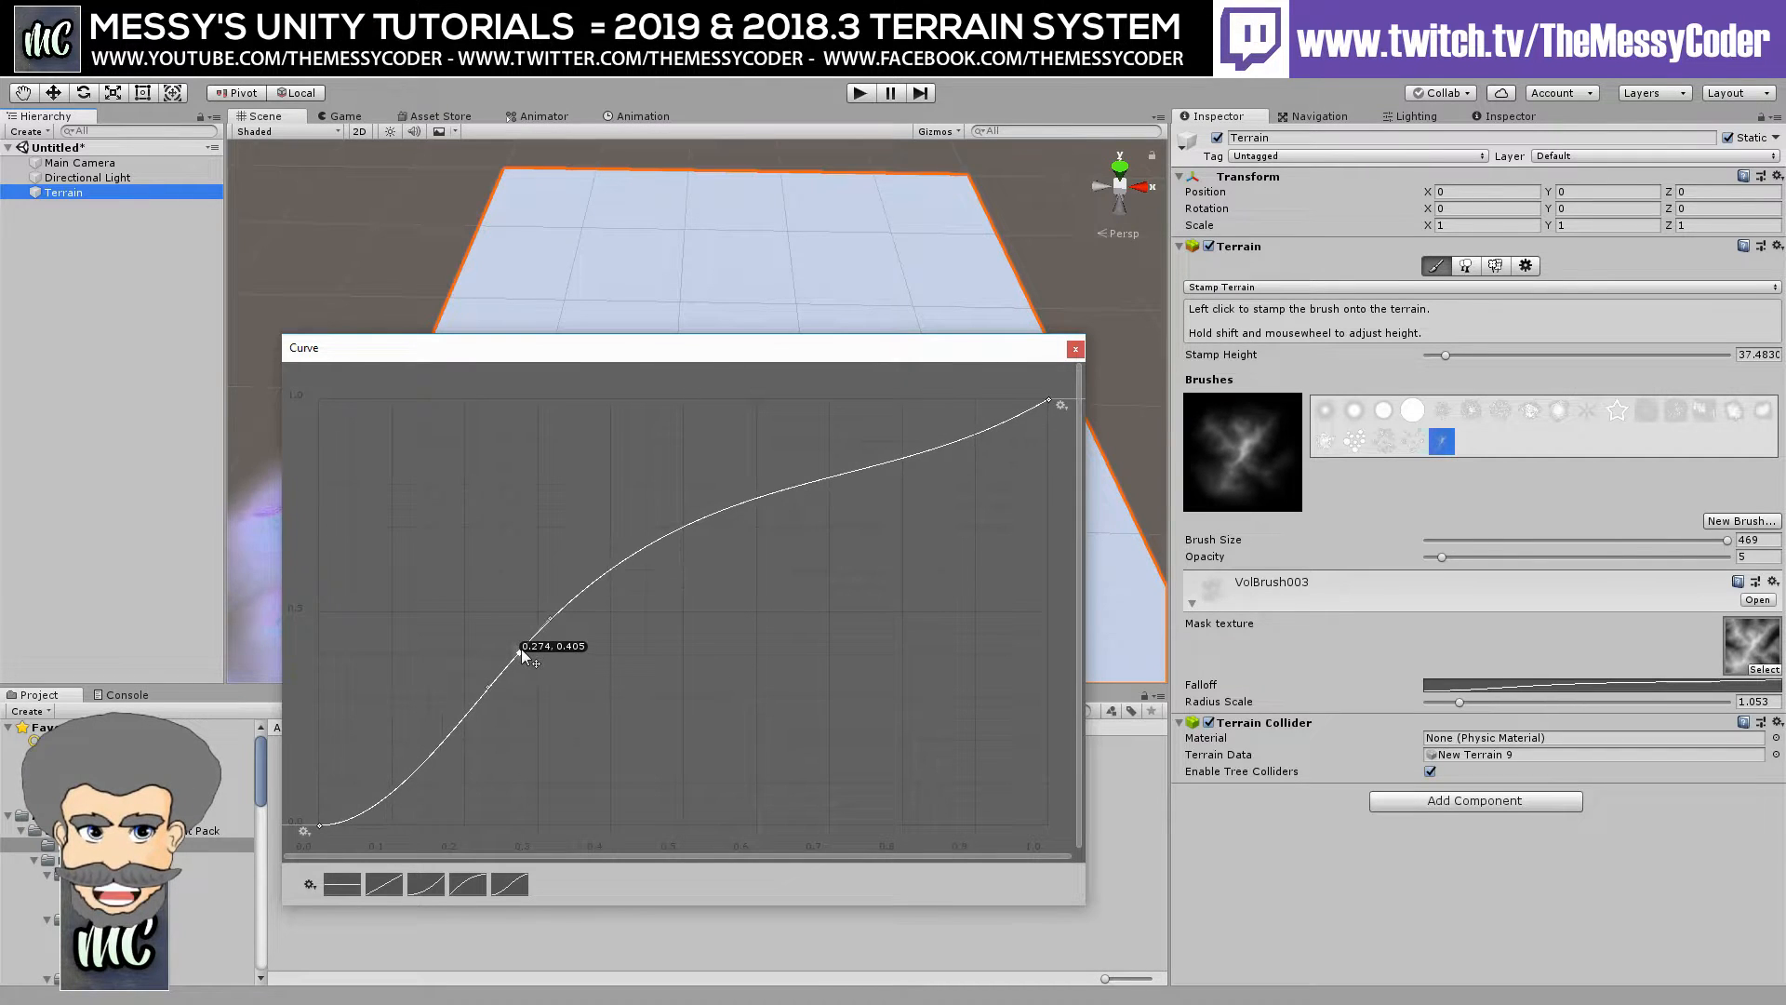
{"action": "left_click", "coordinate": [1076, 348]}
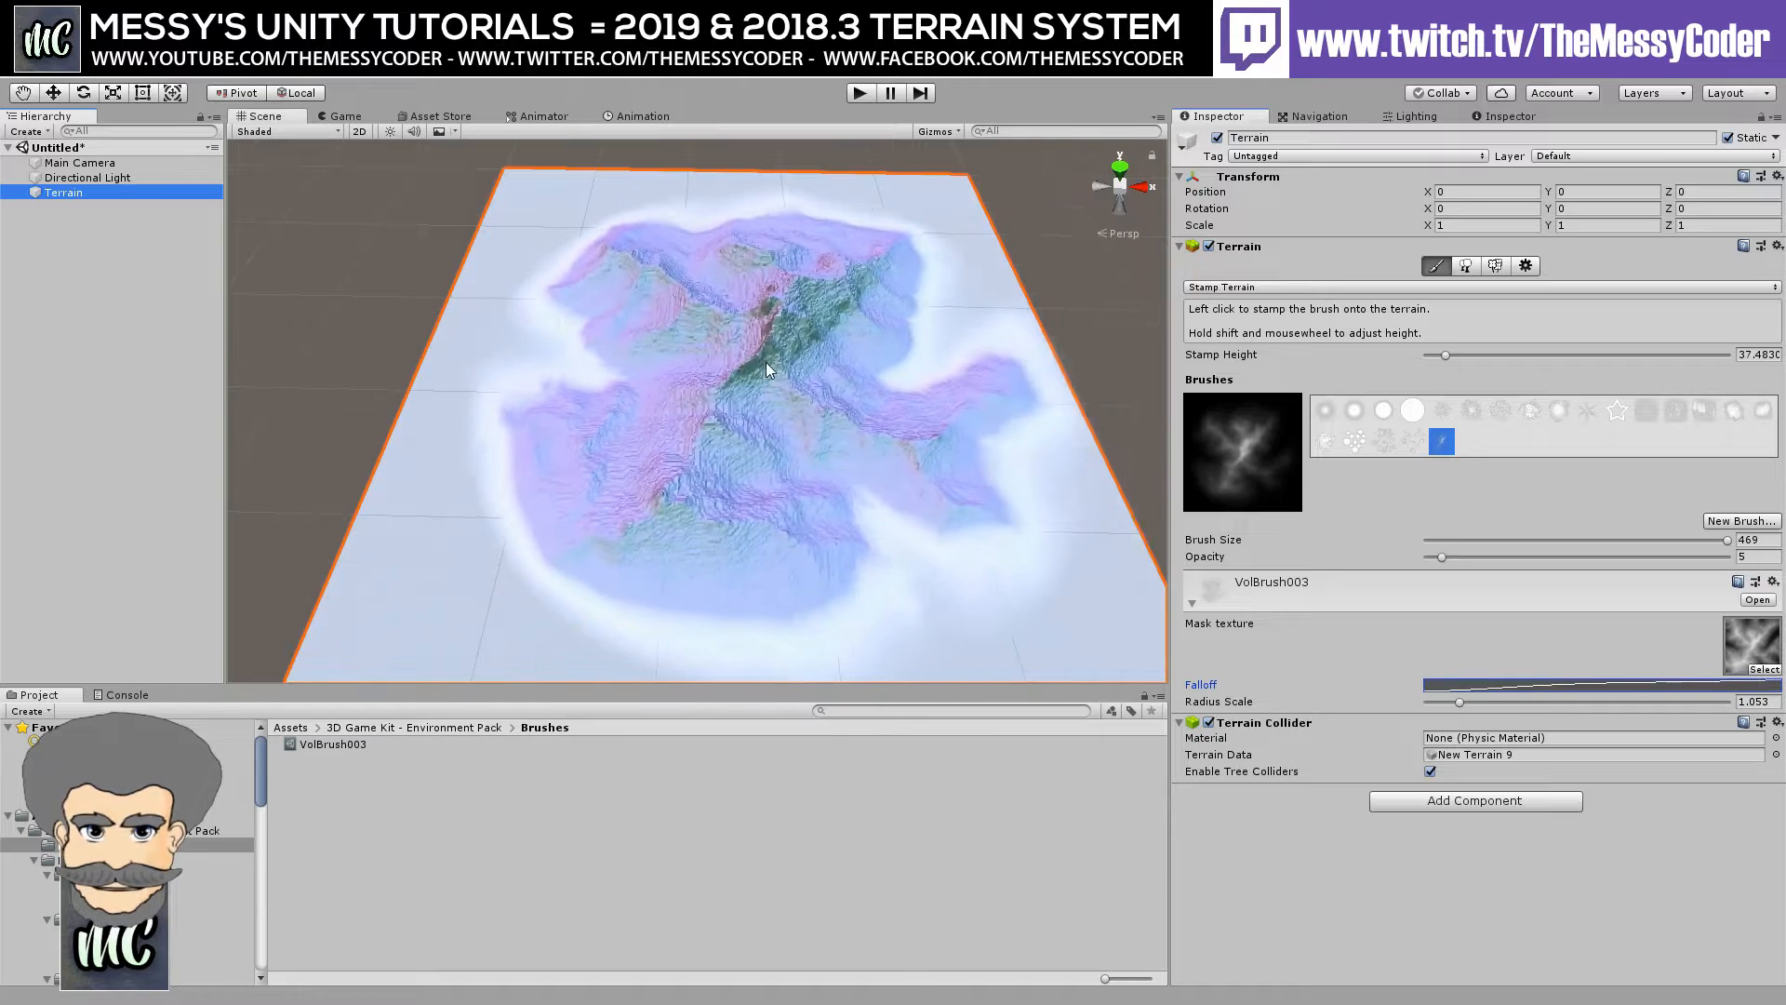
{"action": "left_click", "coordinate": [750, 361]}
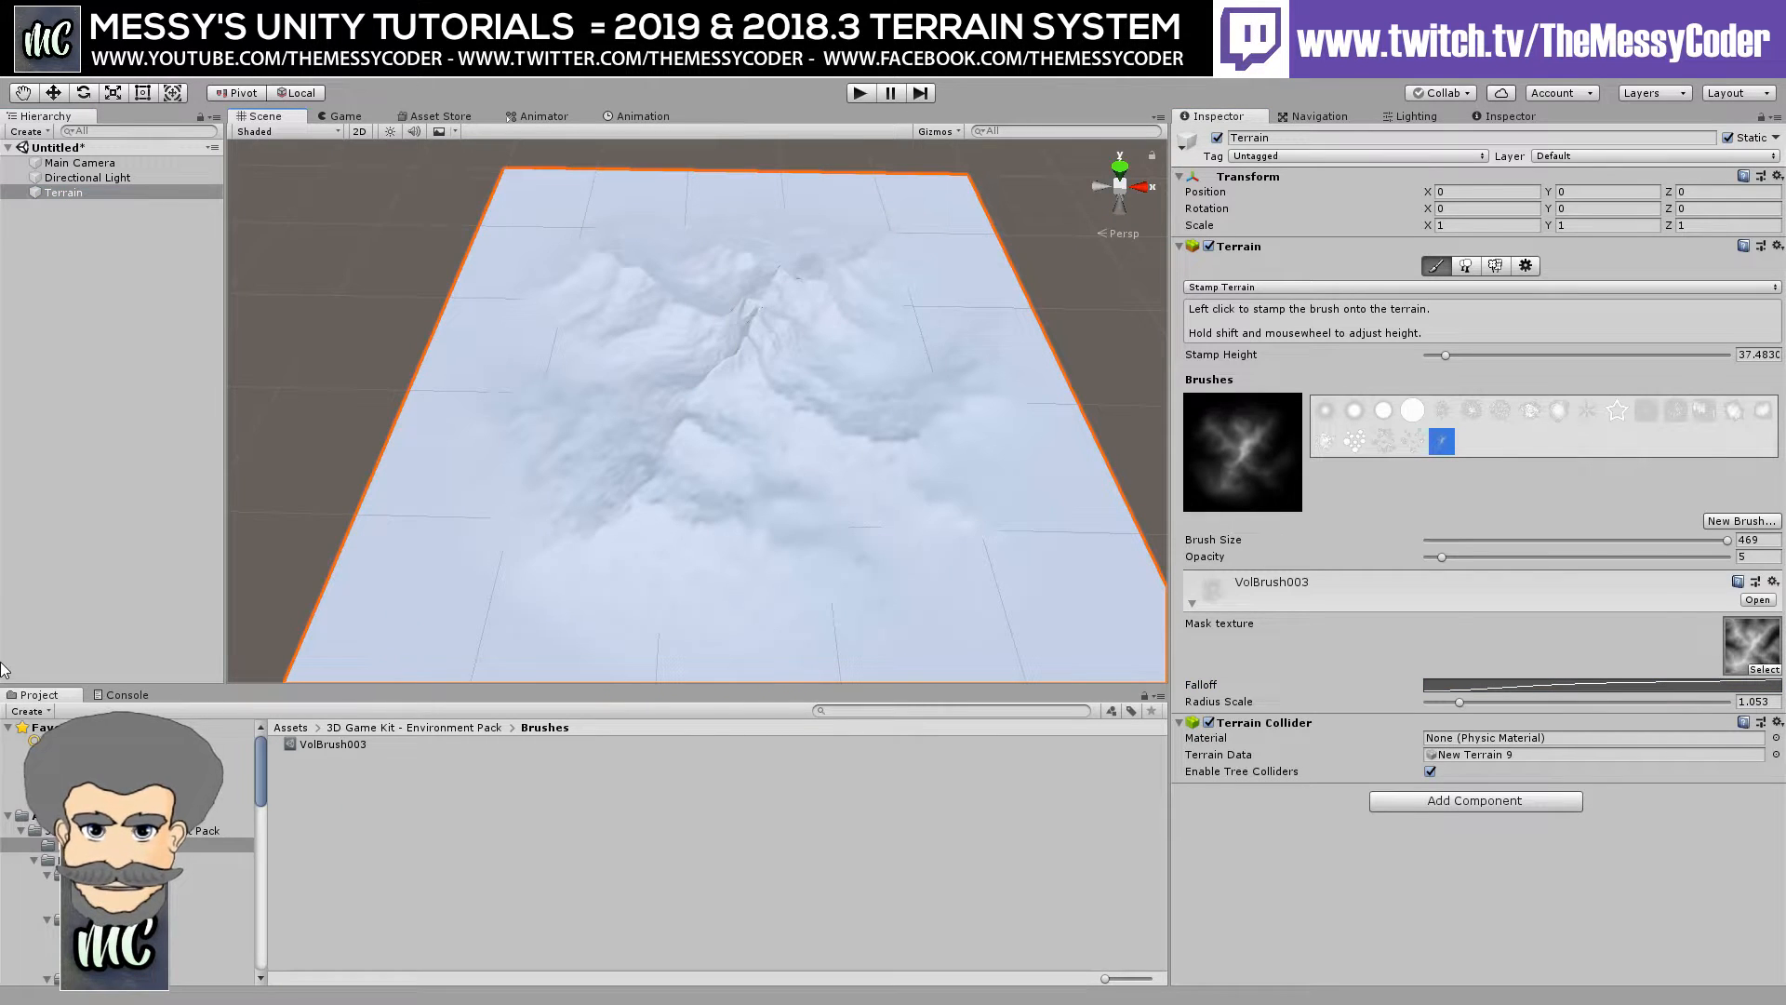
Create three neighbor terrains around the original tile, at (500, 0, 0), (0, 0, -500) and (500, 0, -500), forming a two-by-two grid.
{"action": "scroll", "coordinate": [770, 438], "scroll_direction": "down", "scroll_amount": 4}
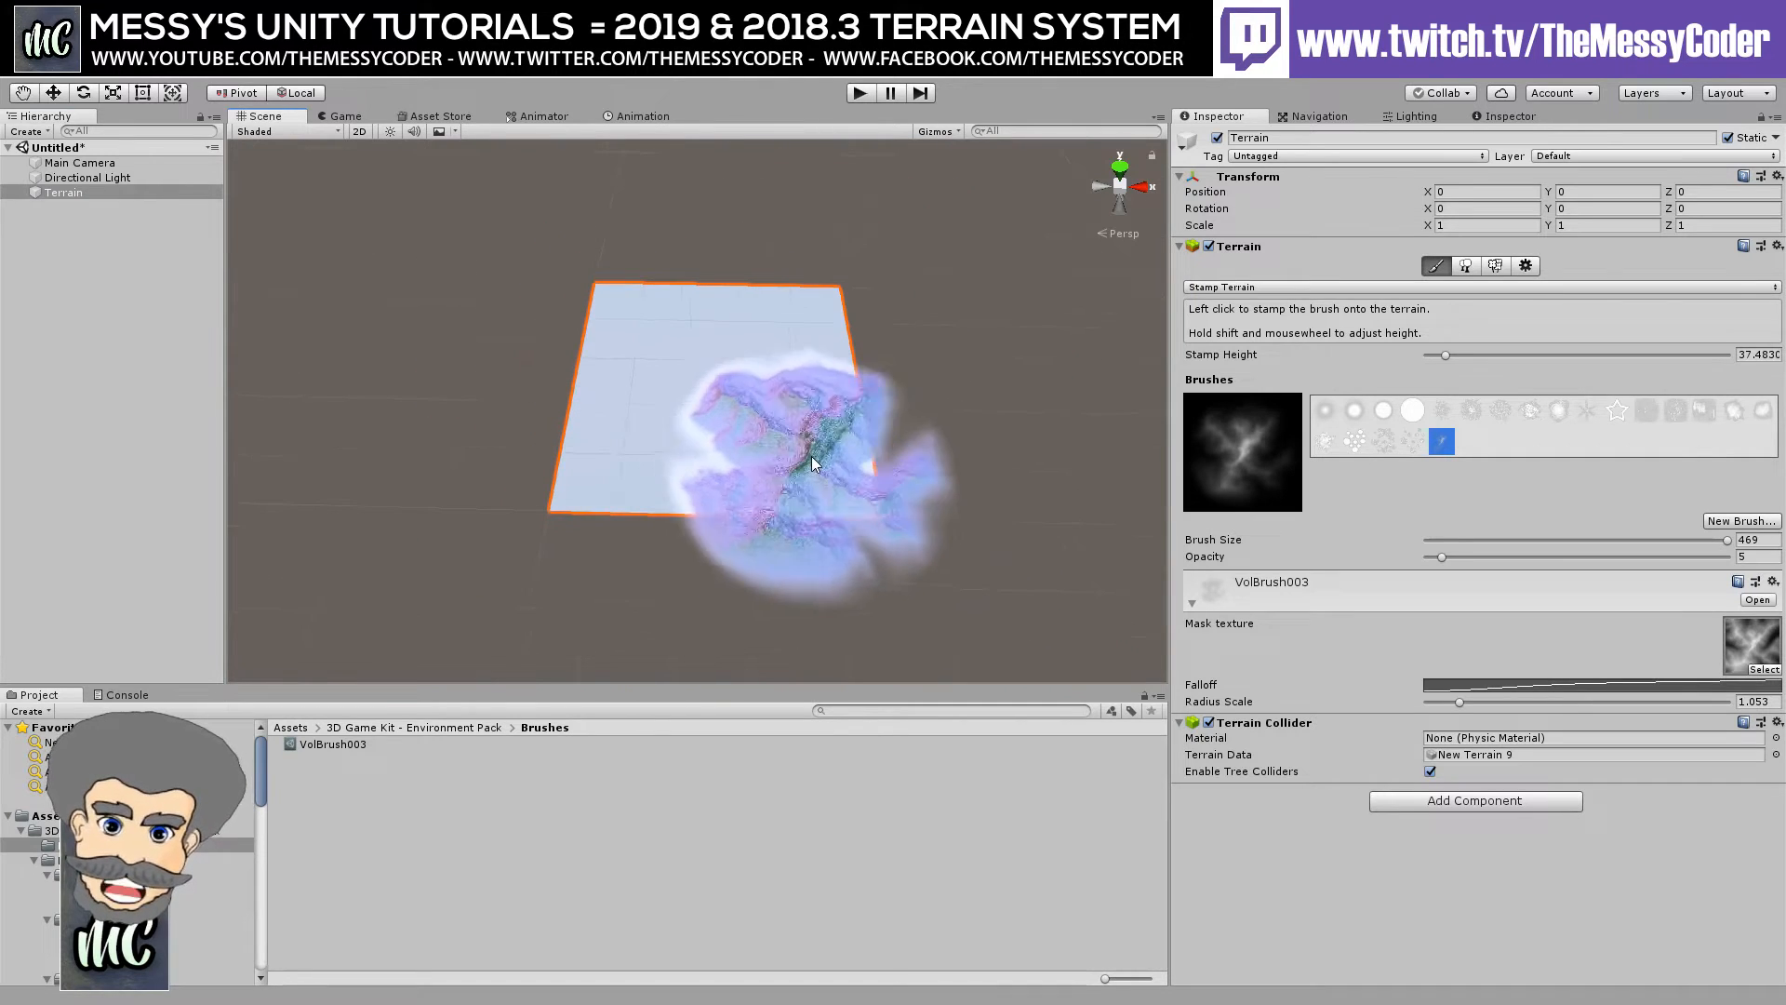
{"action": "left_click", "coordinate": [1220, 289]}
{"action": "left_click", "coordinate": [1226, 309]}
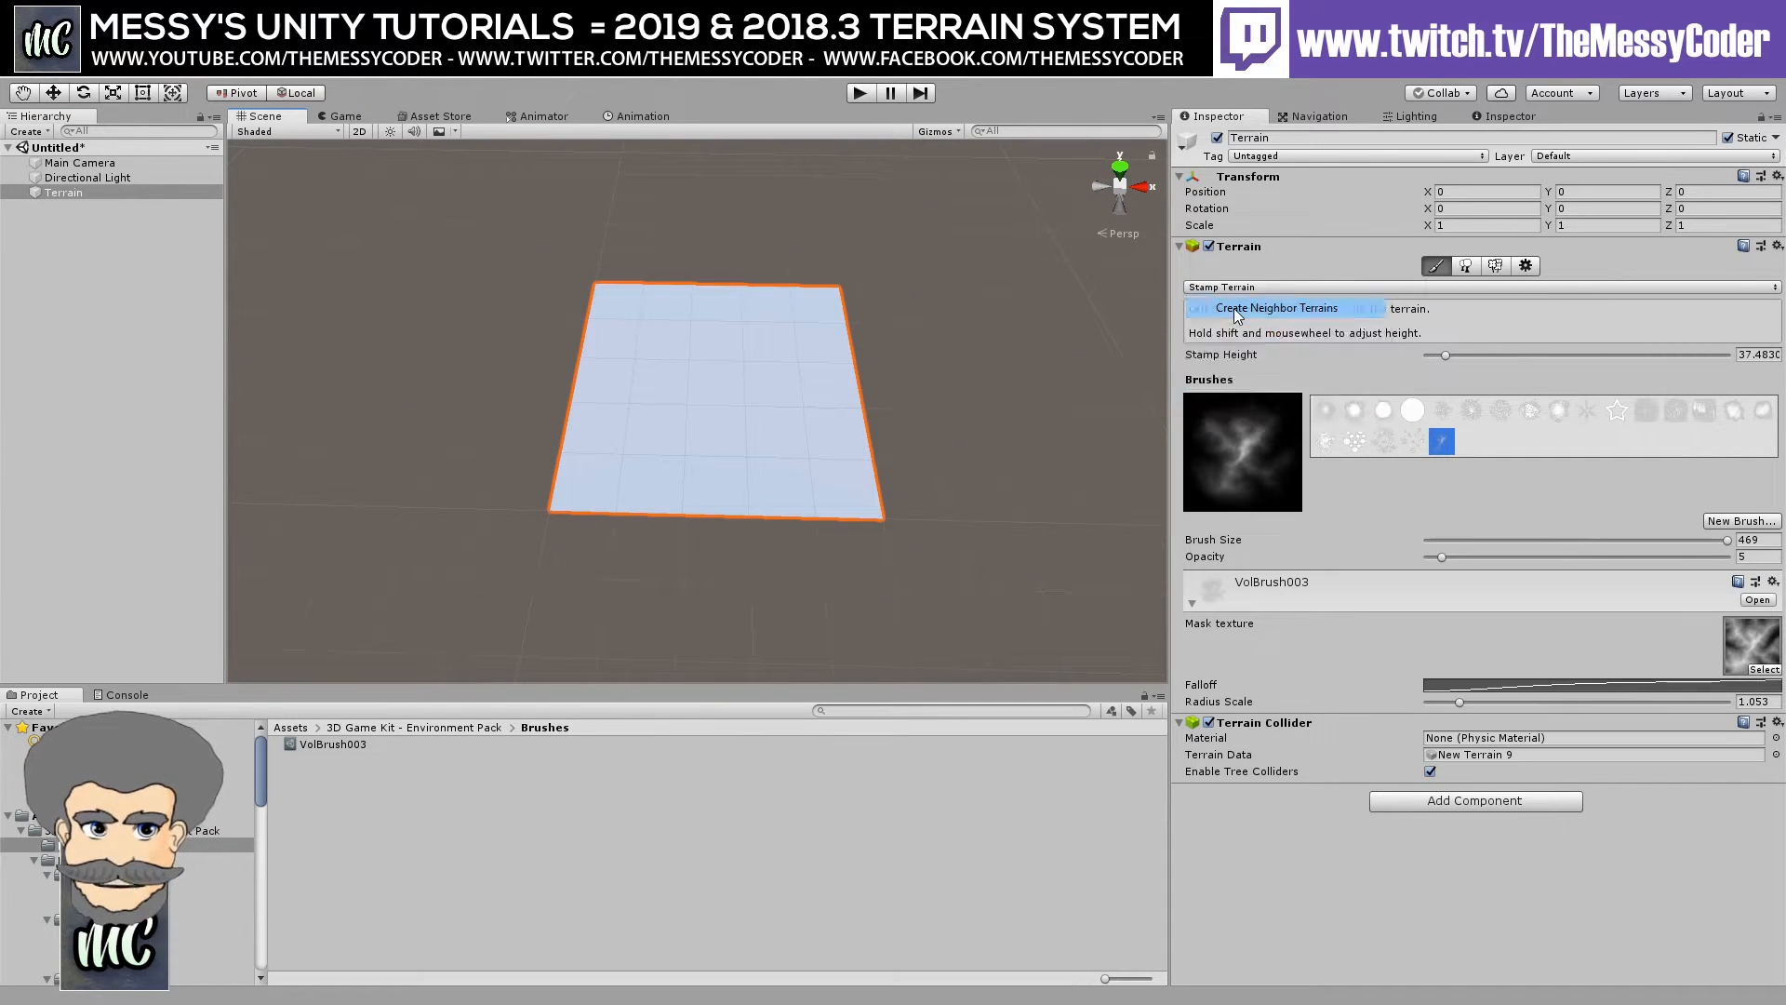
{"action": "left_click", "coordinate": [957, 389]}
{"action": "left_click", "coordinate": [783, 581]}
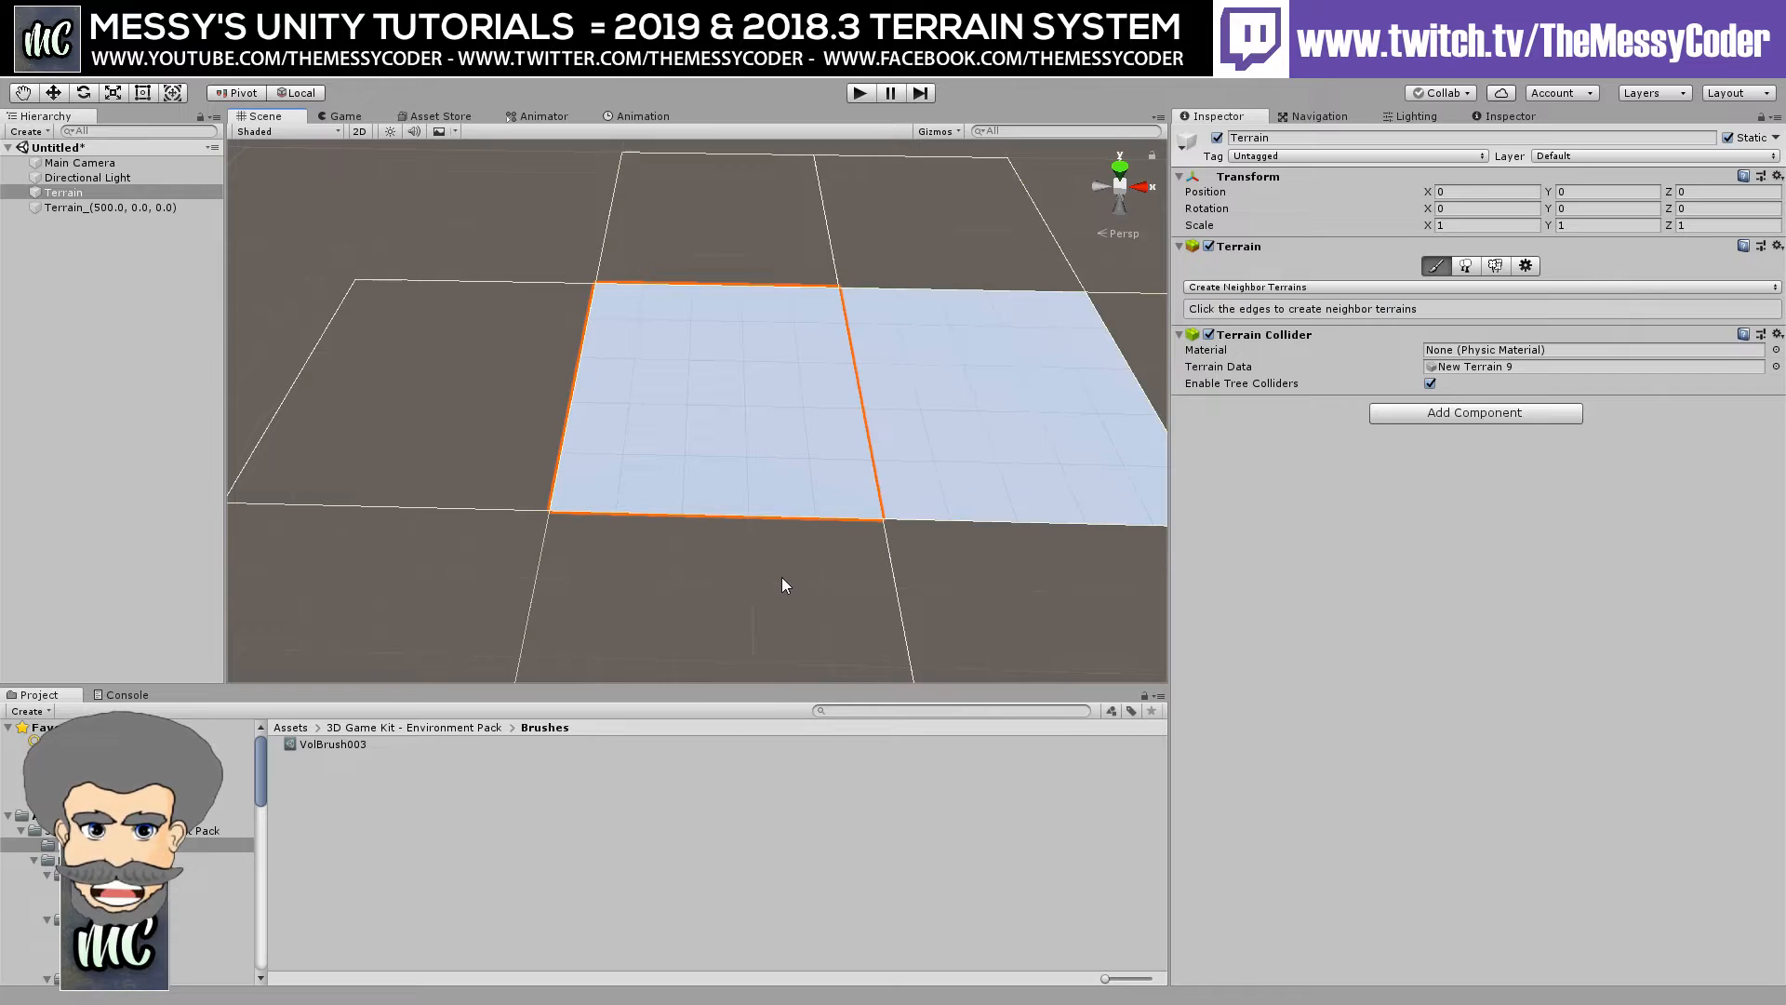
{"action": "left_click", "coordinate": [951, 575]}
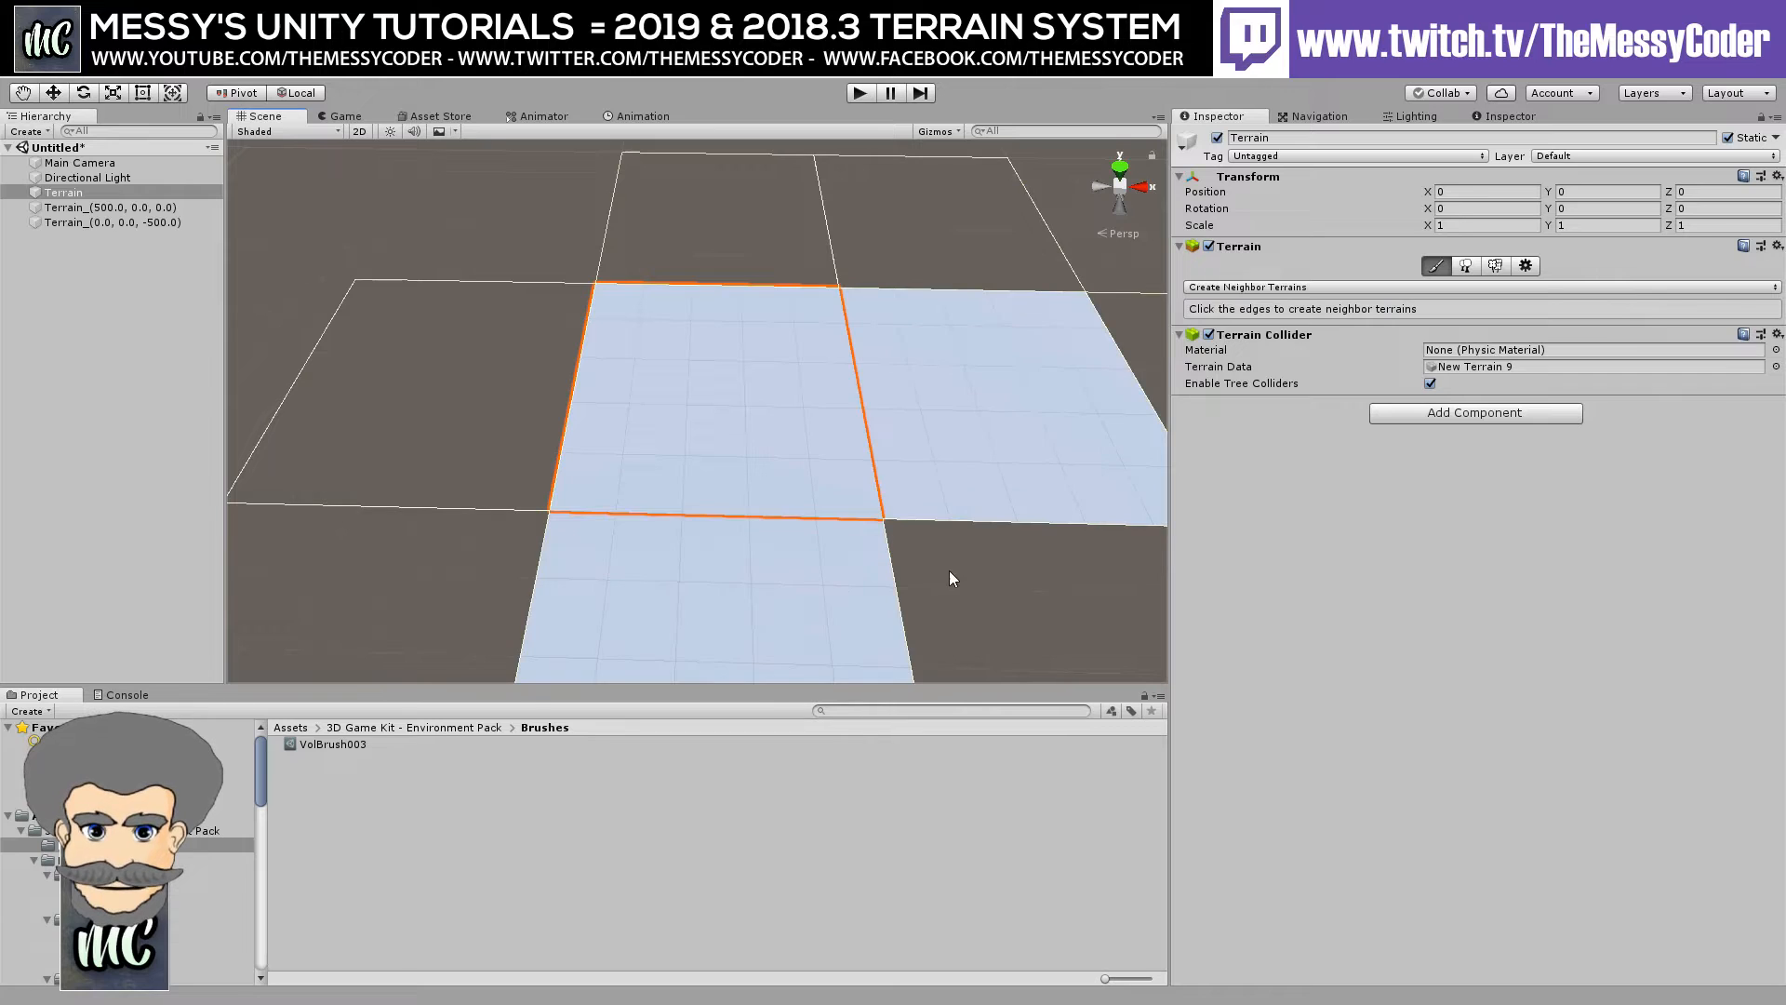
Return to the Stamp Terrain tool and stamp VolBrush003 where the four terrain tiles meet, then inspect the result across the seams.
{"action": "left_click", "coordinate": [1274, 286]}
{"action": "left_click", "coordinate": [1235, 409]}
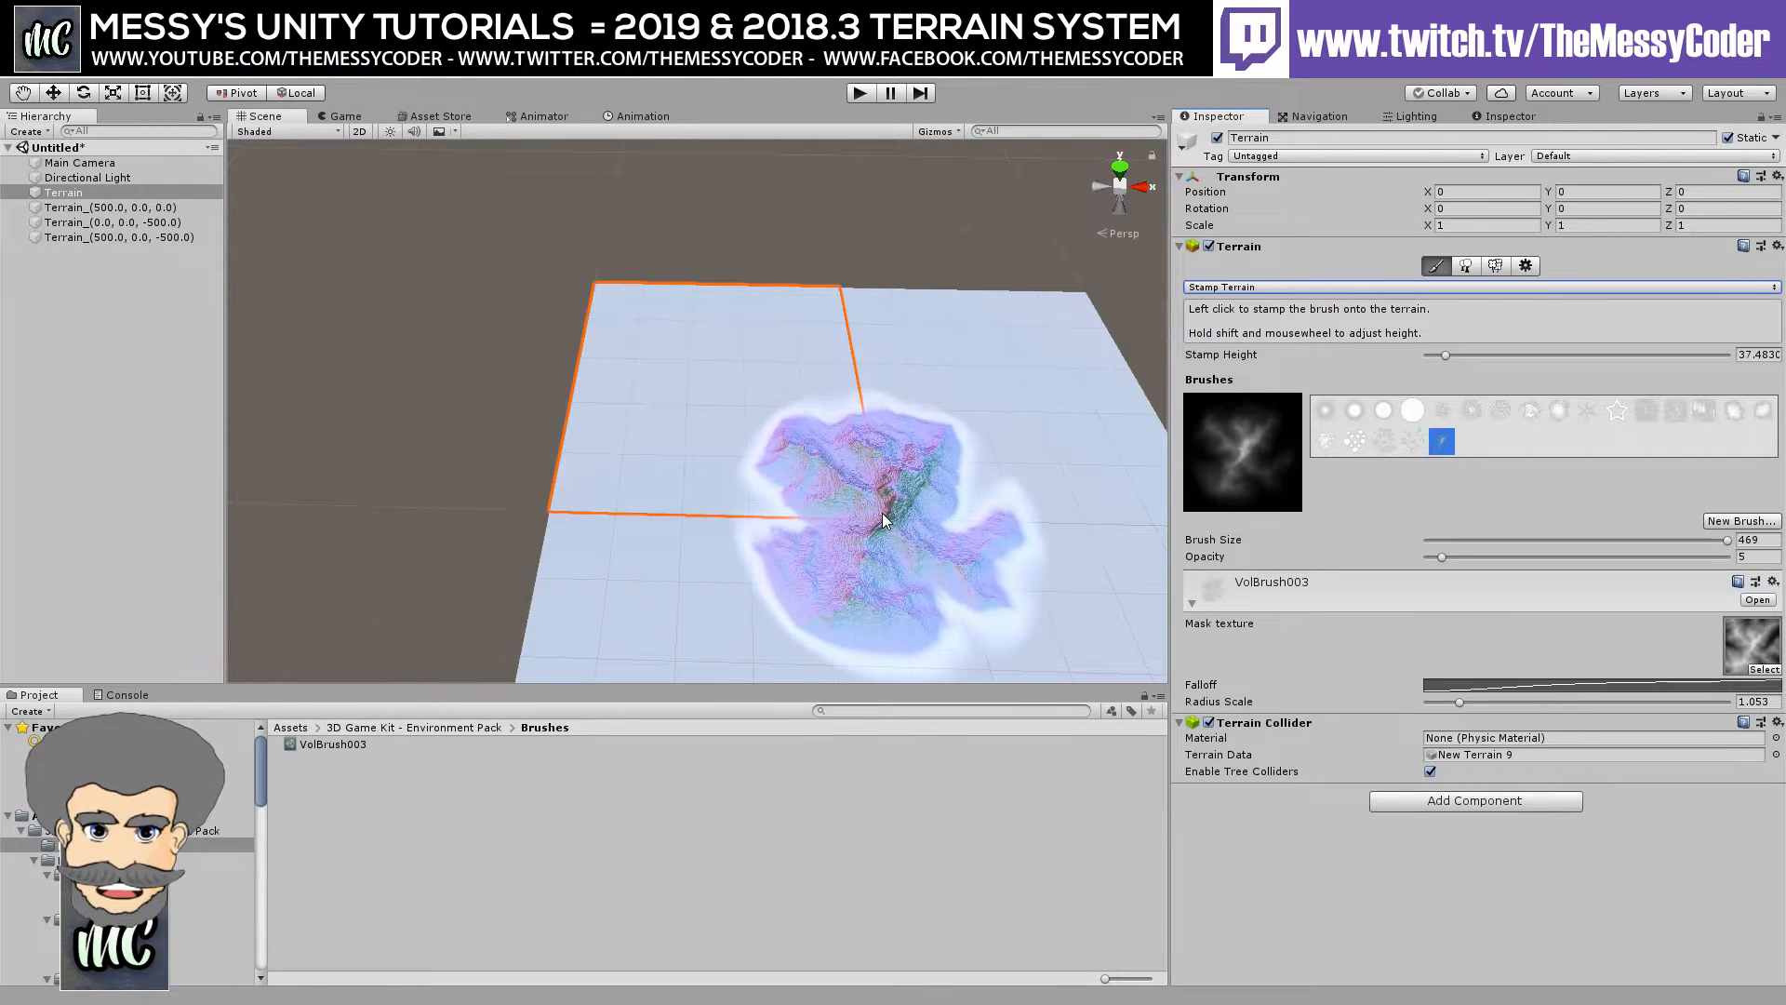
{"action": "left_click", "coordinate": [883, 519]}
{"action": "middle_click_drag", "start_coordinate": [604, 437], "coordinate": [377, 279]}
{"action": "scroll", "coordinate": [699, 472], "scroll_direction": "up", "scroll_amount": 1}
{"action": "scroll", "coordinate": [699, 472], "scroll_direction": "up", "scroll_amount": 4}
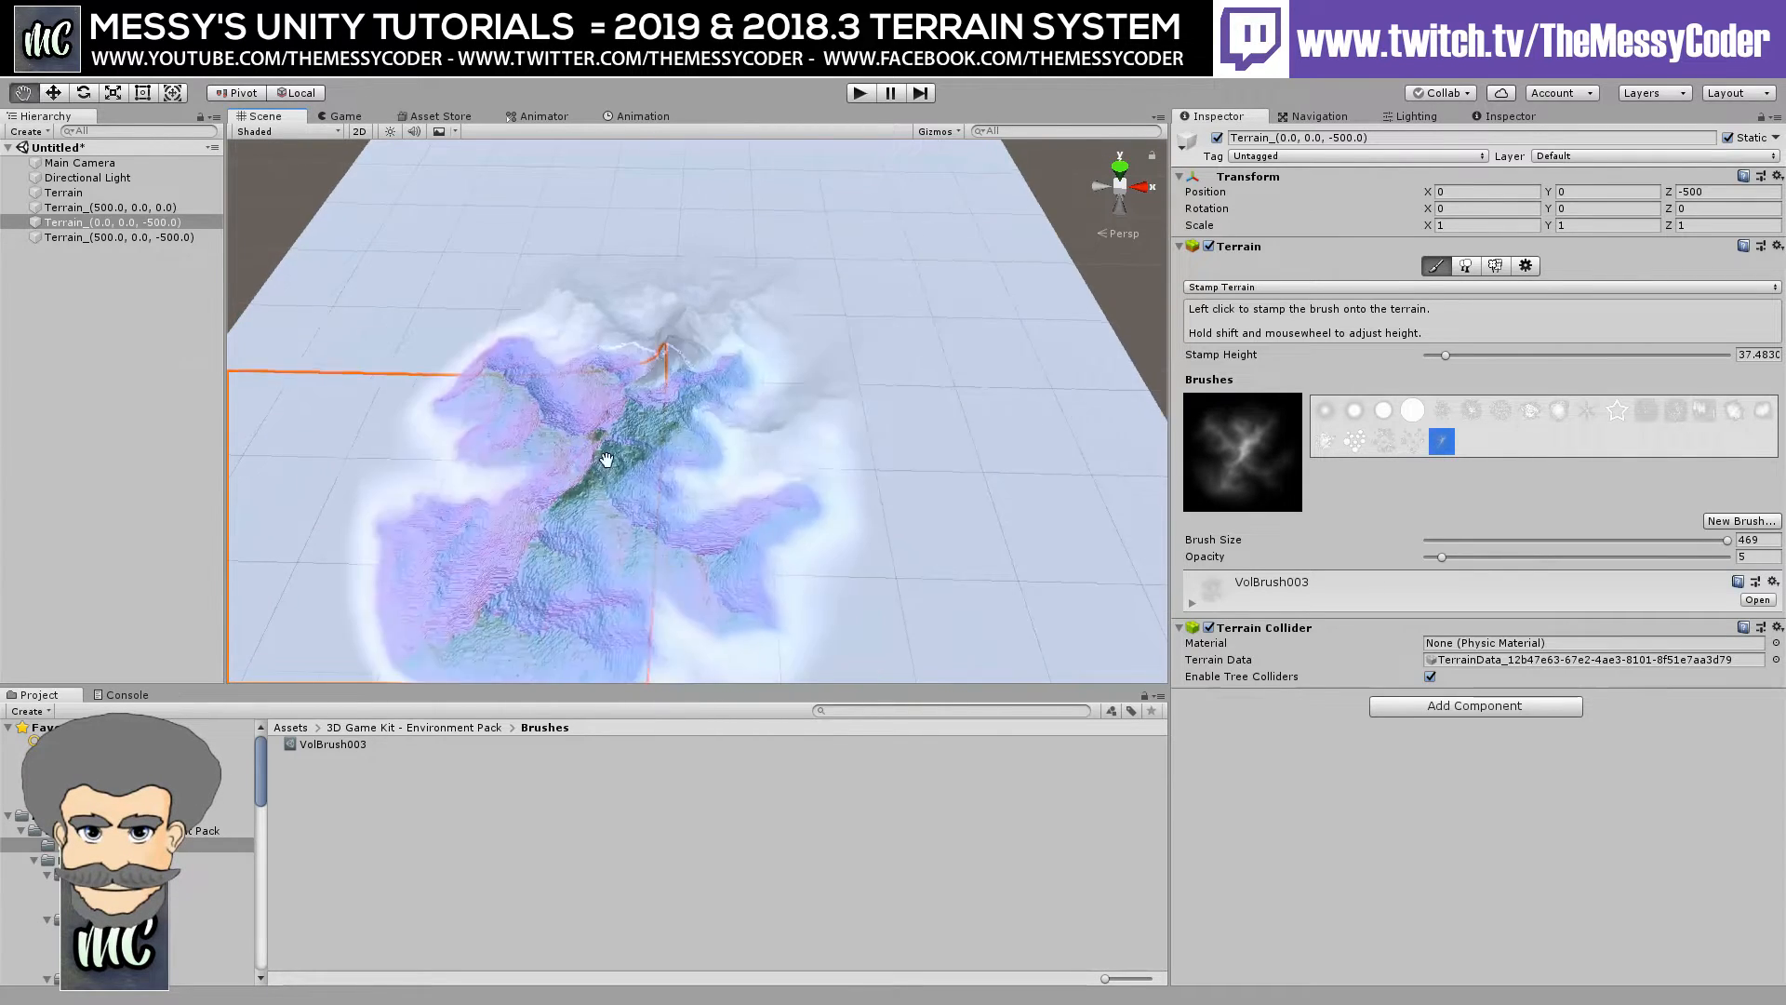
{"action": "middle_click_drag", "start_coordinate": [510, 514], "coordinate": [642, 462]}
{"action": "scroll", "coordinate": [640, 465], "scroll_direction": "down", "scroll_amount": 6}
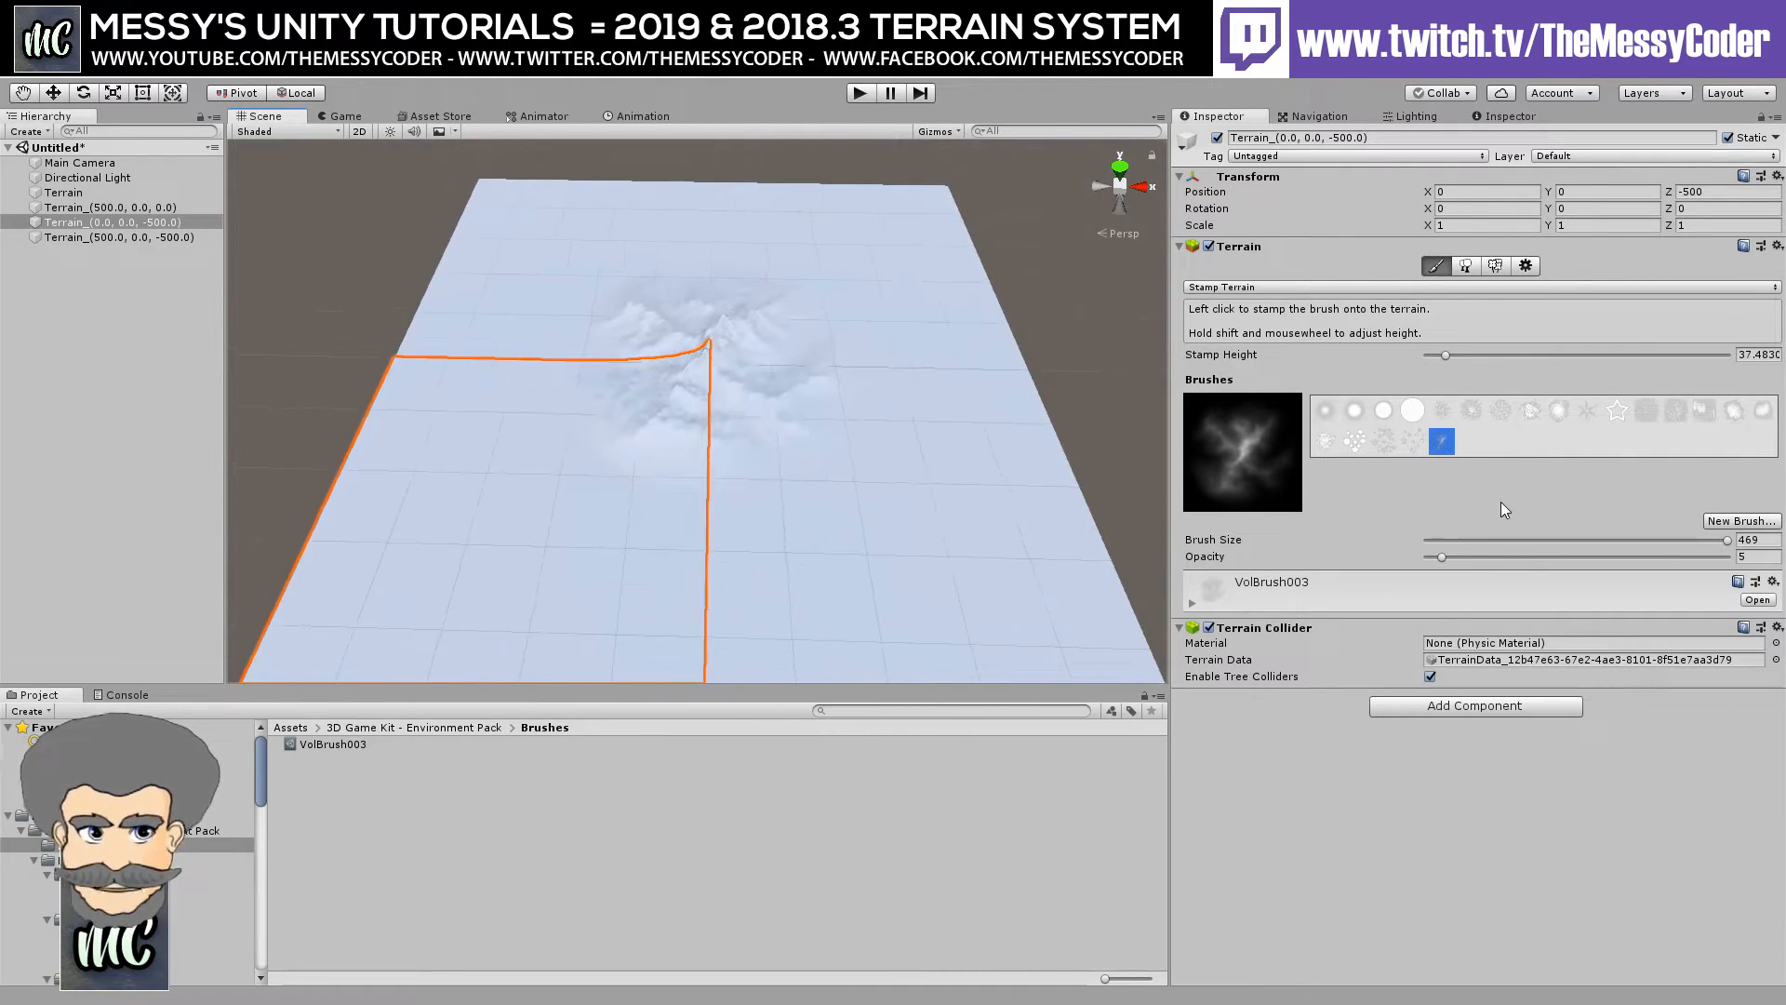
Create a new terrain brush from the Vol2Volcanoes006 texture, searching for "vol".
{"action": "left_click", "coordinate": [1730, 520]}
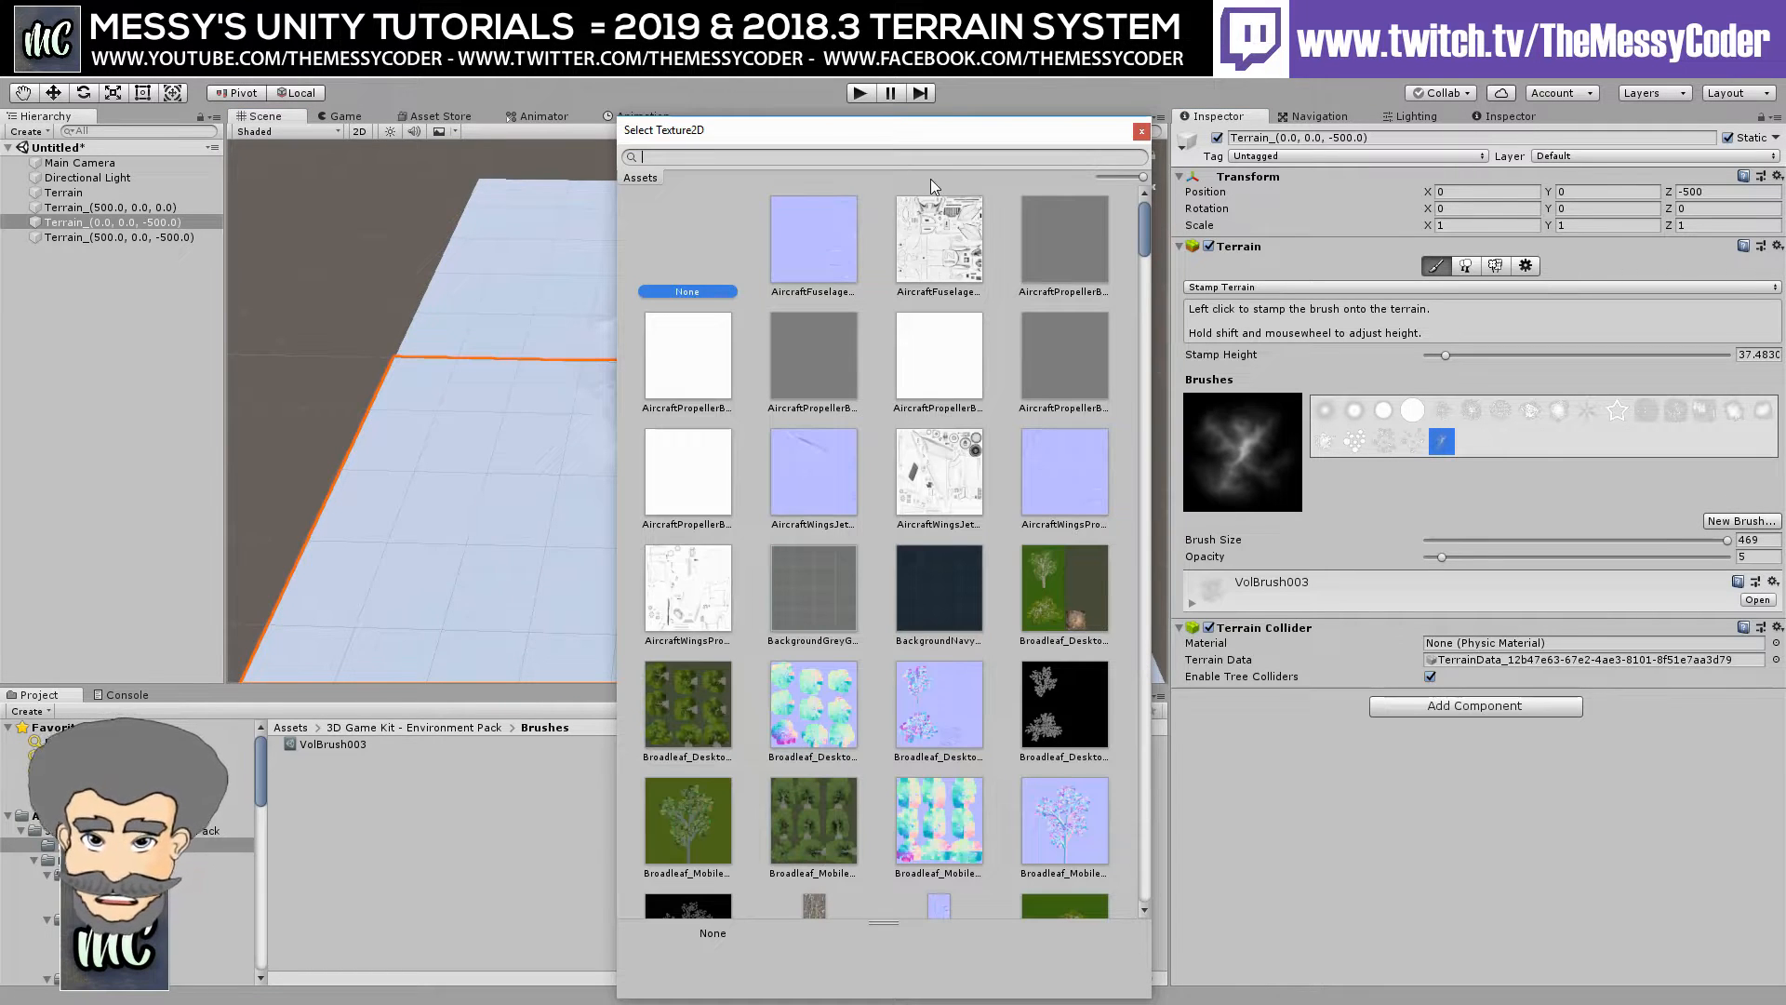
{"action": "type", "text": "vol"}
{"action": "left_click", "coordinate": [795, 359]}
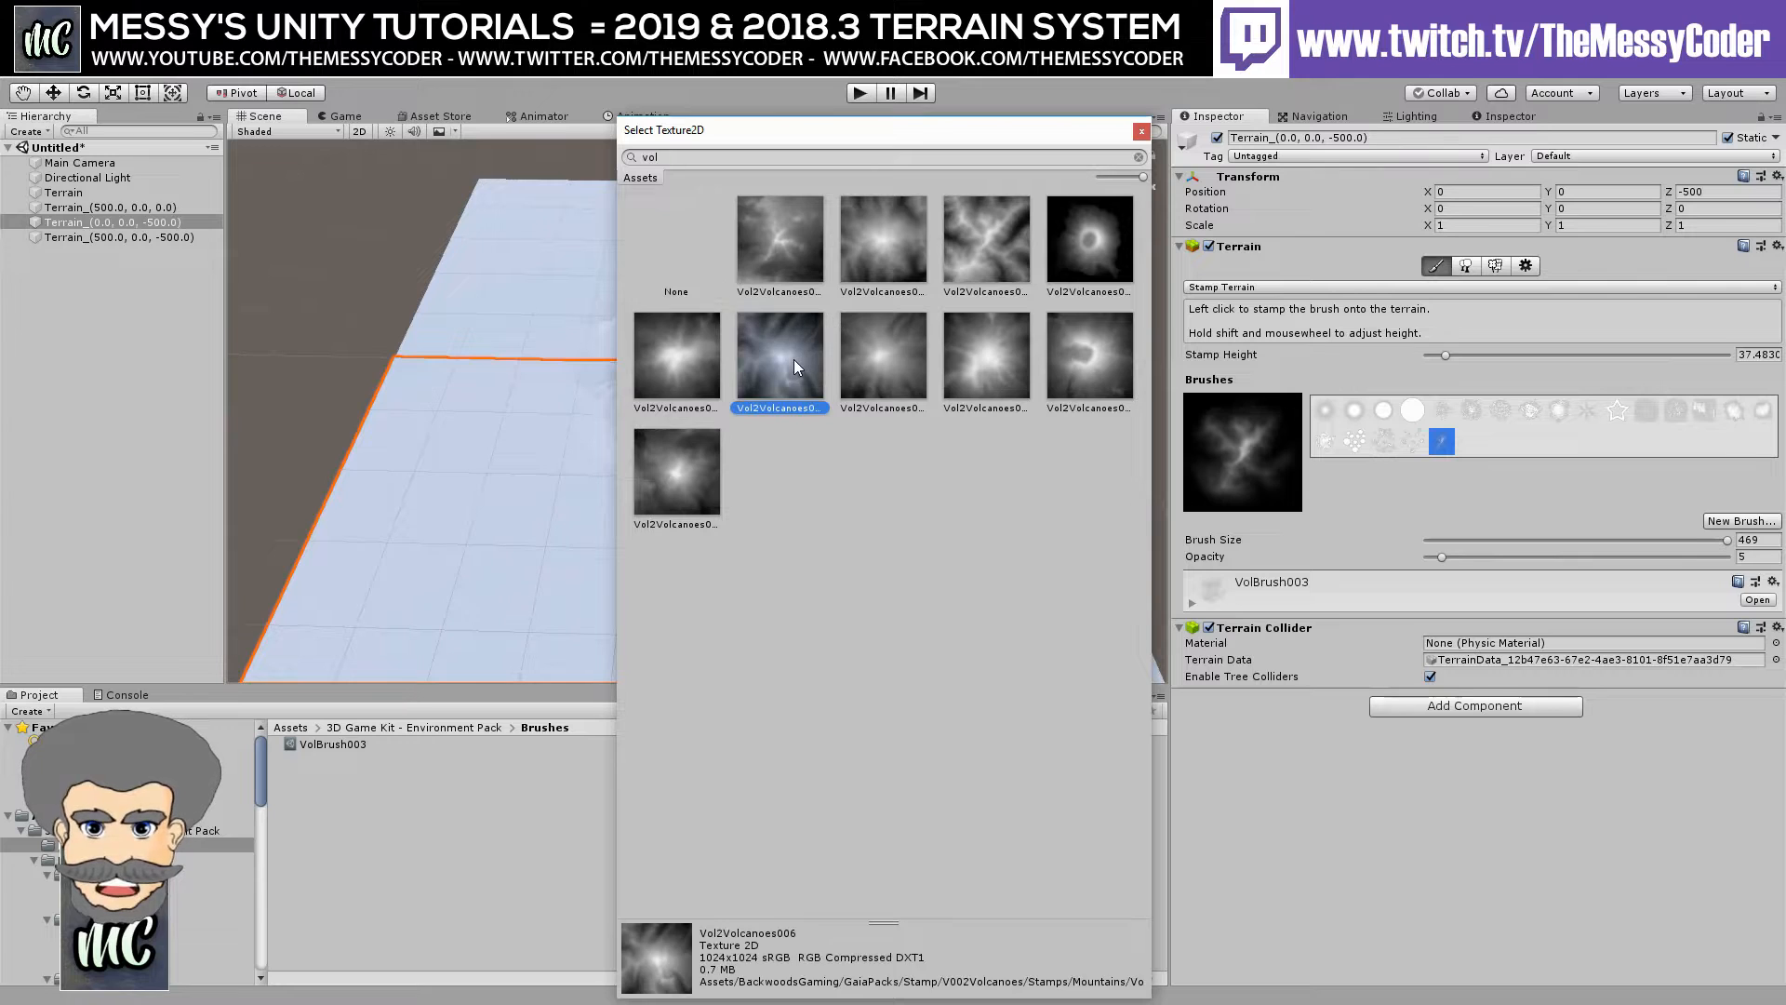
{"action": "left_click", "coordinate": [795, 359]}
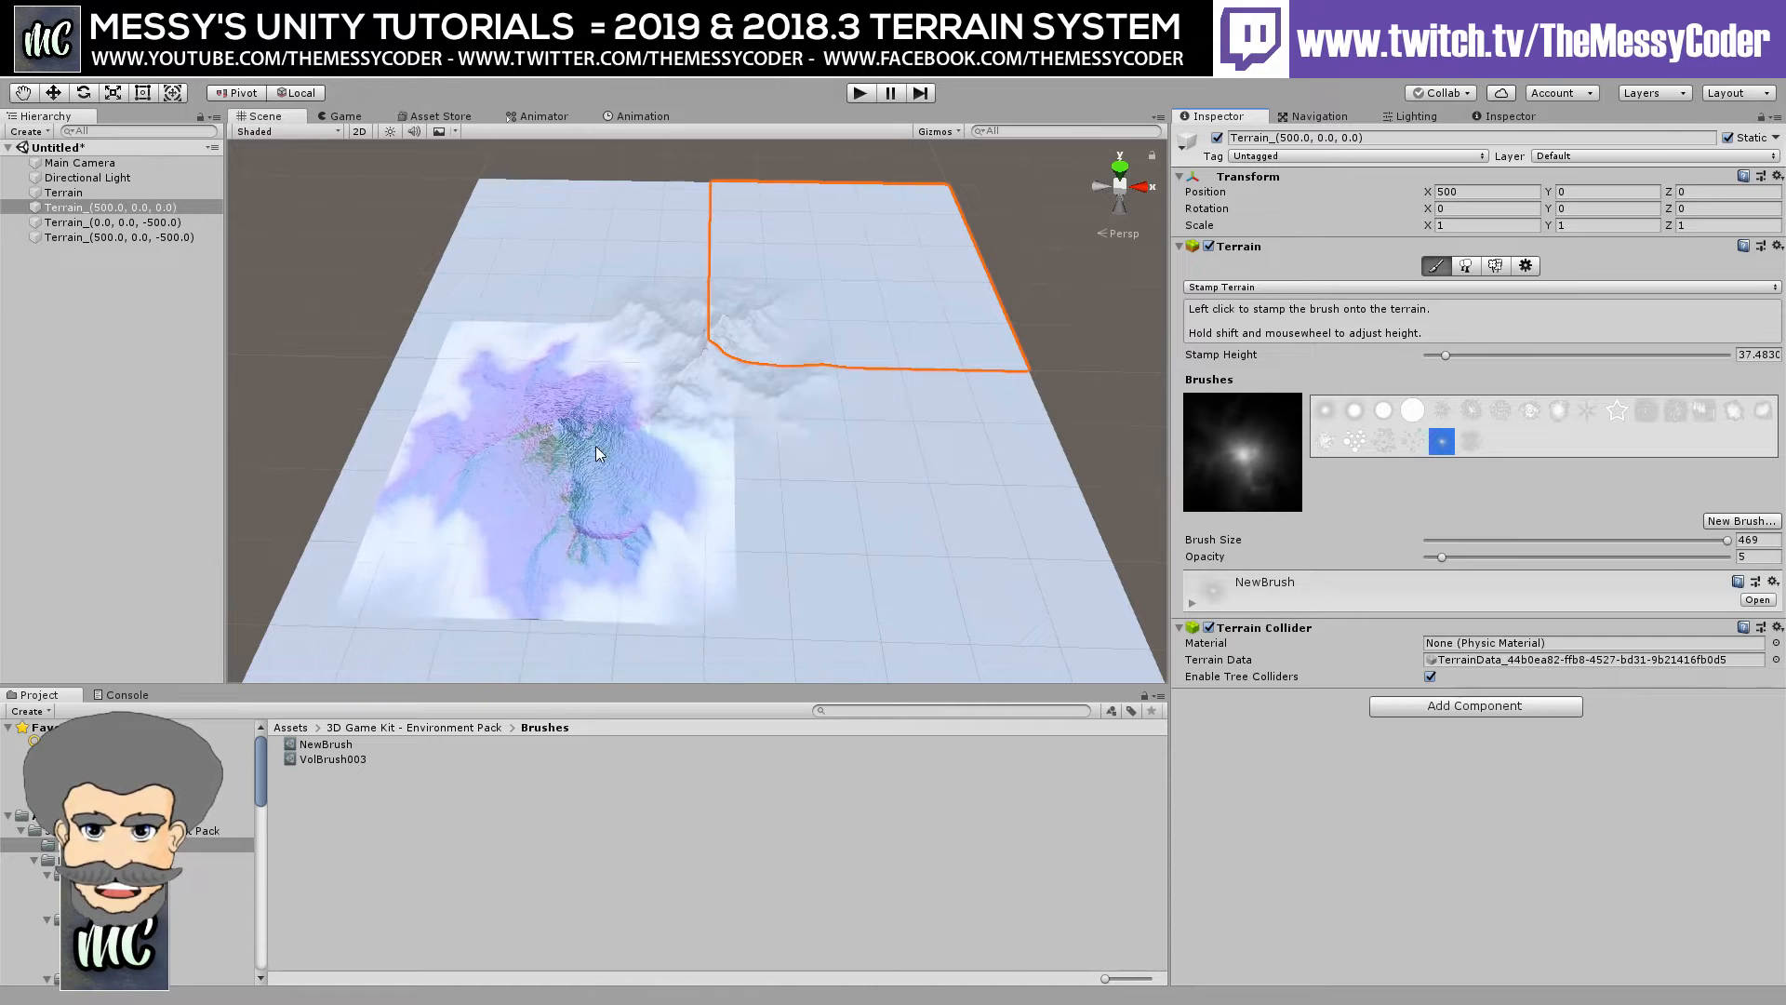
Set the brush Opacity to 100, try a NewBrush stamp on the Terrain_(0.0, 0.0, -500.0) tile and undo it.
{"action": "left_click", "coordinate": [1635, 557]}
{"action": "left_click_drag", "start_coordinate": [1646, 556], "coordinate": [1730, 556]}
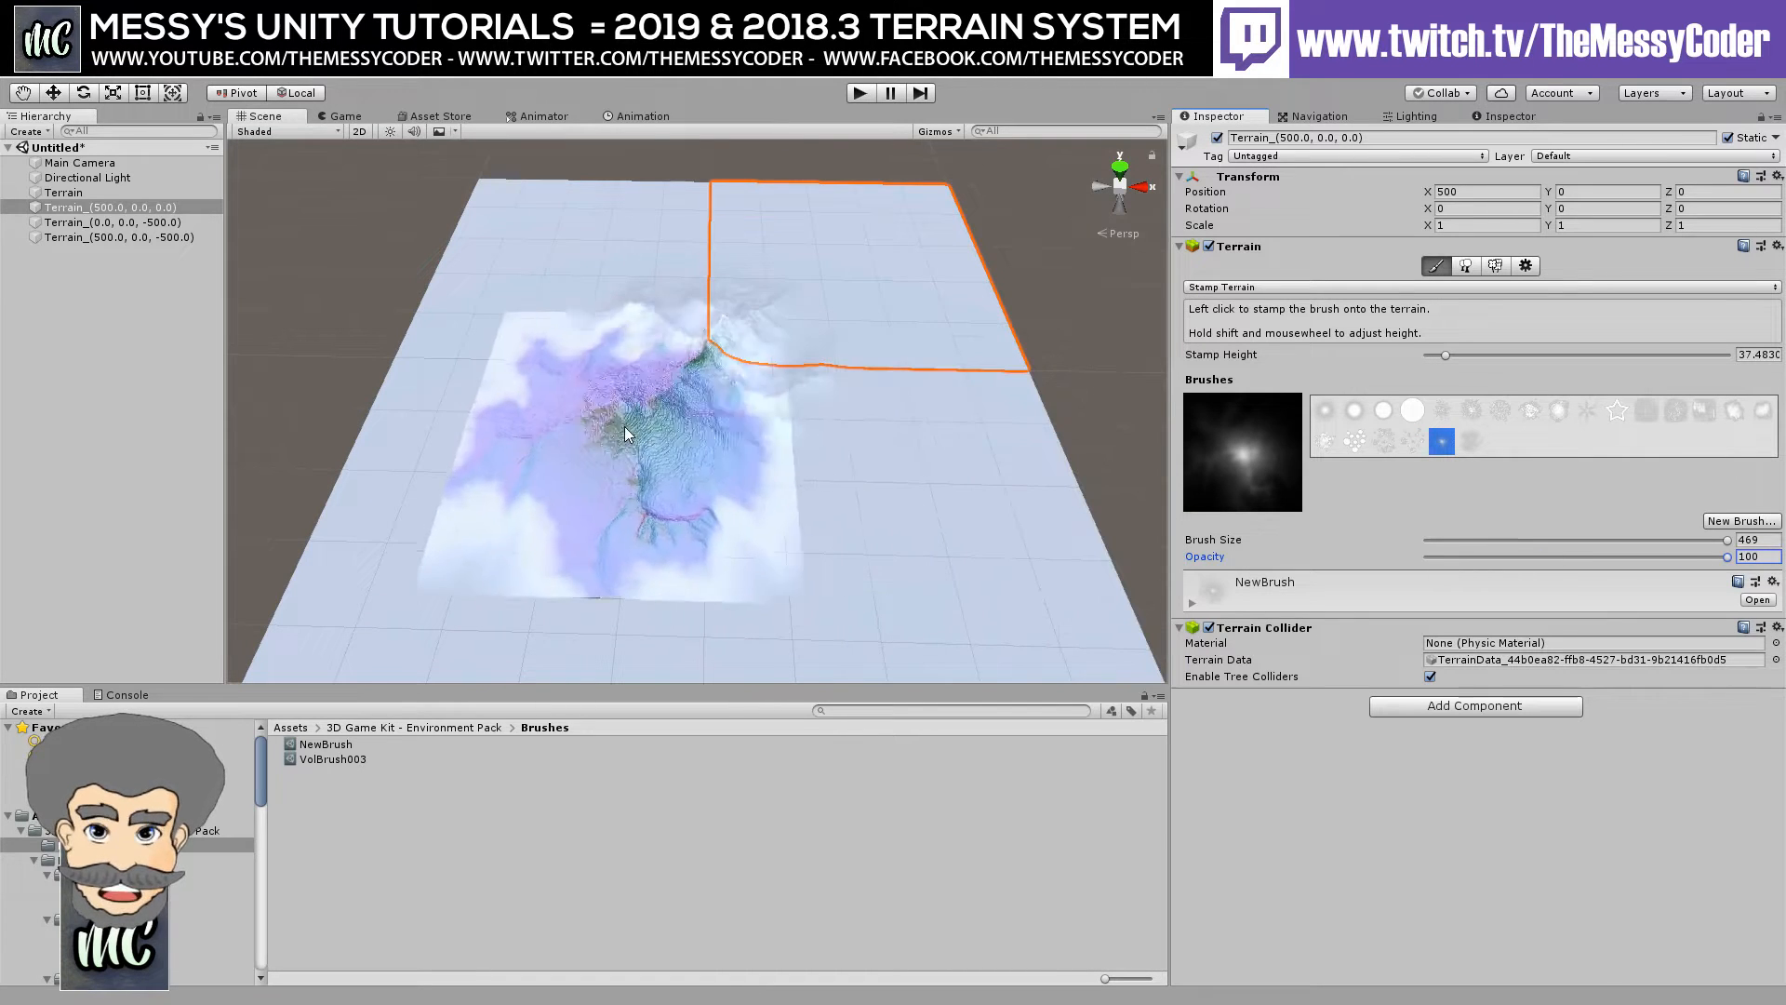
{"action": "left_click", "coordinate": [540, 423]}
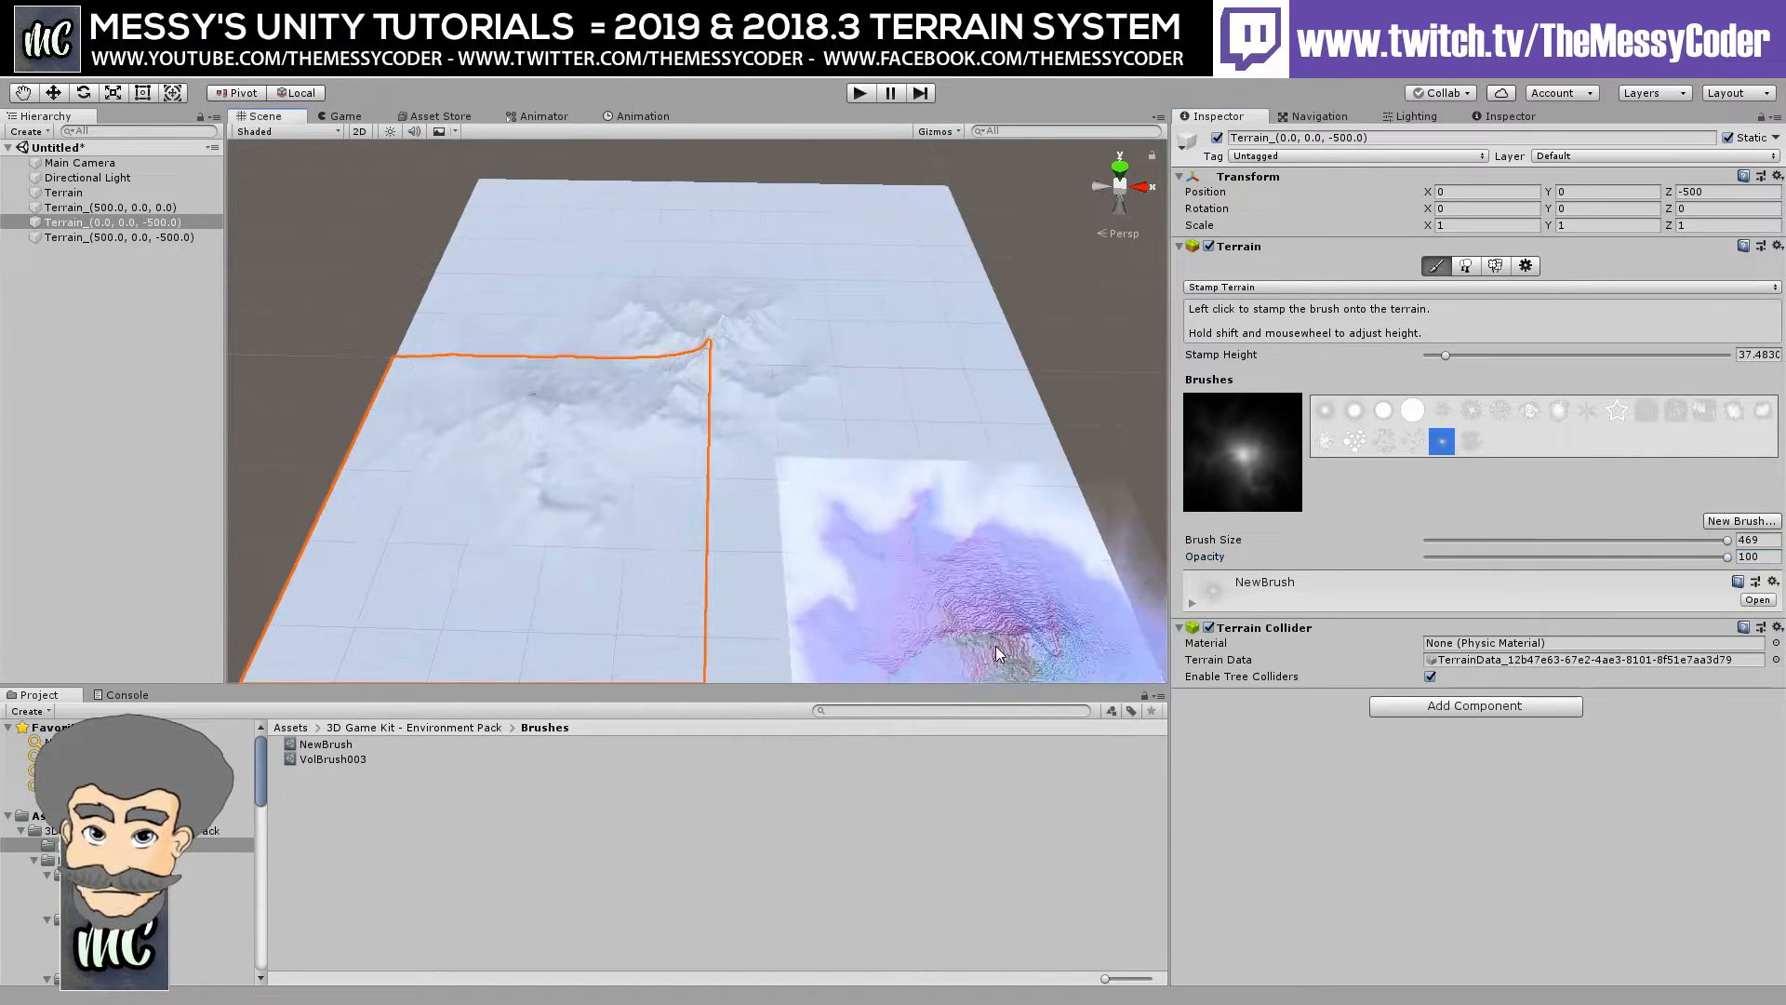
{"action": "scroll", "coordinate": [930, 502], "scroll_direction": "up", "scroll_amount": 4}
{"action": "left_click_drag", "start_coordinate": [907, 487], "coordinate": [700, 376], "text": "alt"}
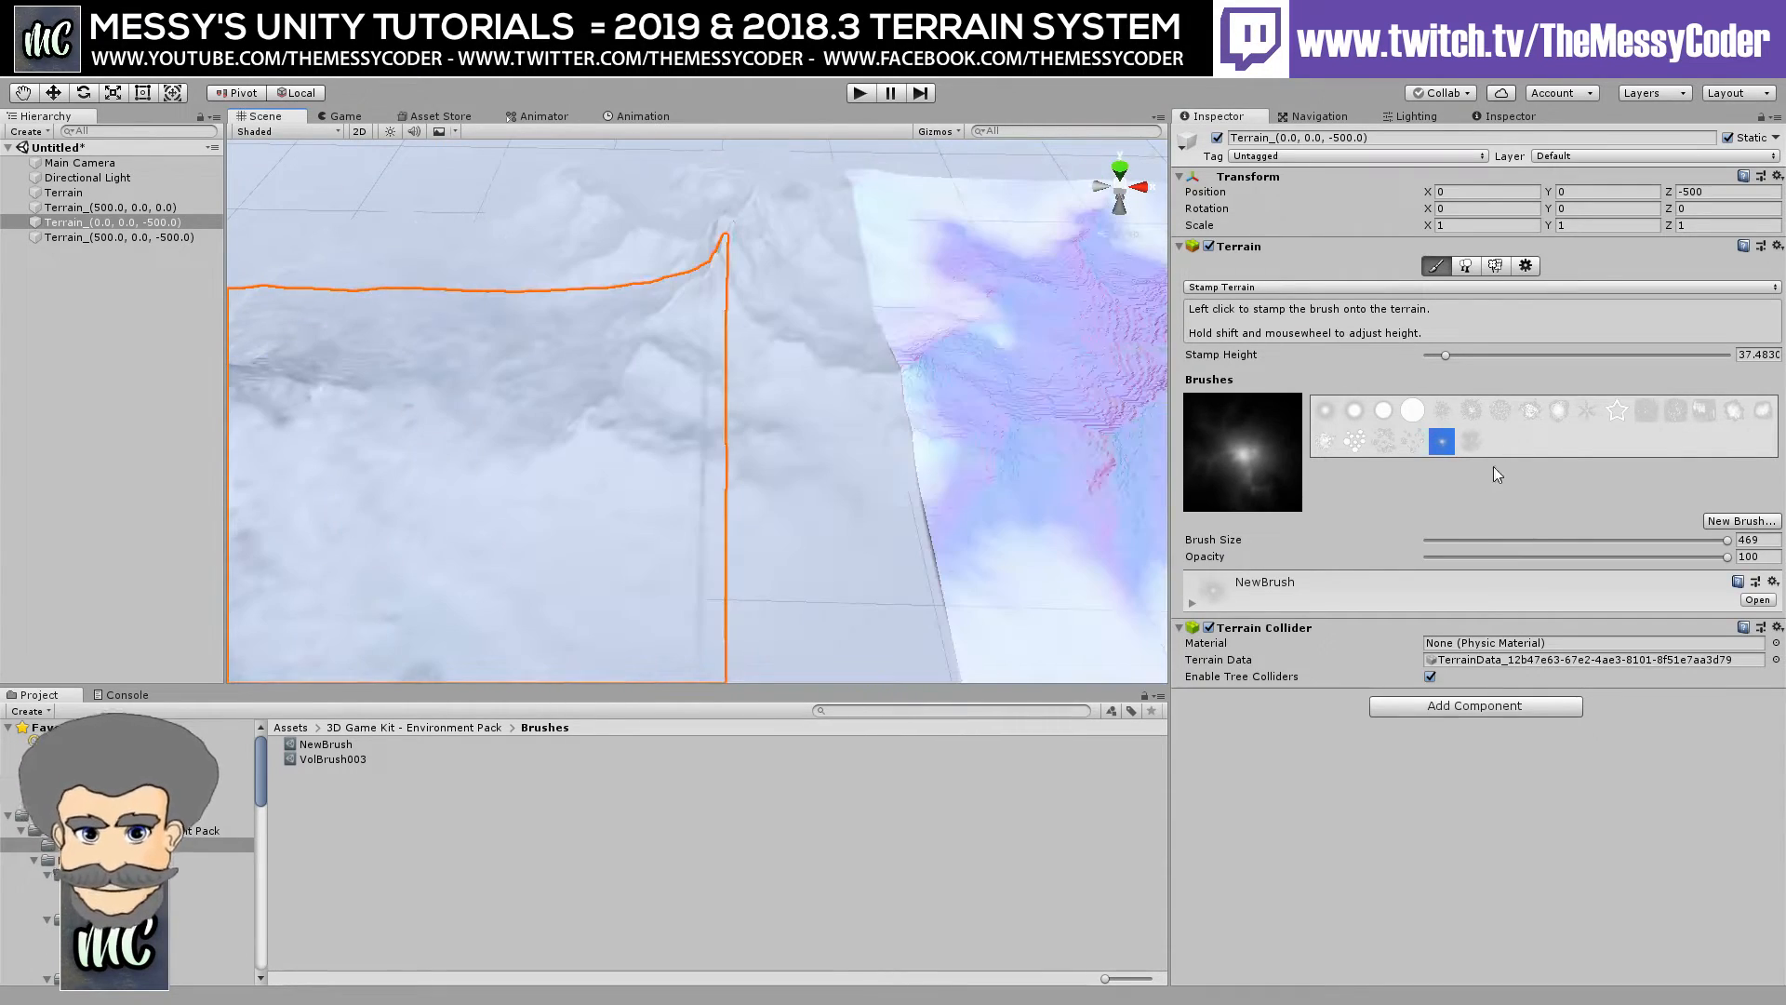
{"action": "key", "text": "ctrl+z"}
{"action": "key", "text": "ctrl+z"}
Set the brush Opacity to 0, try several NewBrush stamps on the Terrain_(0.0, 0.0, -500.0) tile and undo them.
{"action": "left_click_drag", "start_coordinate": [1554, 558], "coordinate": [1380, 558]}
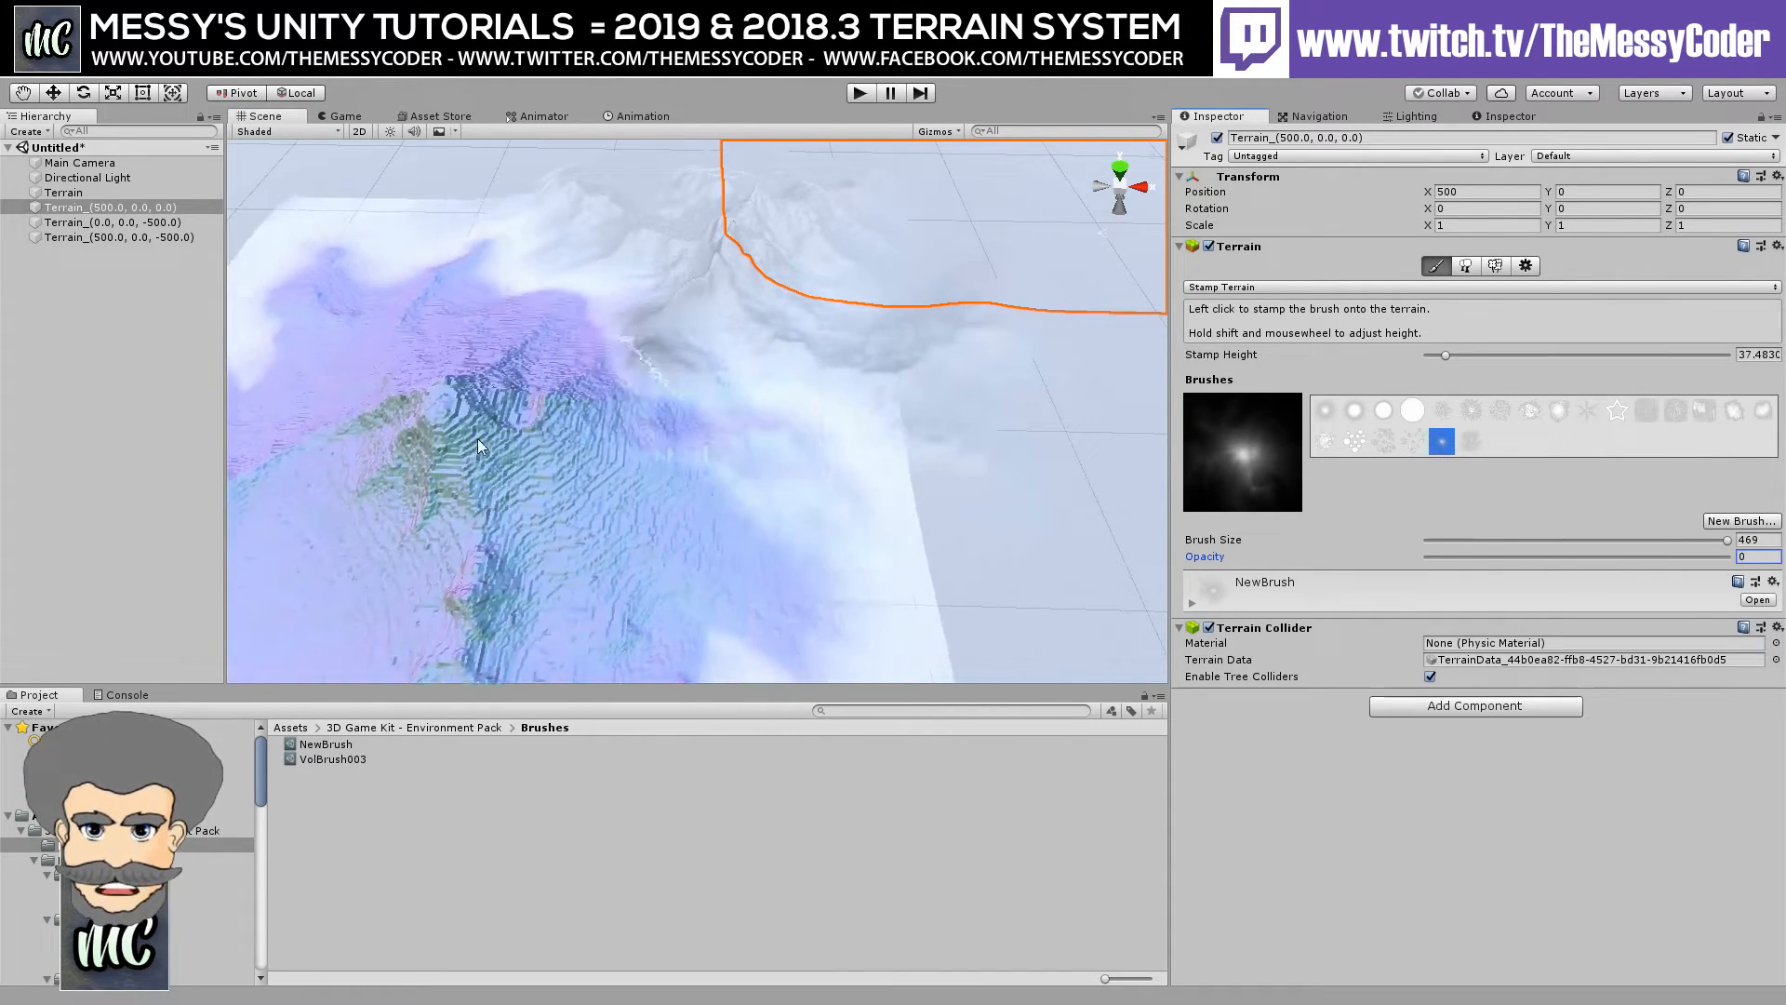
{"action": "left_click", "coordinate": [316, 429]}
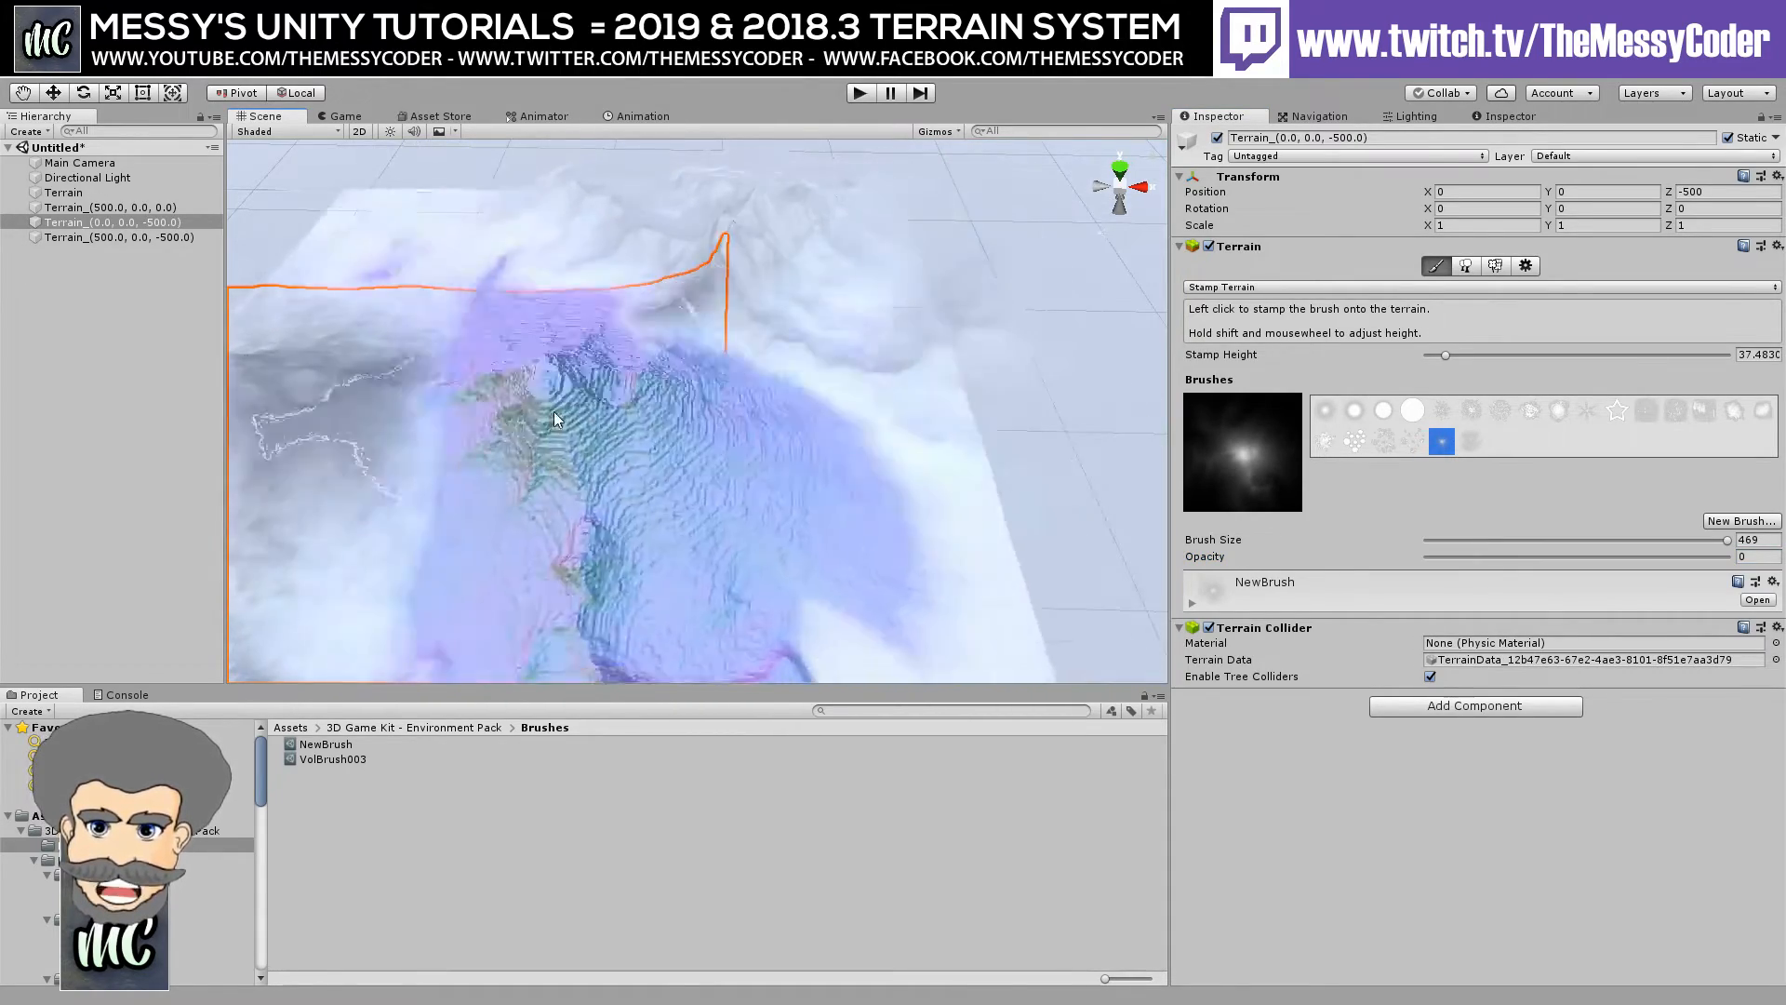
{"action": "left_click", "coordinate": [408, 415]}
{"action": "left_click", "coordinate": [555, 343]}
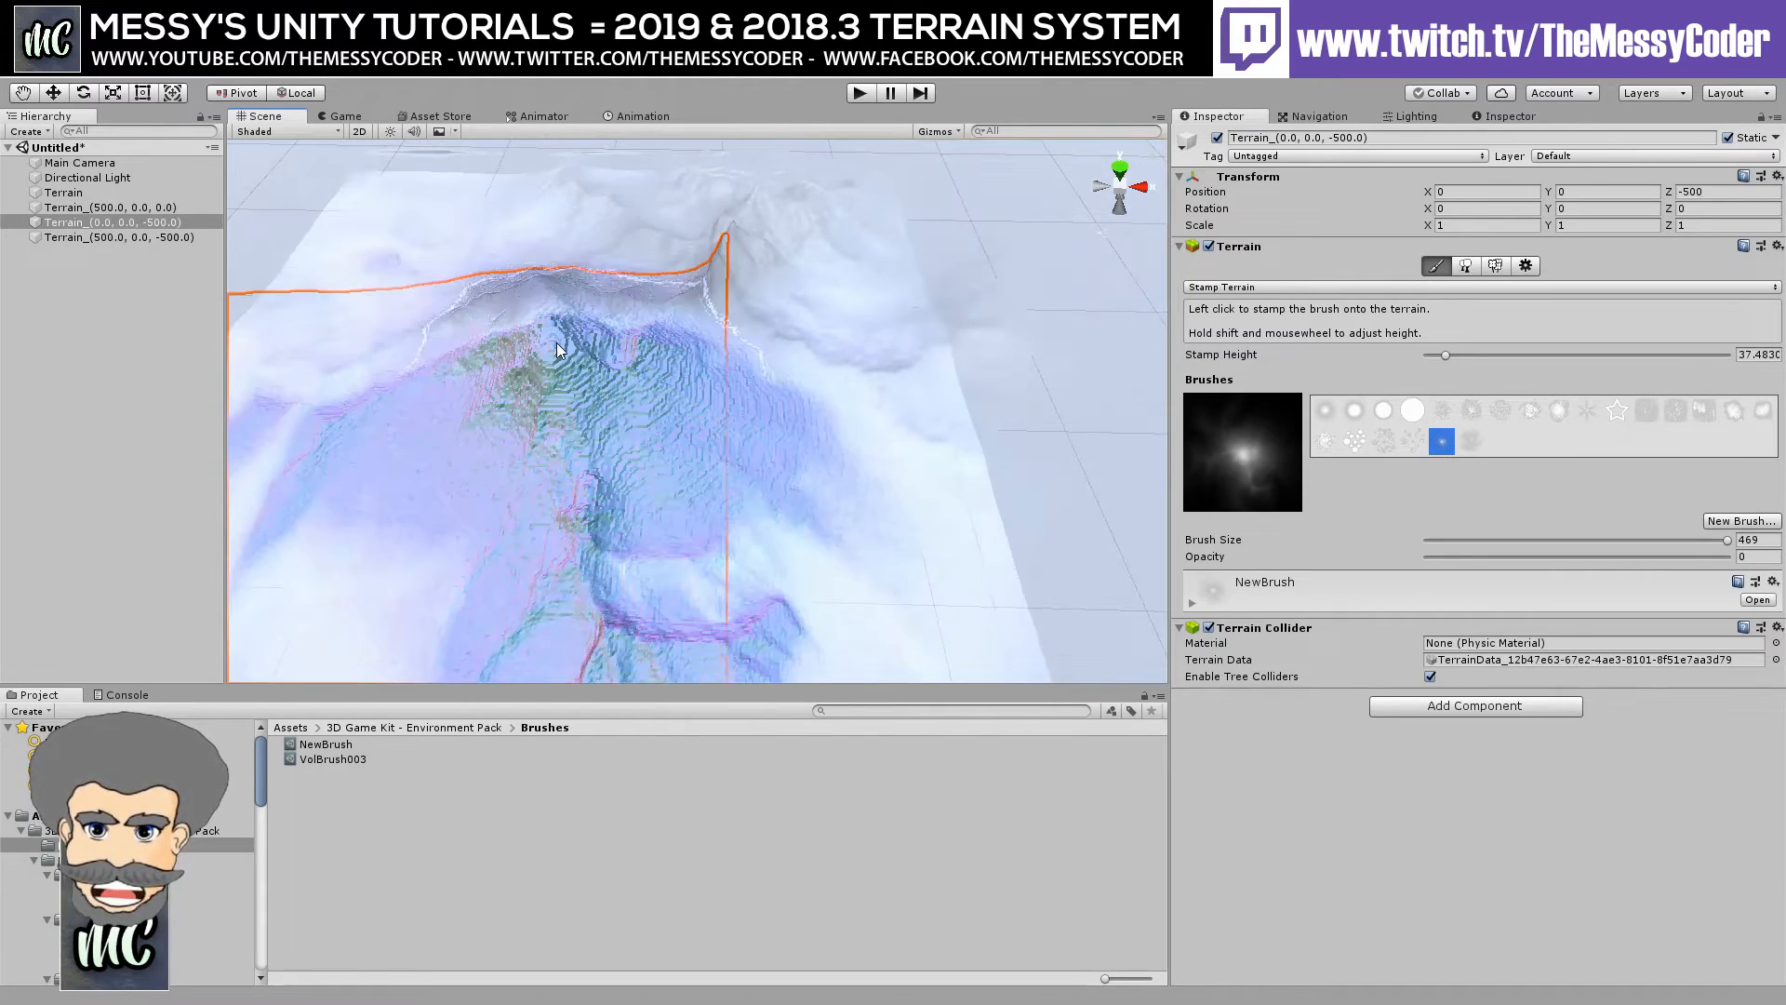
{"action": "key", "text": "ctrl+z"}
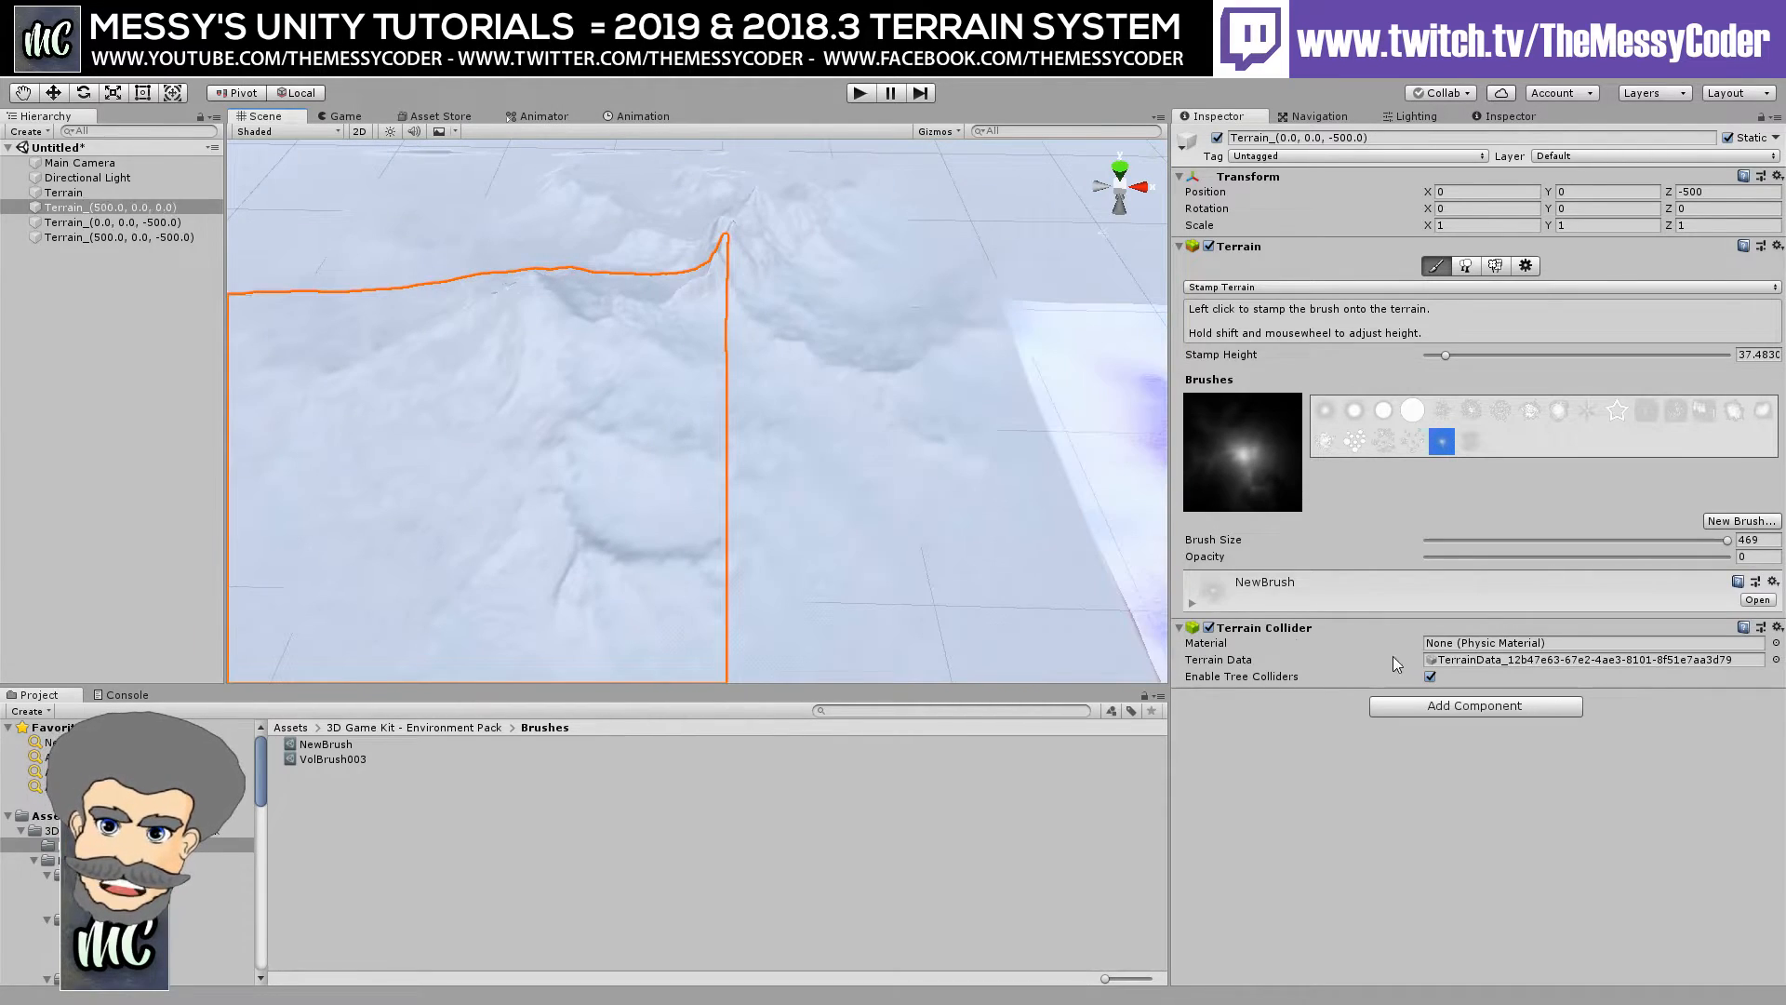
{"action": "scroll", "coordinate": [638, 592], "scroll_direction": "down", "scroll_amount": 5}
{"action": "scroll", "coordinate": [638, 590], "scroll_direction": "down", "scroll_amount": 3}
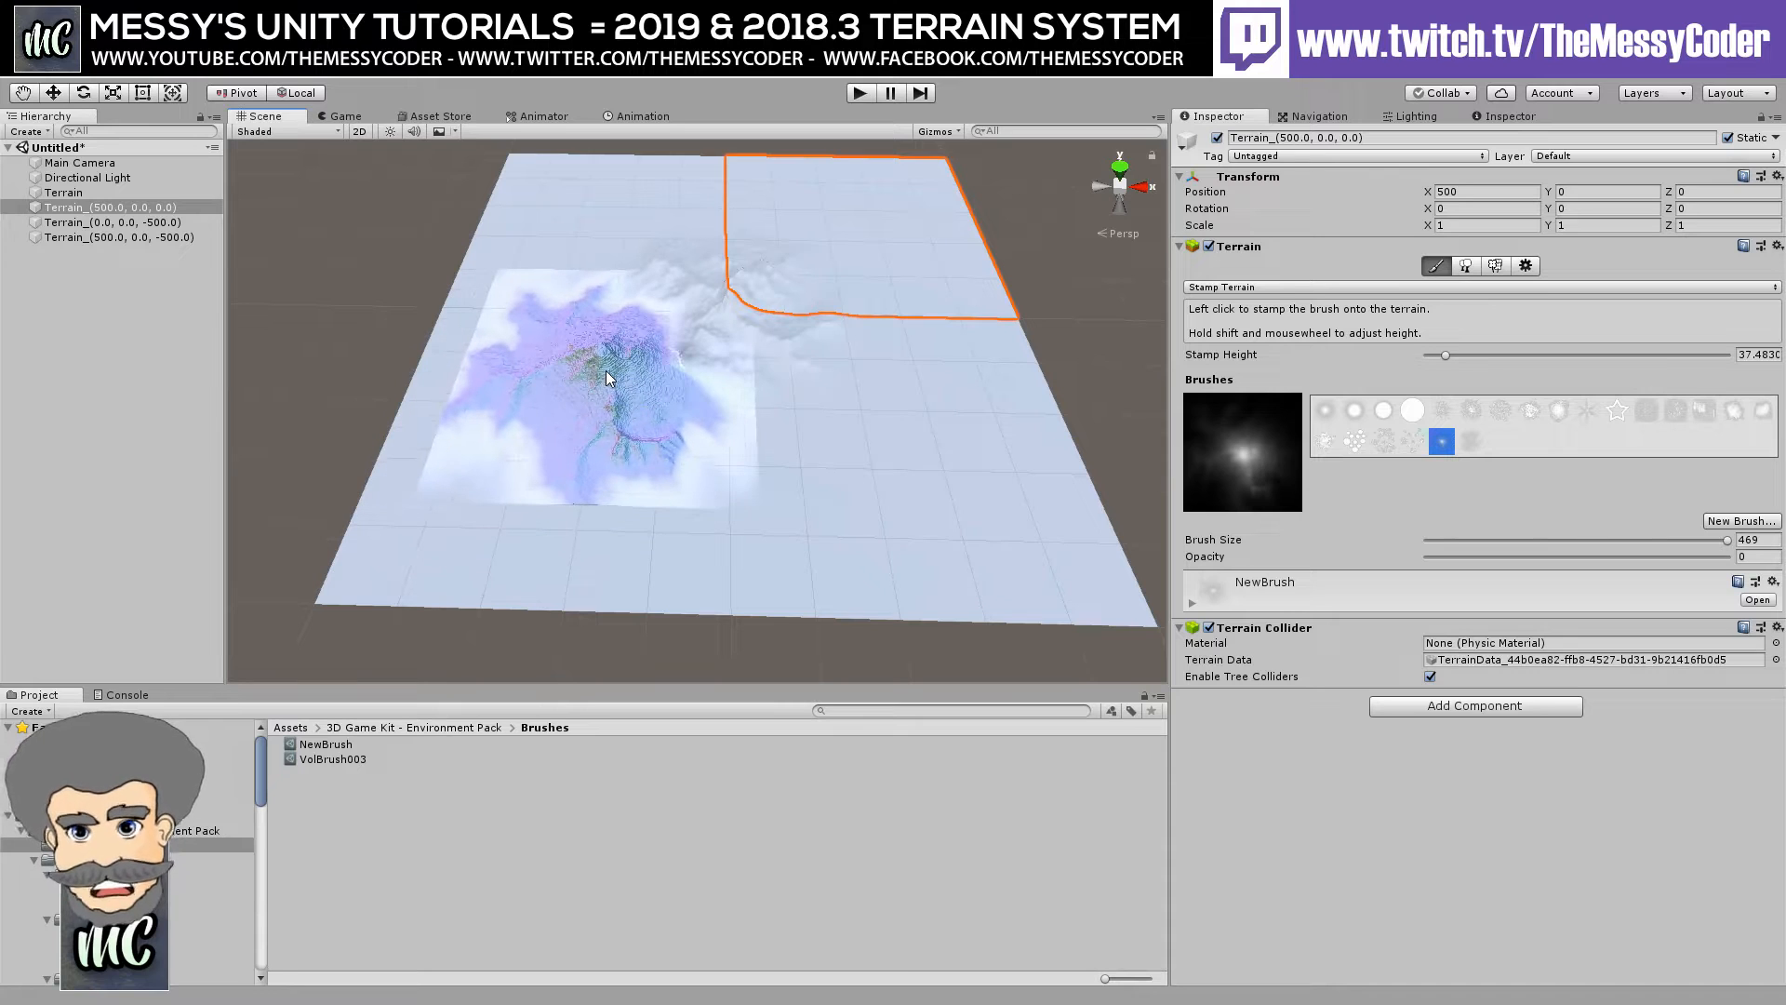
Stamp NewBrush on the Terrain_(0.0, 0.0, -500.0) tile, then set Opacity to 42 and stamp it on the Terrain_(500.0, 0.0, -500.0) tile.
{"action": "left_click", "coordinate": [605, 371]}
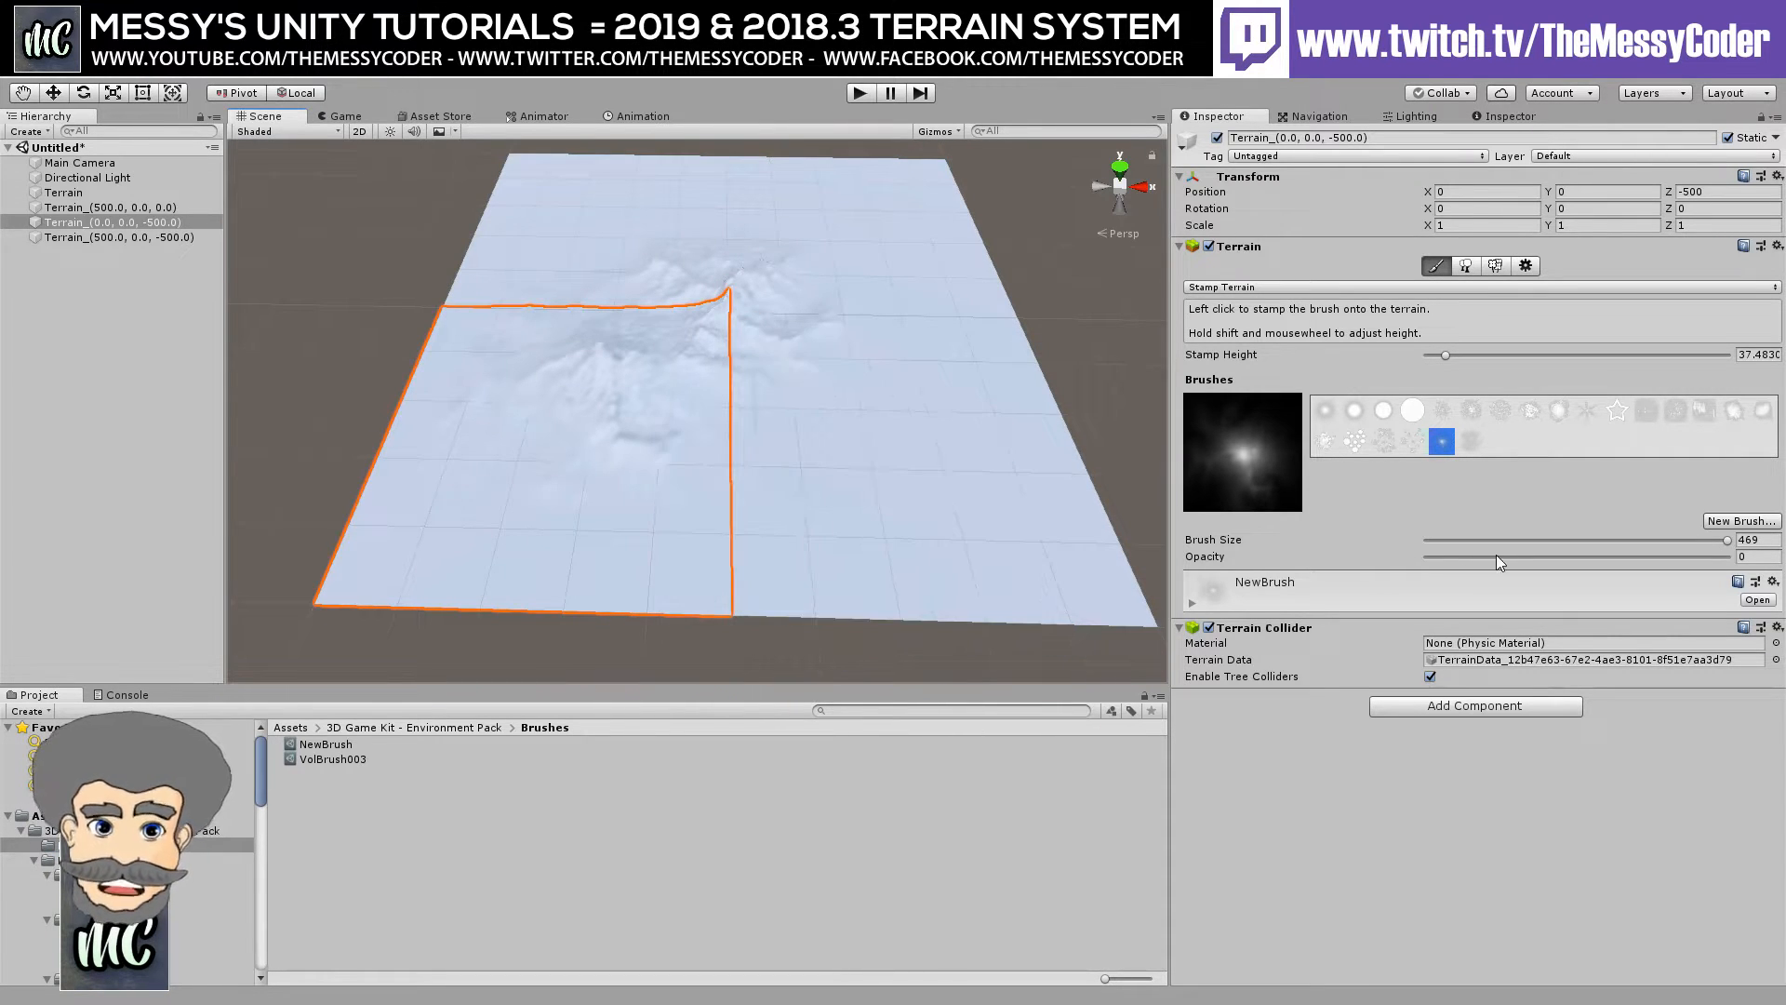
{"action": "left_click_drag", "start_coordinate": [1502, 556], "coordinate": [1511, 558]}
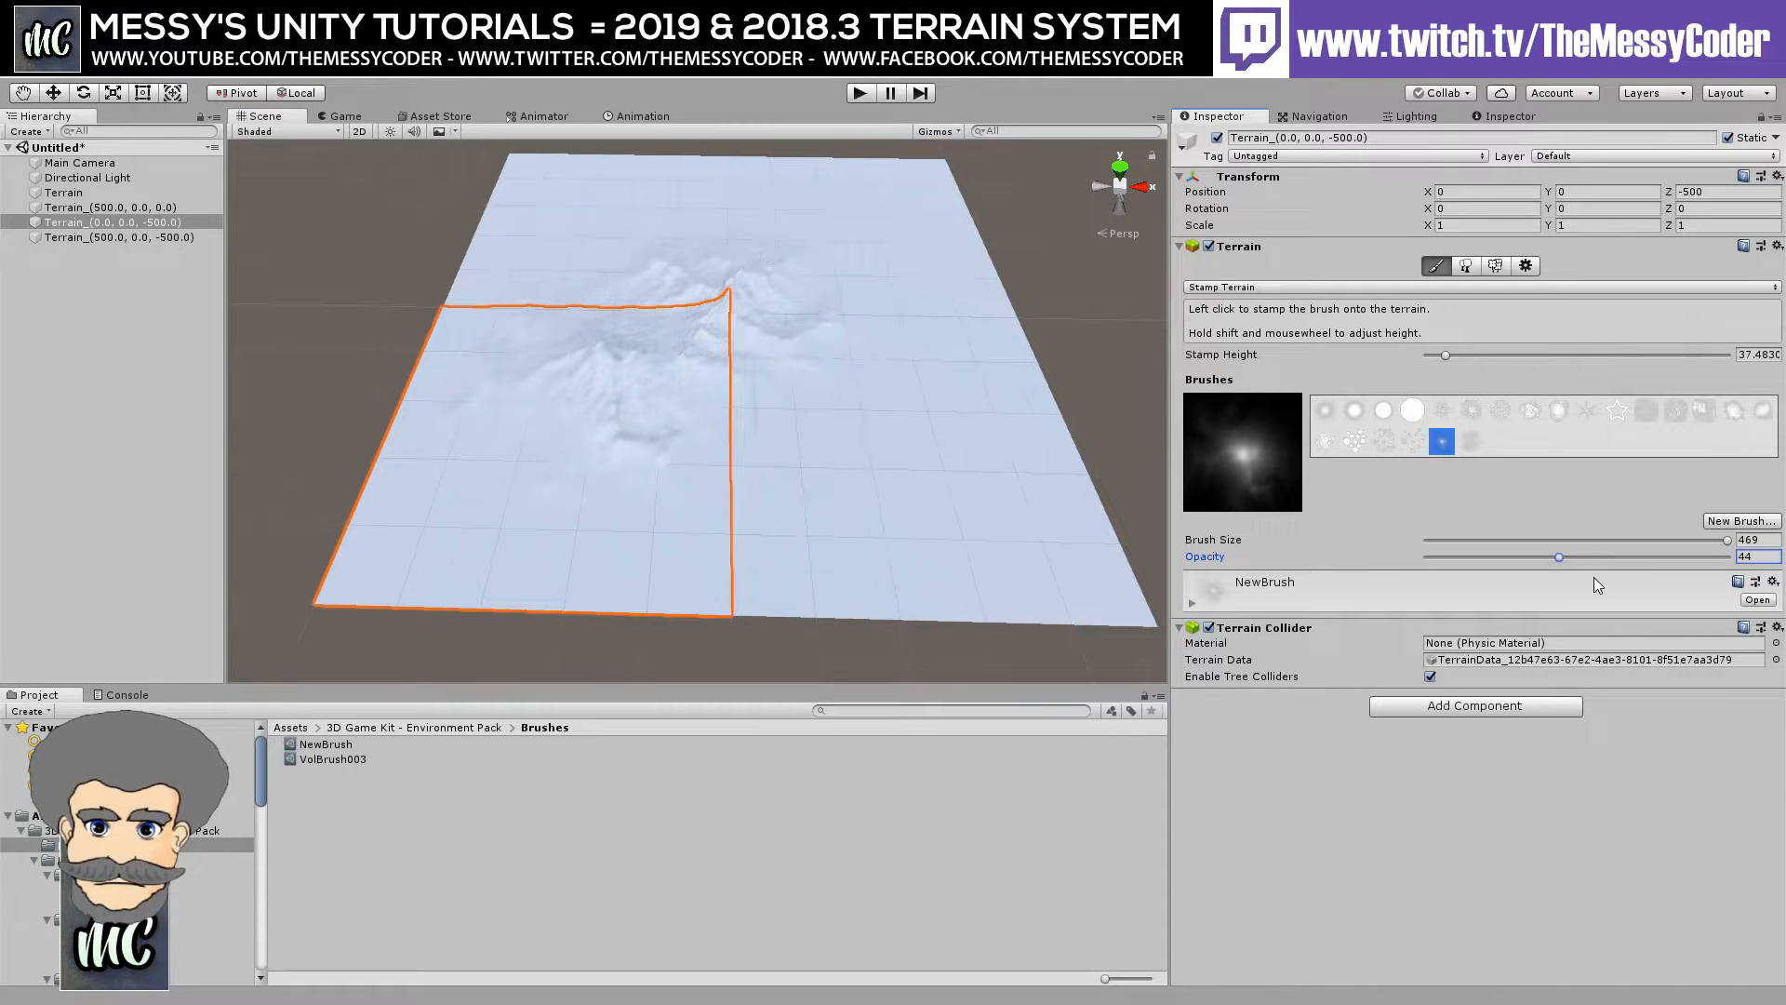
{"action": "left_click", "coordinate": [1552, 557]}
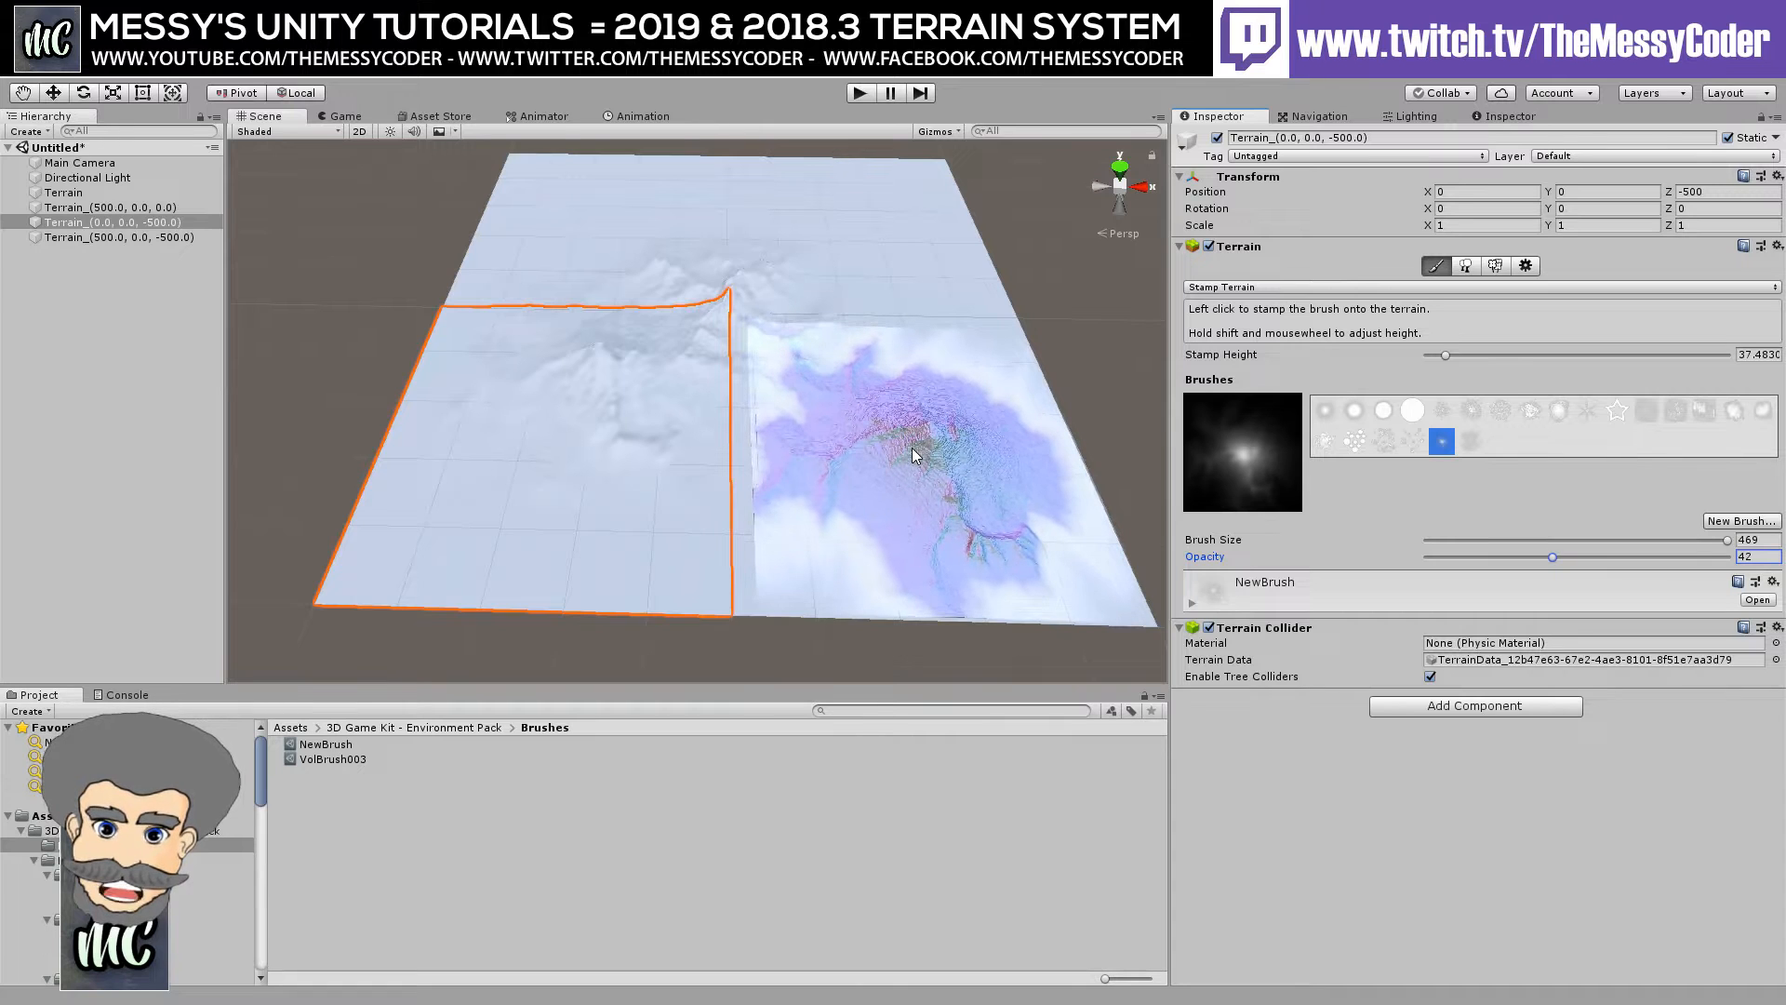
{"action": "left_click", "coordinate": [912, 452]}
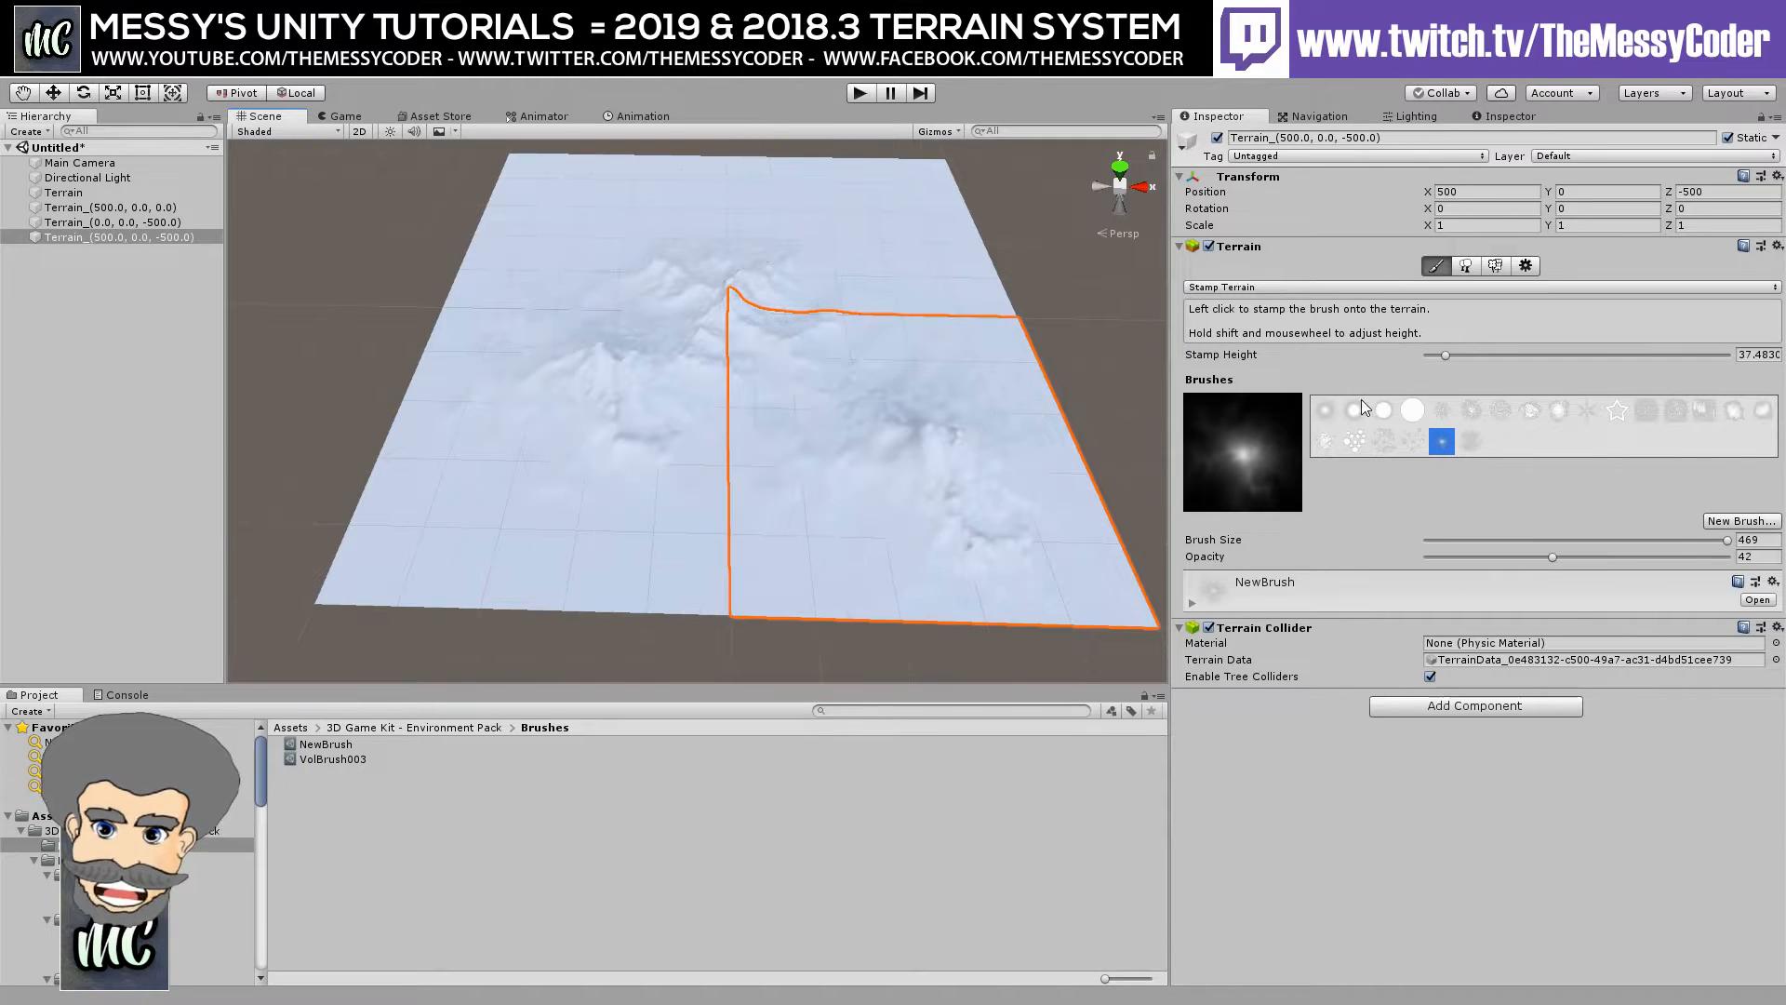
Switch to the Smooth Height tool with Brush Size 141 and Opacity 100, and smooth the area between the two newly stamped mountains.
{"action": "left_click", "coordinate": [1226, 288]}
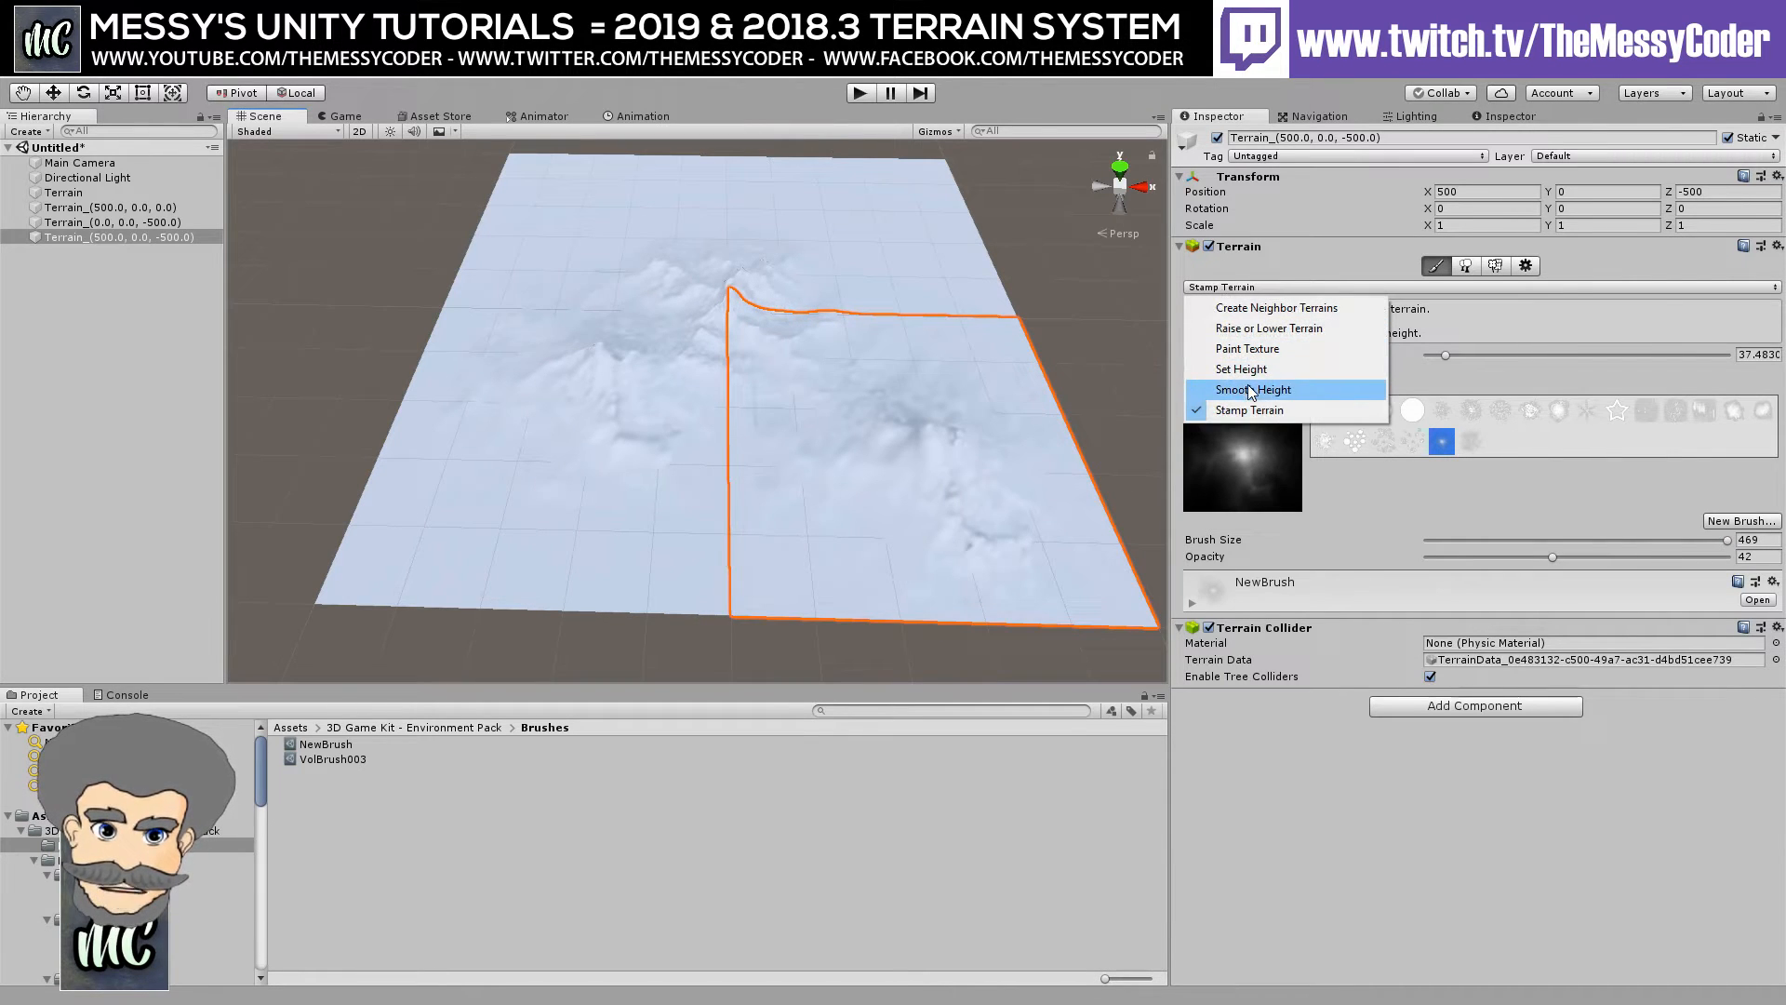
{"action": "left_click", "coordinate": [1275, 387]}
{"action": "mouse_move", "coordinate": [1539, 497]}
{"action": "left_mouse_down"}
{"action": "mouse_move", "coordinate": [1518, 499]}
{"action": "mouse_move", "coordinate": [1732, 513]}
{"action": "left_mouse_up"}
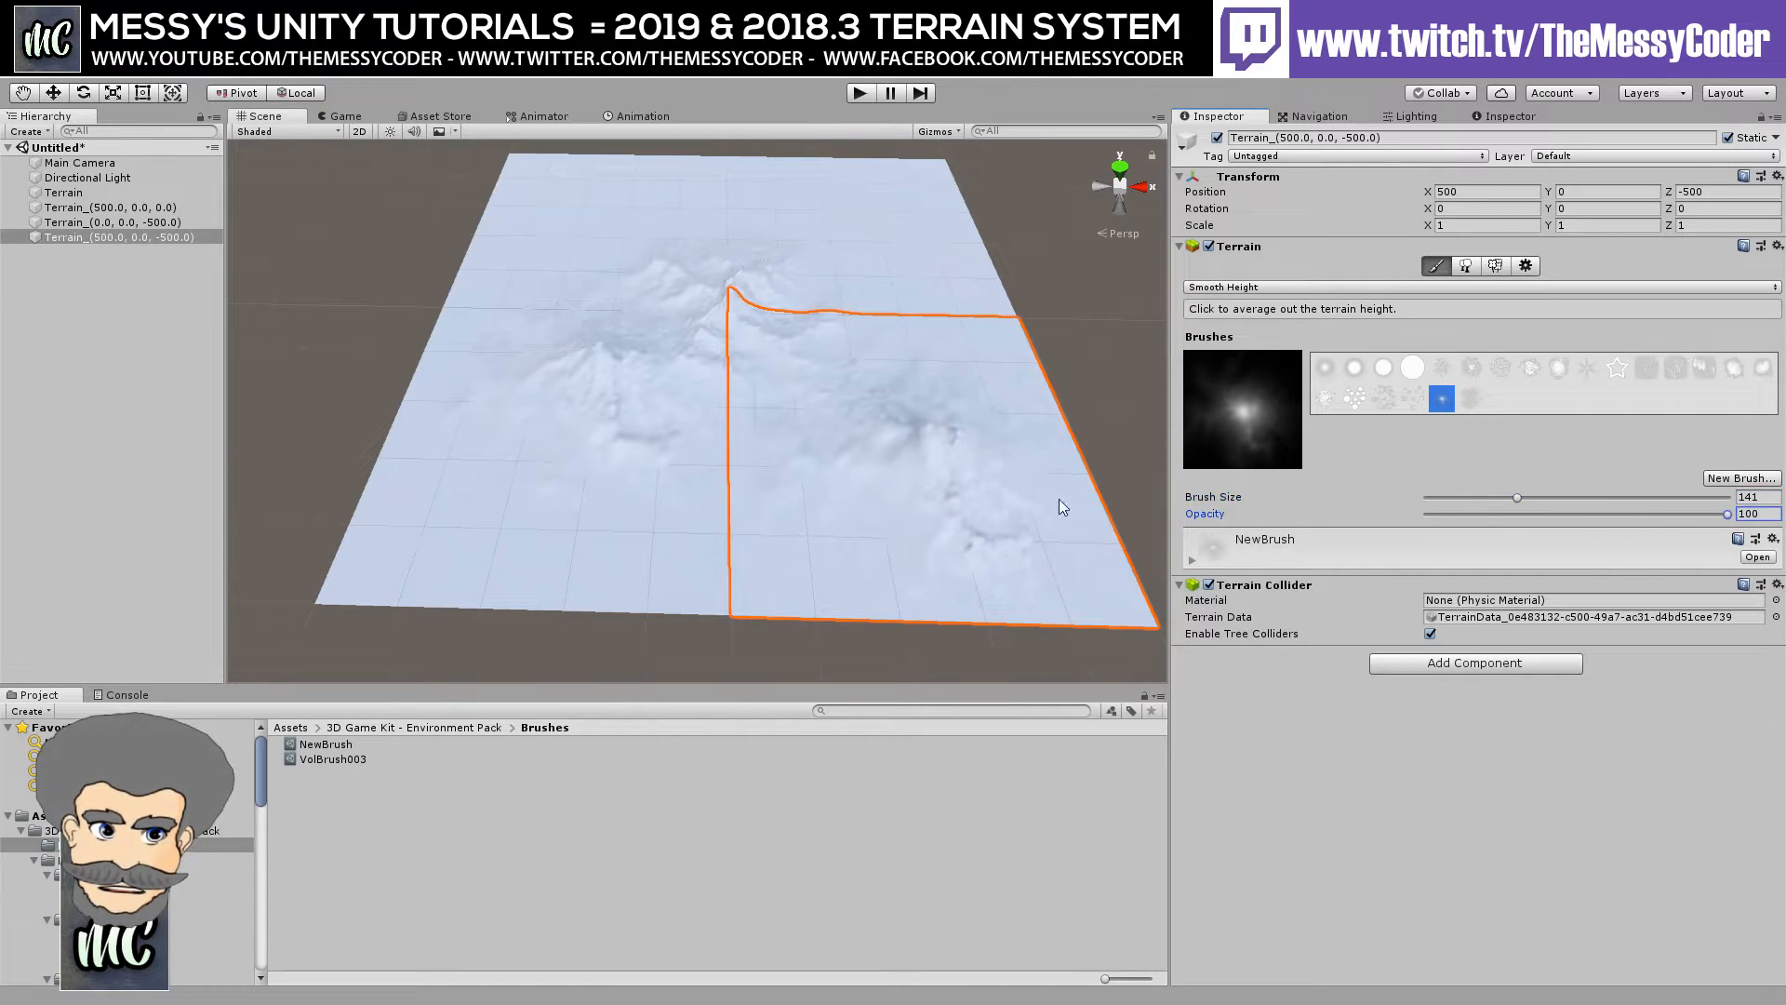
{"action": "mouse_move", "coordinate": [776, 419]}
{"action": "left_mouse_down"}
{"action": "mouse_move", "coordinate": [757, 530]}
{"action": "mouse_move", "coordinate": [745, 519]}
{"action": "mouse_move", "coordinate": [756, 555]}
{"action": "mouse_move", "coordinate": [740, 431]}
{"action": "mouse_move", "coordinate": [737, 520]}
{"action": "mouse_move", "coordinate": [748, 553]}
{"action": "mouse_move", "coordinate": [757, 433]}
{"action": "mouse_move", "coordinate": [750, 549]}
{"action": "mouse_move", "coordinate": [742, 427]}
{"action": "mouse_move", "coordinate": [738, 519]}
{"action": "mouse_move", "coordinate": [761, 509]}
{"action": "mouse_move", "coordinate": [518, 505]}
{"action": "mouse_move", "coordinate": [638, 510]}
{"action": "left_mouse_up"}
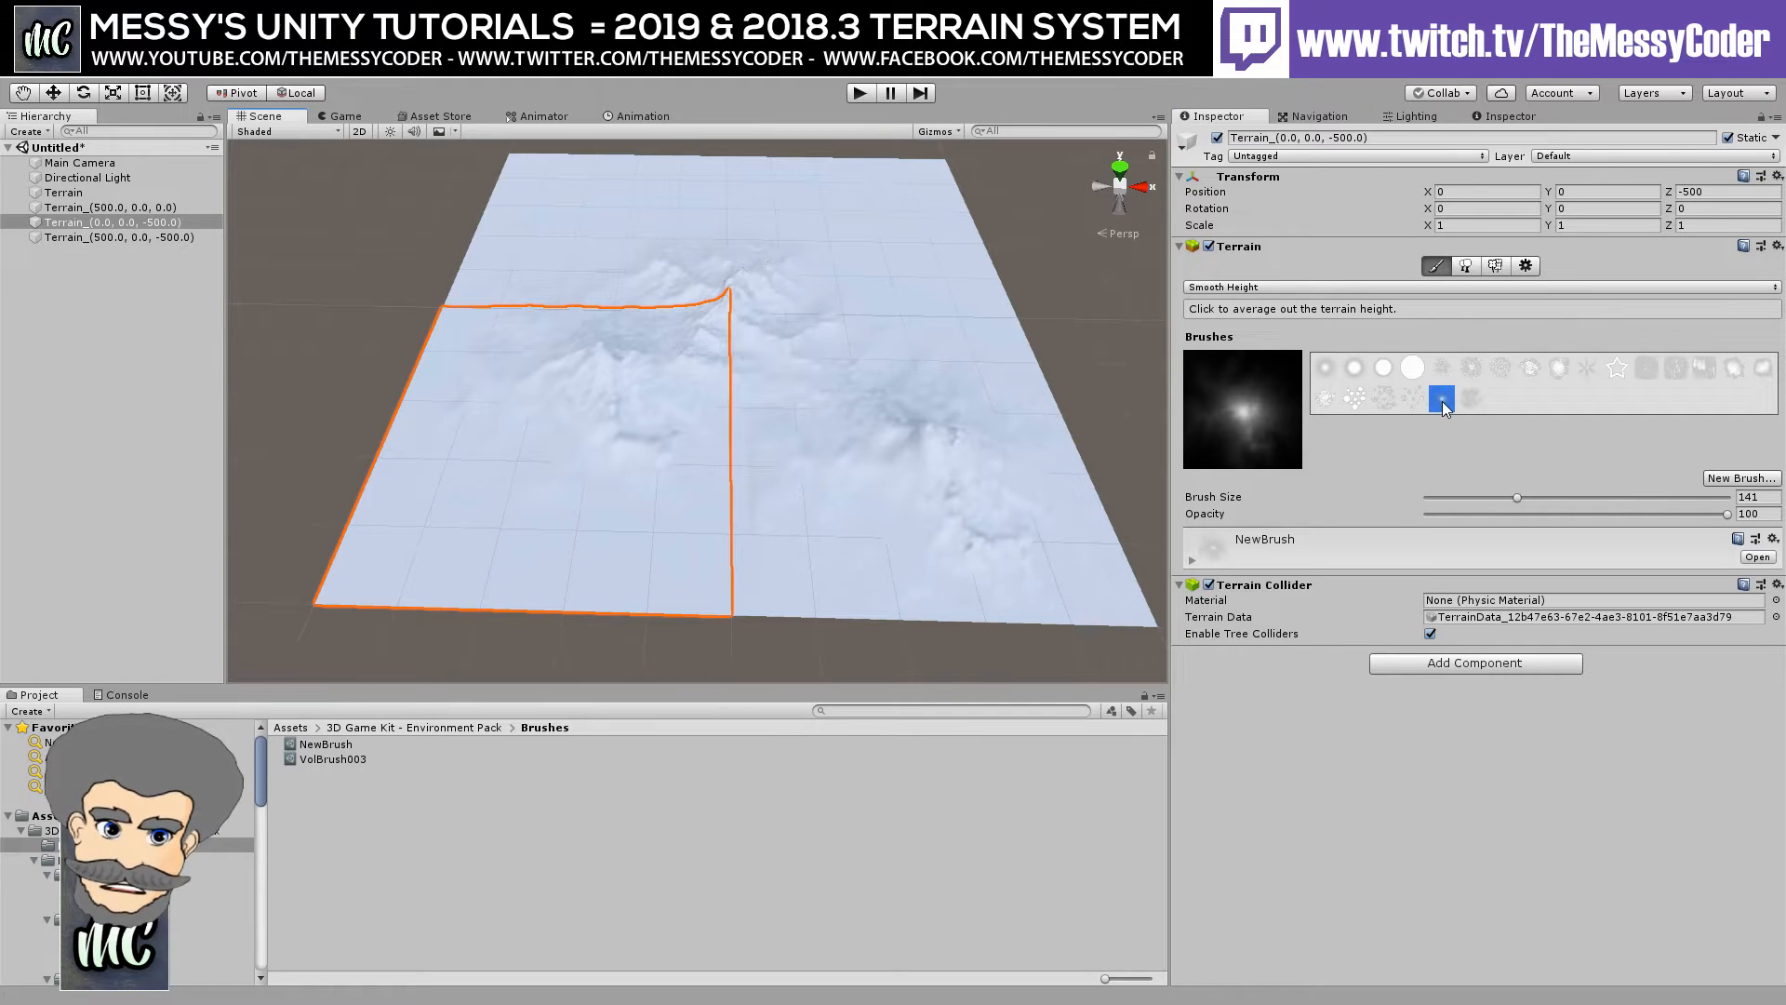
Try VolBrush003 as the smoothing brush, then select the first soft round built-in brush for the Smooth Height tool.
{"action": "left_click", "coordinate": [1471, 398]}
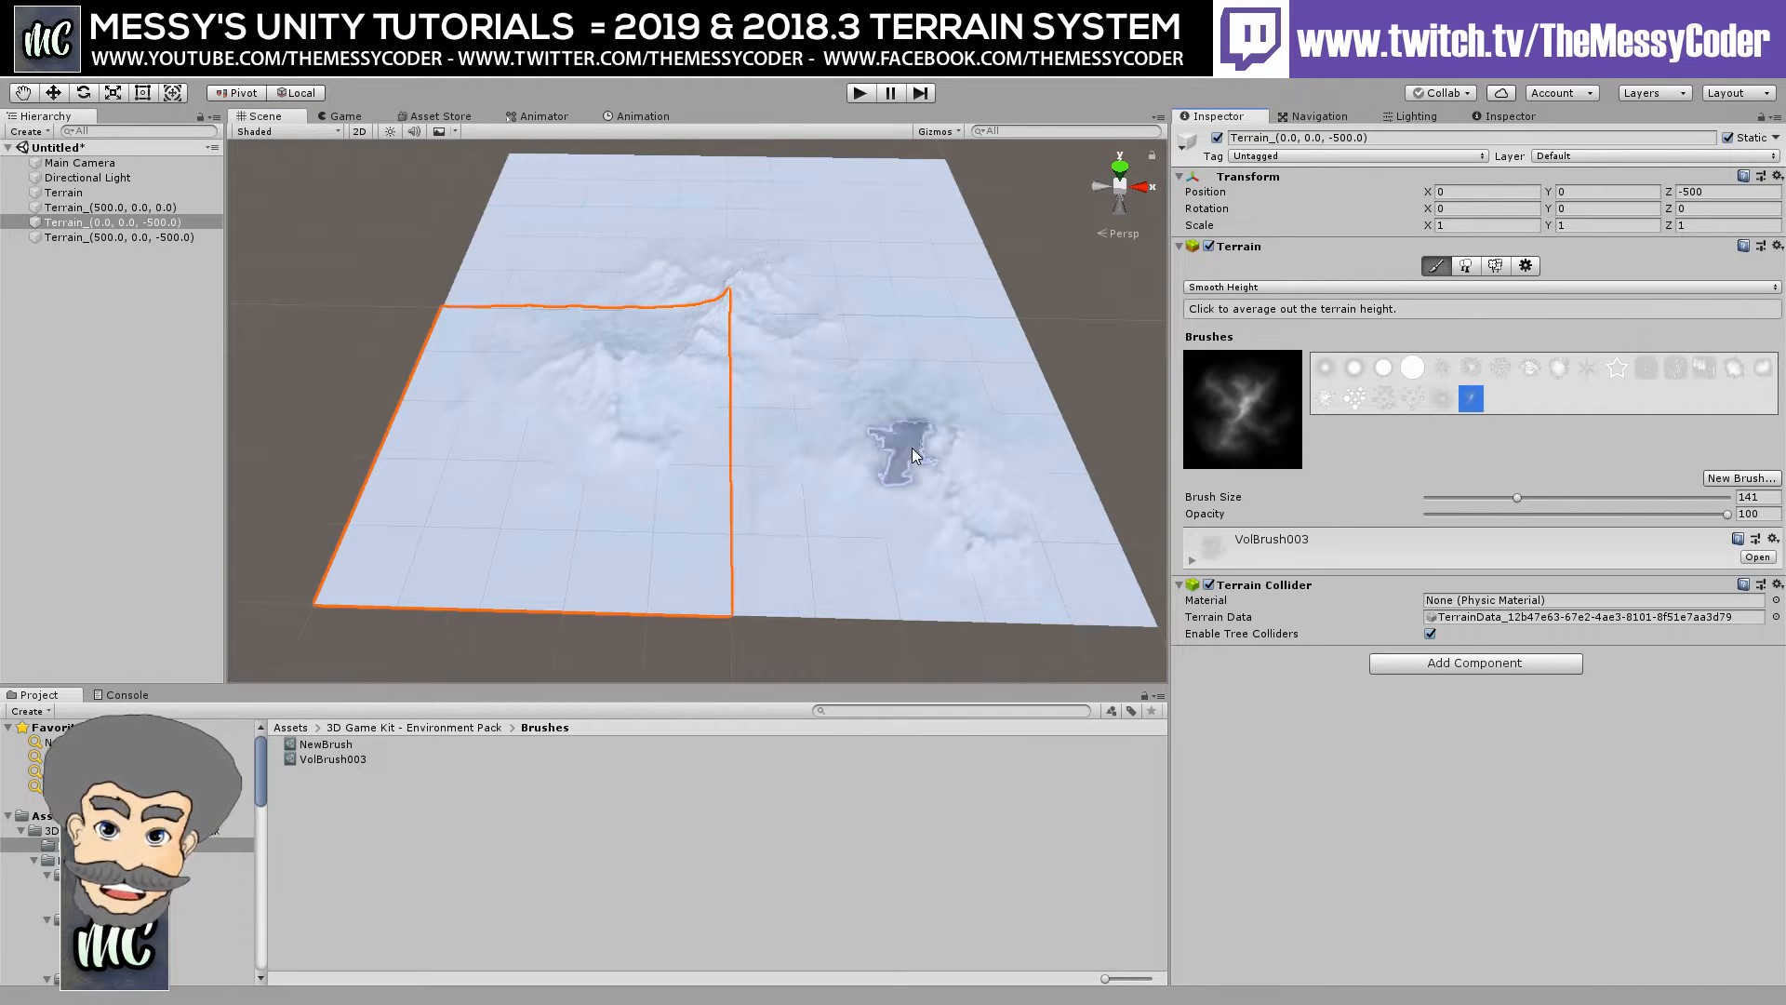
{"action": "scroll", "coordinate": [956, 500], "scroll_direction": "up", "scroll_amount": 4}
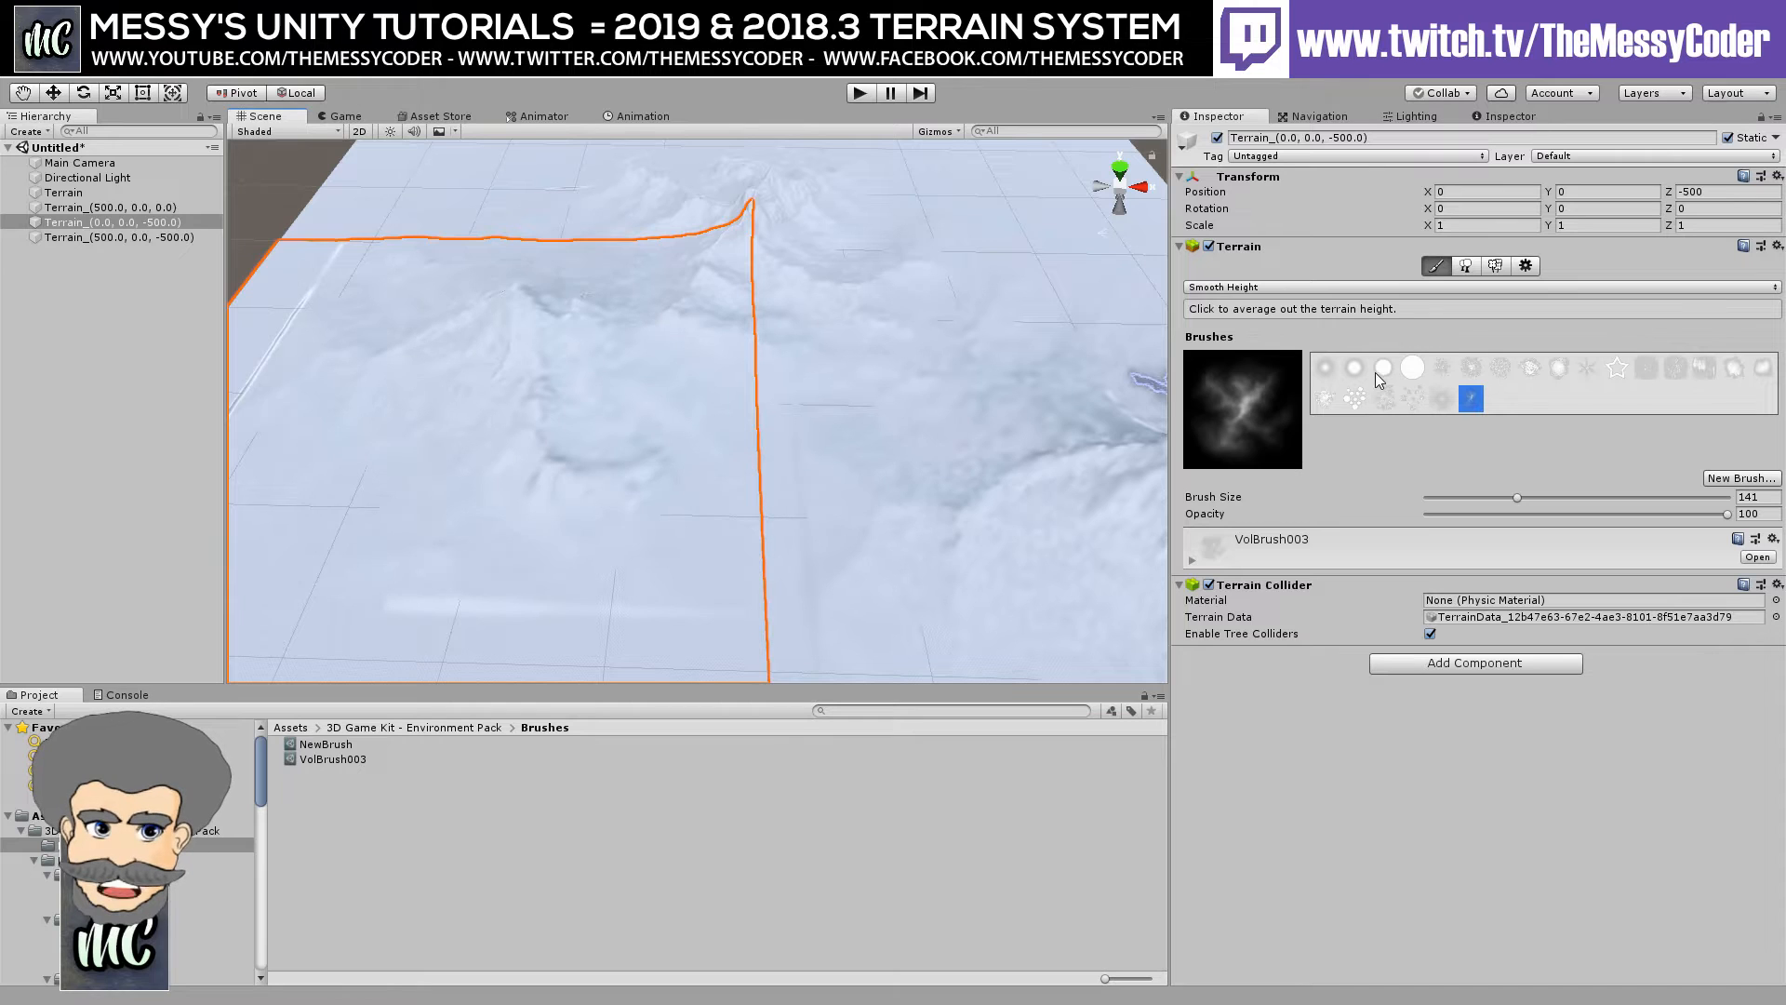
{"action": "left_click", "coordinate": [1334, 368]}
{"action": "scroll", "coordinate": [784, 538], "scroll_direction": "down", "scroll_amount": 2}
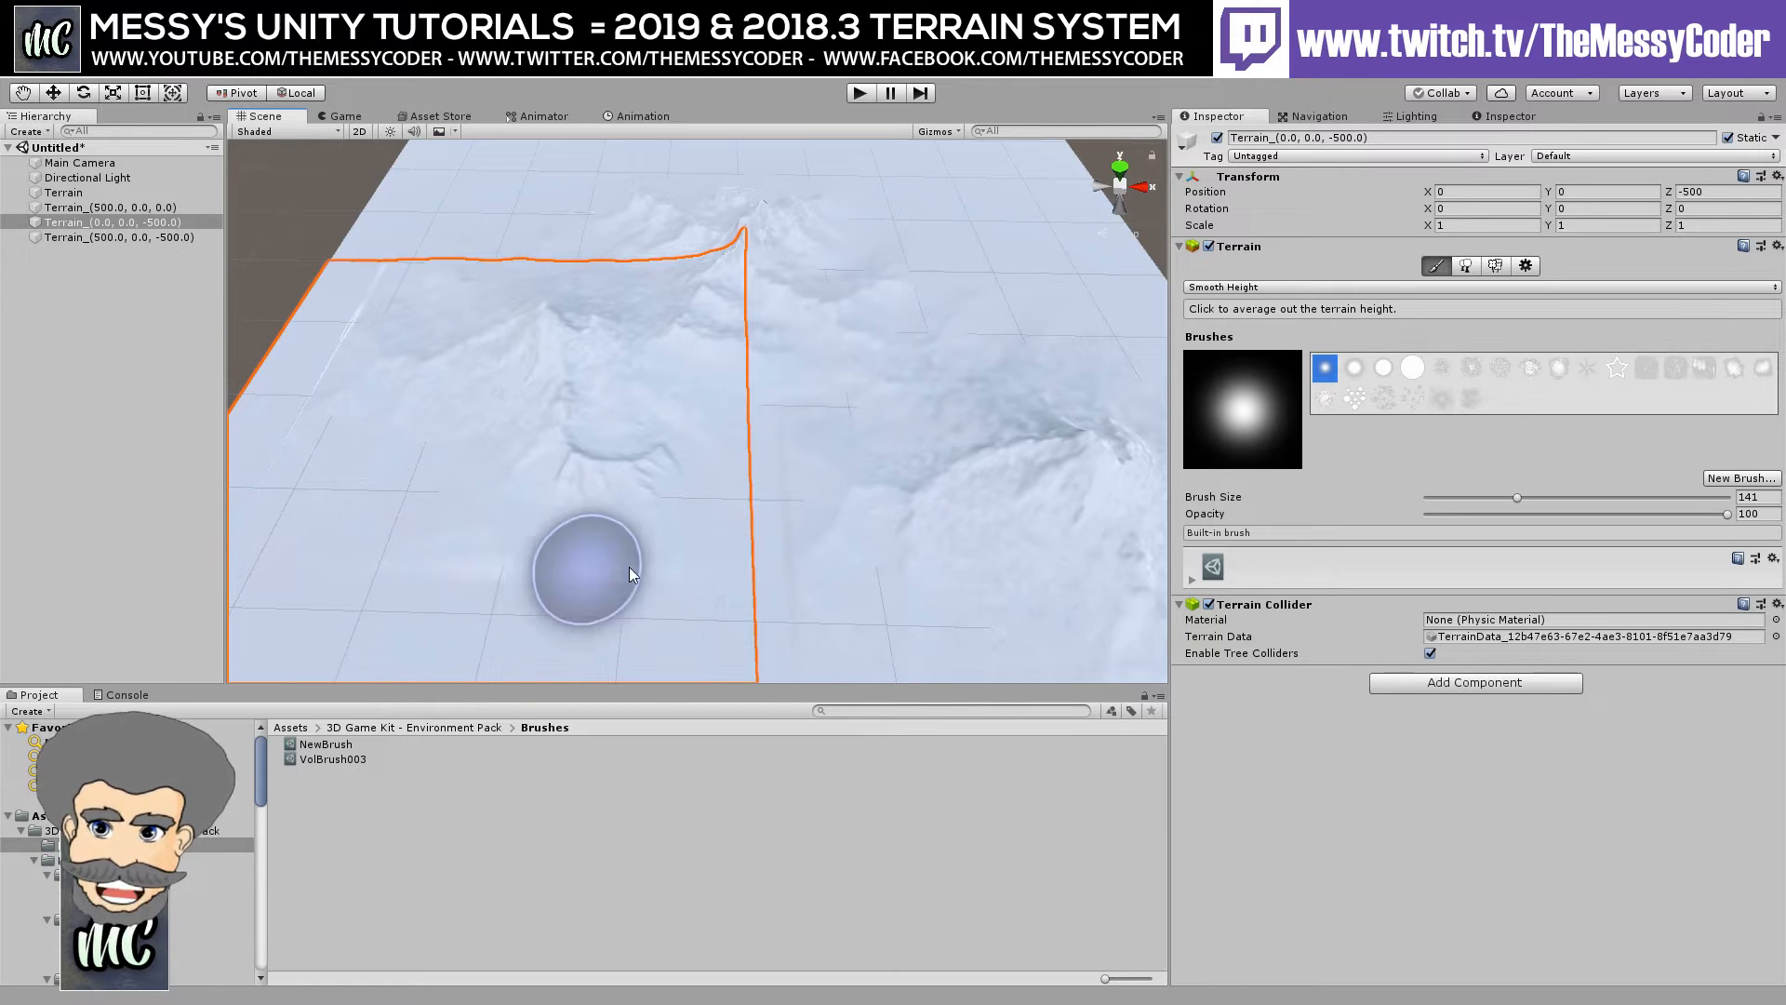
{"action": "scroll", "coordinate": [734, 633], "scroll_direction": "down", "scroll_amount": 2}
{"action": "scroll", "coordinate": [805, 471], "scroll_direction": "down", "scroll_amount": 4}
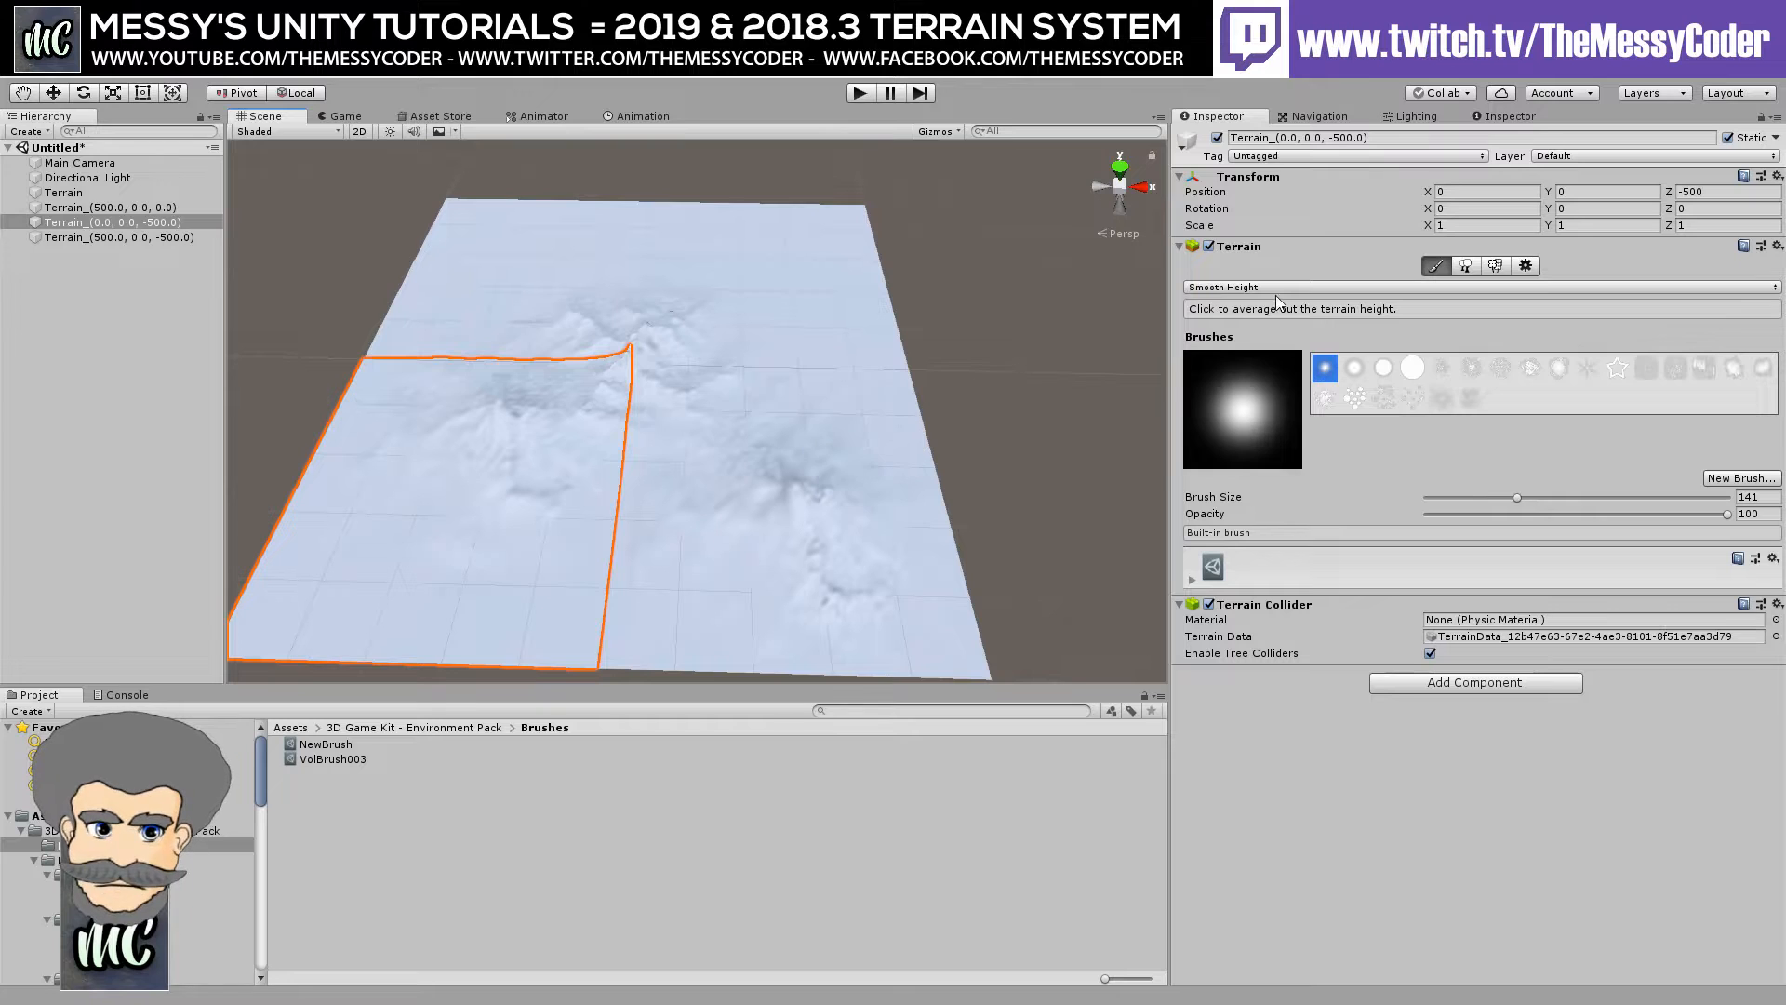
Switch to Stamp Terrain with VolBrush003, Brush Size 469 and Opacity 15, and stamp it twice on the Terrain_(0.0, 0.0, -500.0) tile.
{"action": "left_click", "coordinate": [1260, 288]}
{"action": "left_click", "coordinate": [1251, 417]}
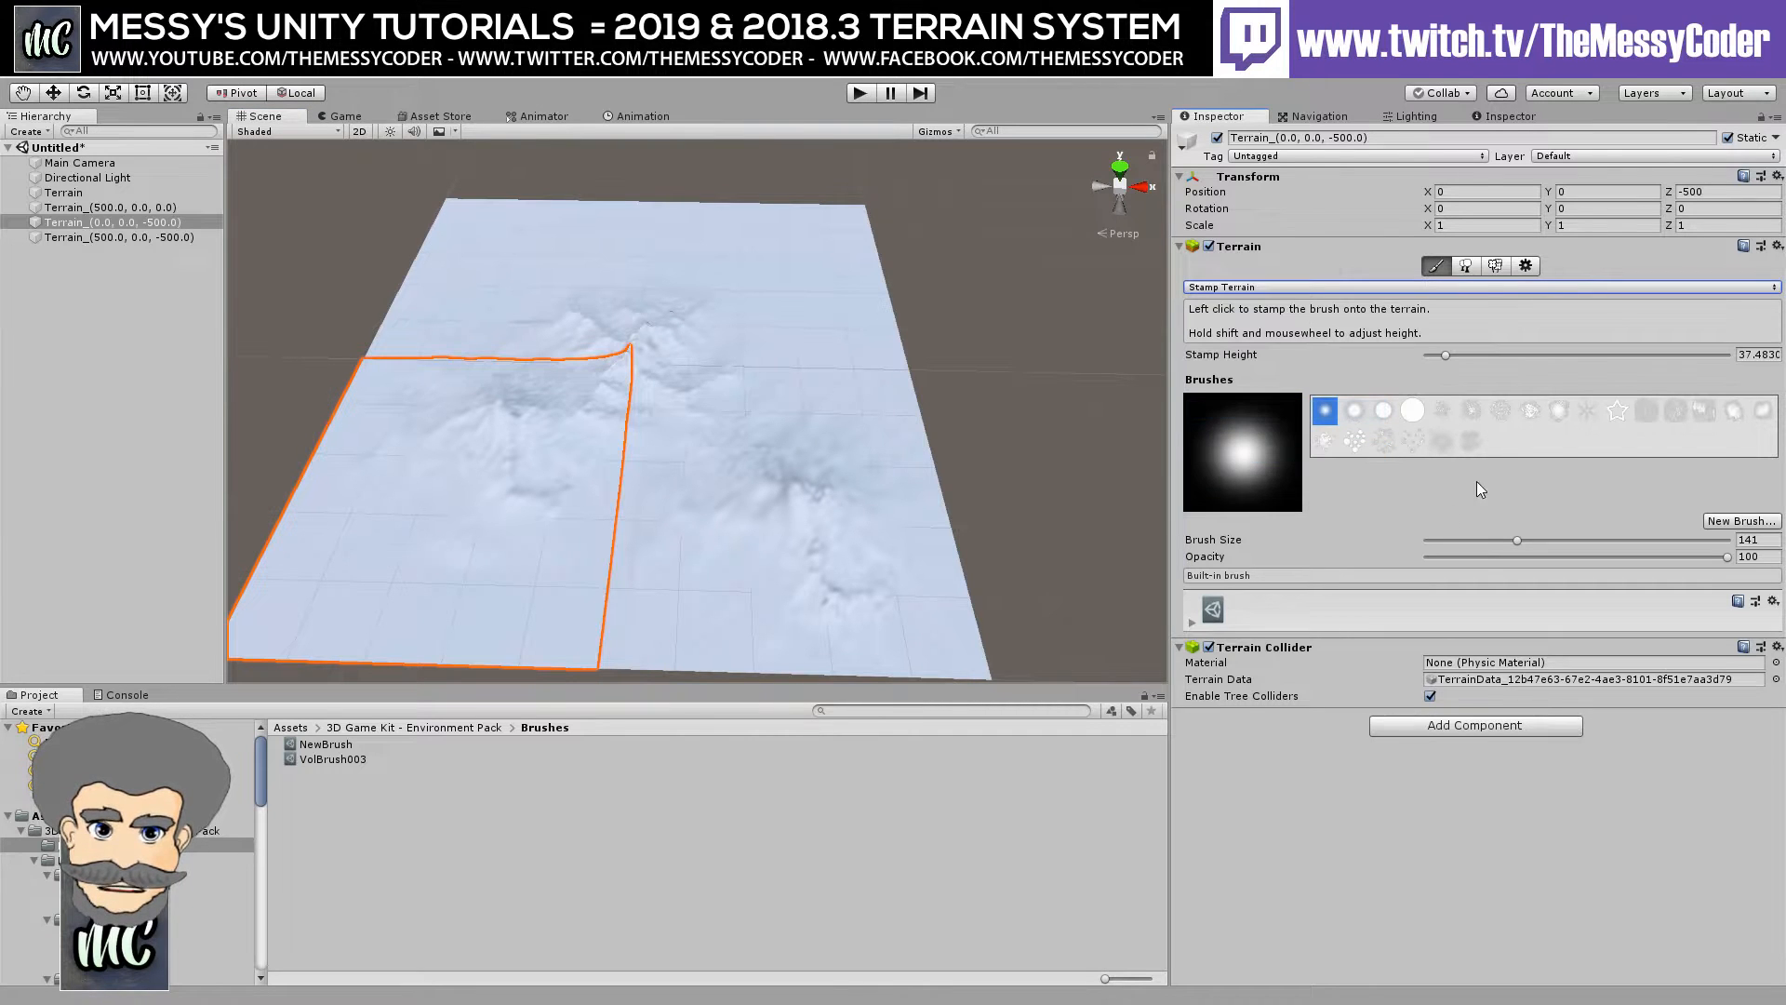
{"action": "left_click", "coordinate": [1472, 443]}
{"action": "left_click_drag", "start_coordinate": [1572, 539], "coordinate": [1728, 541]}
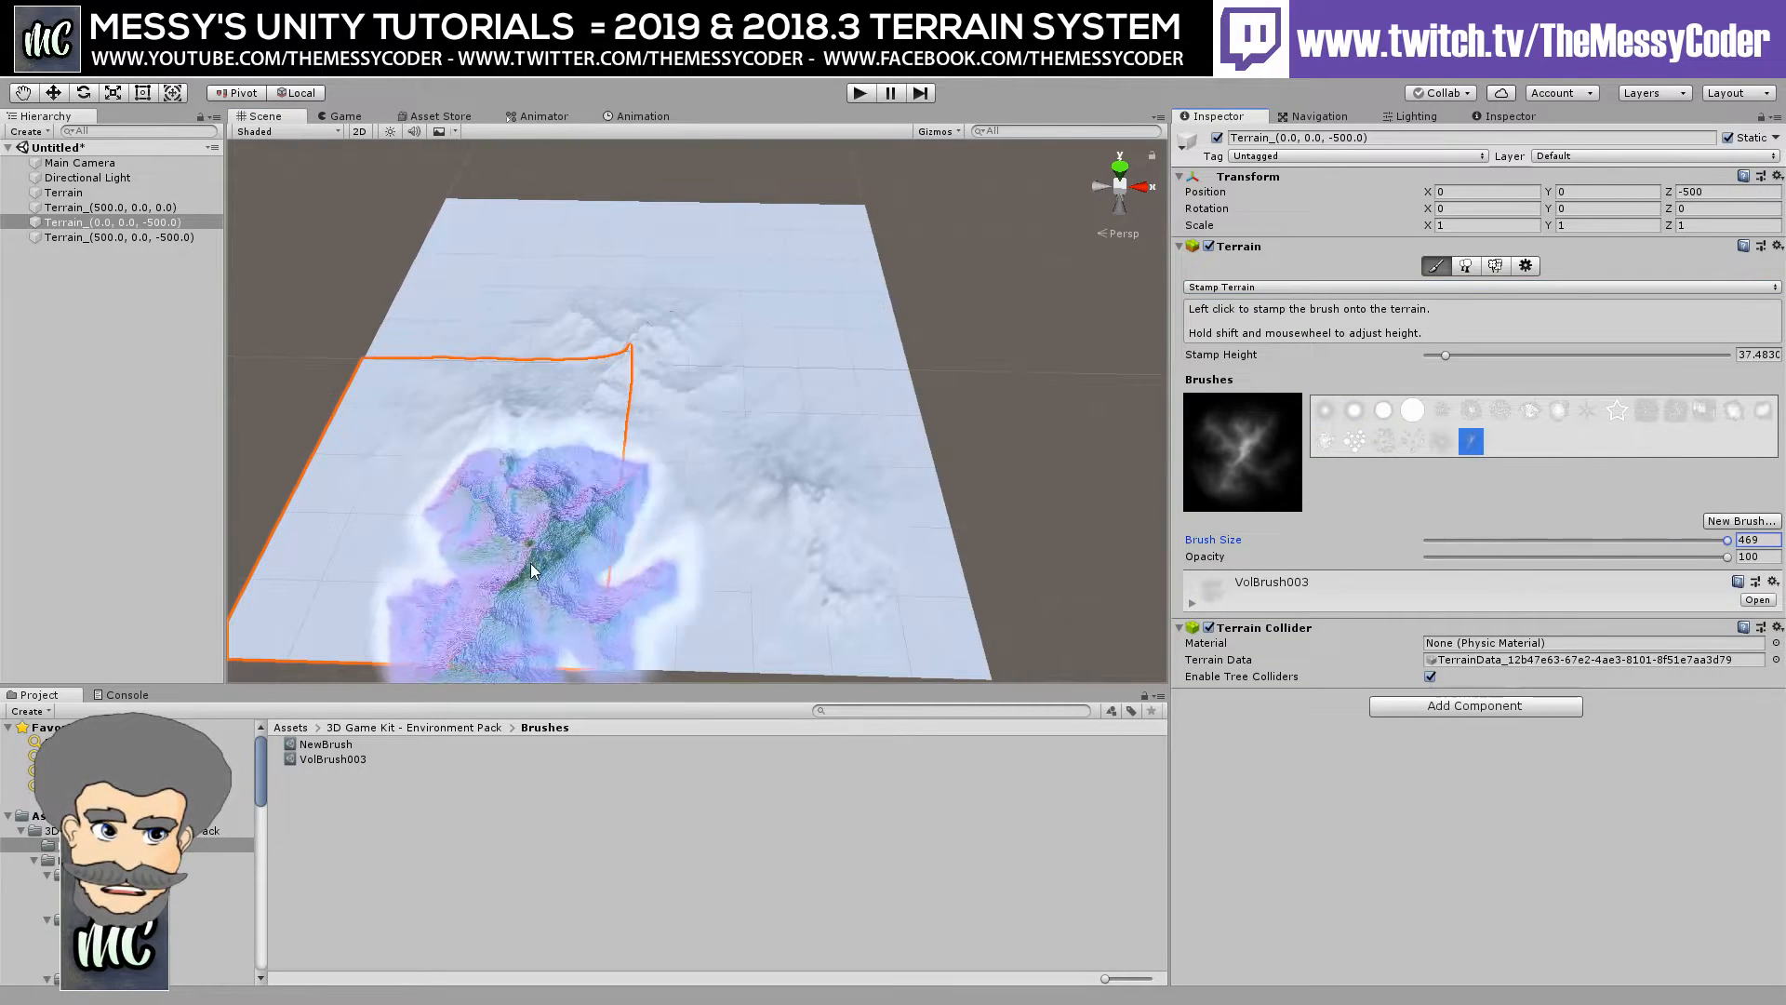
{"action": "left_click", "coordinate": [1472, 557]}
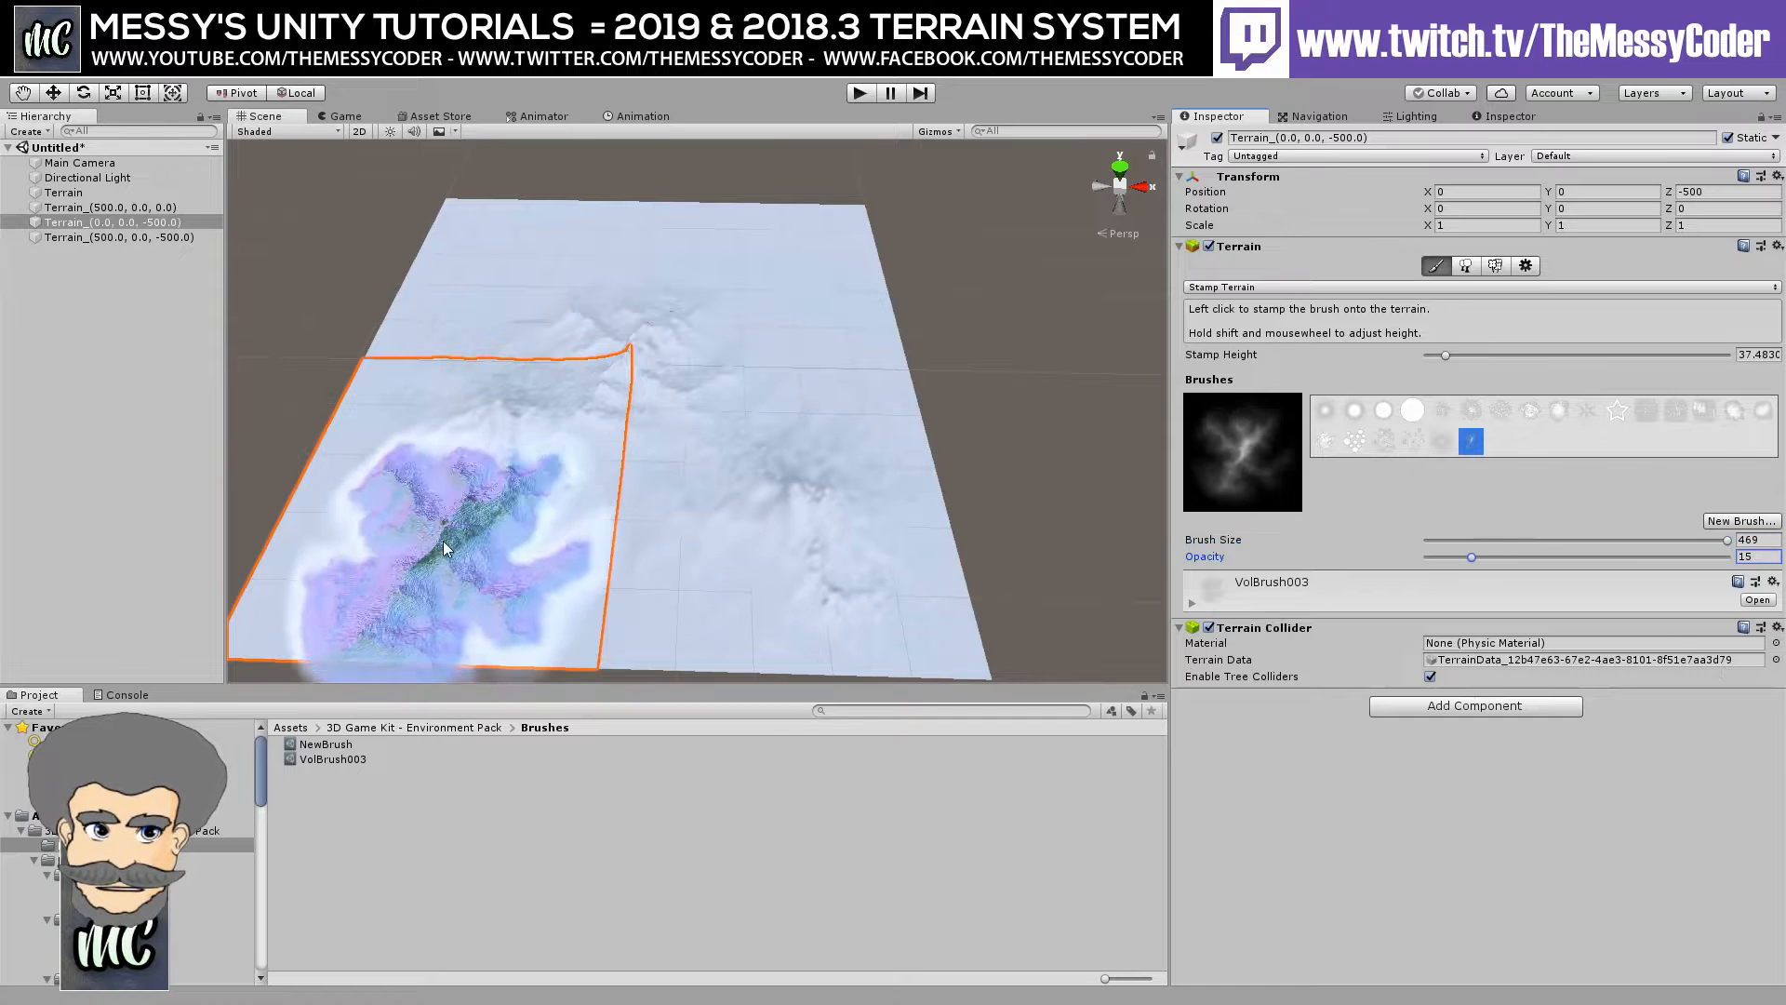
{"action": "left_click", "coordinate": [410, 530]}
{"action": "left_click", "coordinate": [558, 595]}
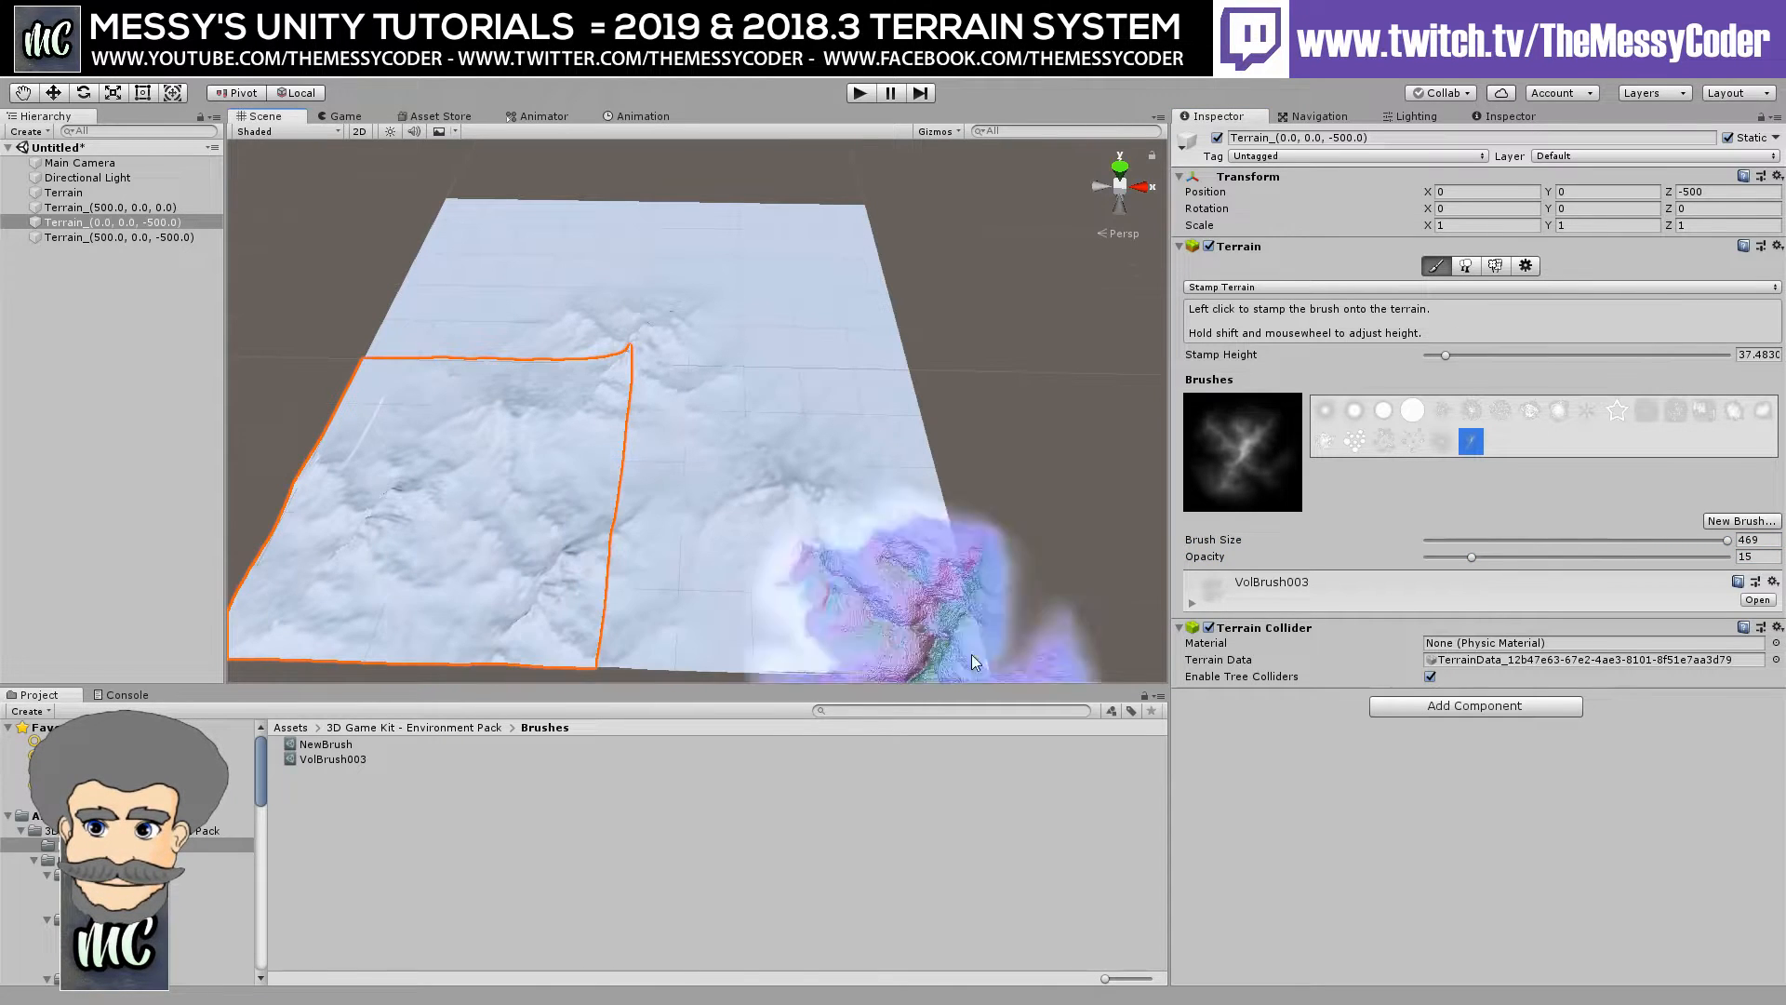
Stamp NewBrush near the seam of Terrain_(0.0, 0.0, -500.0) and Terrain, and on the original Terrain and Terrain_(500.0, 0.0, 0.0) tiles.
{"action": "left_click", "coordinate": [1441, 441]}
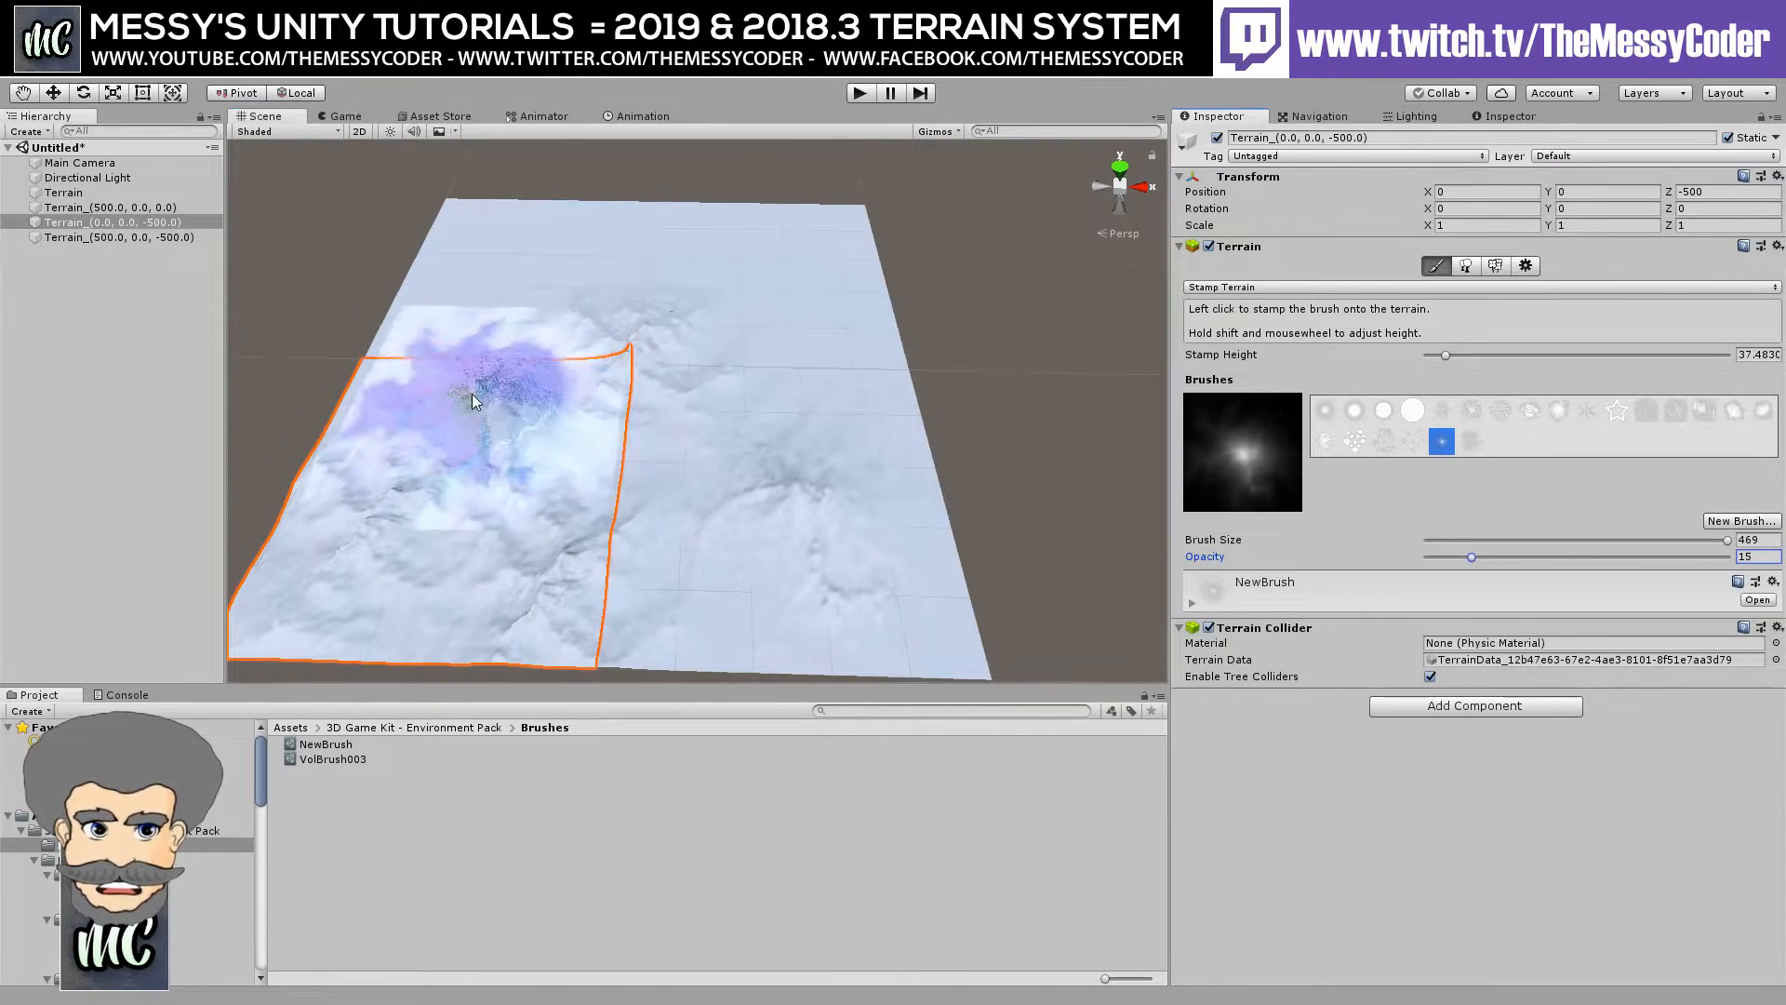
{"action": "left_click", "coordinate": [409, 403]}
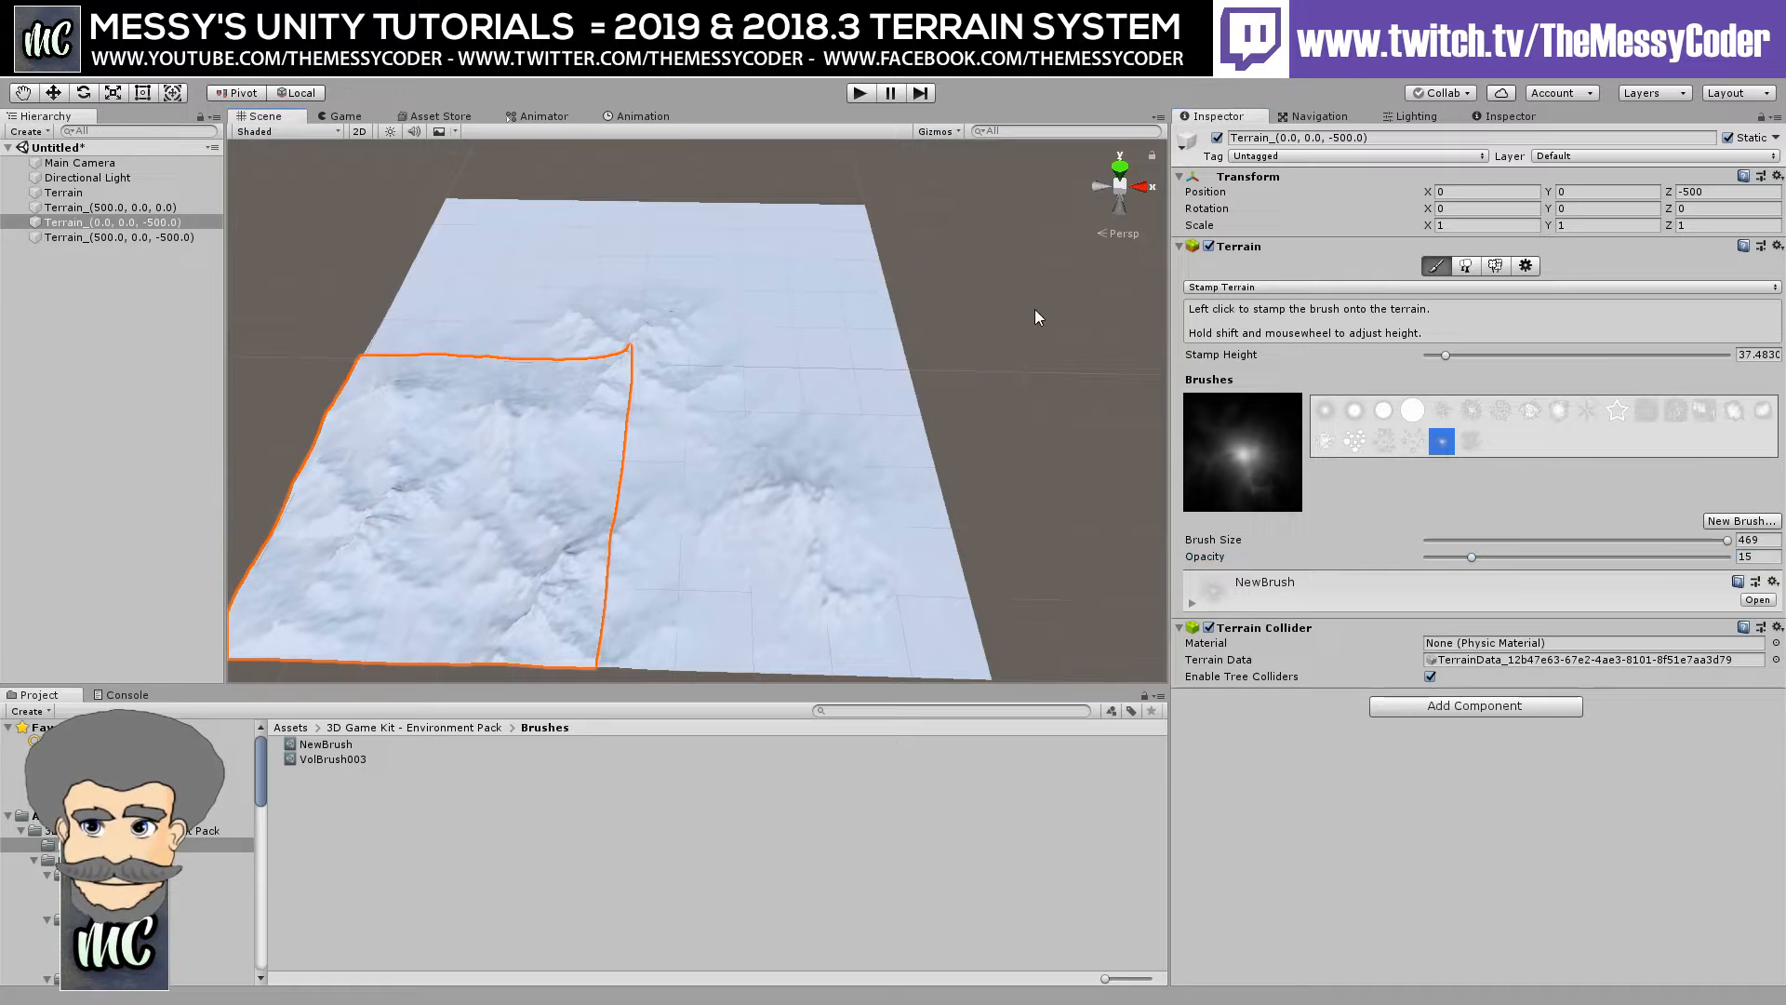
{"action": "left_click", "coordinate": [454, 272]}
{"action": "left_click", "coordinate": [711, 246]}
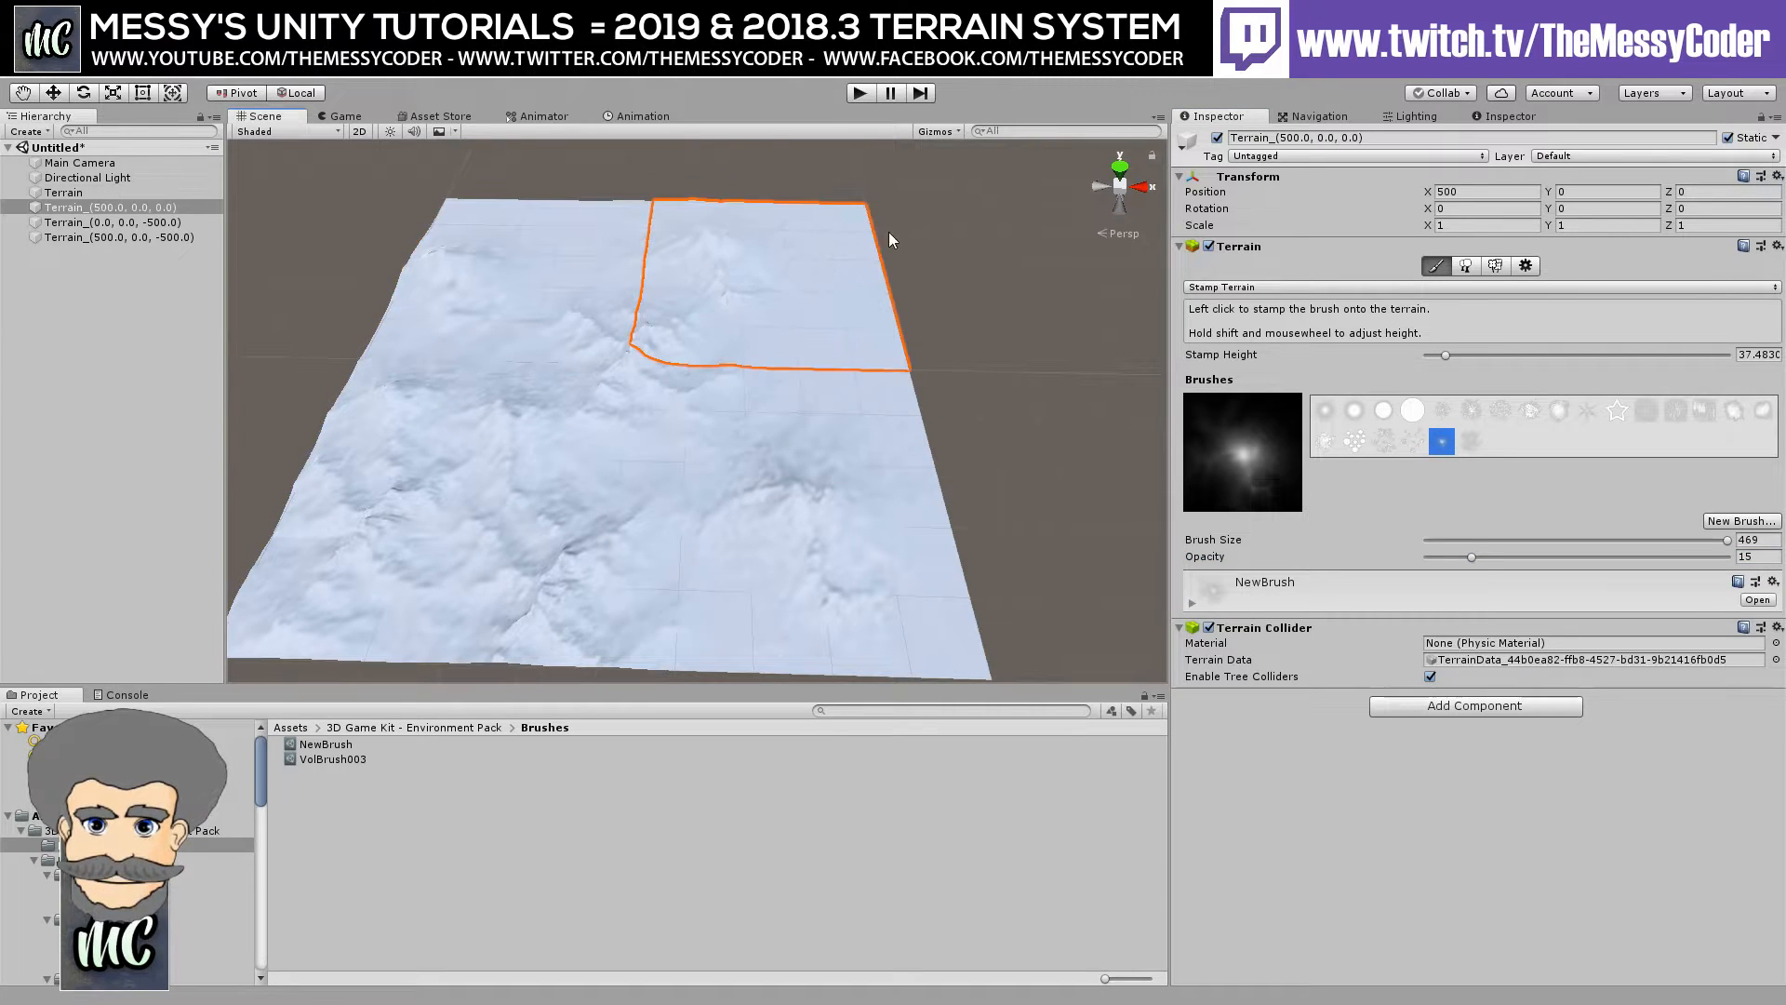
Stamp VolBrush003 on the Terrain_(500.0, 0.0, -500.0) tile and along the far edge of the original Terrain tile.
{"action": "left_click", "coordinate": [1470, 441]}
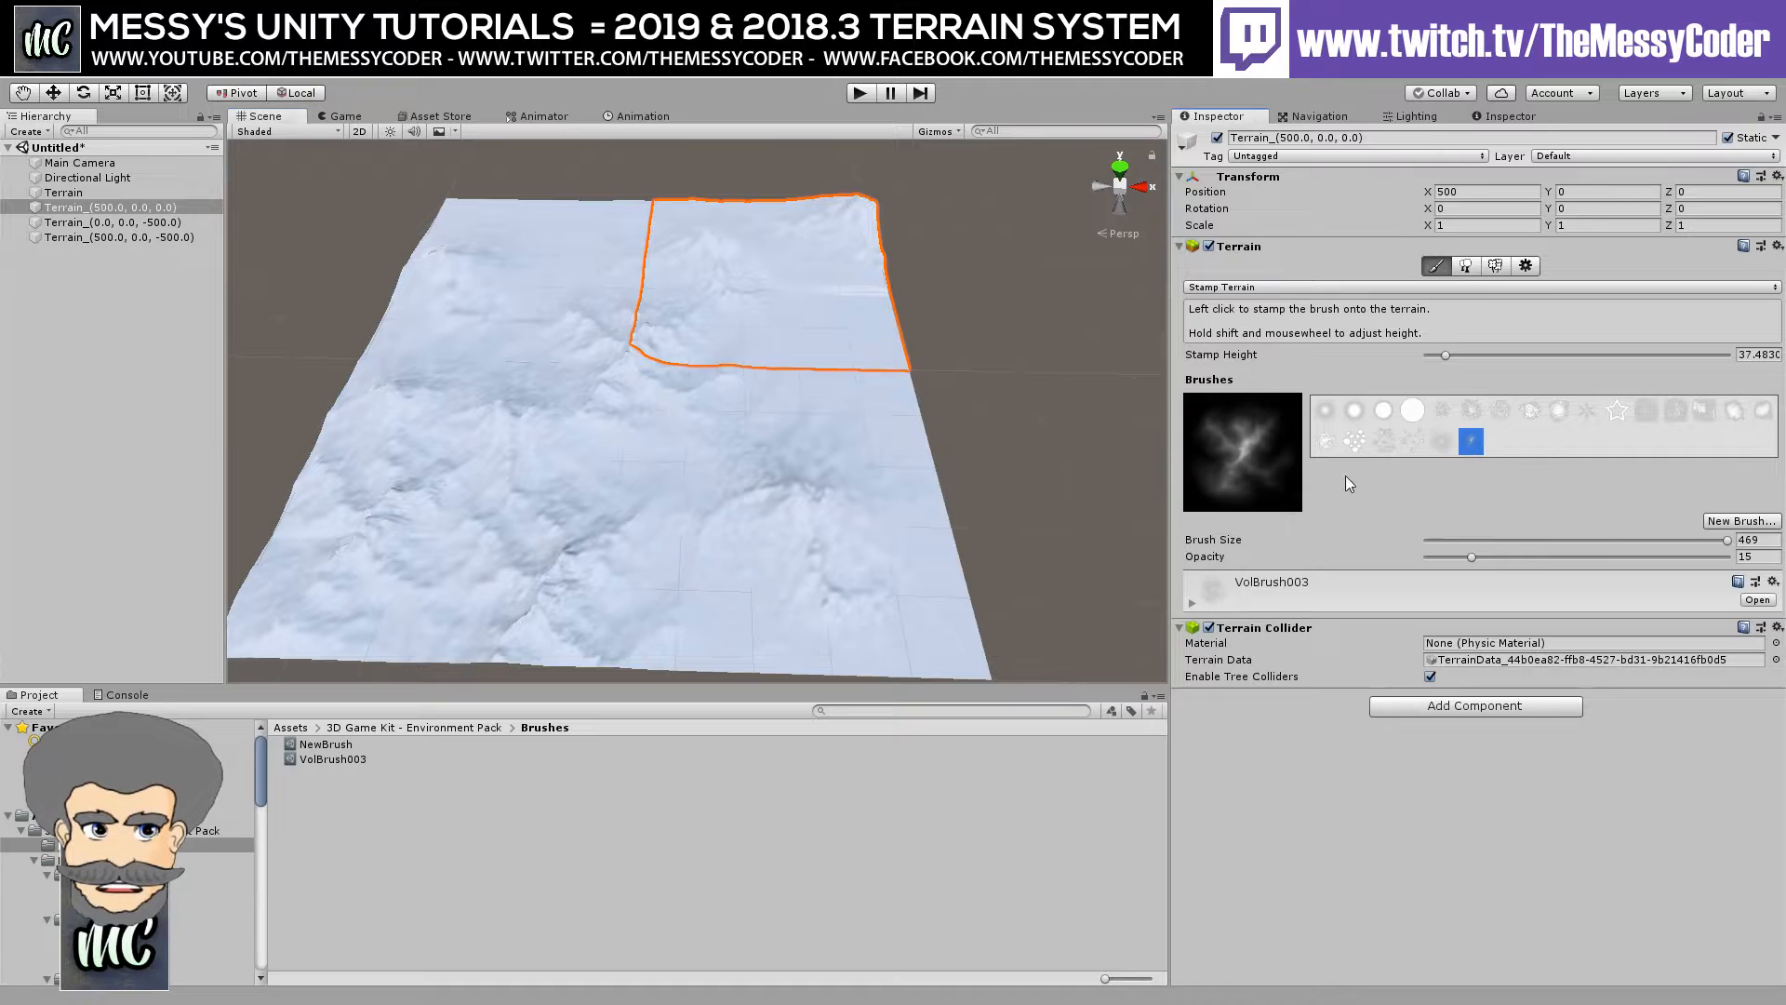
{"action": "left_click", "coordinate": [851, 382]}
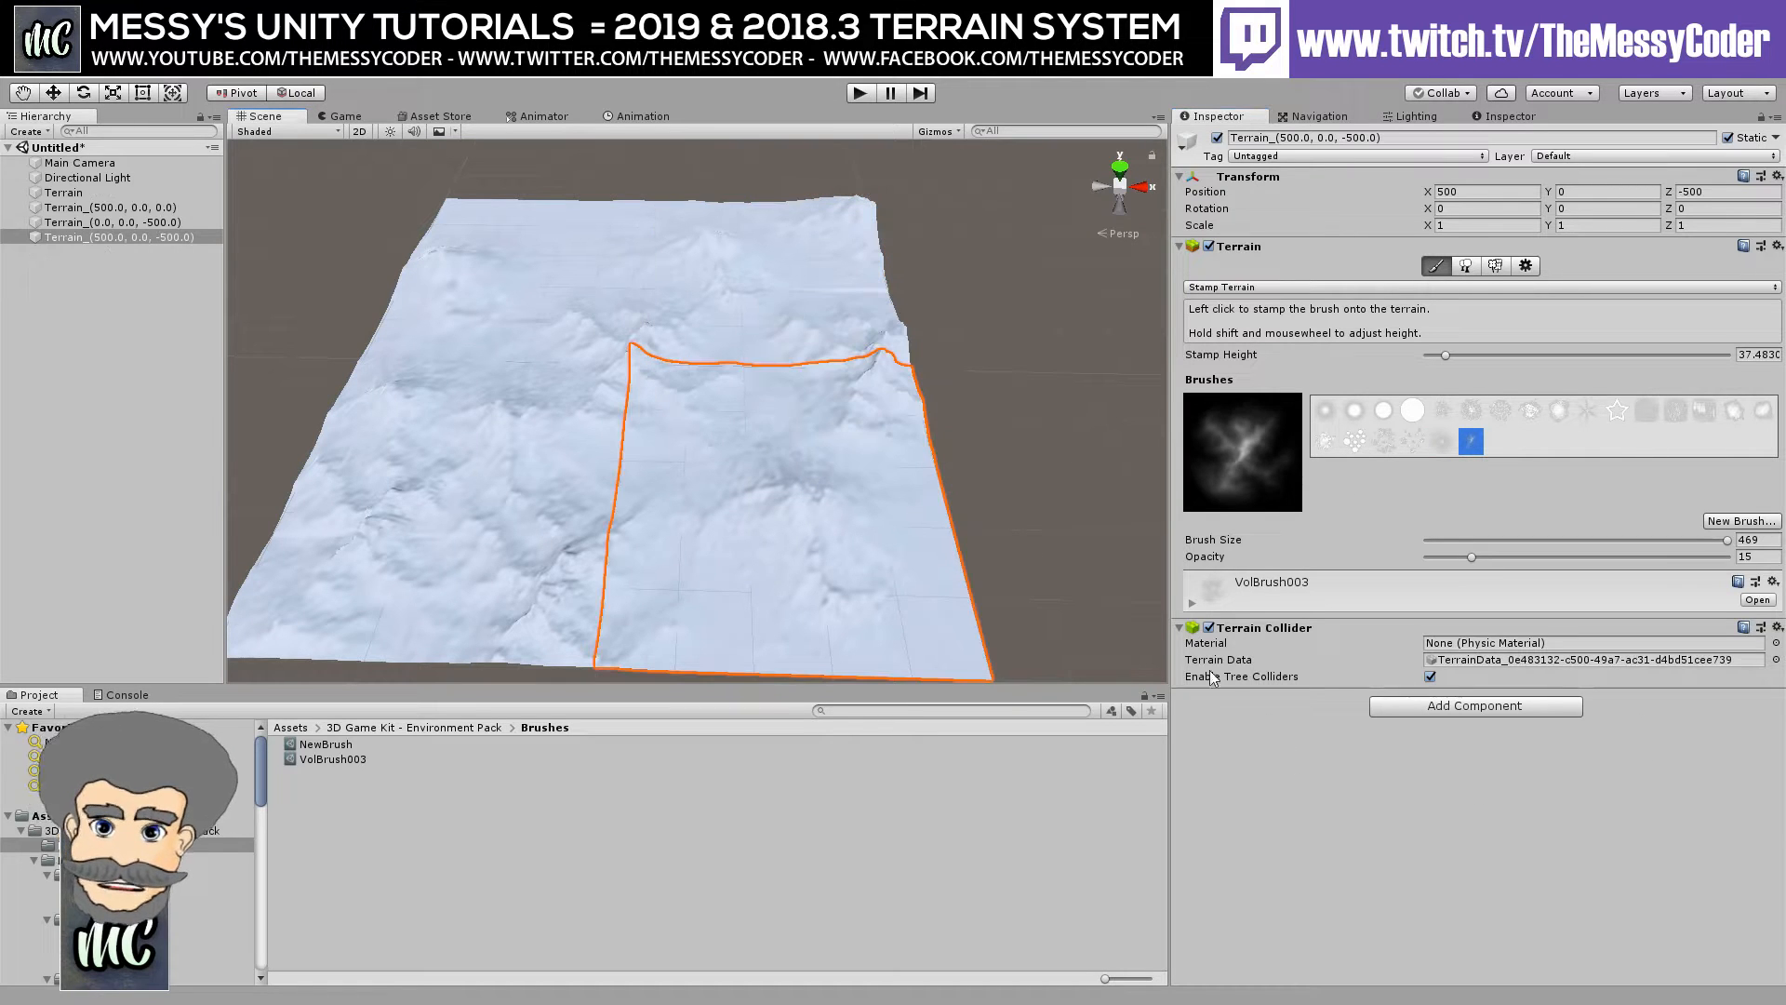
{"action": "left_click", "coordinate": [942, 577]}
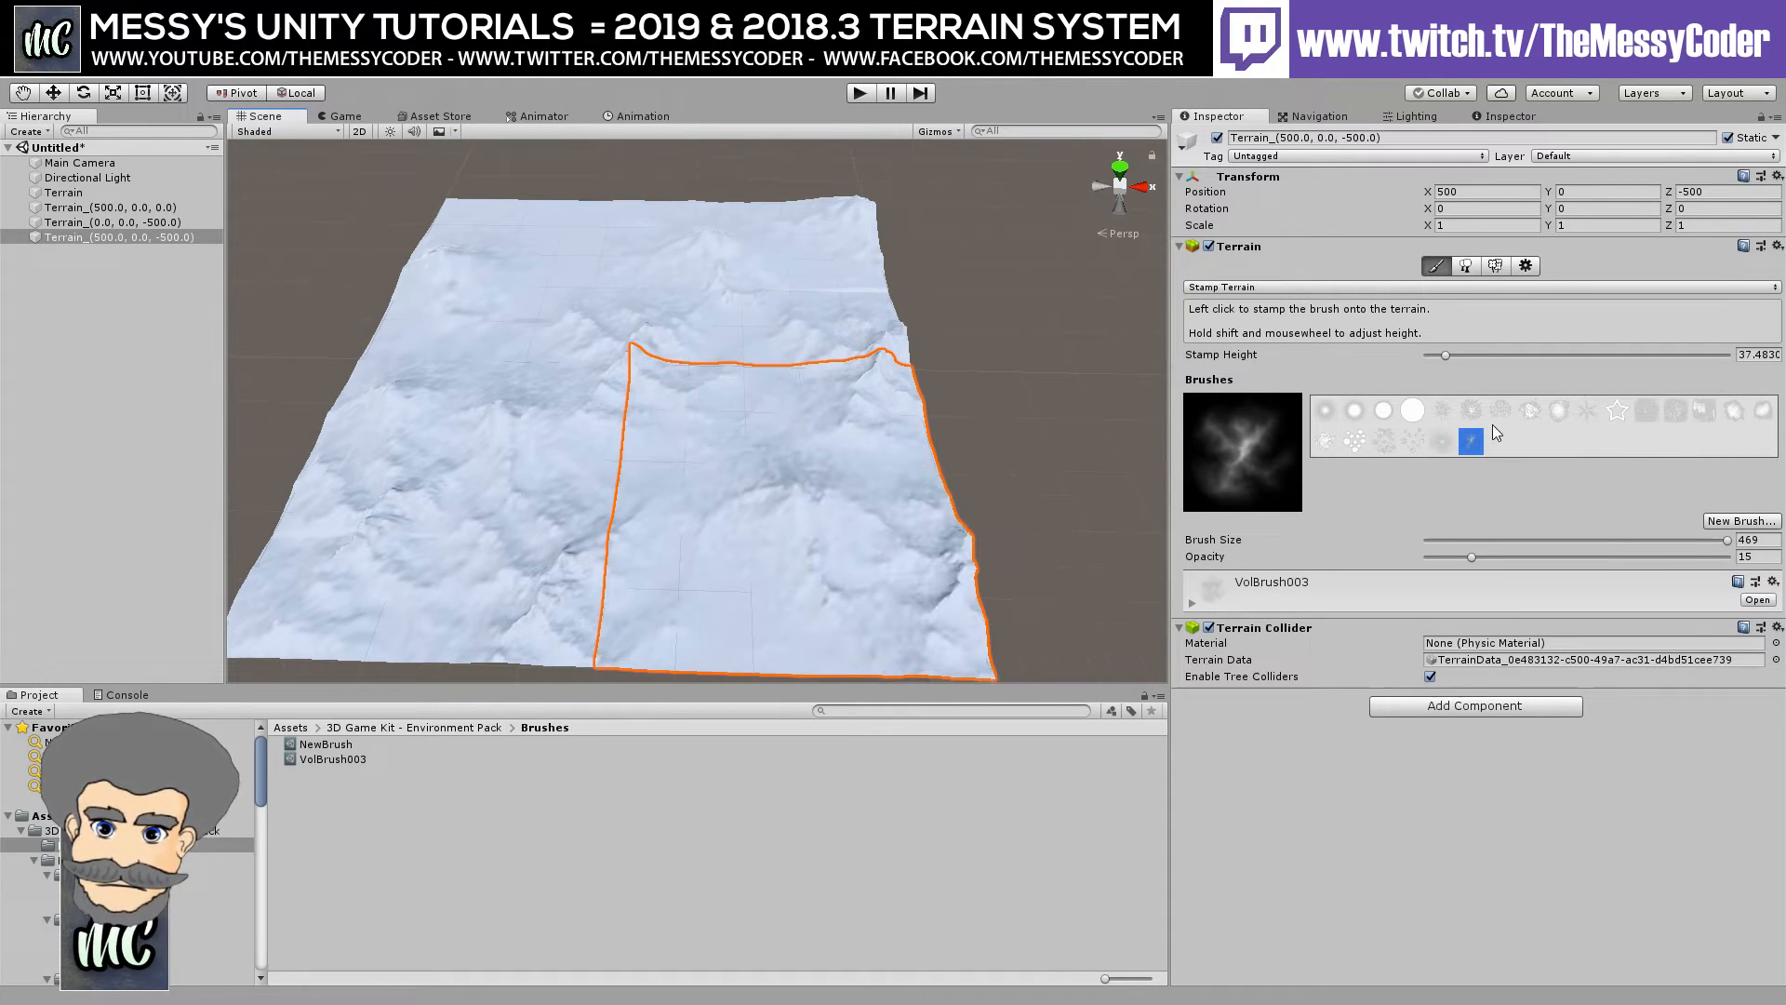
{"action": "left_click", "coordinate": [517, 204]}
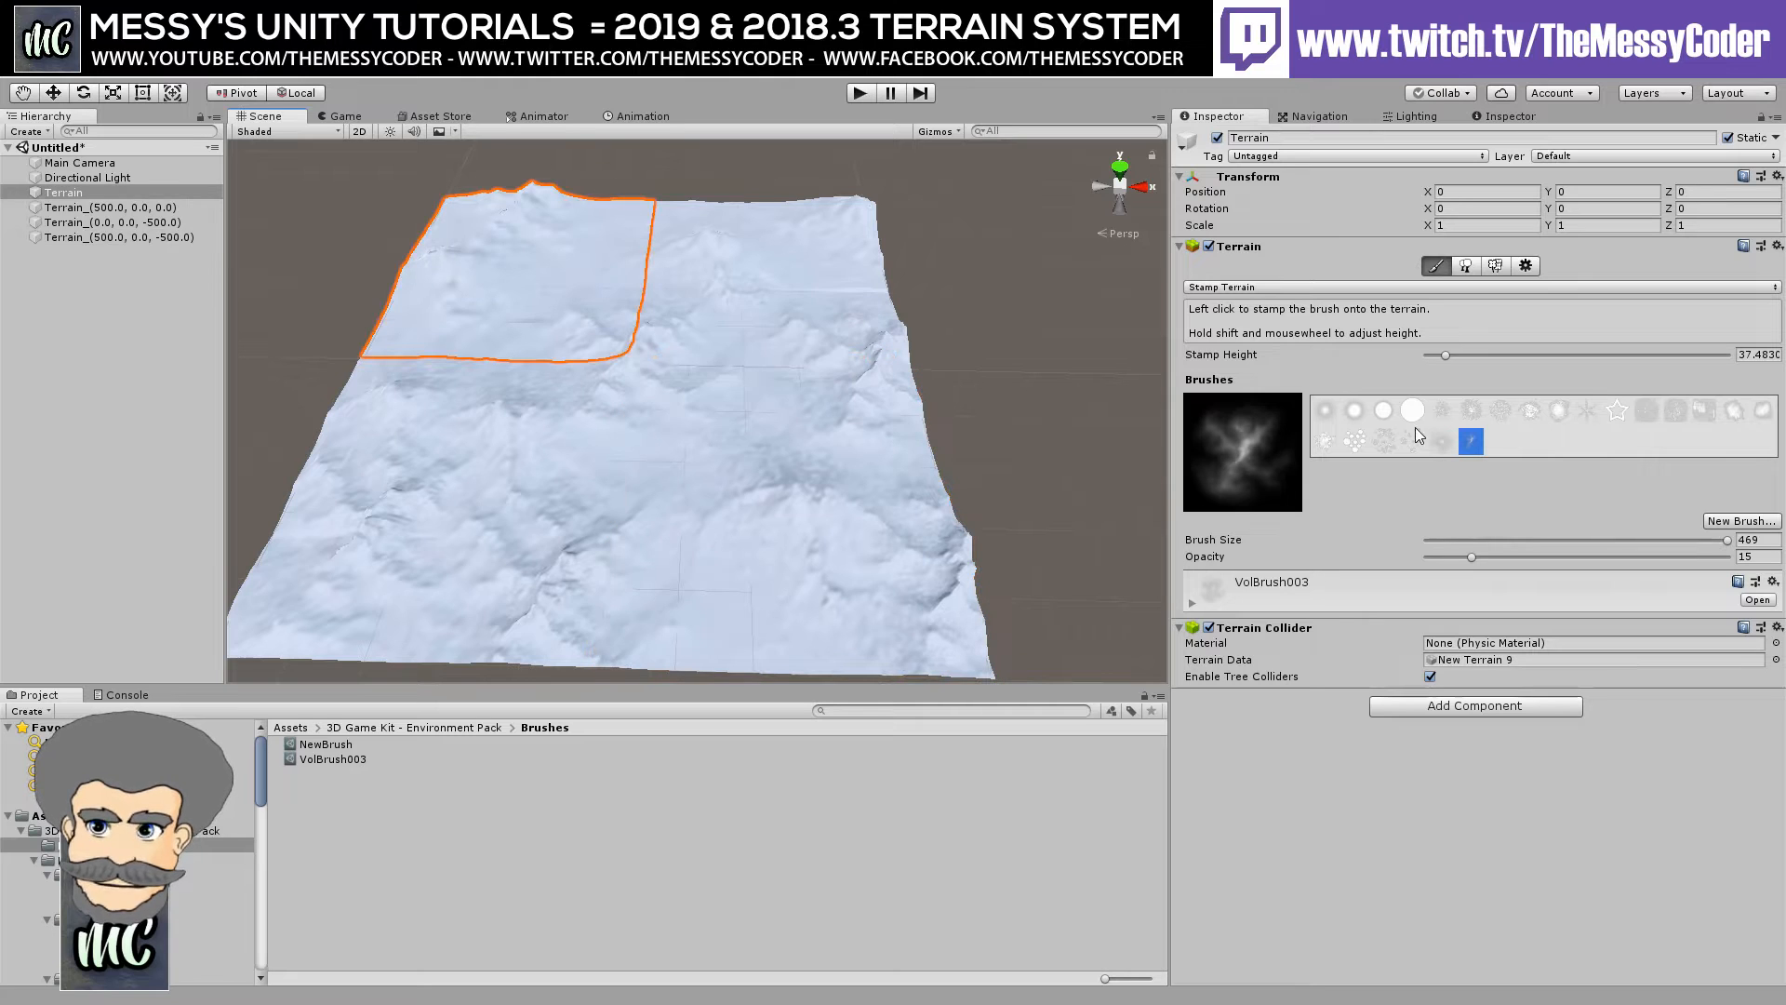
Try several built-in brushes, stamp the overlapping-rings brush where the four tiles meet, and undo the stamp.
{"action": "left_click", "coordinate": [1533, 412]}
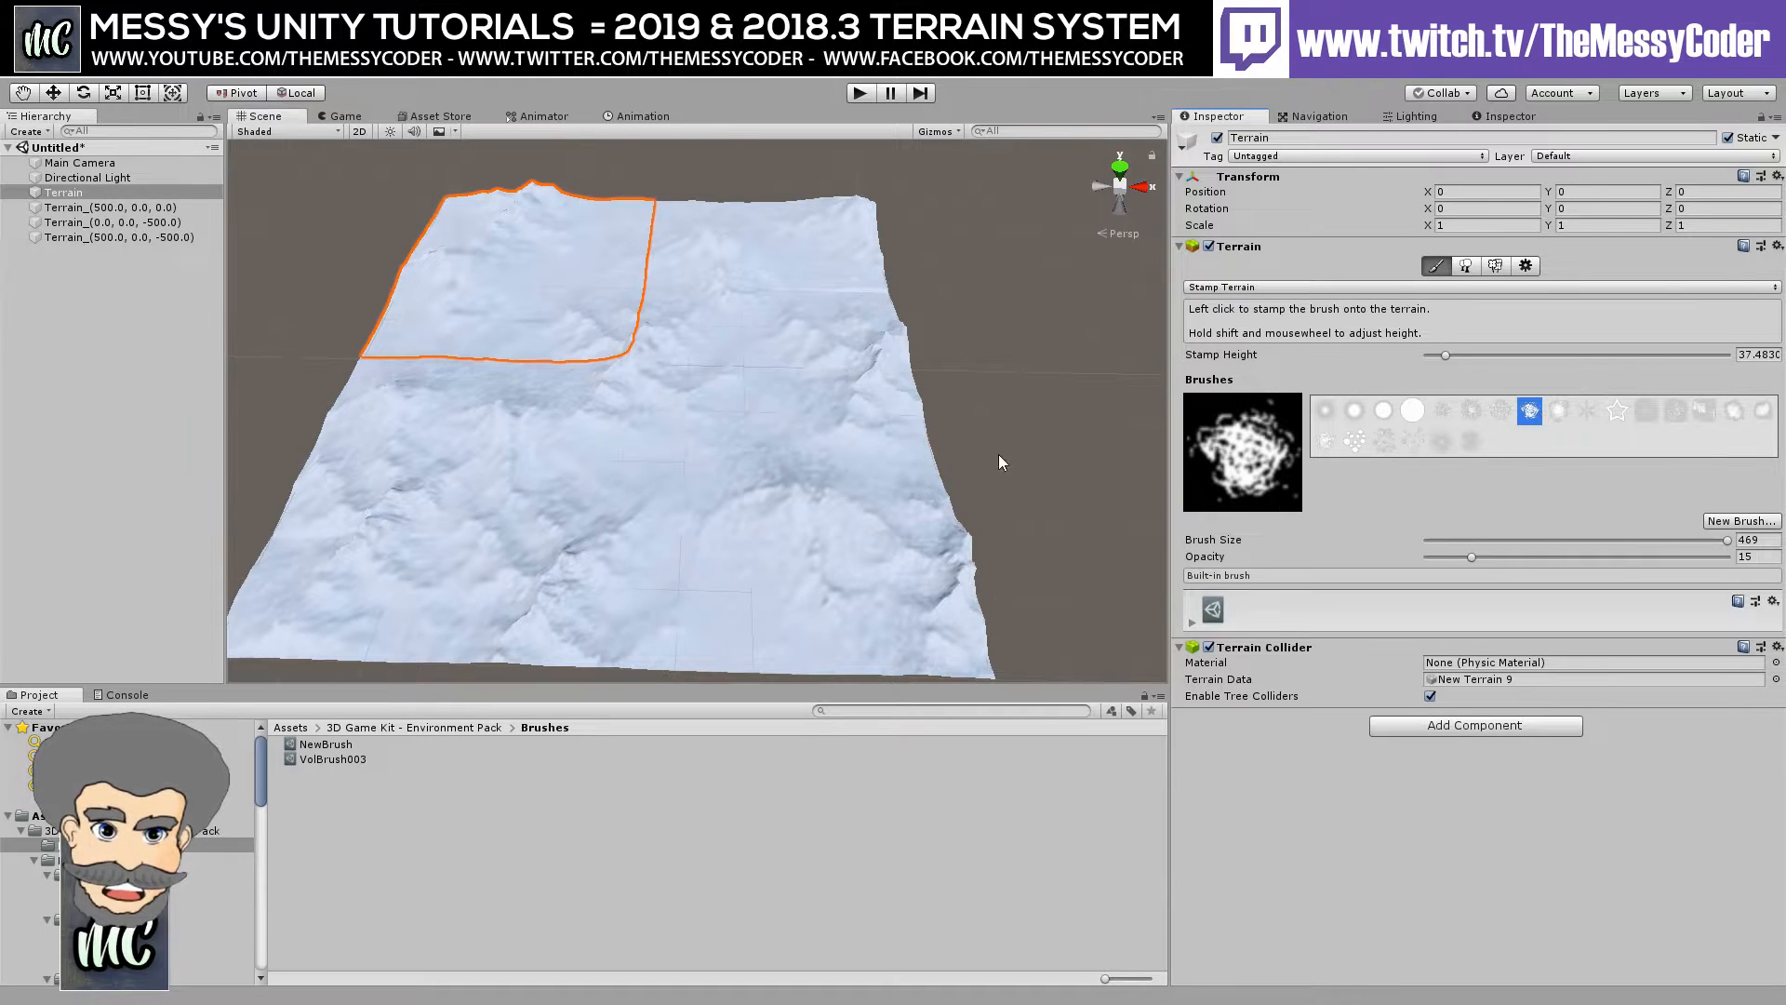
{"action": "left_click", "coordinate": [1471, 412]}
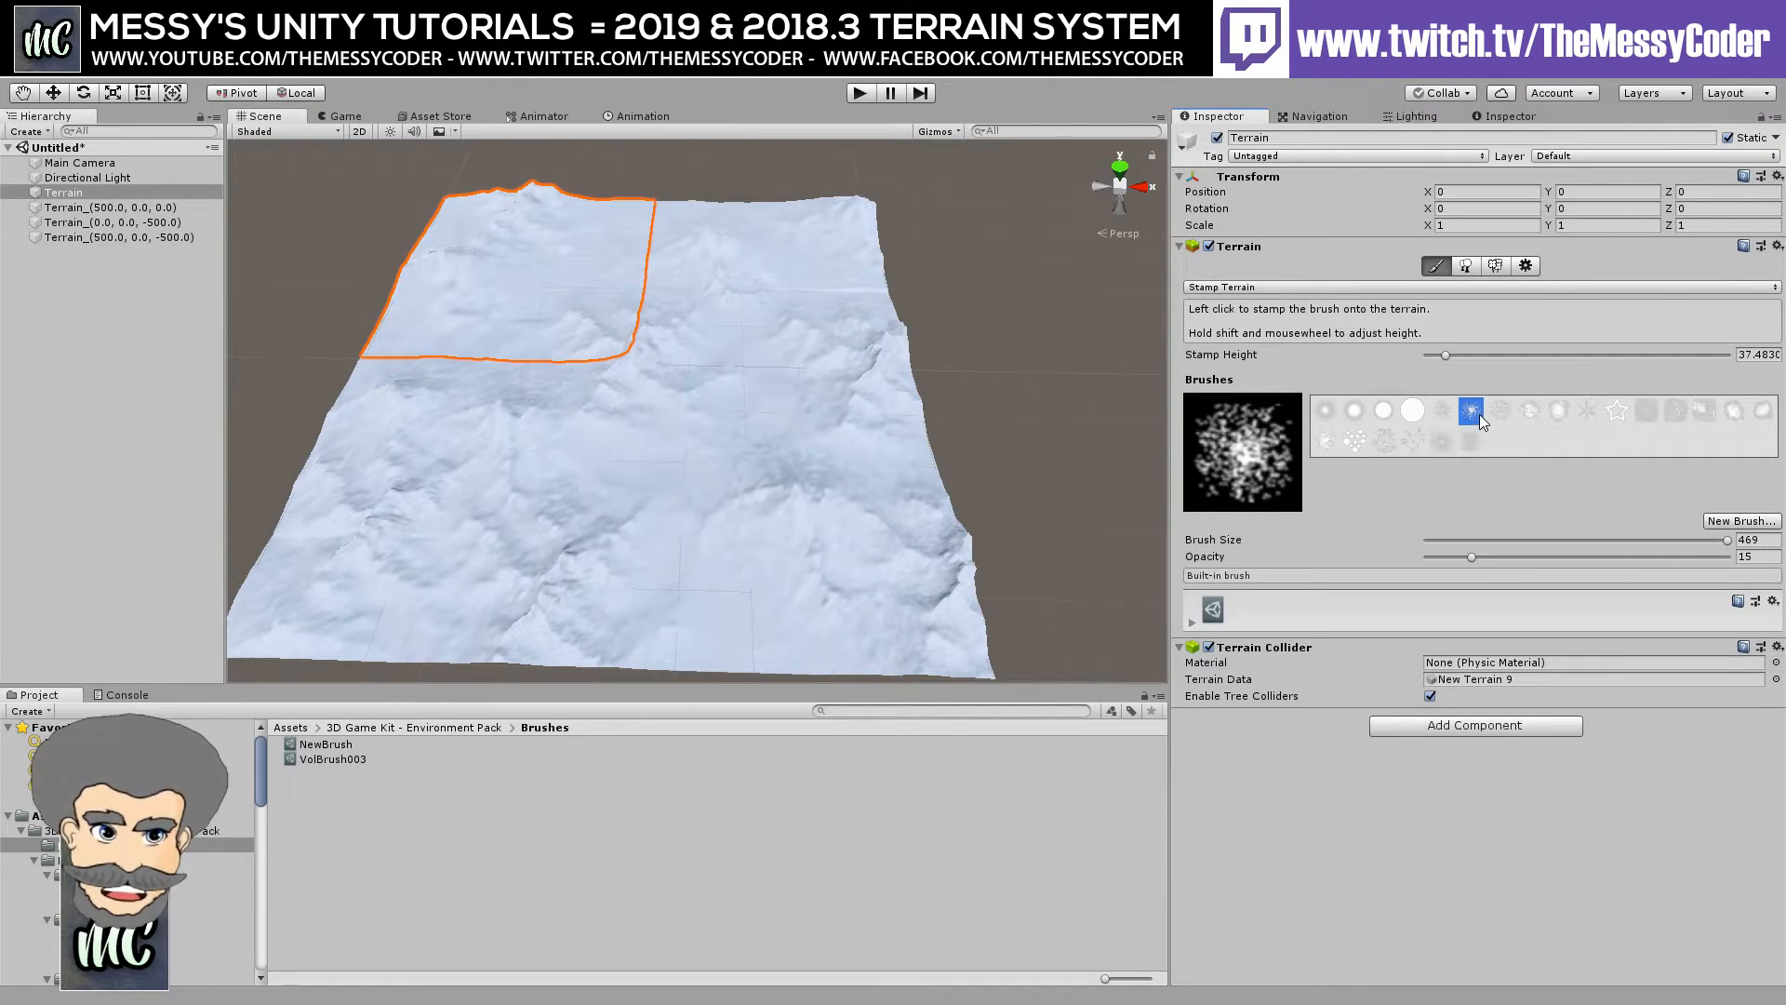
{"action": "left_click", "coordinate": [1500, 412]}
{"action": "left_click", "coordinate": [1558, 412]}
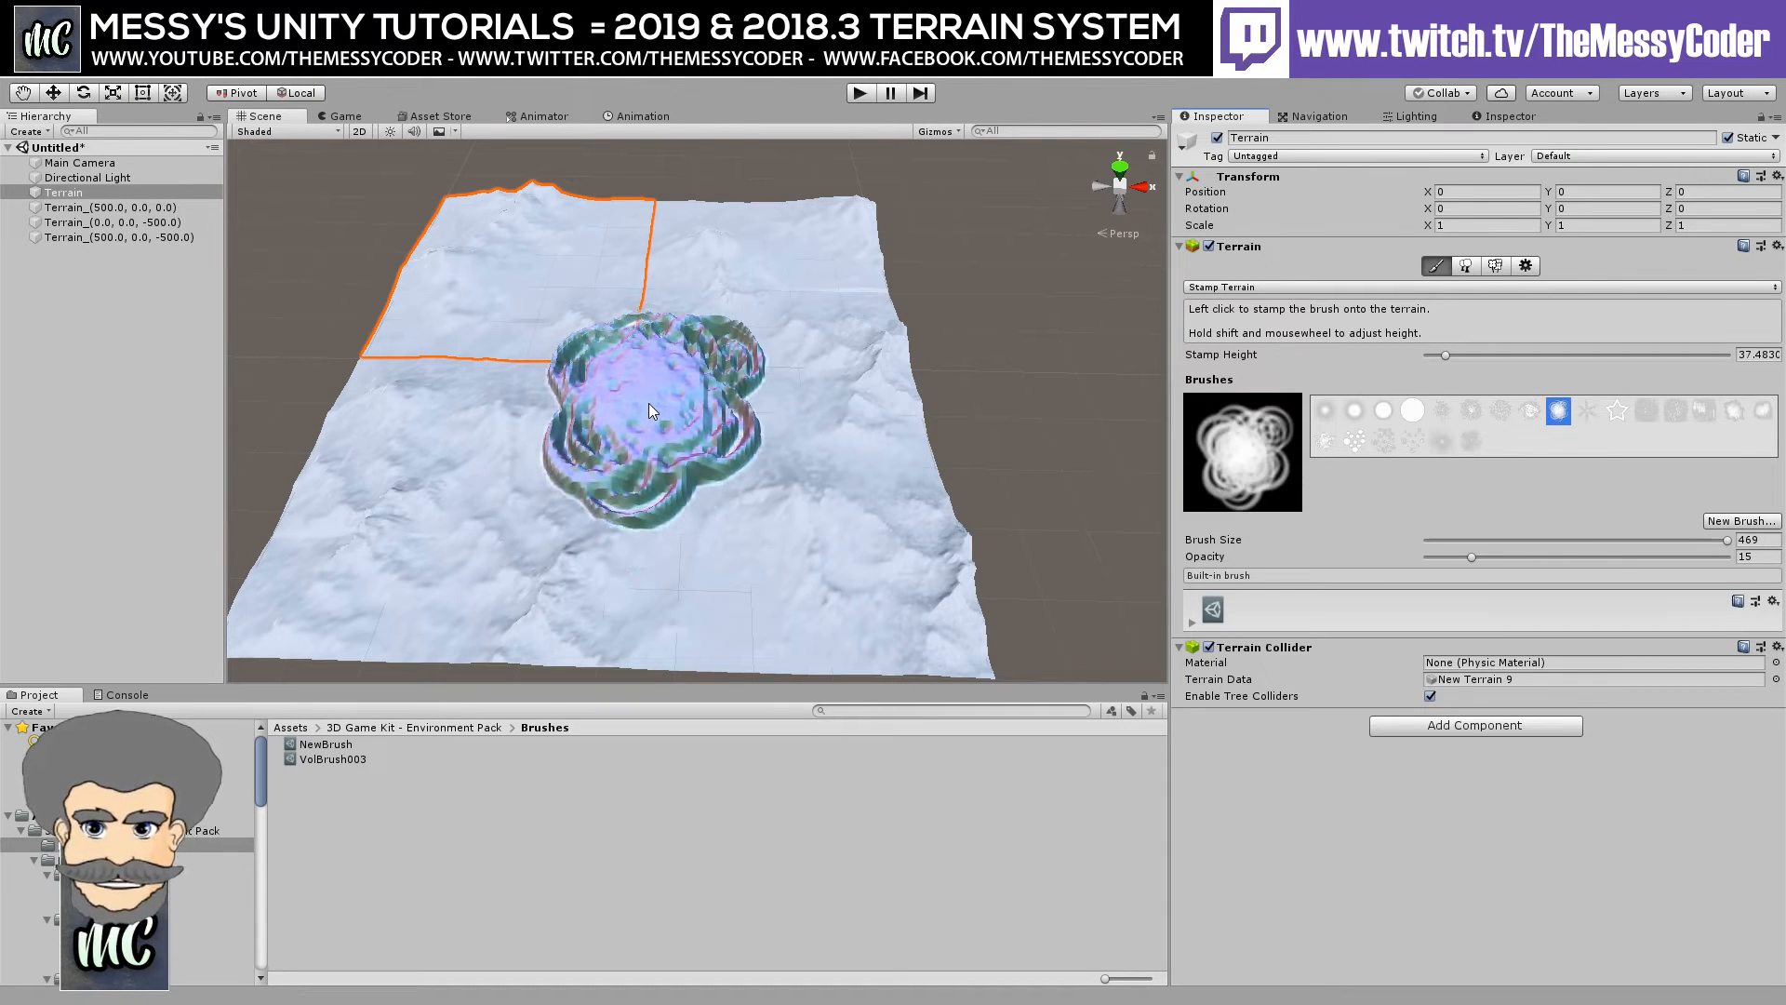
{"action": "left_click", "coordinate": [650, 403]}
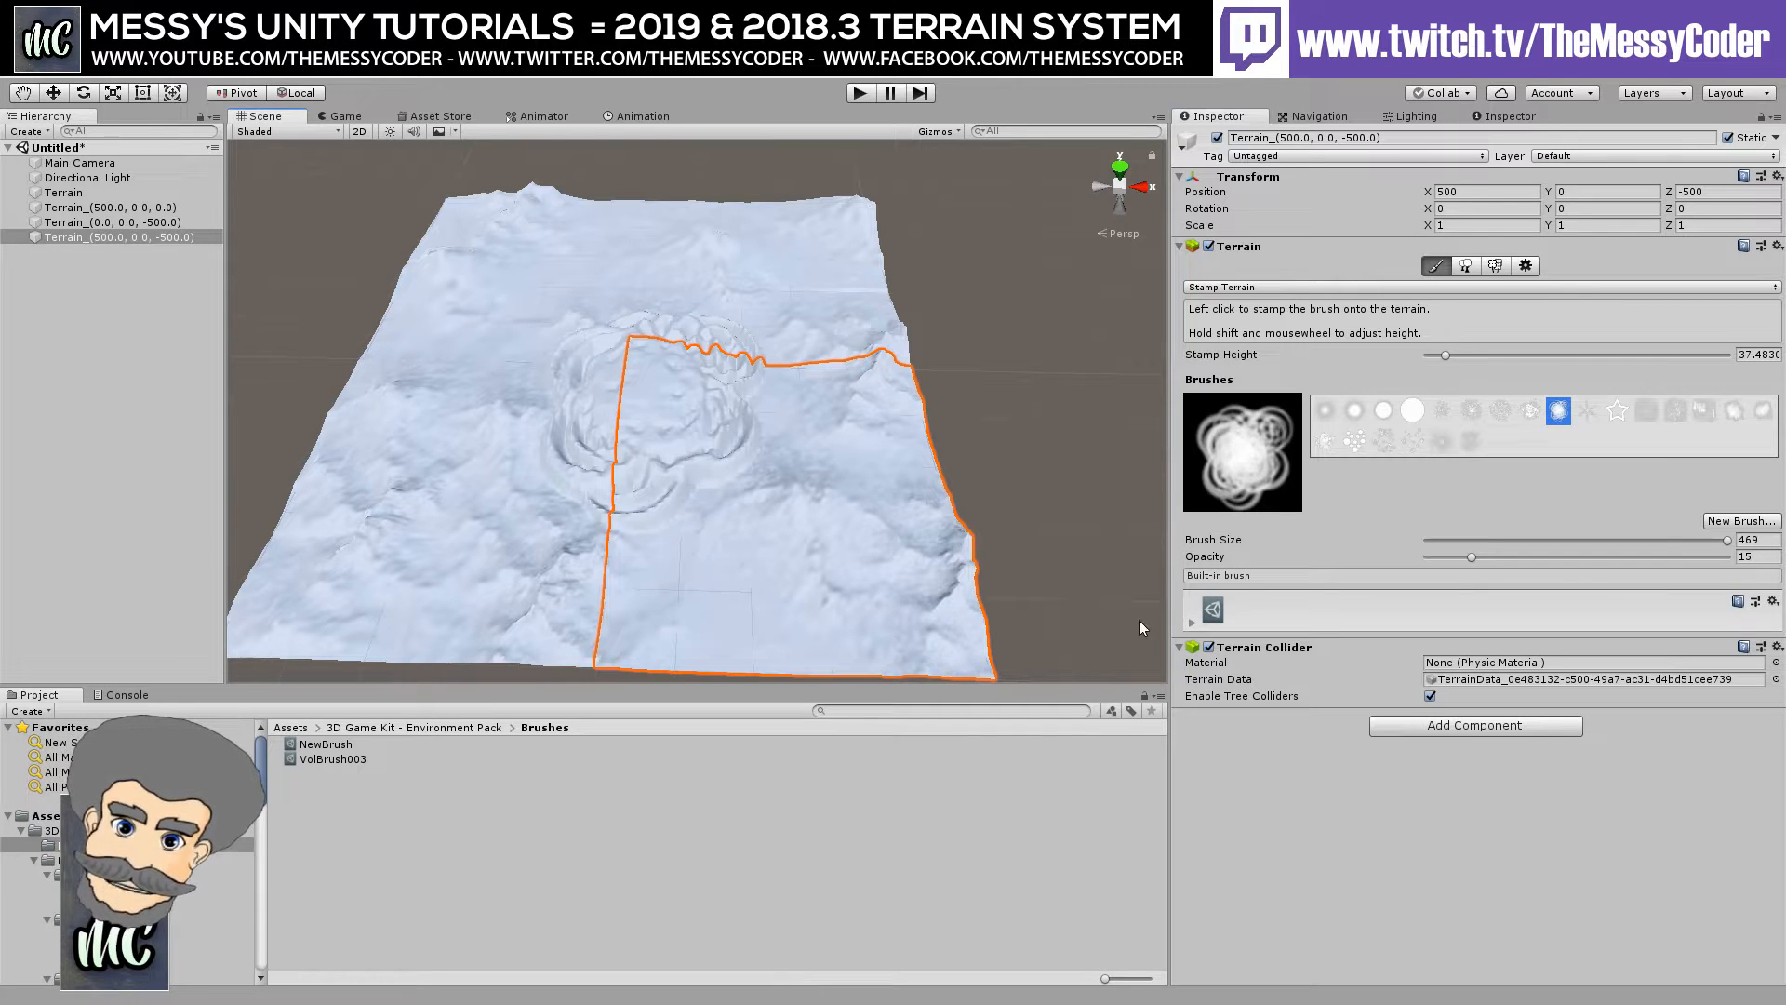
{"action": "key", "text": "ctrl+z"}
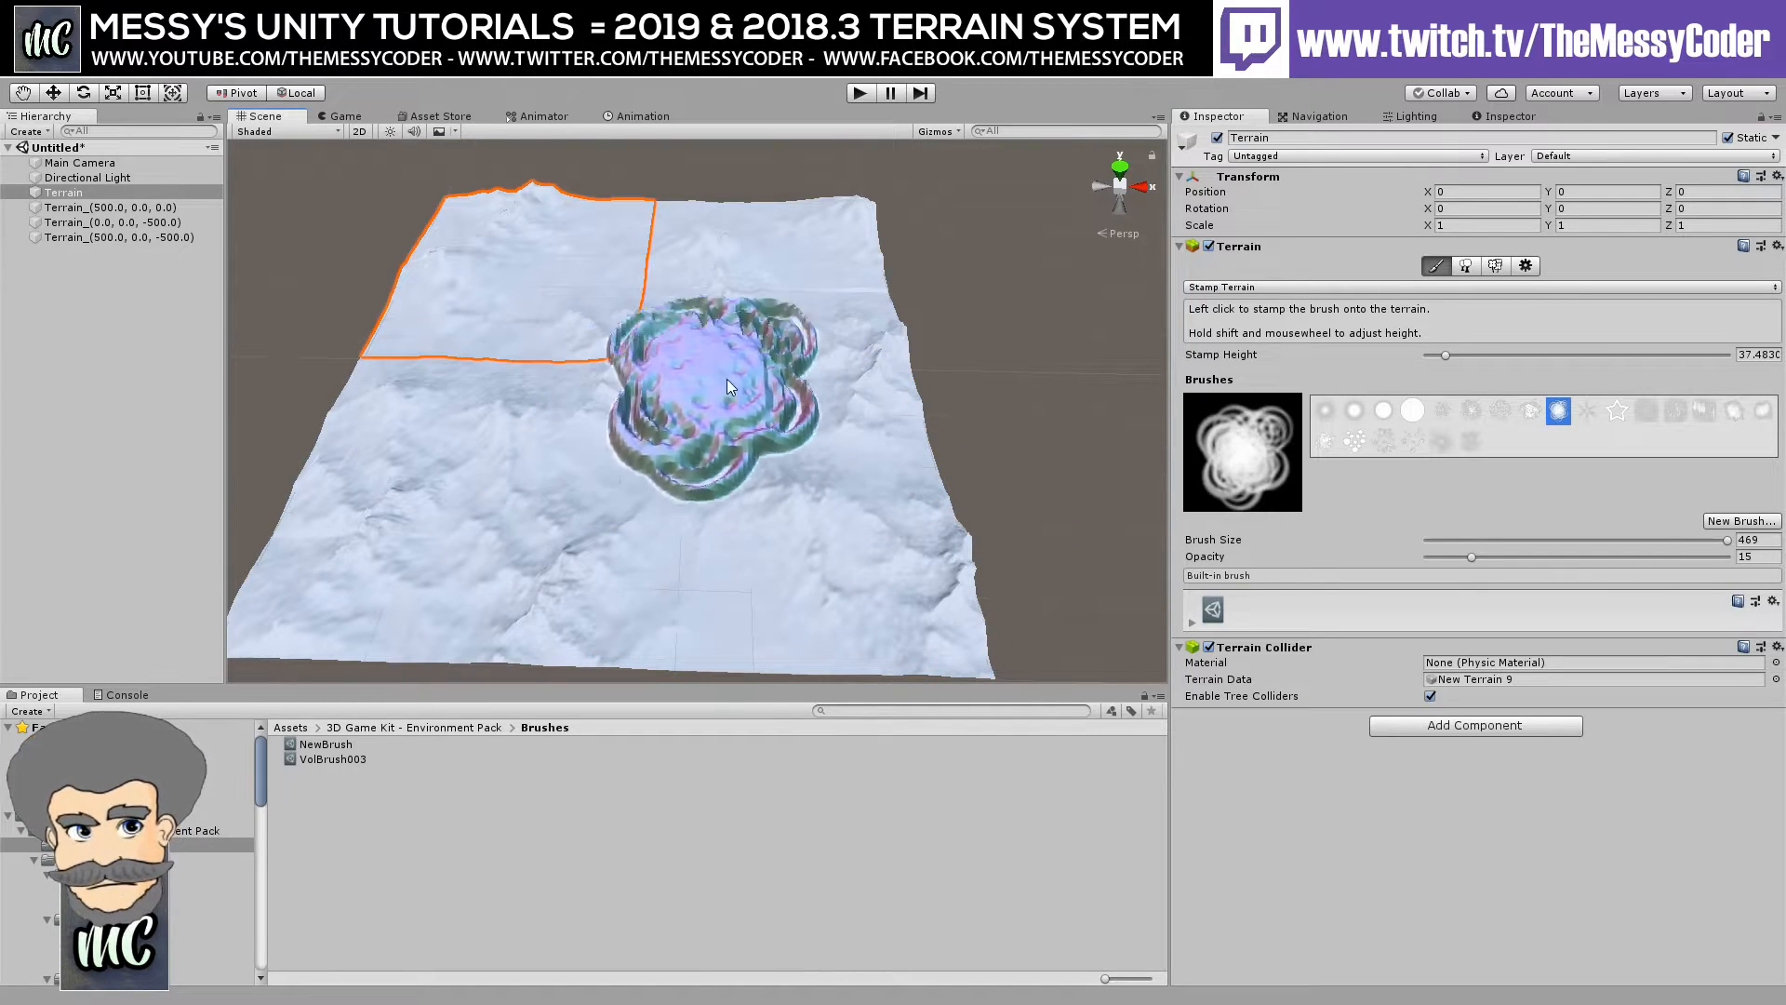
Switch to Raise or Lower Terrain and raise the area where the tiles meet and the Terrain_(0.0, 0.0, -500.0) tile with the overlapping-rings brush.
{"action": "left_click", "coordinate": [1264, 289]}
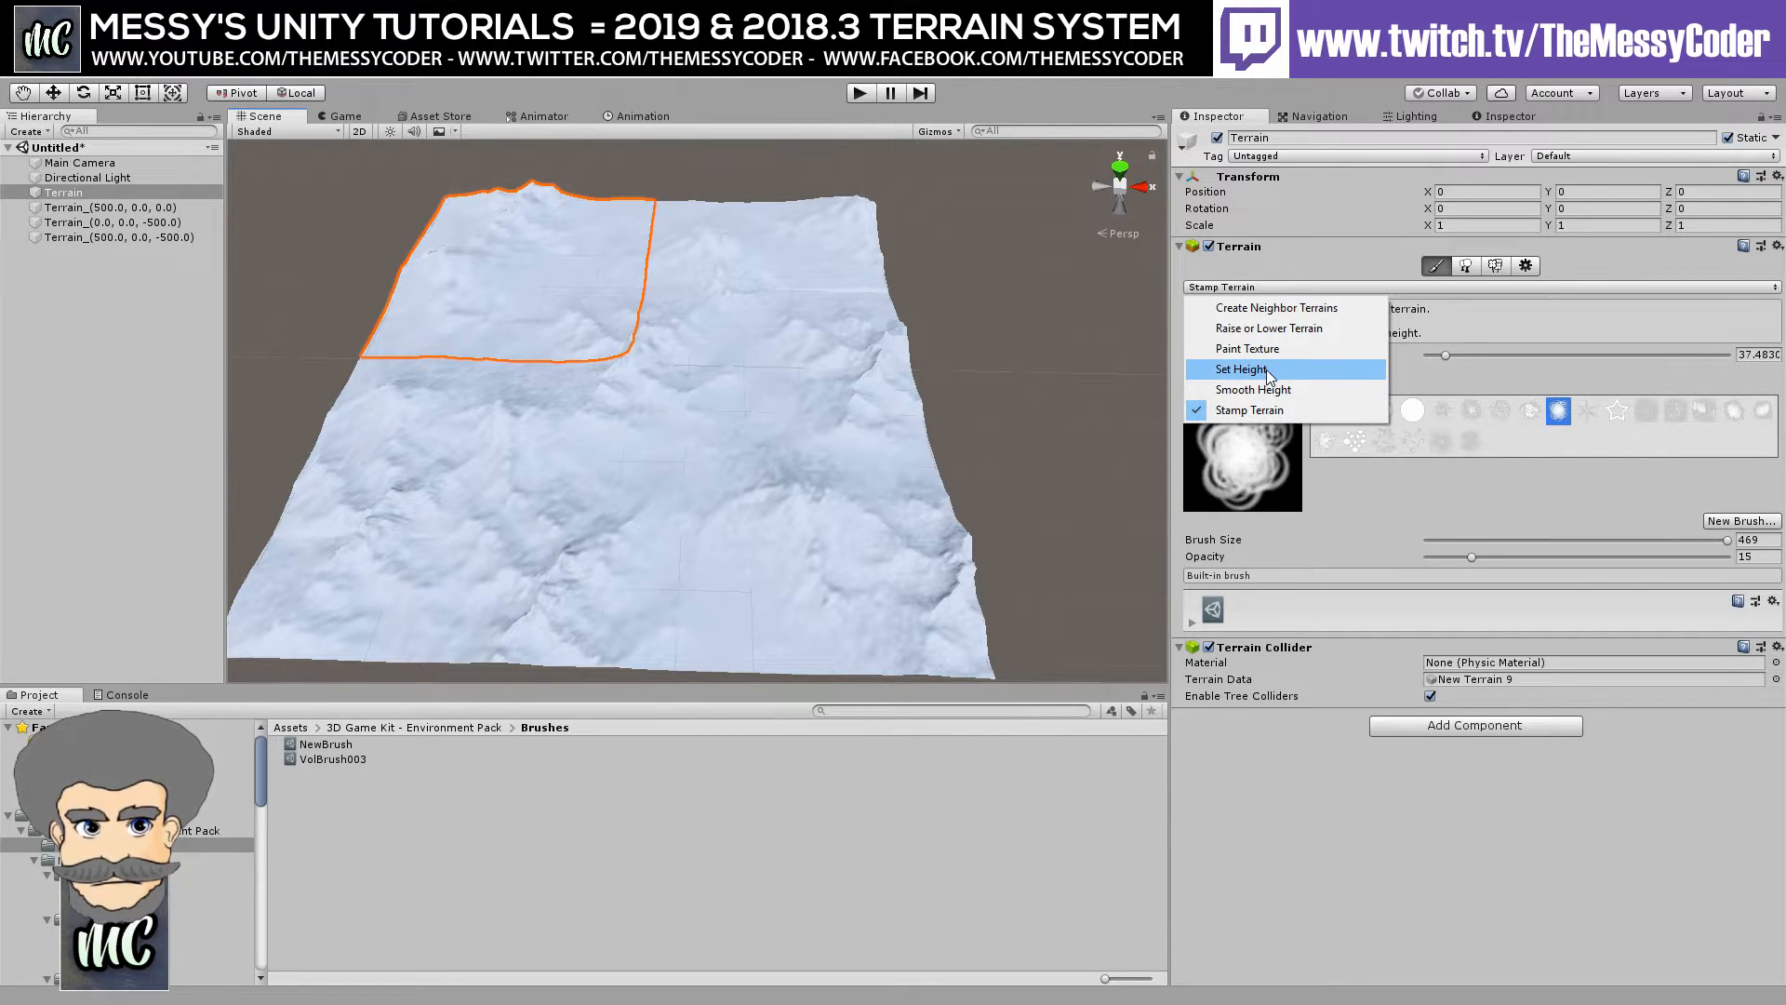
{"action": "left_click", "coordinate": [1265, 333]}
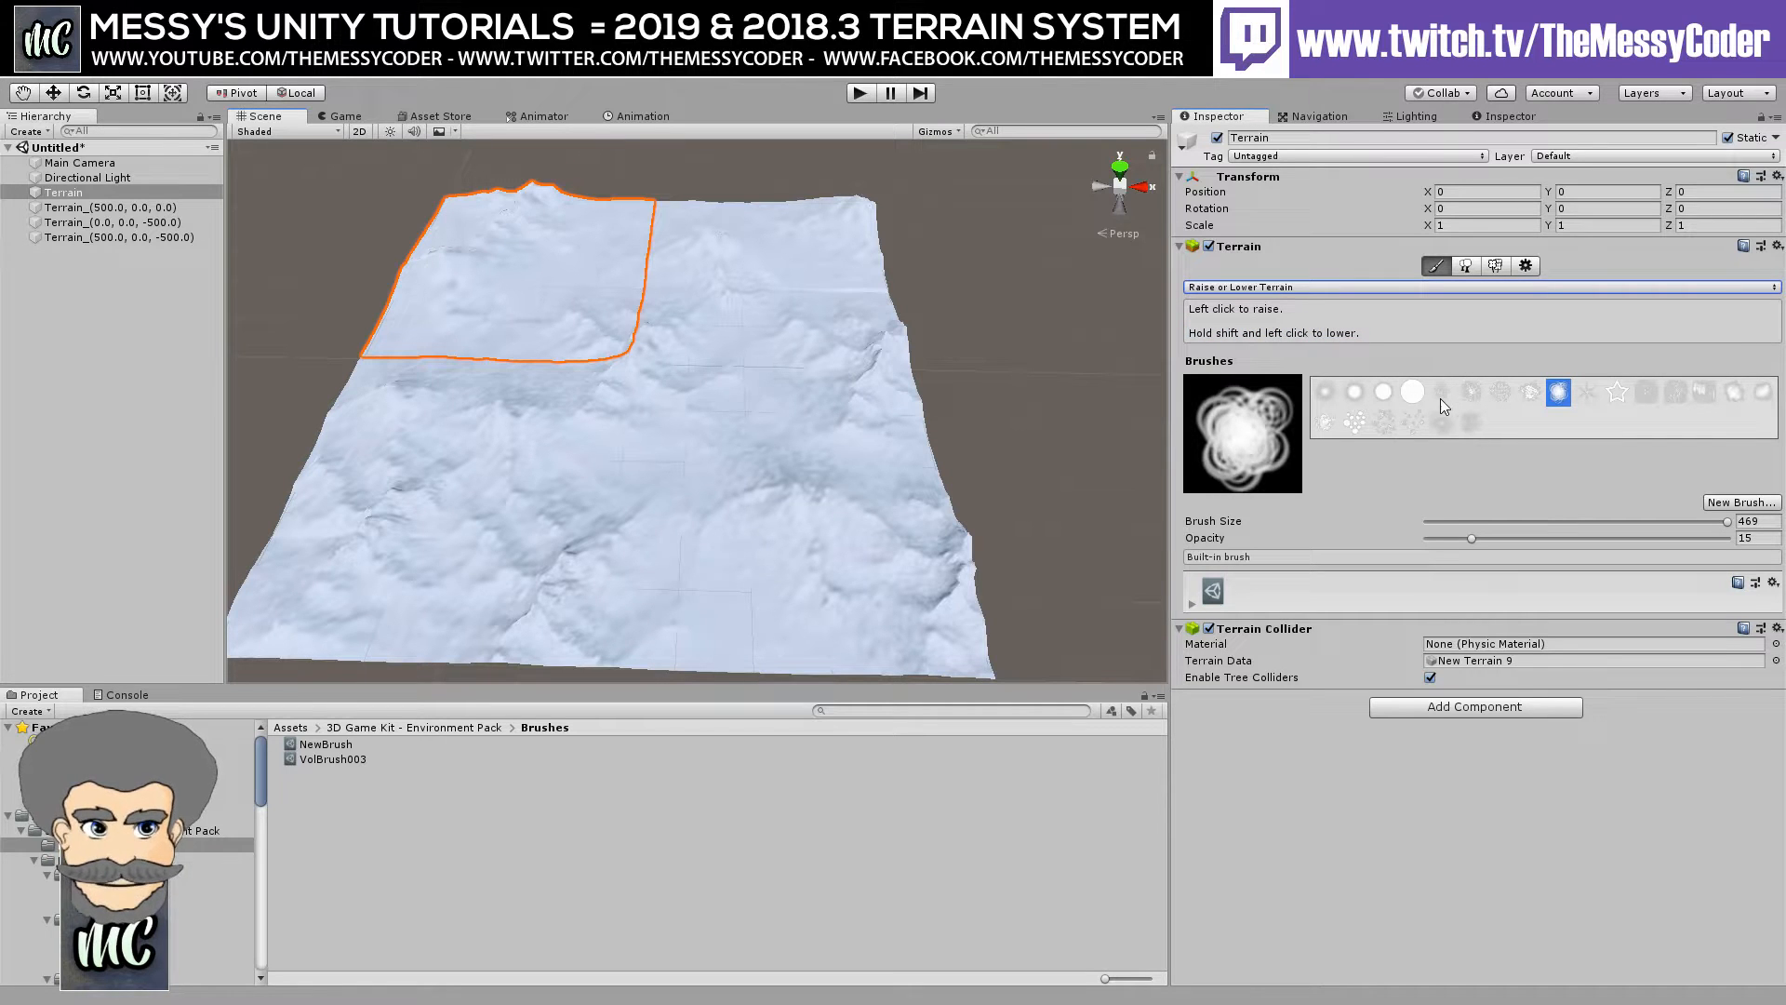
{"action": "left_click", "coordinate": [644, 382]}
{"action": "left_click_drag", "start_coordinate": [644, 381], "coordinate": [643, 381]}
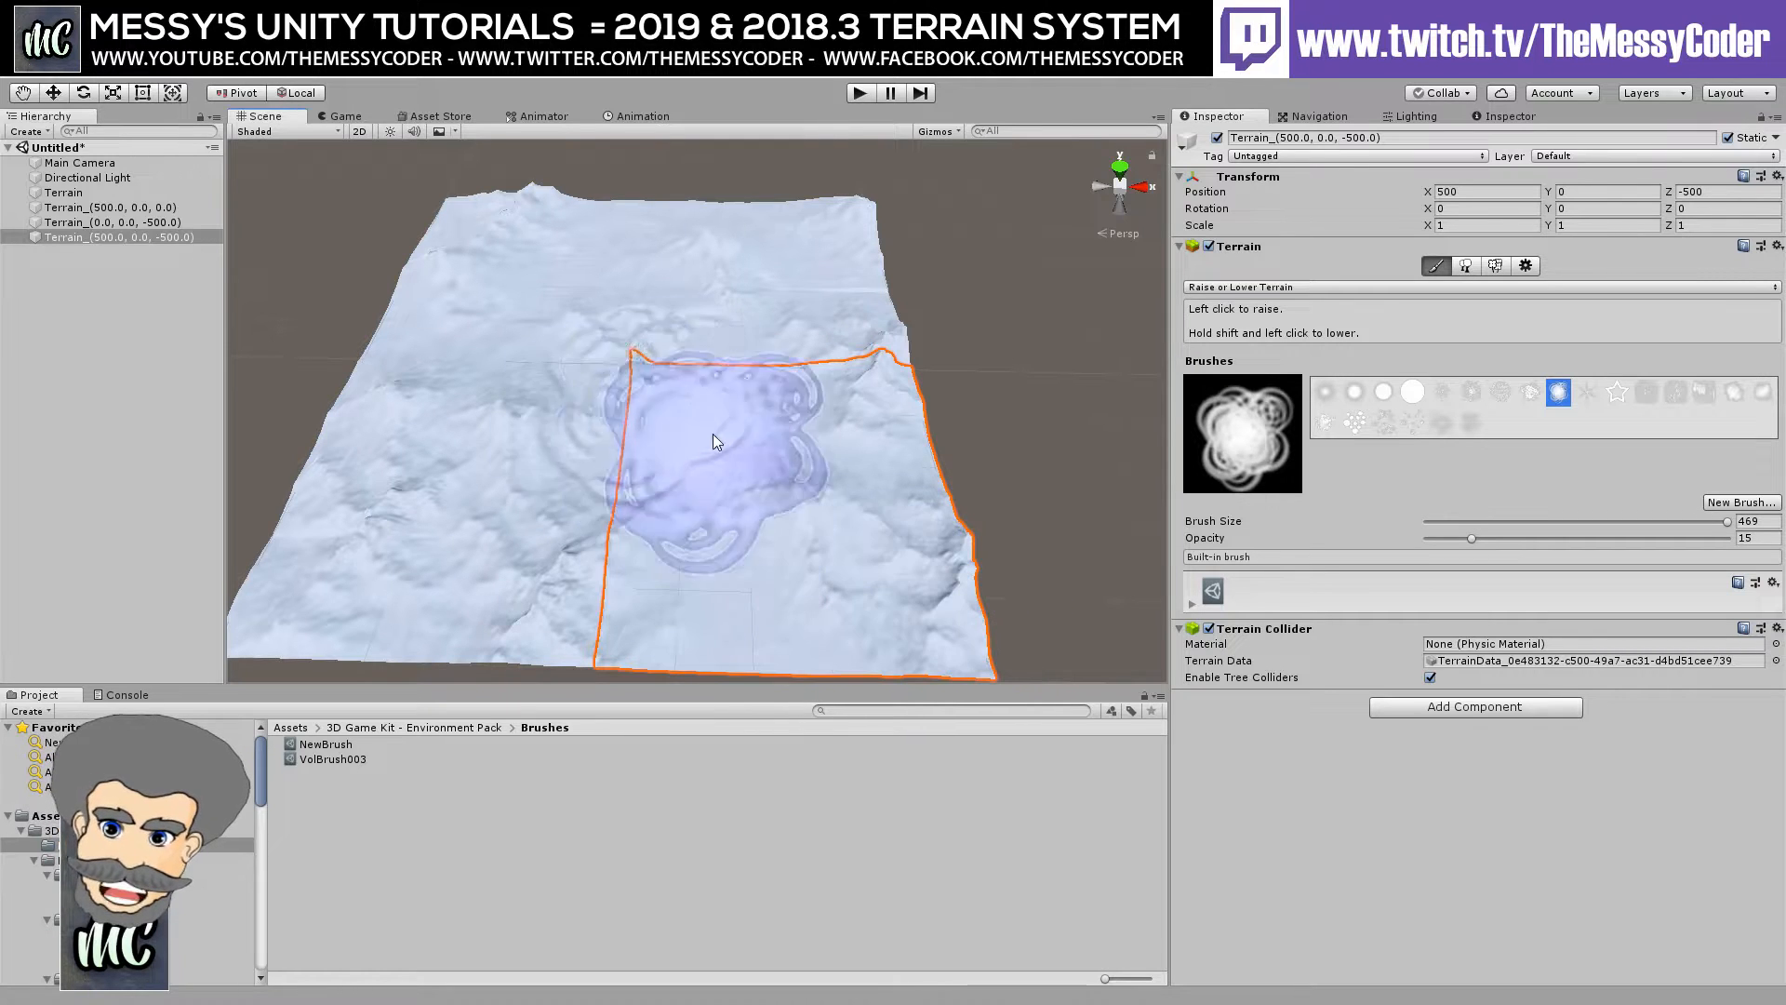
{"action": "left_click", "coordinate": [420, 482]}
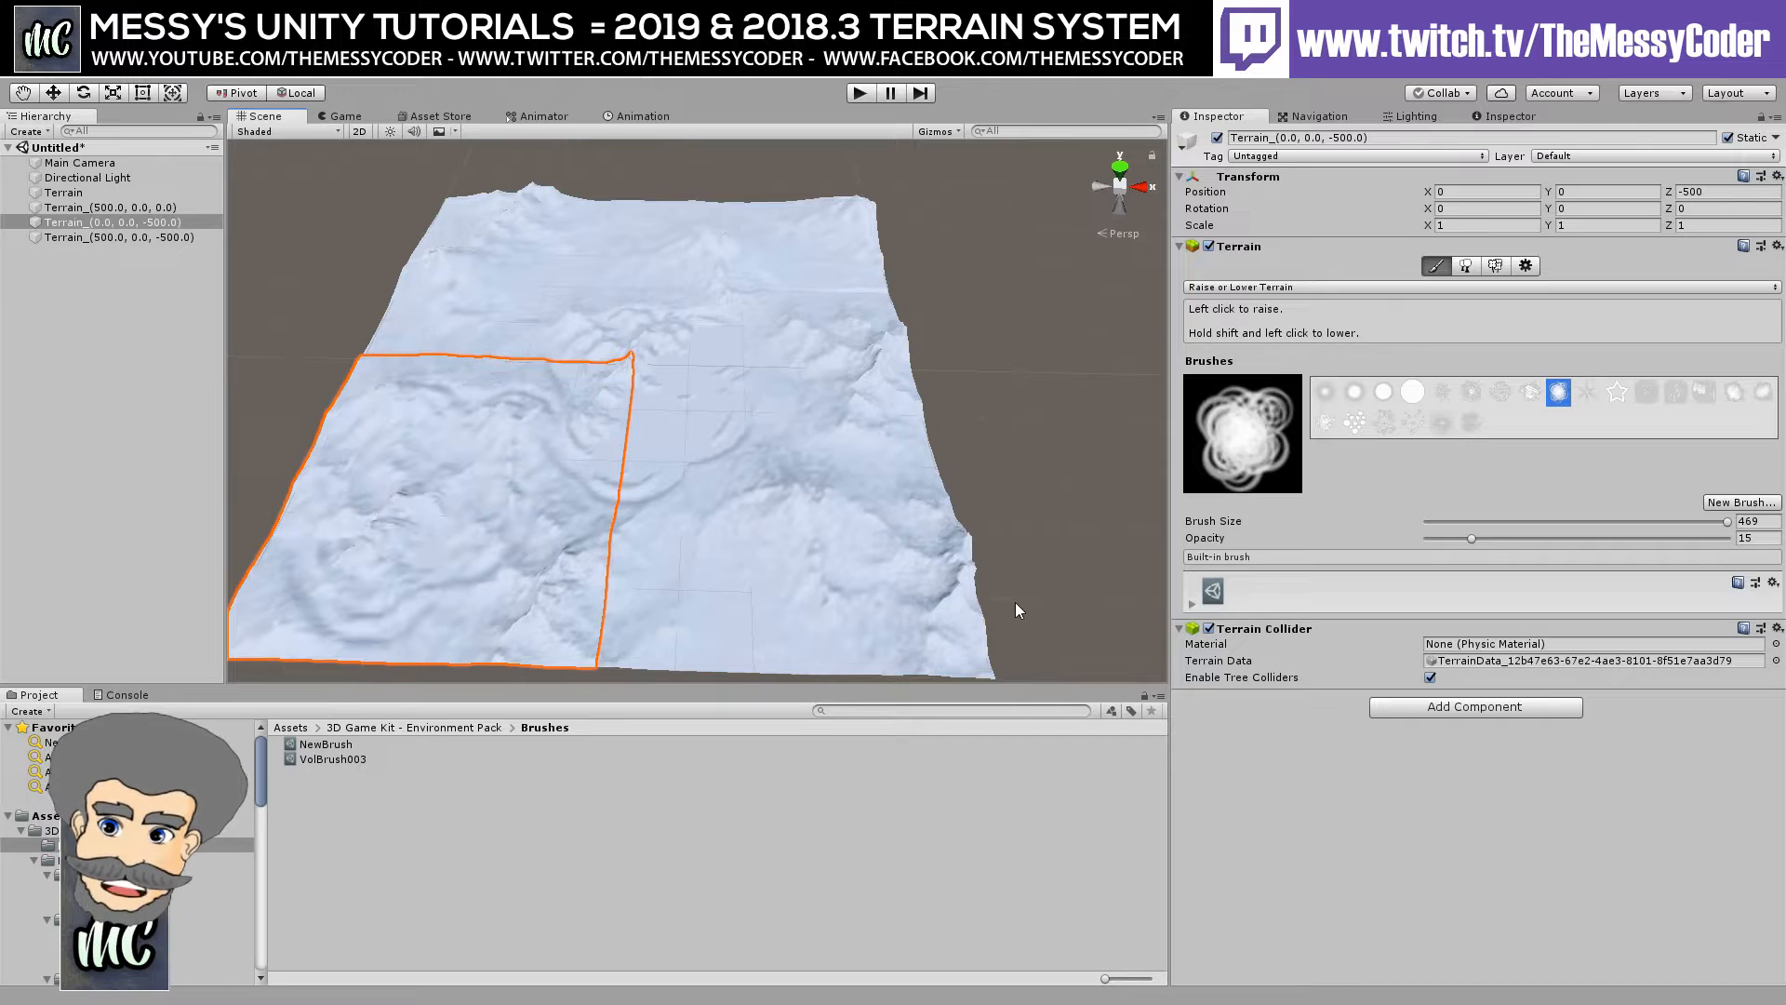
Select NewBrush for raising and apply it to the Terrain_(500.0, 0.0, -500.0) tile.
{"action": "mouse_move", "coordinate": [815, 525]}
{"action": "middle_mouse_down"}
{"action": "mouse_move", "coordinate": [817, 303]}
{"action": "mouse_move", "coordinate": [818, 476]}
{"action": "middle_mouse_up"}
{"action": "left_click", "coordinate": [1470, 424]}
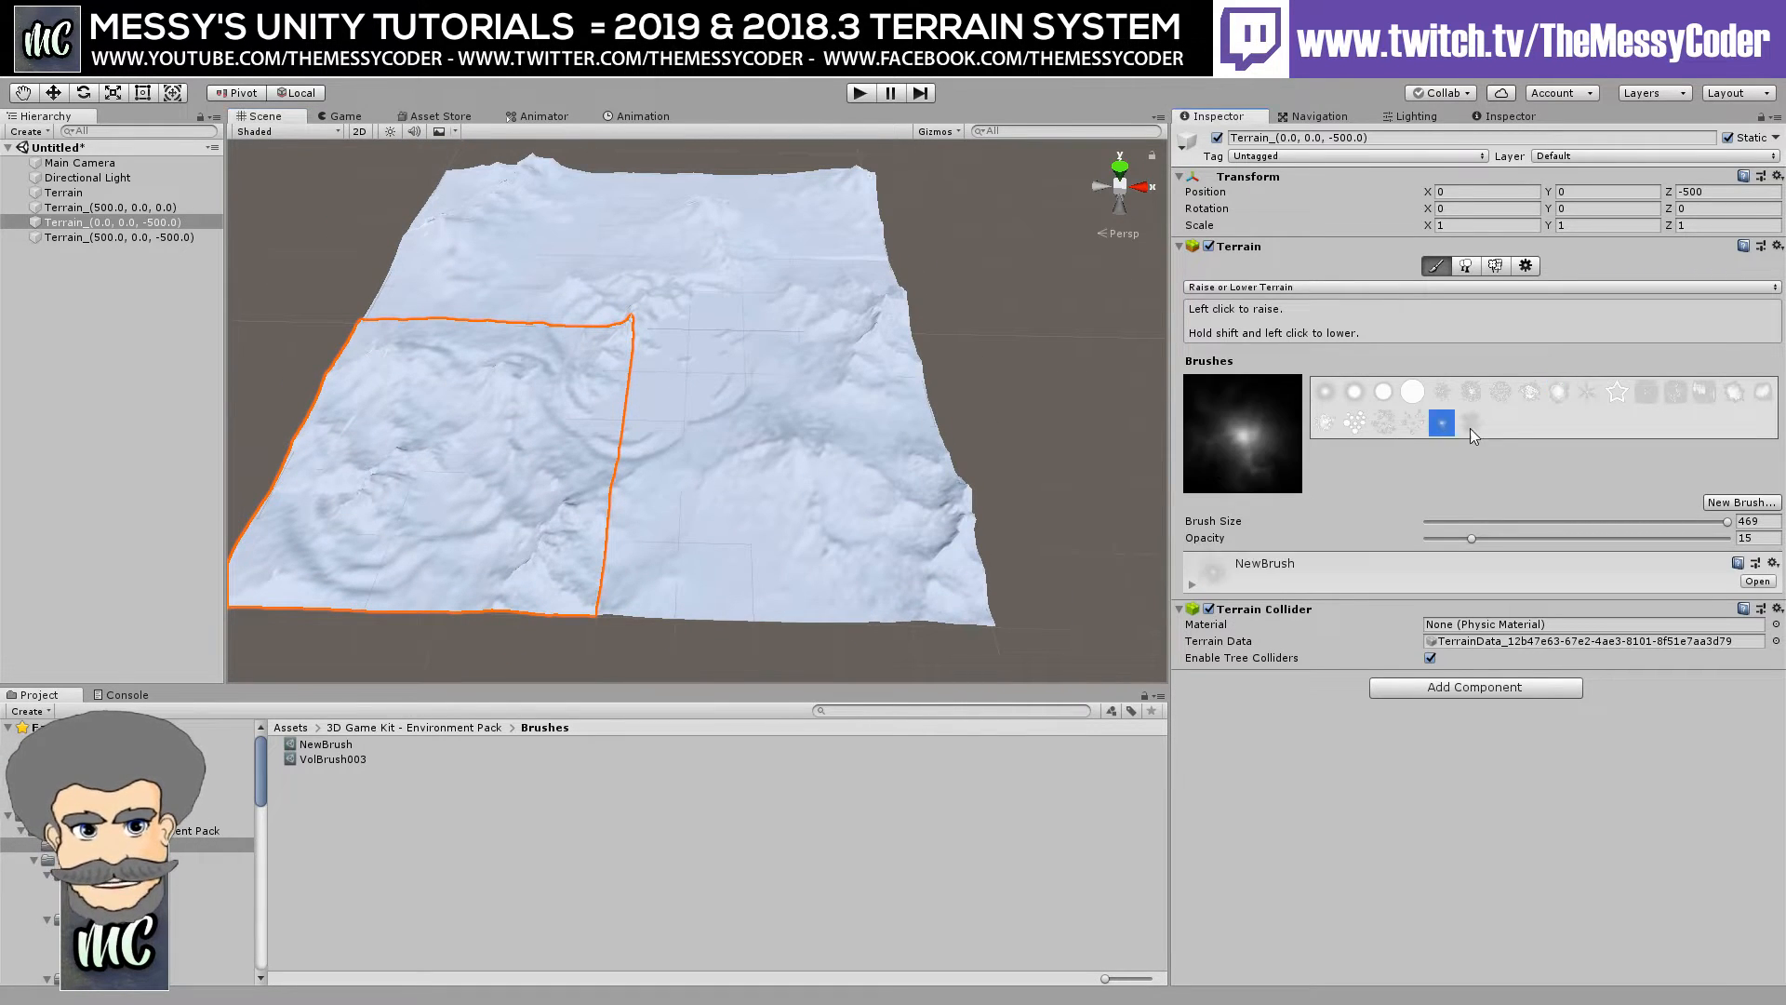
{"action": "left_click", "coordinate": [1432, 426]}
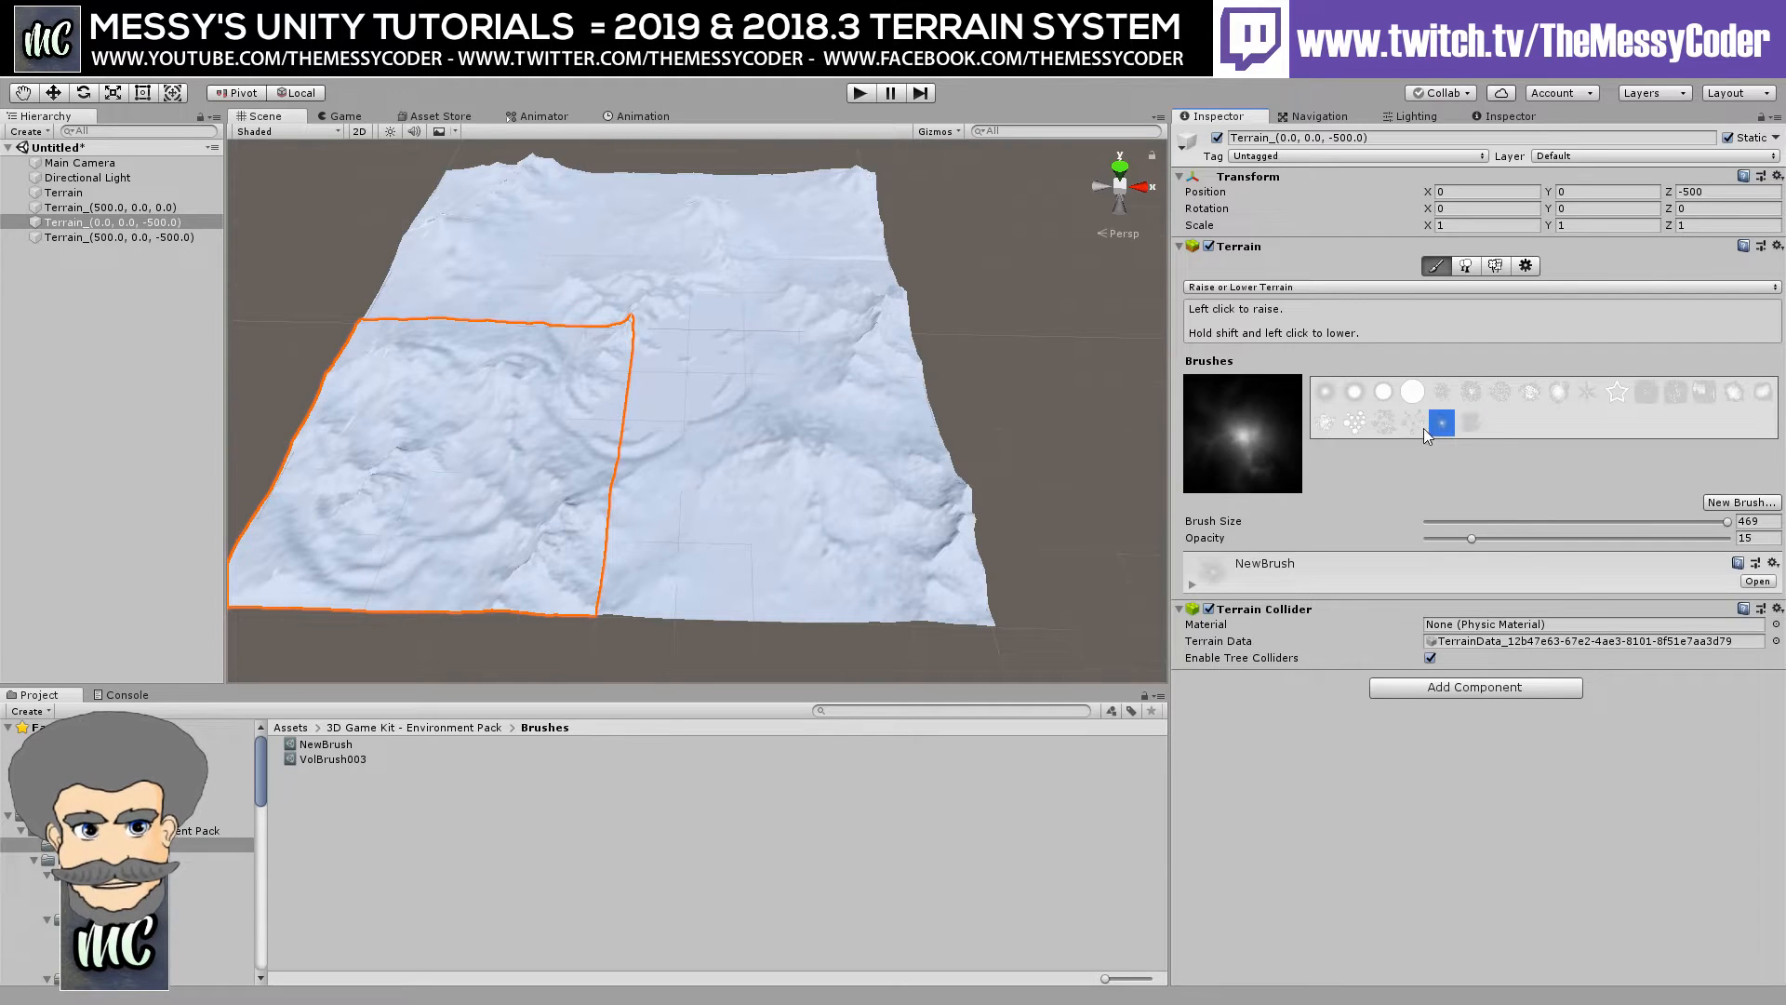
{"action": "left_click", "coordinate": [844, 446]}
{"action": "left_click_drag", "start_coordinate": [845, 445], "coordinate": [844, 445]}
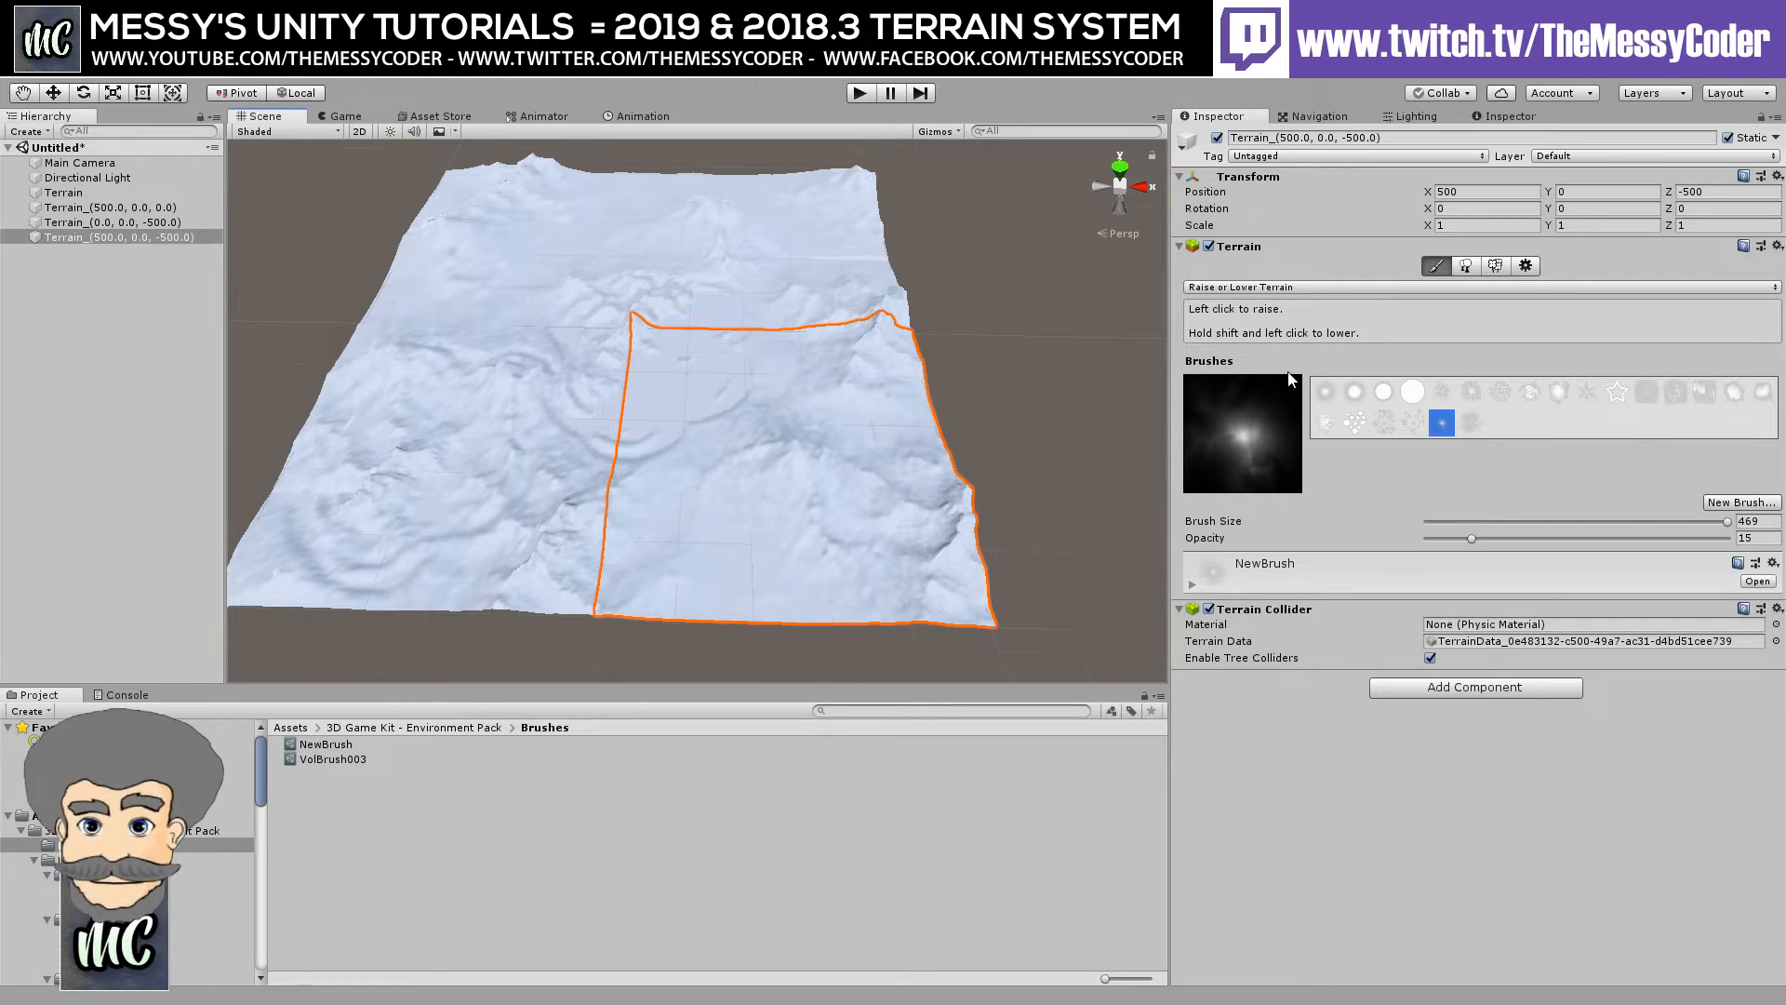
Switch to the Paint Texture tool and open the texture picker for a new terrain layer.
{"action": "left_click", "coordinate": [1303, 287]}
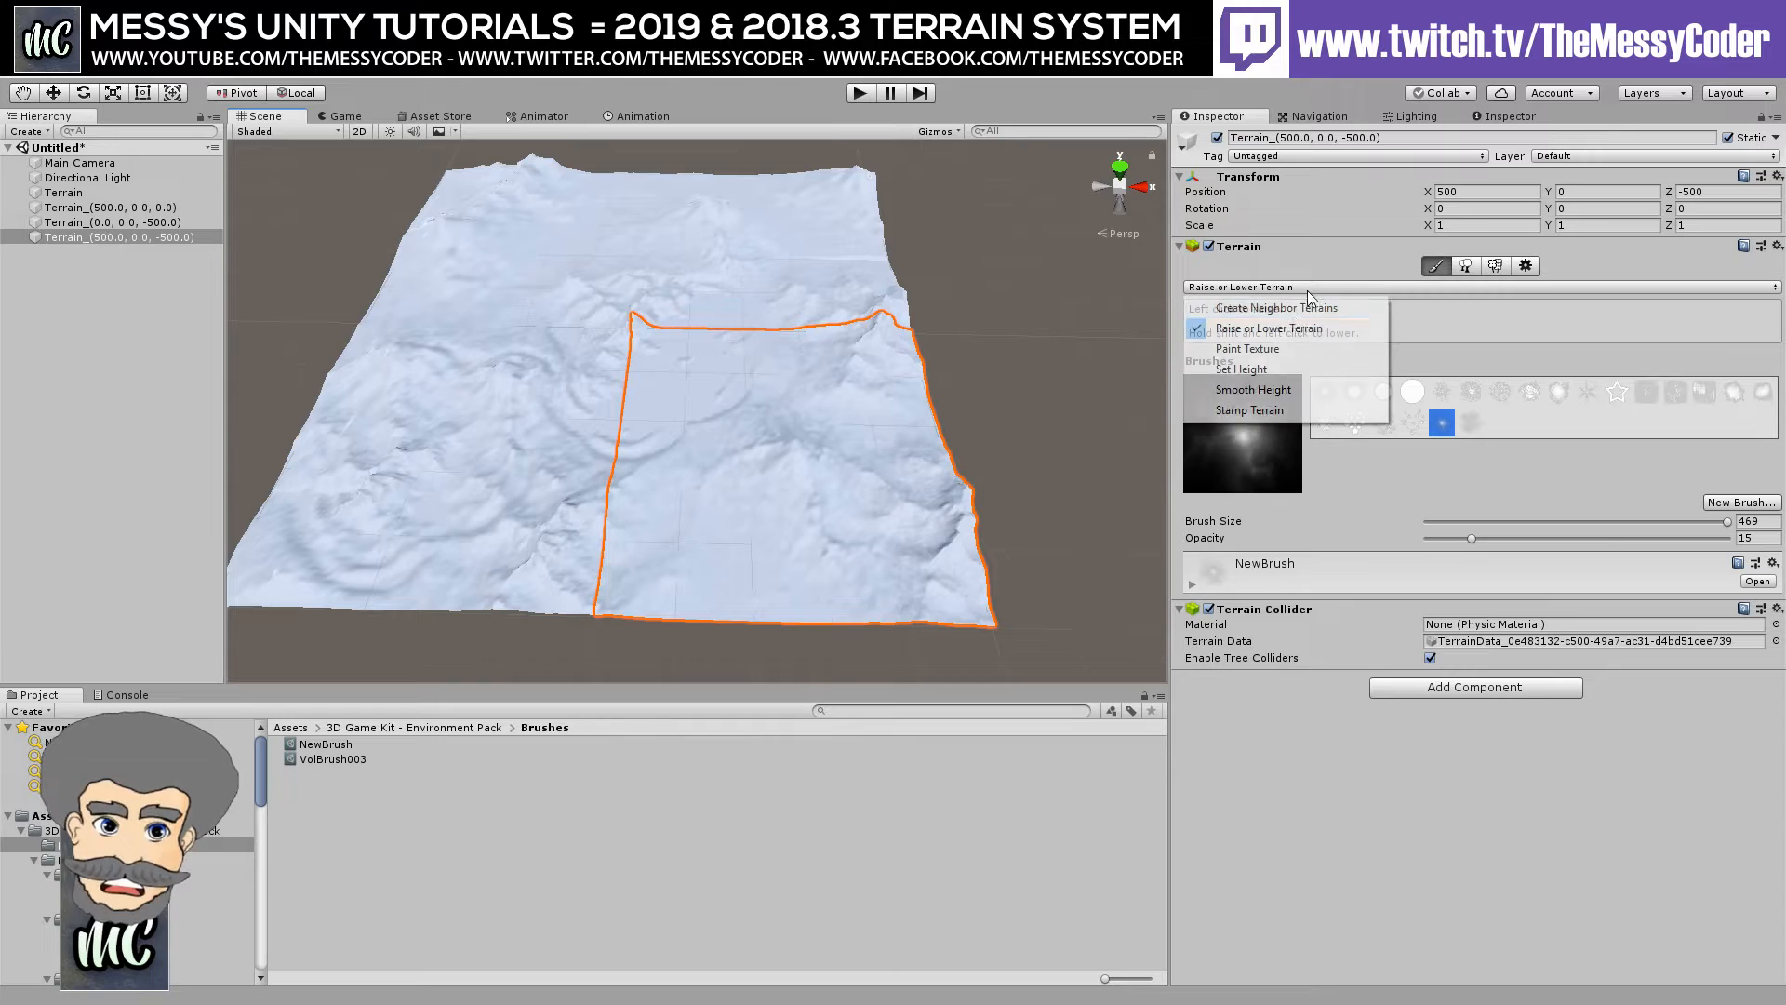
{"action": "left_click", "coordinate": [1276, 349]}
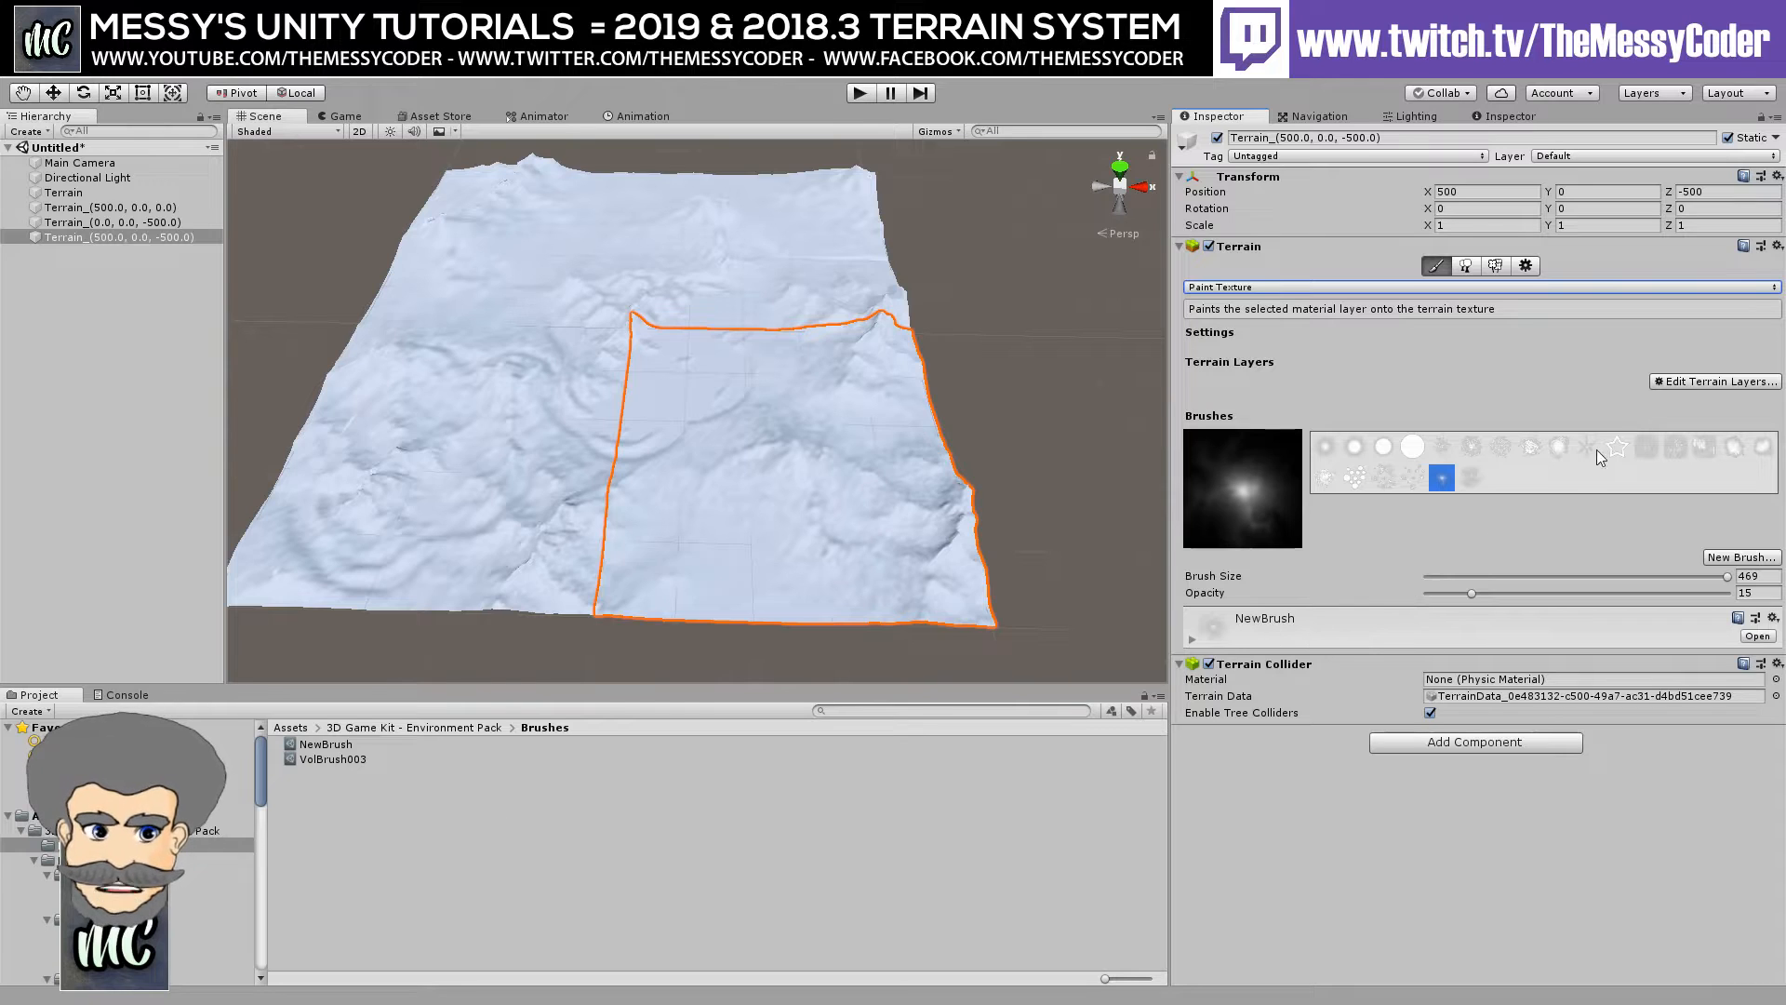
{"action": "left_click", "coordinate": [1706, 387]}
{"action": "left_click", "coordinate": [1689, 387]}
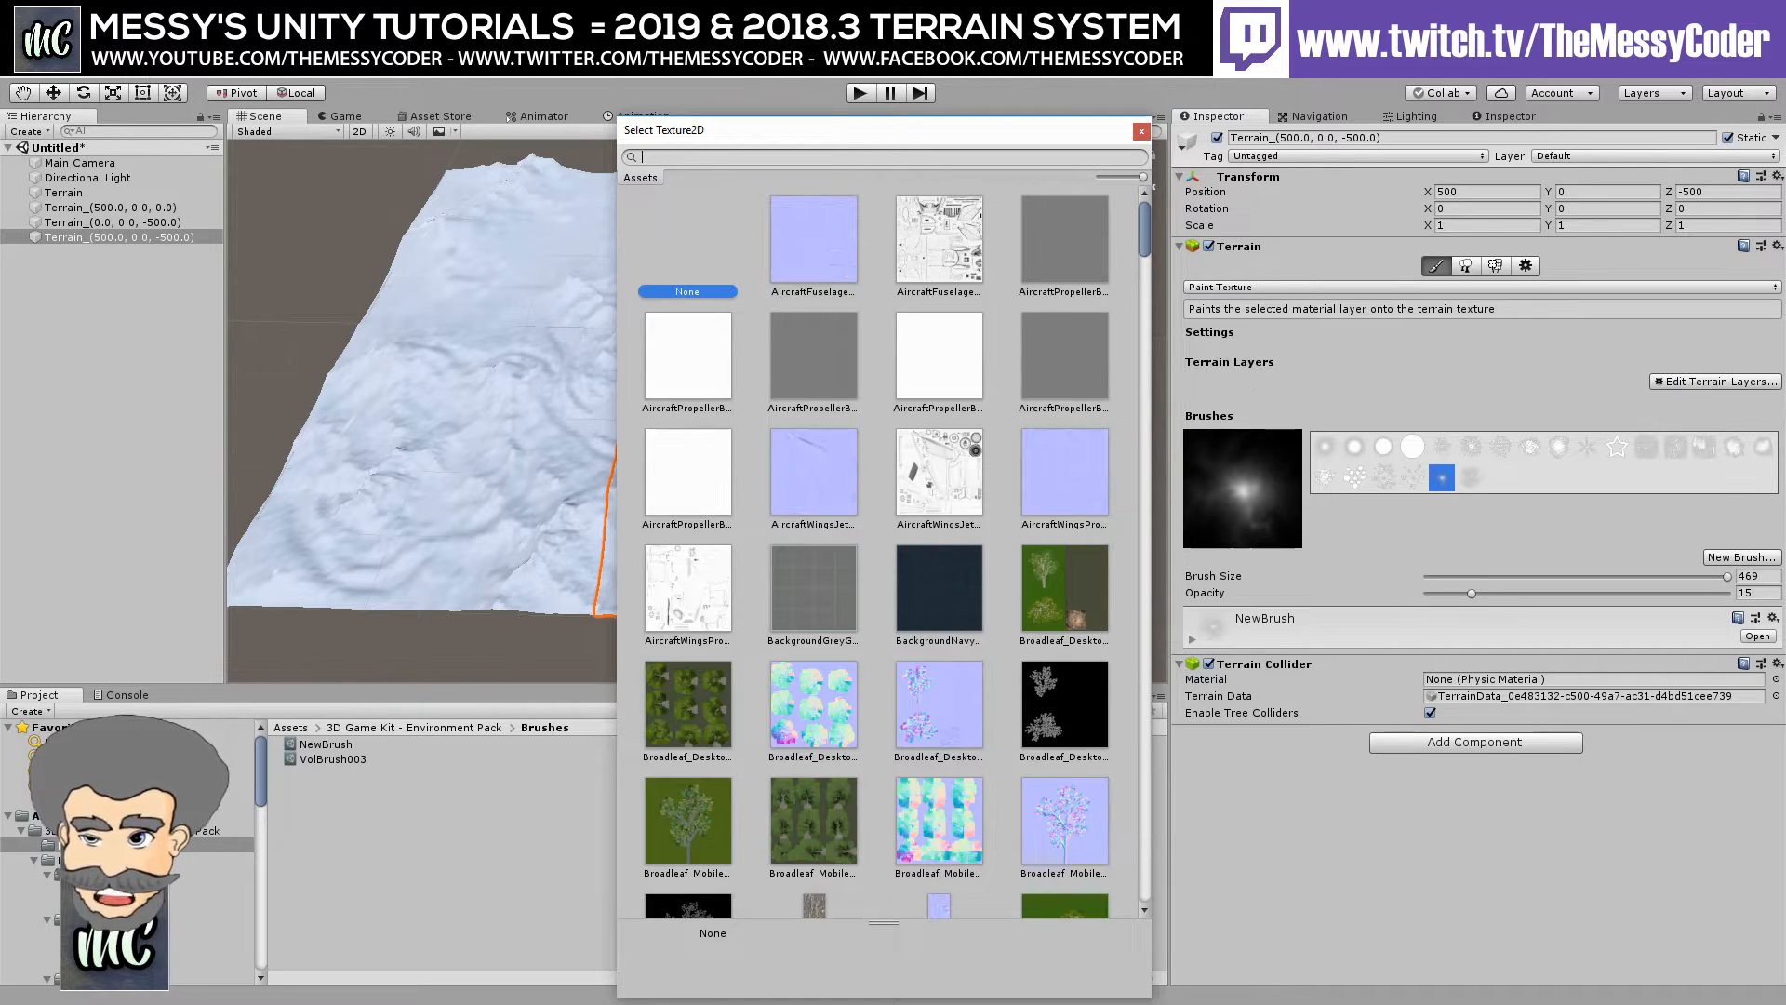
Close the texture picker, check the ground textures in the Environment > Ground > Textures folder, and return to the Brushes folder.
{"action": "left_click", "coordinate": [102, 904]}
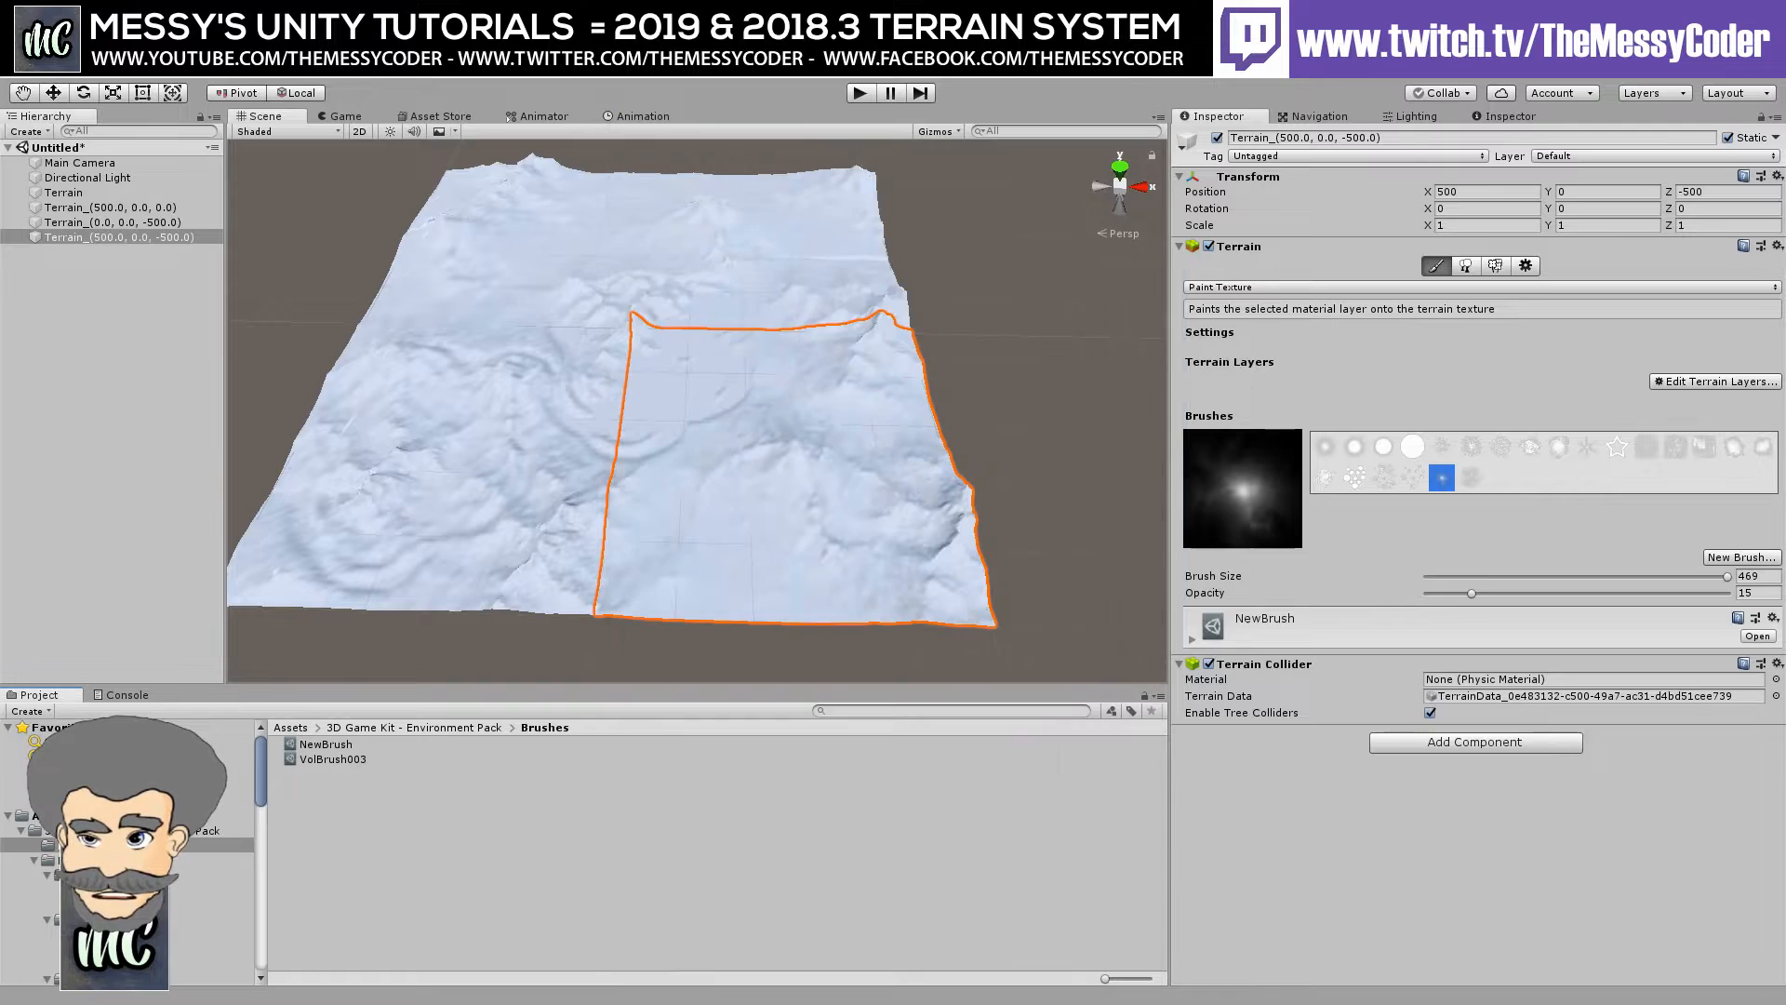
{"action": "left_click", "coordinate": [102, 904]}
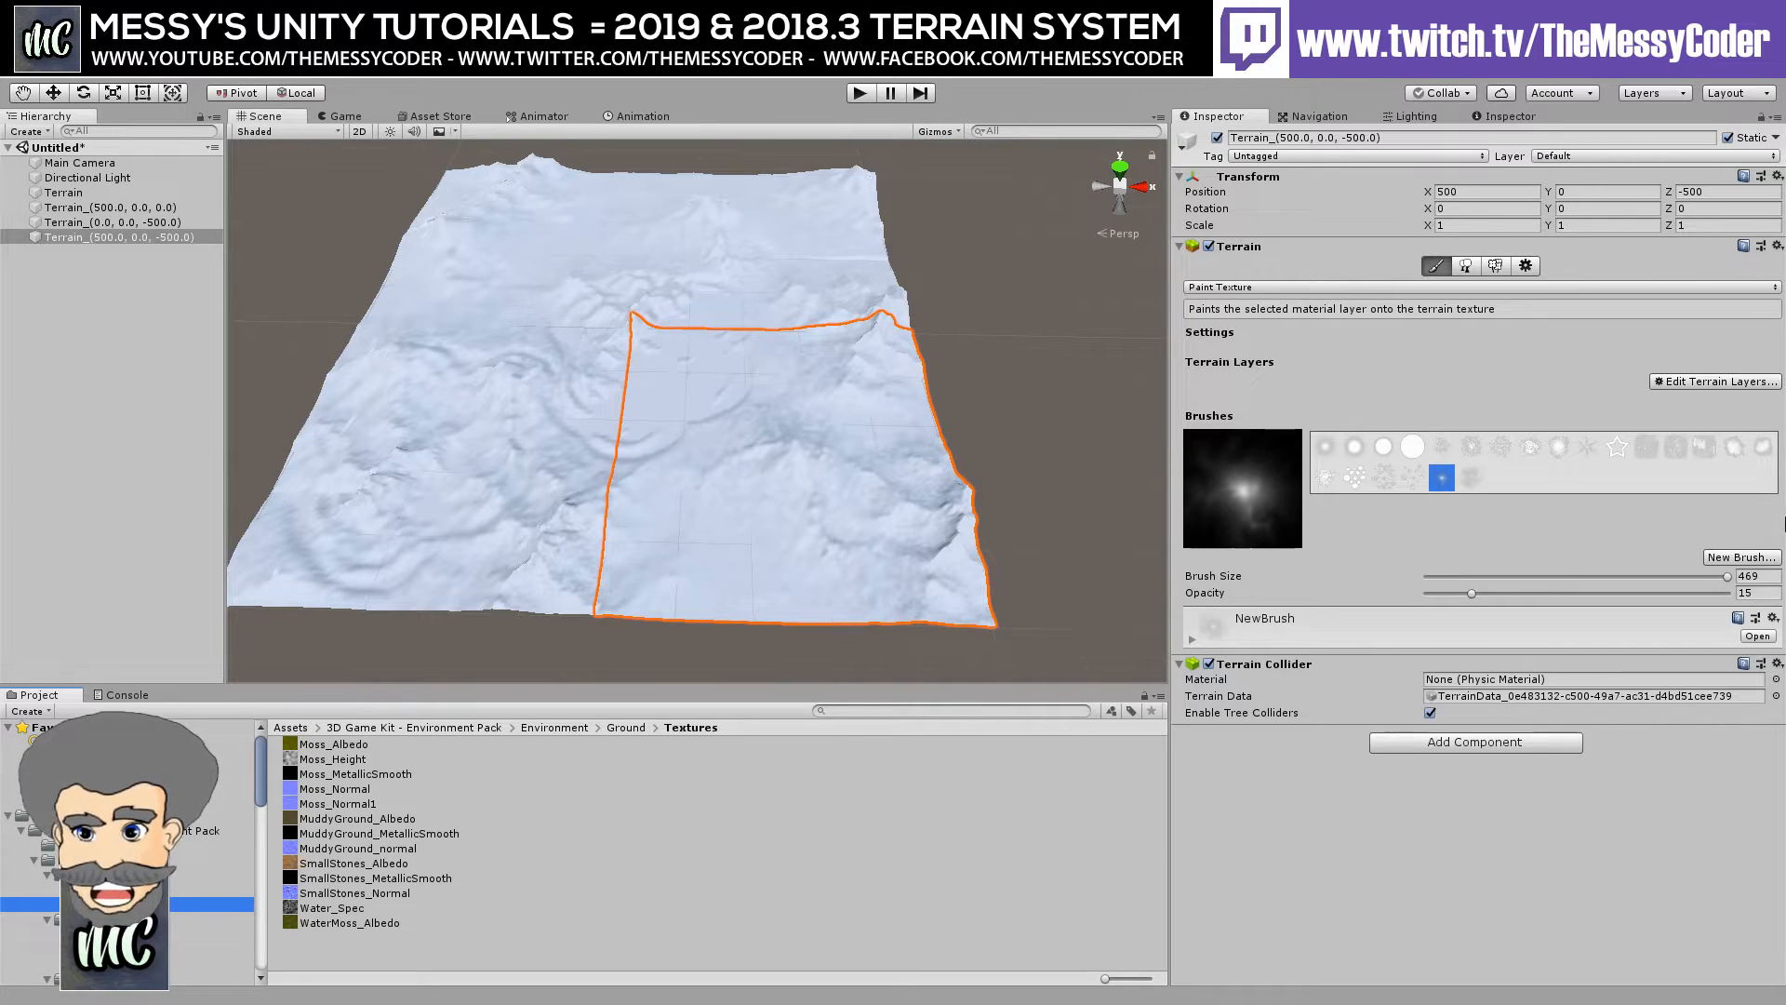
{"action": "left_click", "coordinate": [1687, 383]}
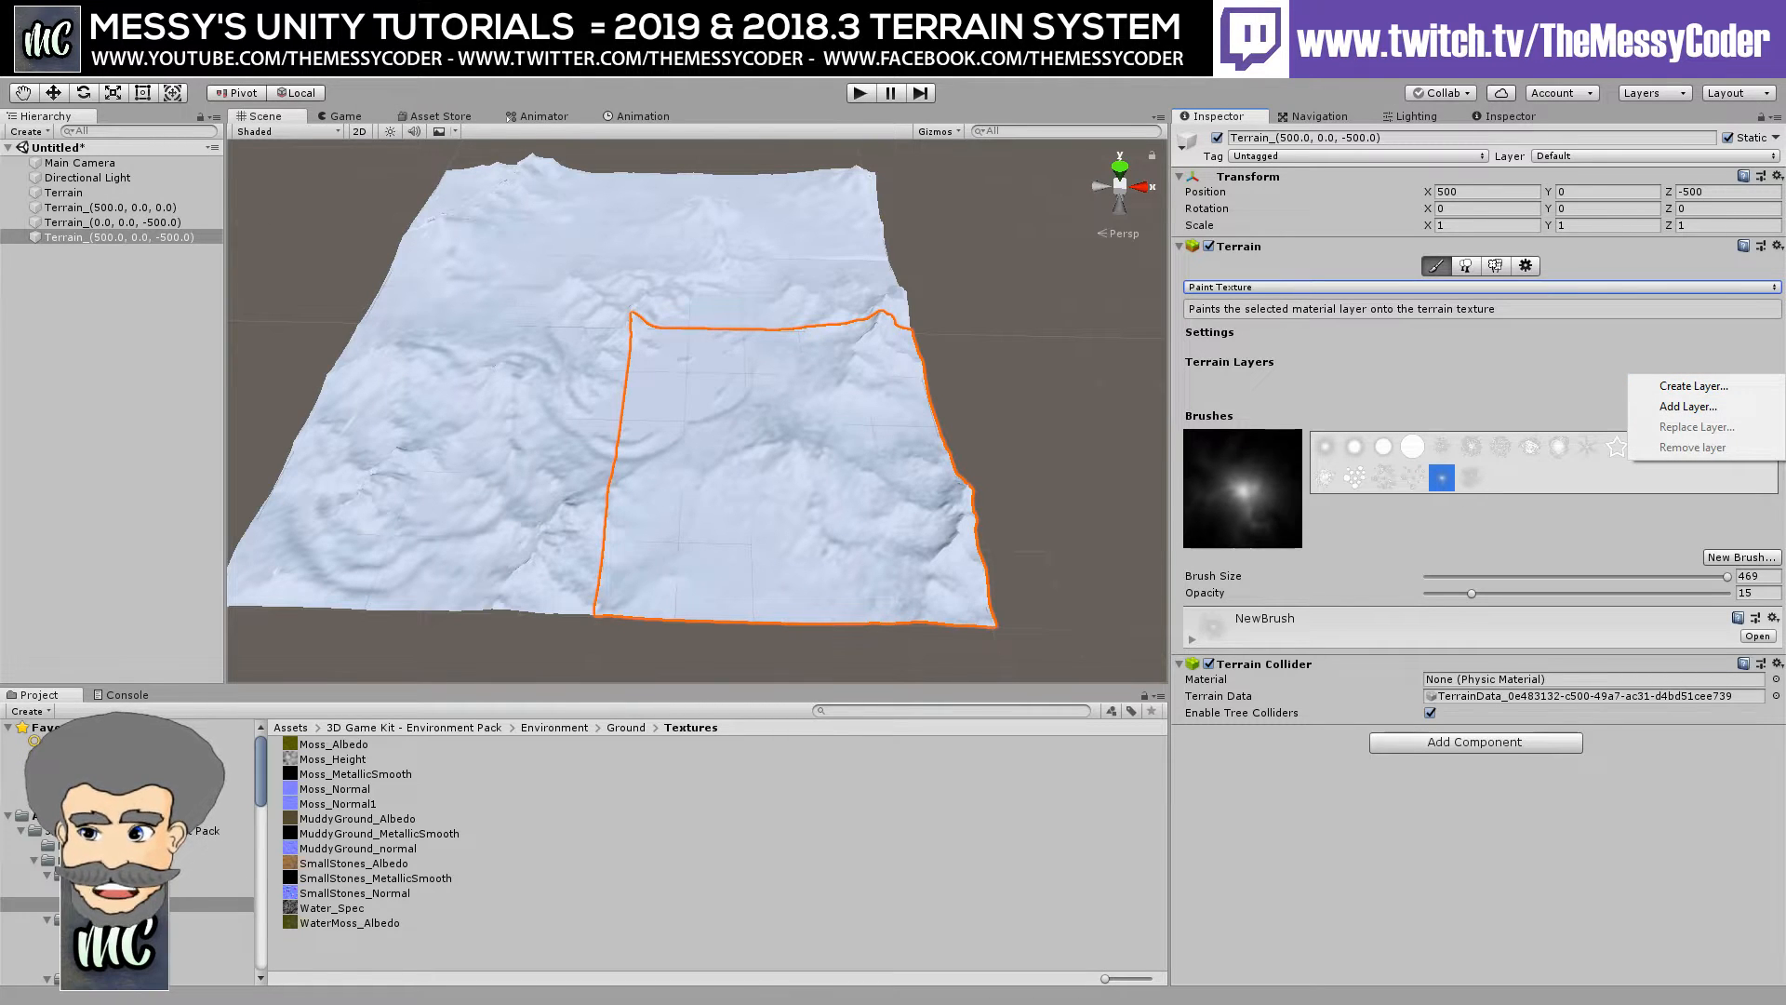
{"action": "left_click", "coordinate": [93, 904]}
{"action": "left_click", "coordinate": [83, 845]}
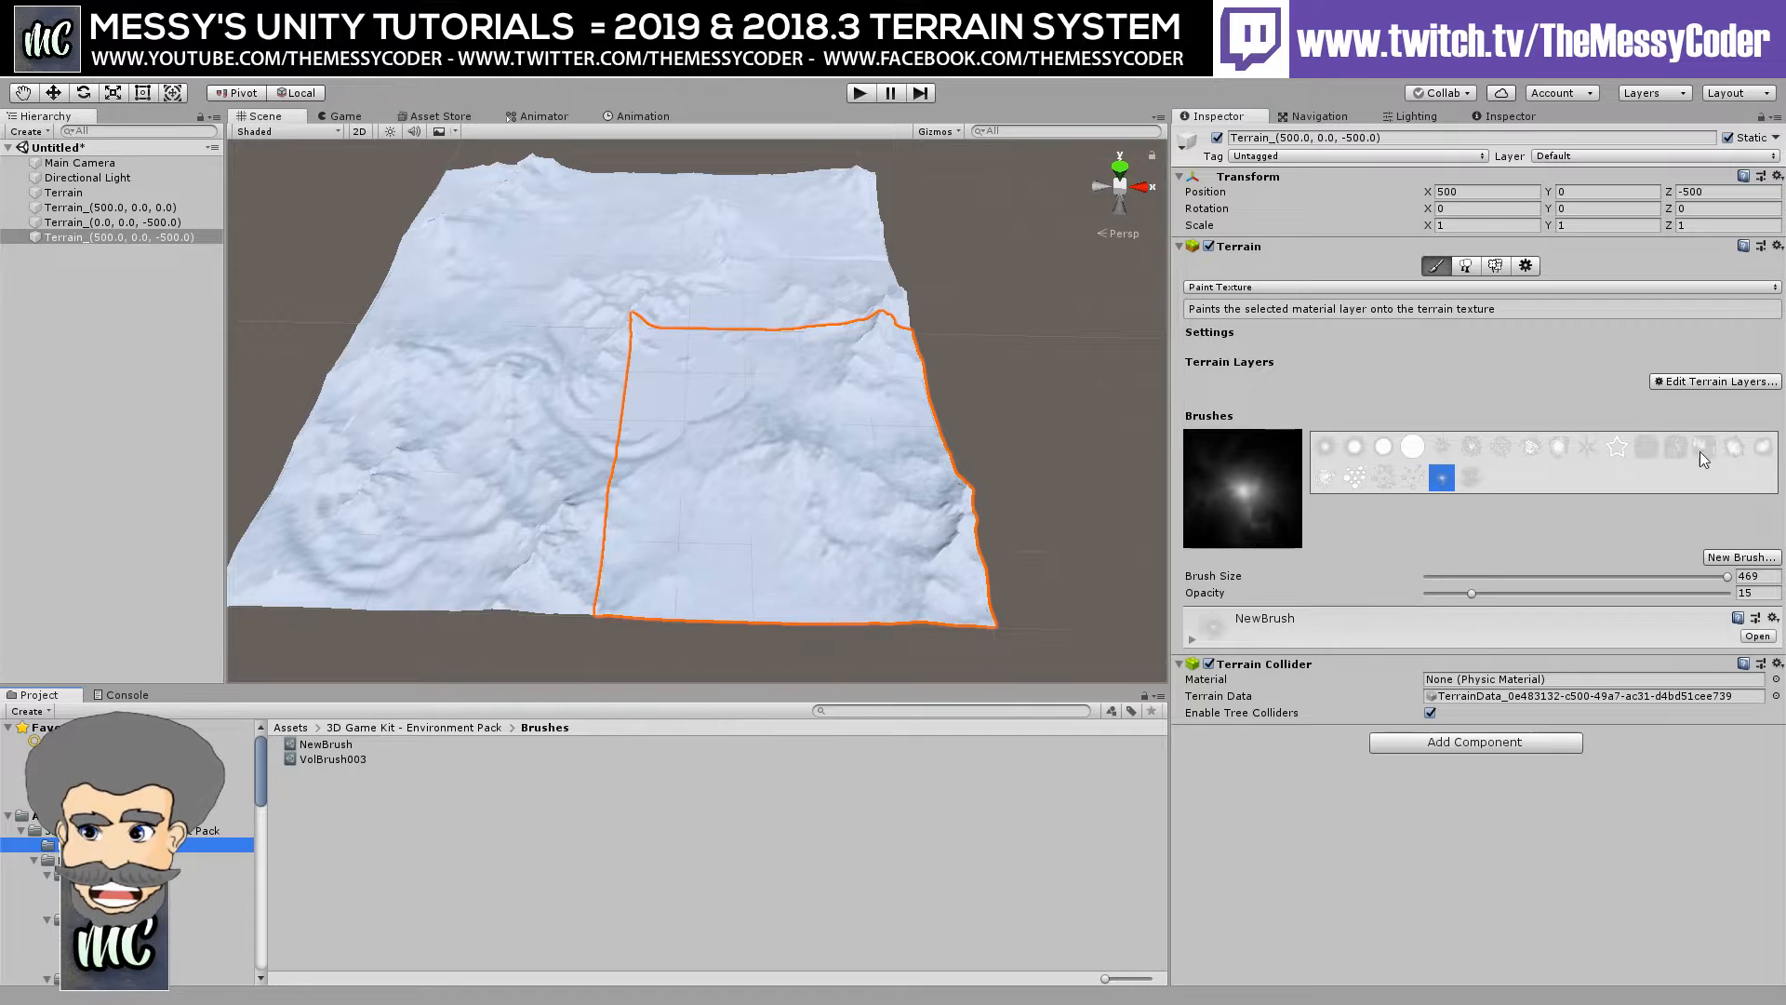
Create a terrain layer on the Terrain_(500.0, 0.0, -500.0) tile from the MuddyGround_Albedo texture, searching for "mudd".
{"action": "left_click", "coordinate": [1706, 384]}
{"action": "left_click", "coordinate": [1695, 387]}
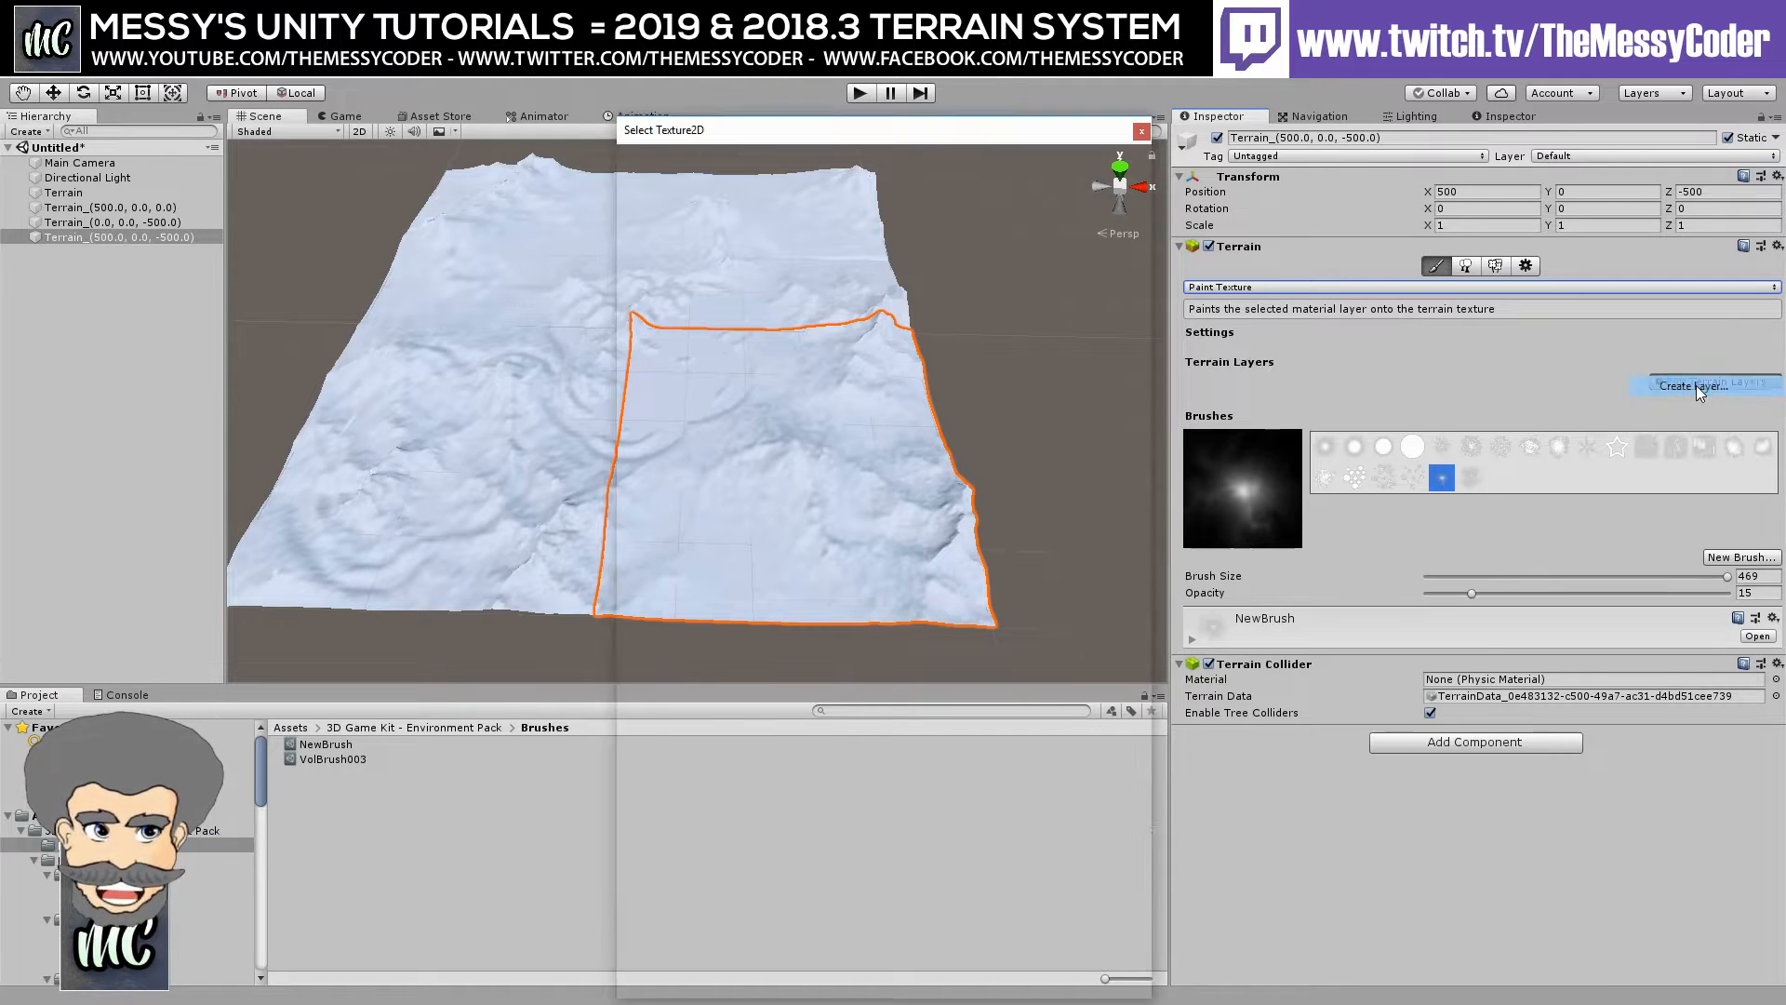
{"action": "type", "text": "mudd"}
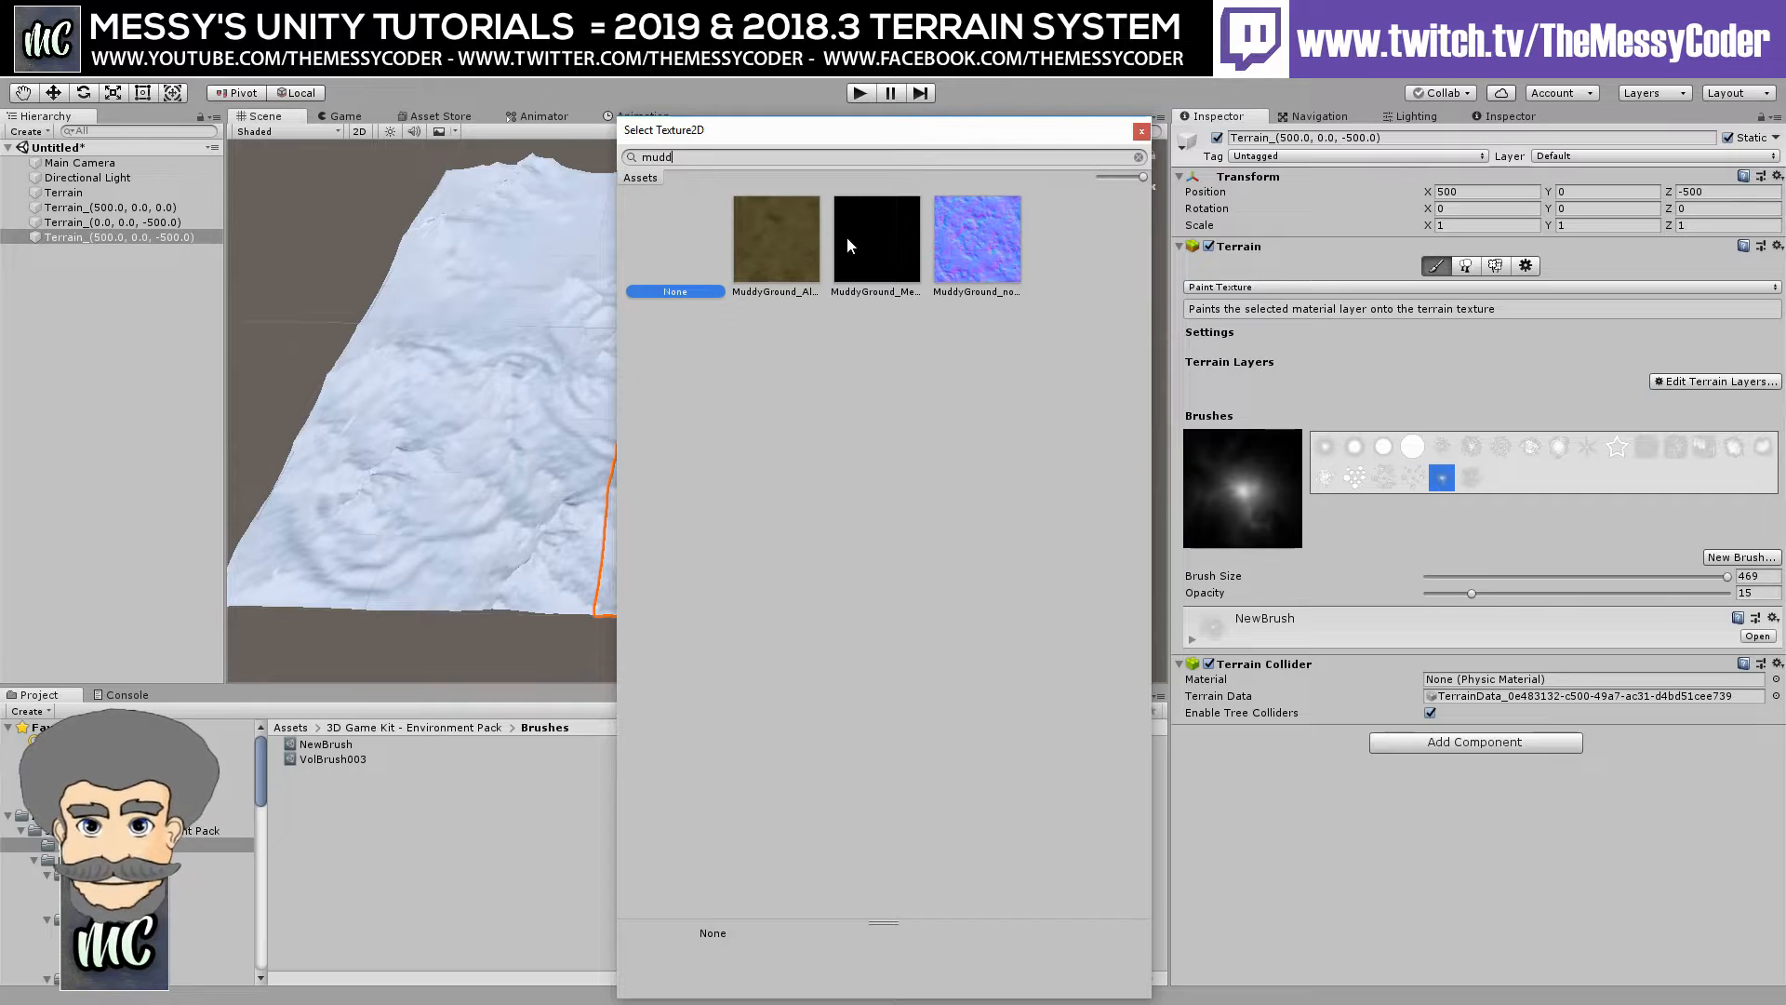
{"action": "double_click", "coordinate": [761, 248]}
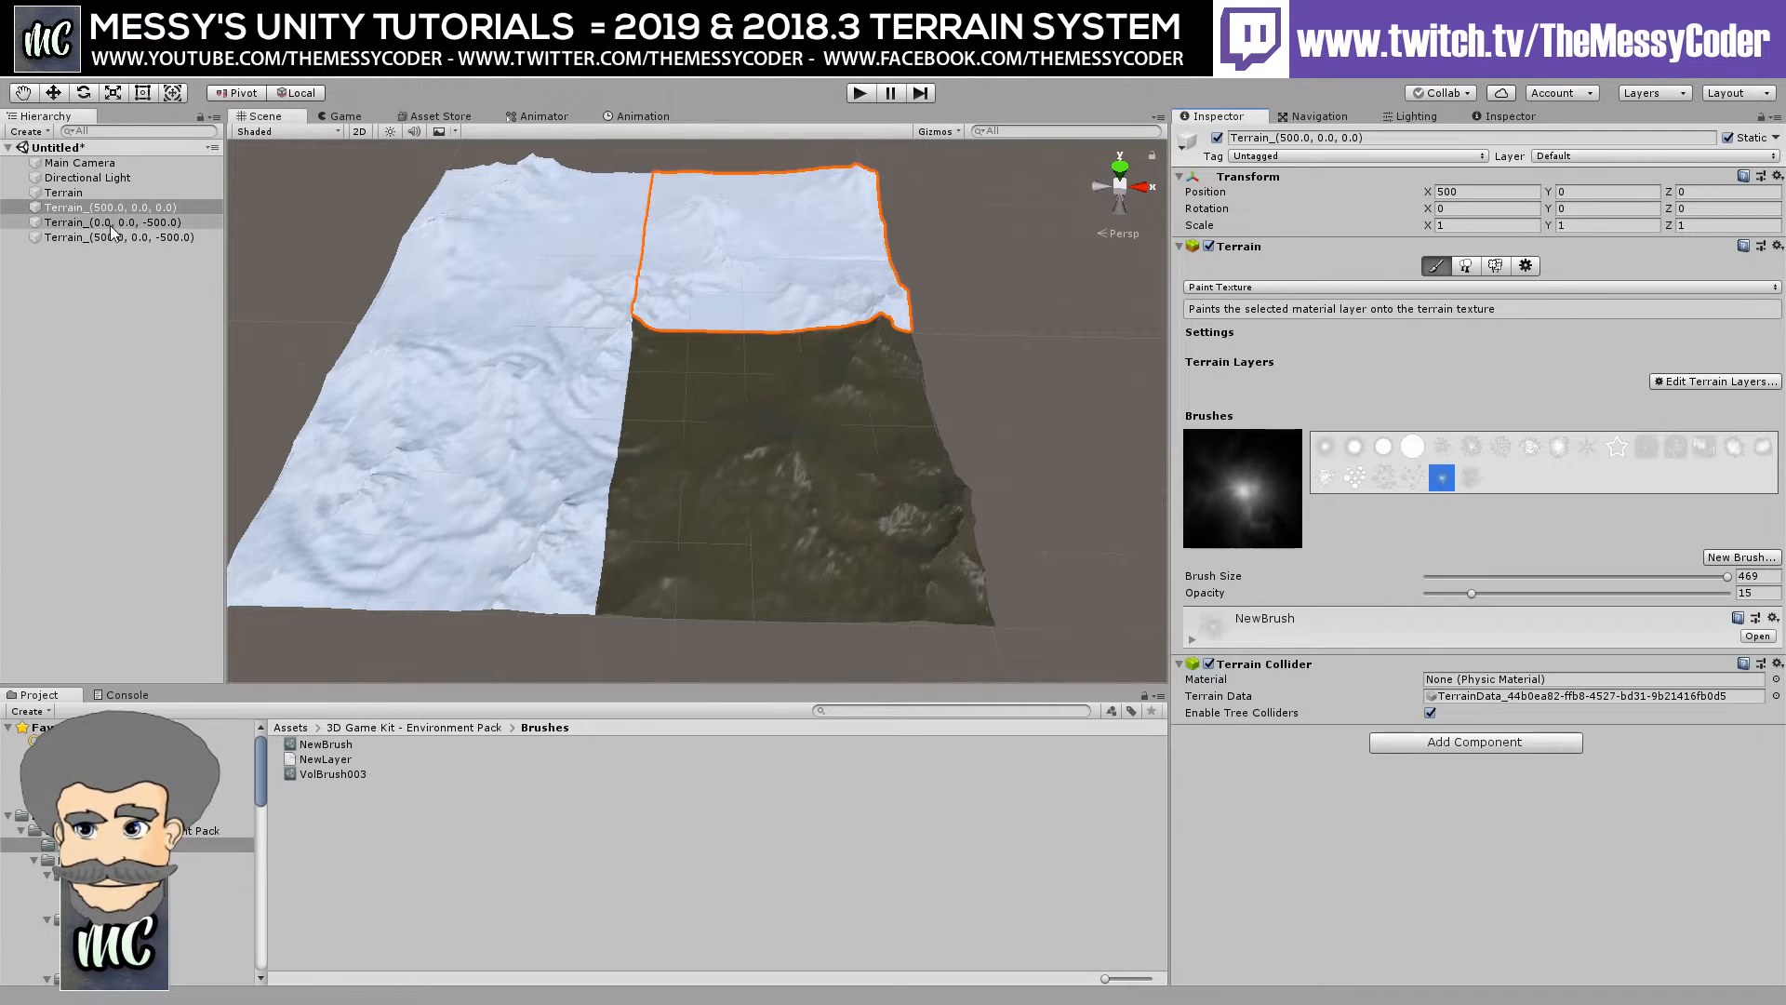
Check the terrain layers of each terrain tile in turn, finishing with Terrain_(500.0, 0.0, -500.0) selected.
{"action": "left_click", "coordinate": [100, 219]}
{"action": "left_click", "coordinate": [91, 194]}
{"action": "left_click", "coordinate": [85, 206]}
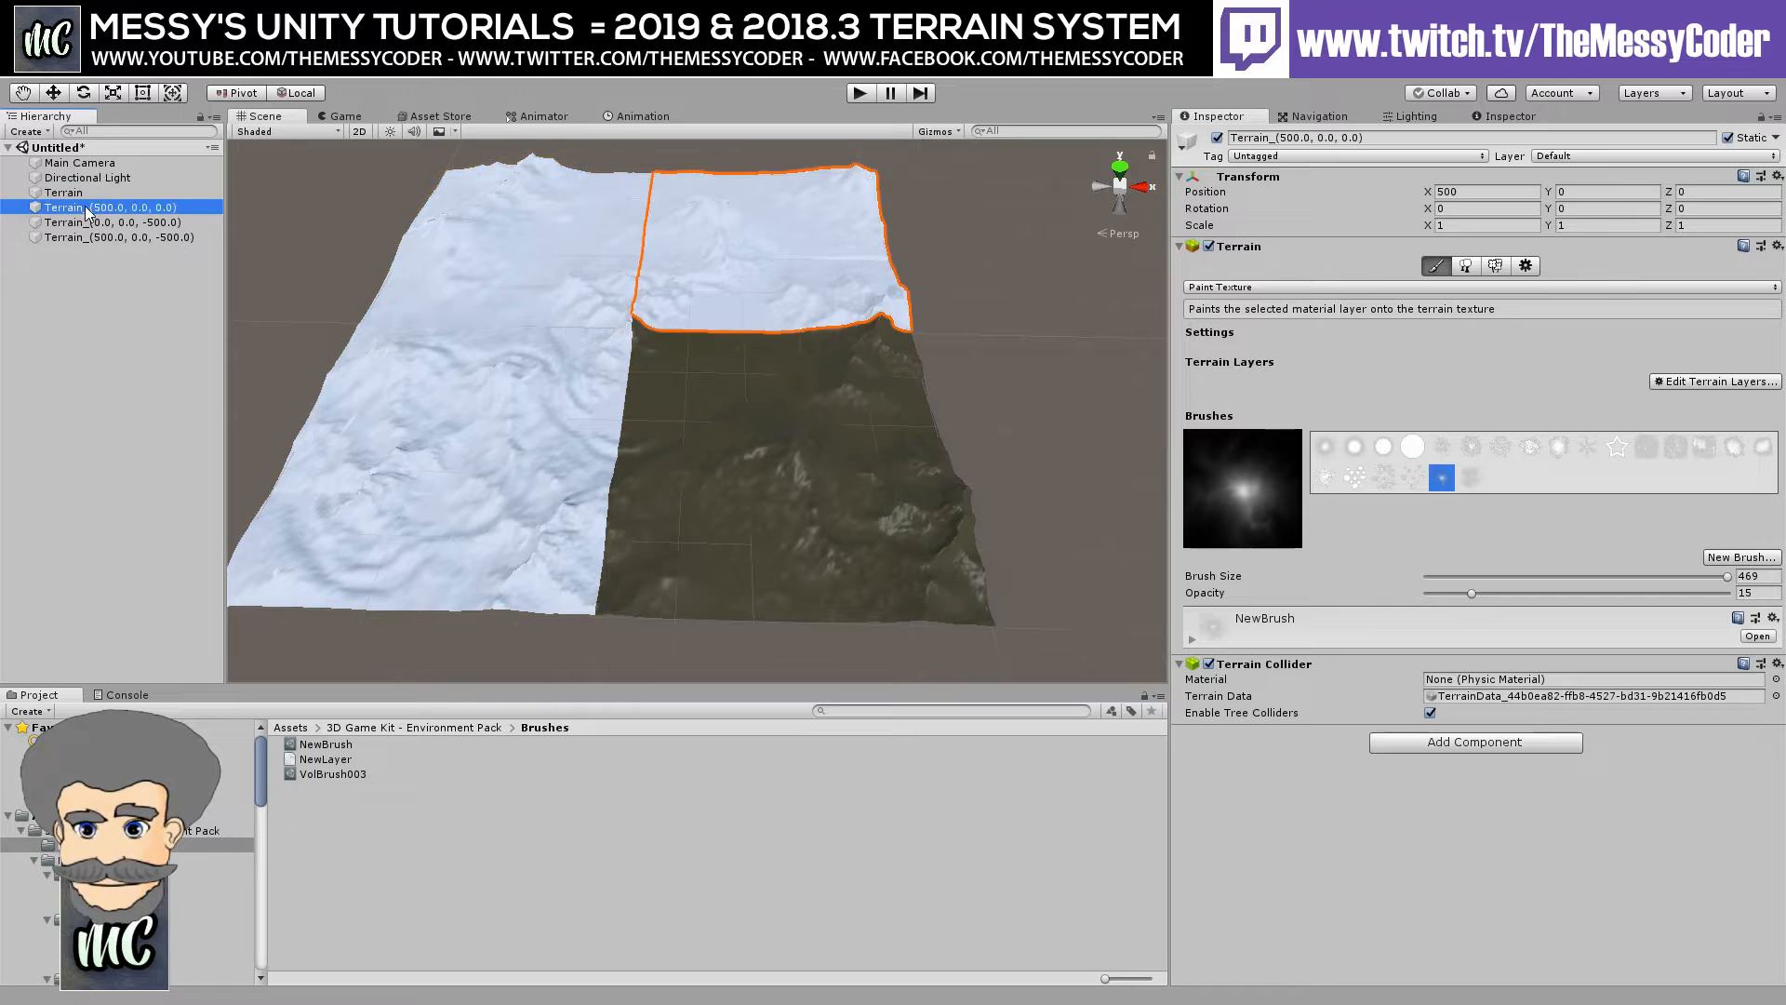
{"action": "left_click", "coordinate": [81, 226]}
{"action": "left_click", "coordinate": [88, 237]}
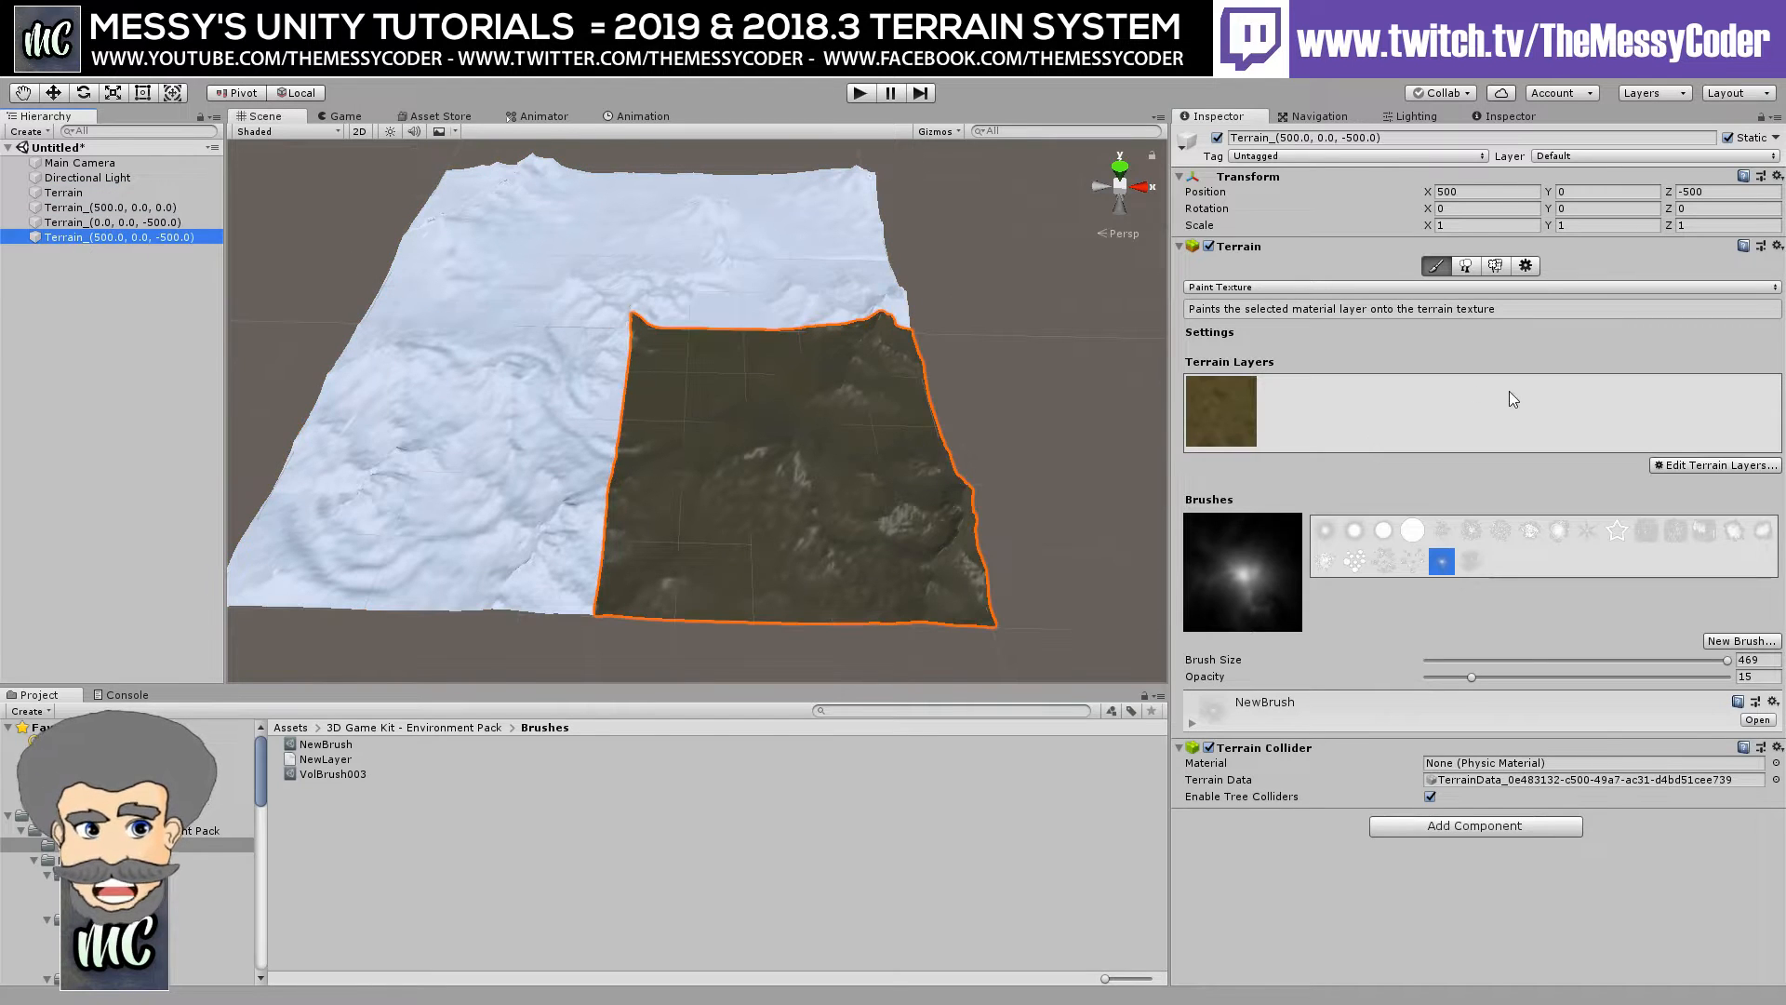
Assign the MuddyGround normal texture as the mud layer's normal map, searching the textures for "mudd".
{"action": "left_click", "coordinate": [1683, 465]}
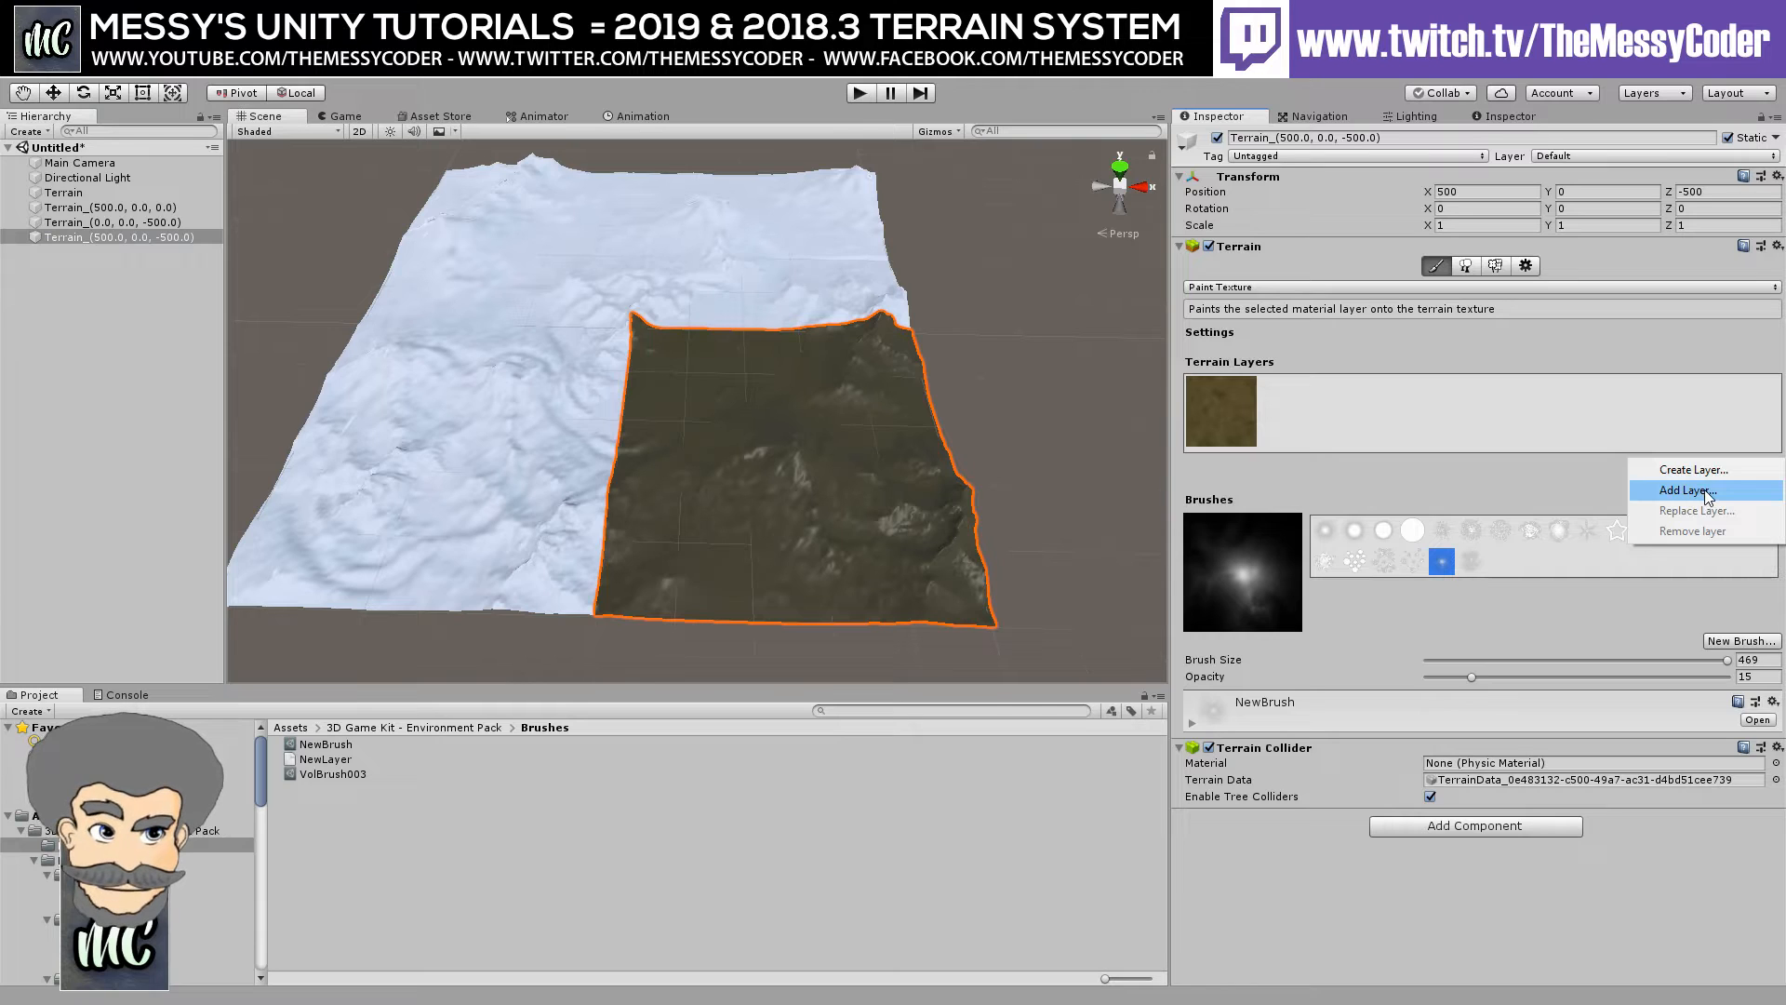
{"action": "left_click", "coordinate": [1237, 428]}
{"action": "left_click", "coordinate": [1226, 407]}
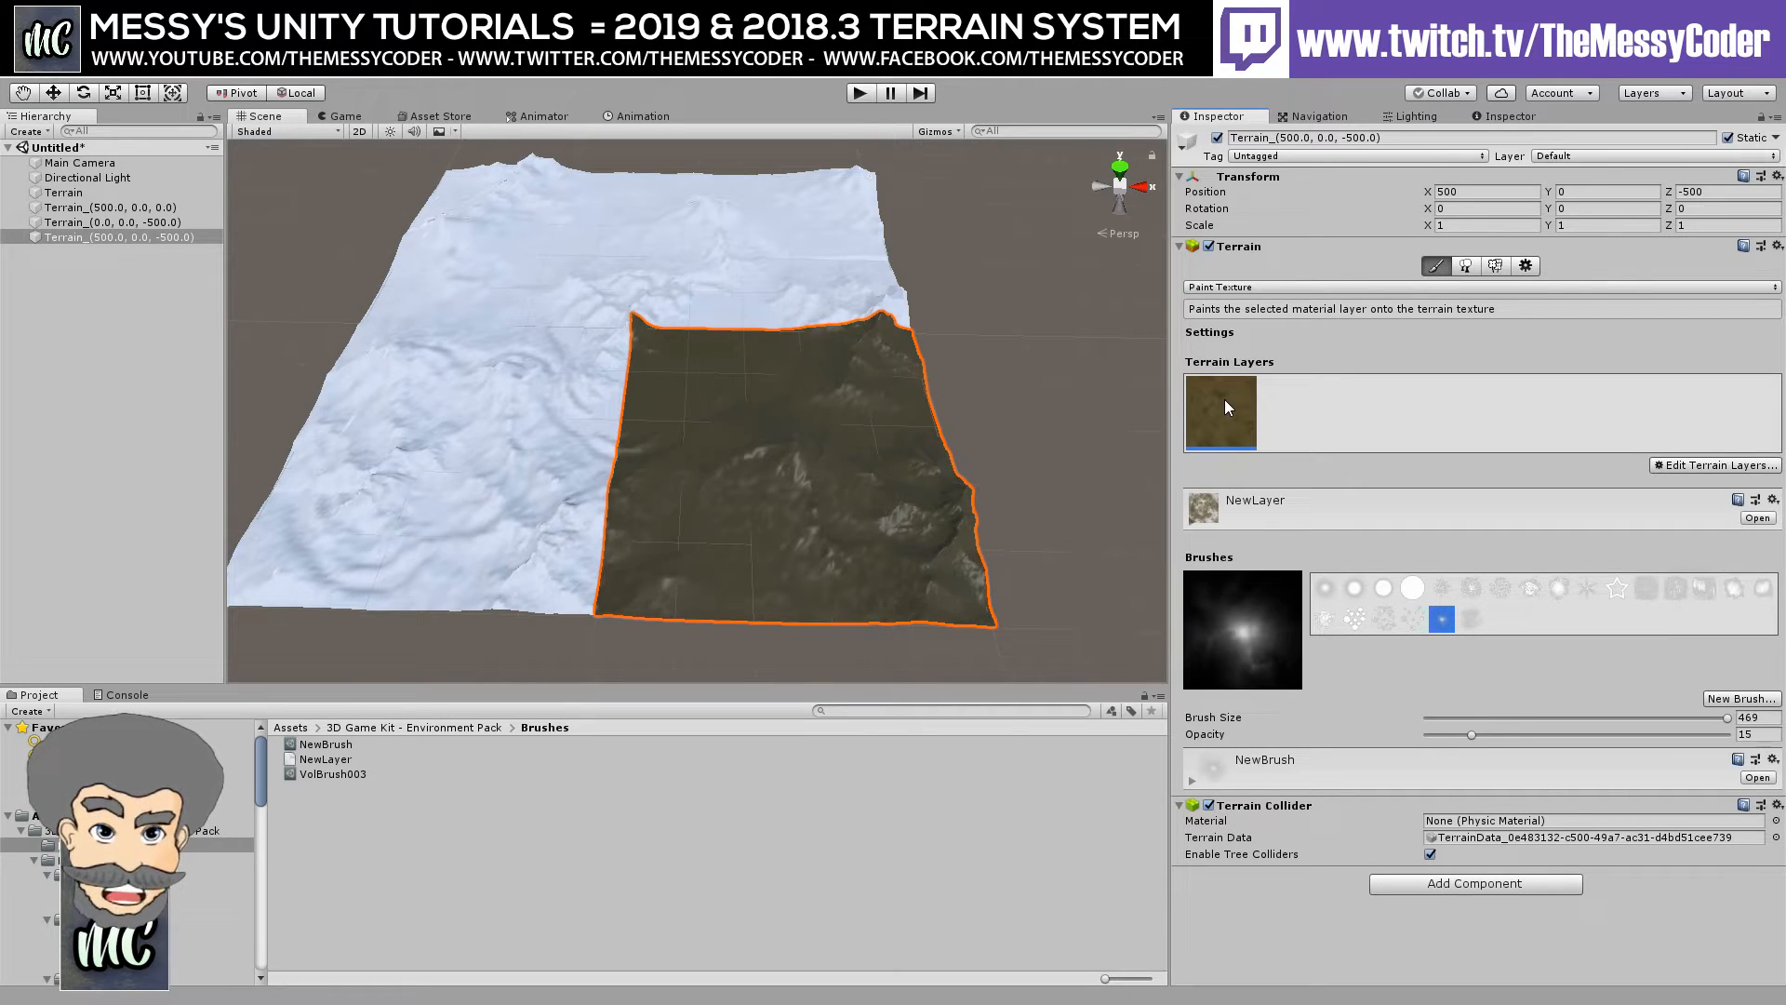
{"action": "left_click", "coordinate": [1191, 519]}
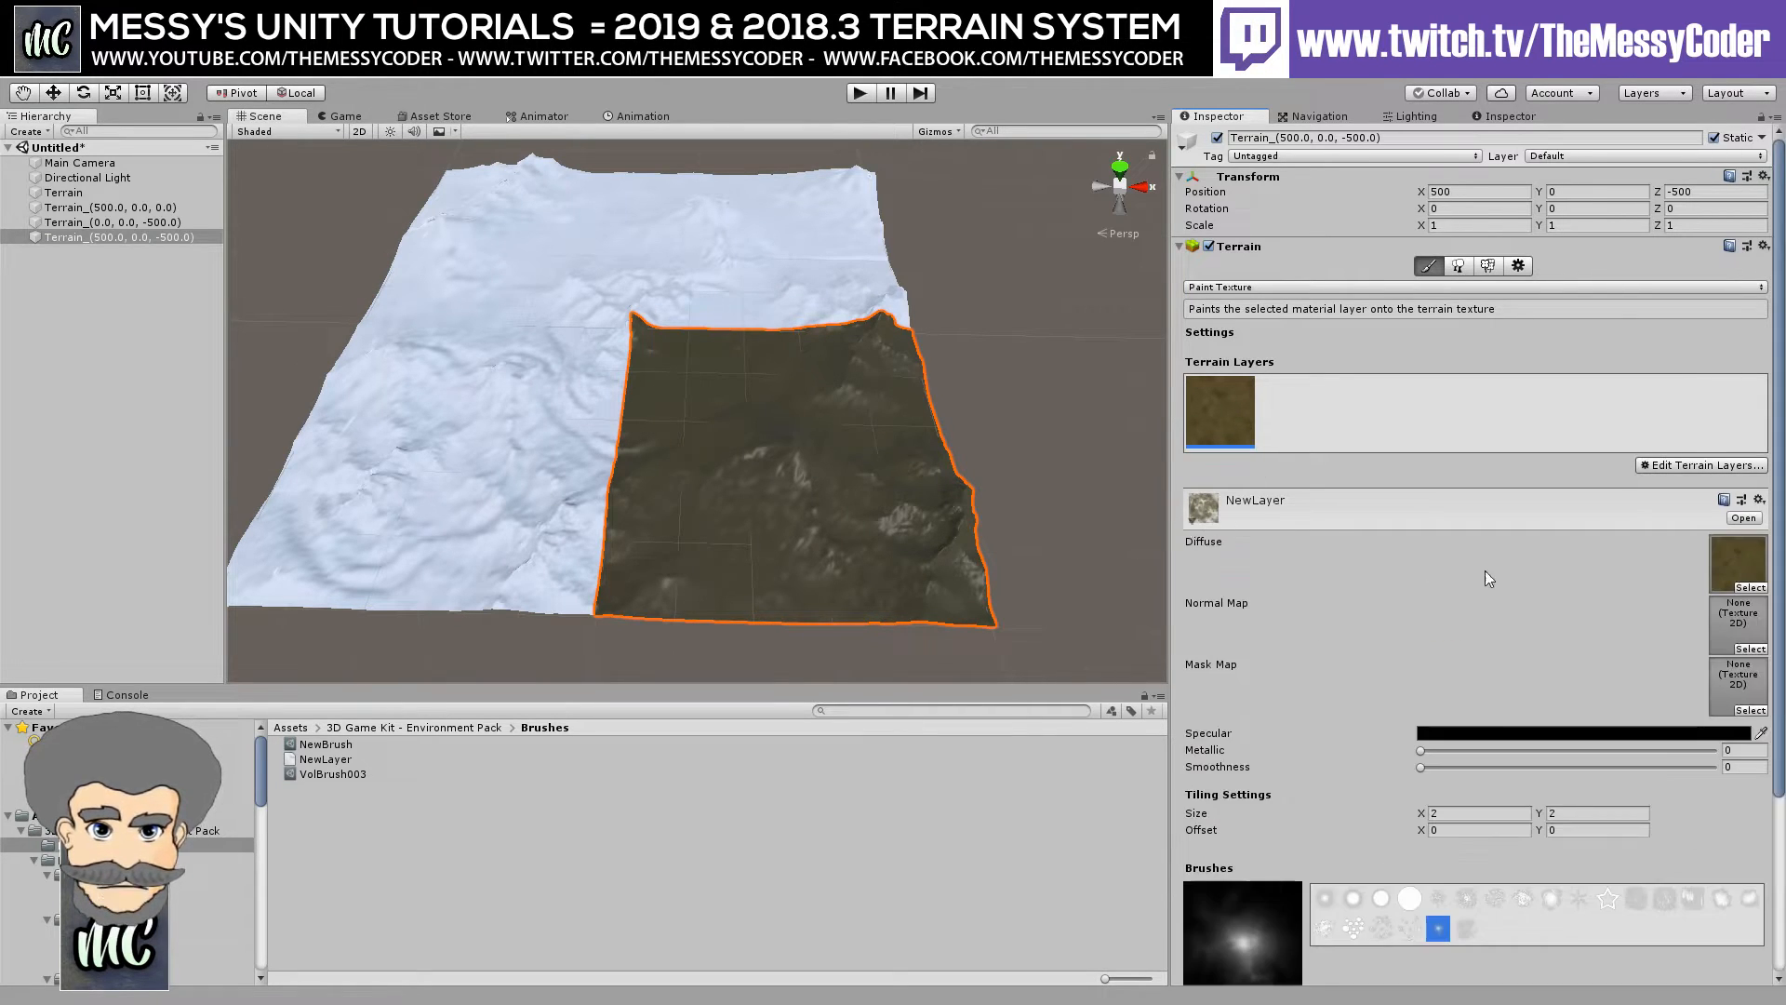
{"action": "left_click", "coordinate": [1749, 649]}
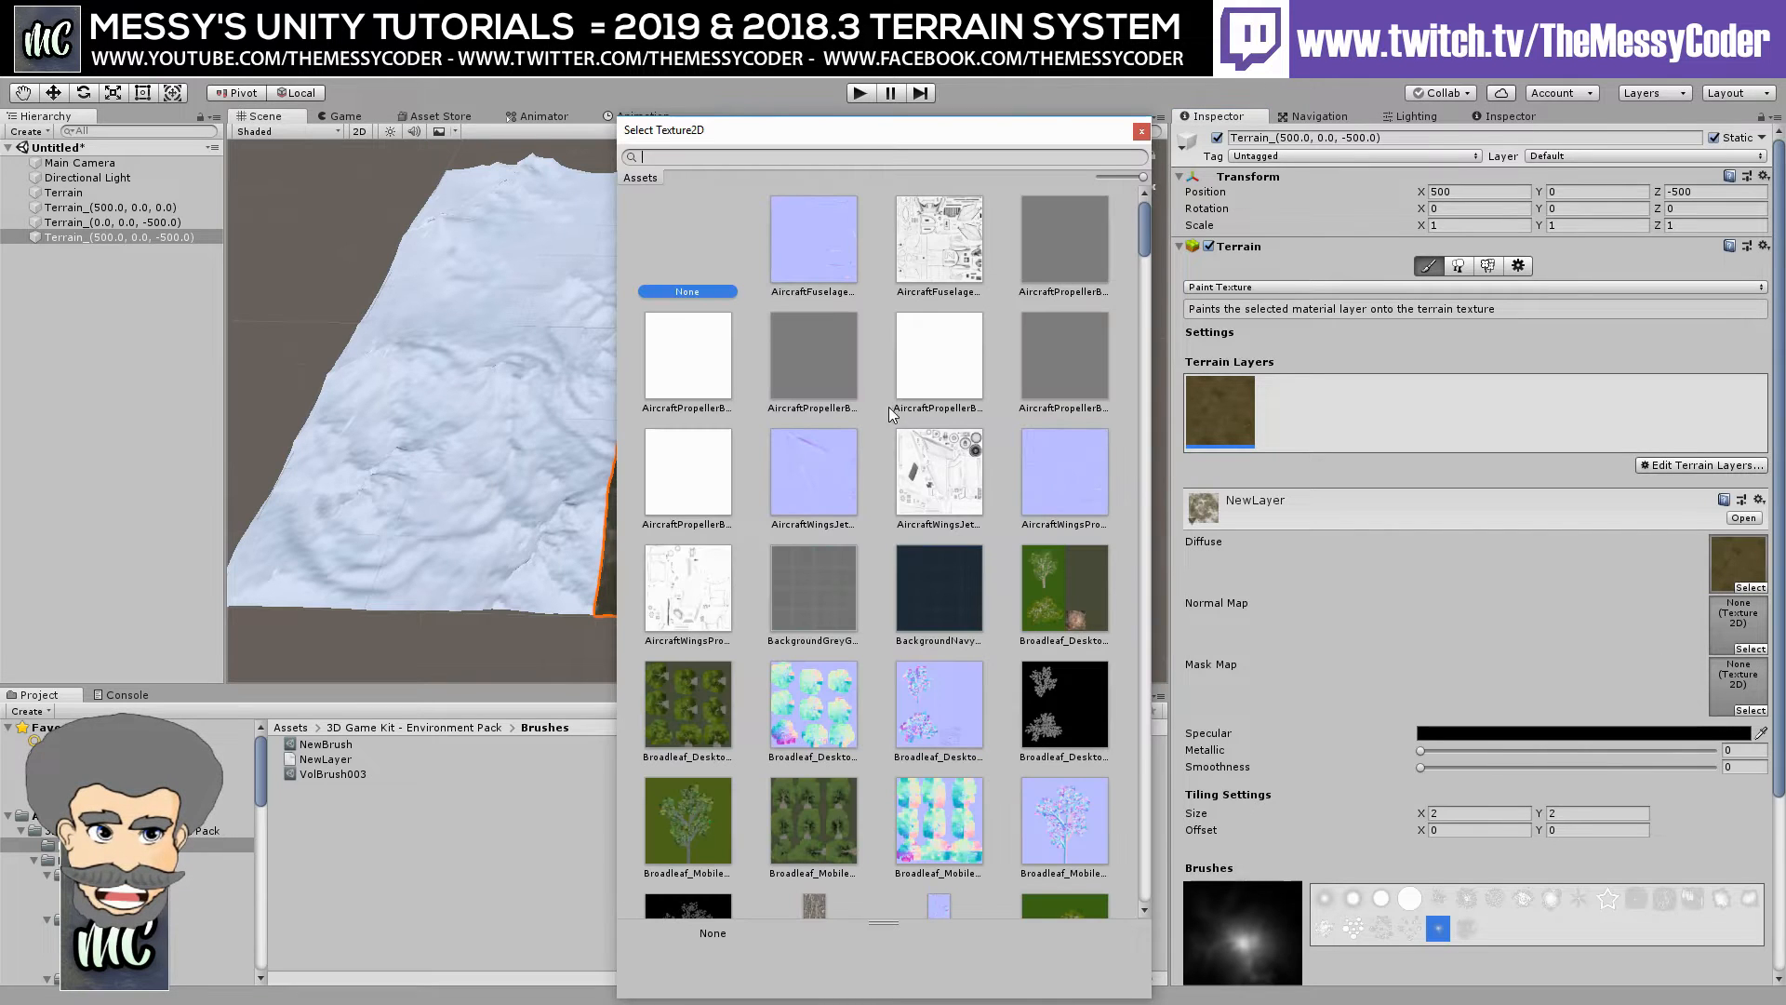
{"action": "type", "text": "mudd"}
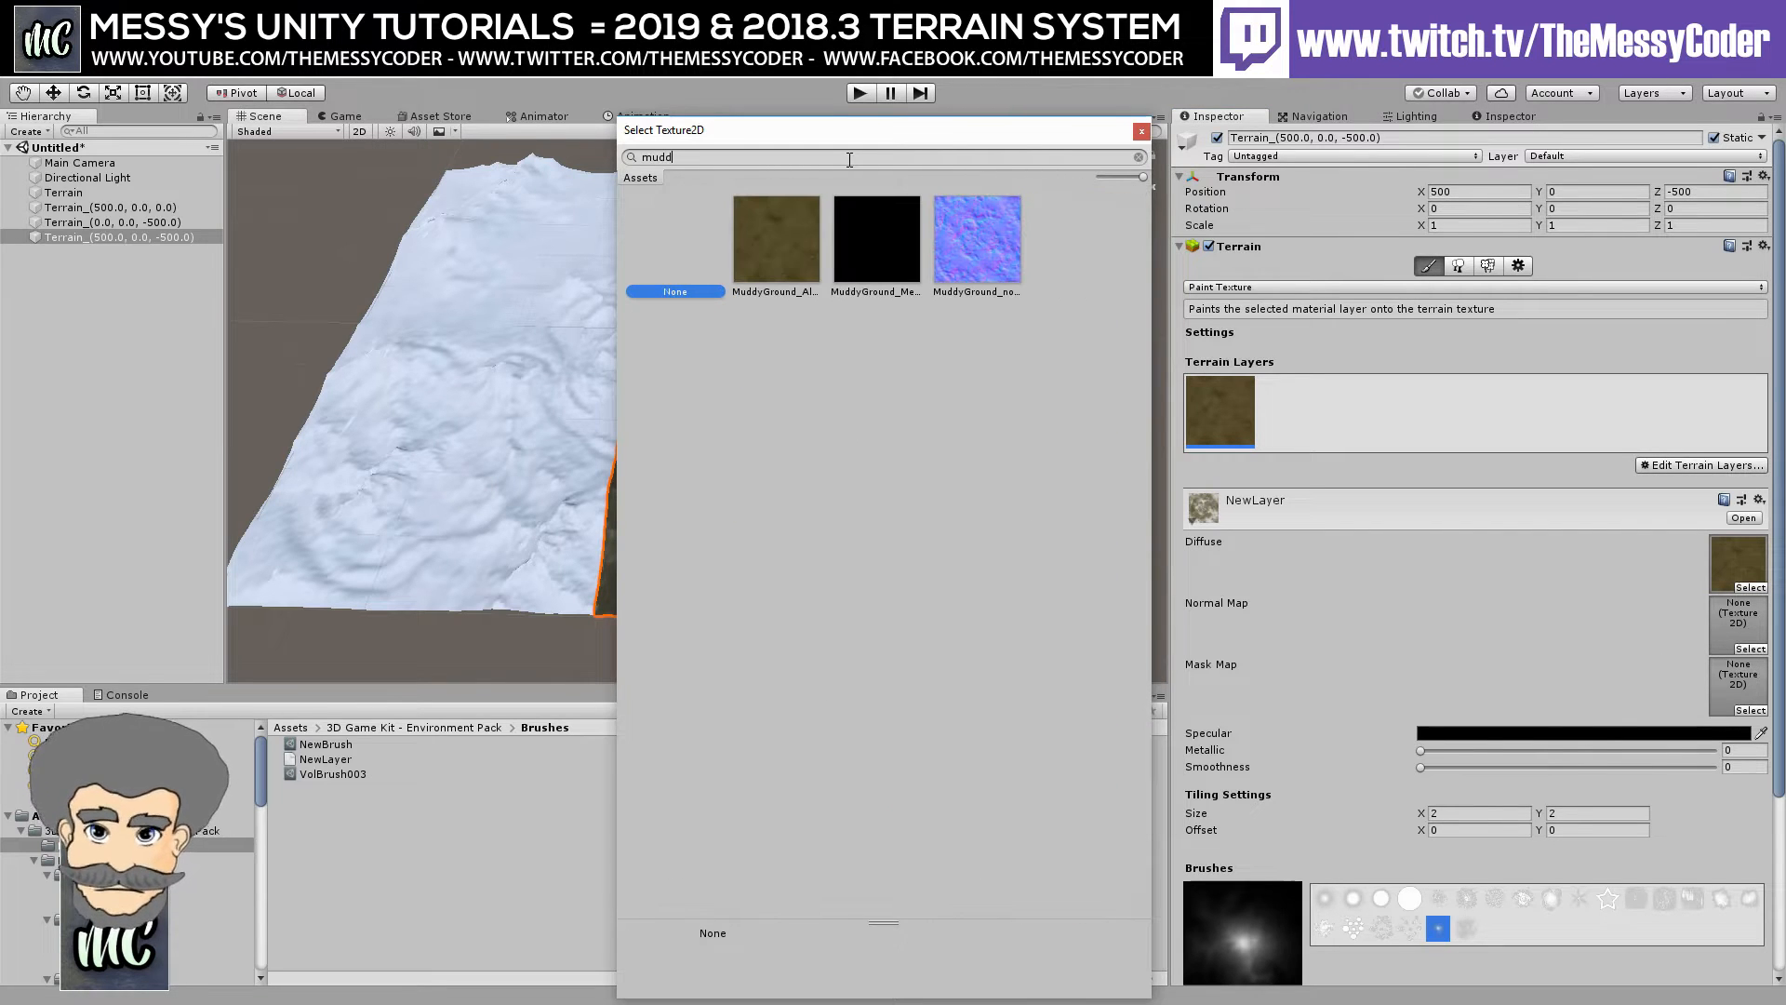
{"action": "left_click", "coordinate": [974, 247]}
{"action": "double_click", "coordinate": [973, 248]}
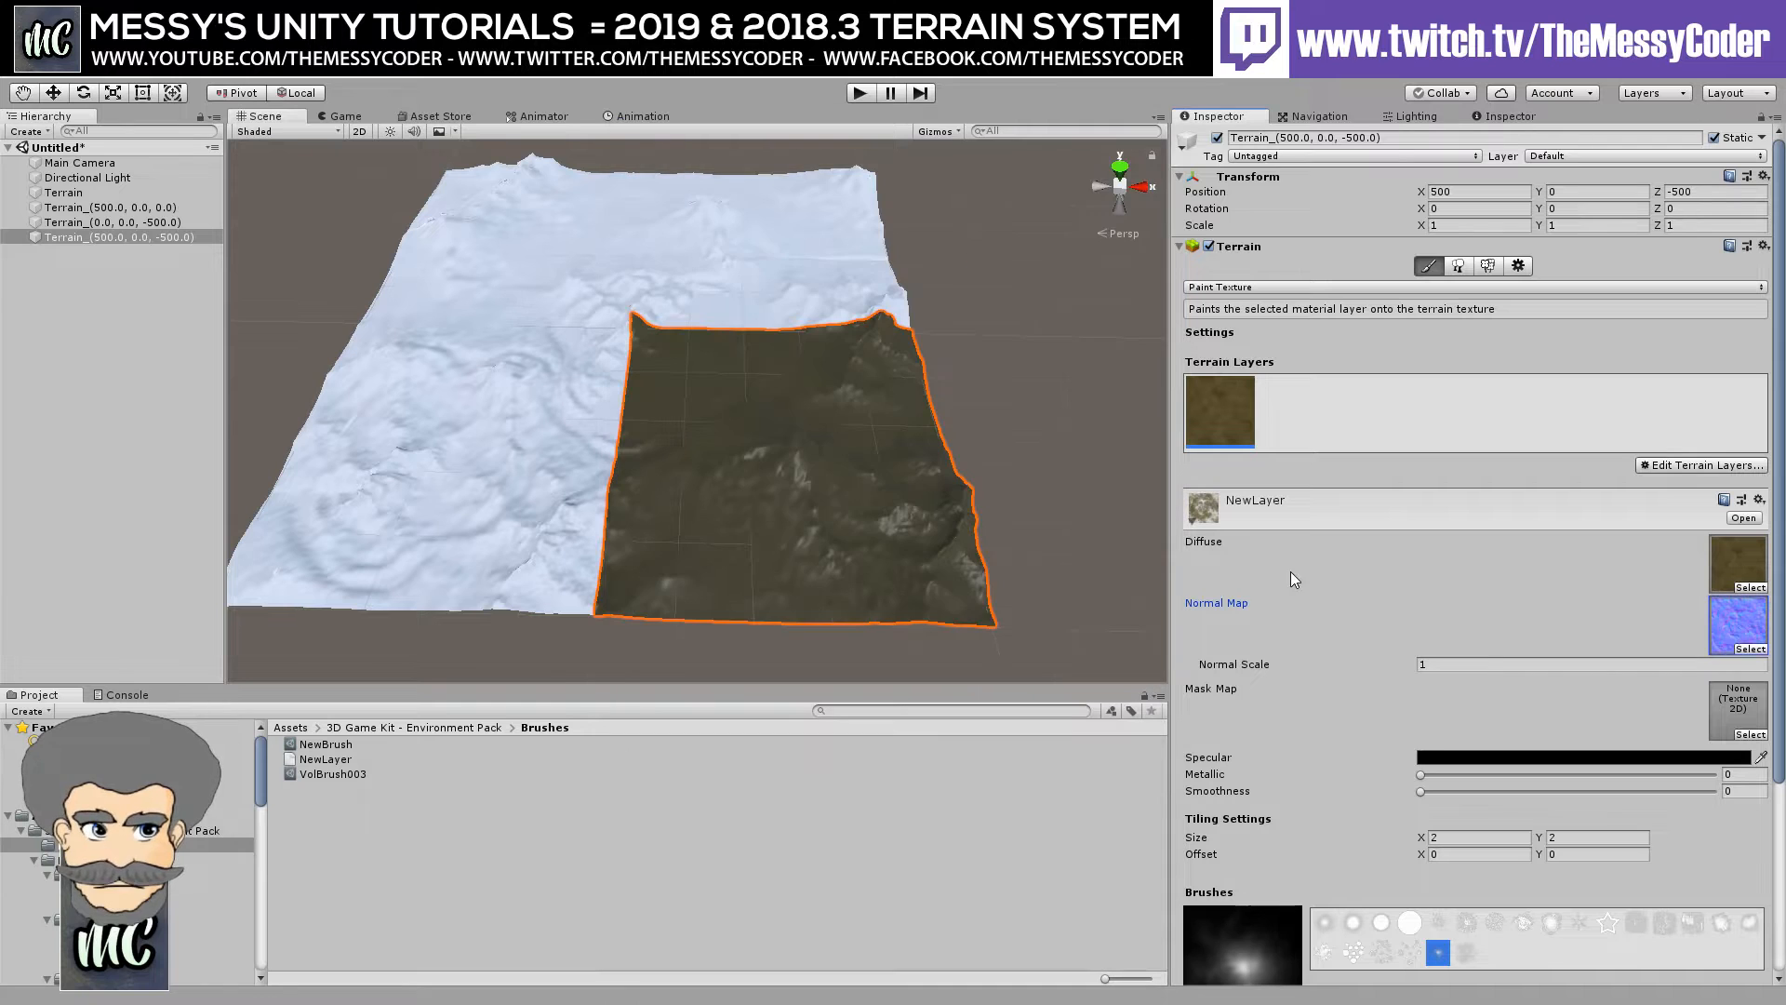
Reduce the brush size to 0.1 and set the mud layer's Normal Scale to 1.16.
{"action": "scroll", "coordinate": [826, 588], "scroll_direction": "up", "scroll_amount": 10}
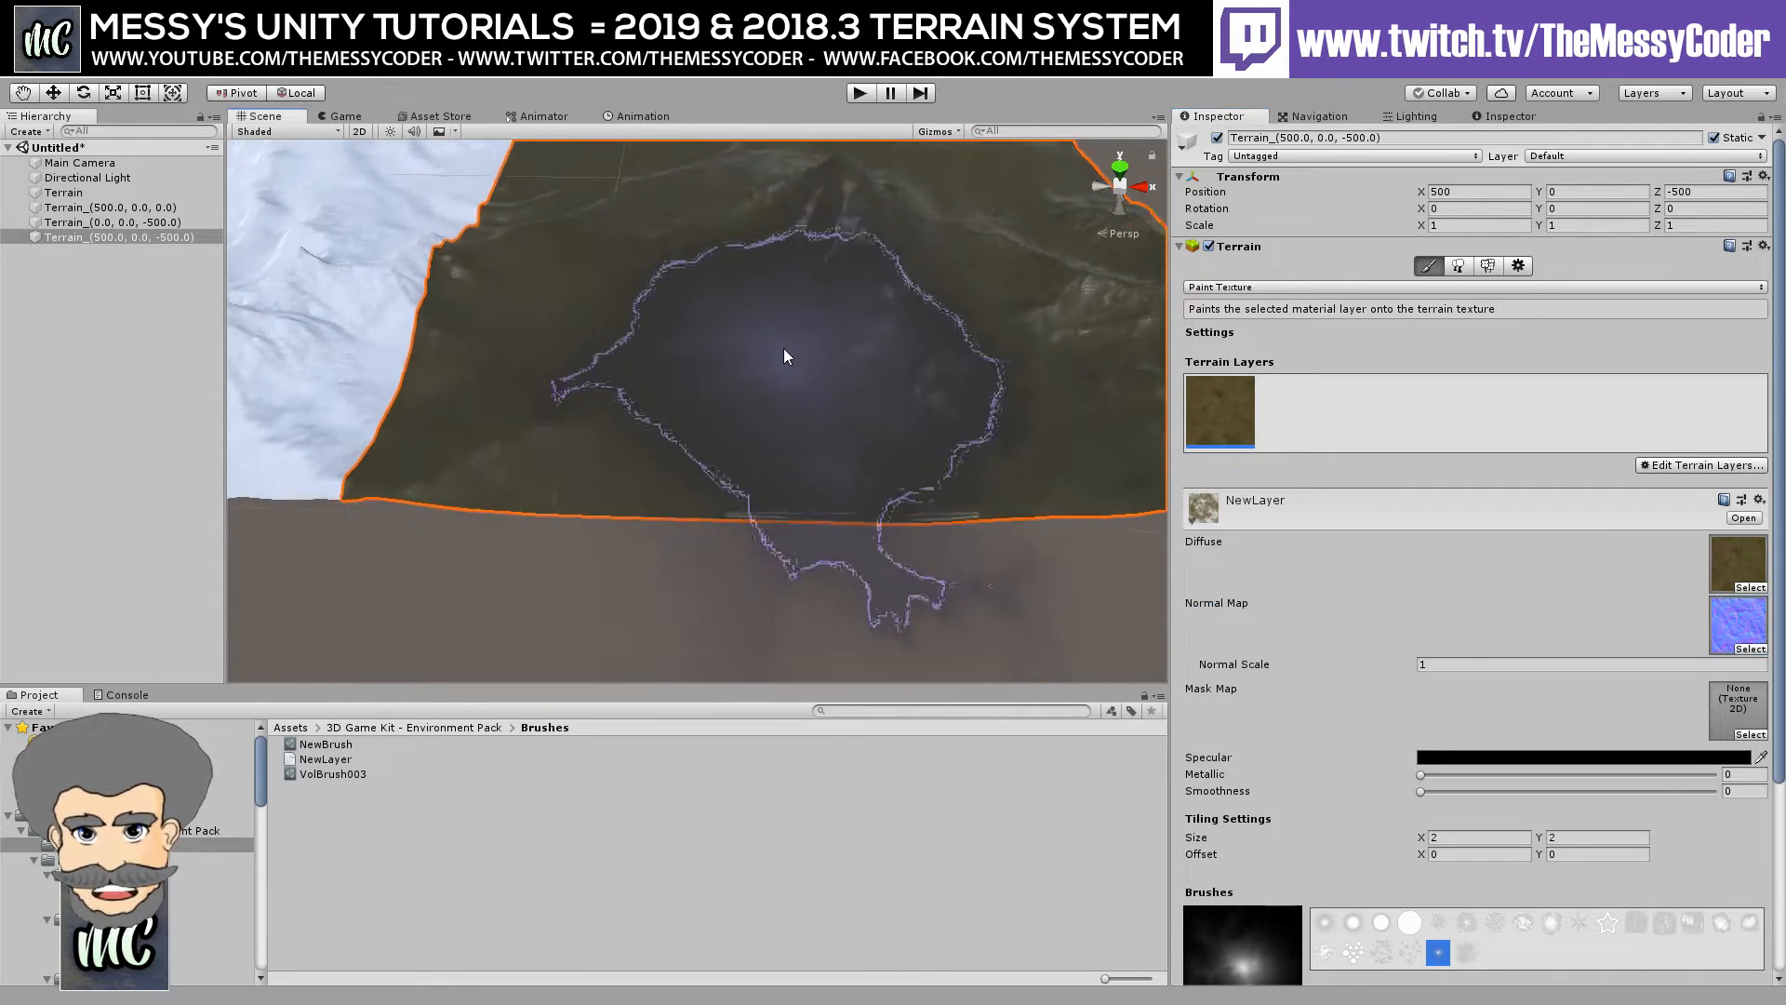
{"action": "scroll", "coordinate": [796, 391], "scroll_direction": "up", "scroll_amount": 8}
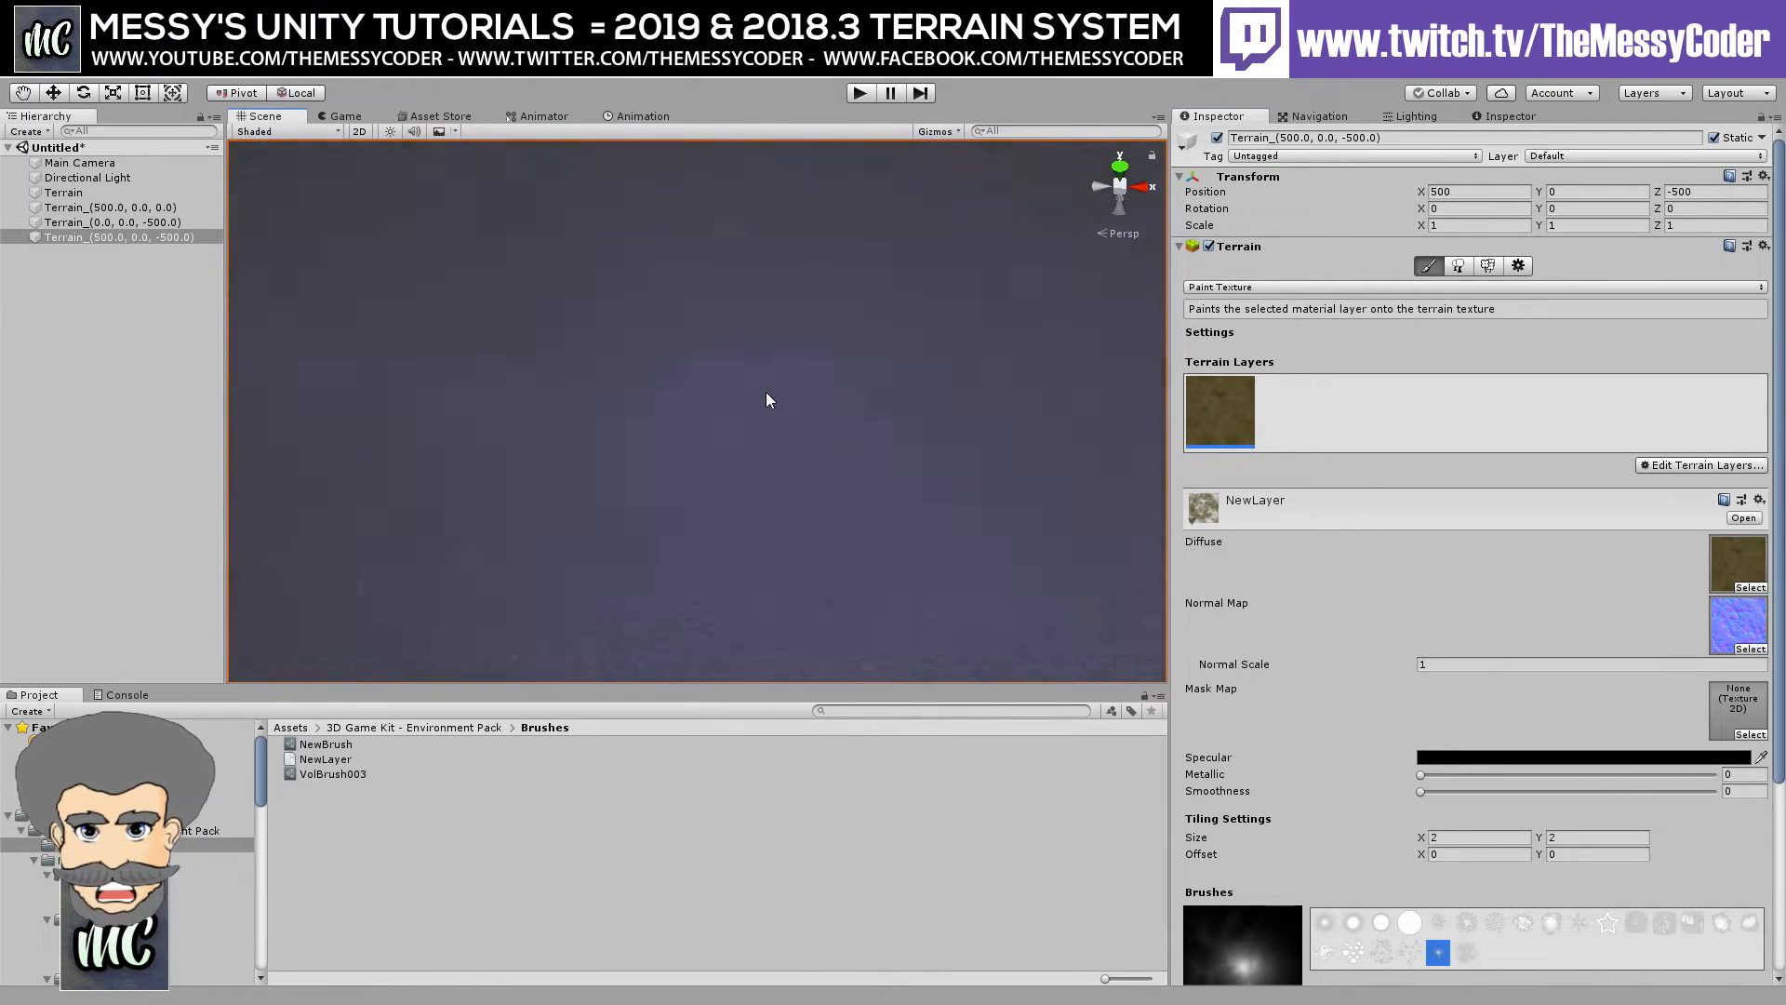
{"action": "scroll", "coordinate": [765, 400], "scroll_direction": "down", "scroll_amount": 2}
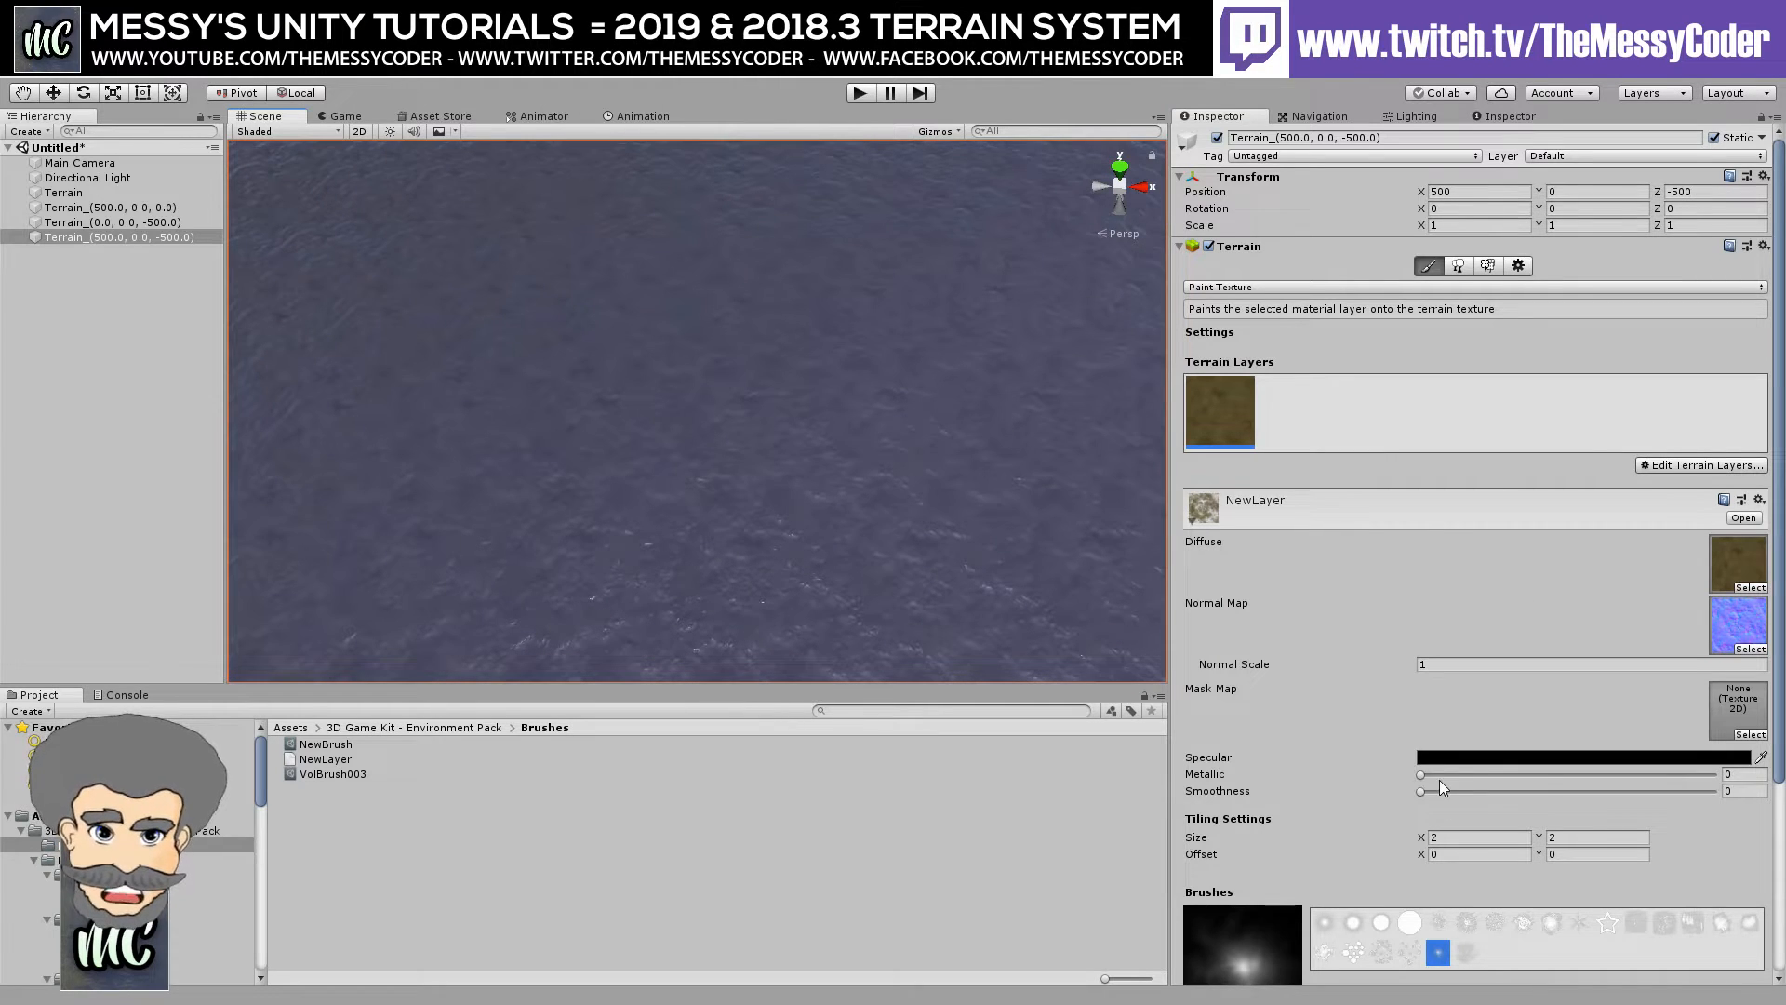
{"action": "scroll", "coordinate": [1440, 787], "scroll_direction": "down", "scroll_amount": 3}
{"action": "left_click_drag", "start_coordinate": [1453, 884], "coordinate": [1377, 886]}
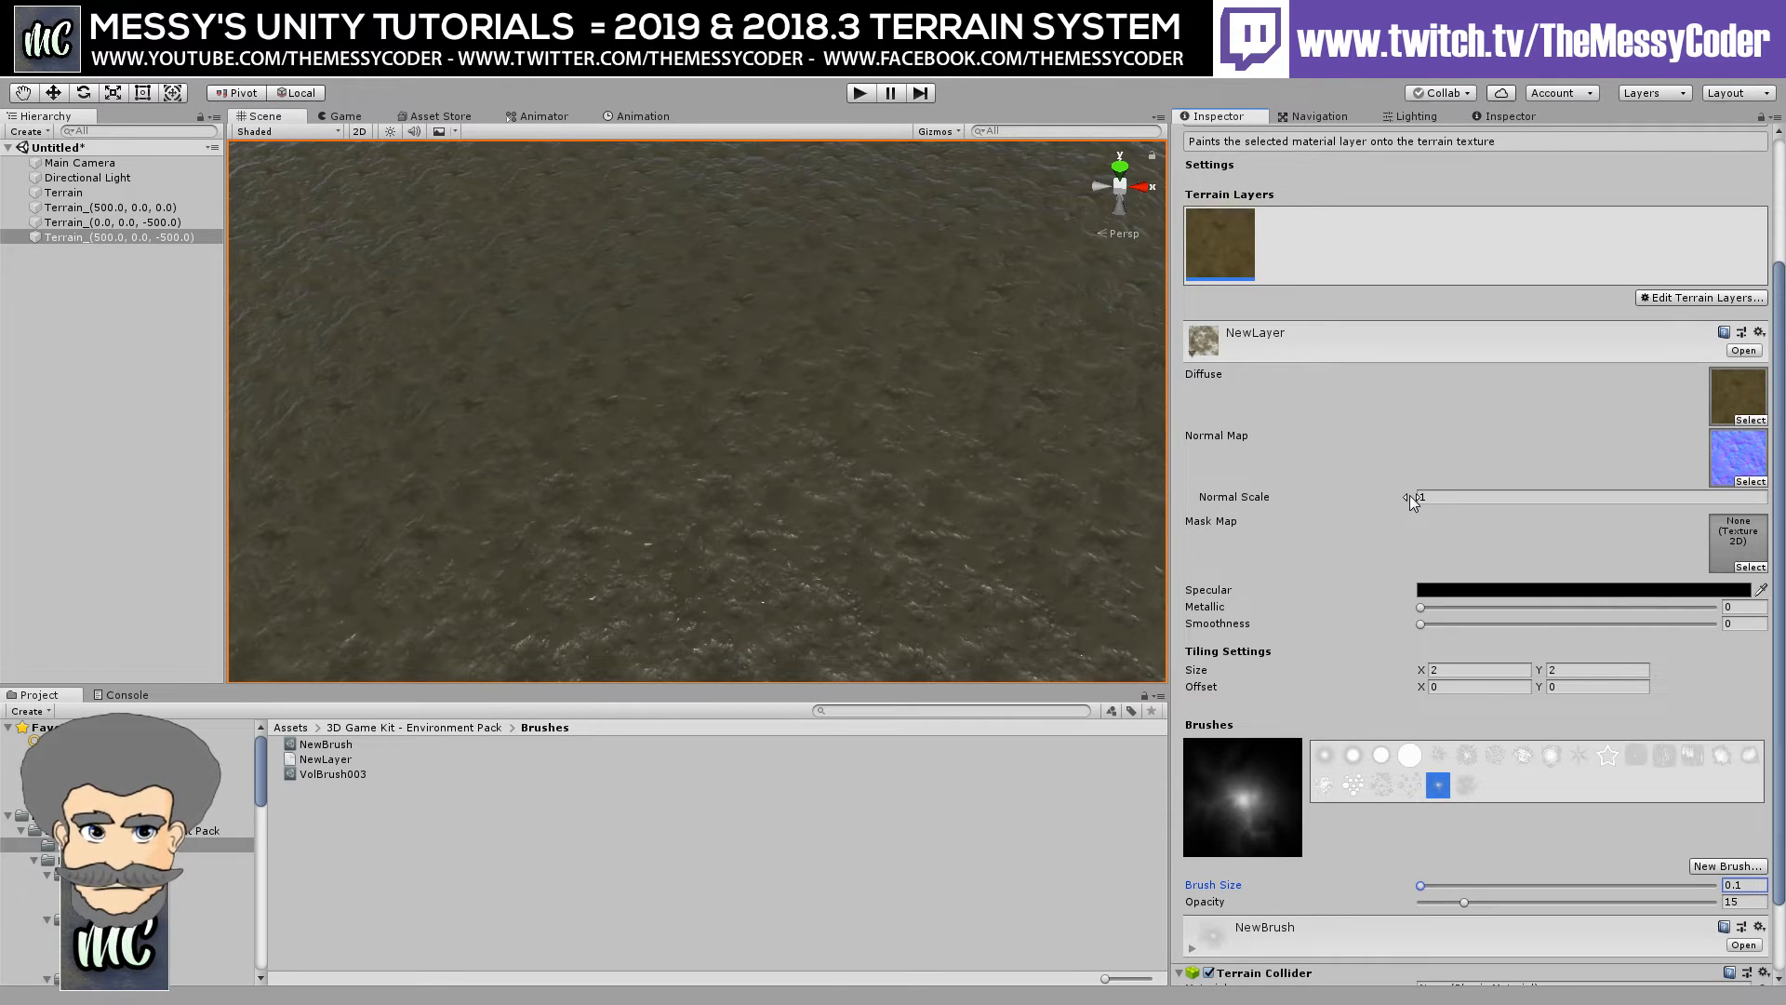
{"action": "mouse_move", "coordinate": [1410, 495]}
{"action": "left_mouse_down"}
{"action": "mouse_move", "coordinate": [1471, 500]}
{"action": "mouse_move", "coordinate": [1429, 500]}
{"action": "left_mouse_up"}
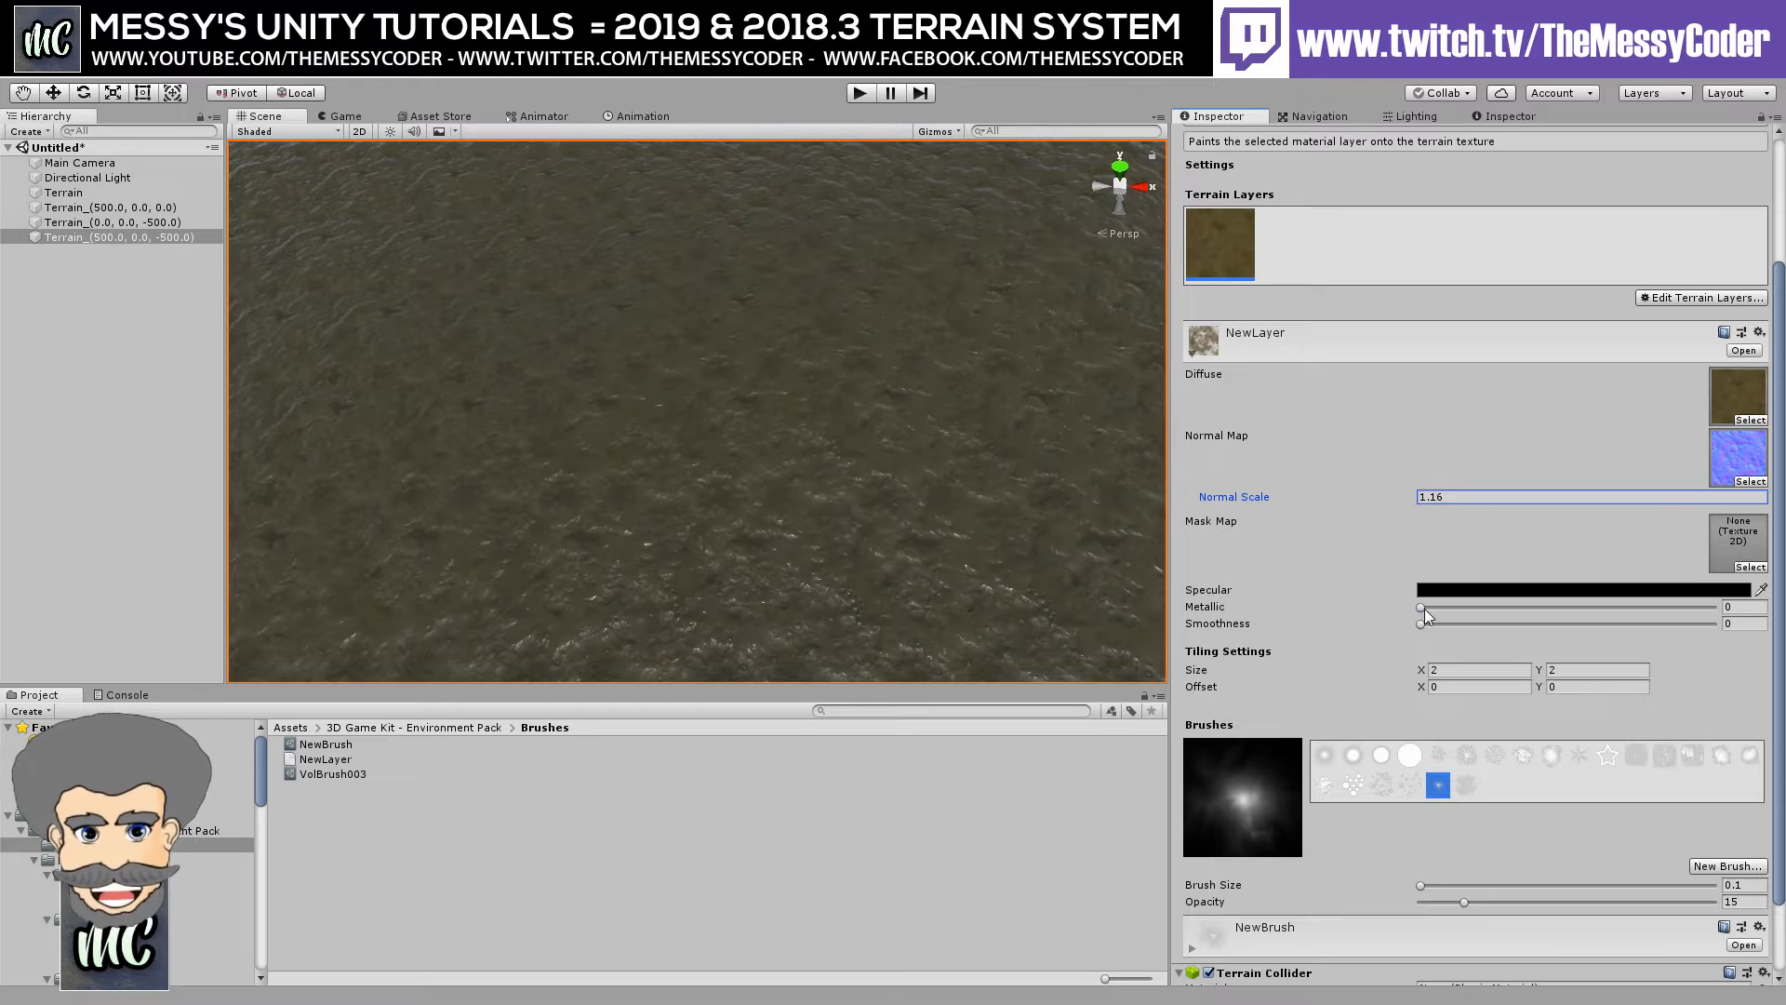
Try a Metallic value of 0.044 on the mud layer and return it to 0.
{"action": "mouse_move", "coordinate": [1425, 608]}
{"action": "left_mouse_down"}
{"action": "mouse_move", "coordinate": [1673, 607]}
{"action": "mouse_move", "coordinate": [1437, 605]}
{"action": "left_mouse_up"}
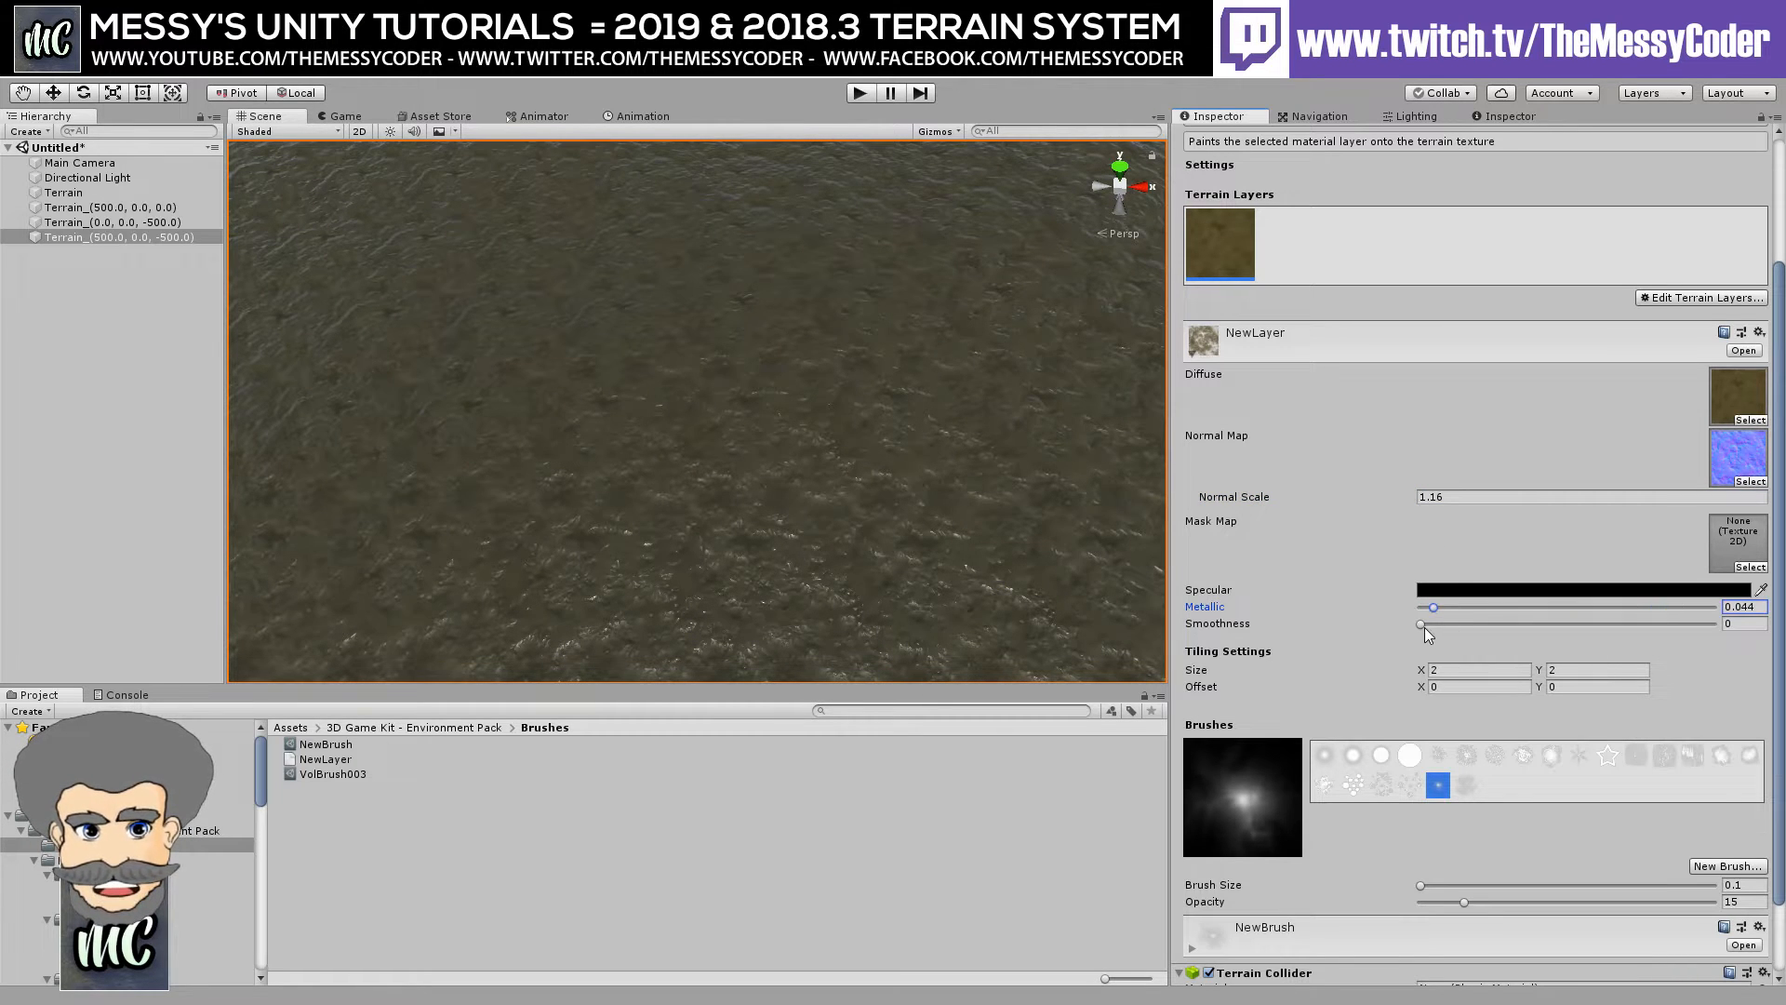
{"action": "left_click", "coordinate": [1421, 625]}
{"action": "left_click", "coordinate": [1419, 607]}
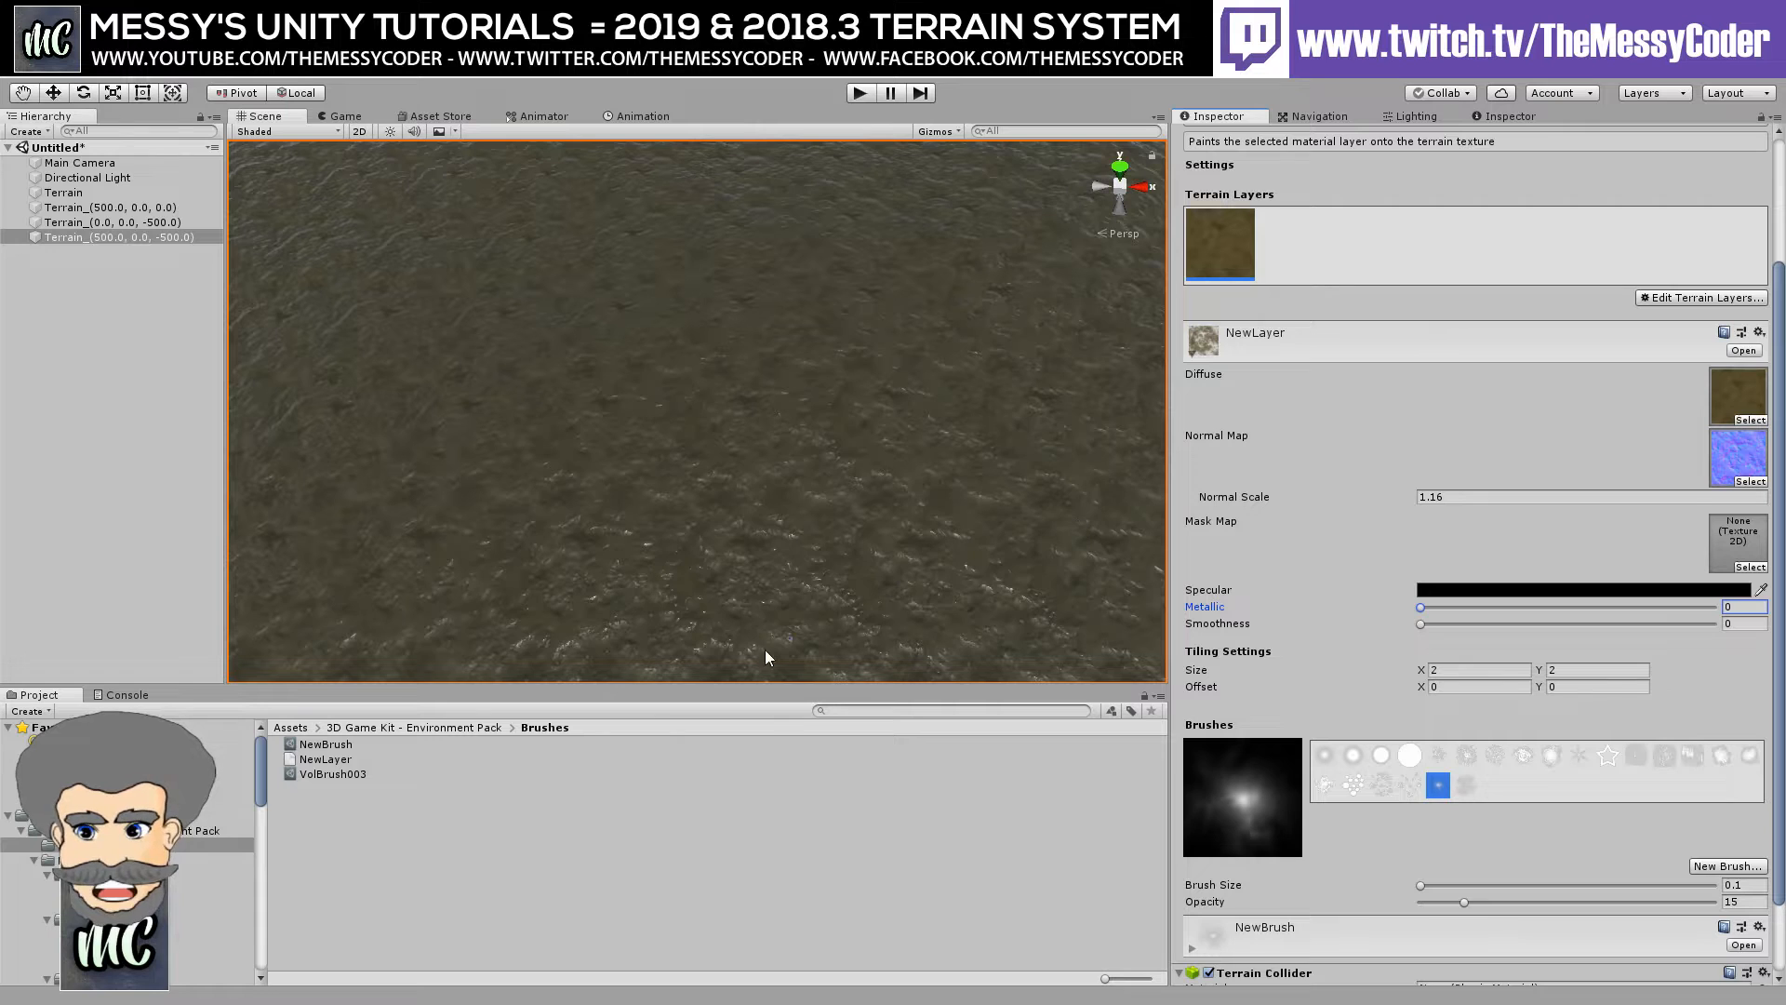
Add the existing NewLayer terrain layer to the Terrain_(0.0, 0.0, -500.0) tile.
{"action": "scroll", "coordinate": [436, 509], "scroll_direction": "down", "scroll_amount": 10}
{"action": "middle_click_drag", "start_coordinate": [435, 512], "coordinate": [741, 516]}
{"action": "scroll", "coordinate": [688, 518], "scroll_direction": "down", "scroll_amount": 3}
{"action": "left_click", "coordinate": [106, 227]}
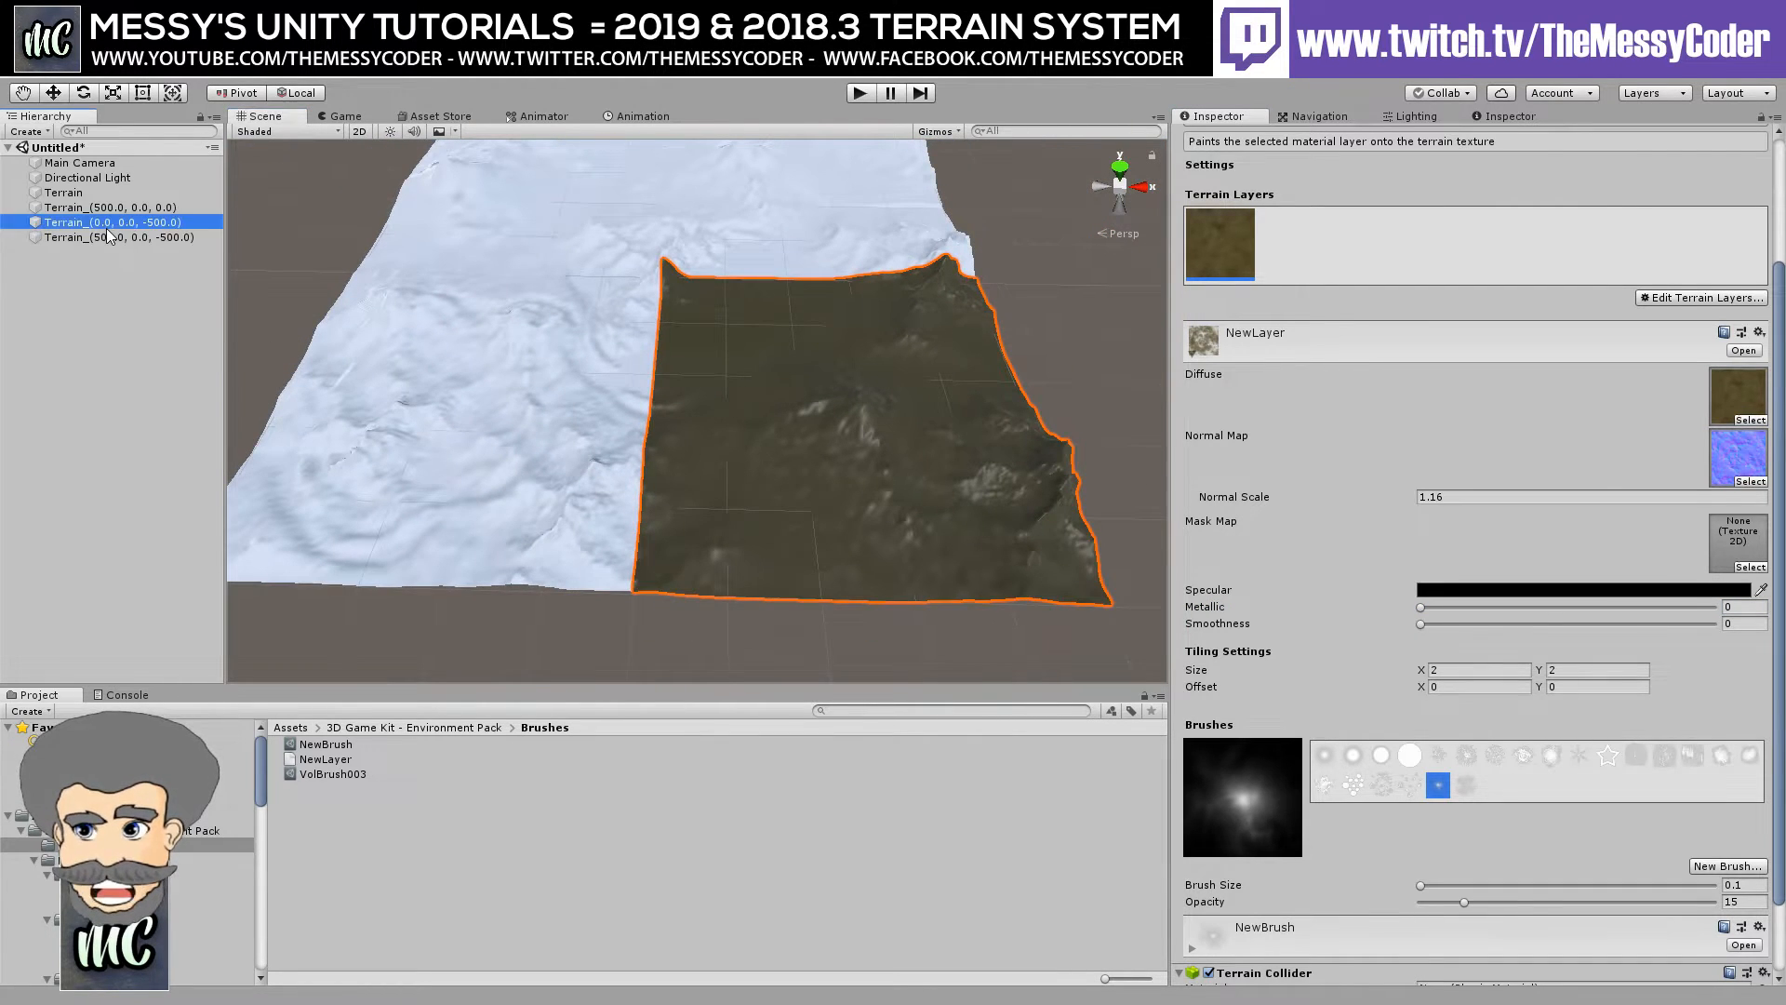
{"action": "scroll", "coordinate": [1418, 400], "scroll_direction": "up", "scroll_amount": 4}
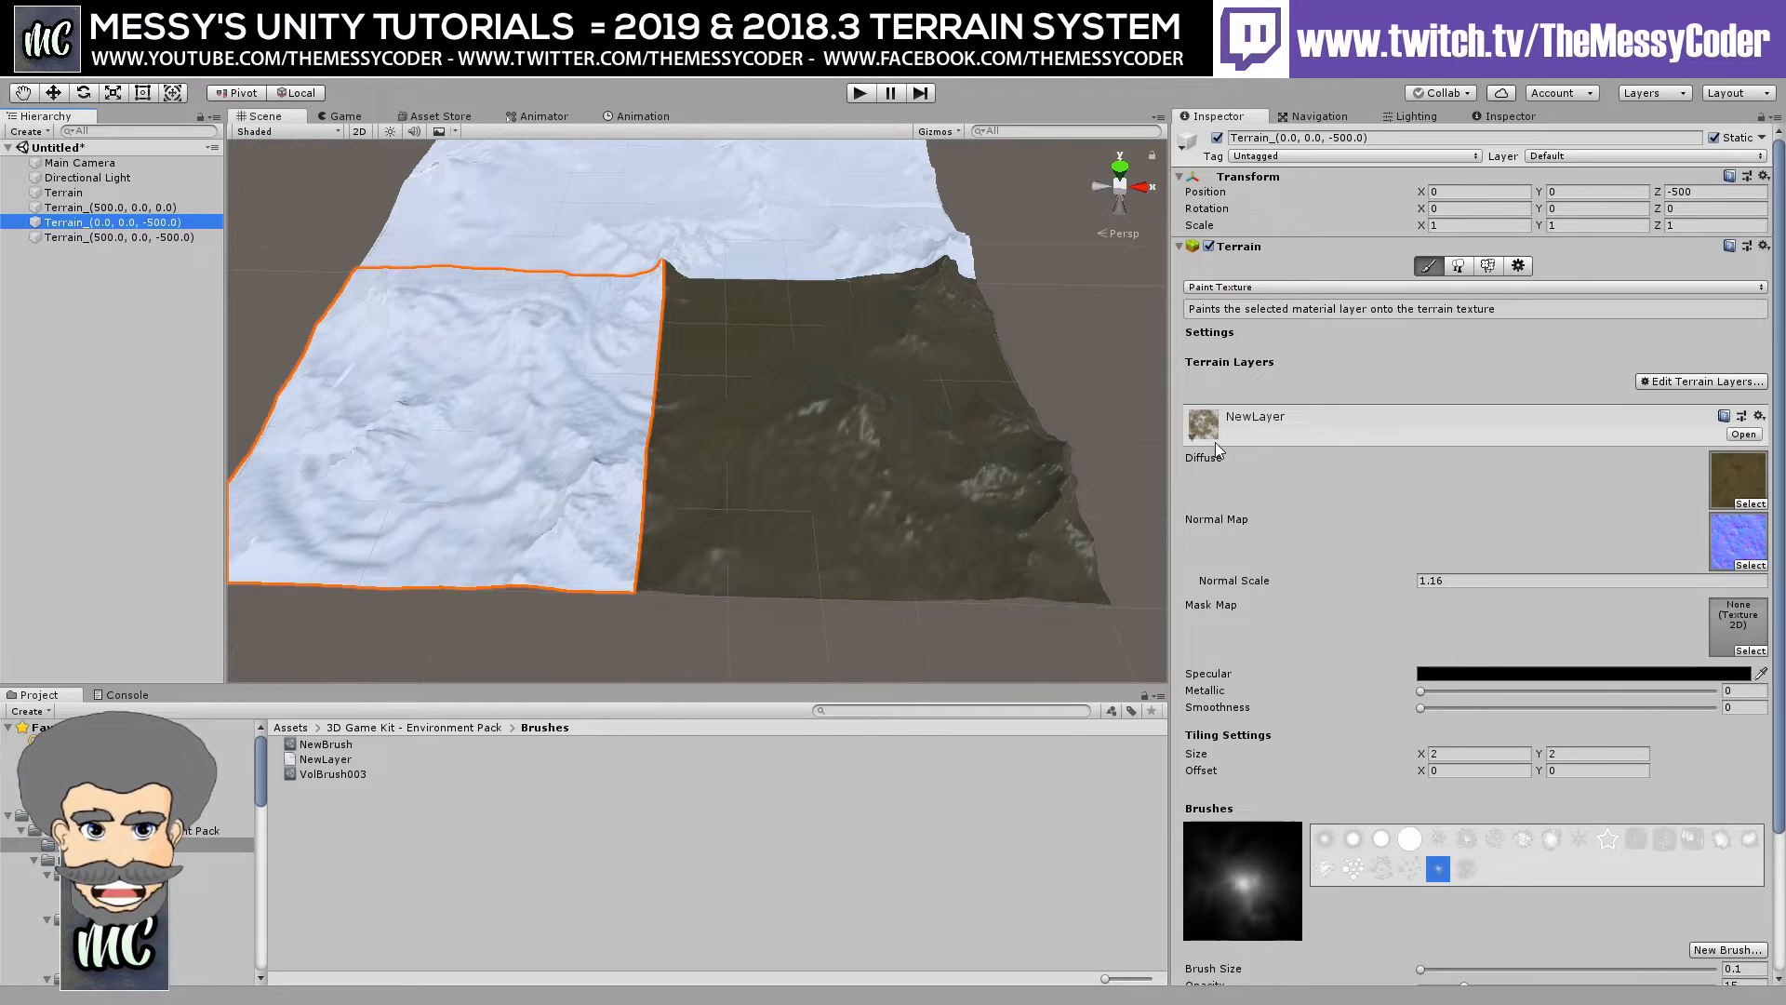
{"action": "left_click", "coordinate": [1752, 380]}
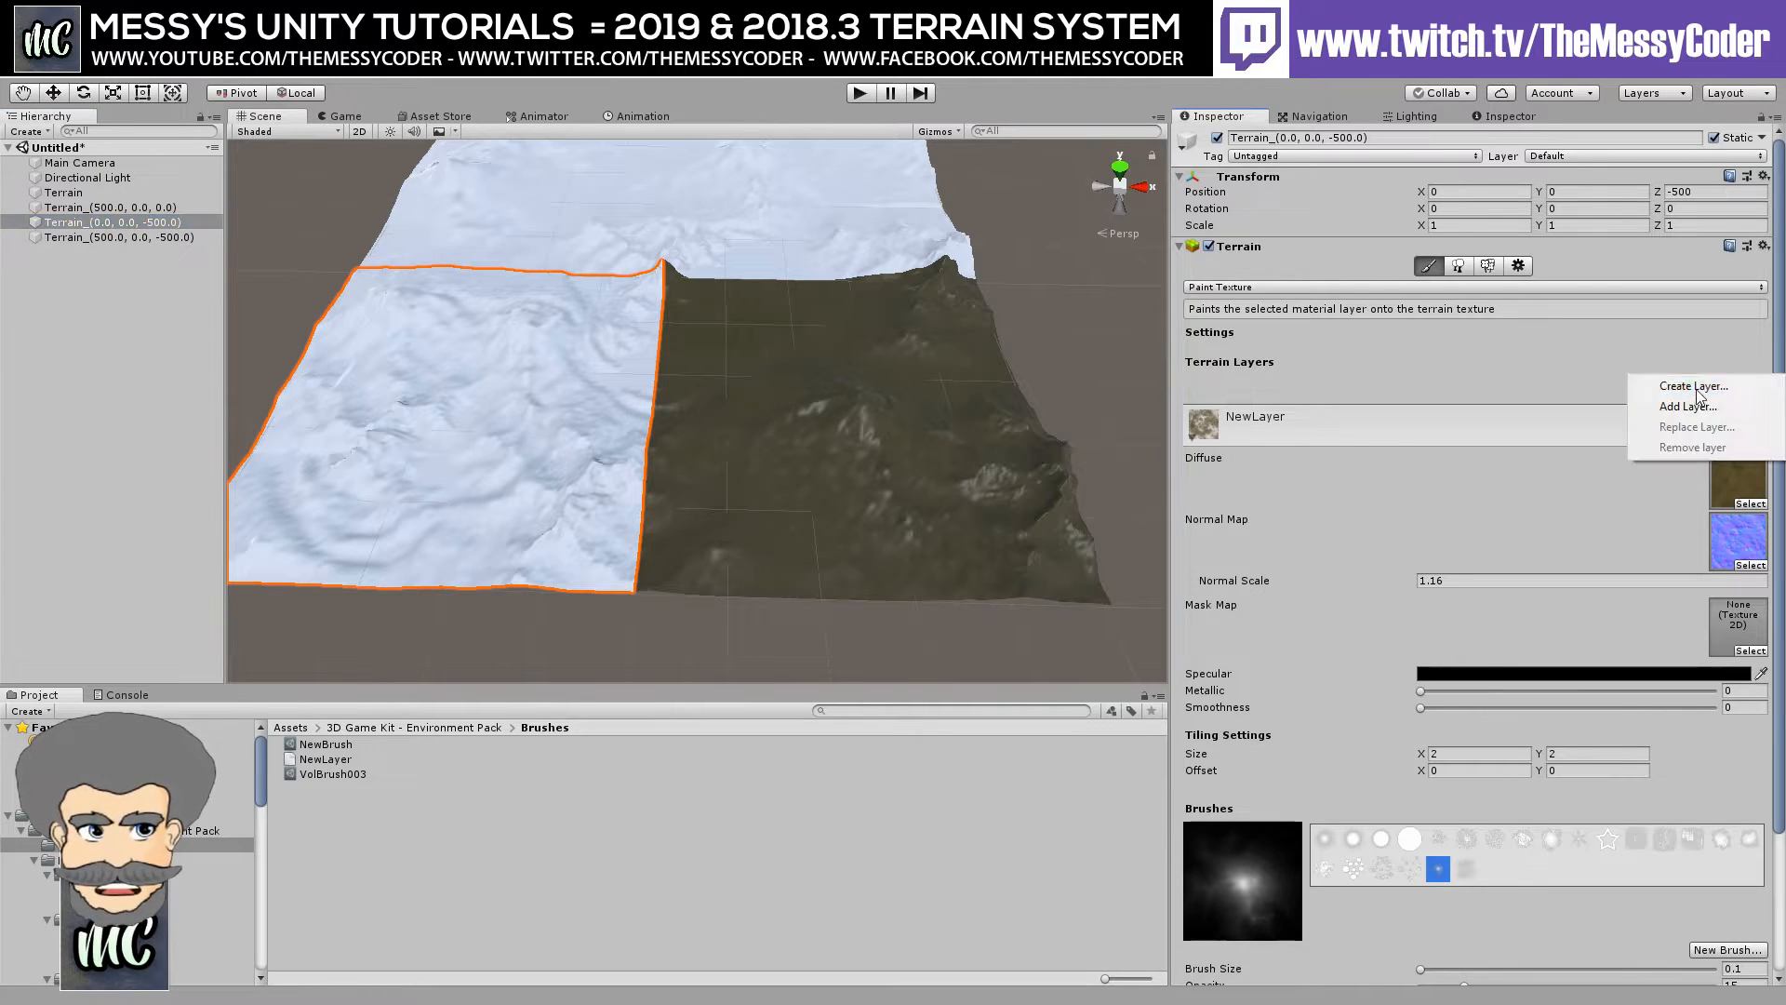
{"action": "left_click", "coordinate": [1691, 407]}
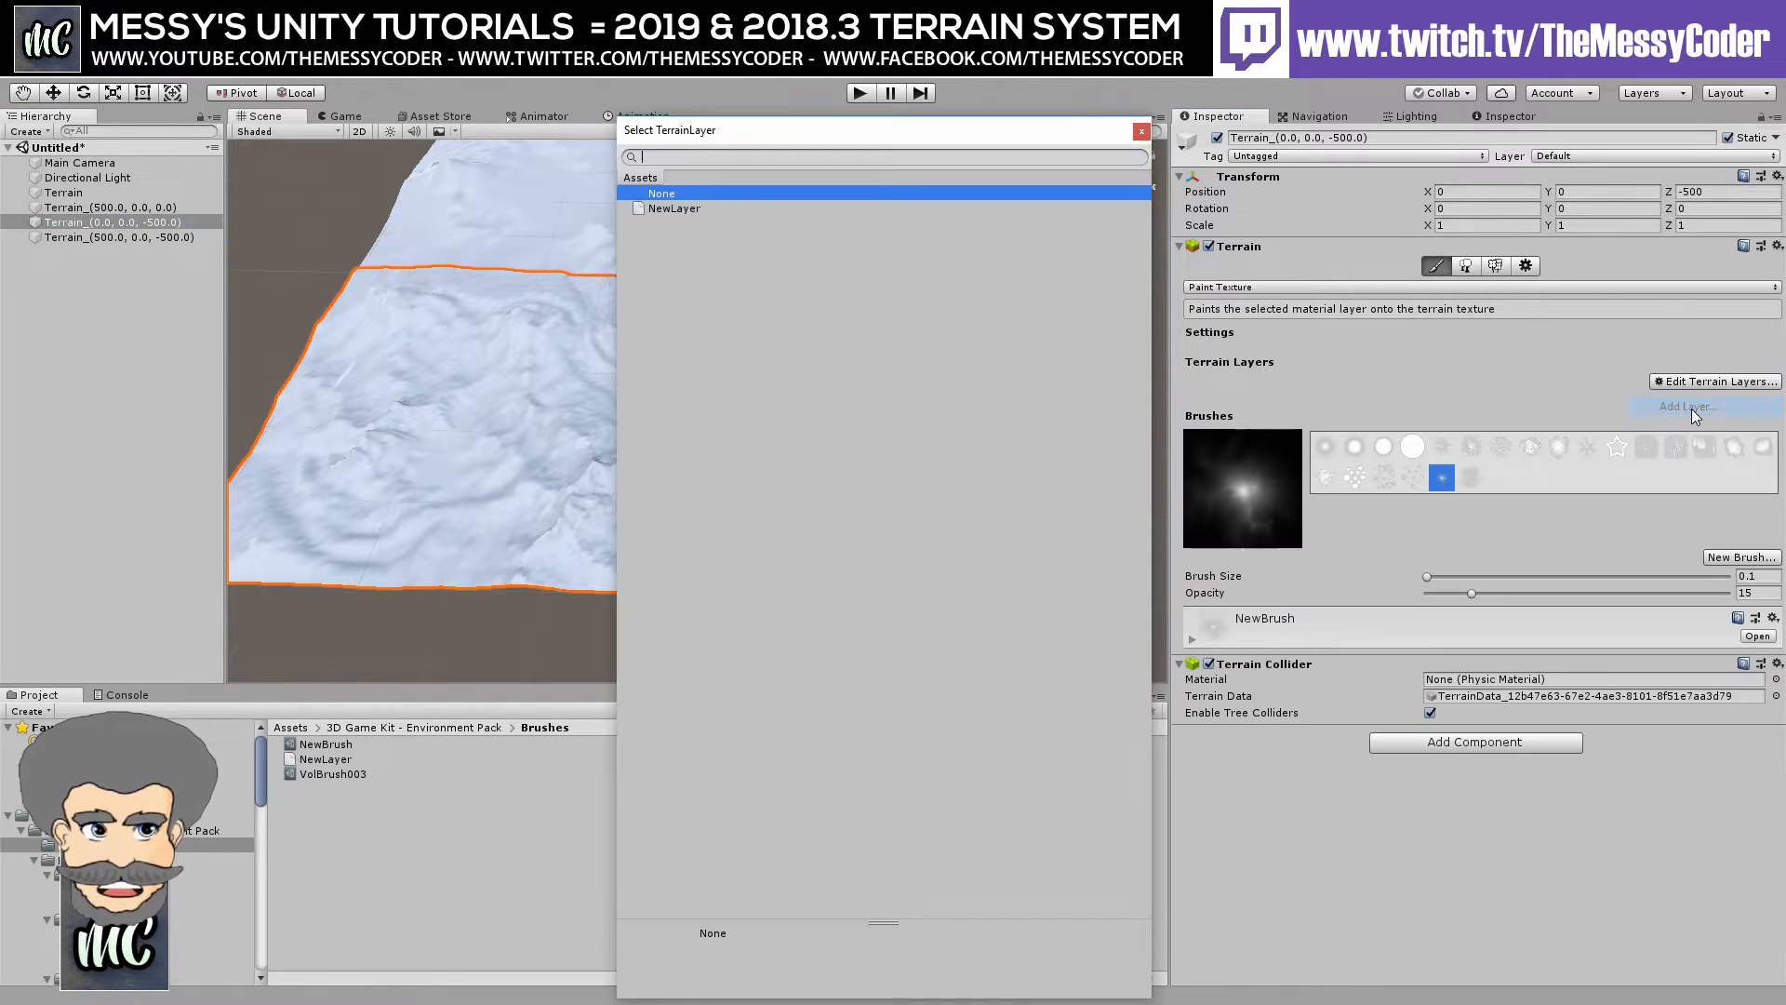
{"action": "double_click", "coordinate": [671, 209]}
Select the original Terrain tile and add the existing NewLayer terrain layer to it.
{"action": "right_click_drag", "start_coordinate": [795, 365], "coordinate": [342, 274]}
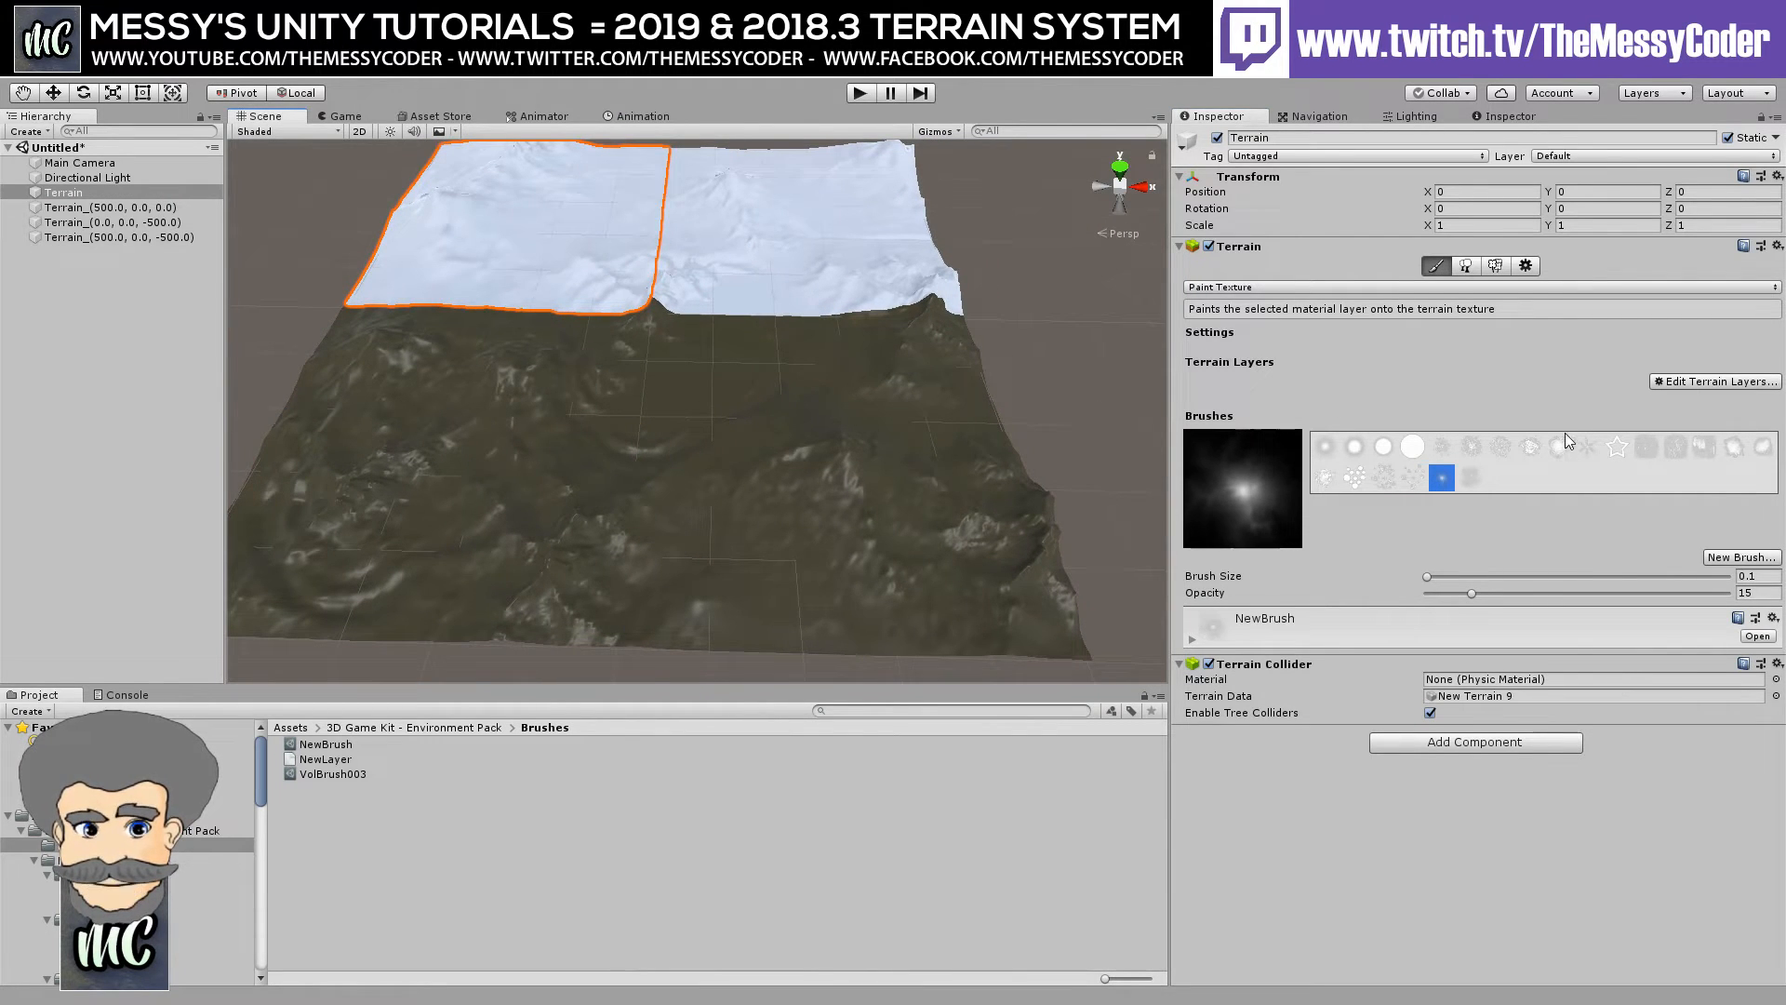
{"action": "left_click", "coordinate": [1689, 385]}
{"action": "left_click", "coordinate": [1656, 407]}
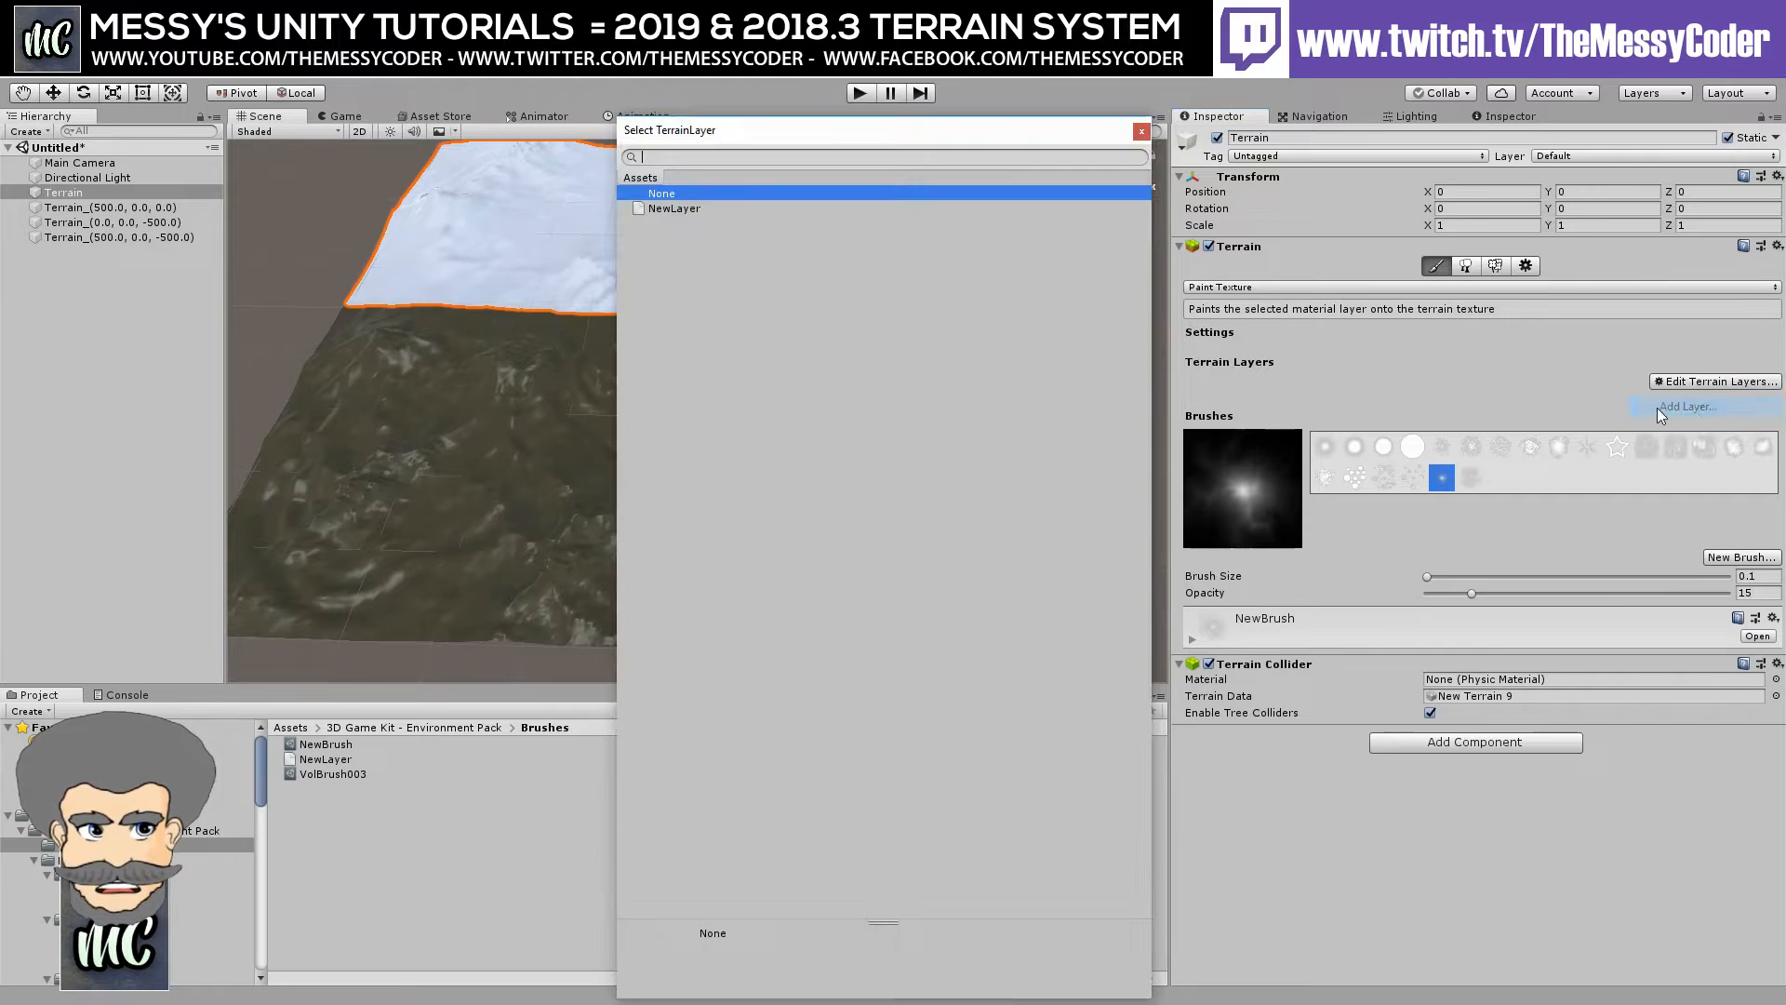
{"action": "double_click", "coordinate": [677, 209]}
Select the Terrain_(500.0, 0.0, 0.0) tile and add the existing NewLayer terrain layer to it.
{"action": "left_click", "coordinate": [693, 233]}
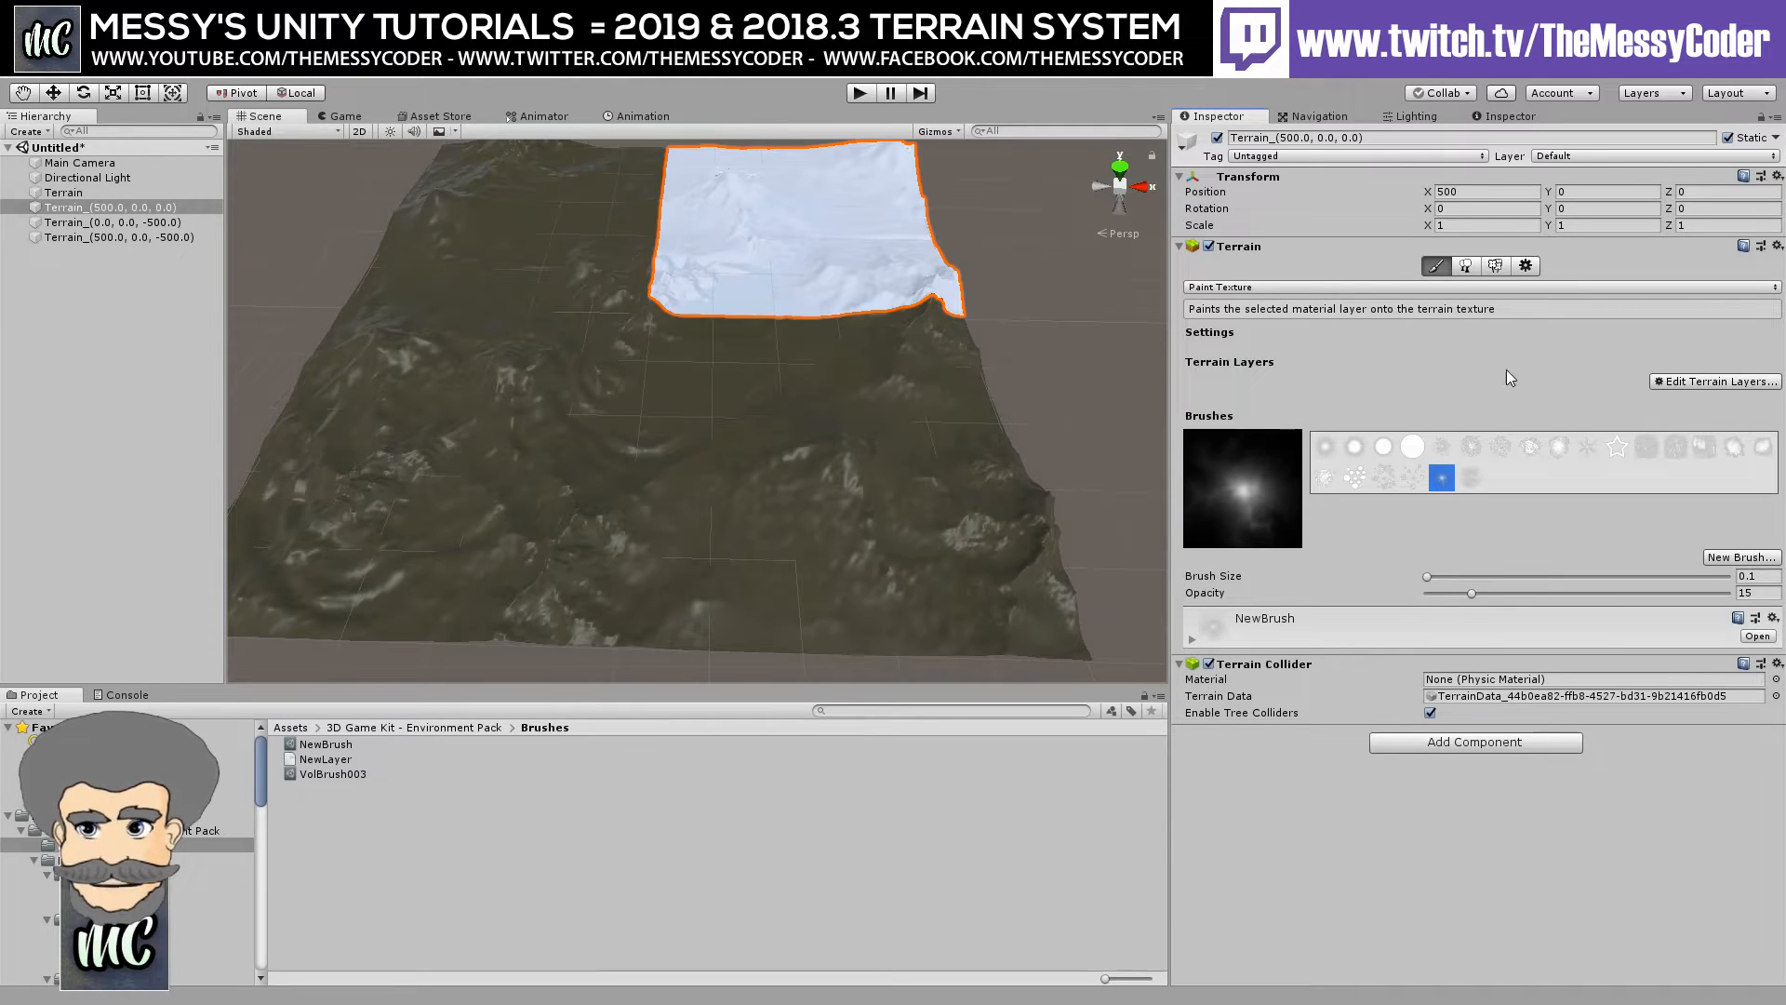
{"action": "left_click", "coordinate": [1702, 381]}
{"action": "left_click", "coordinate": [1666, 411]}
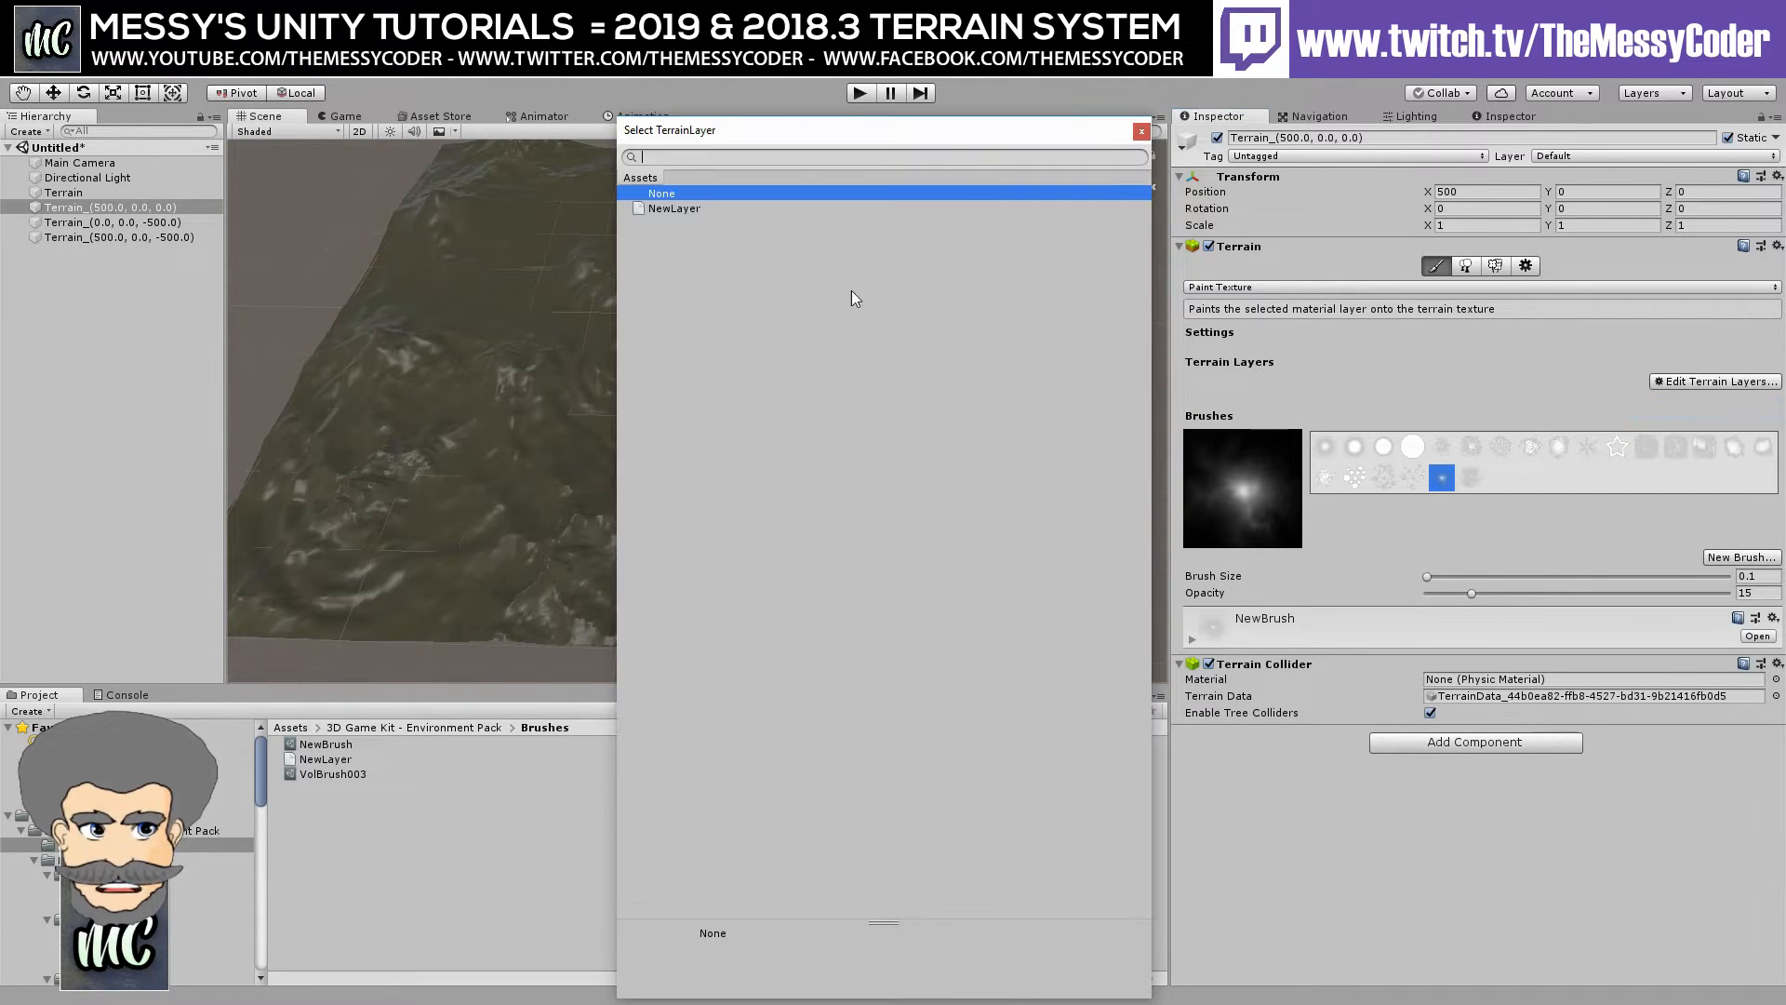
{"action": "double_click", "coordinate": [681, 210]}
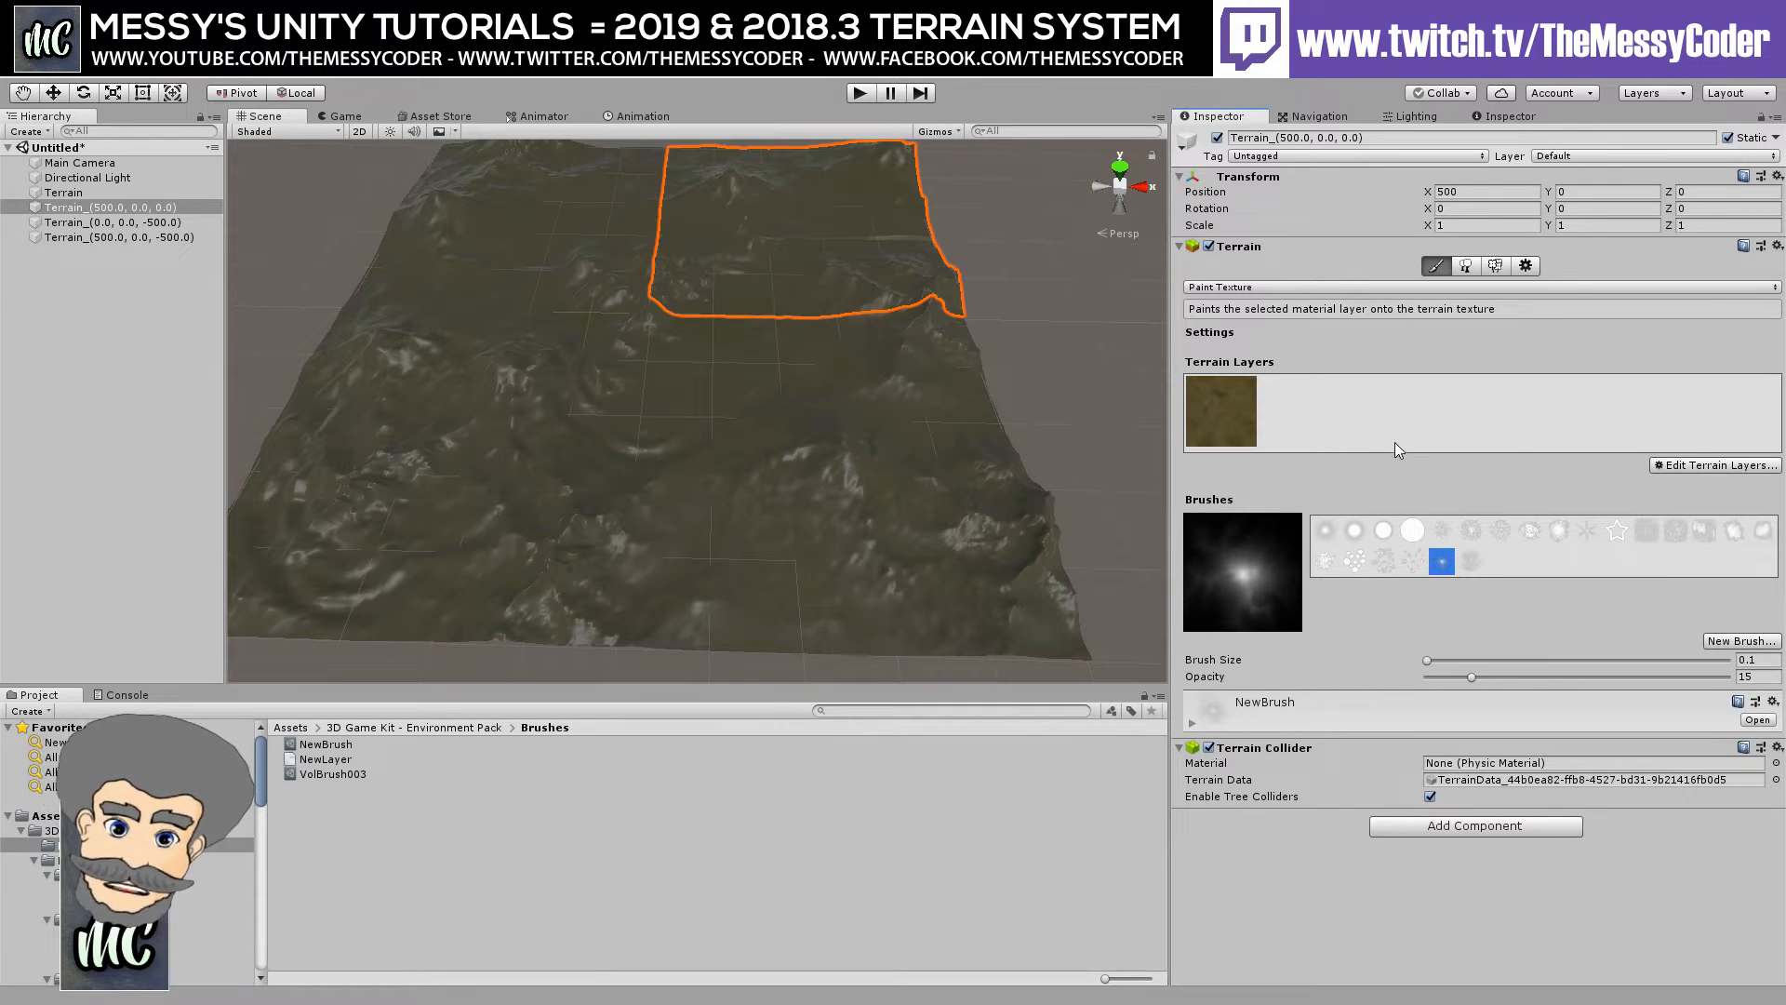
Create a second terrain layer on Terrain_(500.0, 0.0, 0.0) from the GrassHillAlbedo texture, searching for "gras", and select that layer.
{"action": "left_click", "coordinate": [1698, 467]}
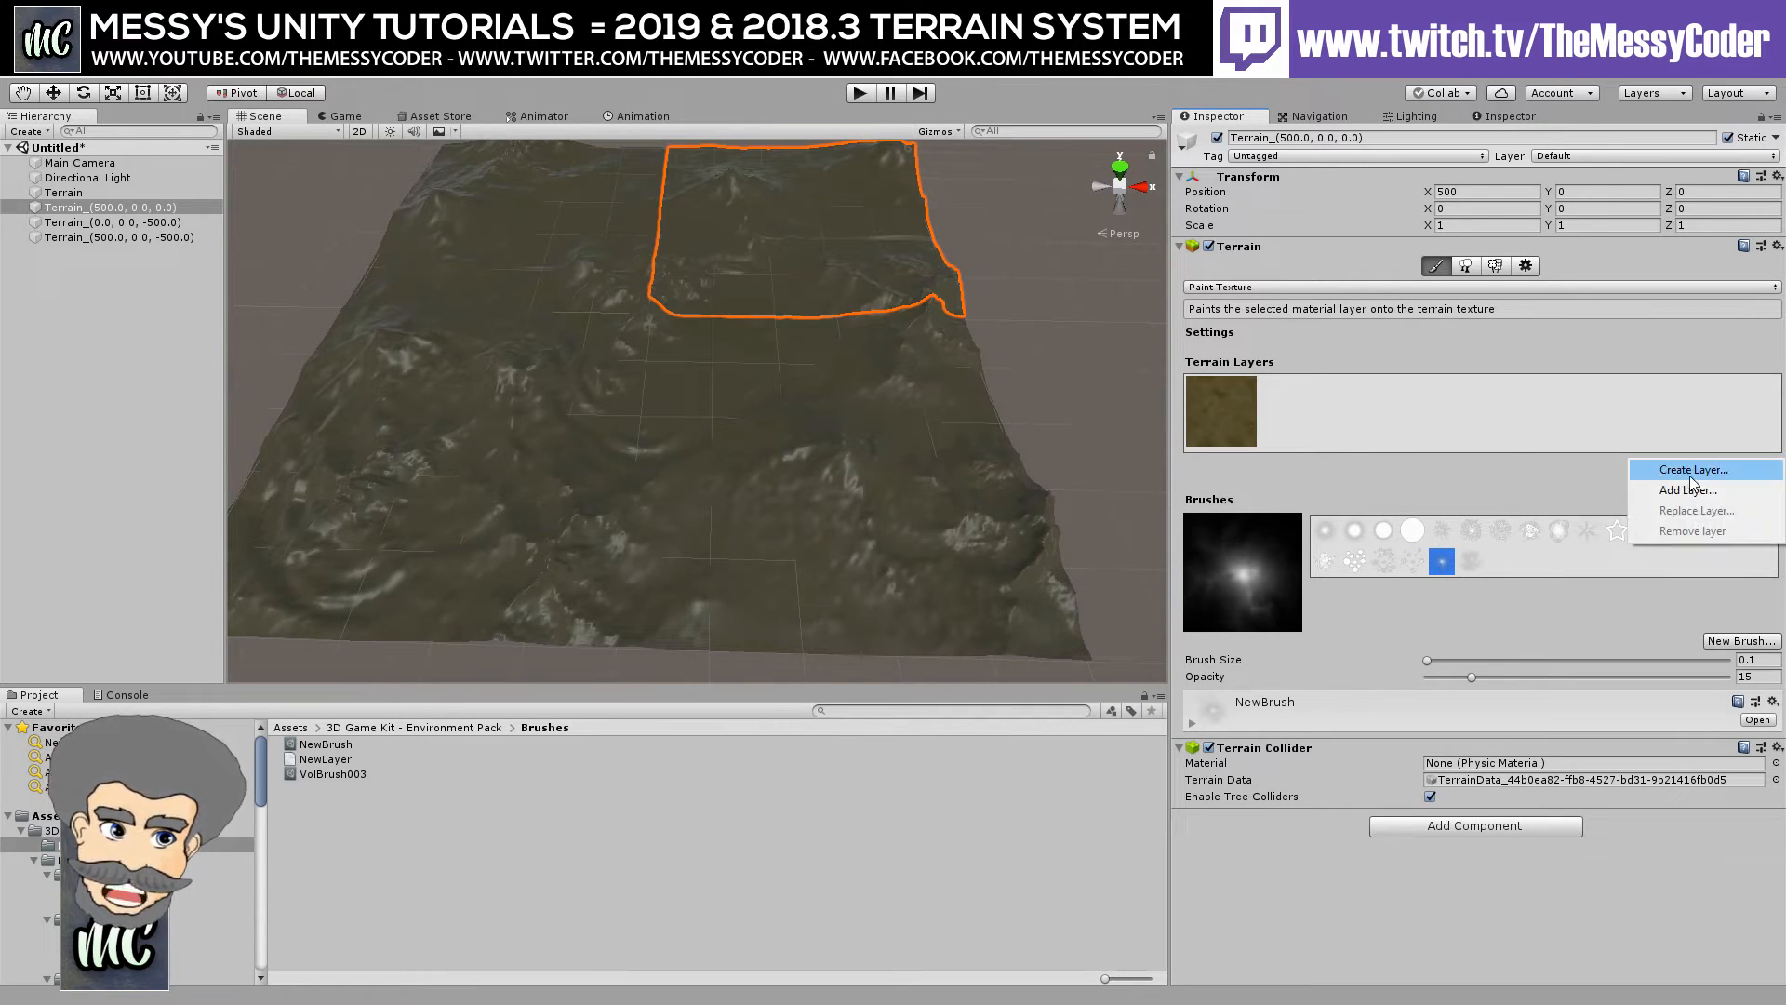
{"action": "left_click", "coordinate": [1691, 474]}
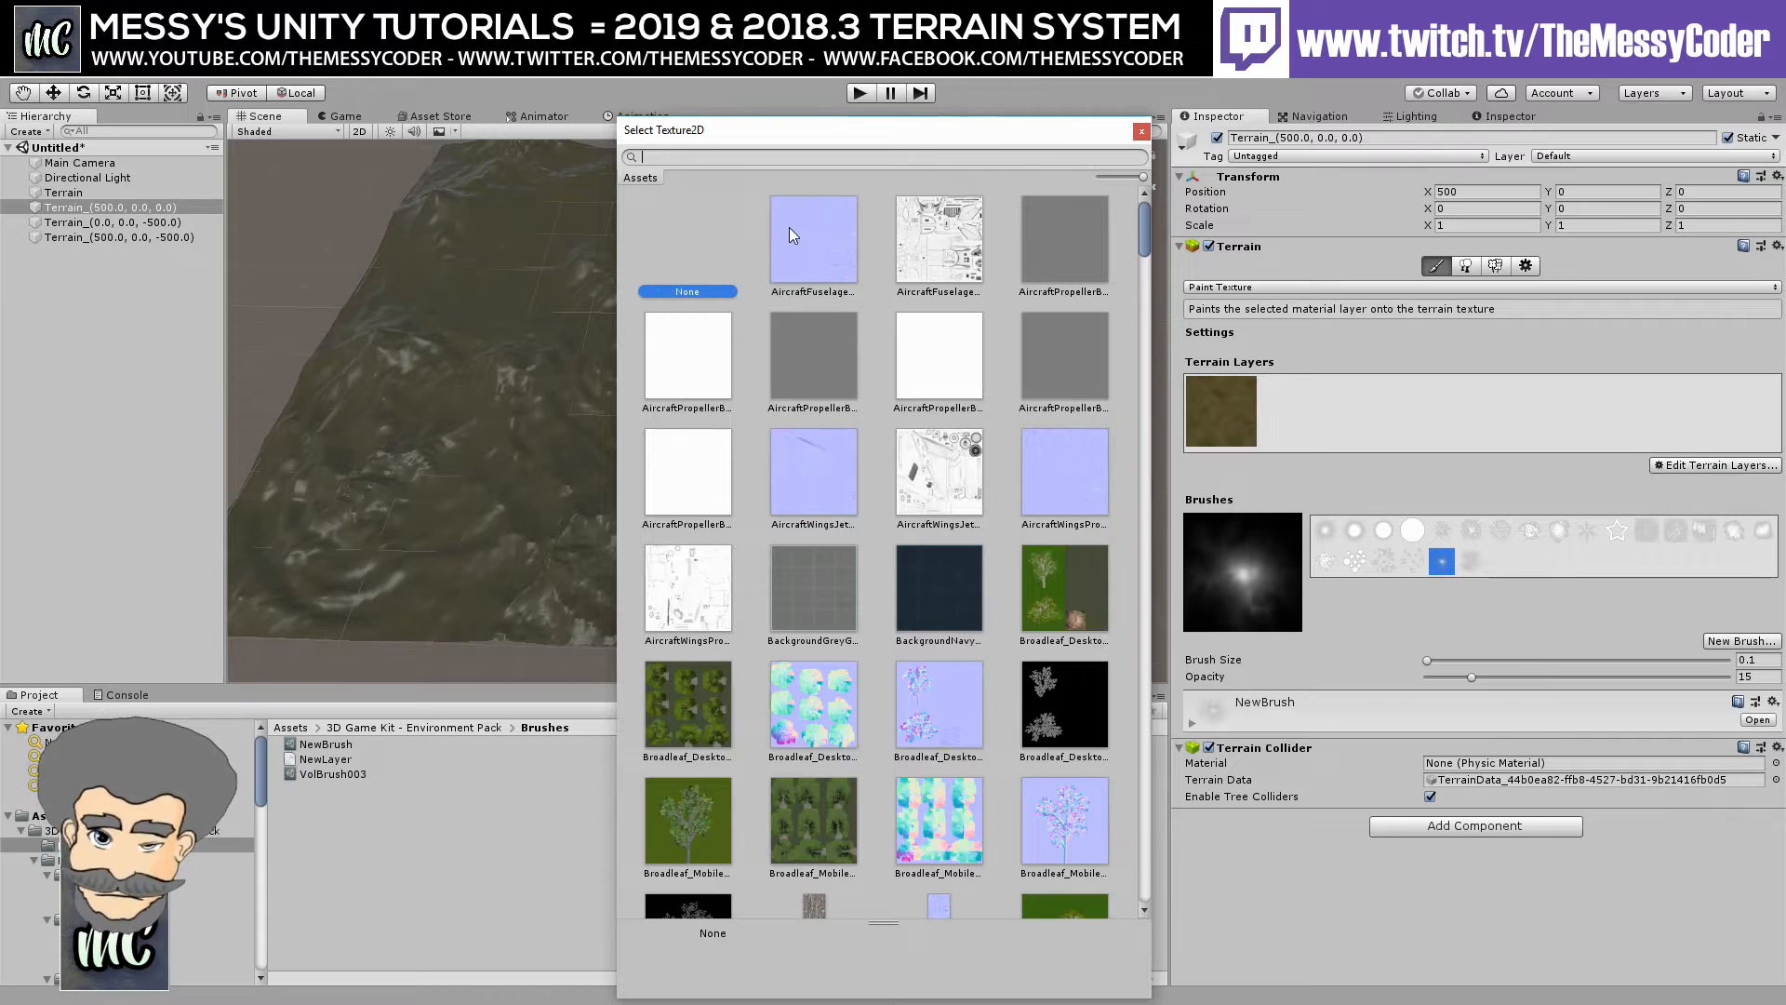
{"action": "type", "text": "gras"}
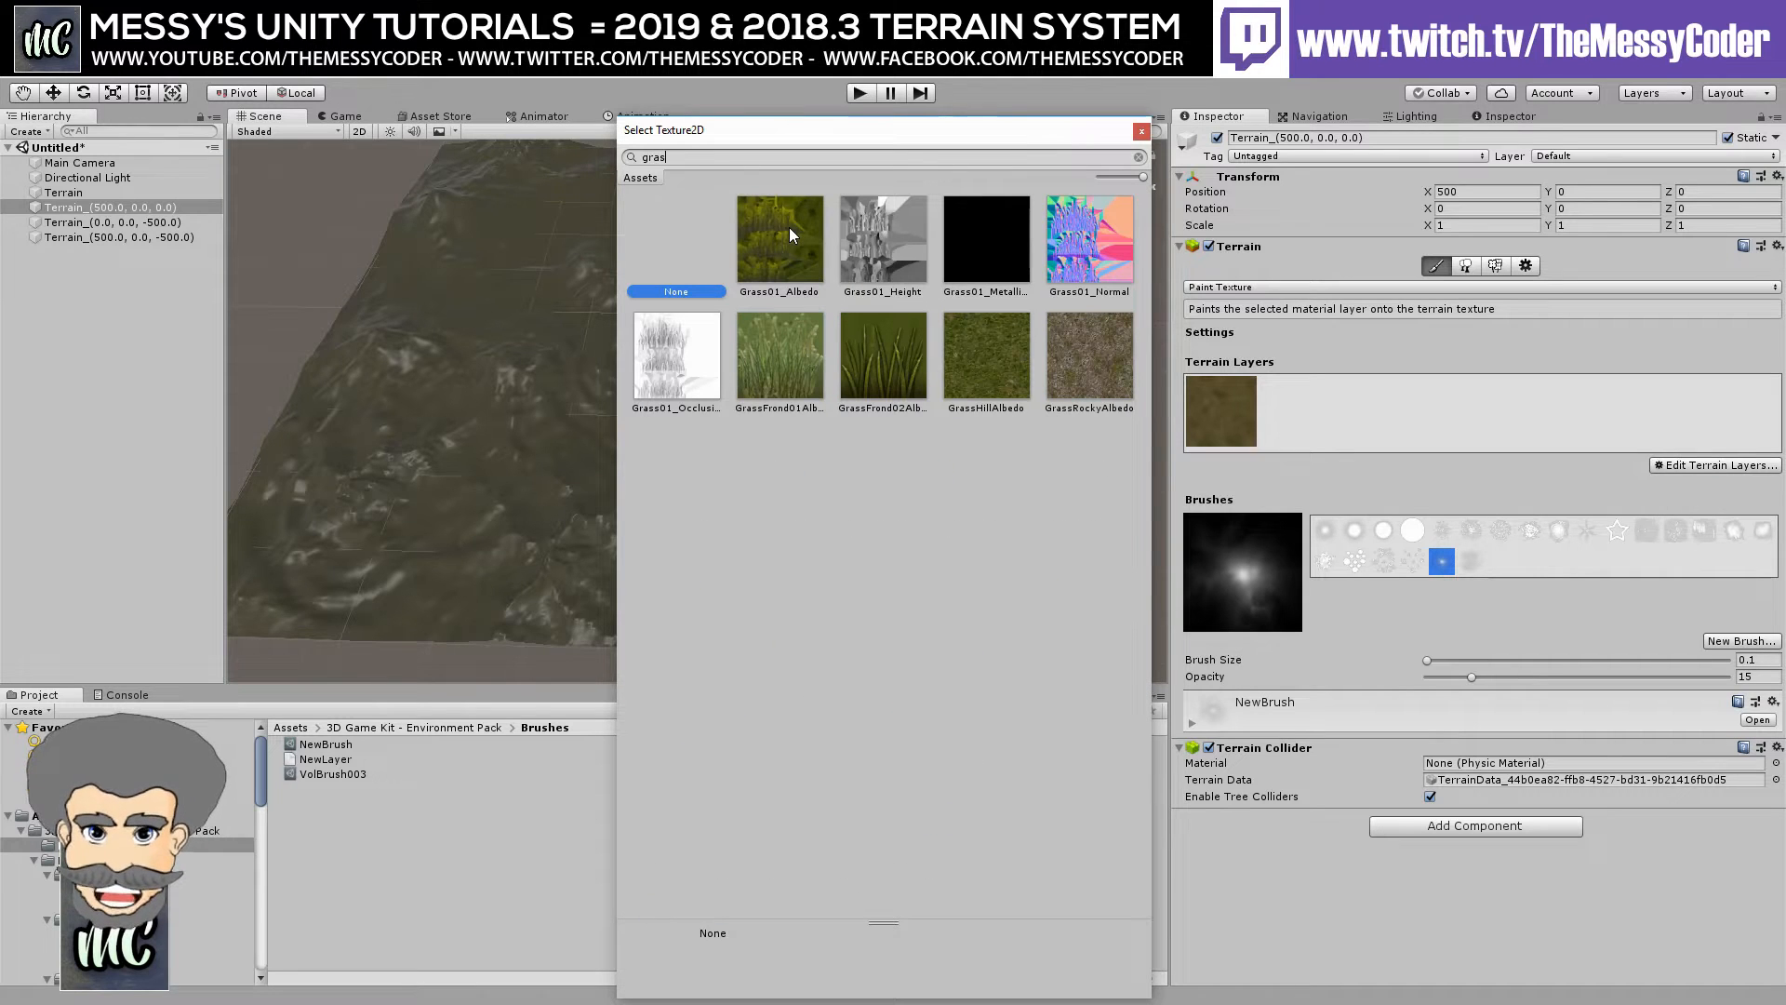
{"action": "double_click", "coordinate": [1002, 351]}
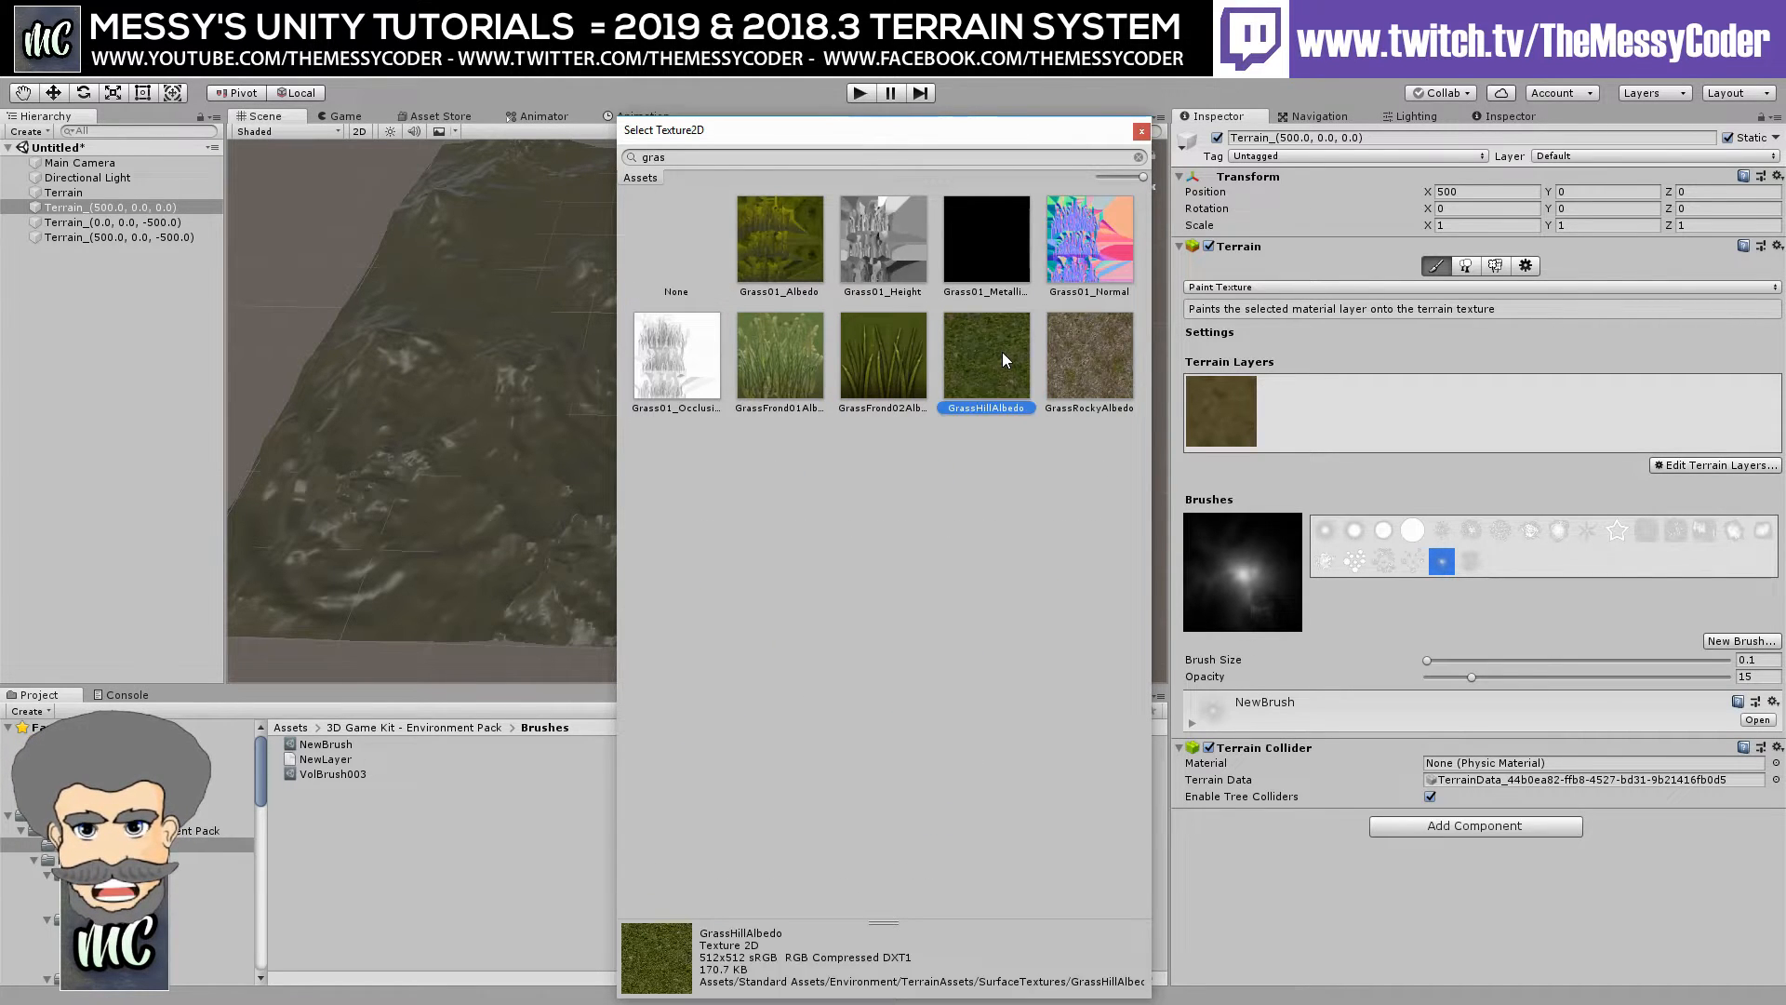
{"action": "left_click", "coordinate": [1293, 421]}
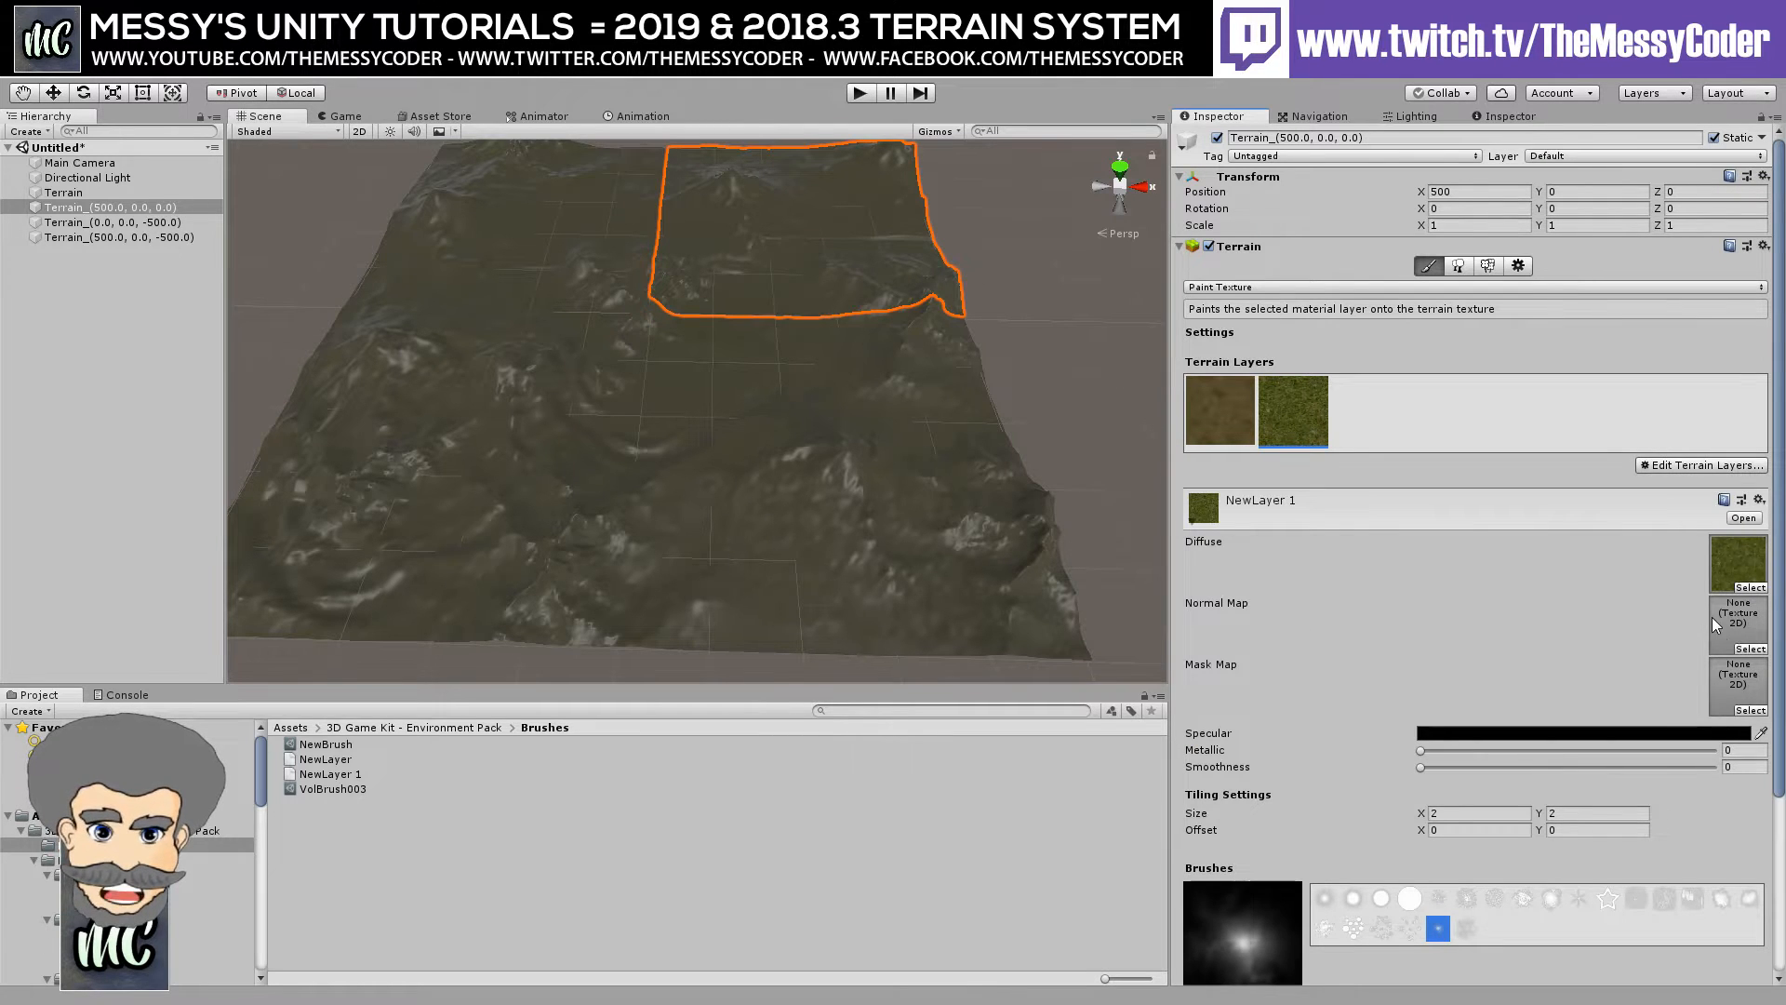
Try to find a normal map for the grass layer by searching "grass" and "norma", and close the texture picker without choosing.
{"action": "left_click", "coordinate": [1750, 648]}
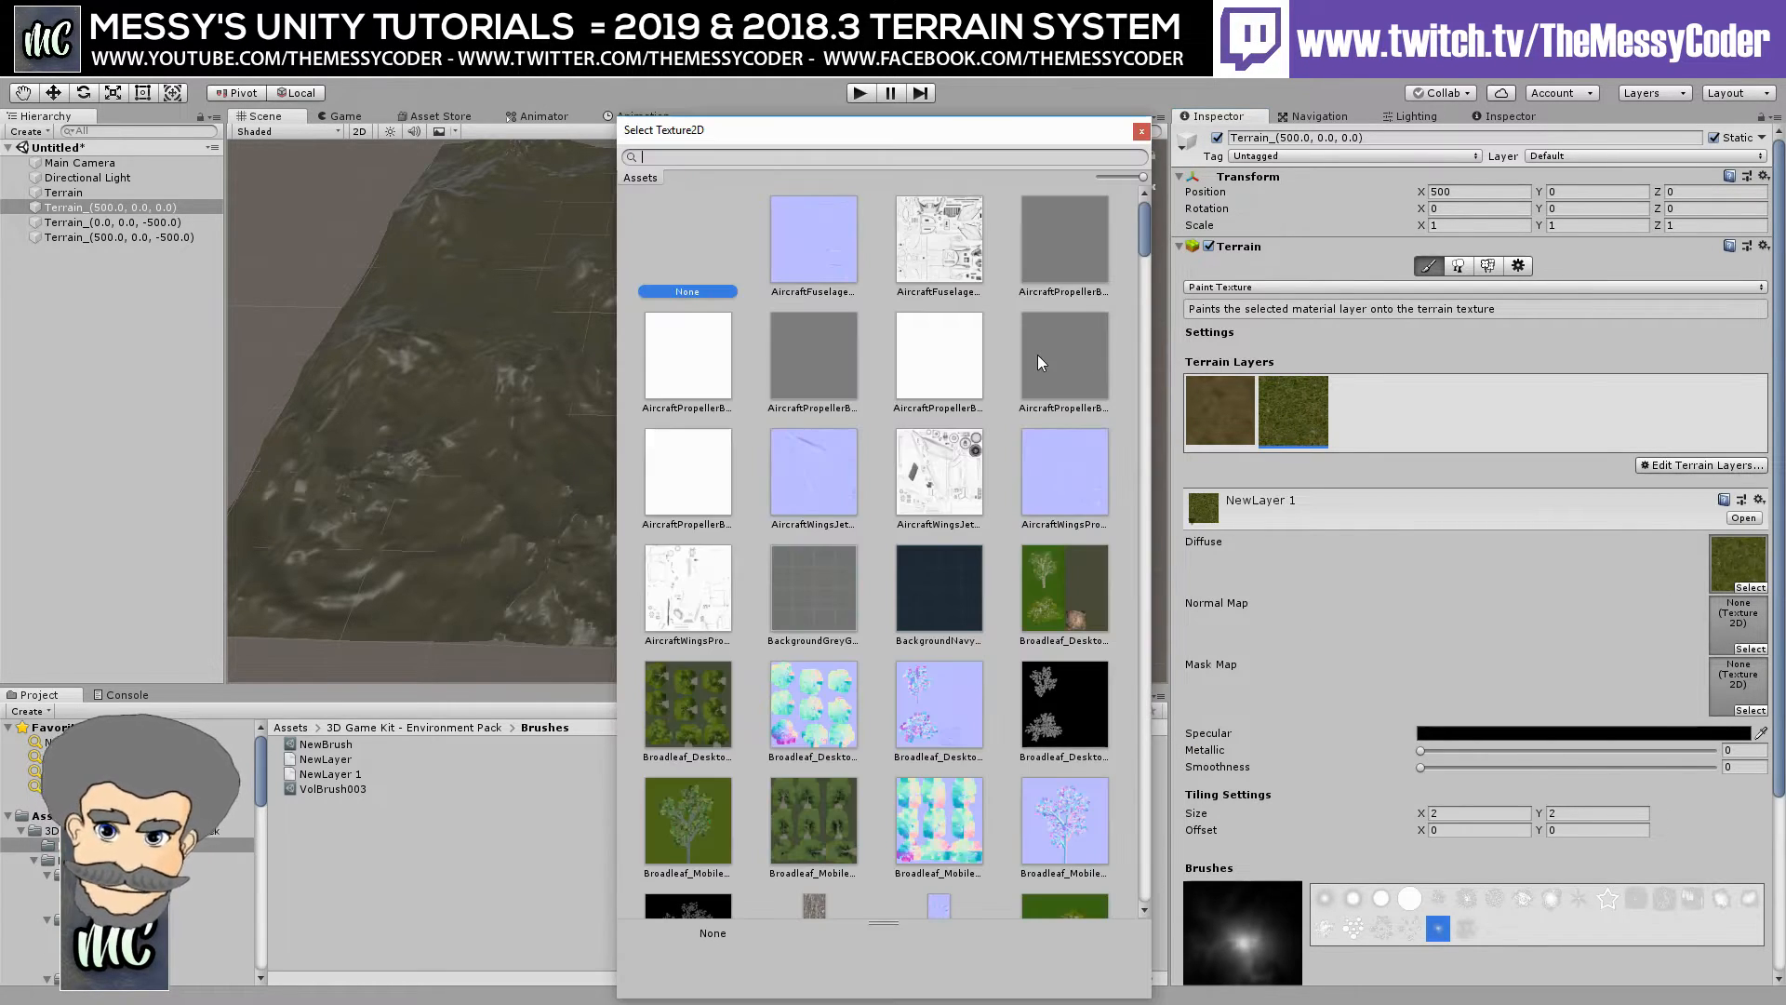
{"action": "type", "text": "grass"}
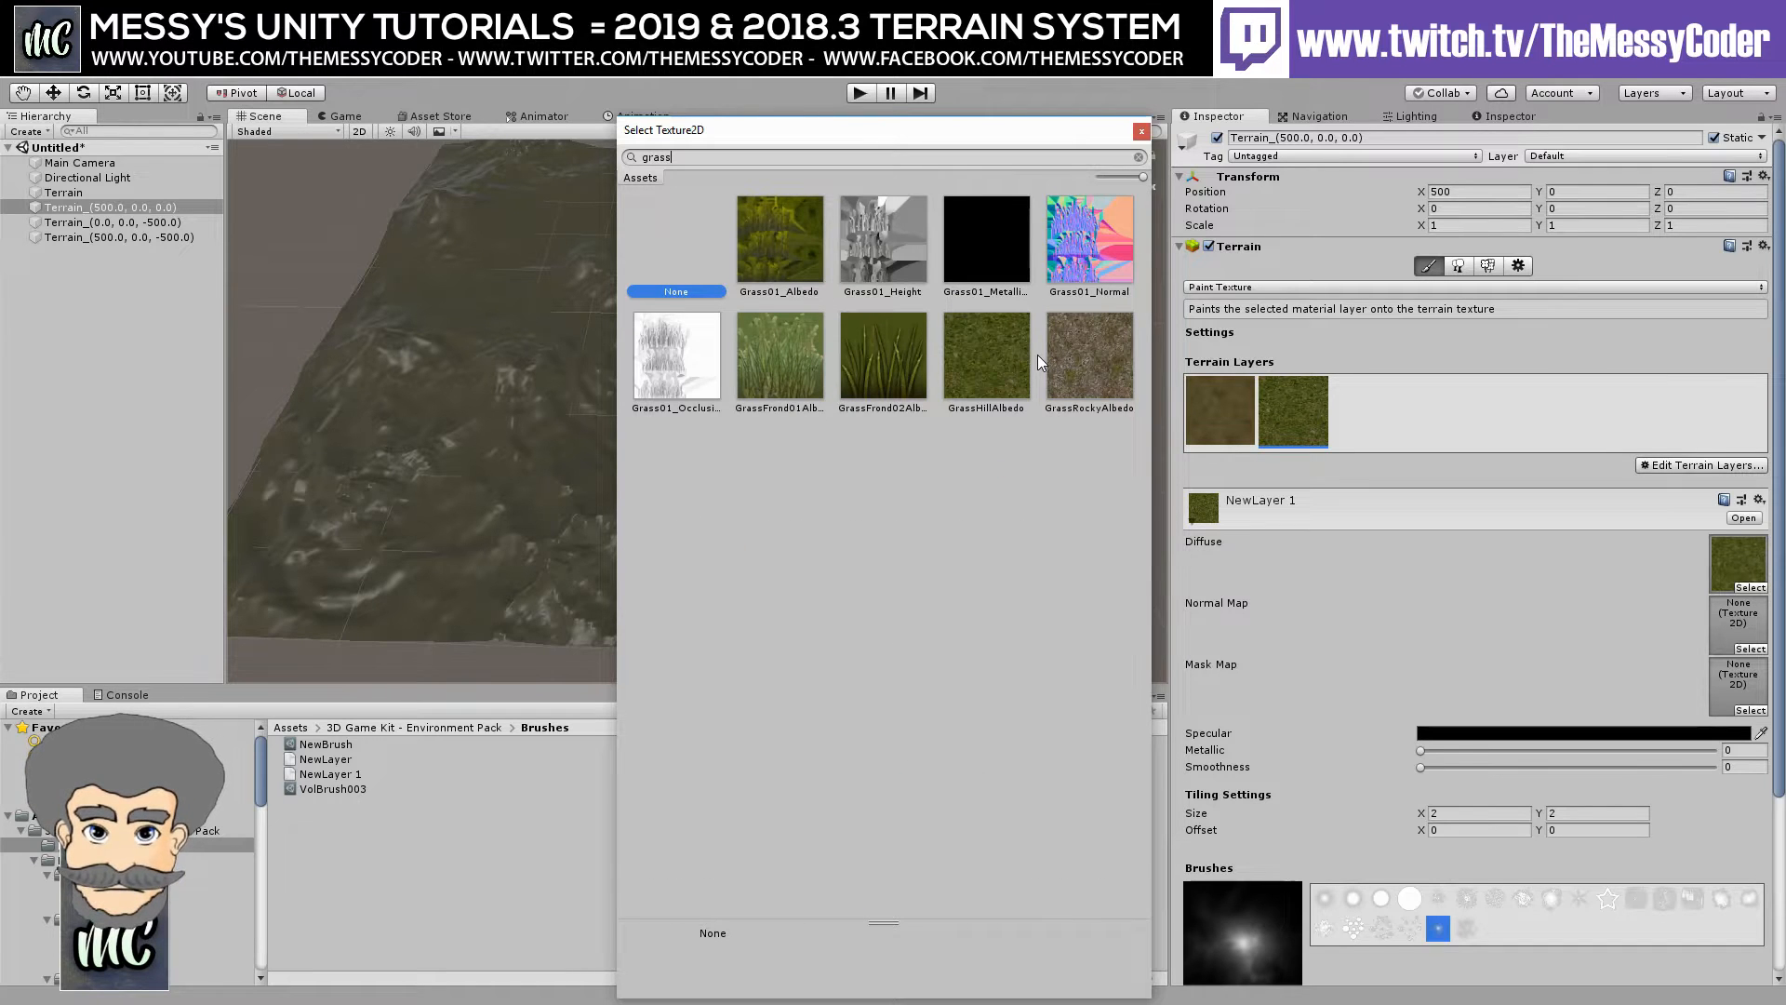
{"action": "key", "text": "BackSpace"}
{"action": "key", "text": "BackSpace"}
{"action": "key", "text": "BackSpace"}
{"action": "key", "text": "BackSpace"}
{"action": "key", "text": "BackSpace"}
{"action": "type", "text": "norma"}
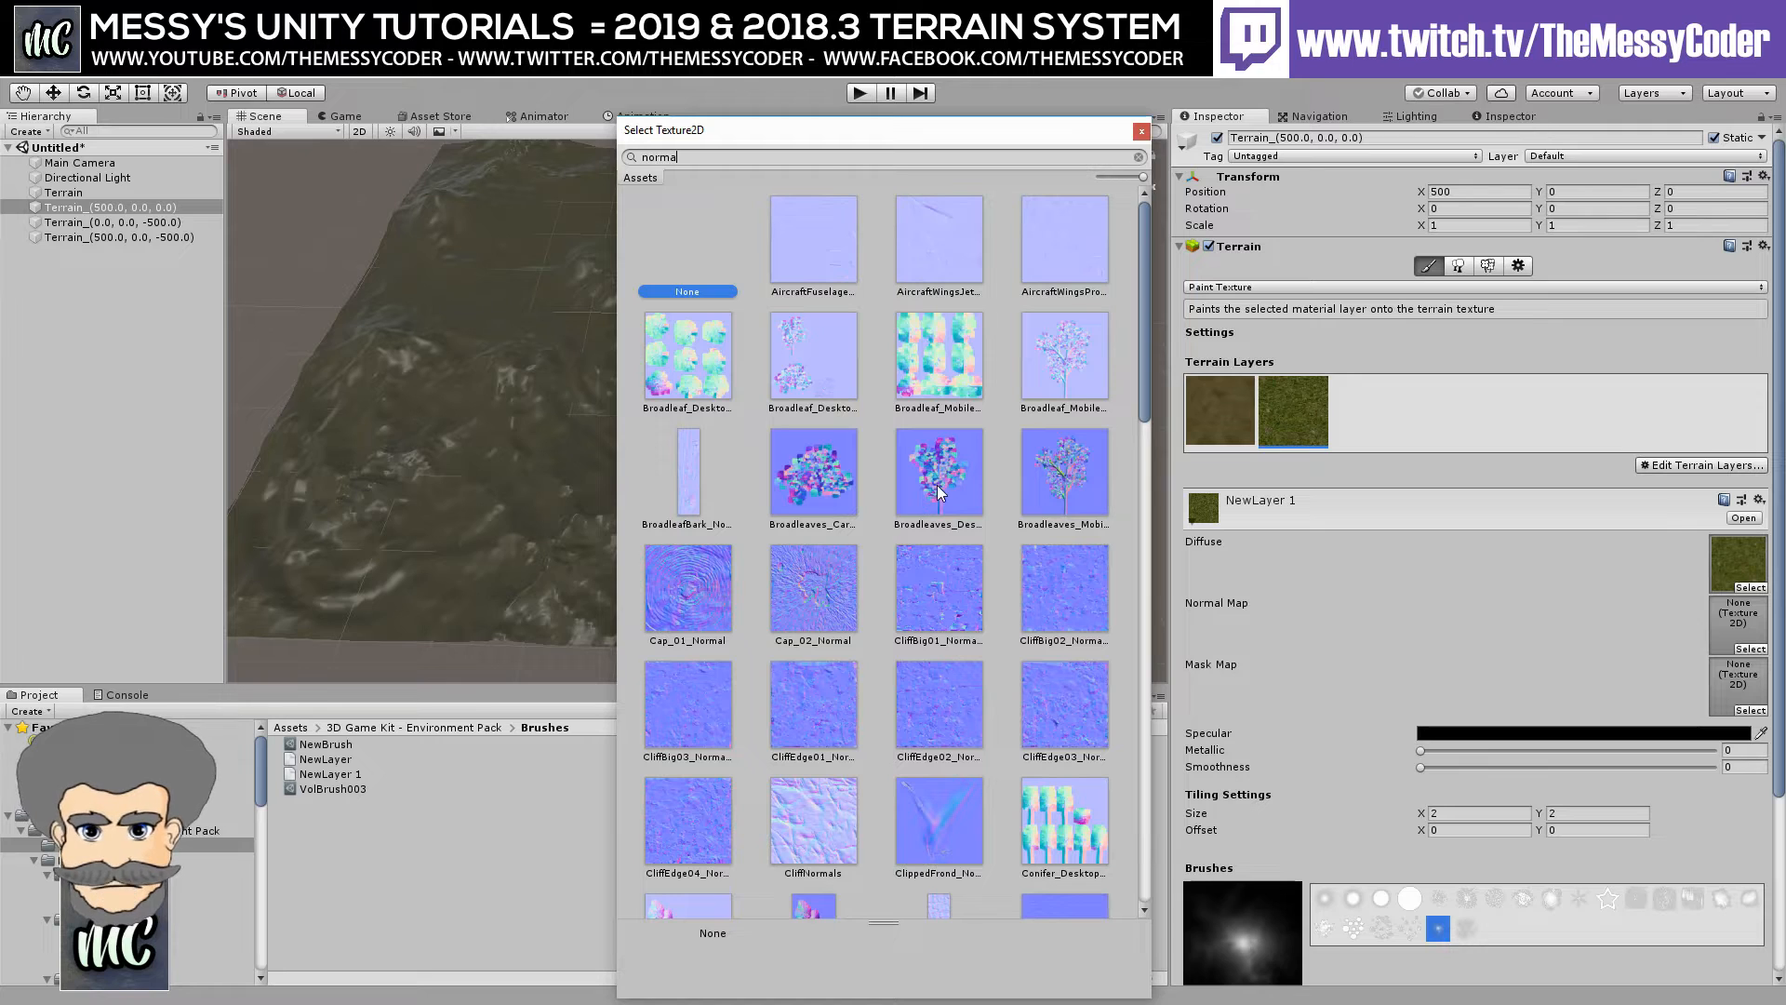
{"action": "left_click", "coordinate": [1142, 132]}
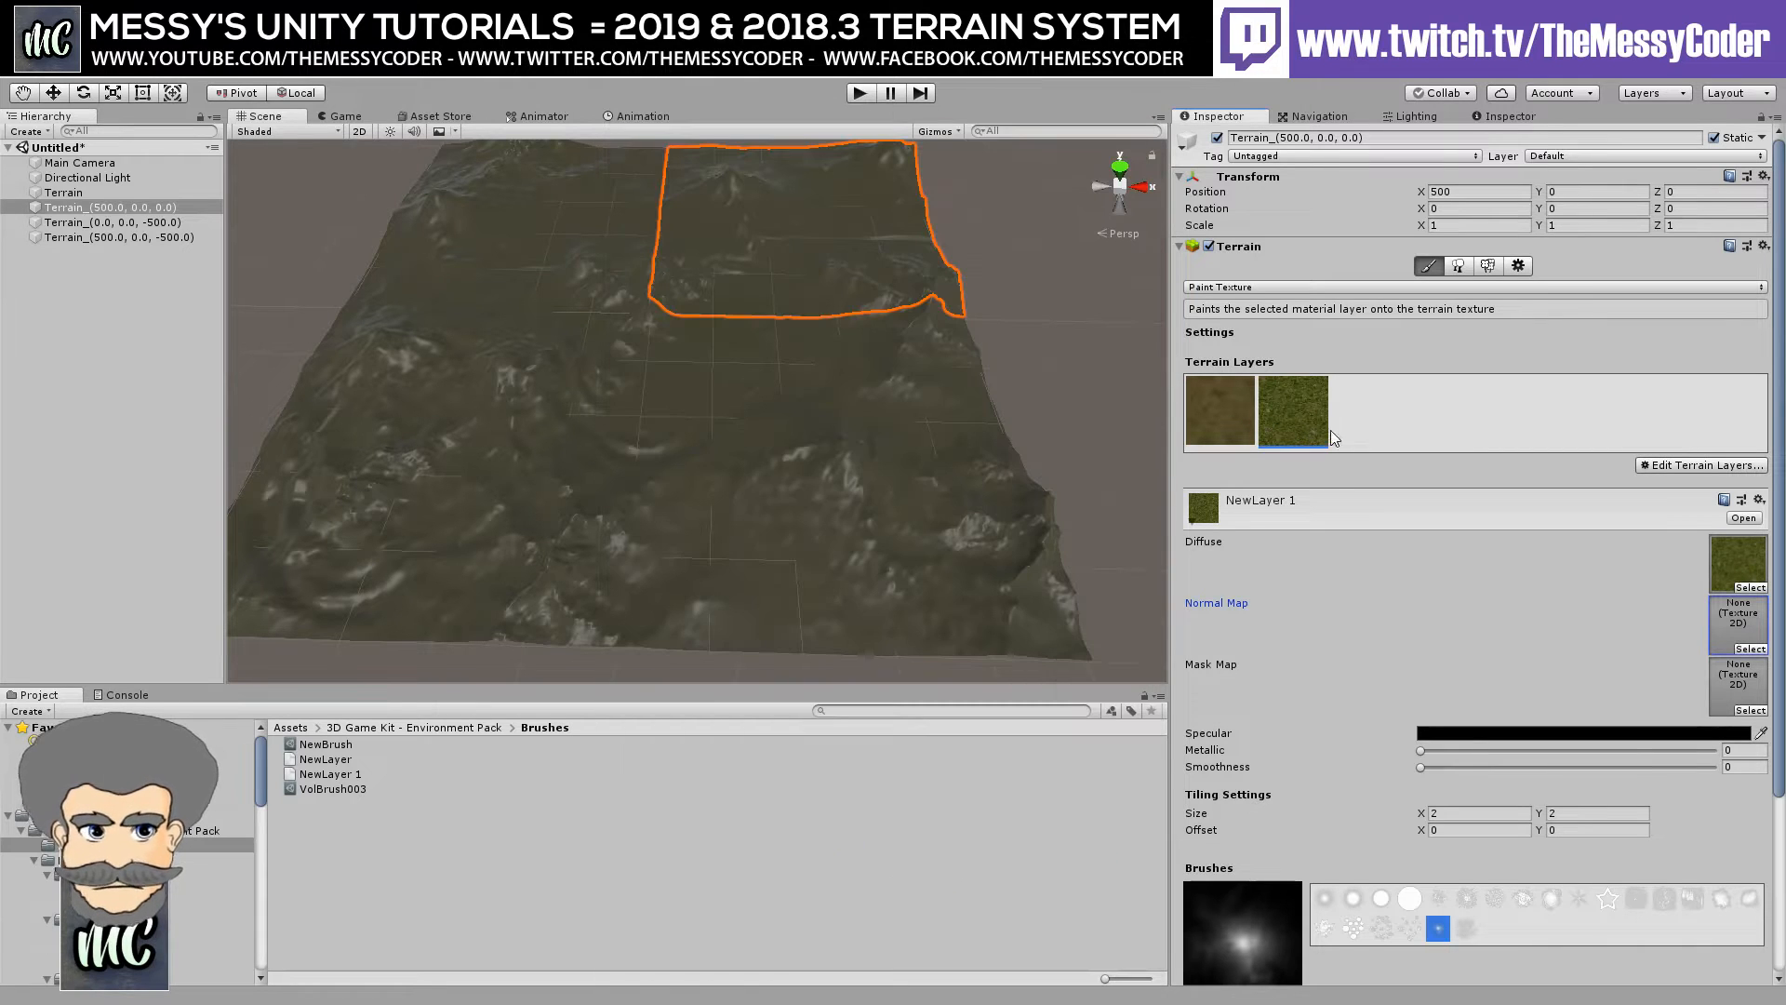
Compare the VolBrush003 and NewBrush brushes, keep NewBrush, and set its size to 167 and opacity to about 23.
{"action": "scroll", "coordinate": [1386, 721], "scroll_direction": "down", "scroll_amount": 3}
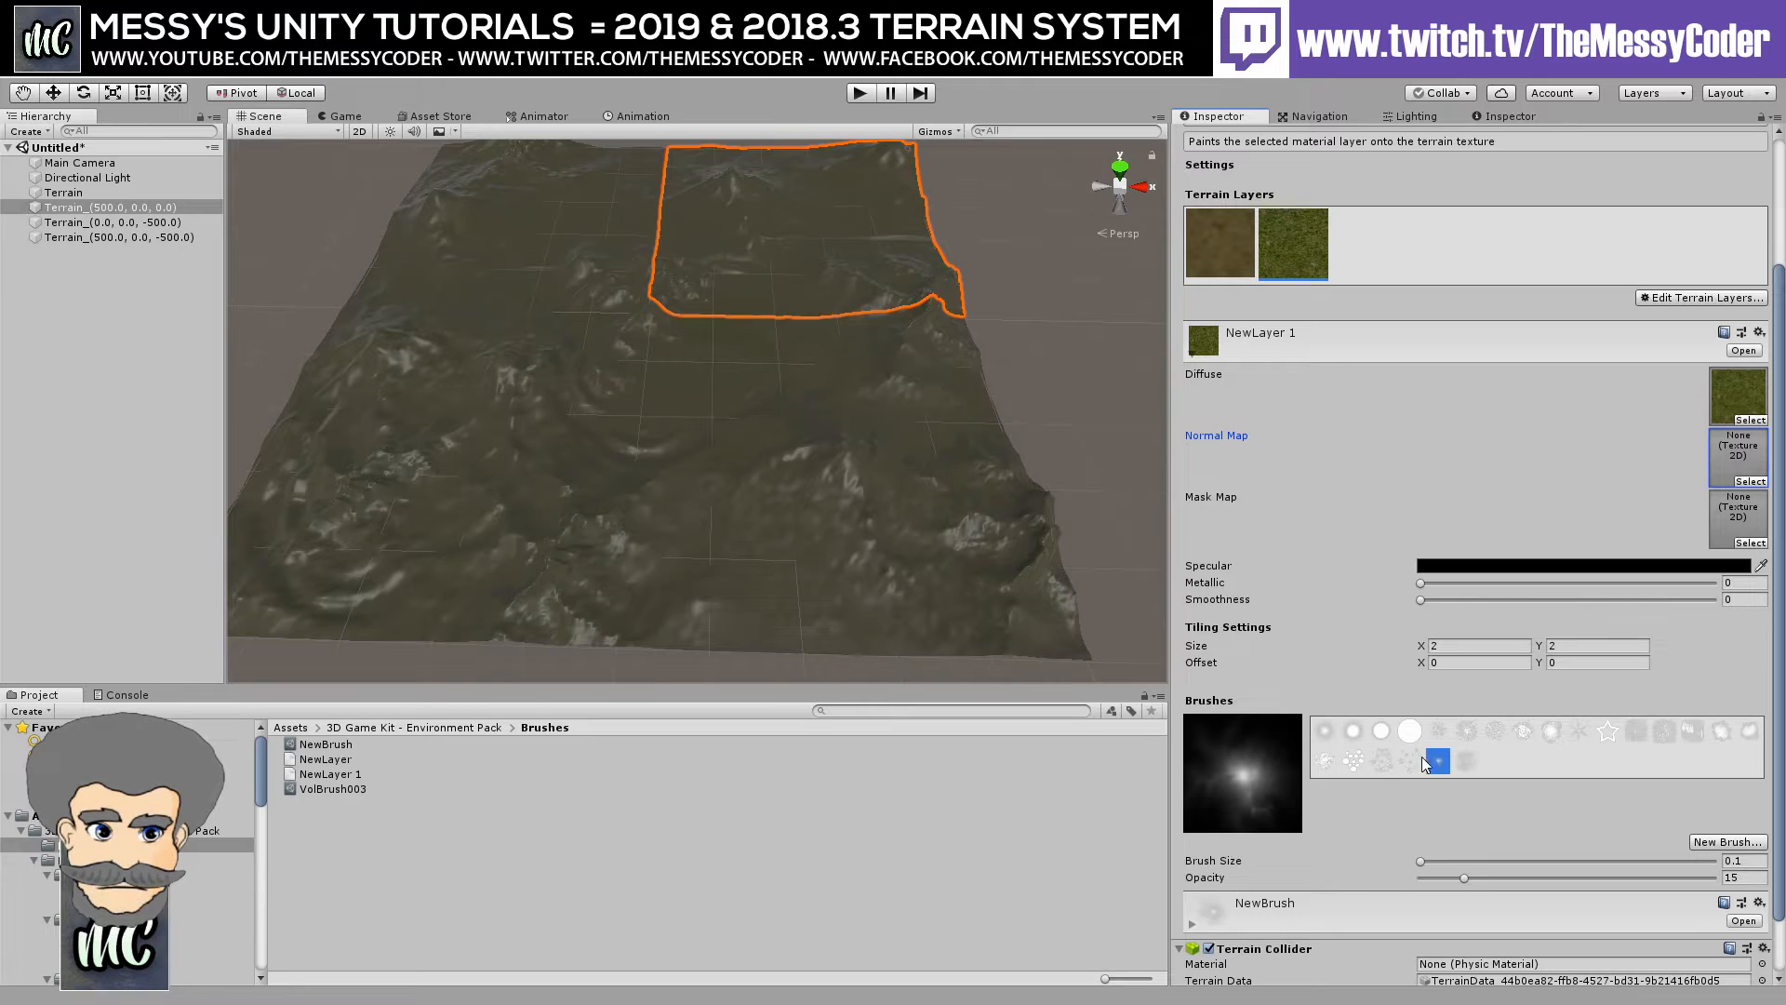
{"action": "left_click", "coordinate": [1465, 761]}
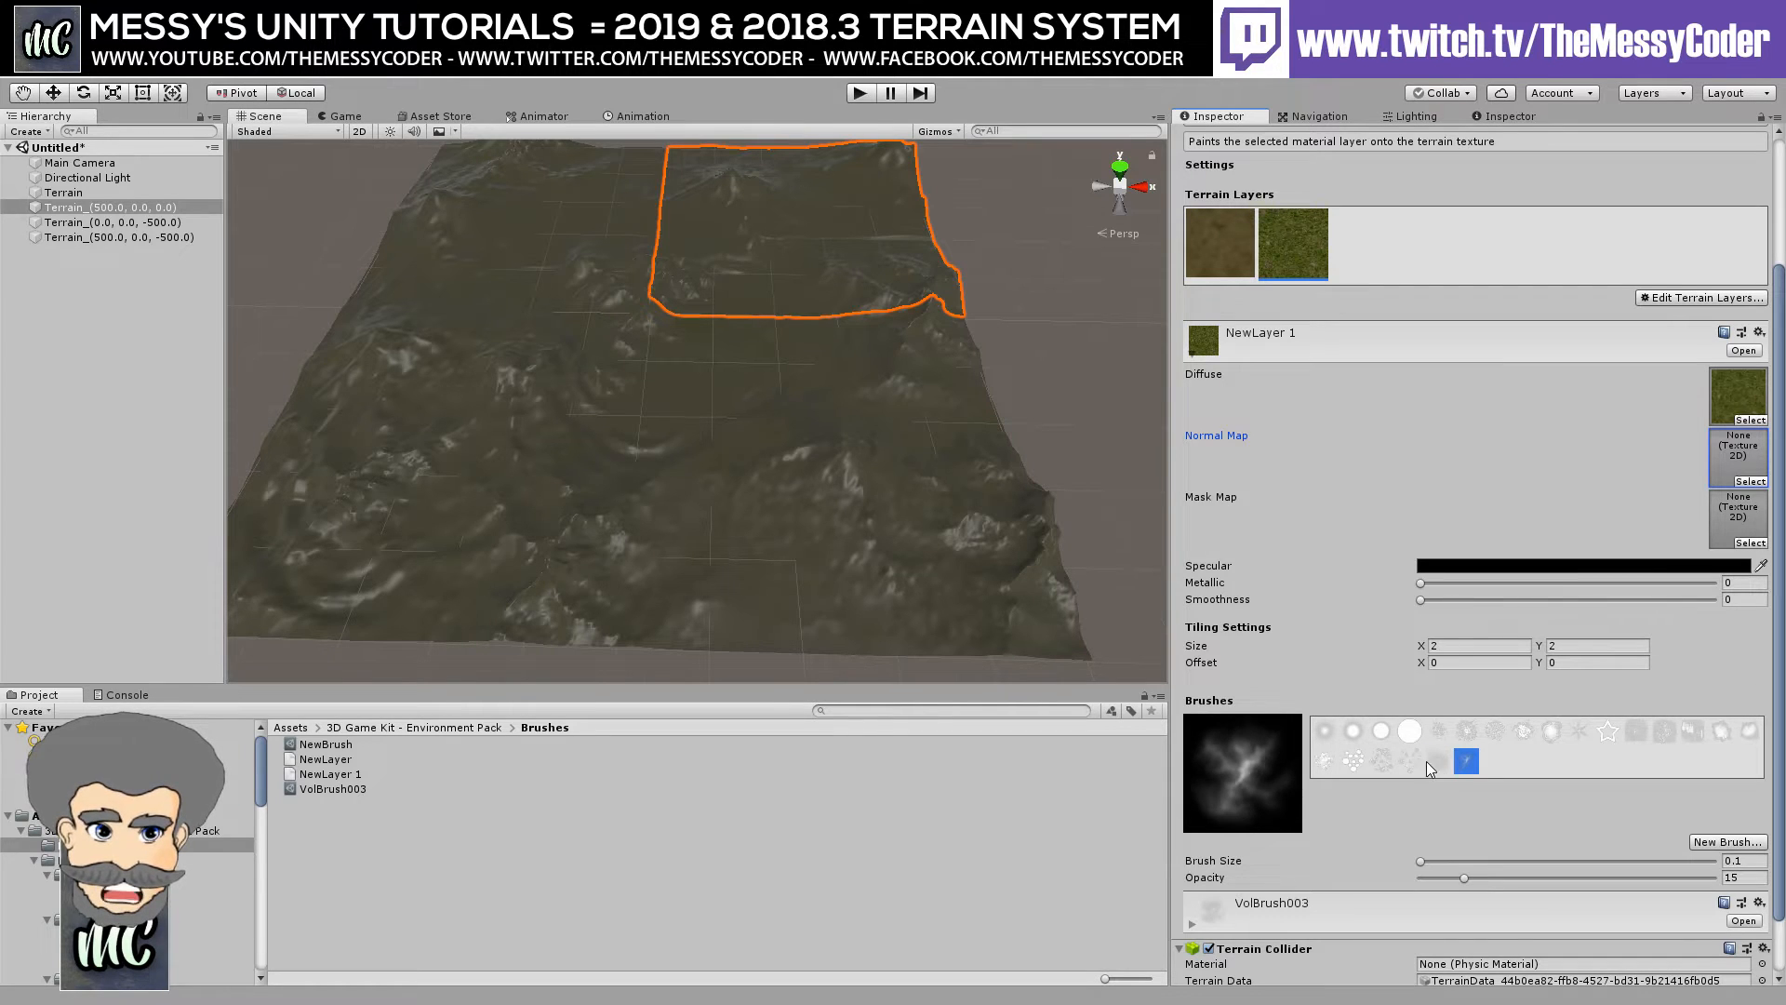
{"action": "left_click", "coordinate": [1438, 761]}
{"action": "left_click", "coordinate": [1506, 861]}
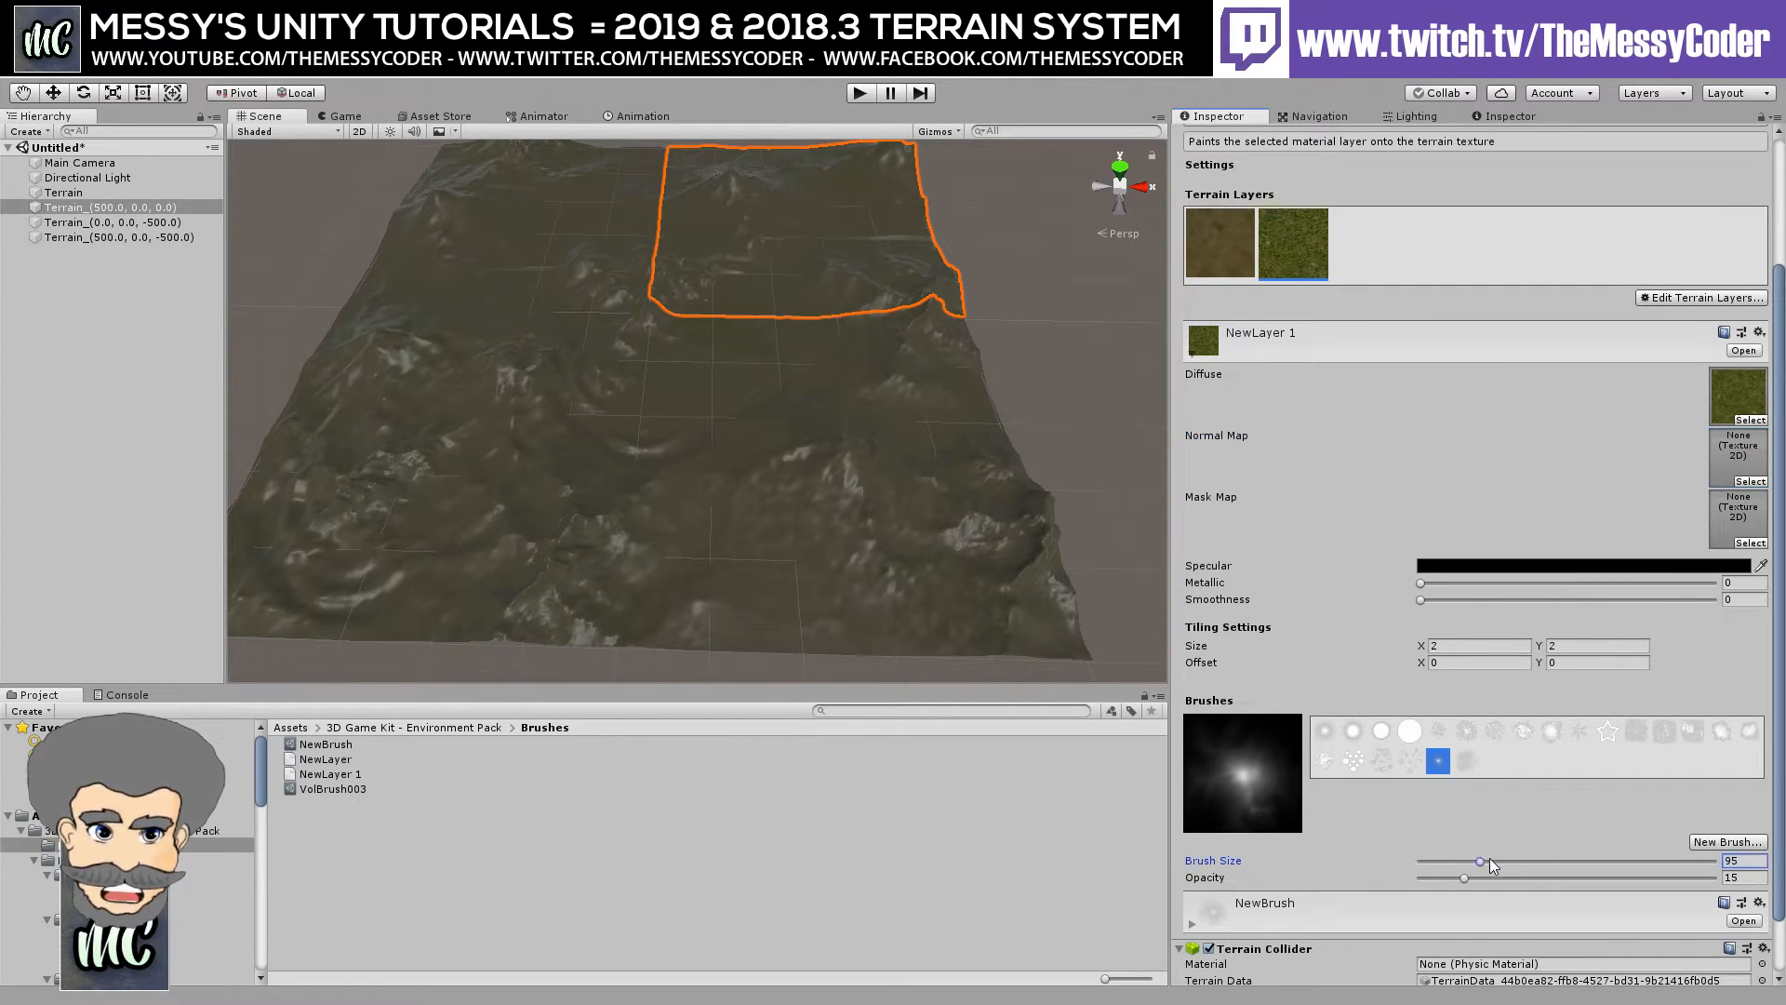
{"action": "left_click", "coordinate": [1506, 878]}
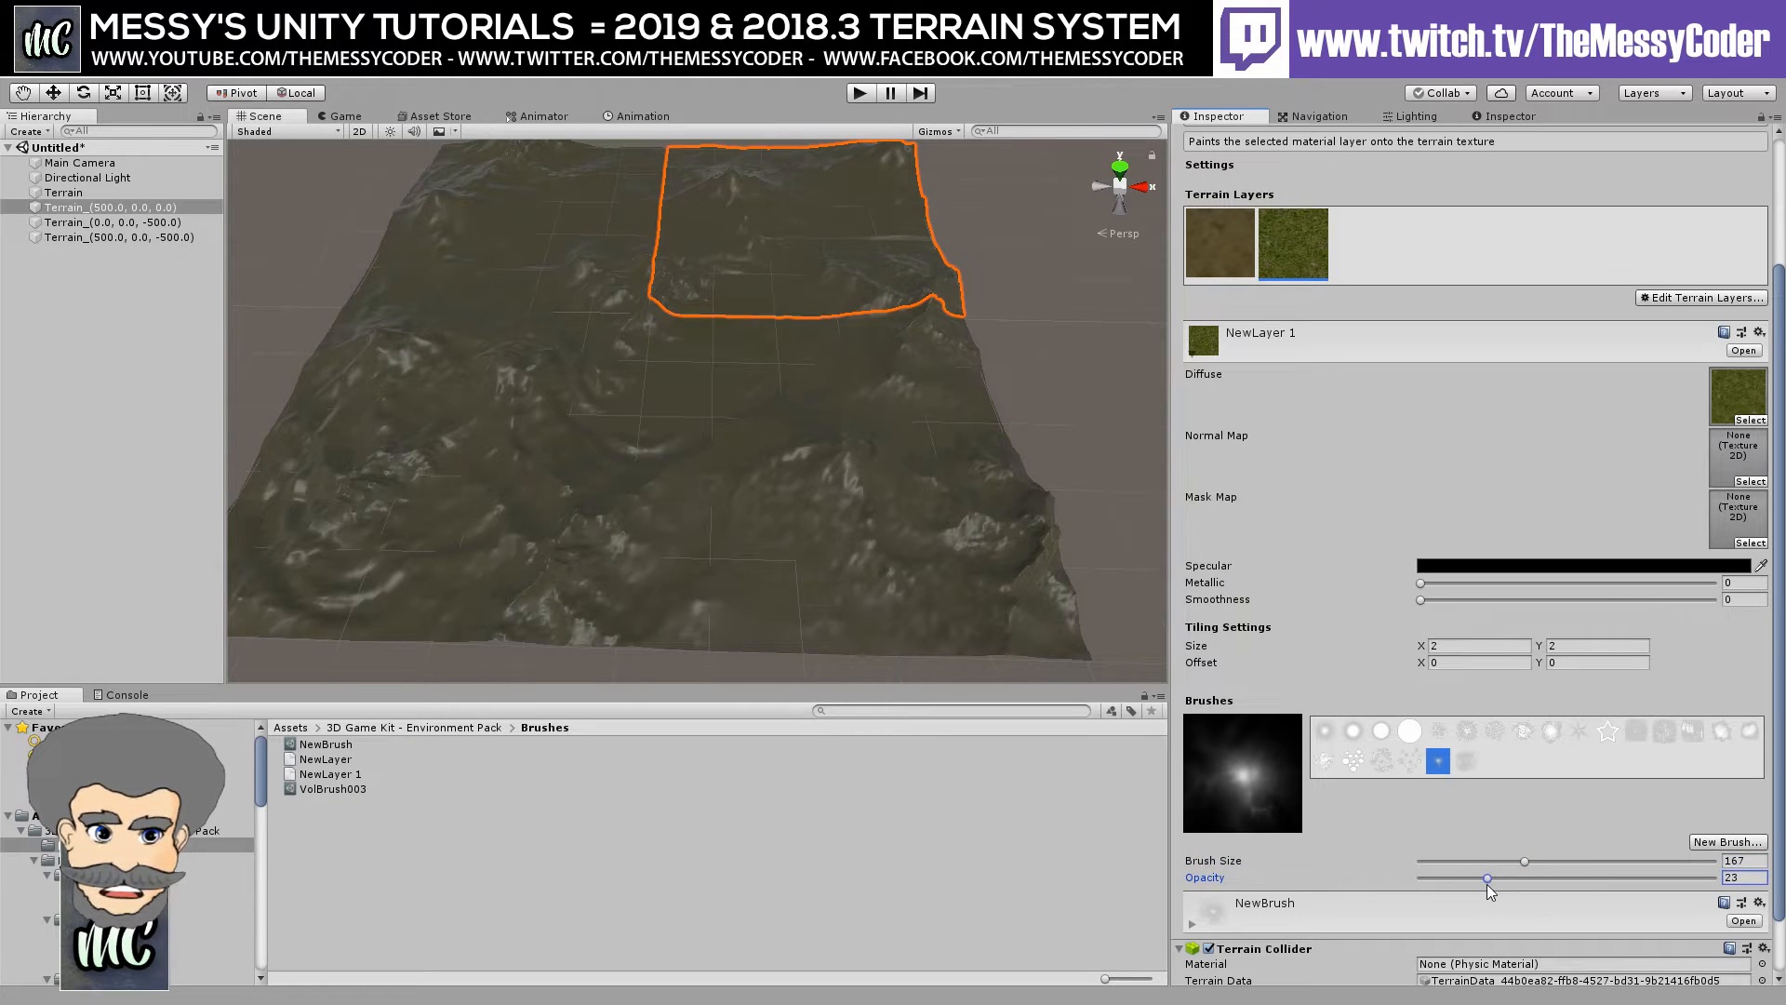
Set the brush opacity to 46 and paint the grass layer across the borders of Terrain_(500.0, 0.0, 0.0), Terrain_(500.0, 0.0, -500.0) and Terrain_(0.0, 0.0, -500.0).
{"action": "left_click_drag", "start_coordinate": [1497, 884], "coordinate": [1554, 879]}
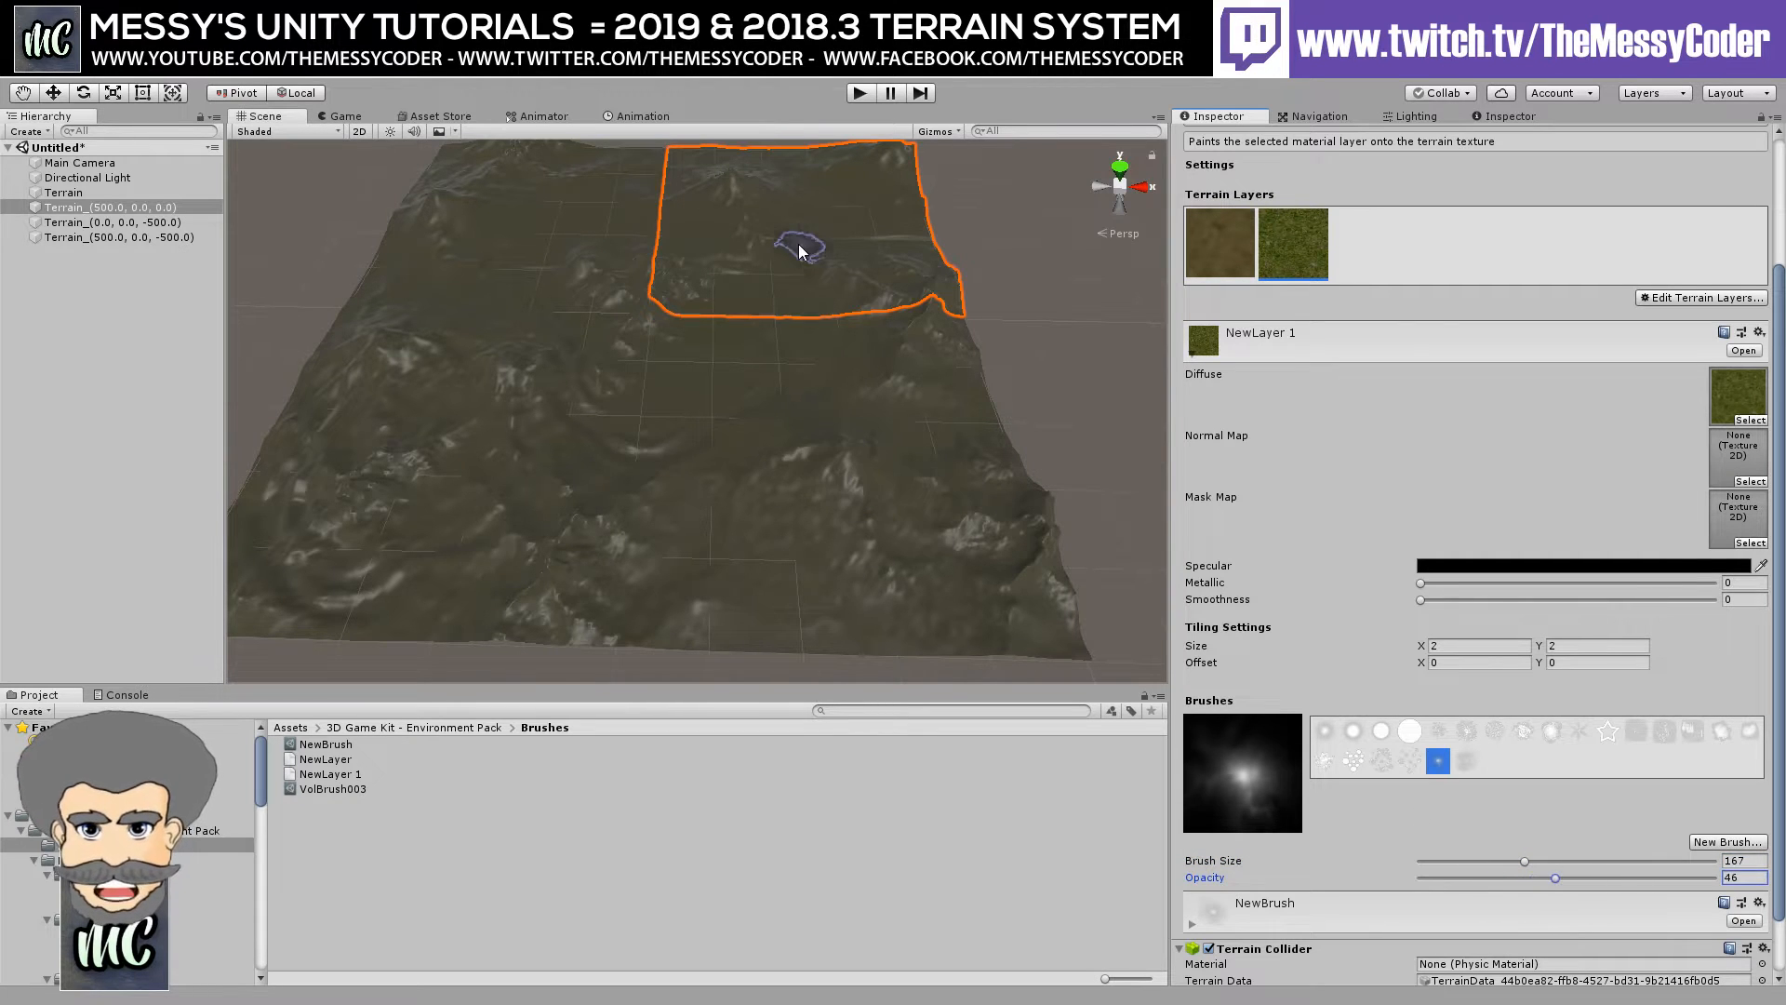
{"action": "middle_click_drag", "start_coordinate": [773, 253], "coordinate": [710, 411]}
{"action": "left_click_drag", "start_coordinate": [709, 410], "coordinate": [682, 565]}
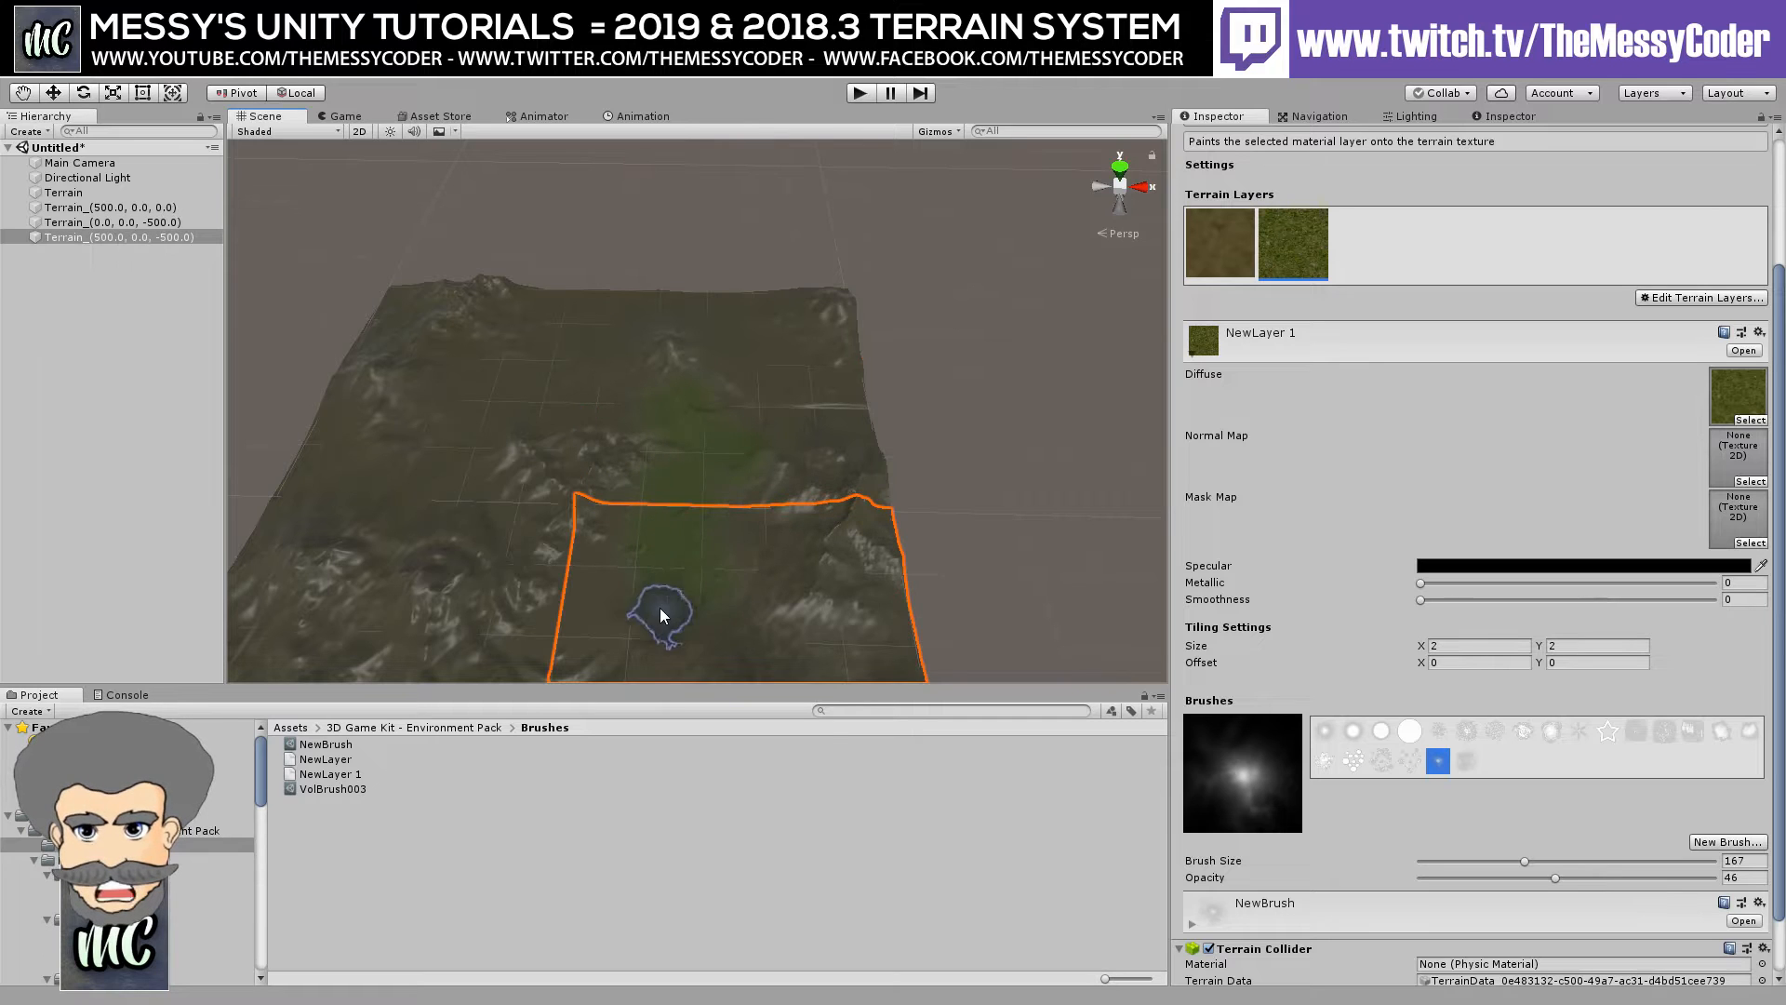
{"action": "middle_click_drag", "start_coordinate": [660, 614], "coordinate": [759, 326]}
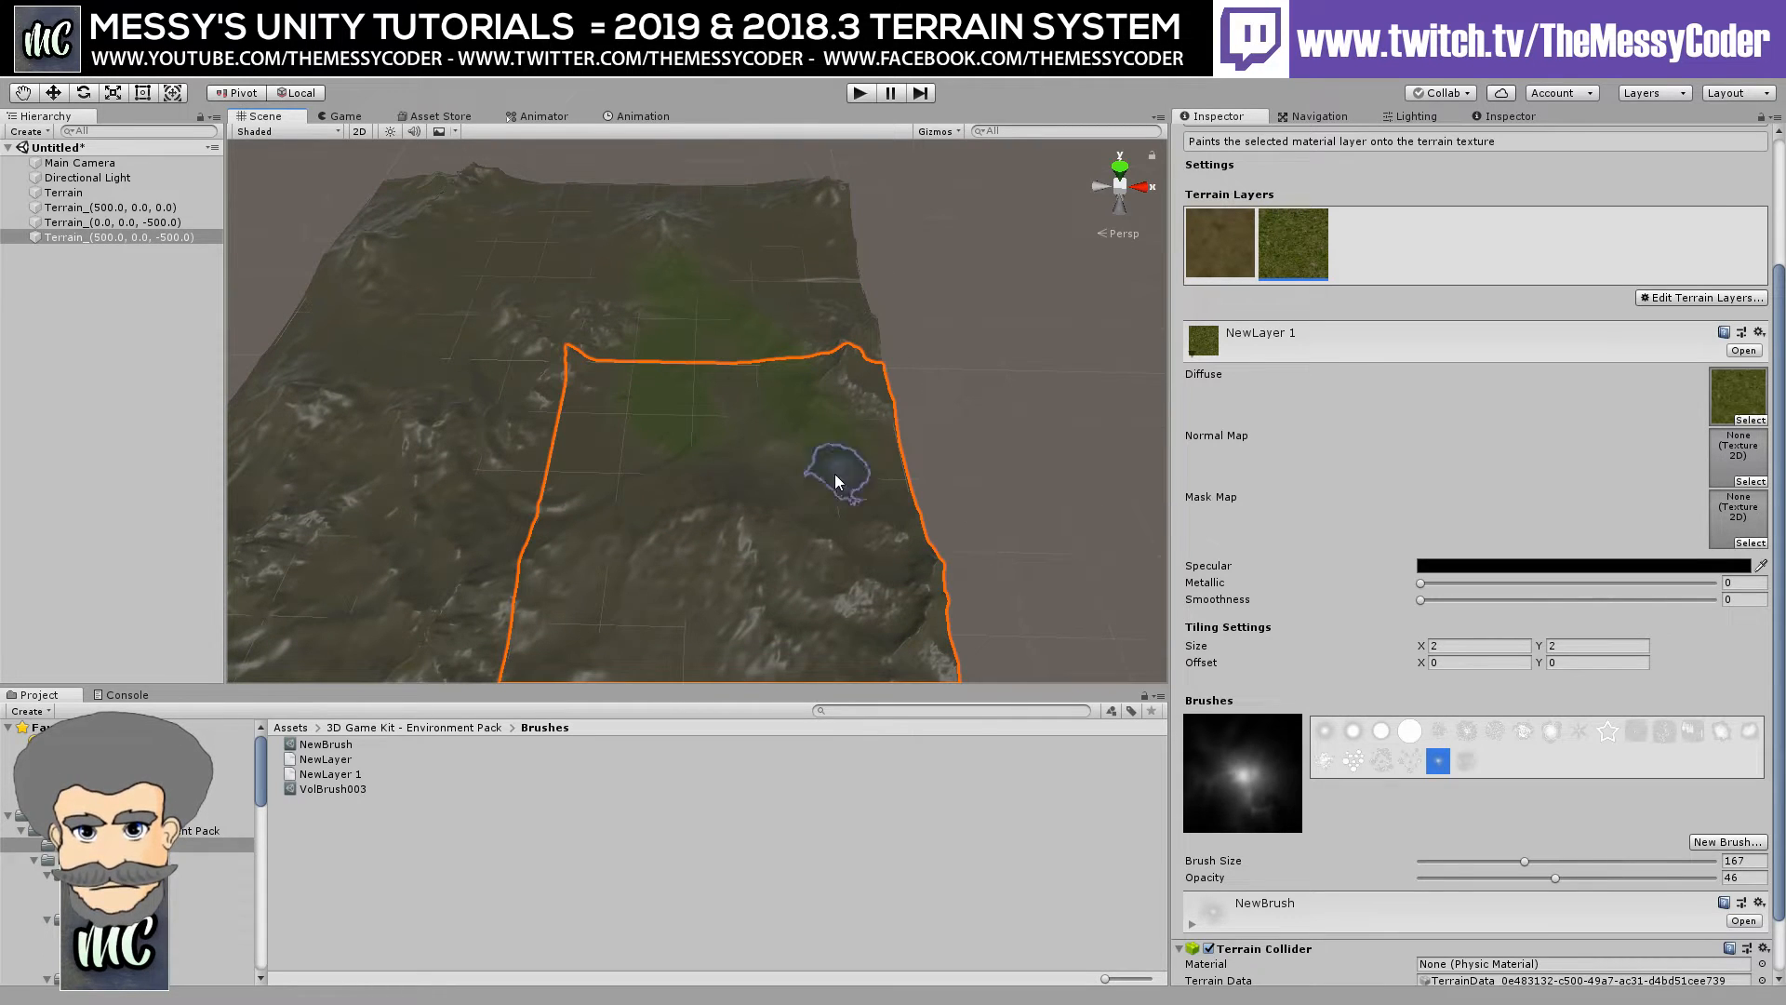
{"action": "mouse_move", "coordinate": [587, 457]}
{"action": "left_mouse_down"}
{"action": "mouse_move", "coordinate": [500, 432]}
{"action": "mouse_move", "coordinate": [502, 501]}
{"action": "mouse_move", "coordinate": [461, 539]}
{"action": "mouse_move", "coordinate": [511, 584]}
{"action": "left_mouse_up"}
{"action": "mouse_move", "coordinate": [511, 584]}
{"action": "middle_mouse_down"}
{"action": "mouse_move", "coordinate": [530, 450]}
{"action": "mouse_move", "coordinate": [490, 427]}
{"action": "middle_mouse_up"}
{"action": "left_click_drag", "start_coordinate": [490, 427], "coordinate": [533, 467]}
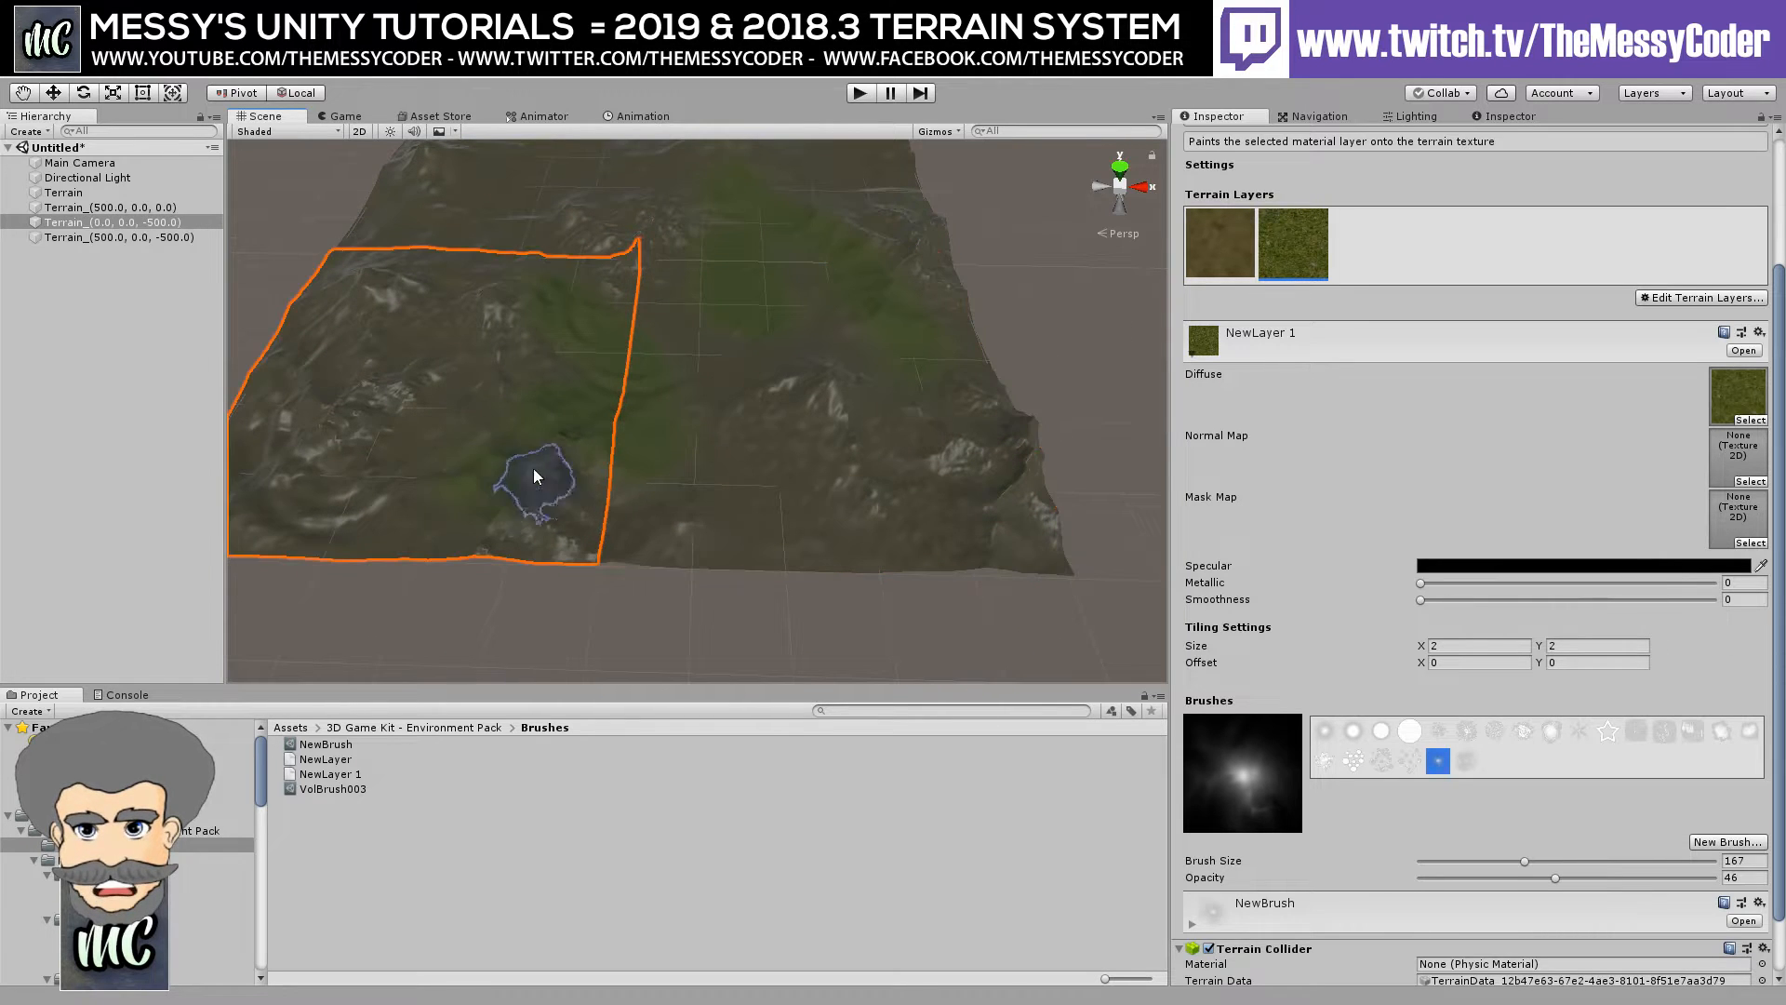
{"action": "left_click_drag", "start_coordinate": [776, 380], "coordinate": [665, 431]}
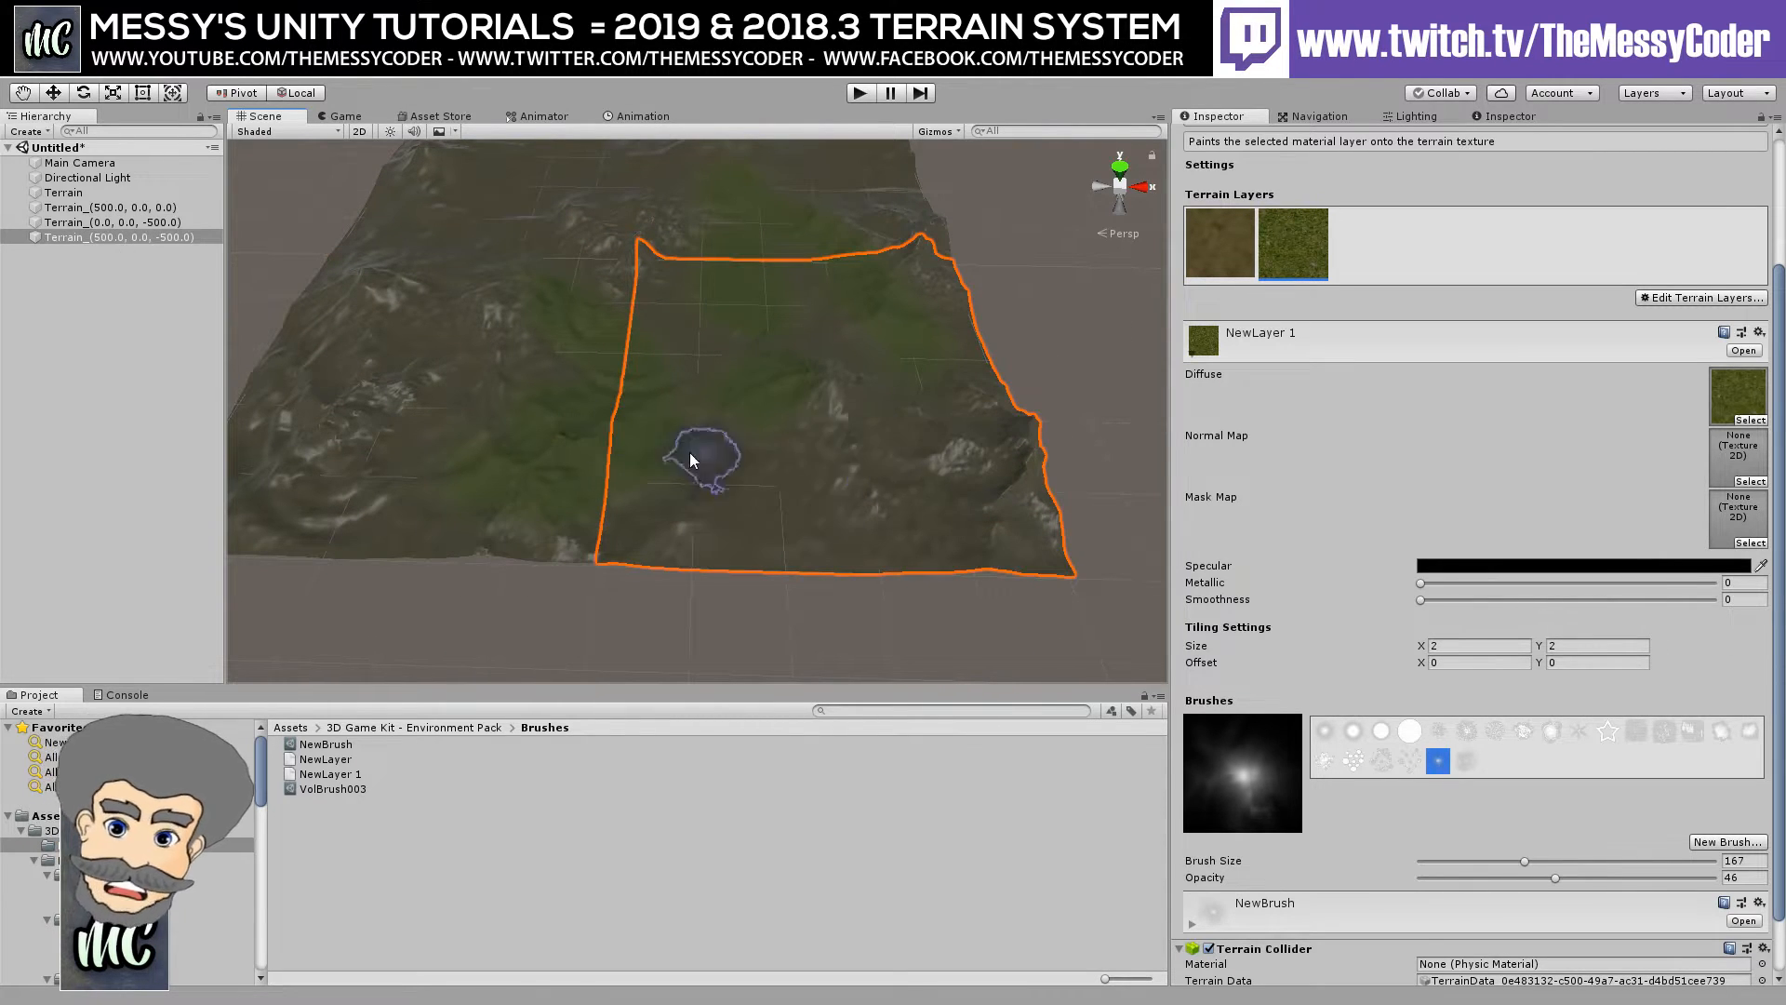
Check the terrain layers of the other tiles and the original Terrain tile, and examine the painted grass around the tile borders.
{"action": "left_click", "coordinate": [105, 223]}
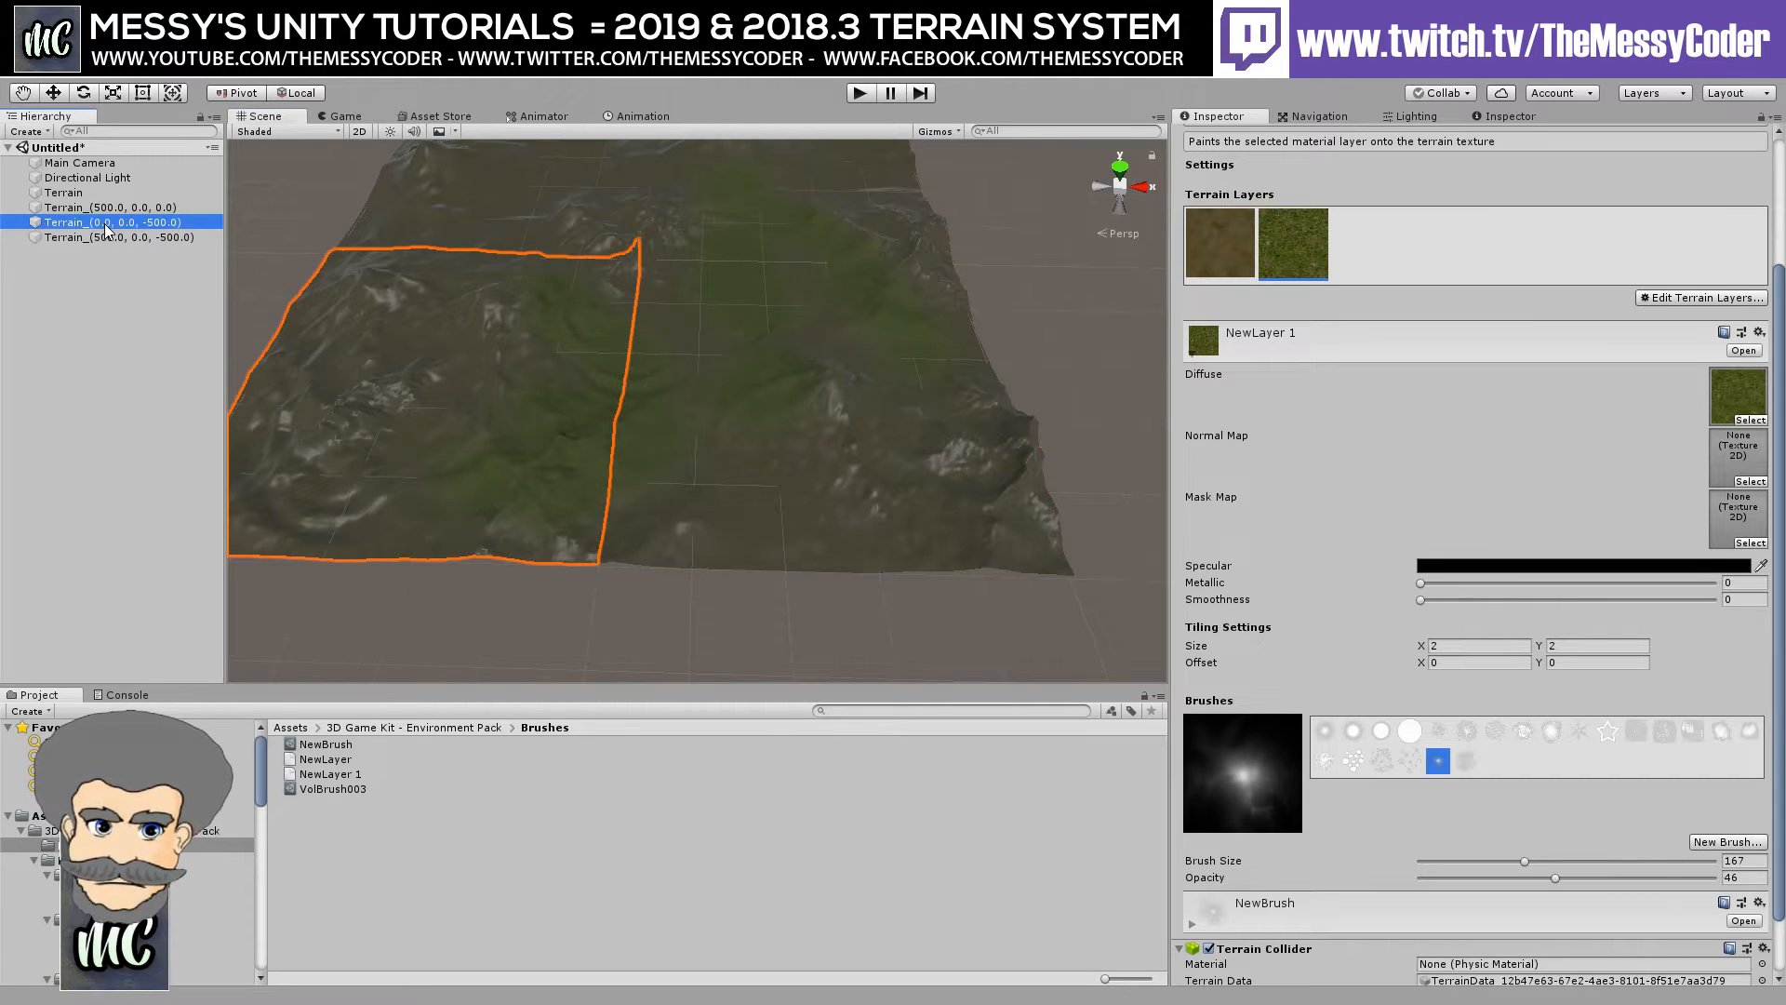
{"action": "left_click", "coordinate": [103, 208]}
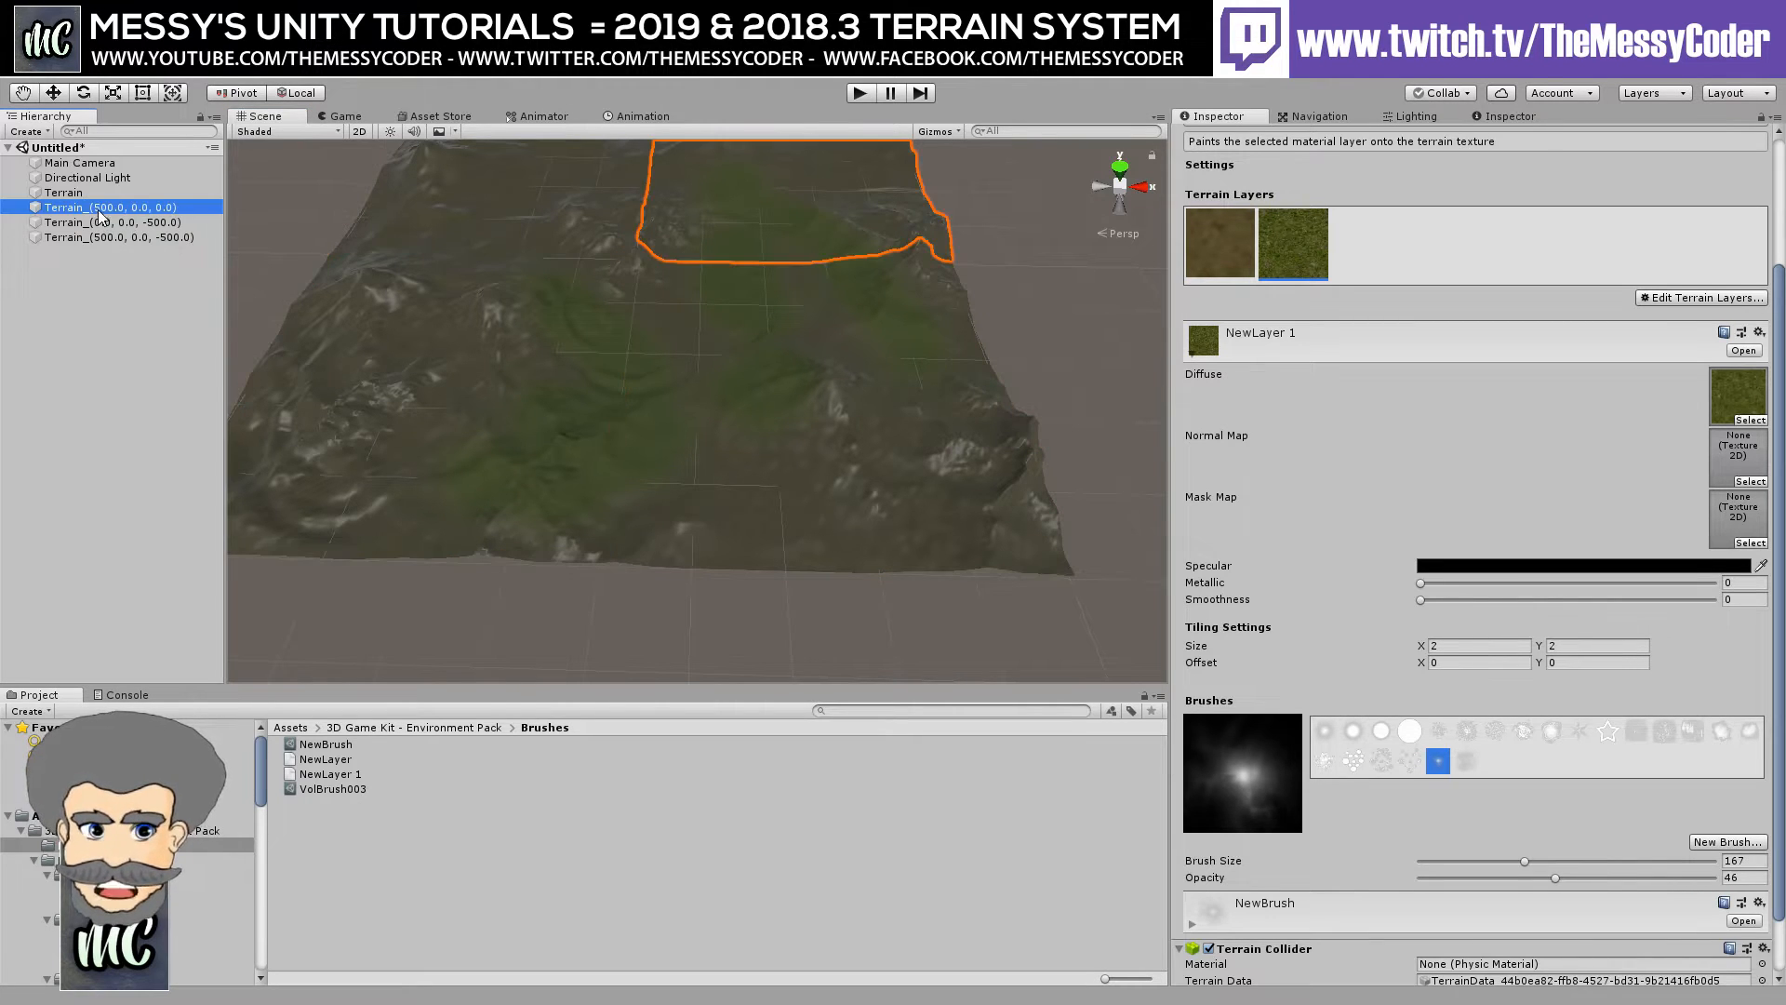
{"action": "left_click", "coordinate": [88, 193]}
{"action": "scroll", "coordinate": [785, 392], "scroll_direction": "up", "scroll_amount": 3}
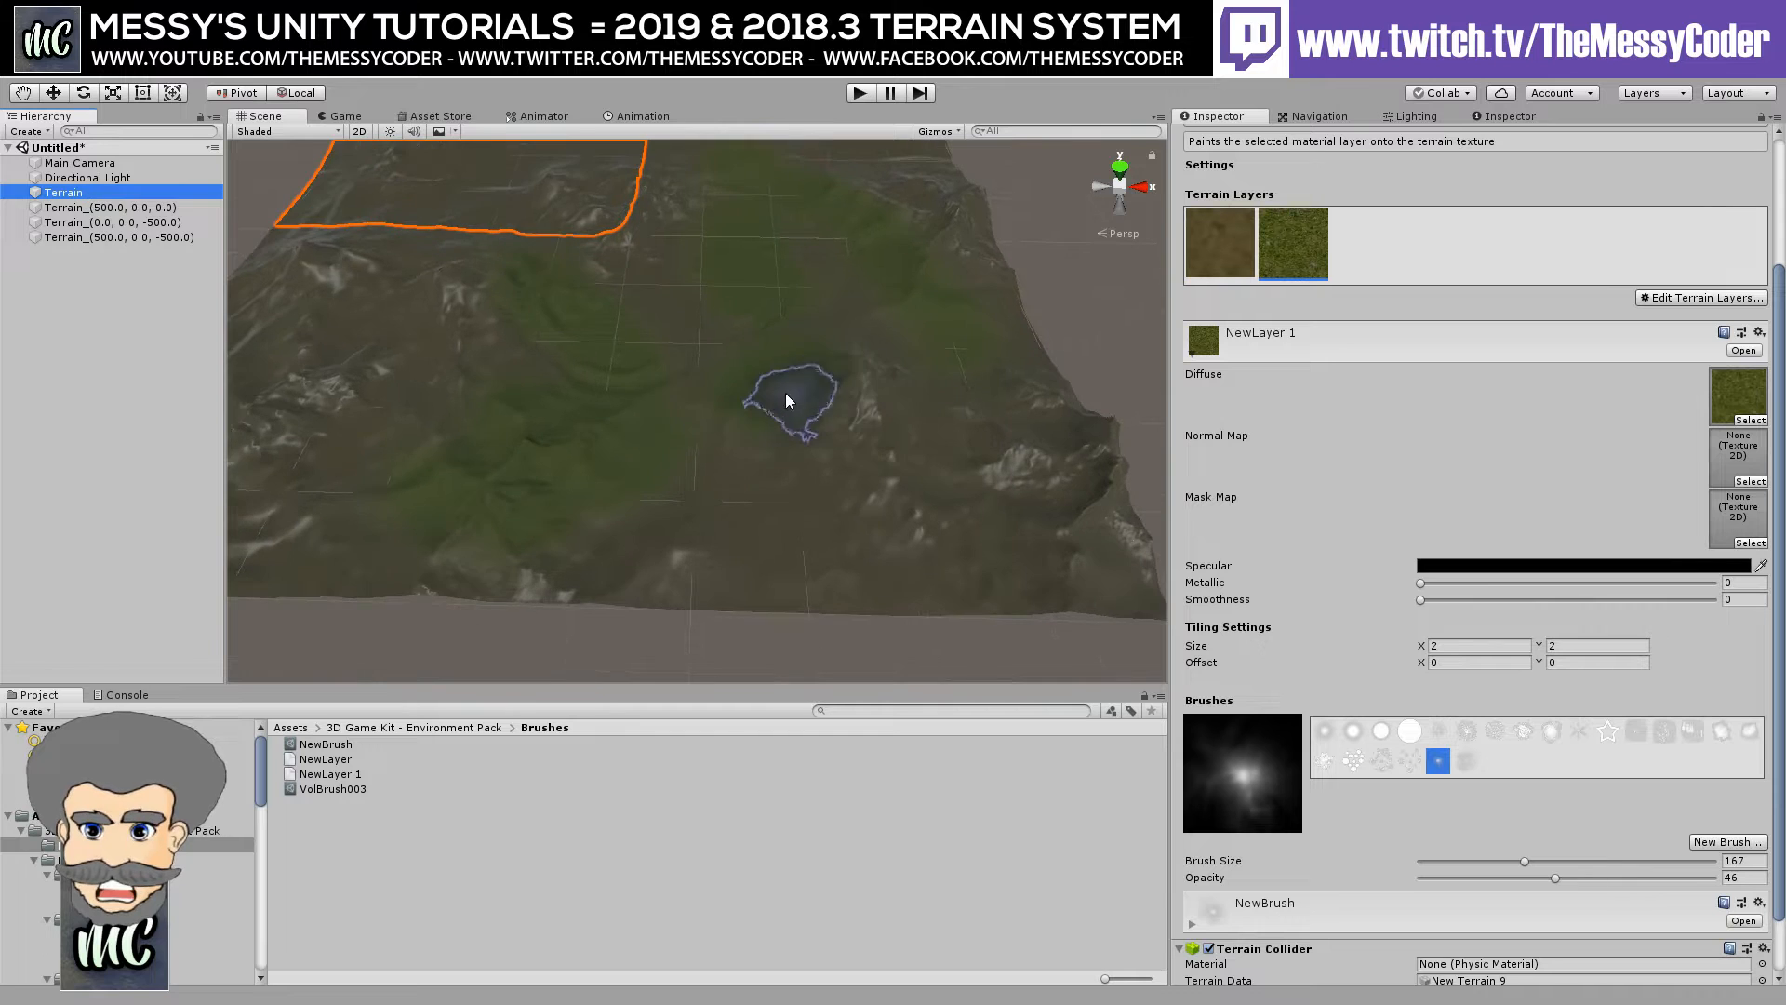
{"action": "middle_click_drag", "start_coordinate": [579, 274], "coordinate": [680, 566]}
{"action": "scroll", "coordinate": [749, 527], "scroll_direction": "up", "scroll_amount": 4}
{"action": "scroll", "coordinate": [750, 527], "scroll_direction": "up", "scroll_amount": 3}
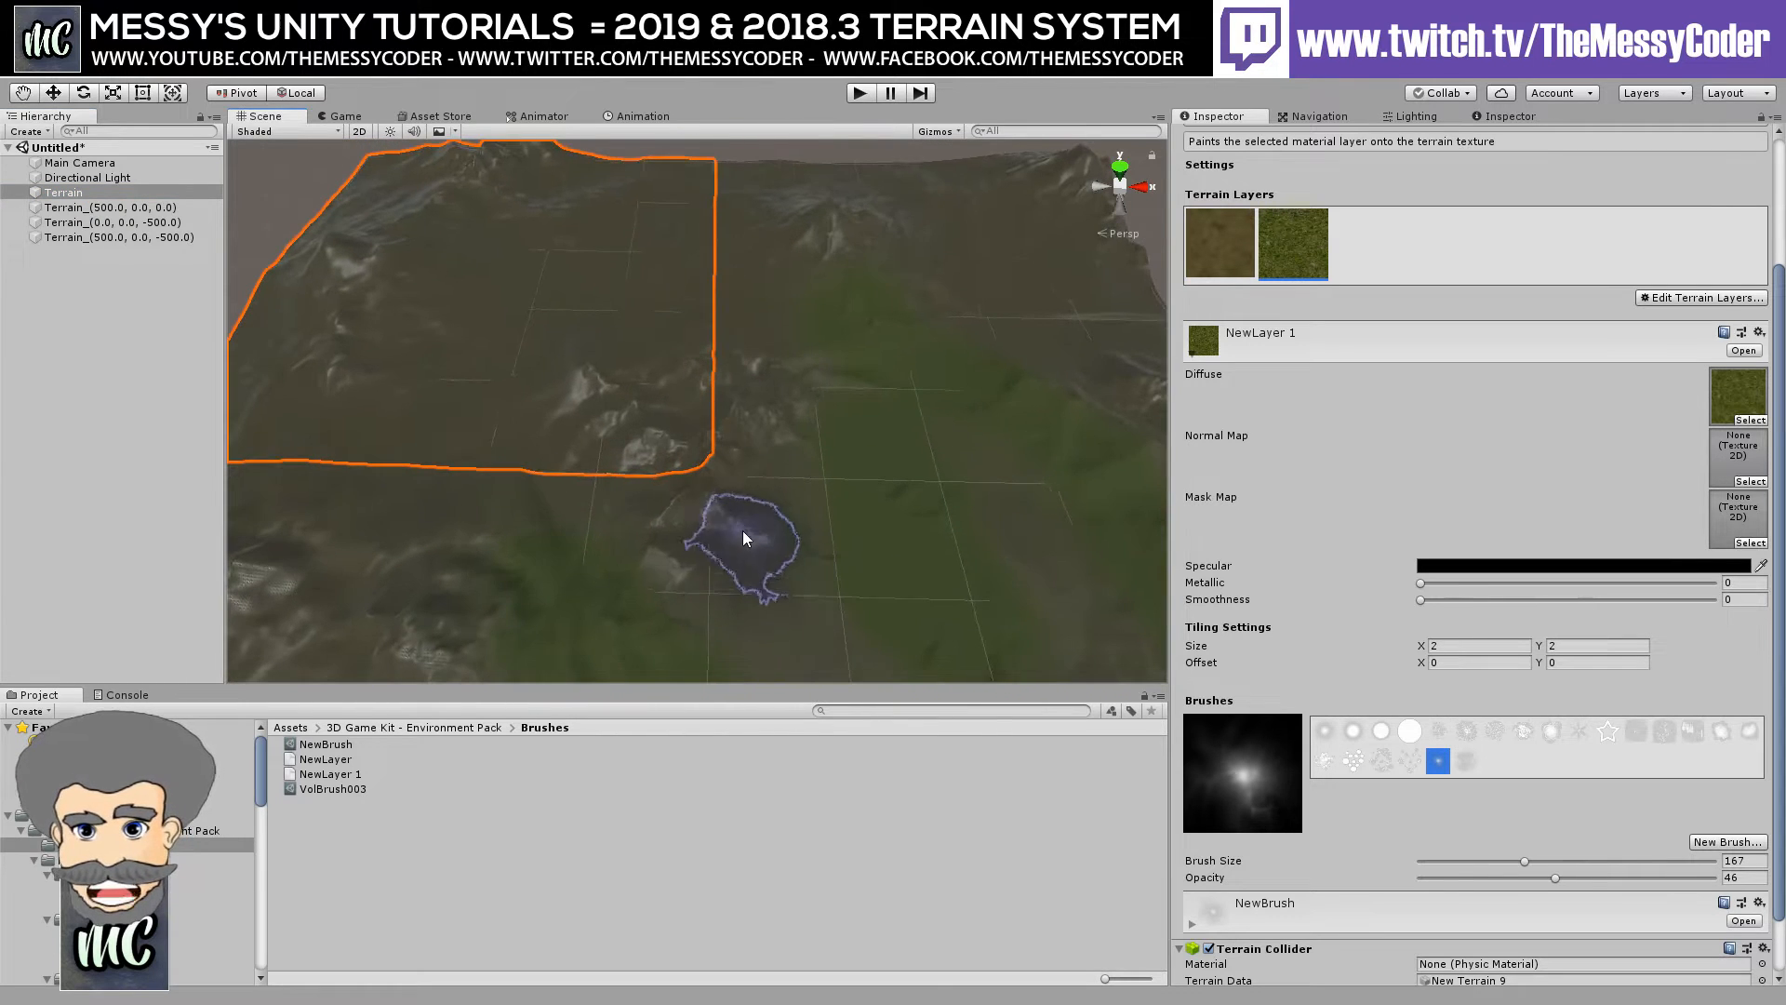
{"action": "middle_click_drag", "start_coordinate": [807, 430], "coordinate": [746, 355]}
{"action": "scroll", "coordinate": [747, 357], "scroll_direction": "down", "scroll_amount": 5}
{"action": "middle_click_drag", "start_coordinate": [929, 383], "coordinate": [833, 251]}
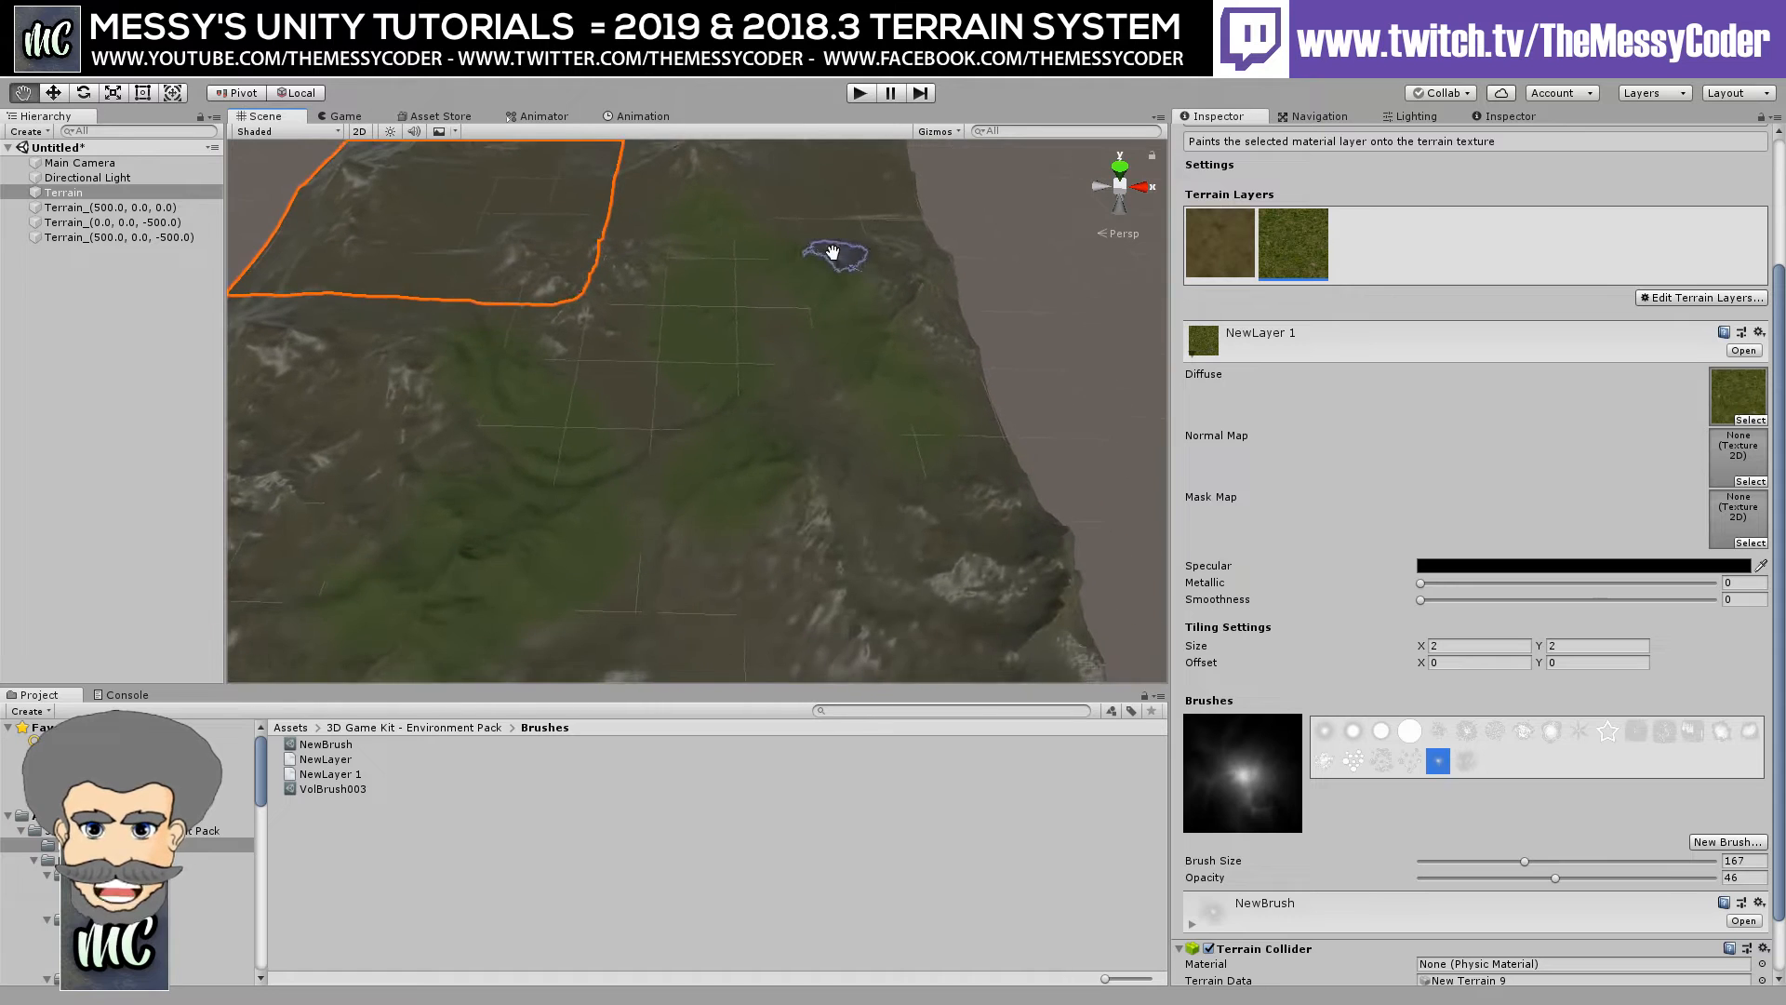
{"action": "scroll", "coordinate": [837, 279], "scroll_direction": "down", "scroll_amount": 3}
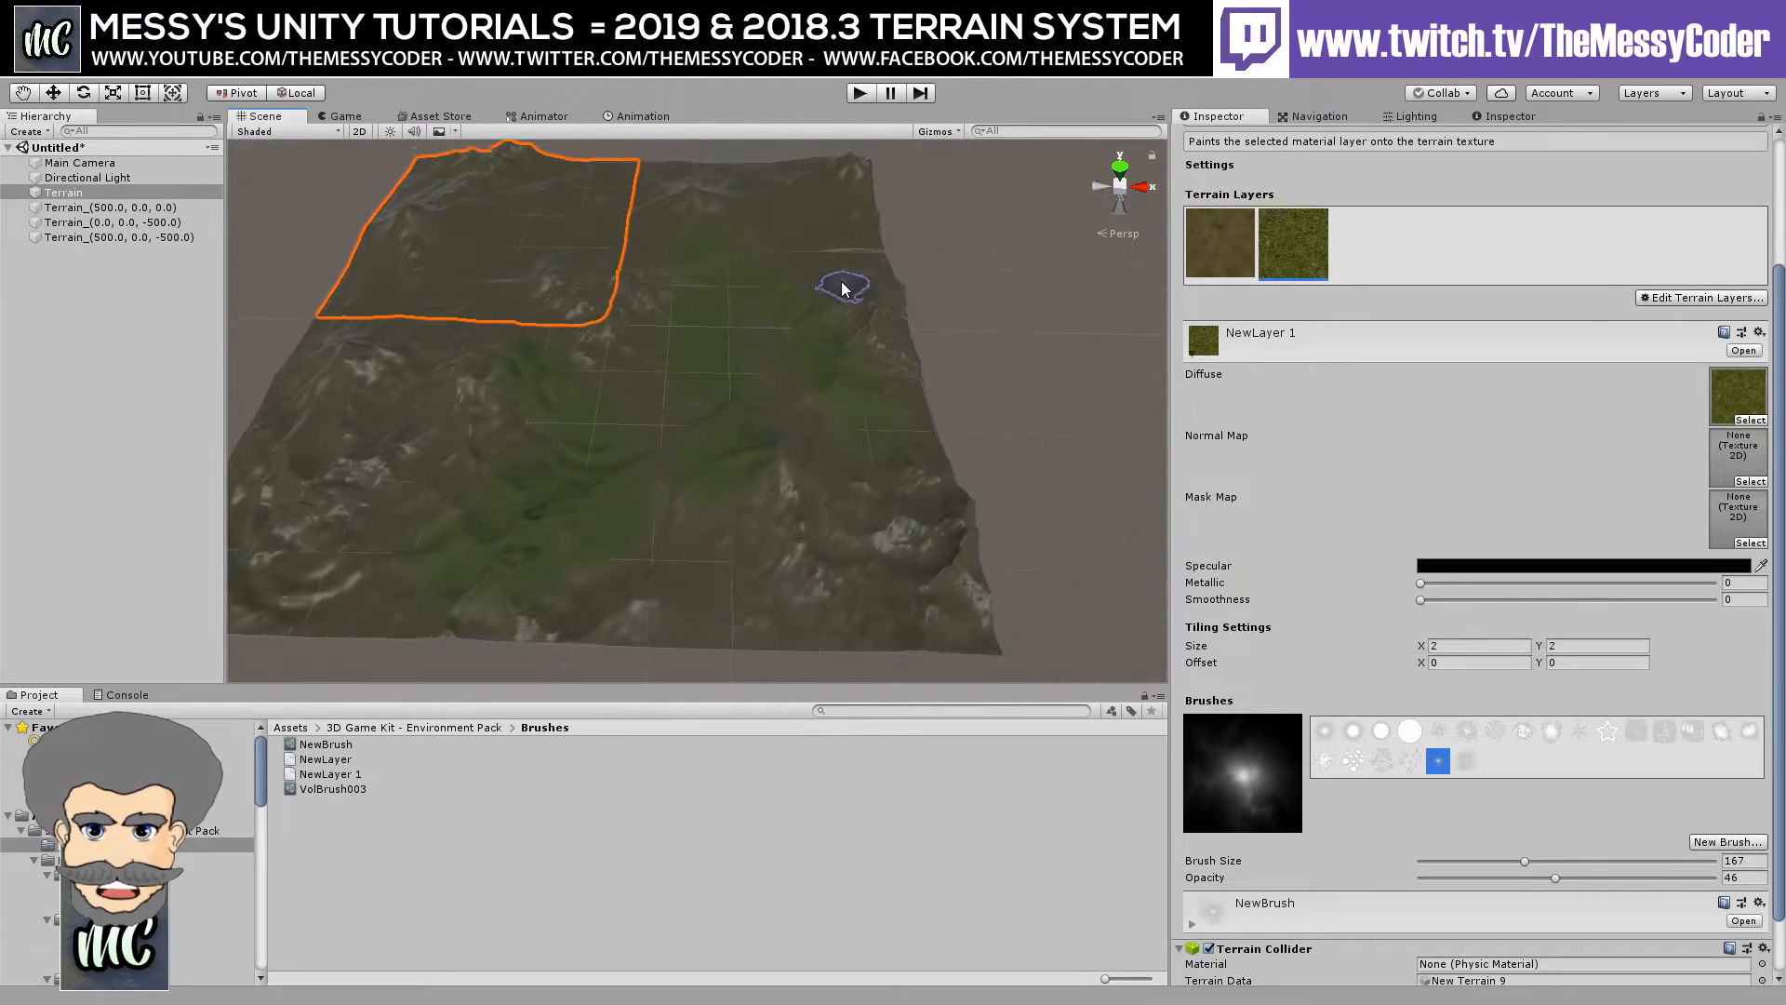
Create a third terrain layer on the Terrain tile from the GrassRockyAlbedo texture, searching for "rock", and select that layer.
{"action": "left_click", "coordinate": [1682, 298]}
{"action": "left_click", "coordinate": [1682, 303]}
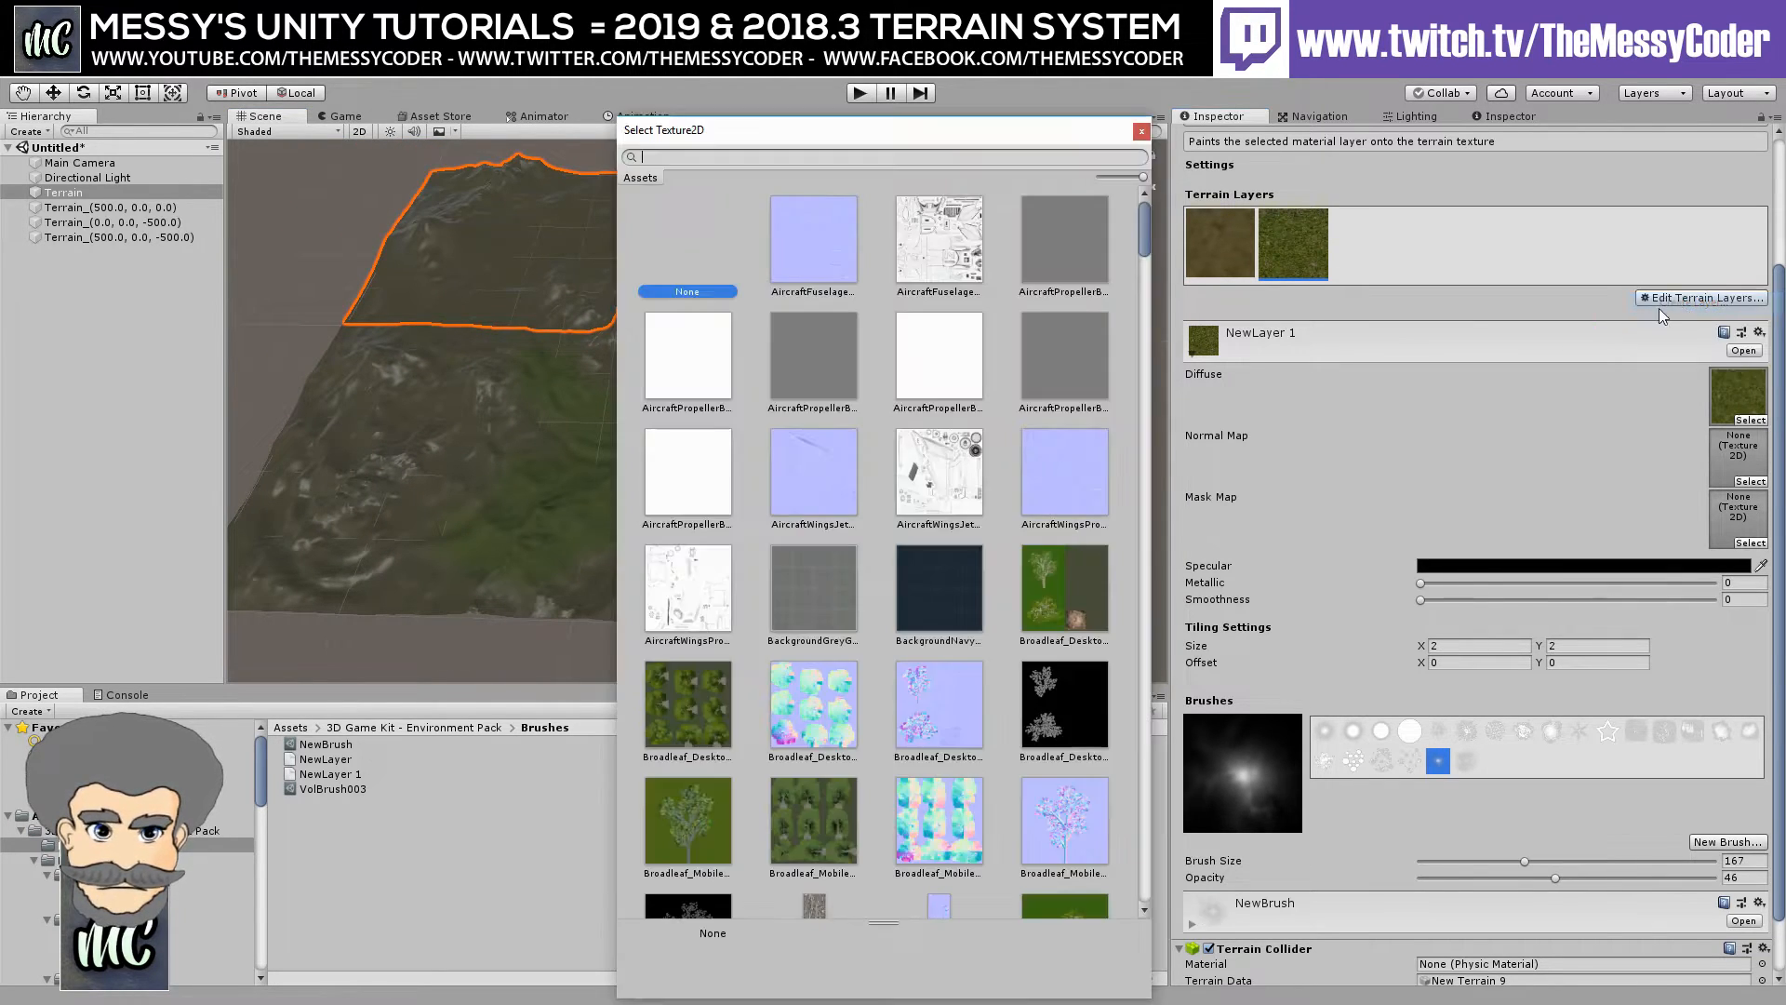
{"action": "type", "text": "ricj"}
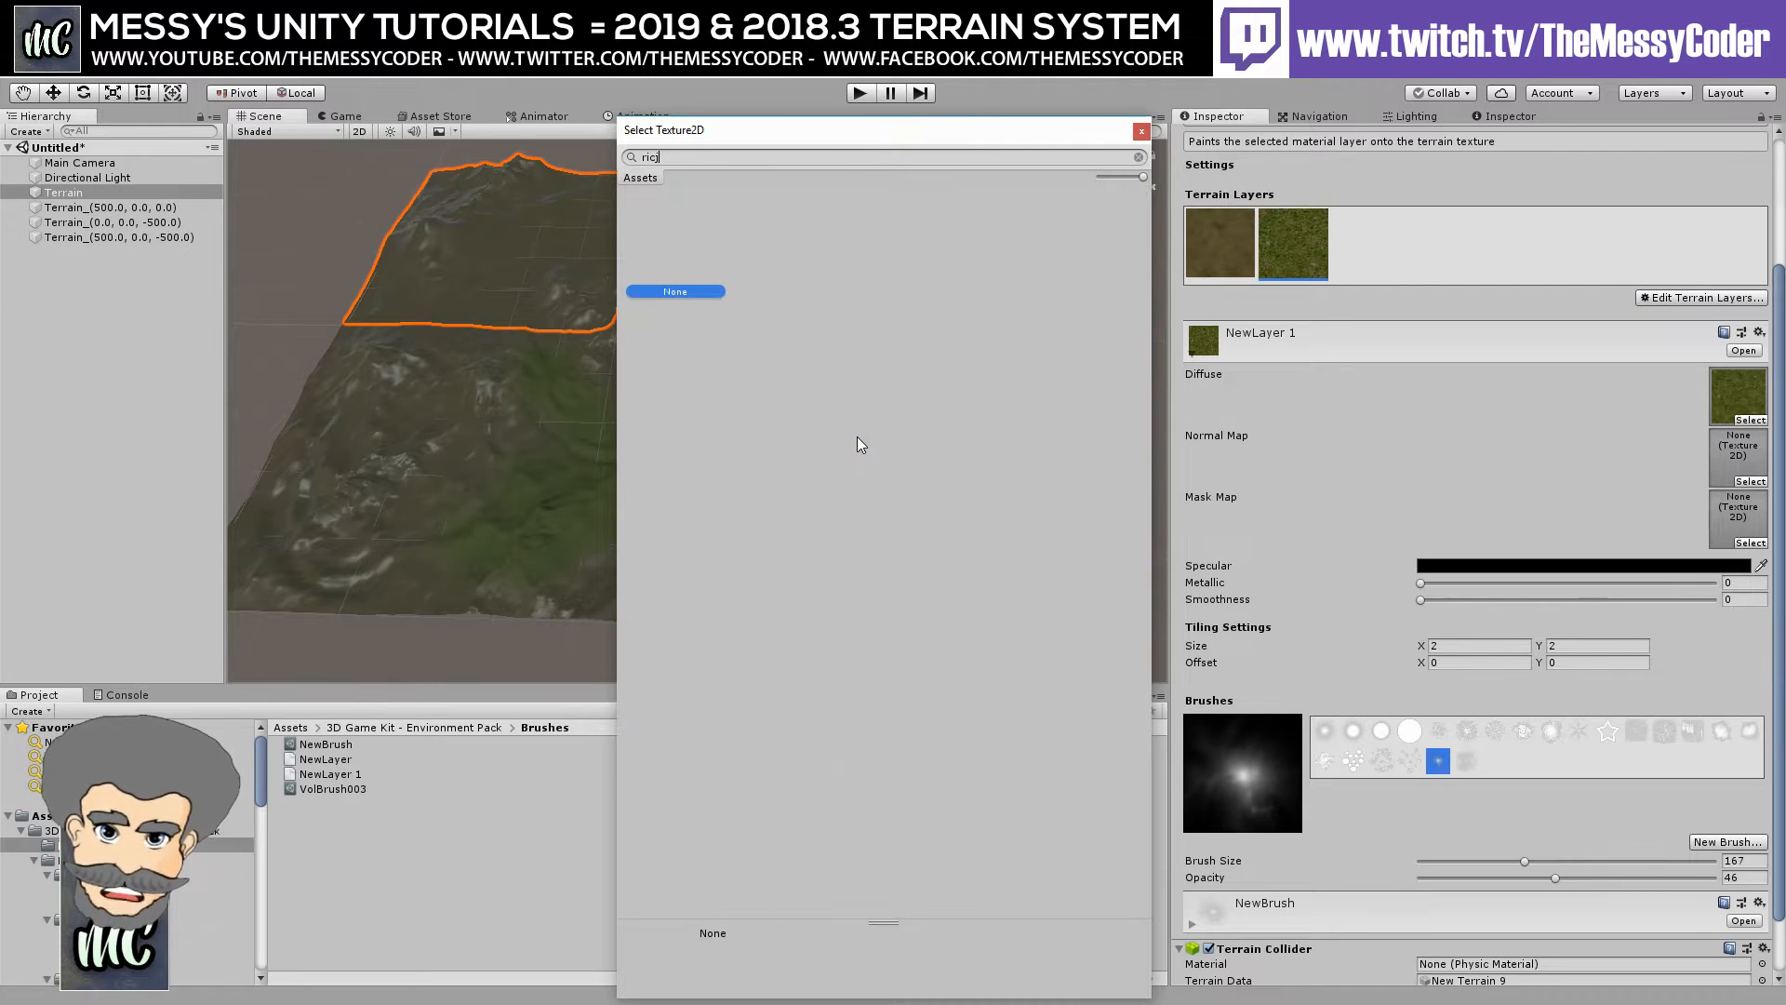
{"action": "key", "text": "BackSpace"}
{"action": "key", "text": "BackSpace"}
{"action": "key", "text": "BackSpace"}
{"action": "type", "text": "ock"}
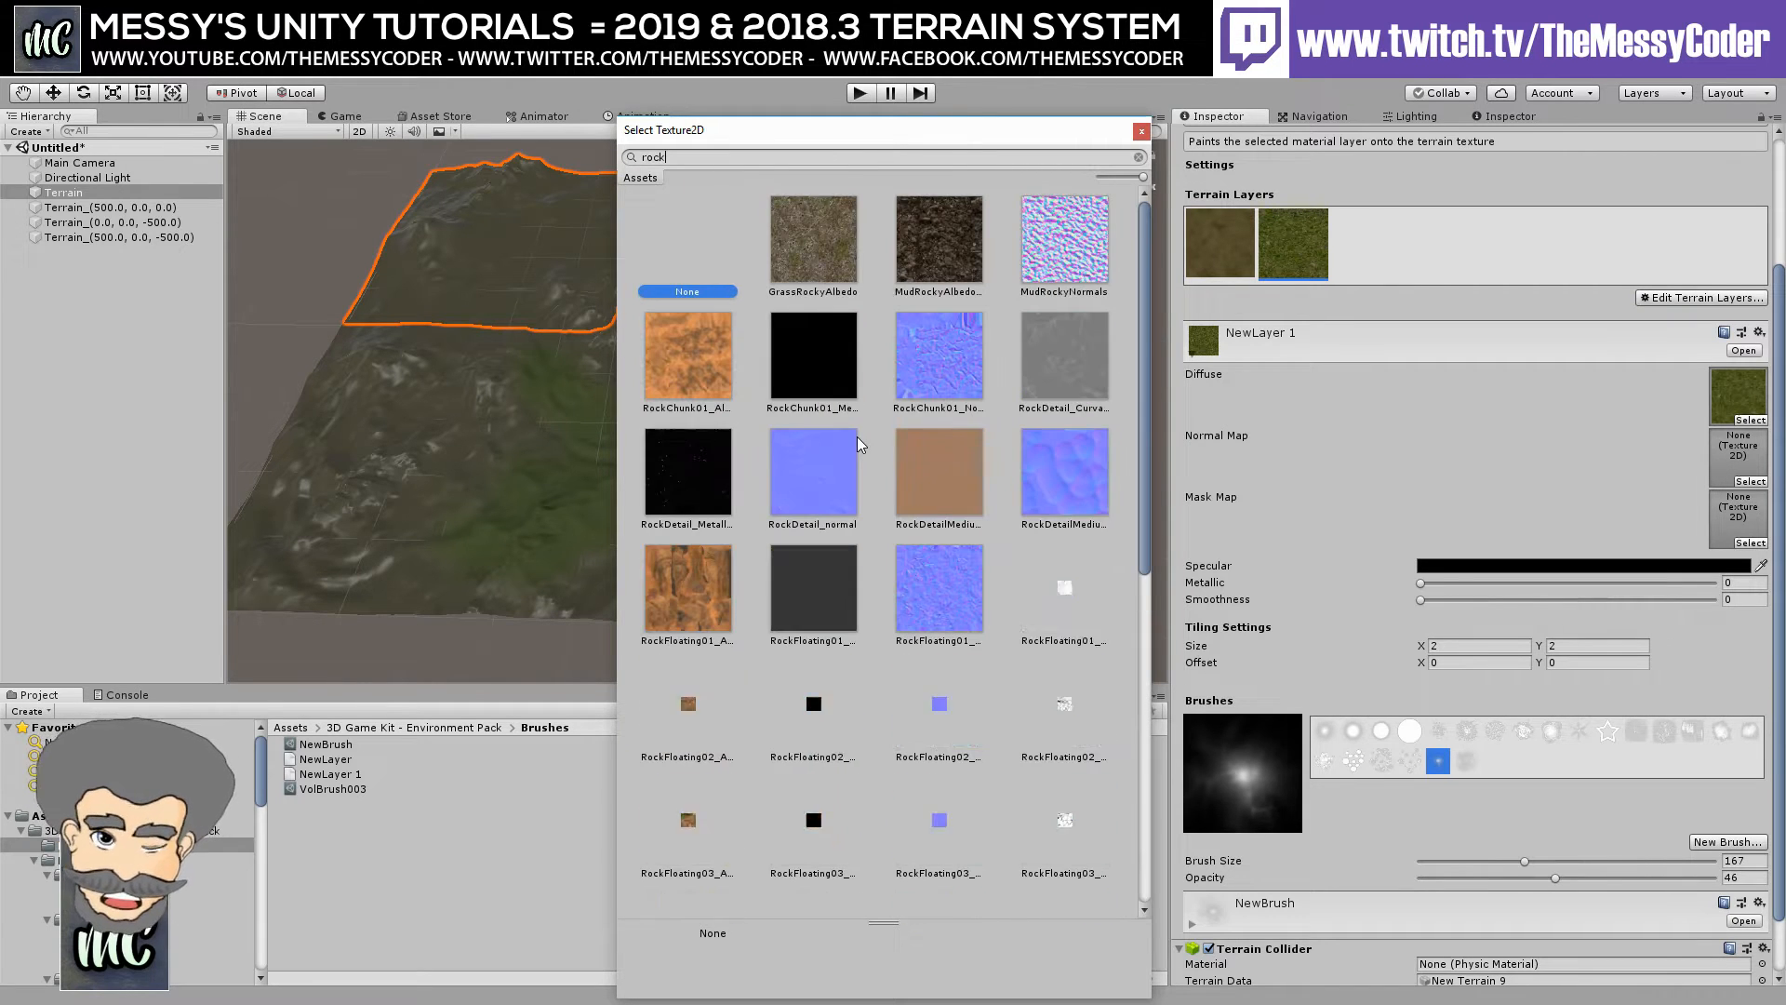
{"action": "double_click", "coordinate": [801, 239]}
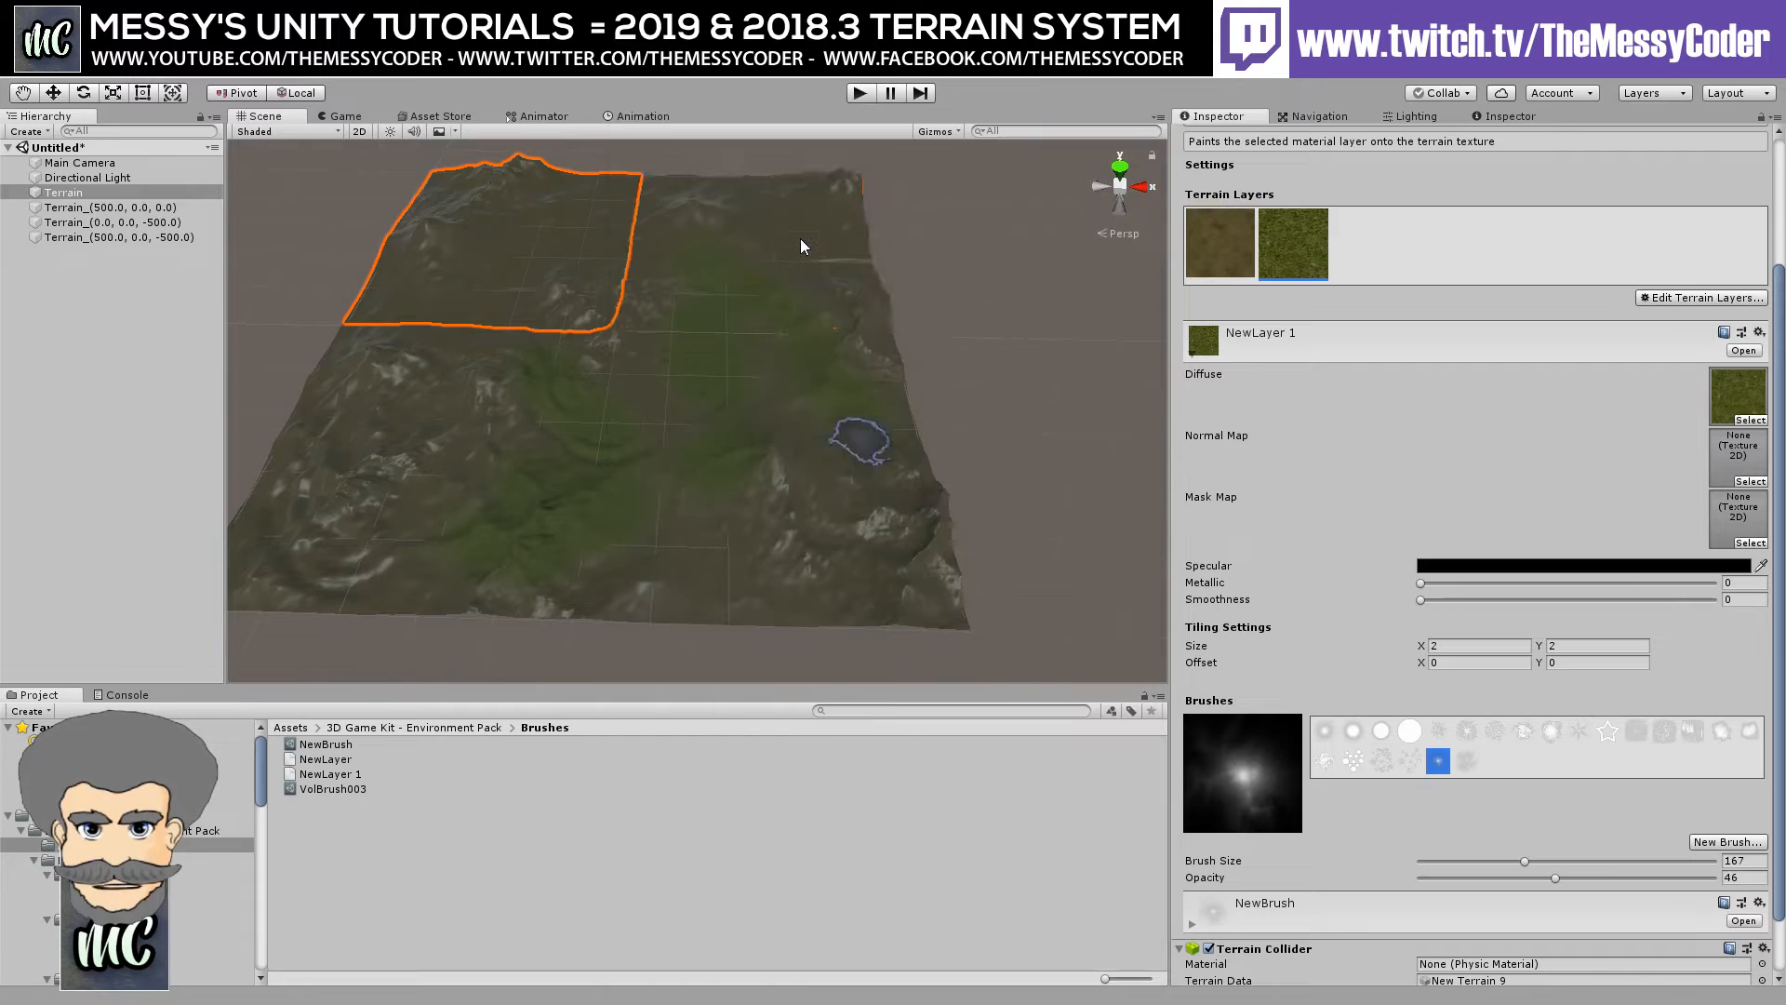
{"action": "left_click", "coordinate": [800, 238]}
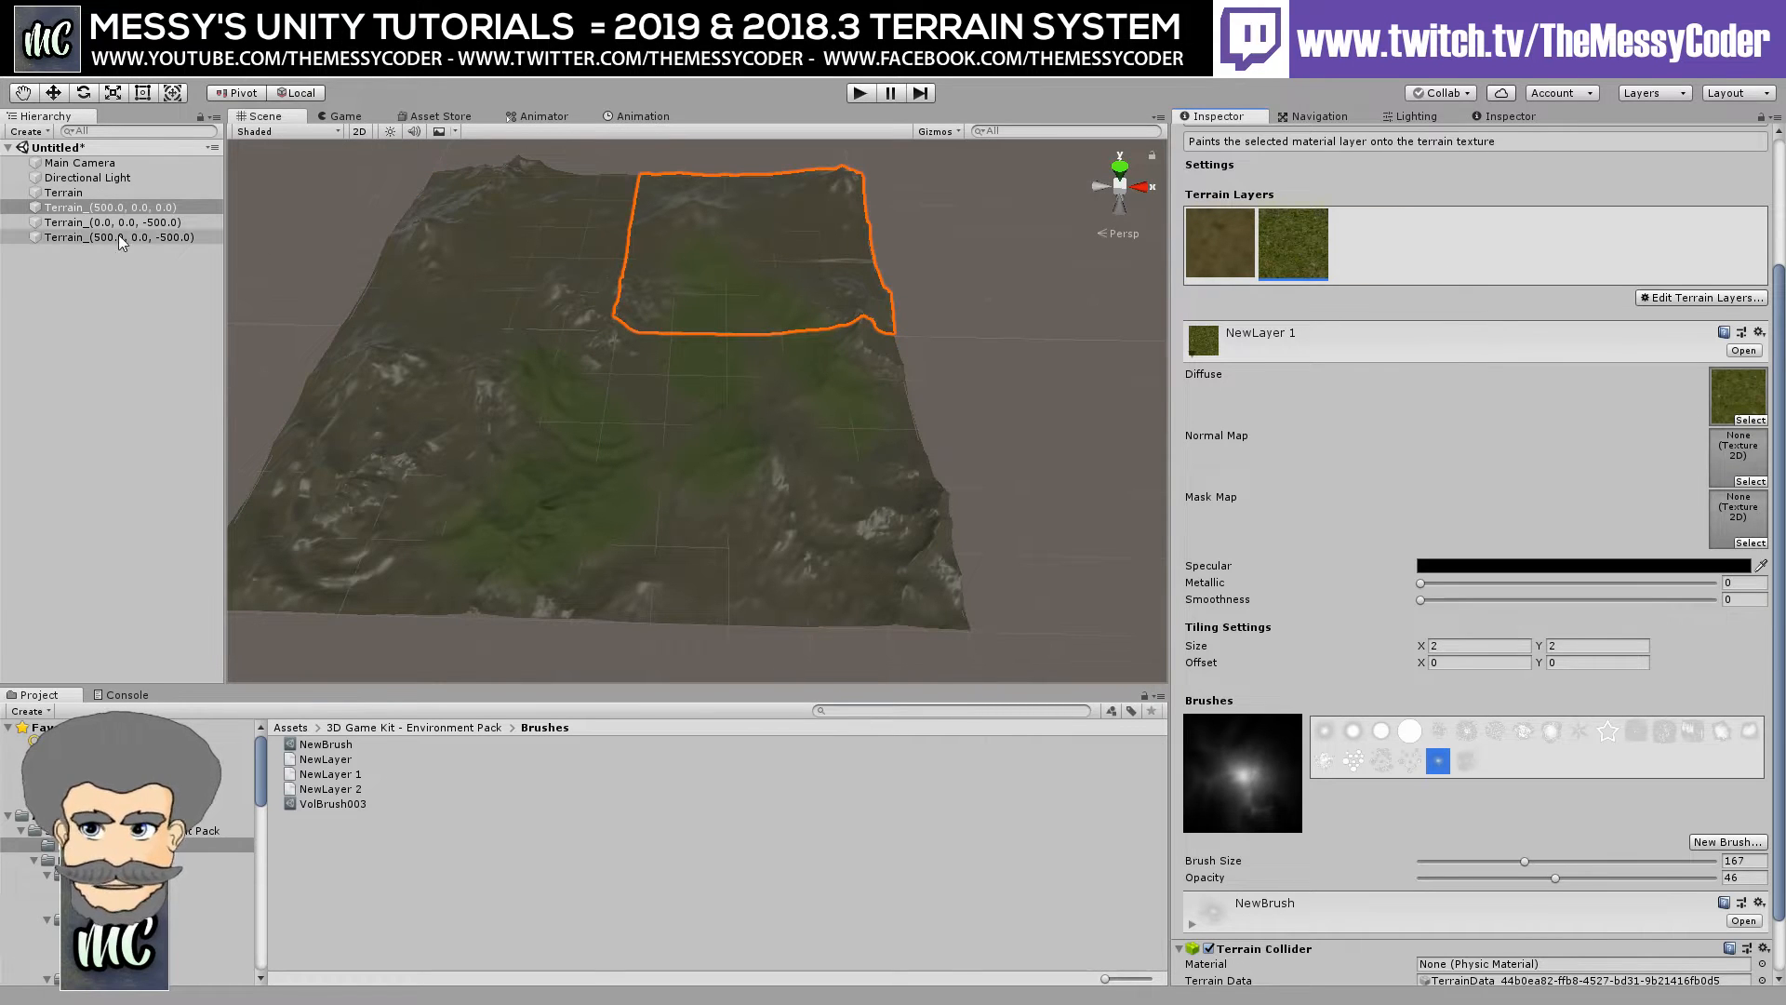
{"action": "left_click", "coordinate": [63, 192]}
{"action": "left_click", "coordinate": [1377, 234]}
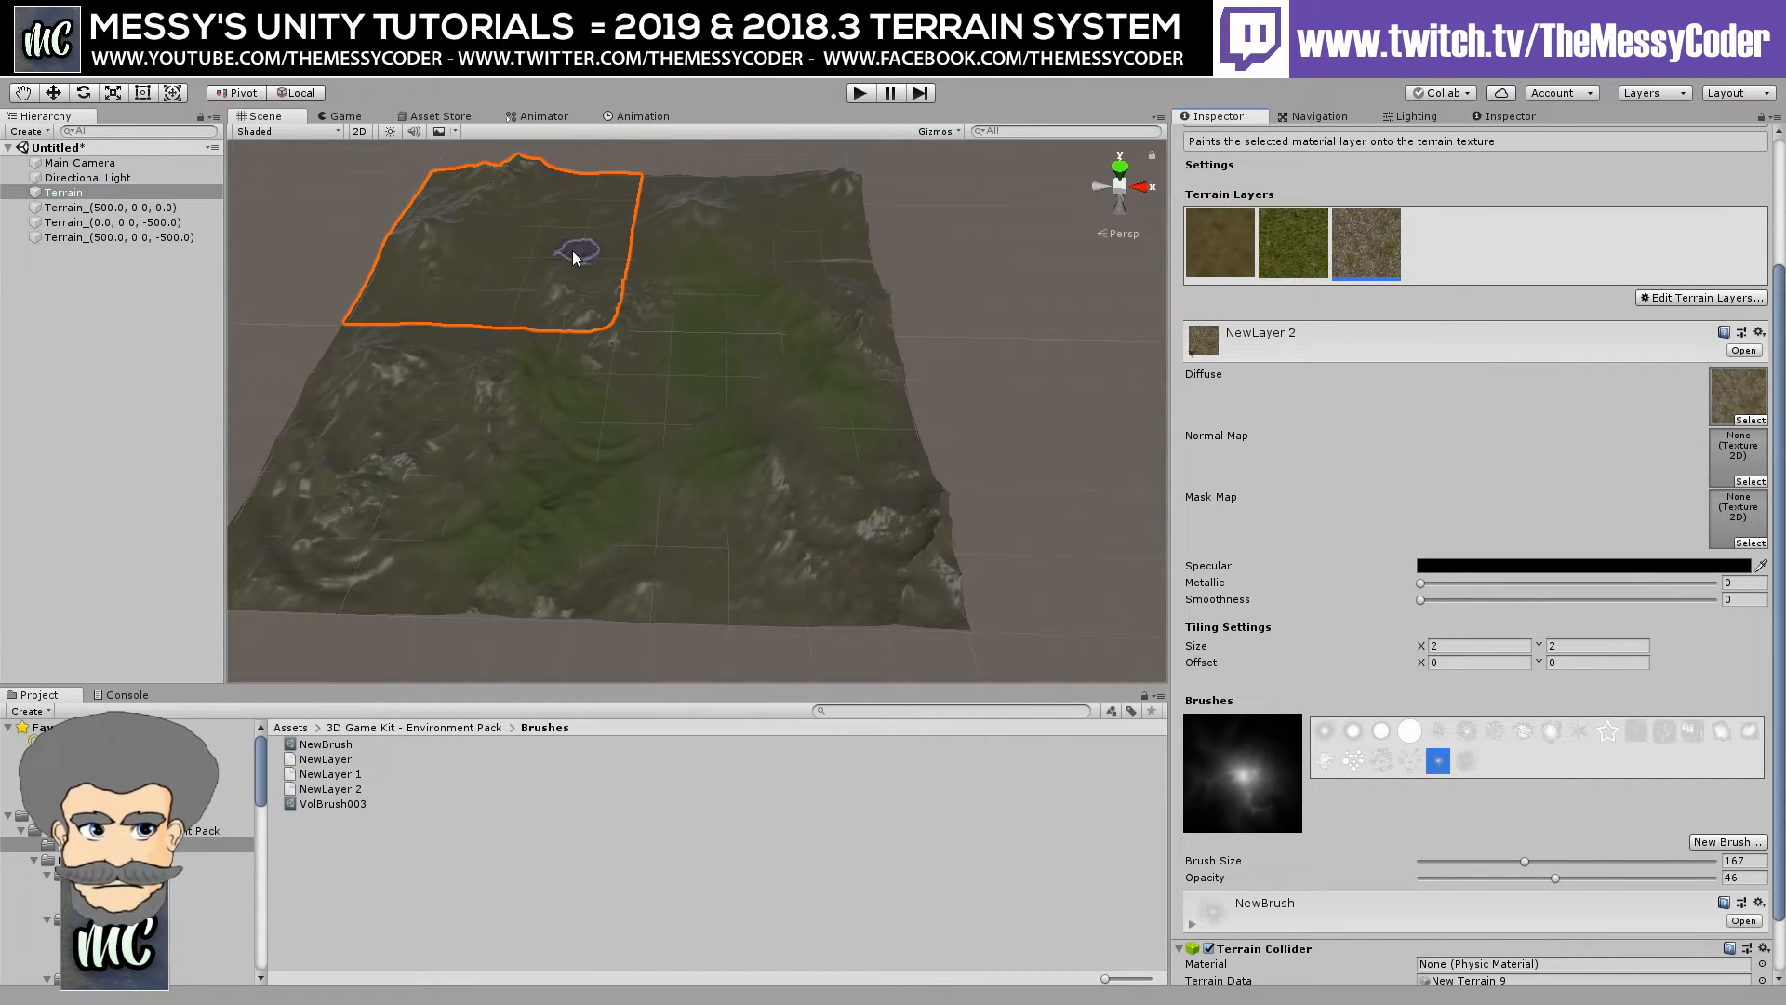
Try MudRockyNormals as the rocky layer's normal map, searching for "rocky", and clear the normal map again.
{"action": "left_click", "coordinate": [1751, 481]}
{"action": "type", "text": "rocky"}
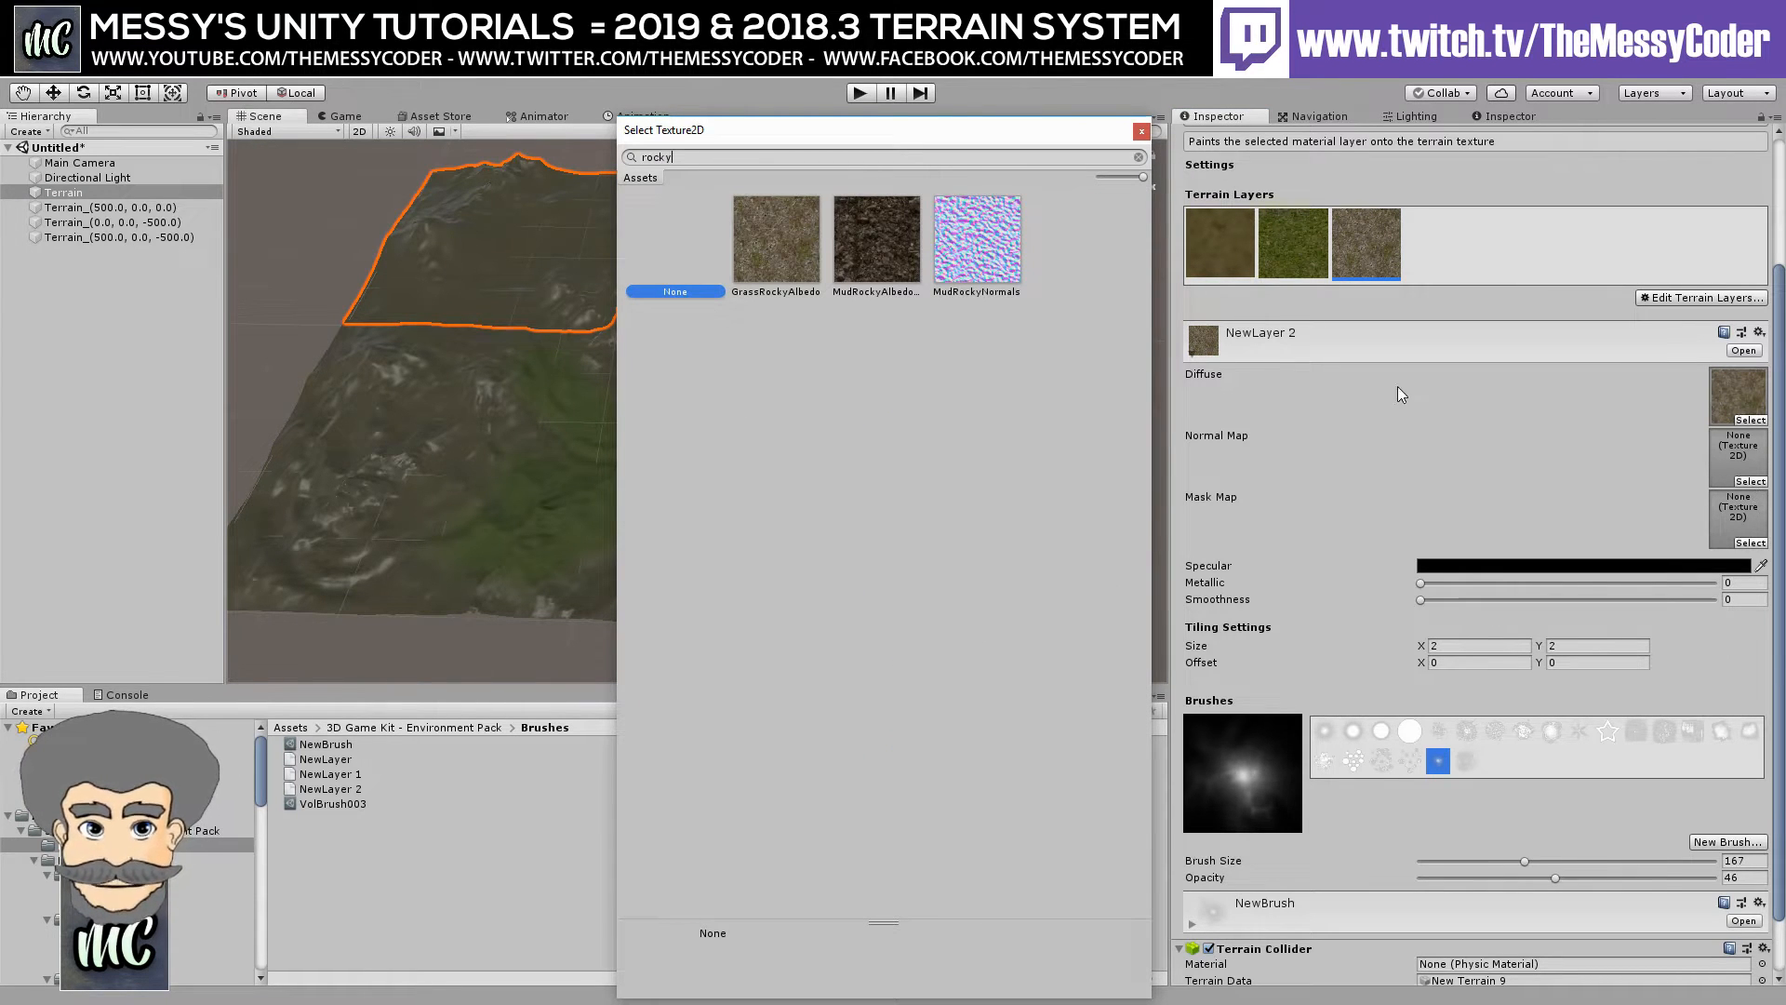
{"action": "left_click", "coordinate": [984, 260]}
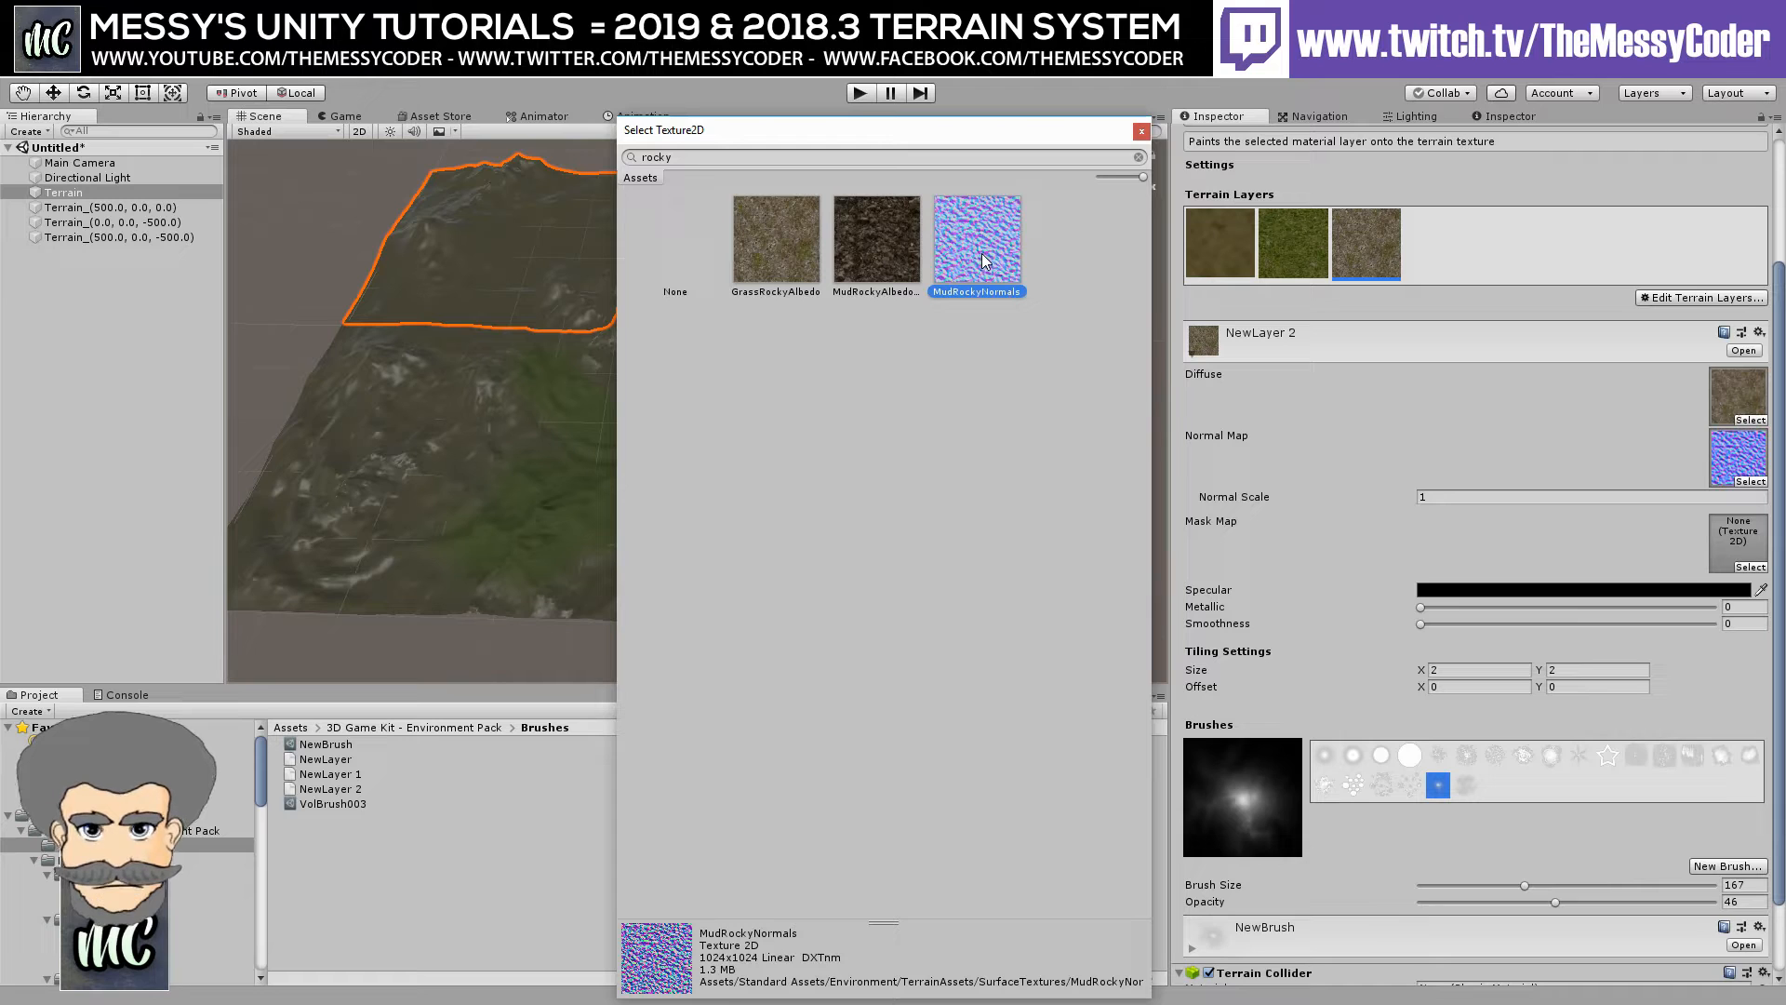
{"action": "left_click", "coordinate": [1141, 130]}
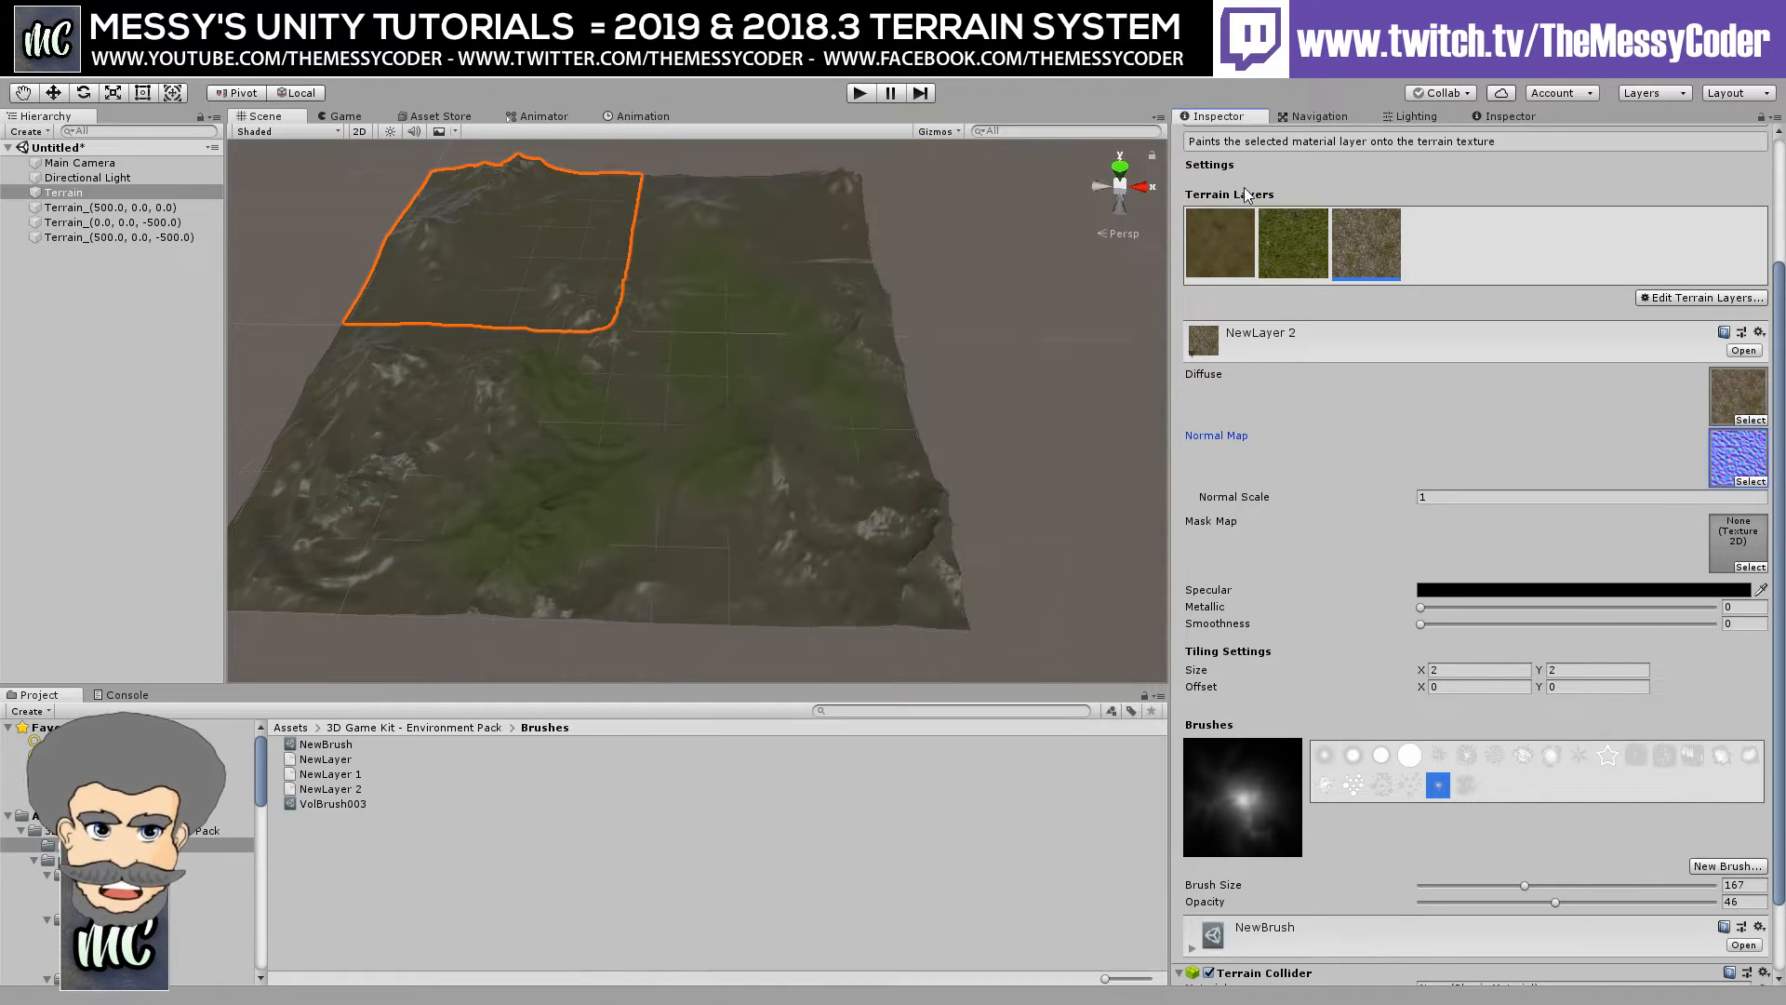
{"action": "left_click", "coordinate": [1738, 456]}
{"action": "key", "text": "Delete"}
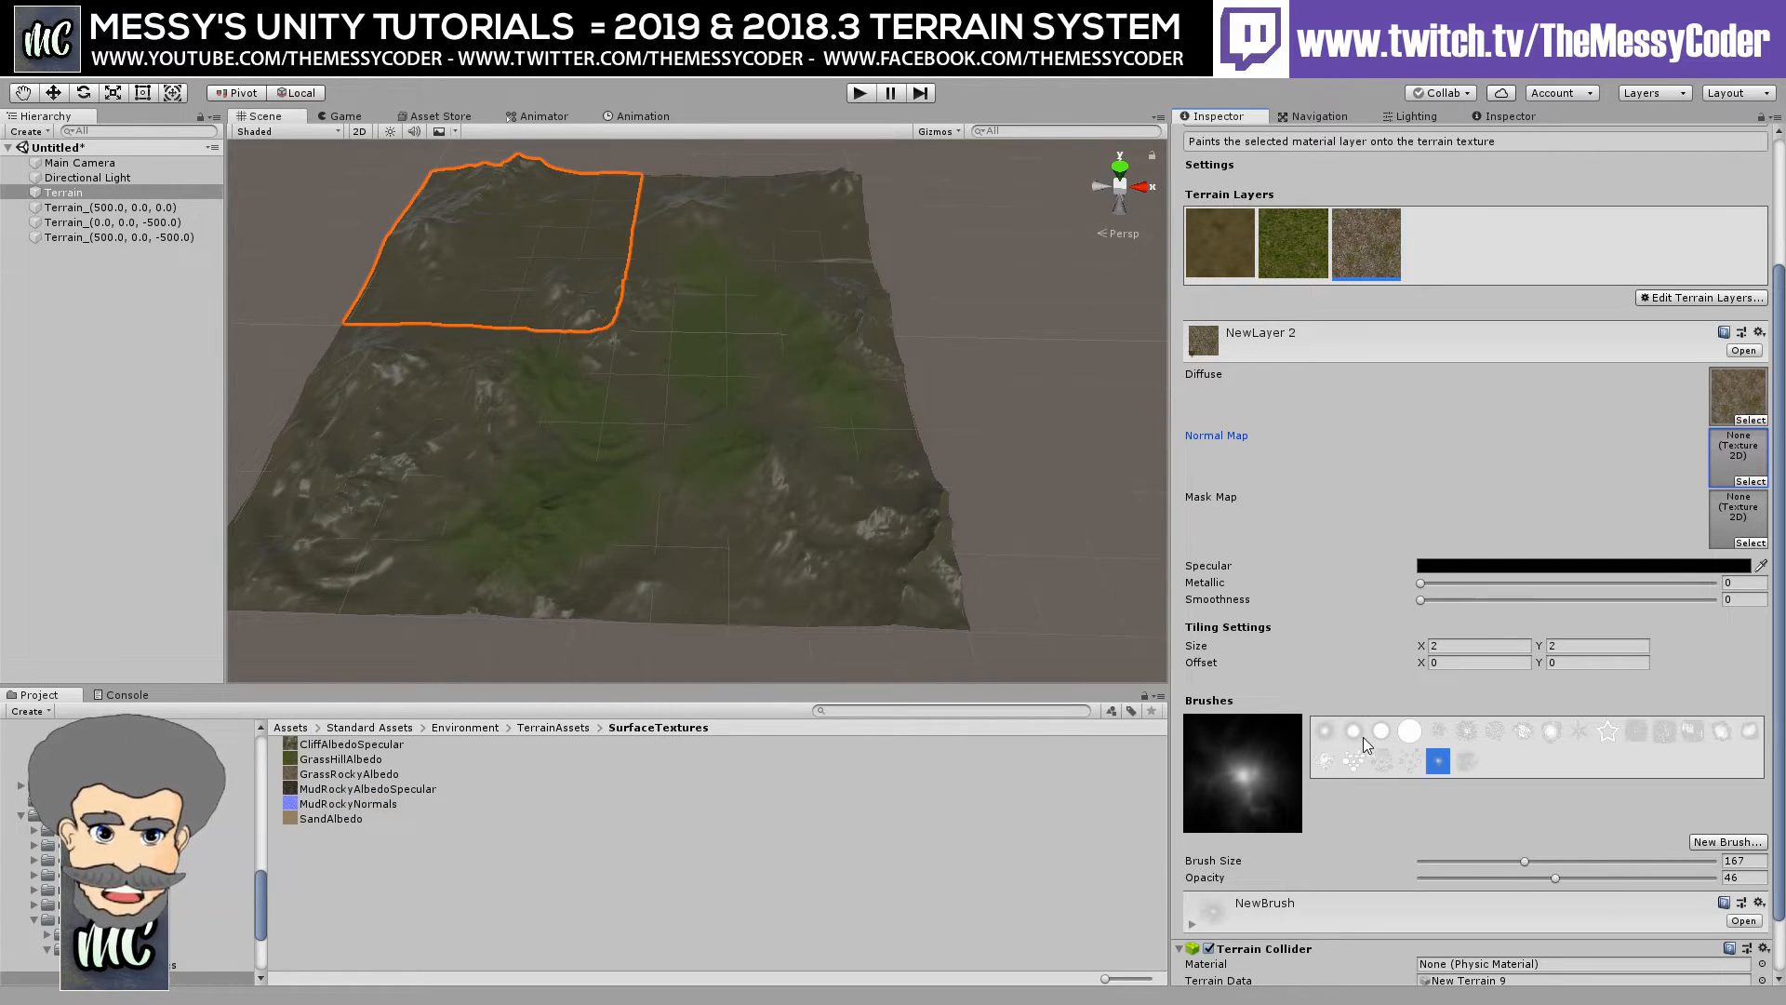
Choose the built-in speckled round brush, set its size to 119, and paint the rocky layer beside the mountain on the Terrain tile.
{"action": "left_click", "coordinate": [1493, 732]}
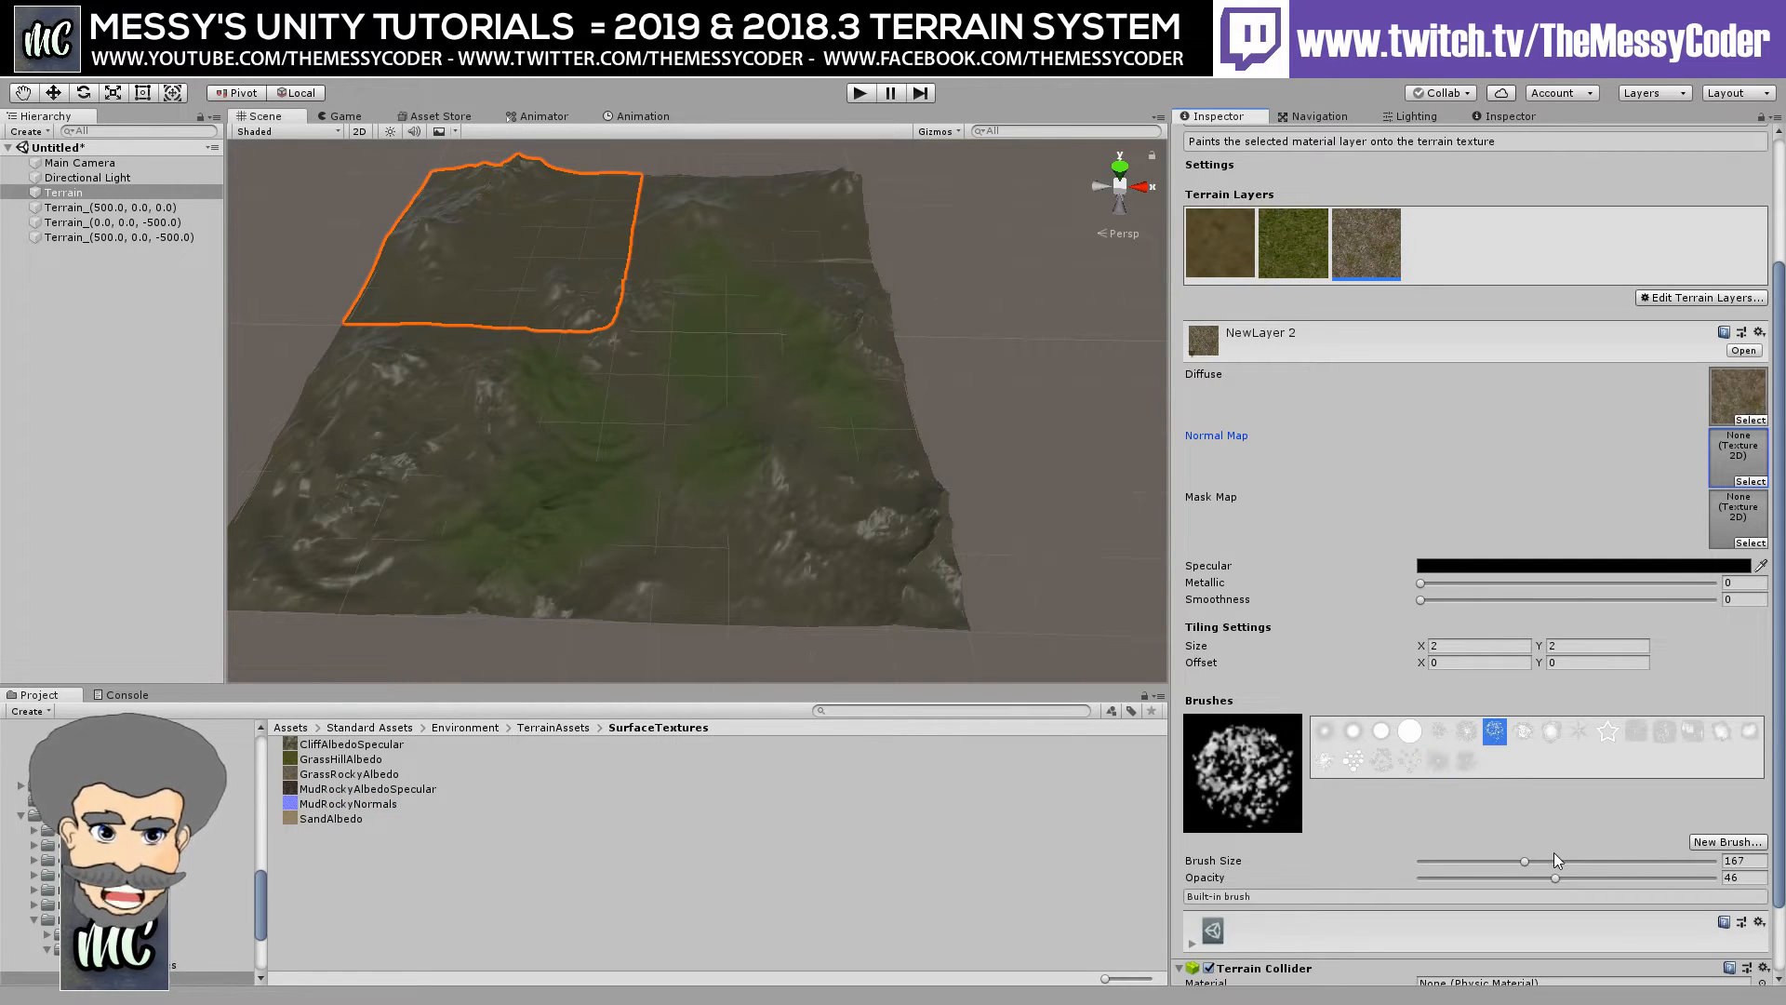
{"action": "left_click_drag", "start_coordinate": [1554, 860], "coordinate": [1659, 861]}
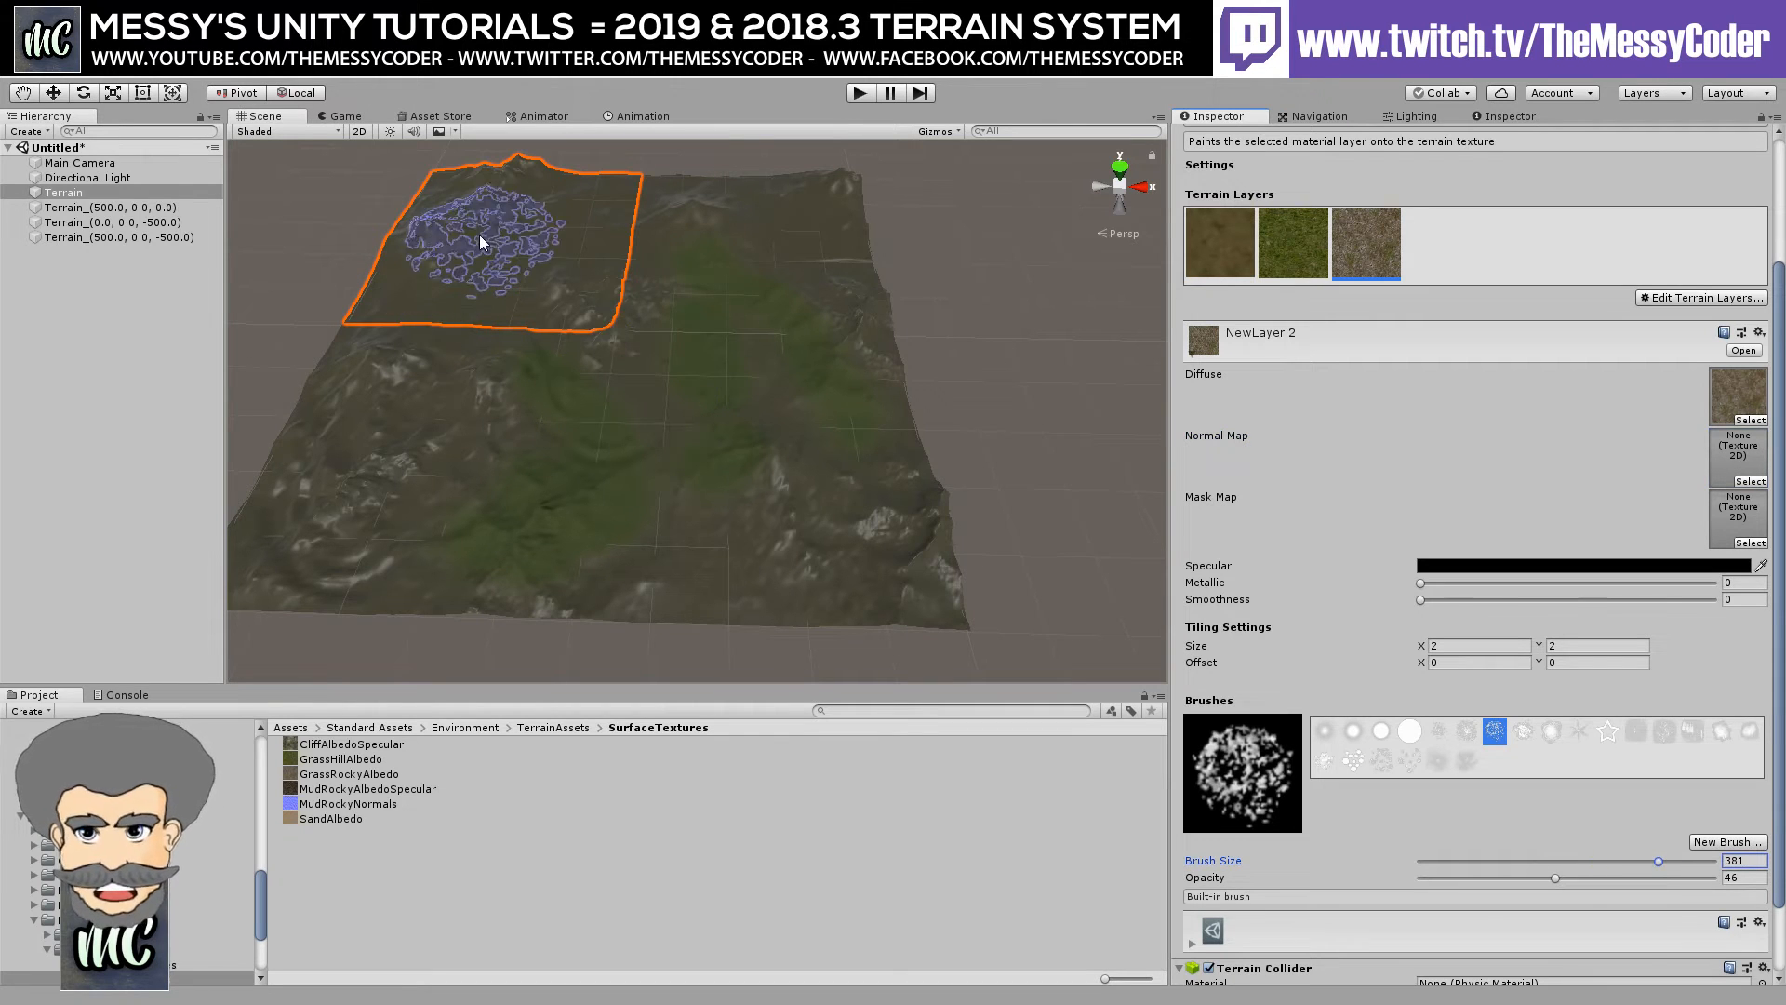
{"action": "left_click", "coordinate": [1495, 861]}
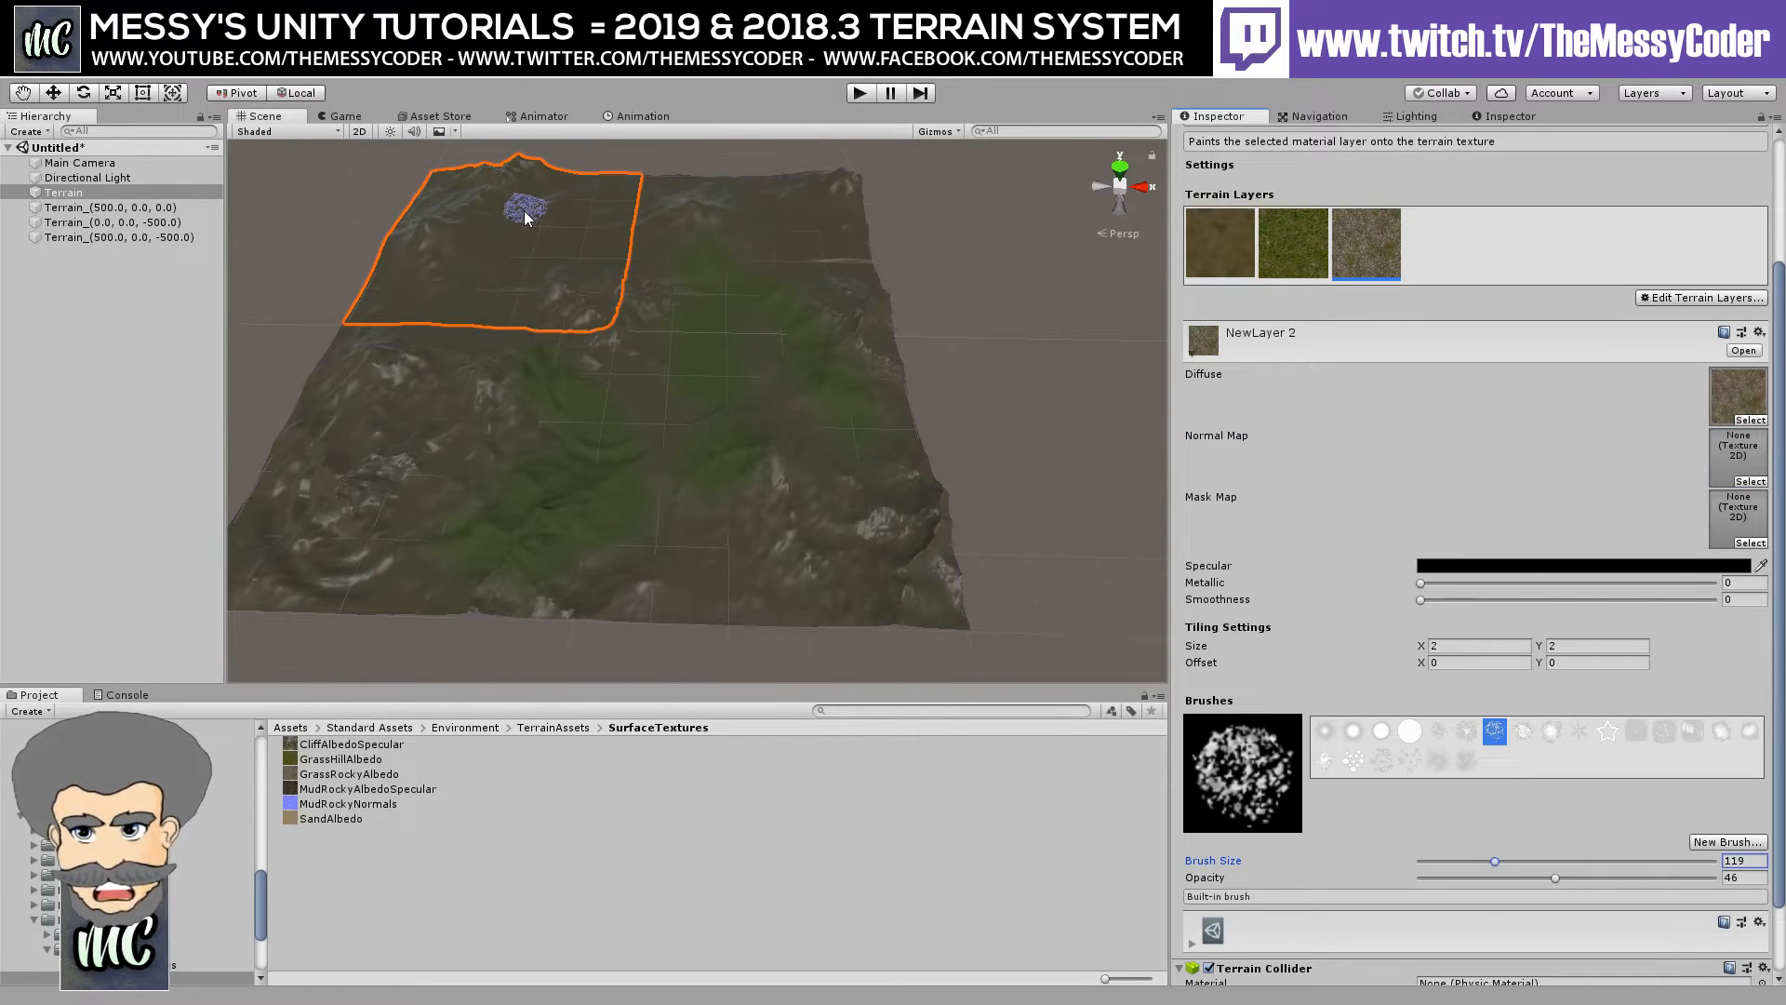
{"action": "mouse_move", "coordinate": [525, 218]}
{"action": "left_mouse_down"}
{"action": "mouse_move", "coordinate": [450, 231]}
{"action": "mouse_move", "coordinate": [440, 286]}
{"action": "left_mouse_up"}
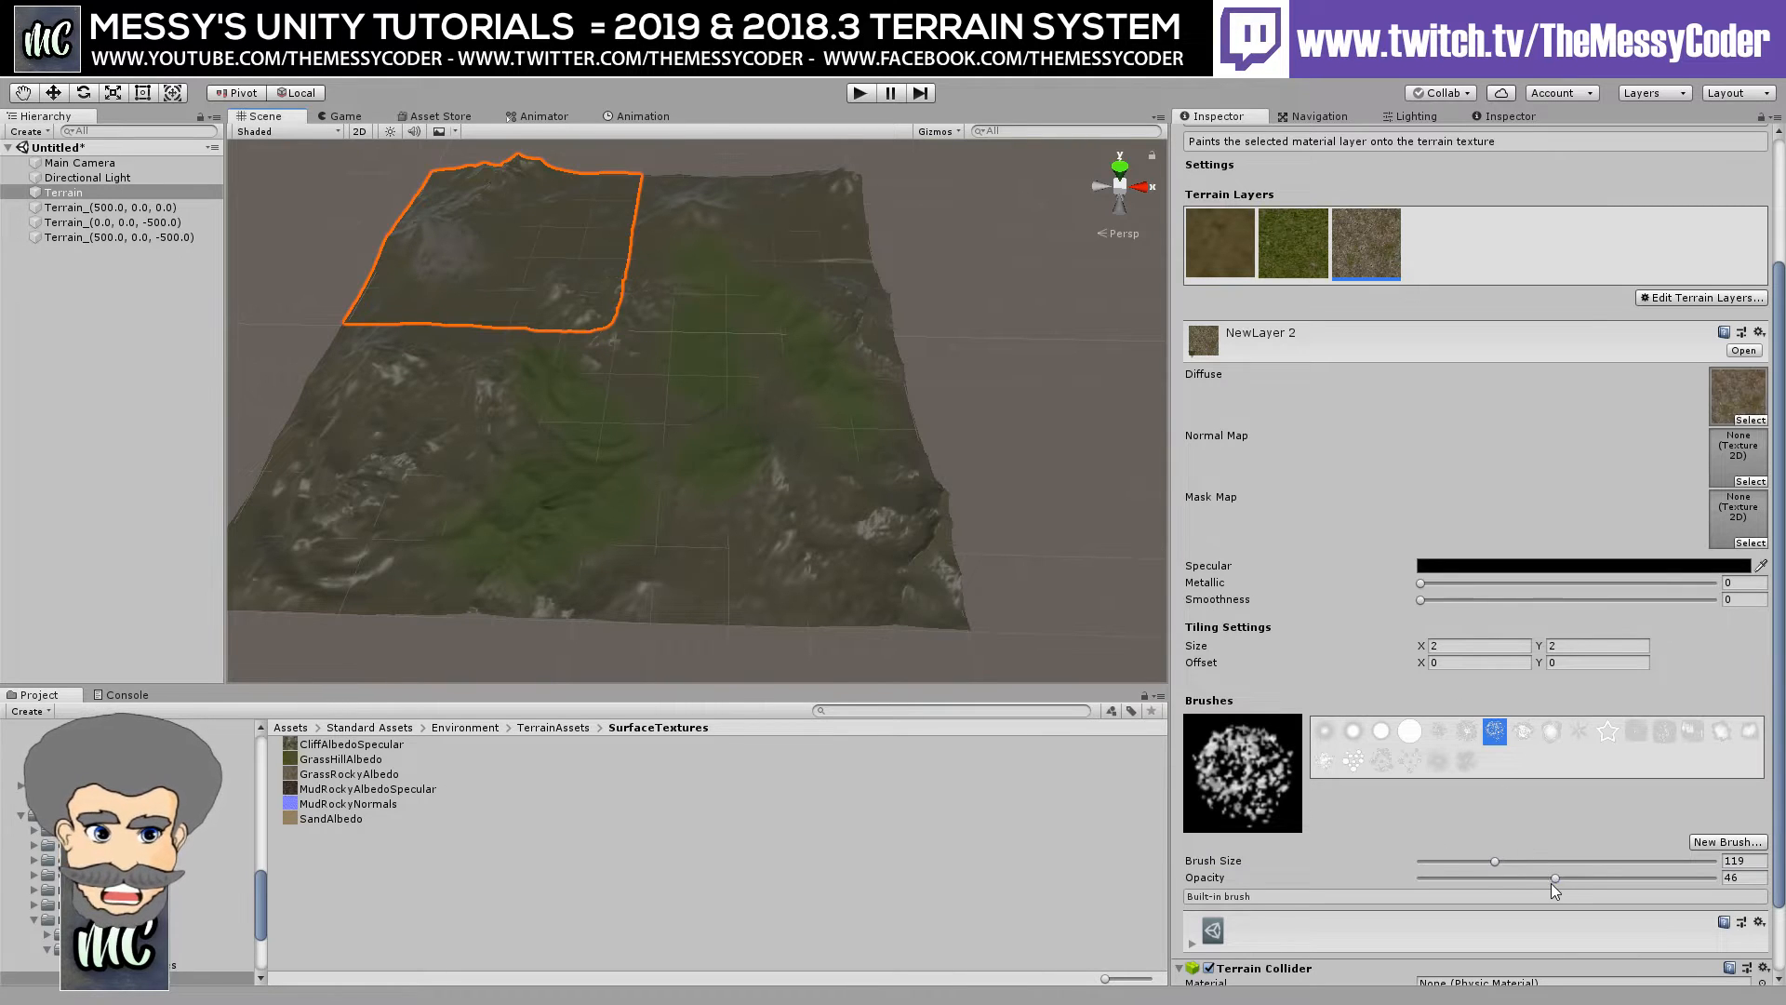
Set the brush opacity to 25, paint a grass patch on the Terrain tile, and paint the rocky layer across its border with Terrain_(500.0, 0.0, 0.0).
{"action": "left_click_drag", "start_coordinate": [1551, 884], "coordinate": [1504, 892]}
{"action": "left_click", "coordinate": [1290, 245]}
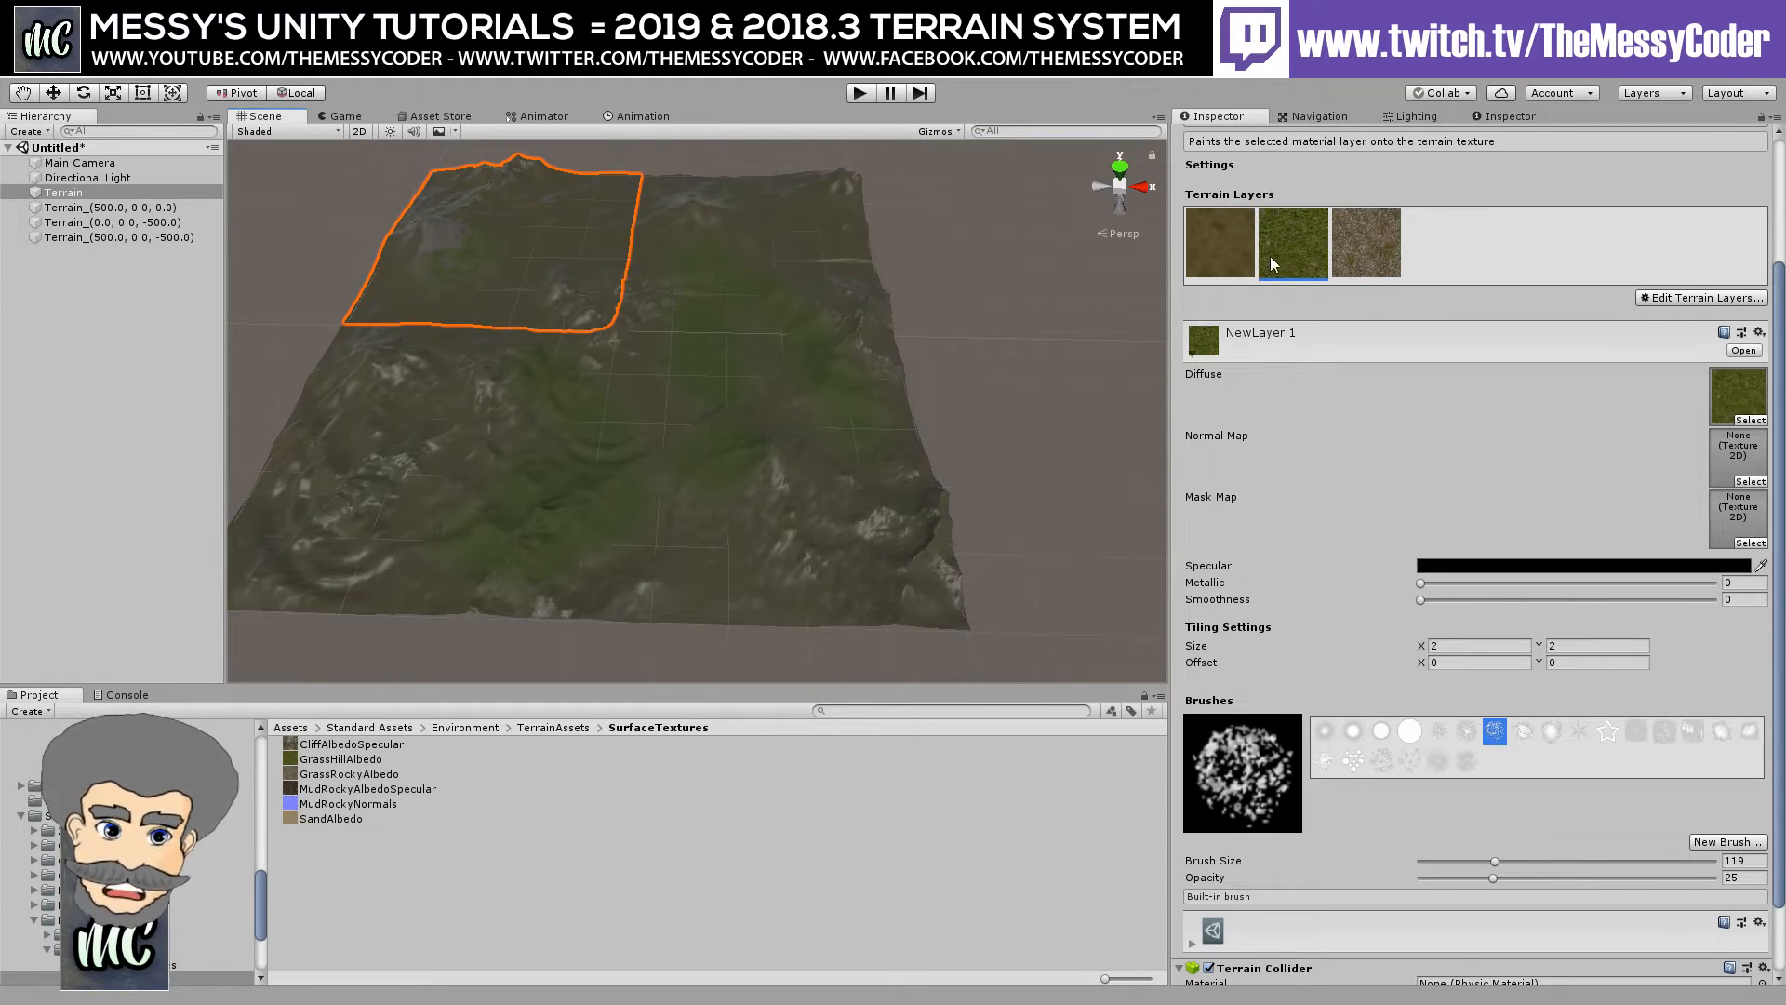
{"action": "left_click", "coordinate": [1354, 245]}
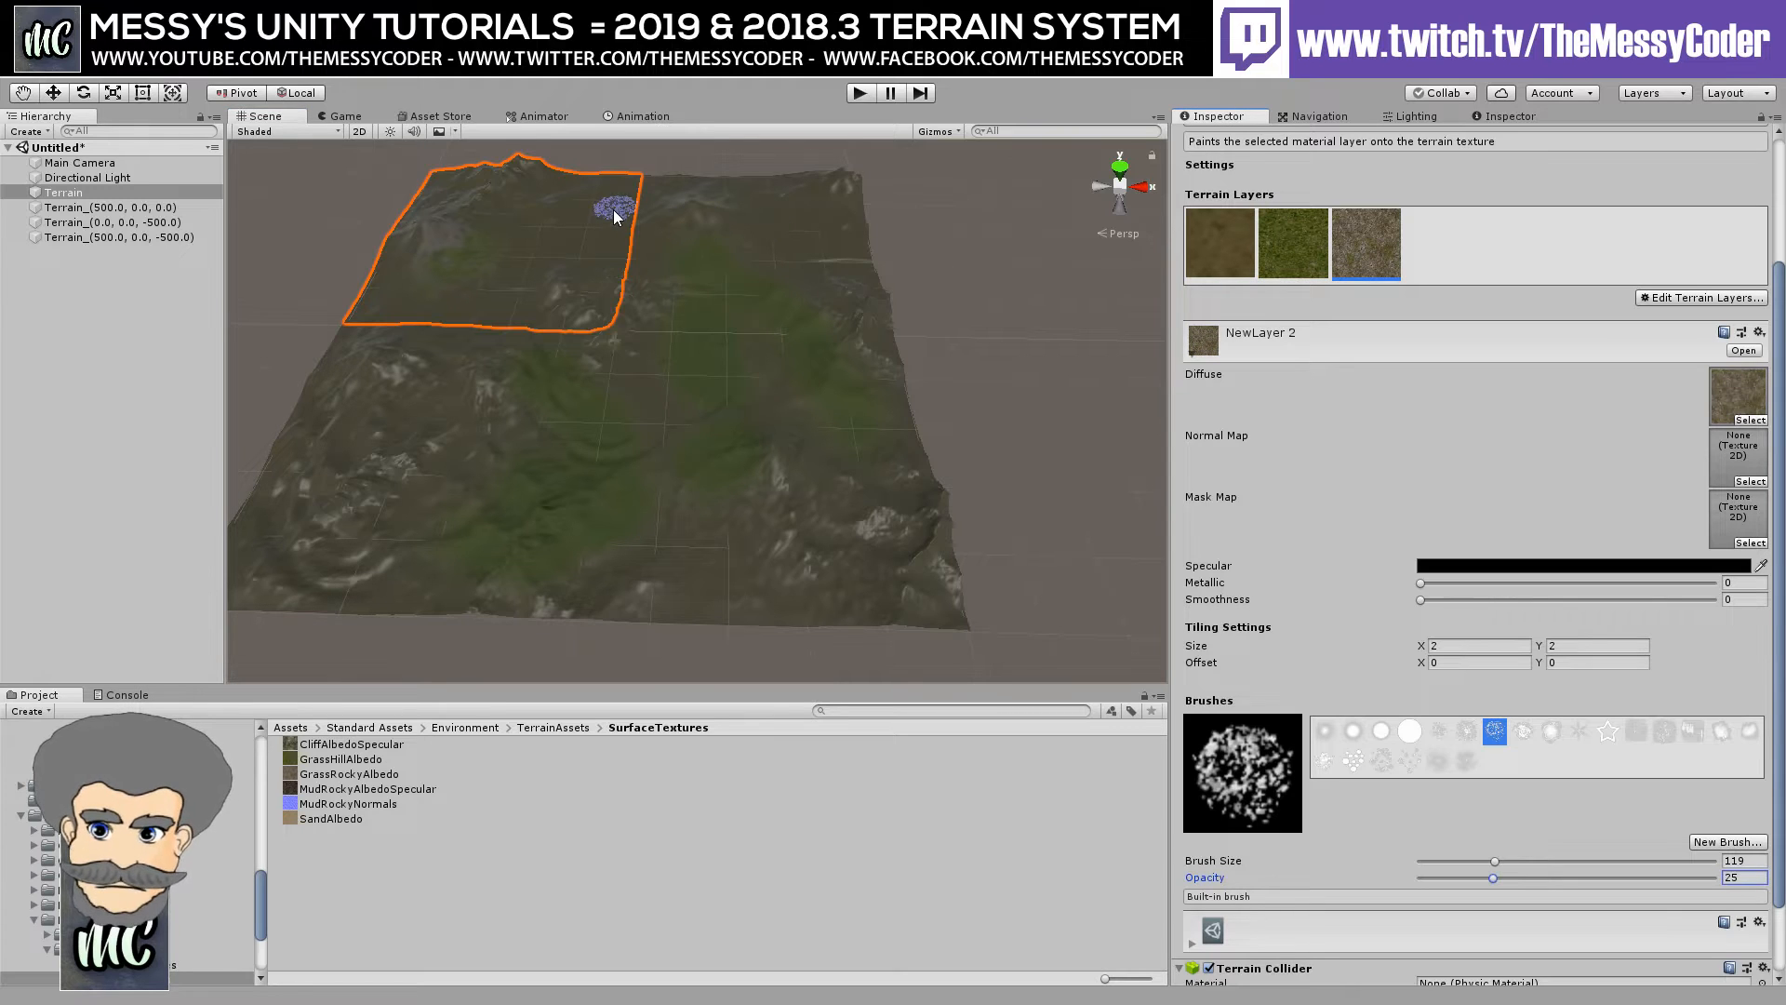
{"action": "left_click_drag", "start_coordinate": [614, 216], "coordinate": [612, 228]}
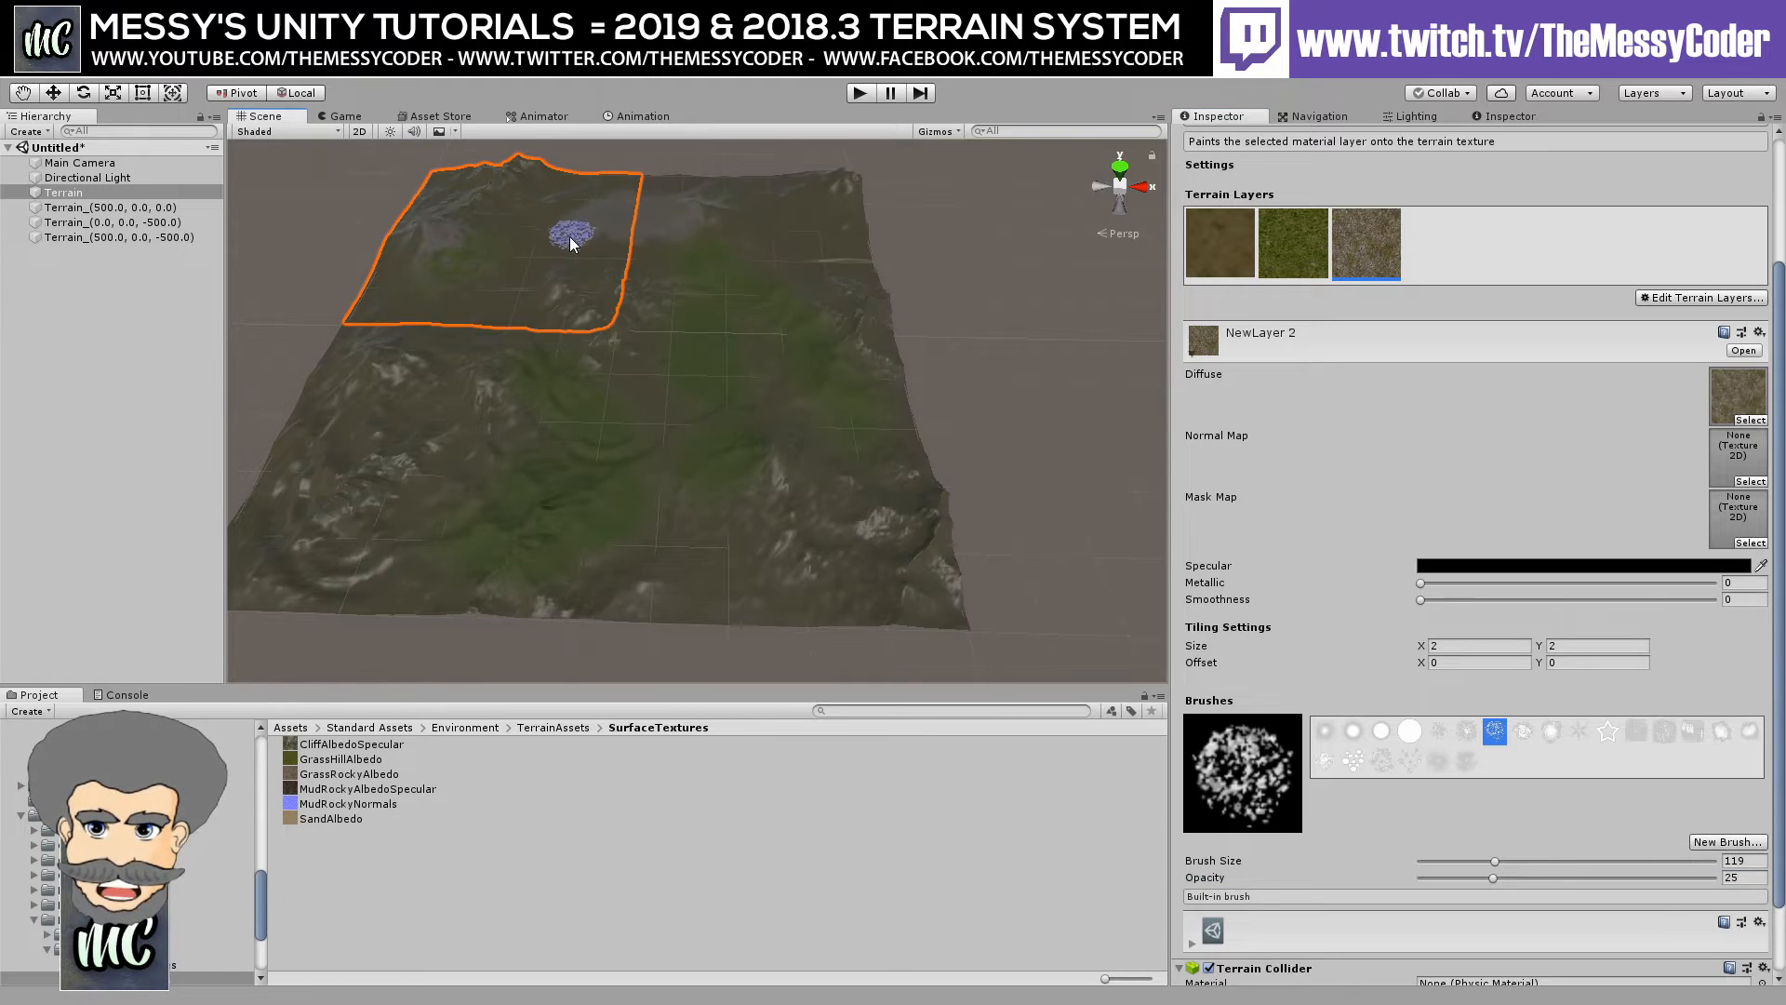
Compare the terrain layers of the neighbor tiles with those of the Terrain tile, and examine its blended grass and rock textures up close.
{"action": "left_click", "coordinate": [86, 208]}
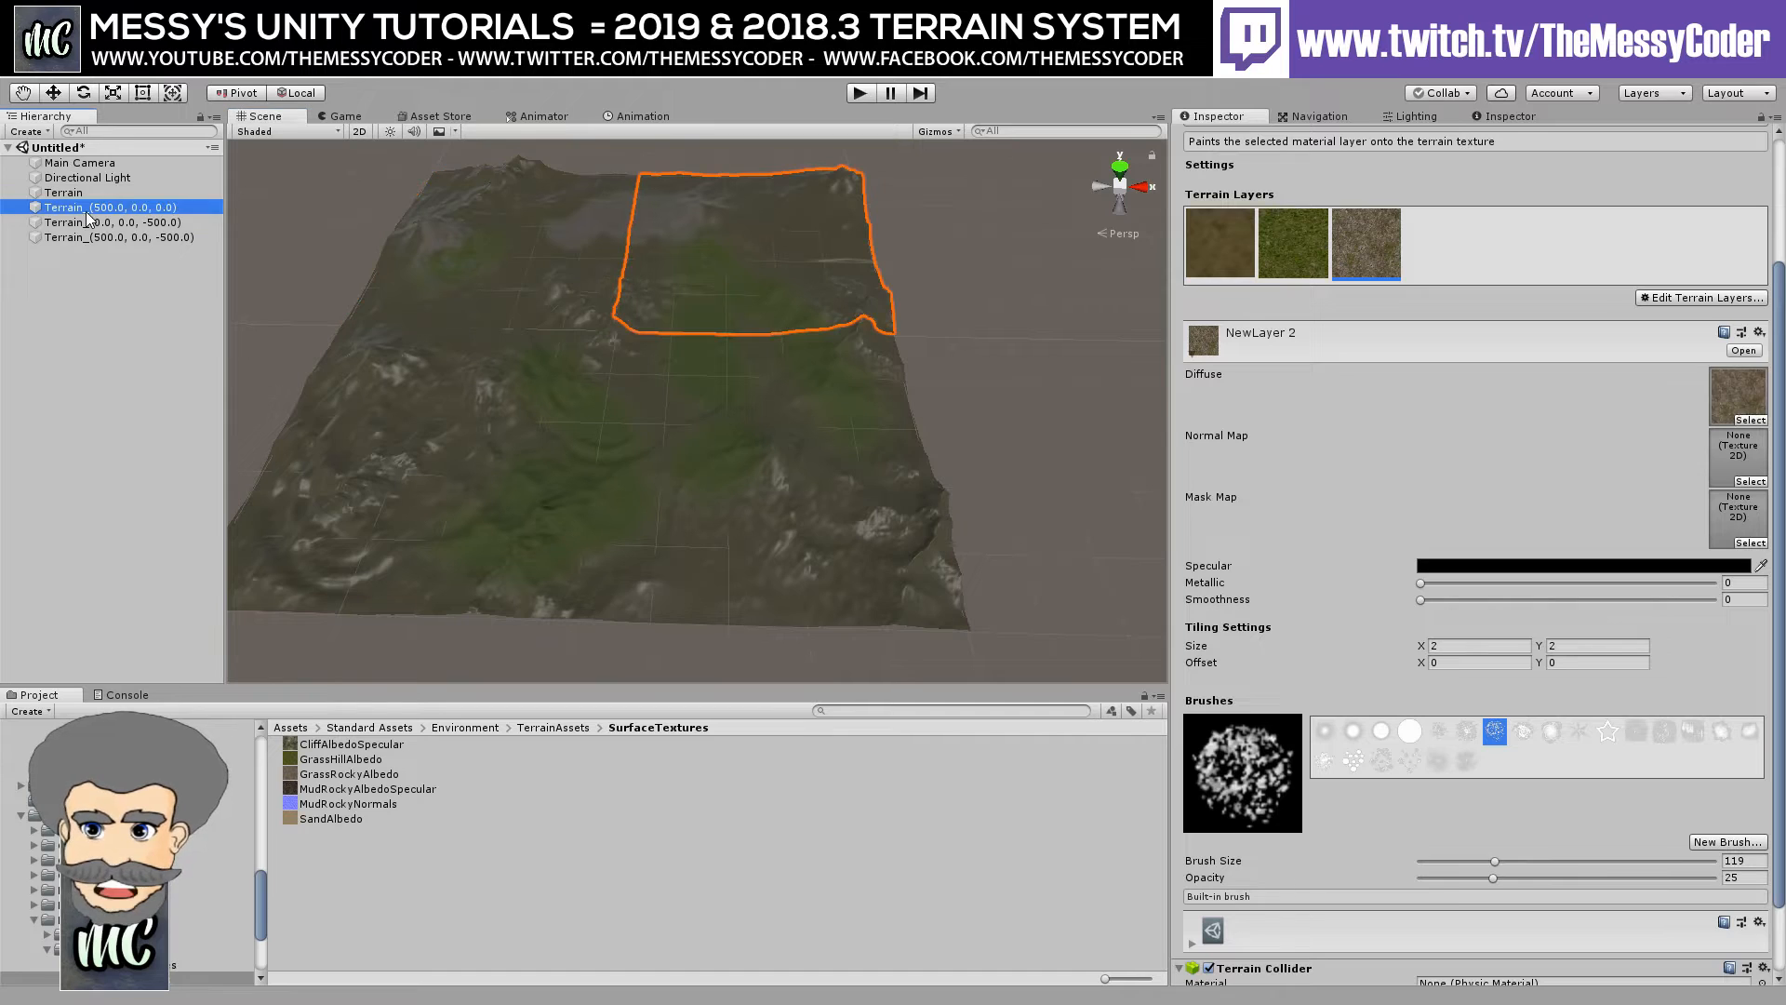
{"action": "left_click", "coordinate": [138, 223]}
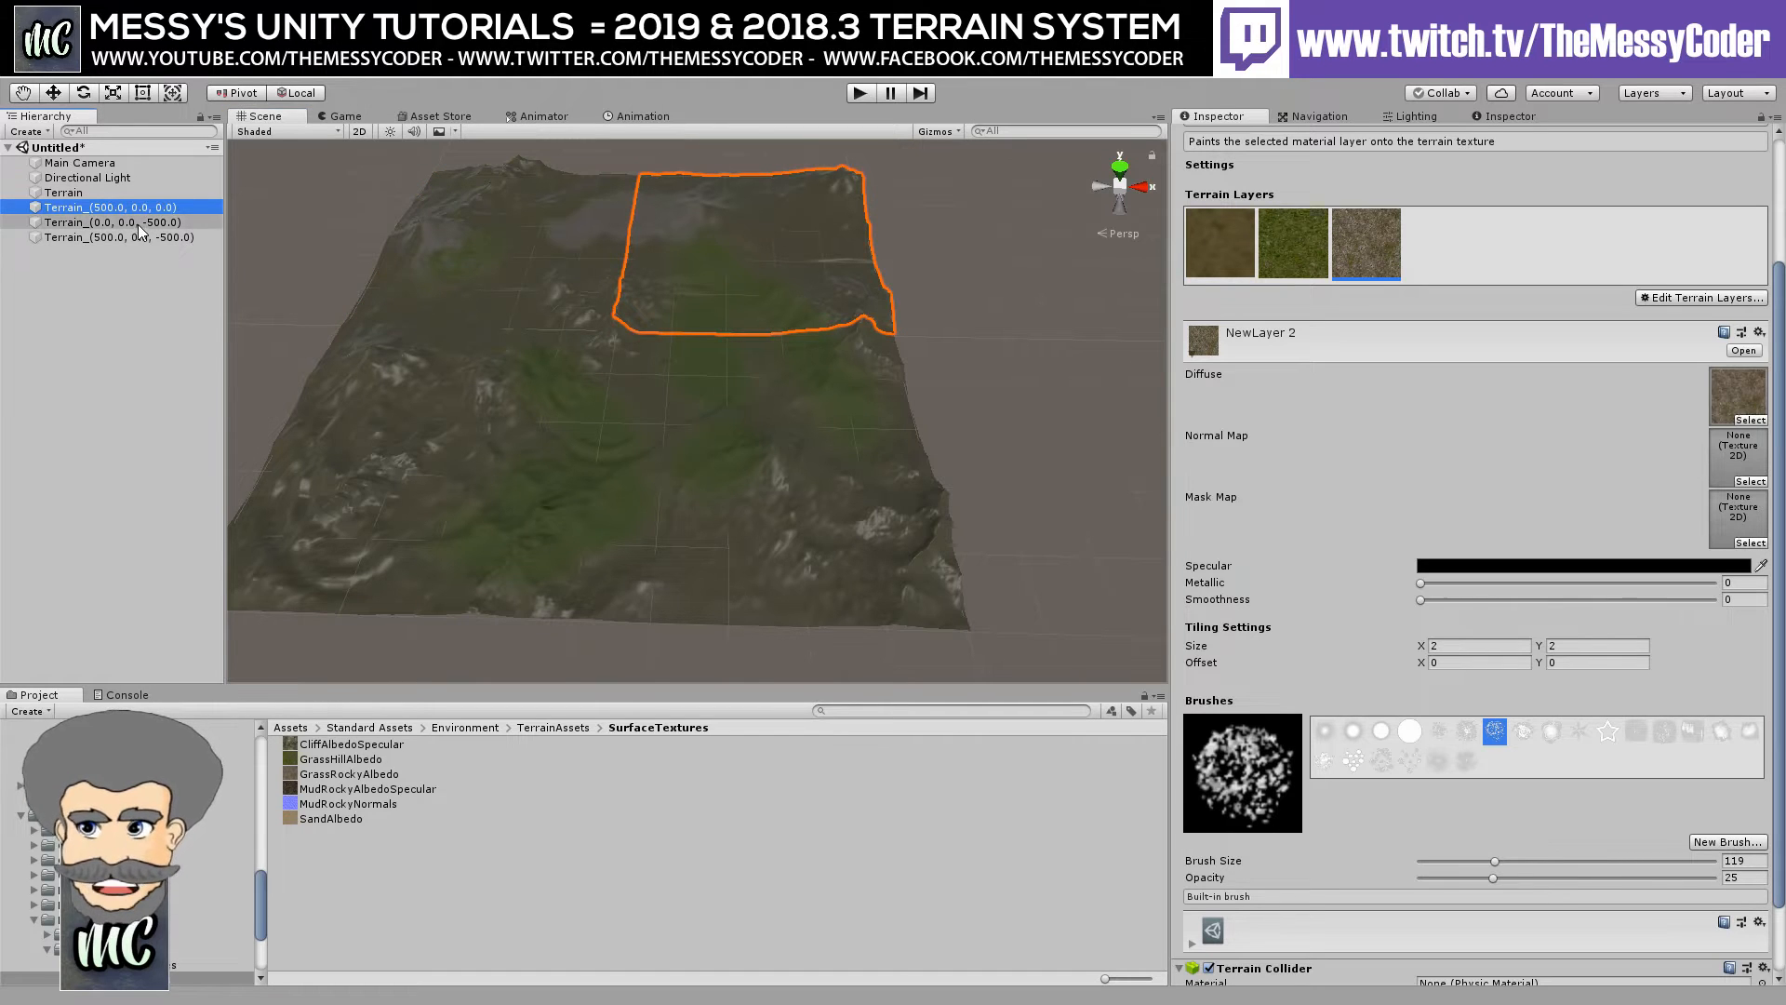
{"action": "left_click", "coordinate": [141, 239]}
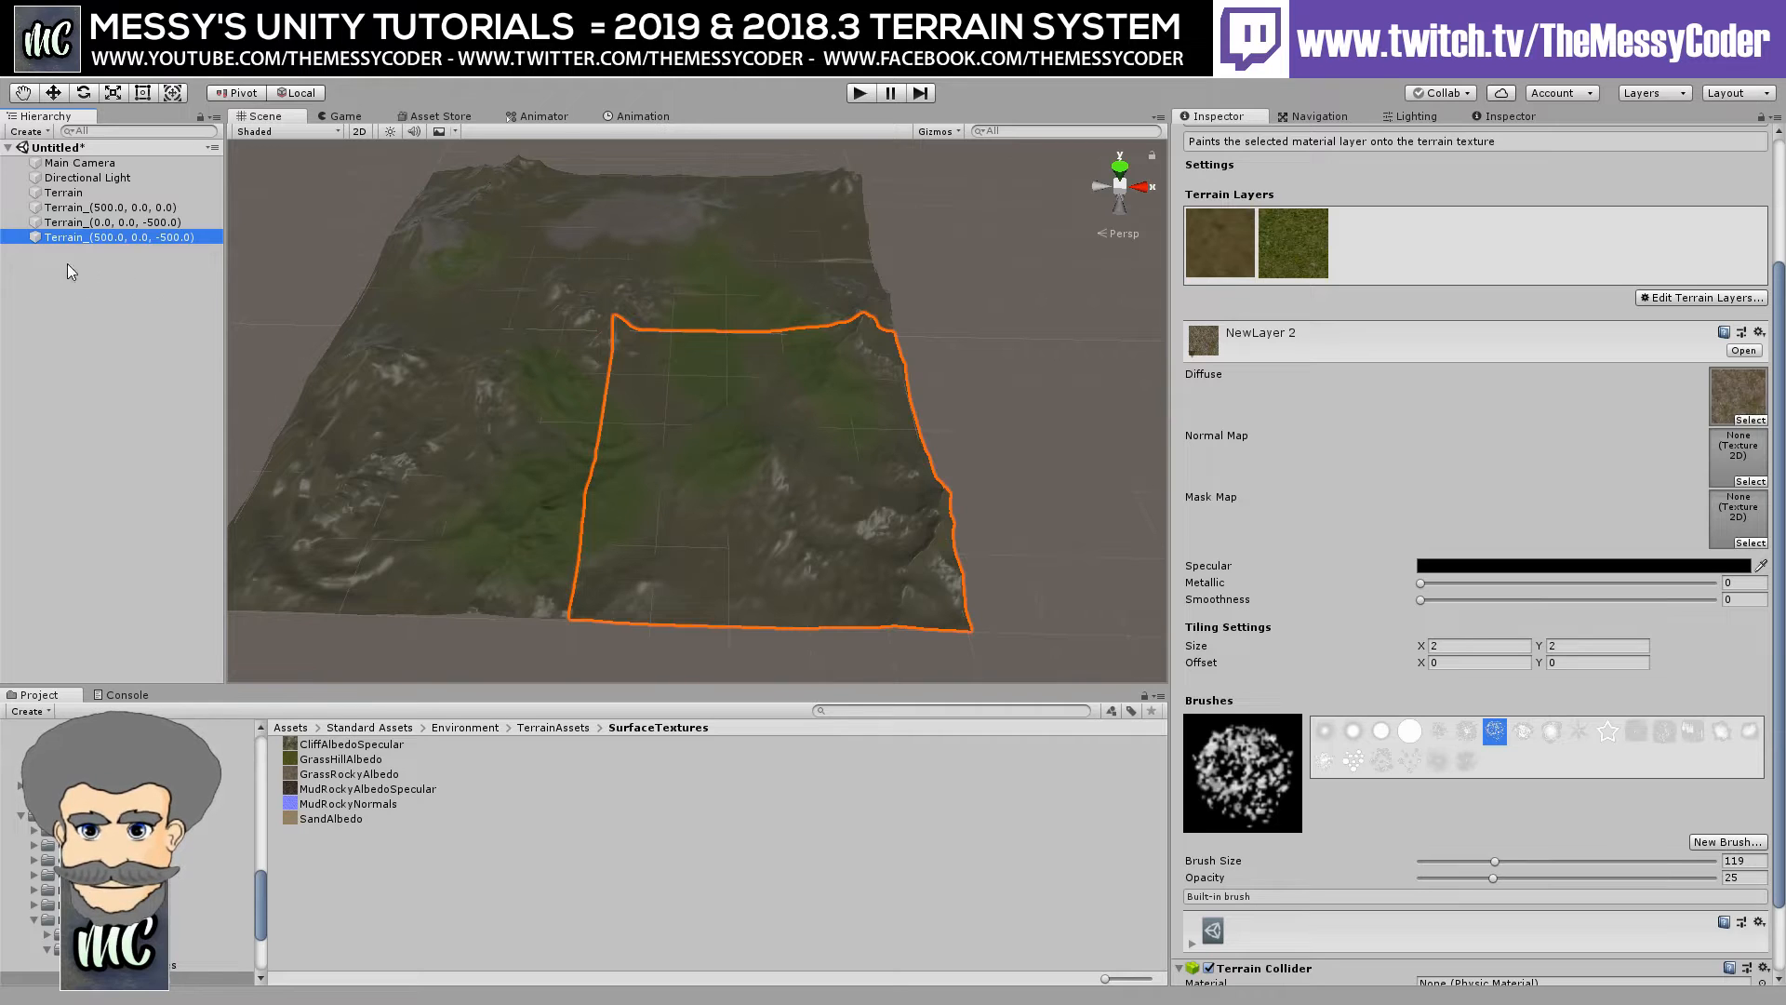
{"action": "left_click", "coordinate": [78, 210]}
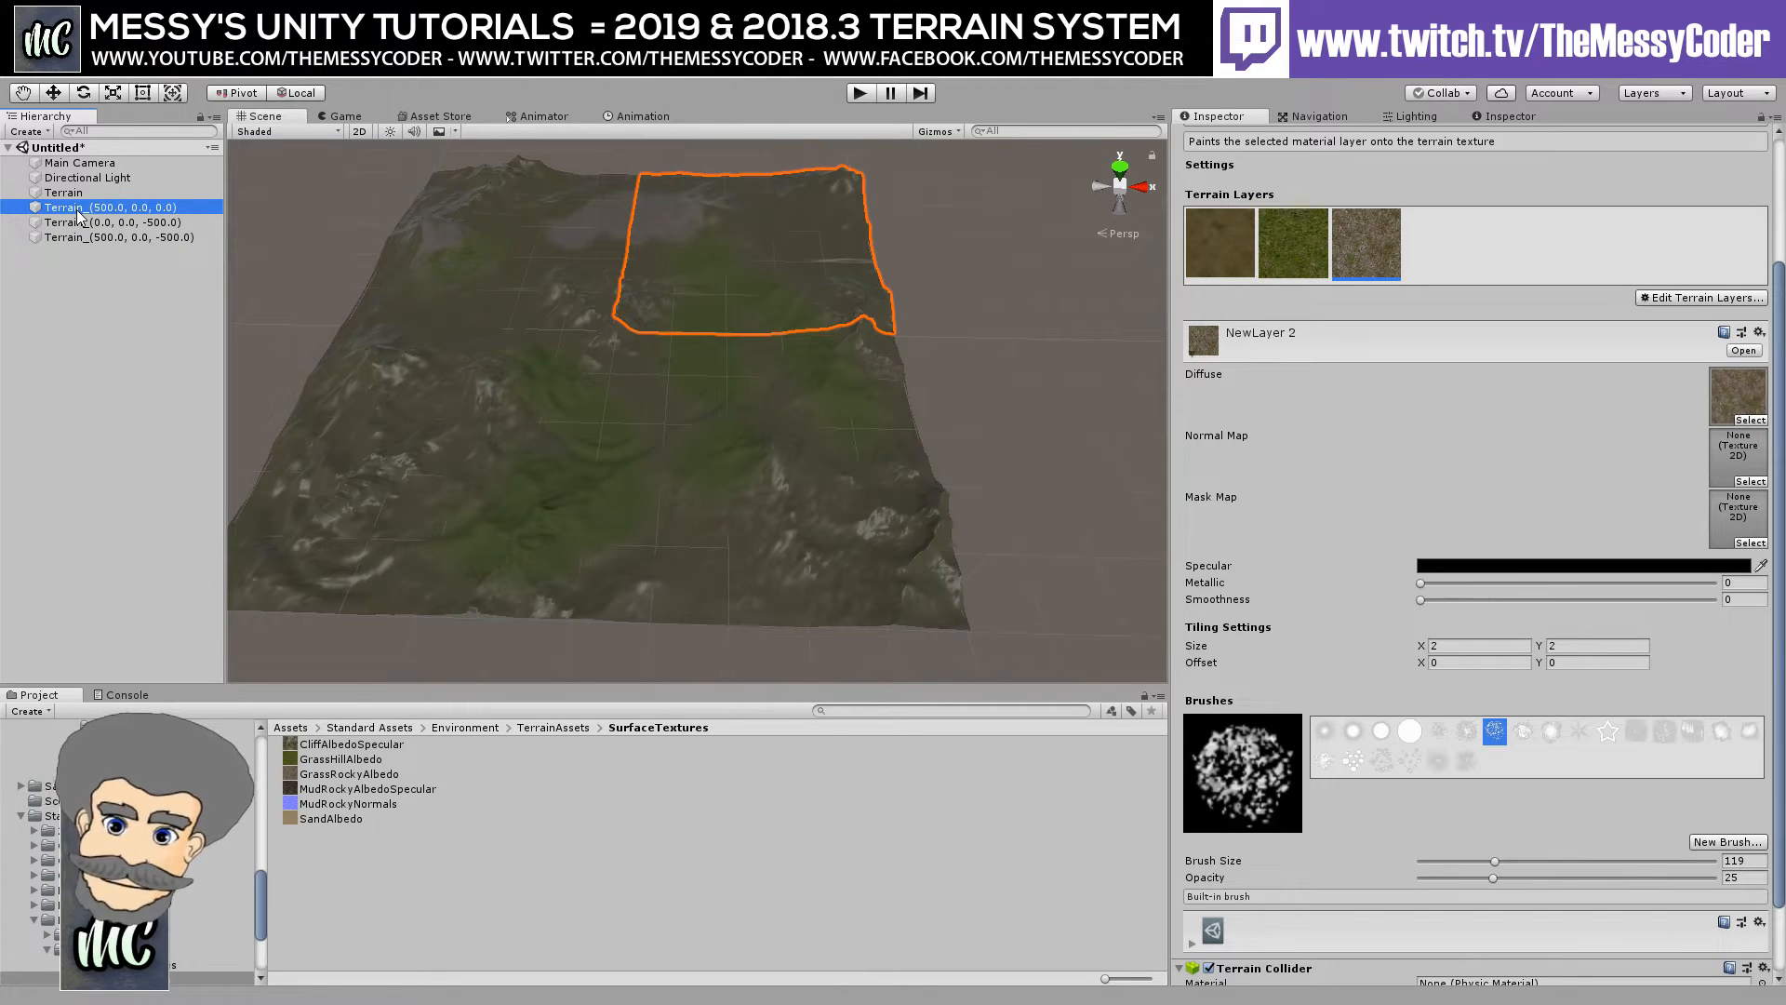
{"action": "left_click", "coordinate": [78, 194]}
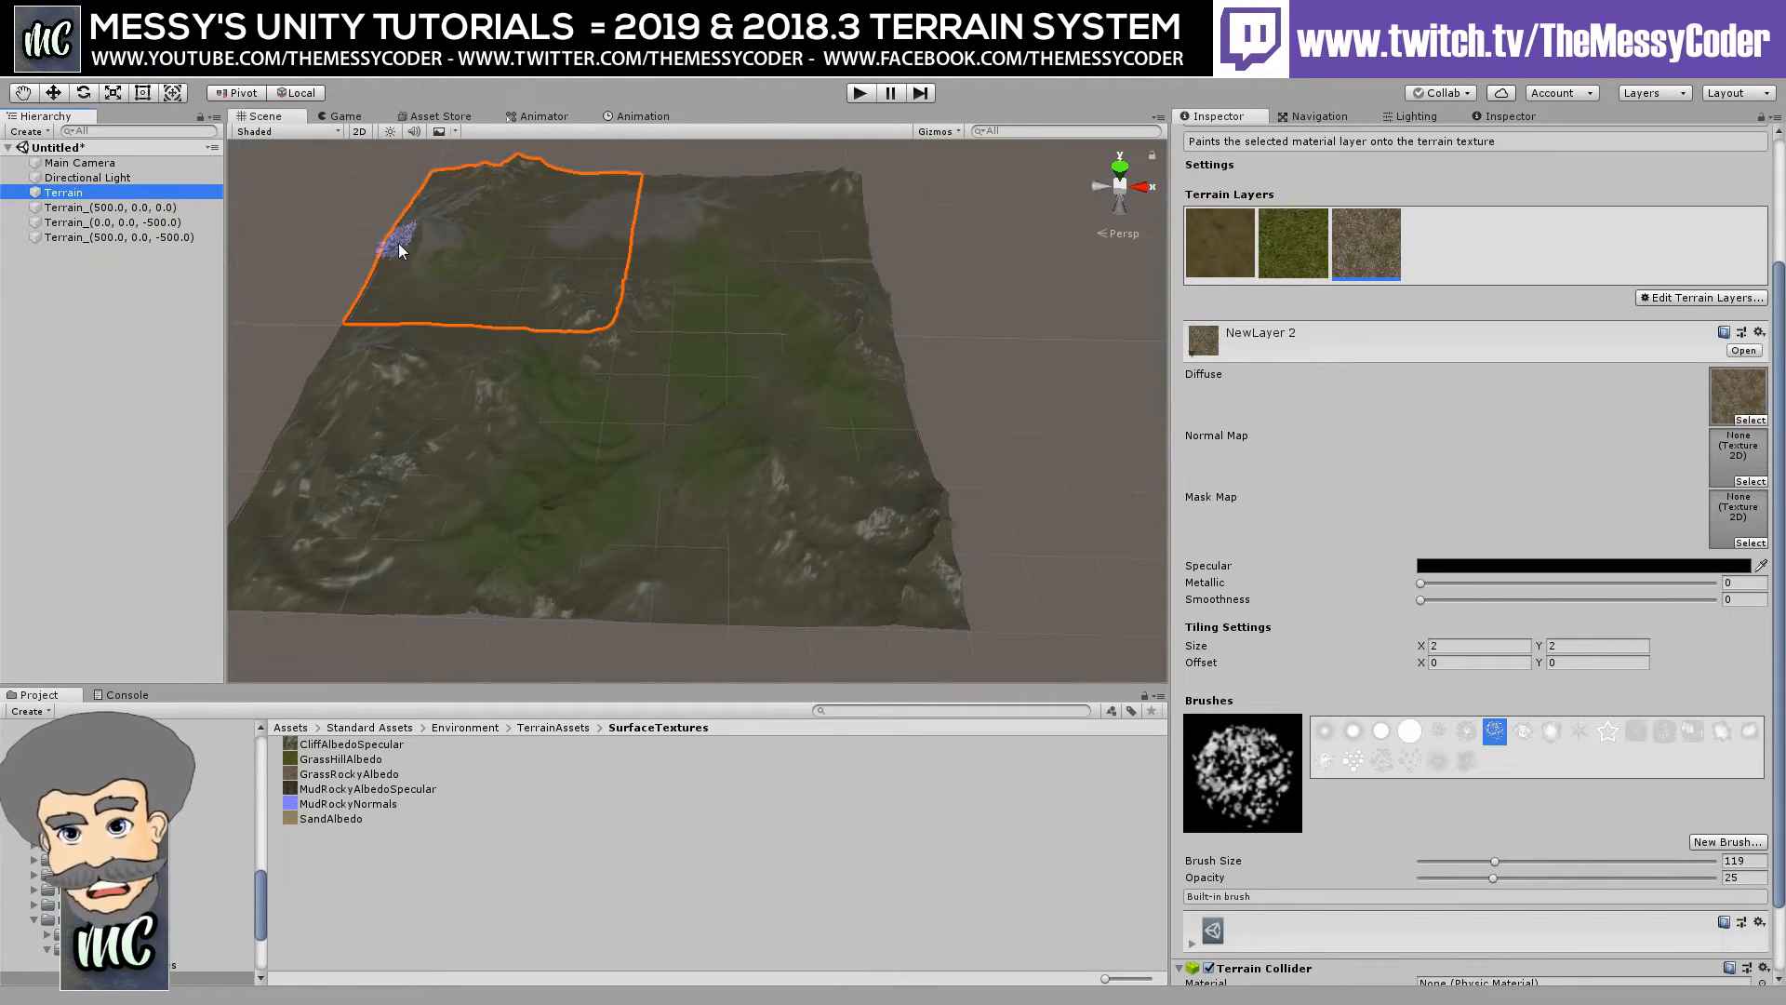
{"action": "middle_click_drag", "start_coordinate": [396, 242], "coordinate": [907, 534]}
{"action": "scroll", "coordinate": [526, 399], "scroll_direction": "up", "scroll_amount": 10}
{"action": "scroll", "coordinate": [717, 410], "scroll_direction": "up", "scroll_amount": 6}
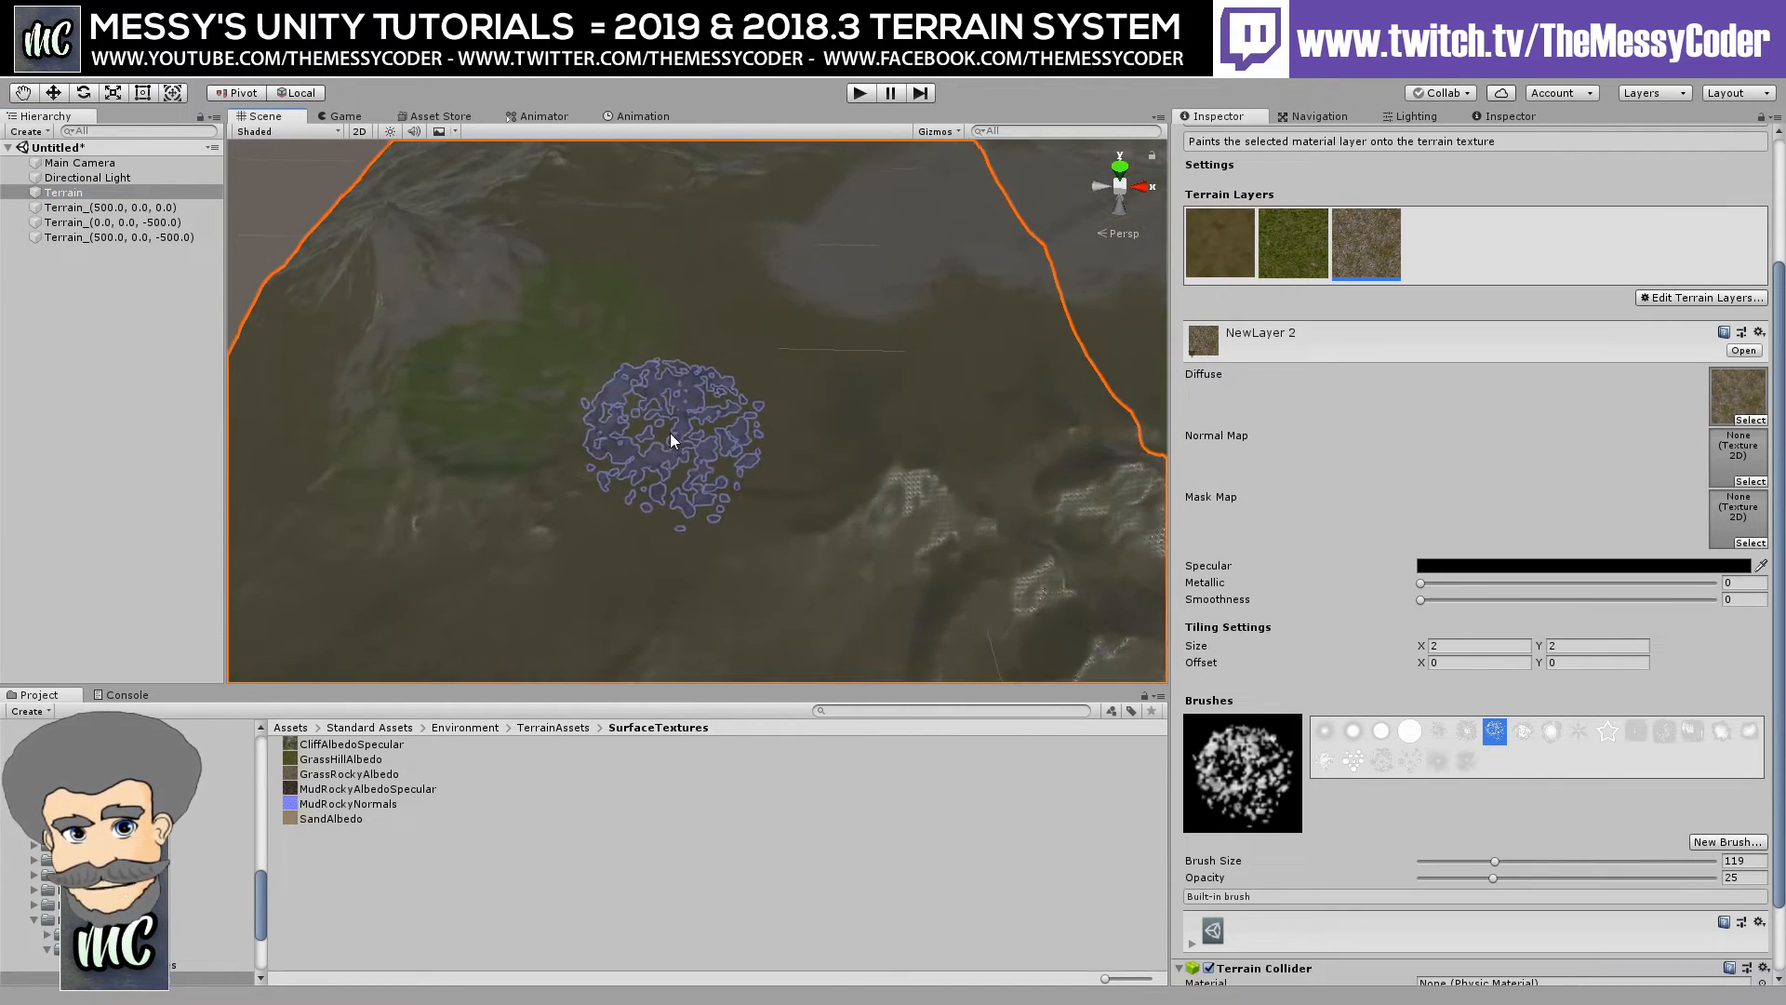
{"action": "left_click_drag", "start_coordinate": [530, 407], "coordinate": [583, 371], "text": "alt"}
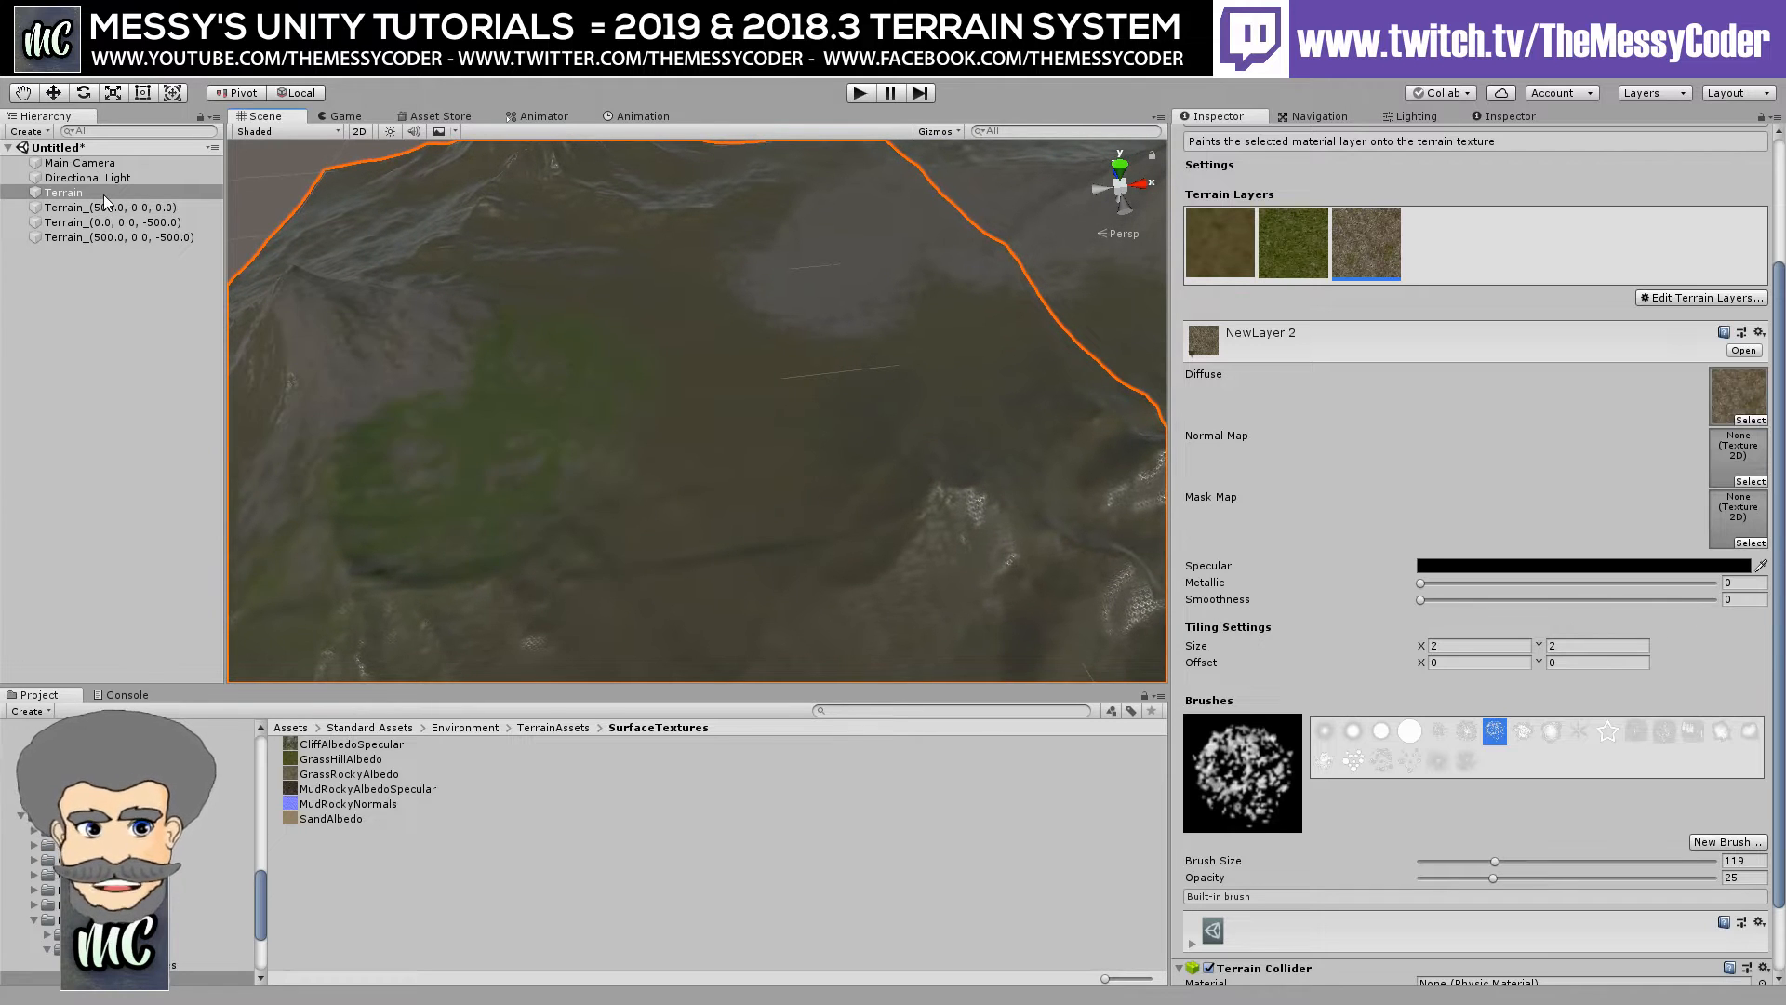
Frame the Terrain tile and examine its painted grass patch beside the mountain up close.
{"action": "scroll", "coordinate": [1321, 601], "scroll_direction": "up", "scroll_amount": 4}
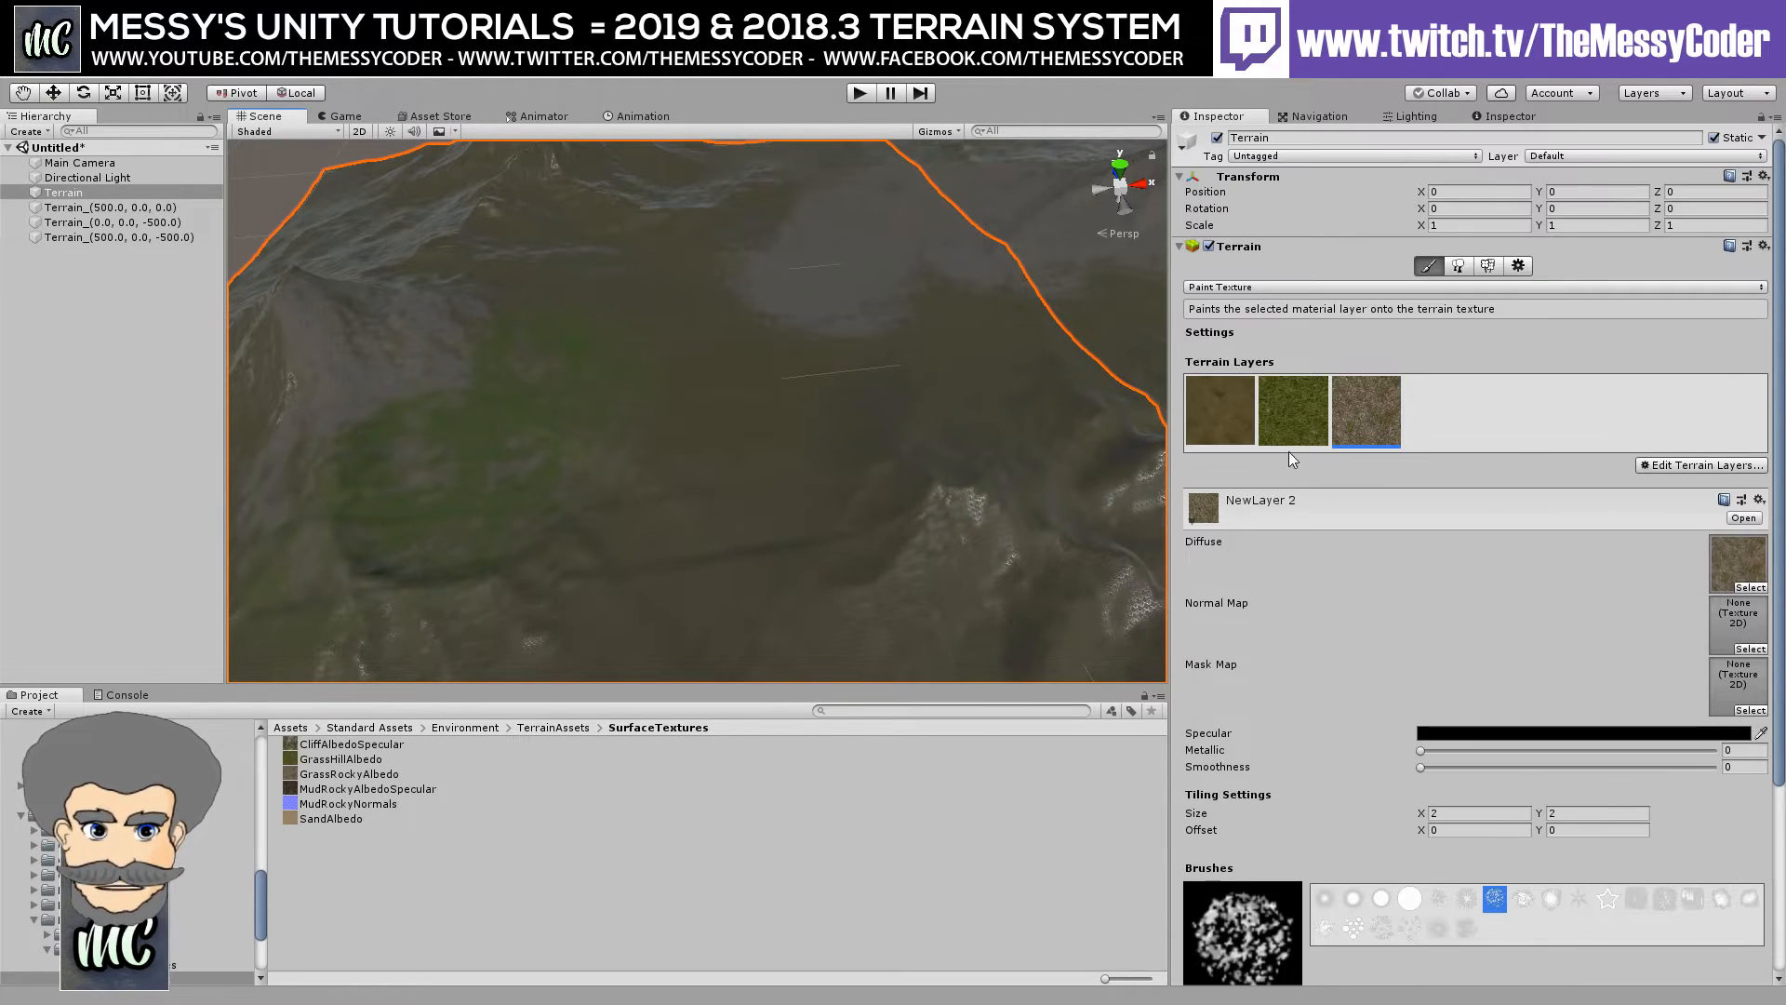
{"action": "left_click_drag", "start_coordinate": [494, 418], "coordinate": [121, 237], "text": "alt"}
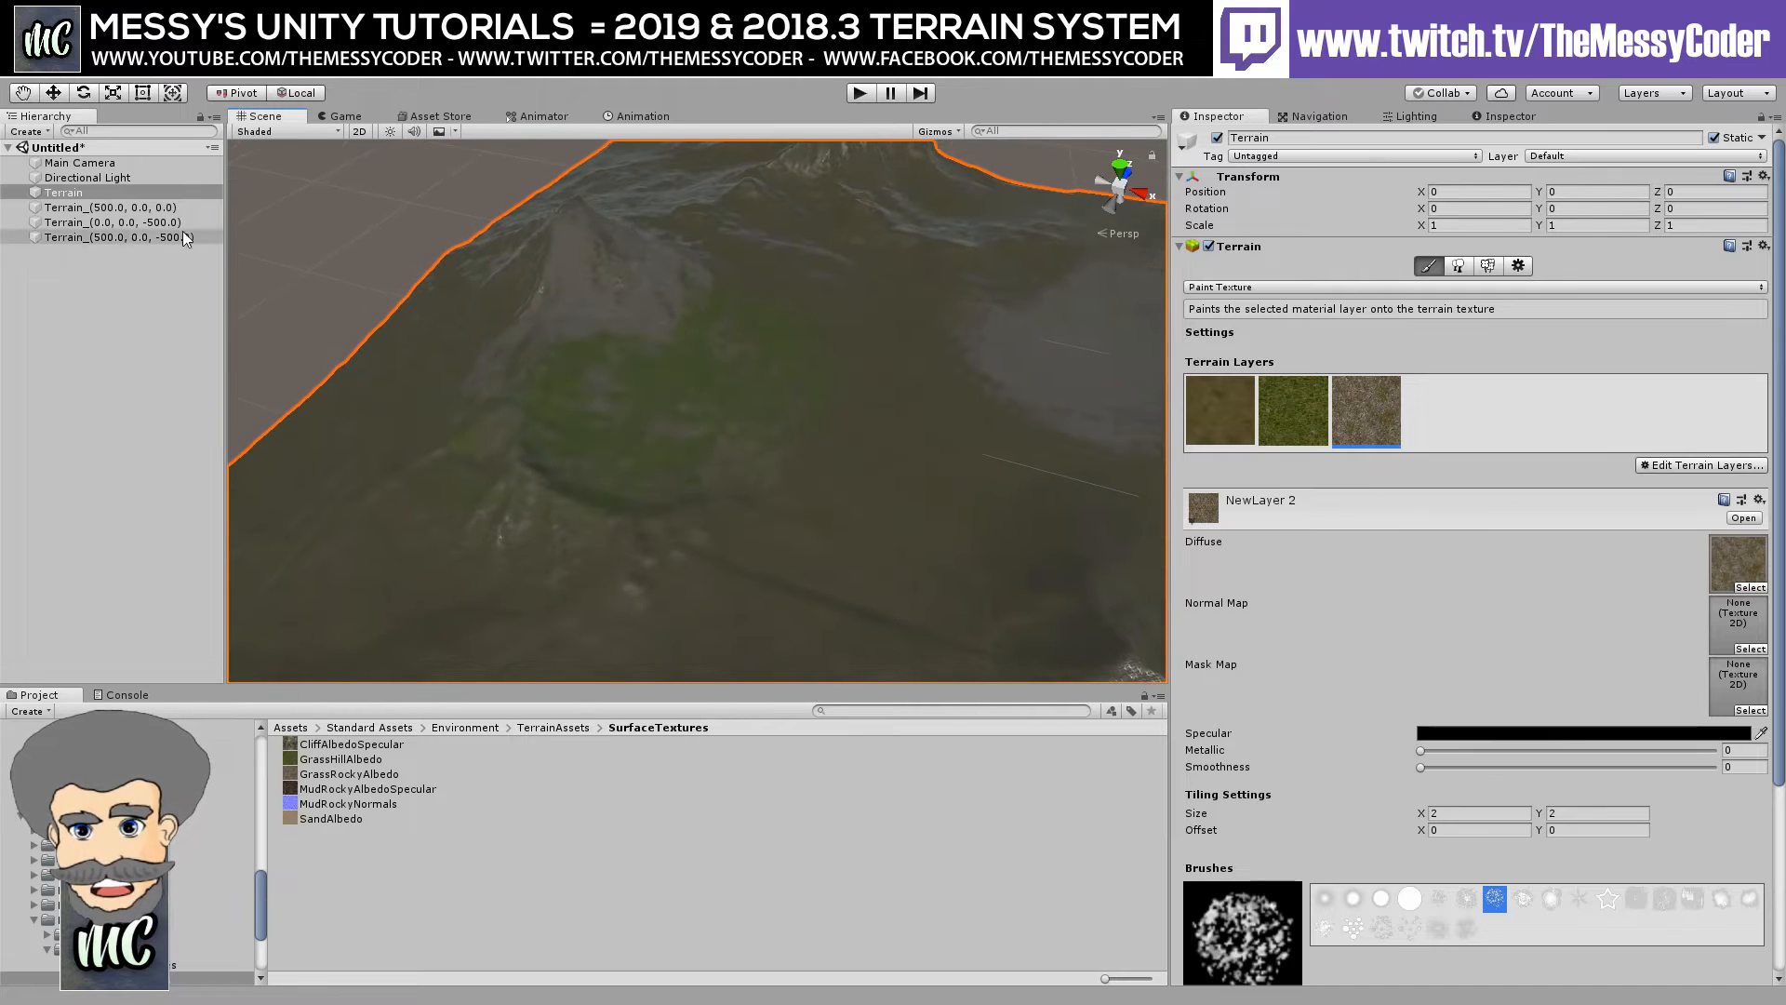
{"action": "left_click", "coordinate": [74, 195]}
{"action": "key", "text": "f"}
{"action": "scroll", "coordinate": [511, 466], "scroll_direction": "up", "scroll_amount": 6}
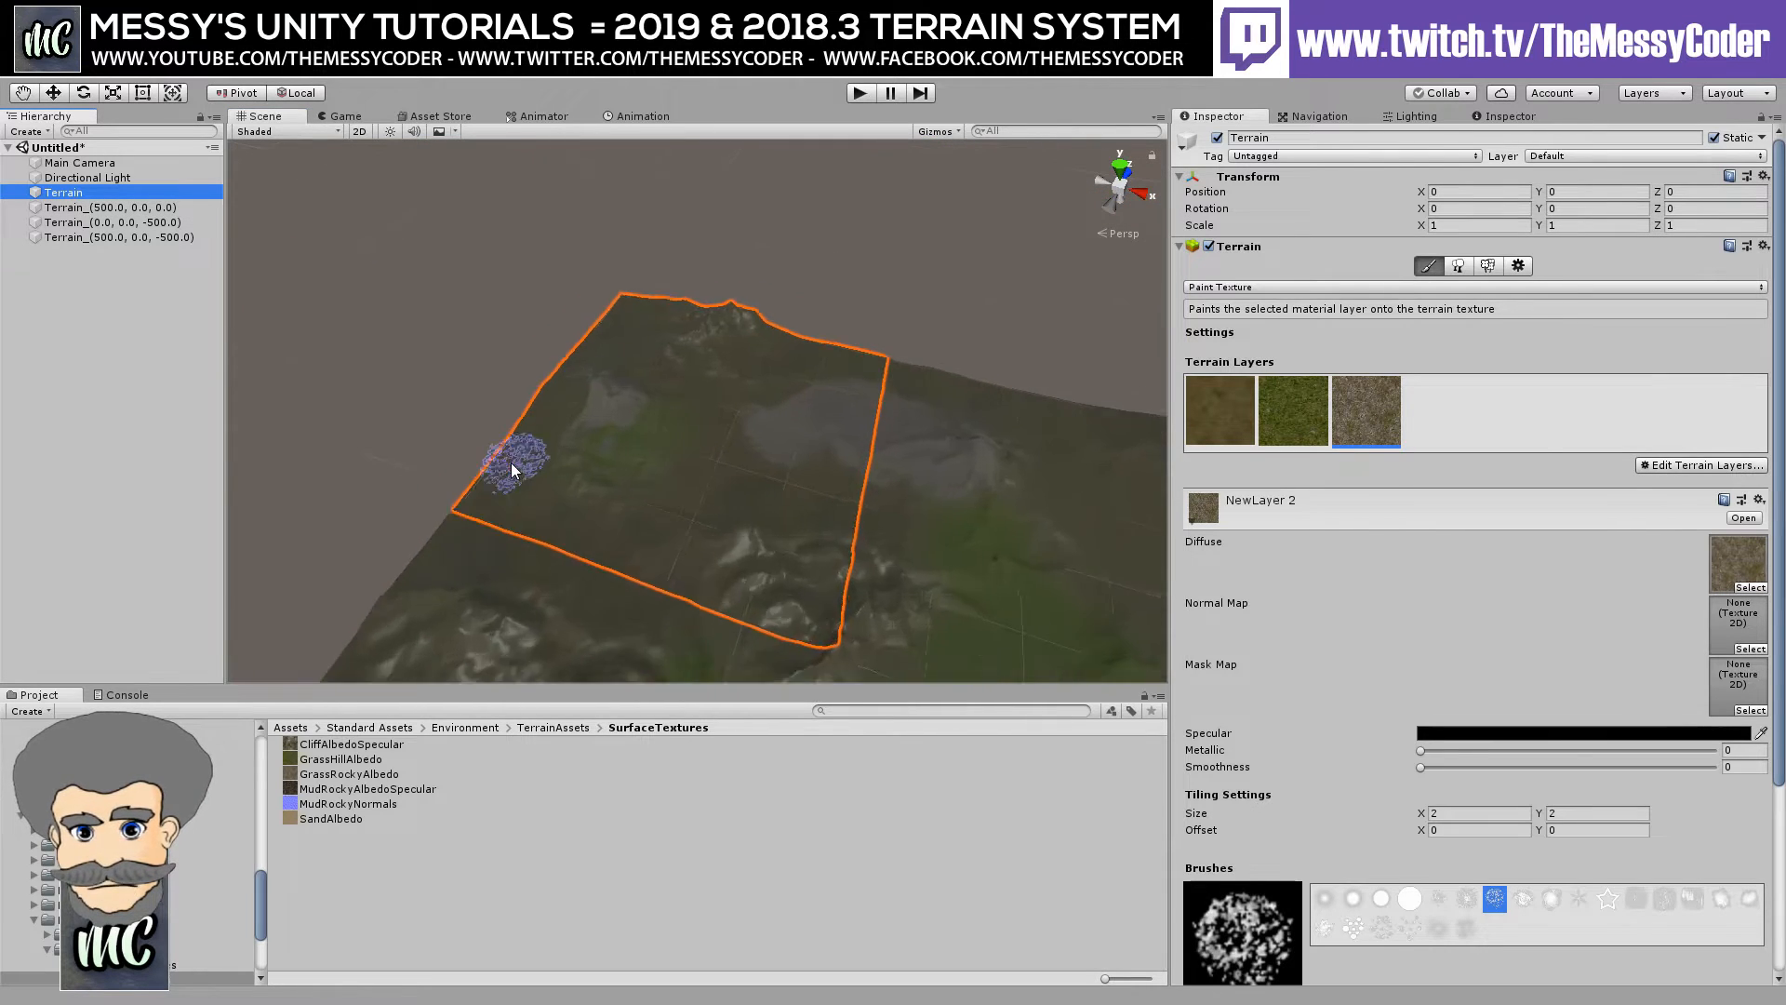
{"action": "scroll", "coordinate": [636, 362], "scroll_direction": "up", "scroll_amount": 8}
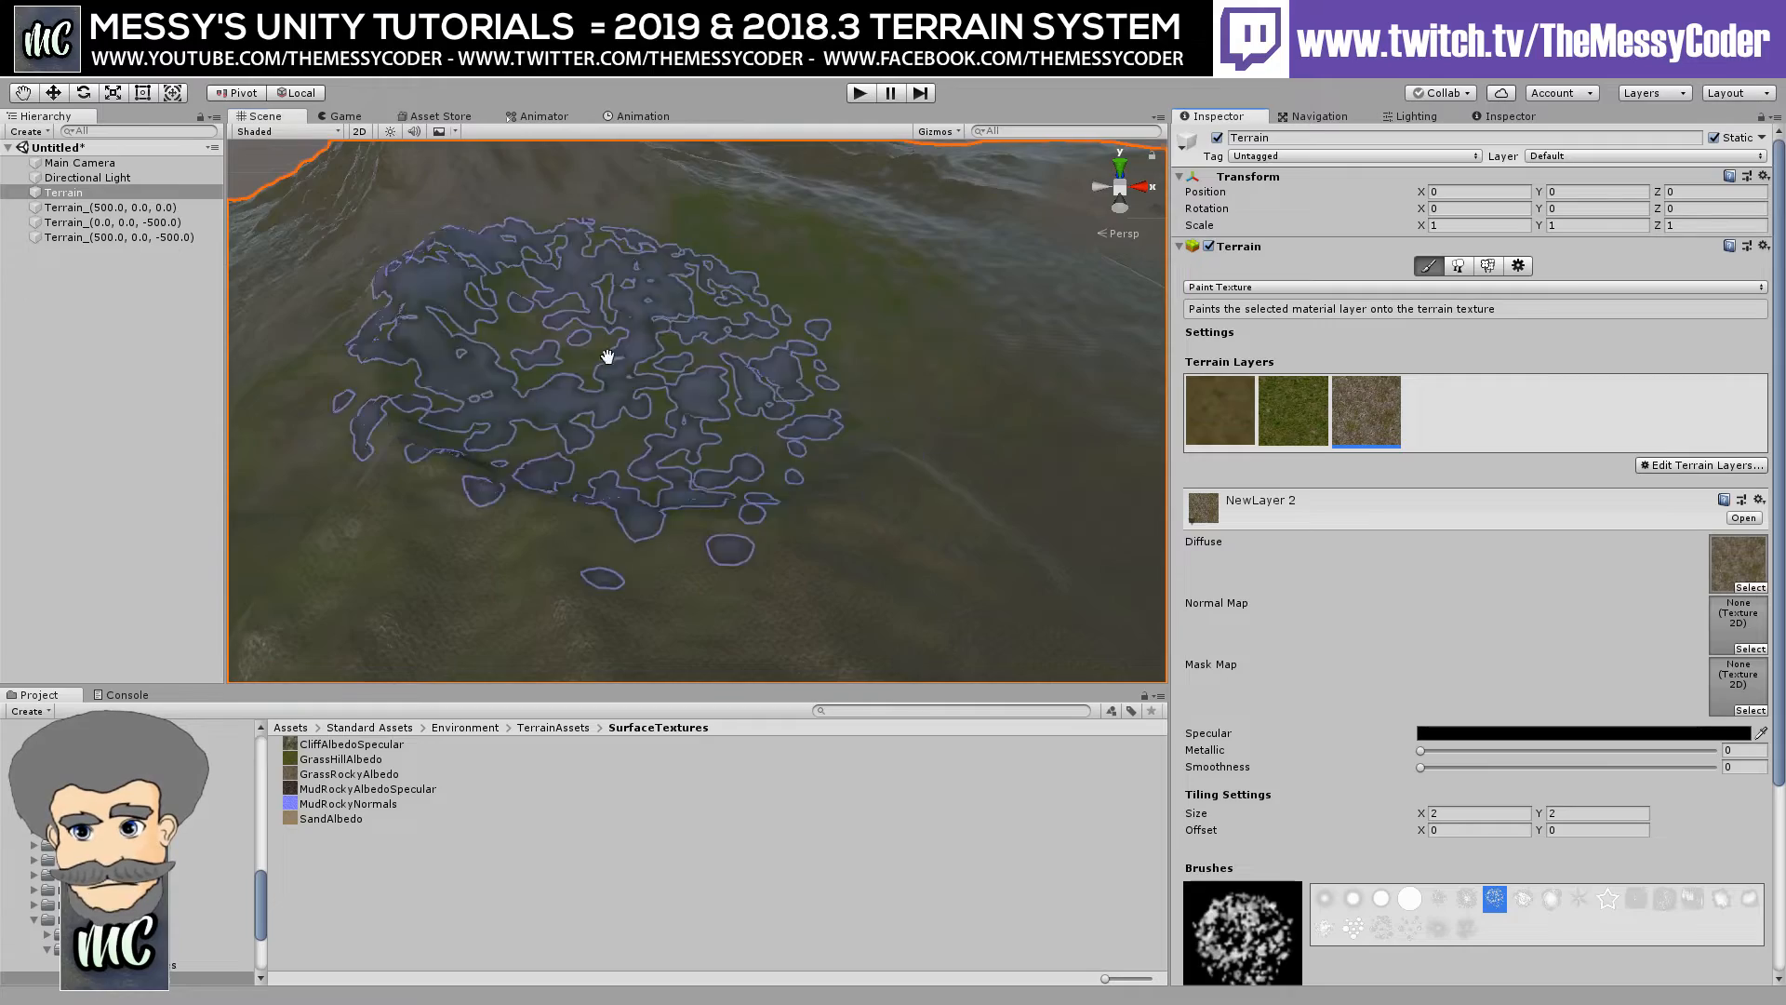
{"action": "mouse_move", "coordinate": [607, 355]}
{"action": "middle_mouse_down"}
{"action": "mouse_move", "coordinate": [945, 327]}
{"action": "mouse_move", "coordinate": [711, 343]}
{"action": "middle_mouse_up"}
{"action": "scroll", "coordinate": [711, 342], "scroll_direction": "up", "scroll_amount": 2}
{"action": "scroll", "coordinate": [711, 342], "scroll_direction": "down", "scroll_amount": 8}
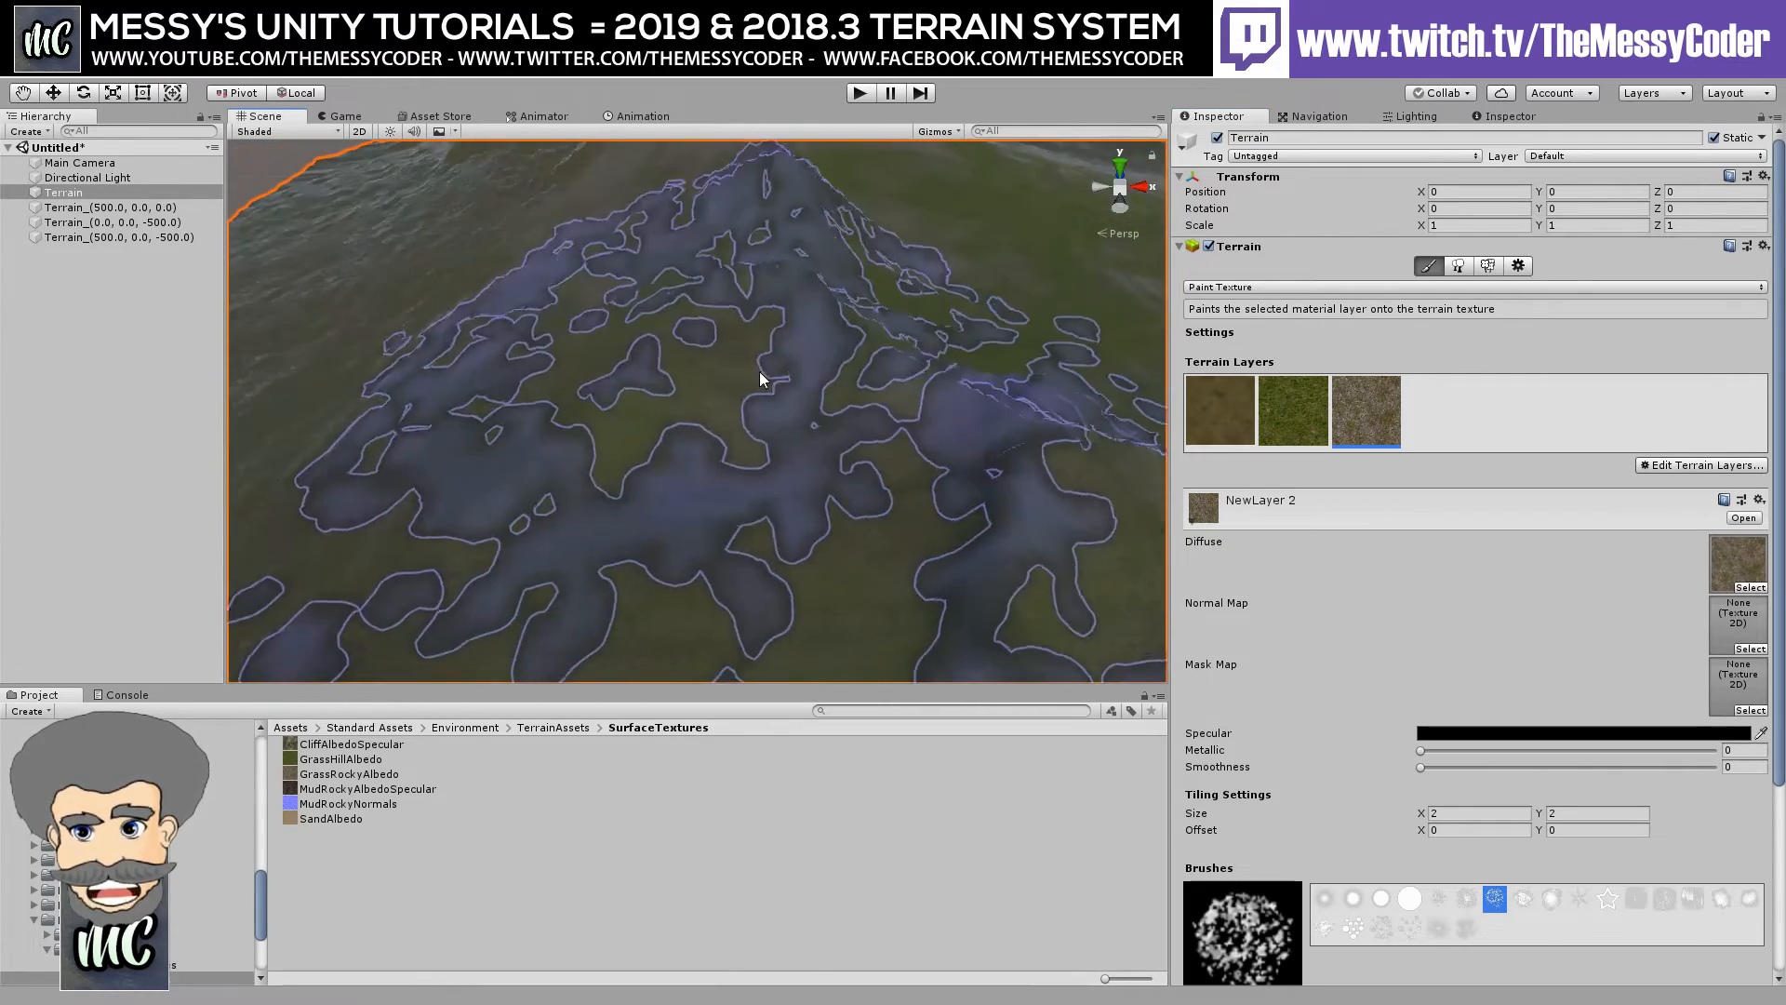
{"action": "middle_click_drag", "start_coordinate": [765, 359], "coordinate": [584, 382]}
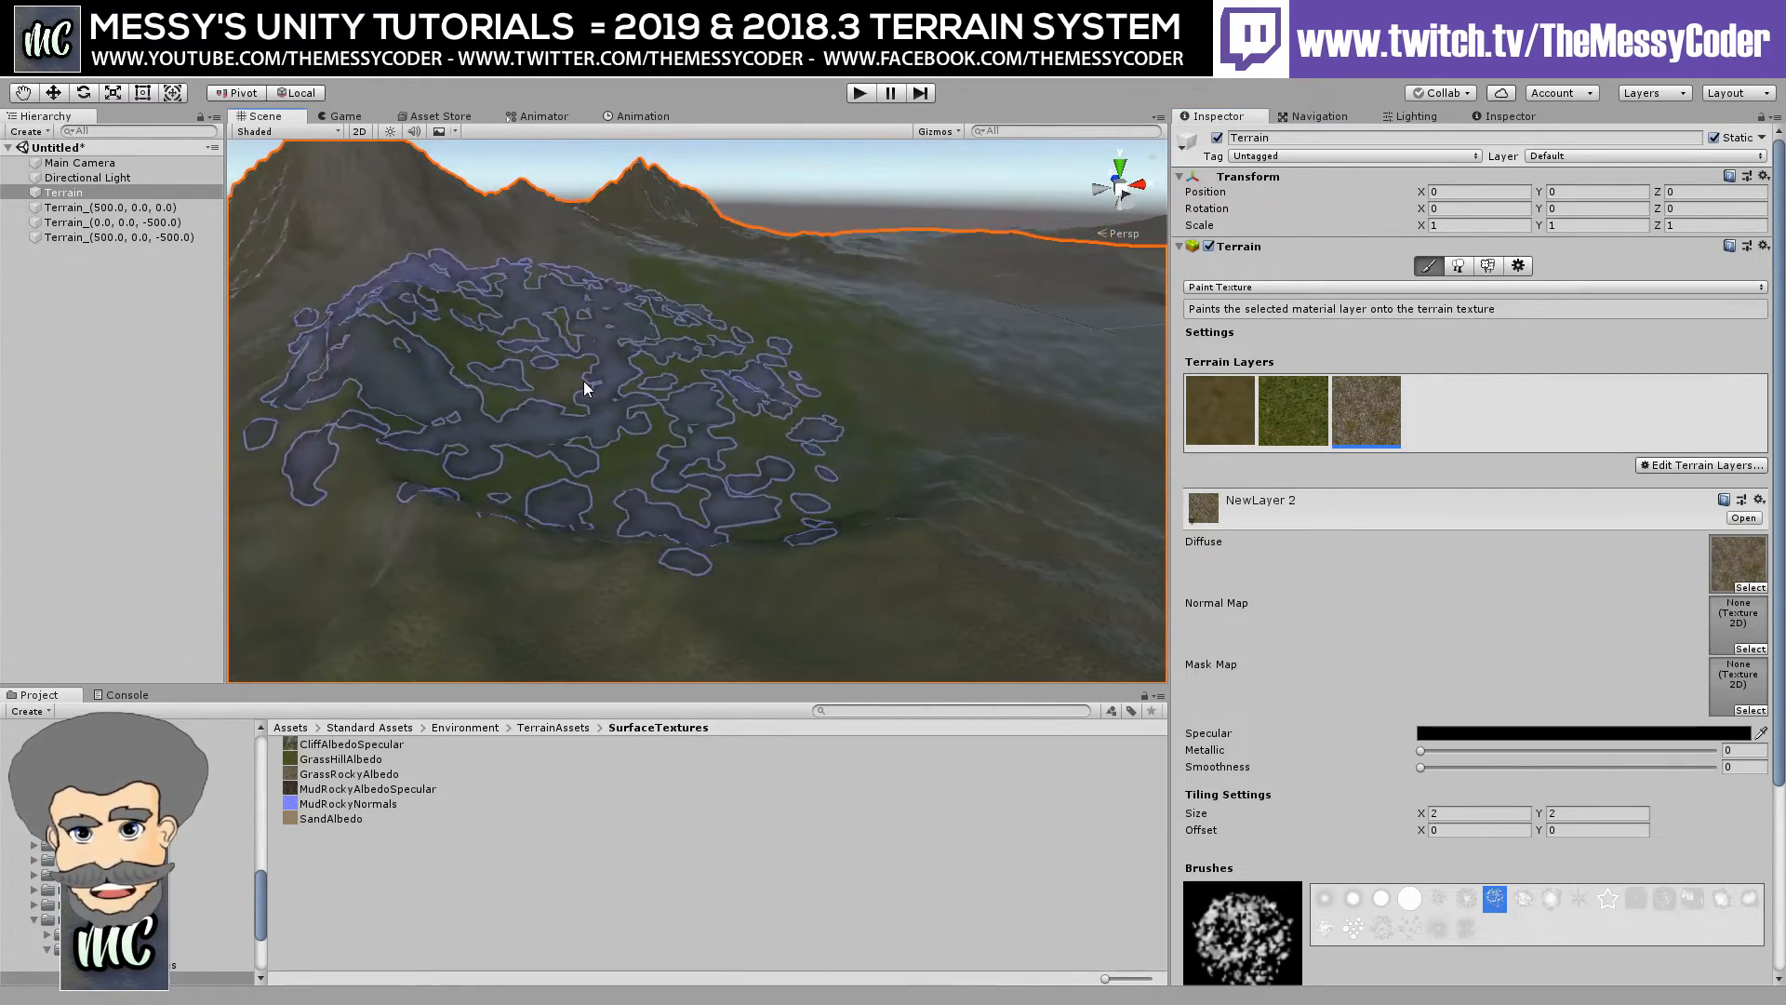
Examine the slopes and ridges beyond the grass patch on the Terrain tile for uneven areas.
{"action": "mouse_move", "coordinate": [721, 339]}
{"action": "right_mouse_down"}
{"action": "mouse_move", "coordinate": [849, 347]}
{"action": "mouse_move", "coordinate": [972, 326]}
{"action": "right_mouse_up"}
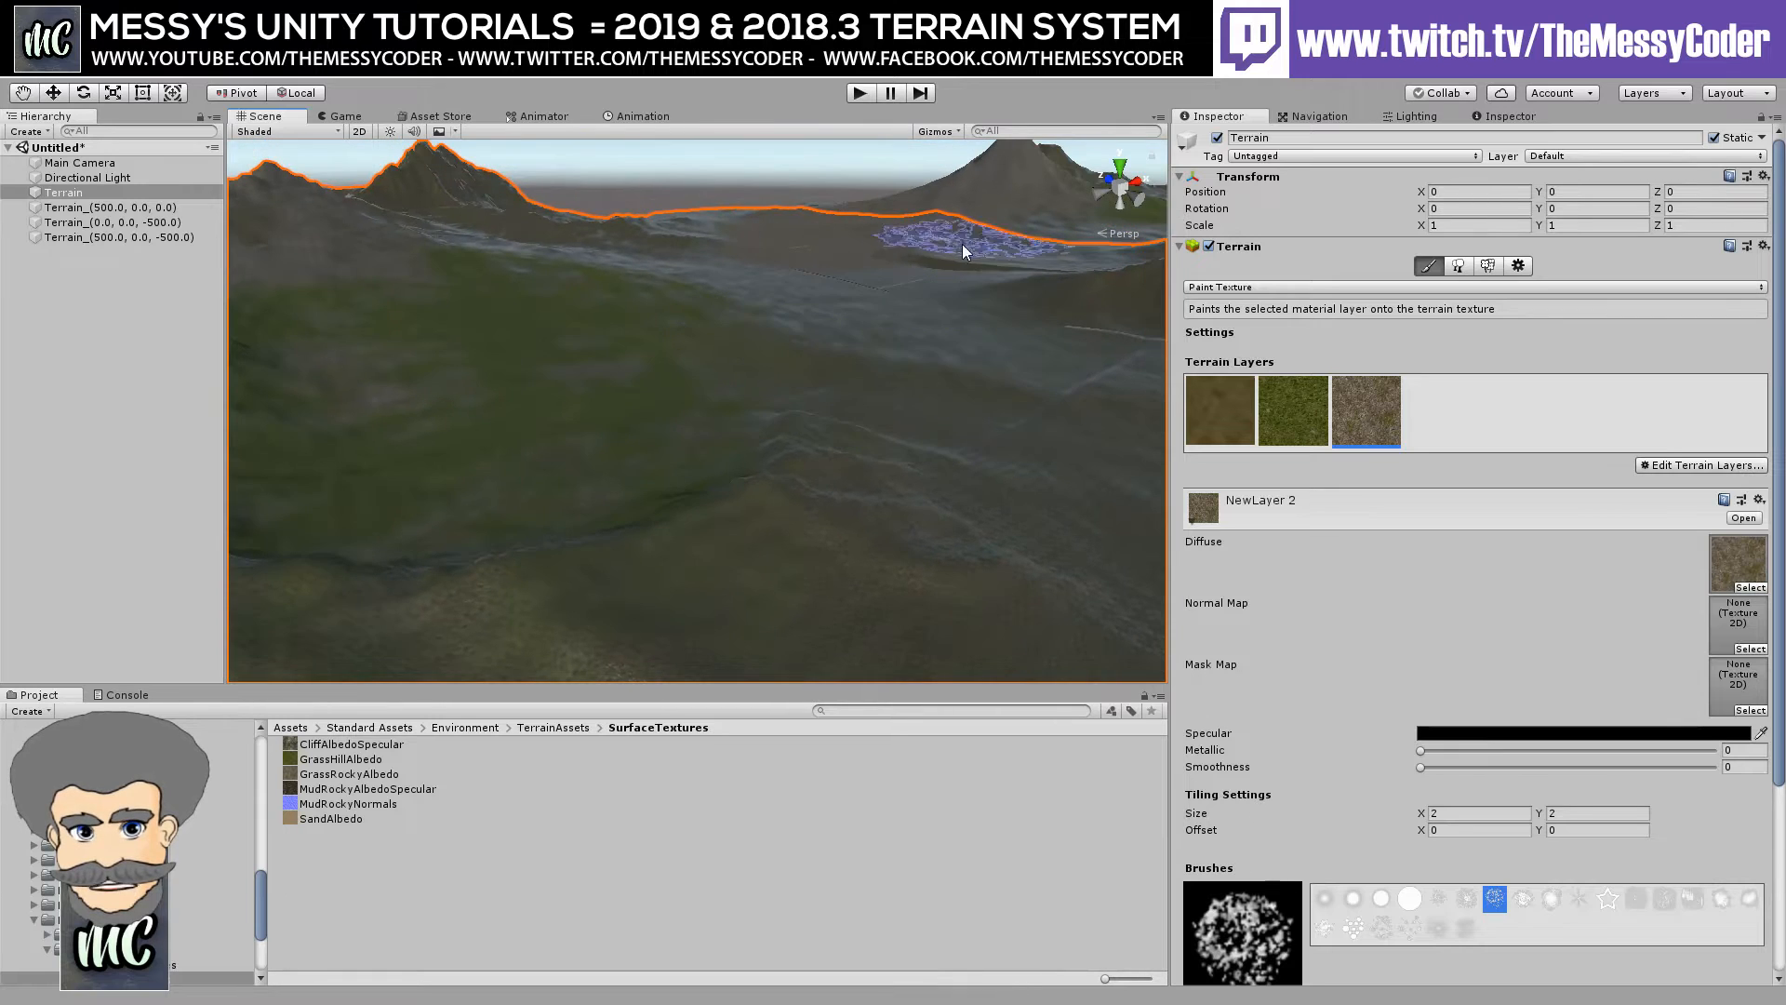
{"action": "middle_click_drag", "start_coordinate": [877, 298], "coordinate": [523, 384]}
{"action": "middle_click_drag", "start_coordinate": [712, 361], "coordinate": [951, 291]}
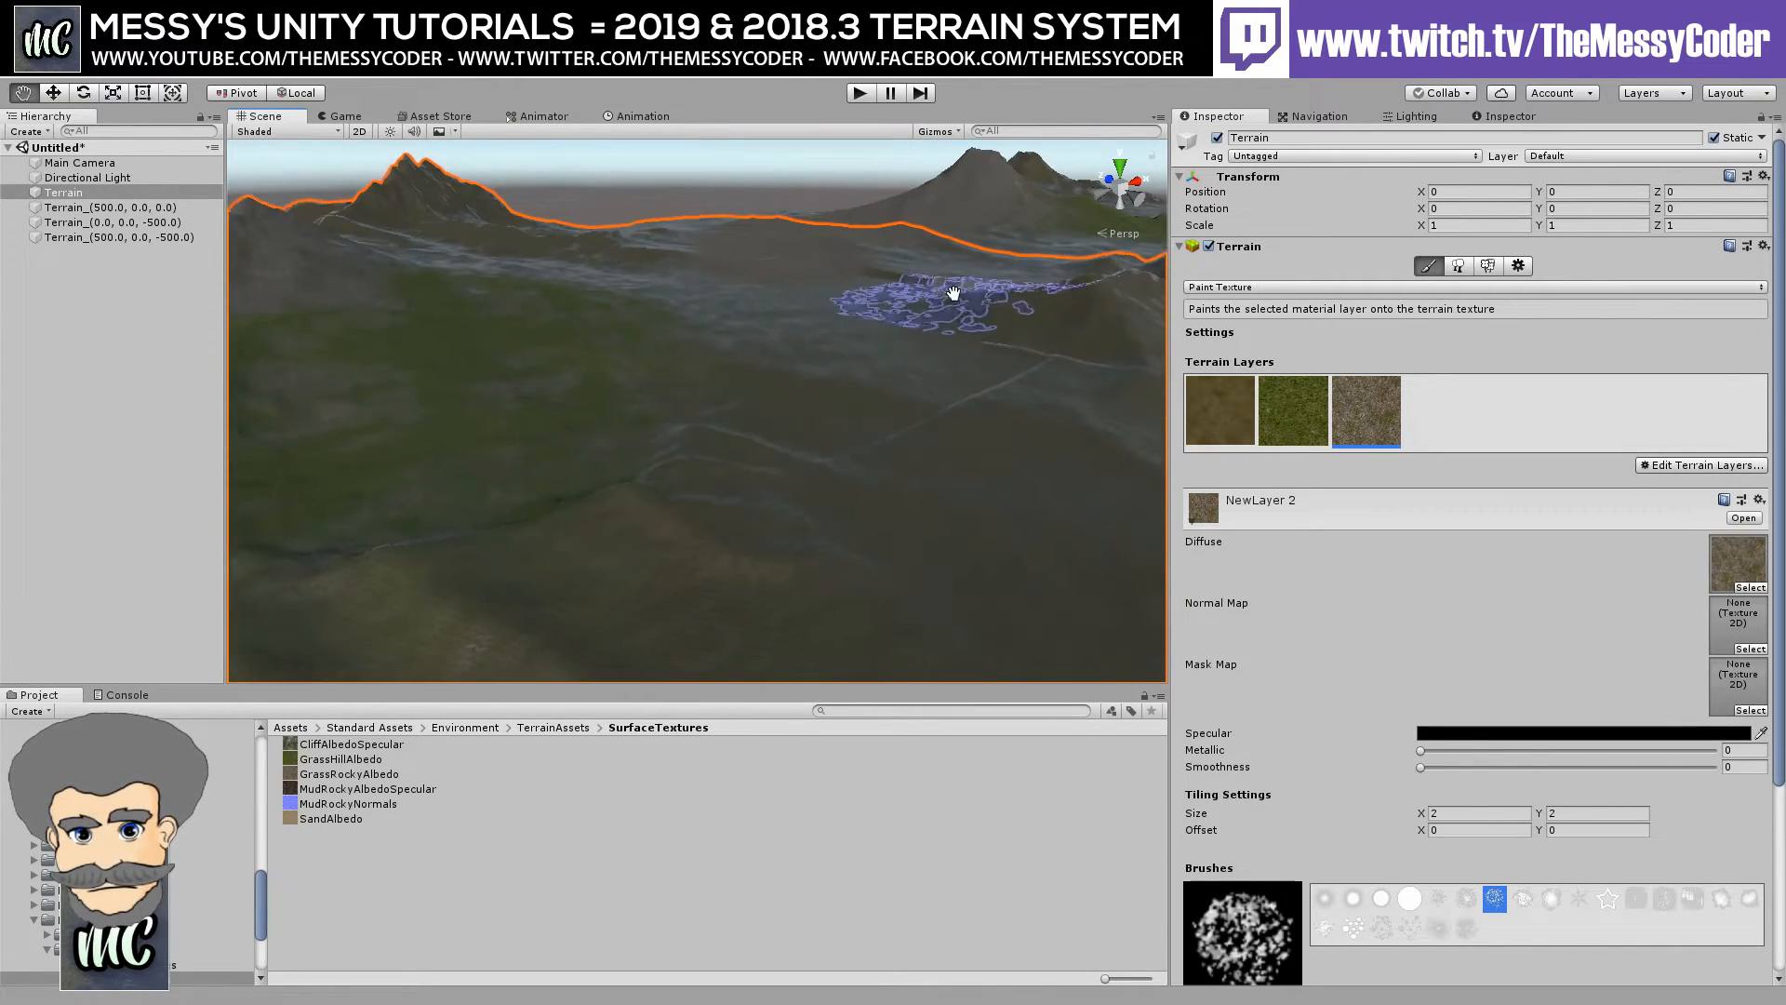
{"action": "mouse_move", "coordinate": [785, 338]}
{"action": "middle_mouse_down"}
{"action": "mouse_move", "coordinate": [532, 338]}
{"action": "mouse_move", "coordinate": [474, 386]}
{"action": "middle_mouse_up"}
{"action": "scroll", "coordinate": [638, 374], "scroll_direction": "up", "scroll_amount": 5}
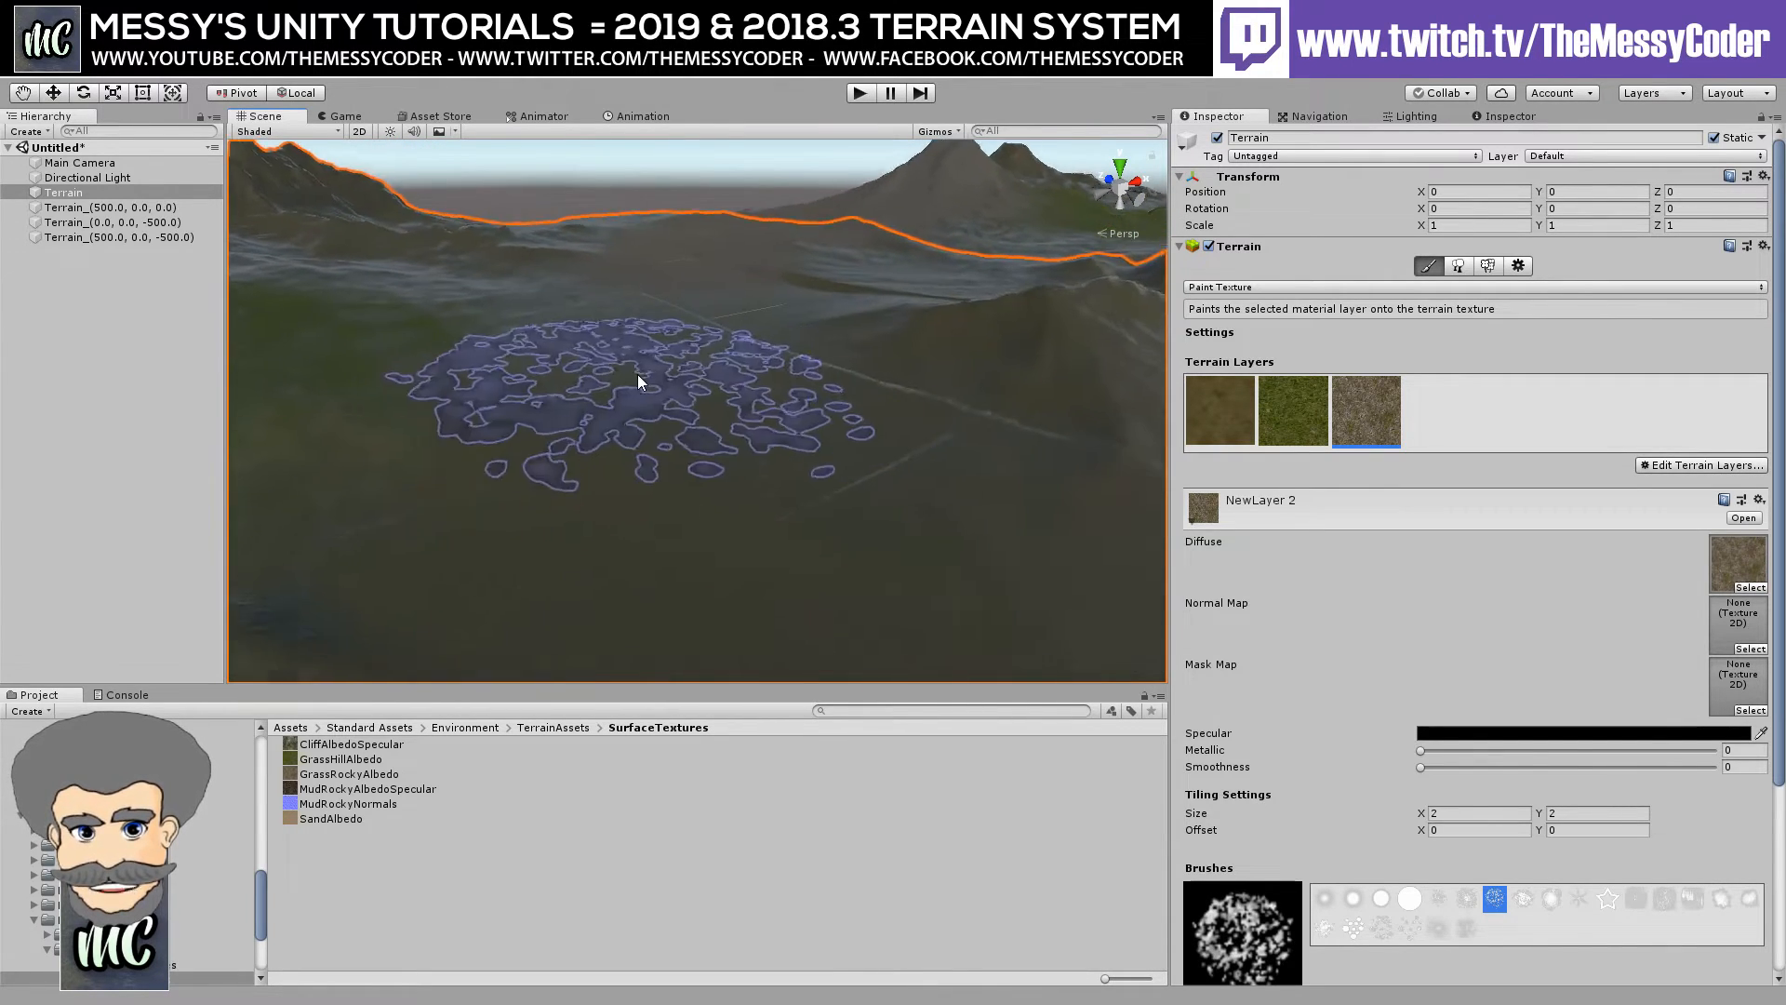
{"action": "right_click_drag", "start_coordinate": [623, 341], "coordinate": [731, 367]}
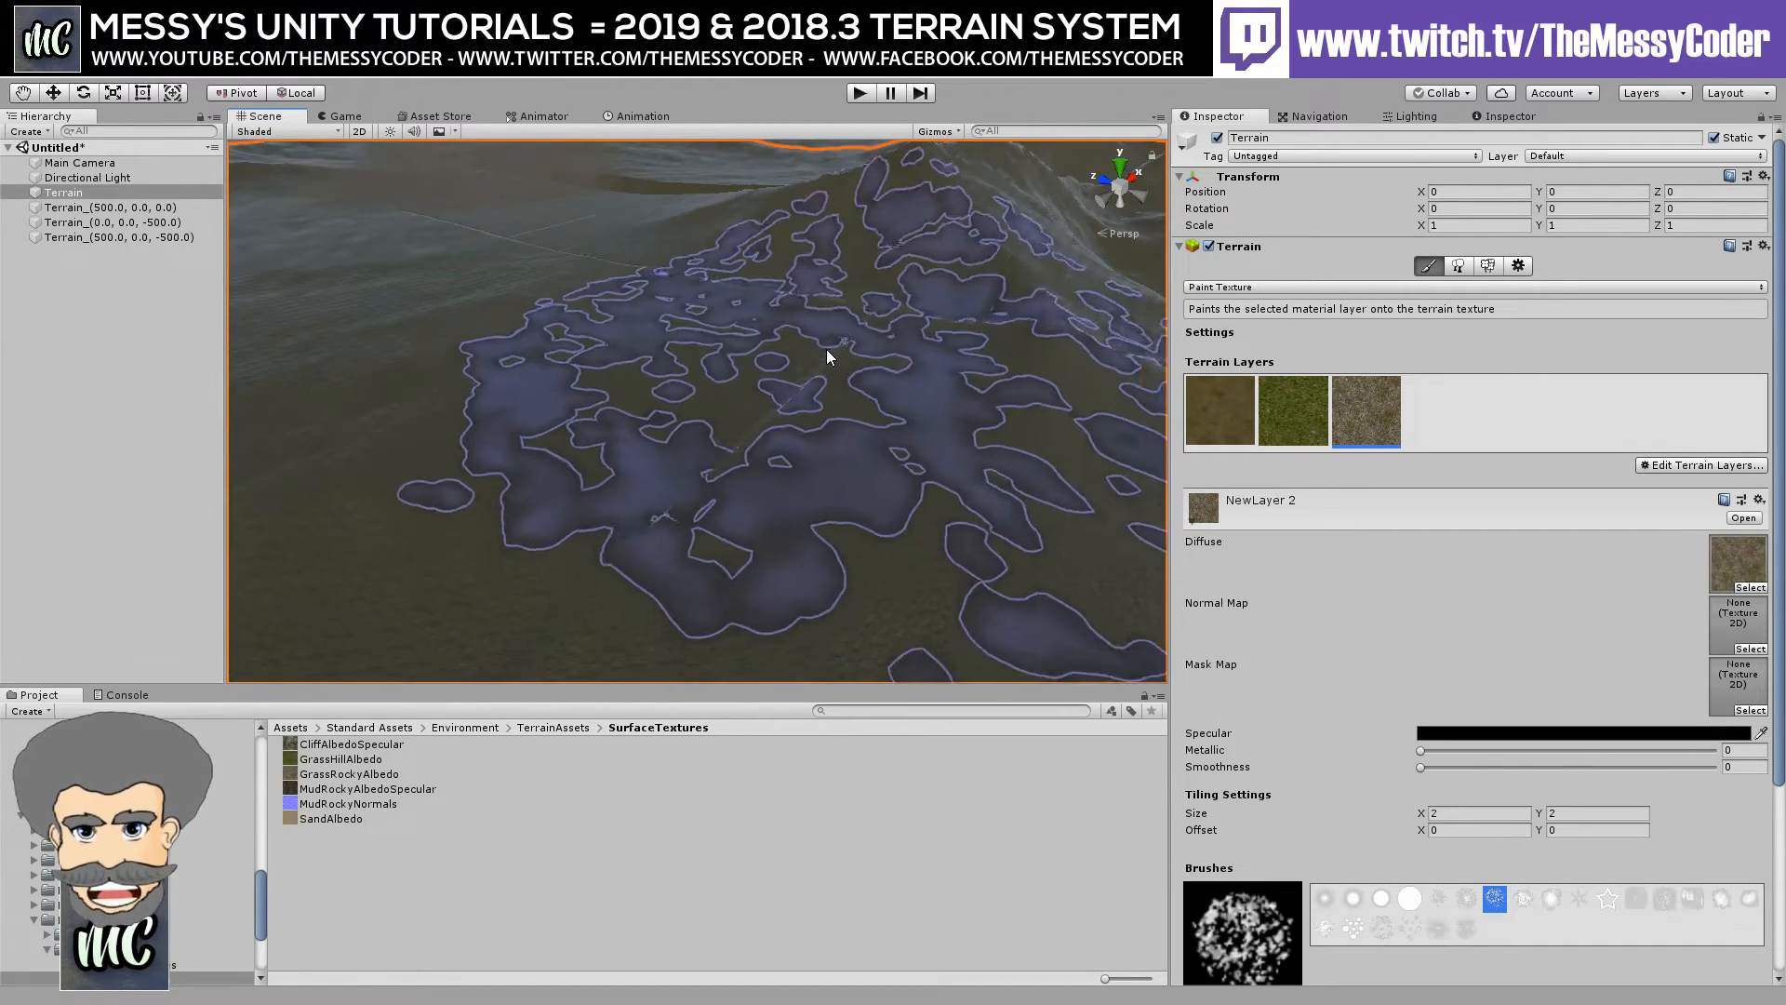
{"action": "scroll", "coordinate": [707, 428], "scroll_direction": "down", "scroll_amount": 2}
{"action": "scroll", "coordinate": [503, 391], "scroll_direction": "down", "scroll_amount": 1}
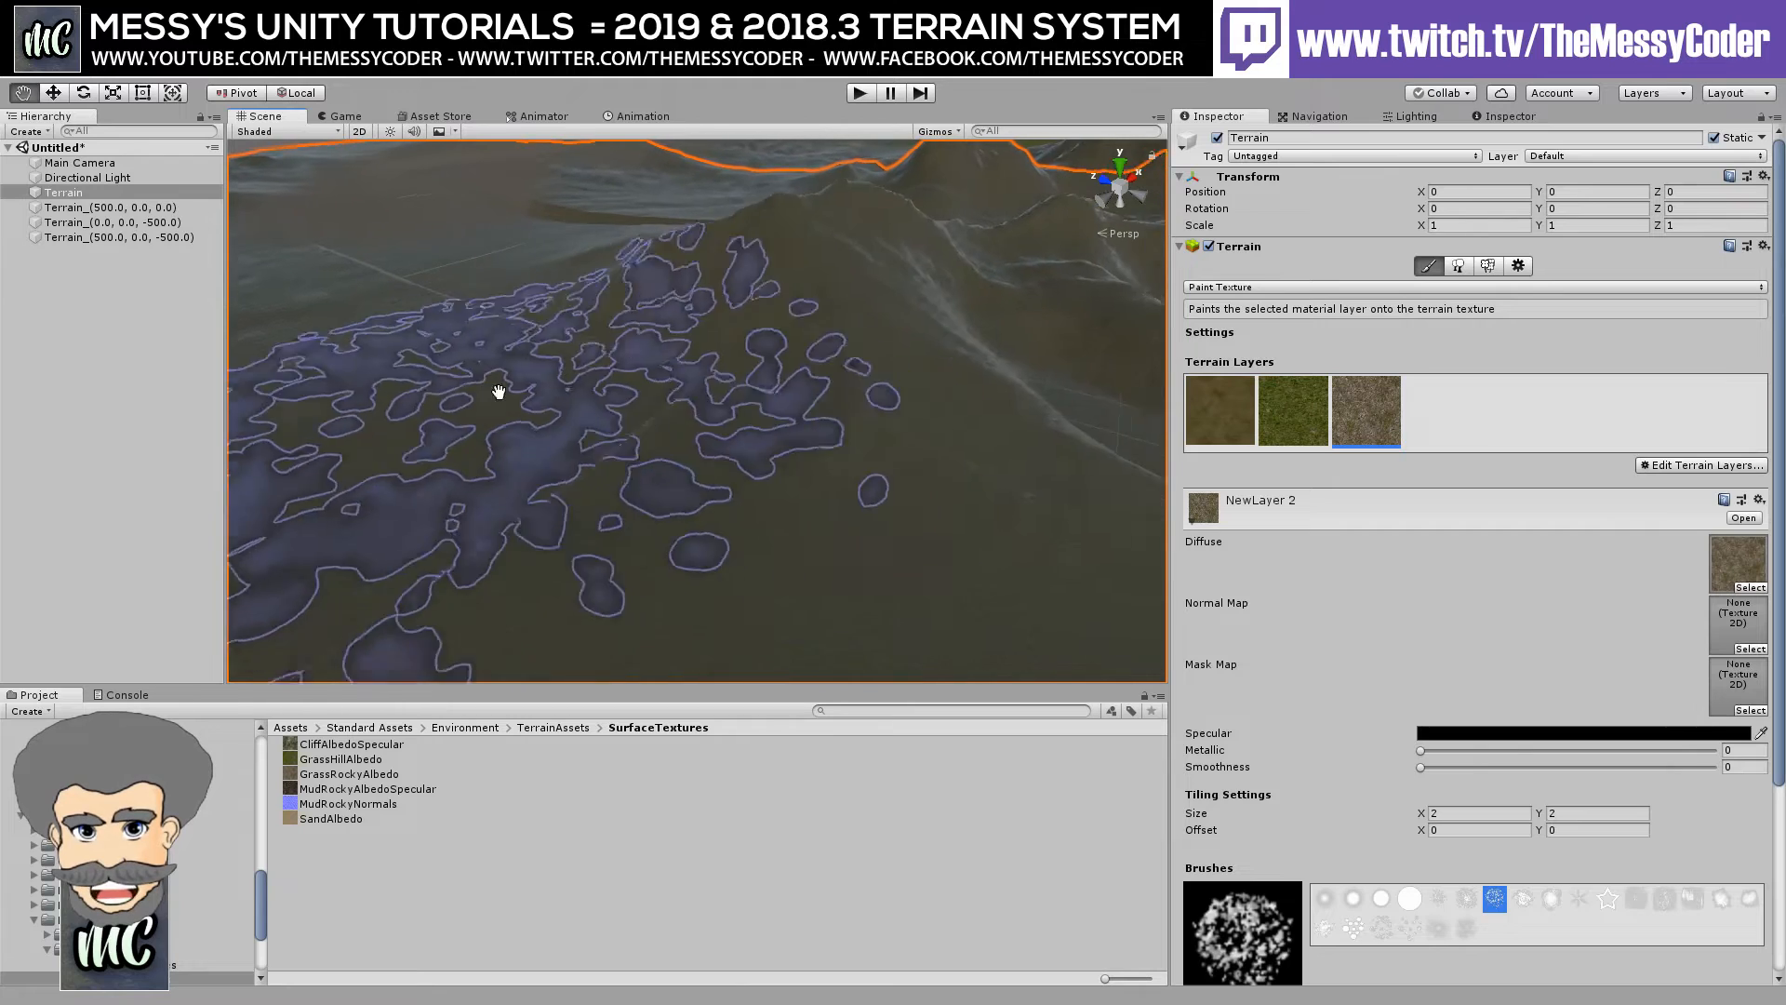
{"action": "scroll", "coordinate": [763, 349], "scroll_direction": "down", "scroll_amount": 1}
Smooth the ridge on the Terrain tile using Smooth Height with the soft round brush at opacity 100, and set the brush size to 26.
{"action": "left_click", "coordinate": [109, 206]}
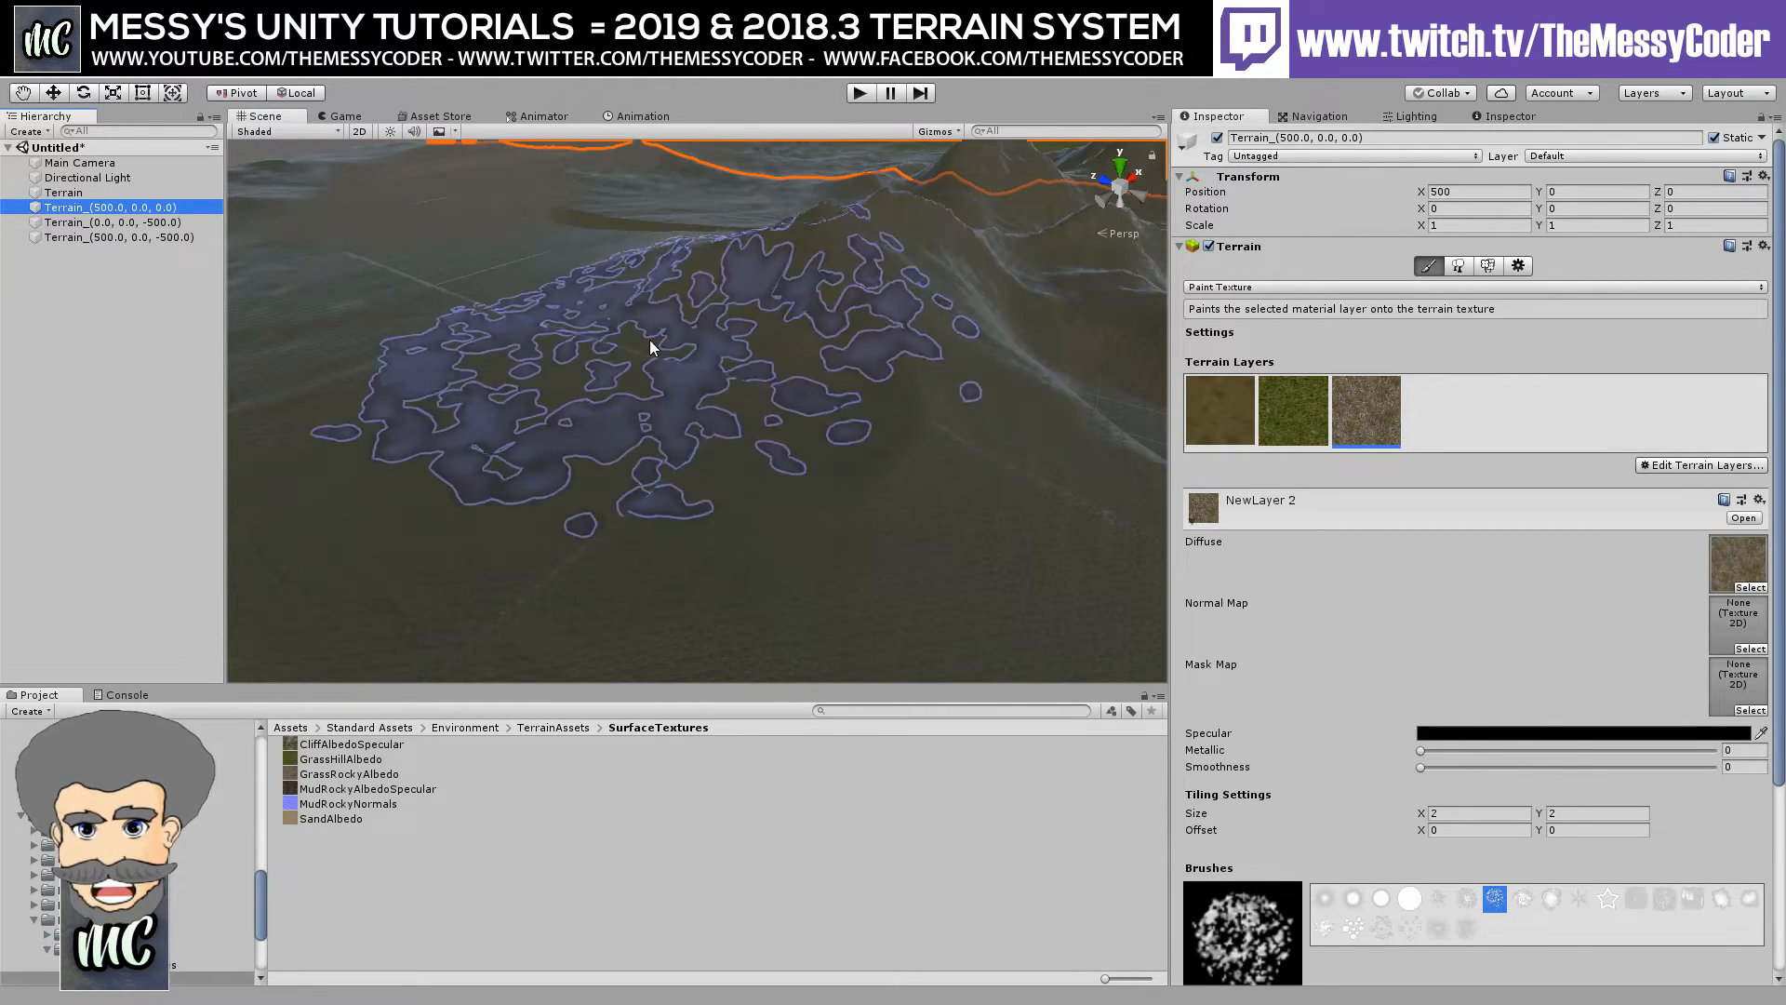
{"action": "left_click", "coordinate": [1248, 288]}
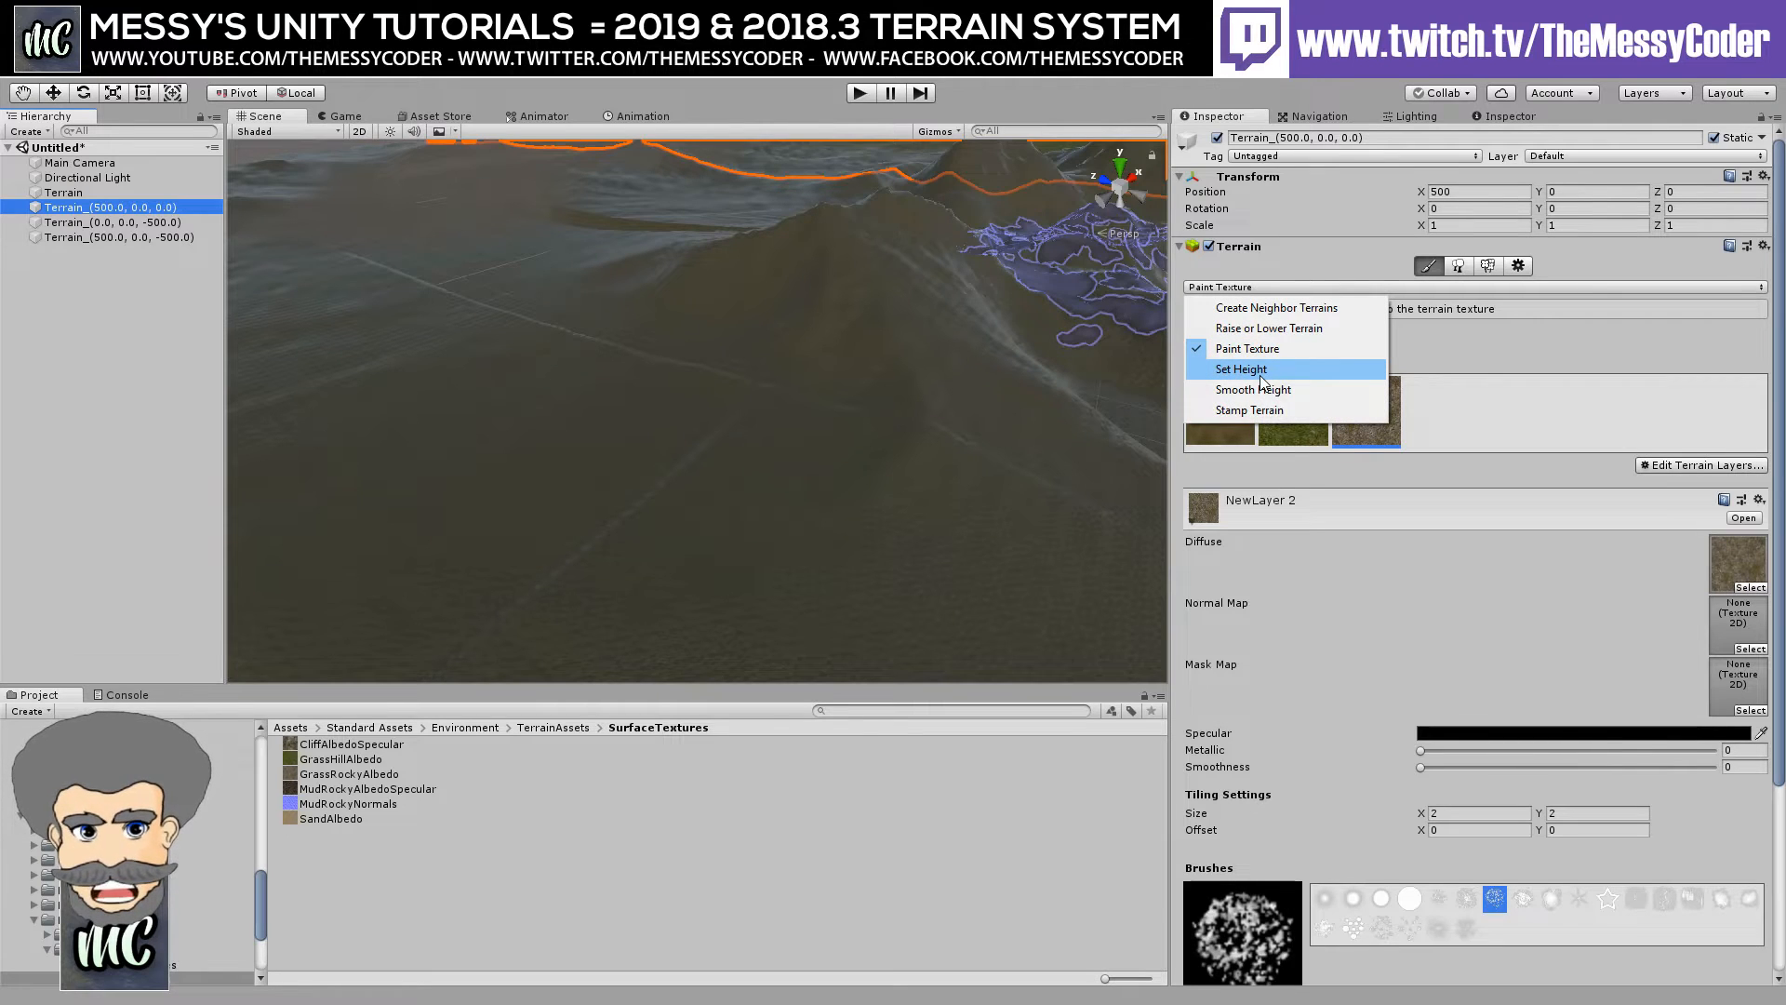
{"action": "left_click", "coordinate": [1256, 390]}
{"action": "left_click", "coordinate": [1351, 369]}
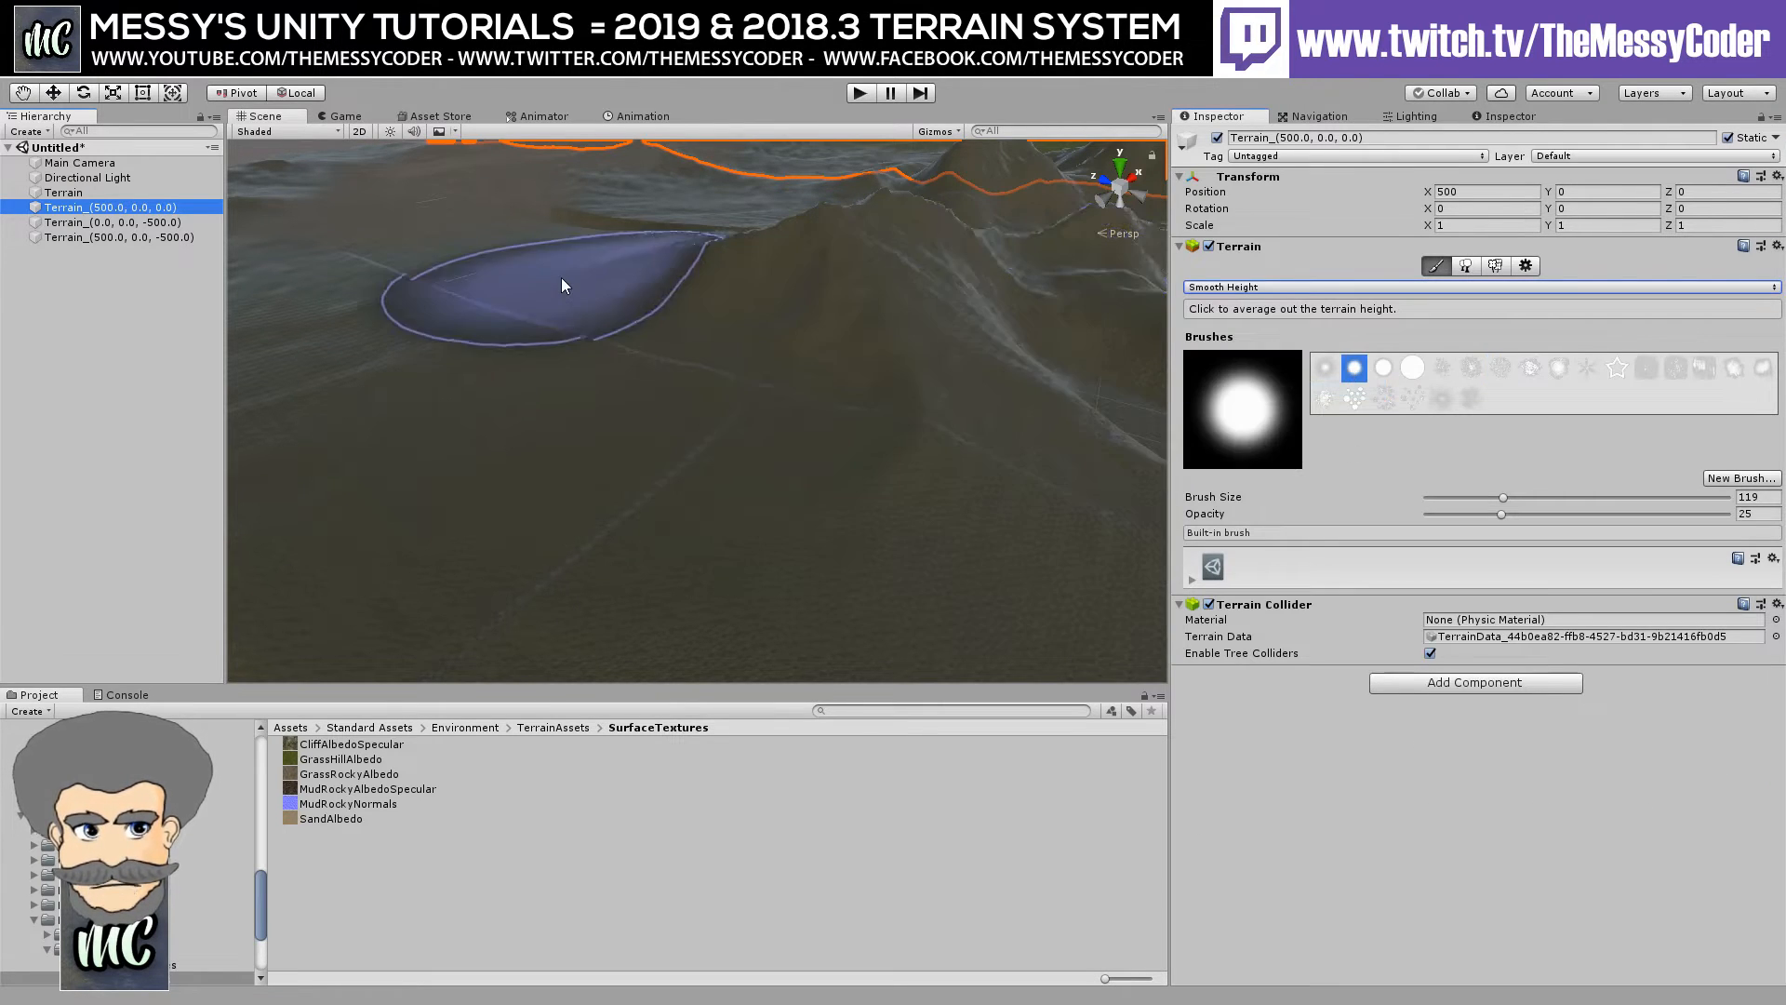
{"action": "mouse_move", "coordinate": [614, 316]}
{"action": "left_mouse_down"}
{"action": "mouse_move", "coordinate": [690, 373]}
{"action": "mouse_move", "coordinate": [567, 329]}
{"action": "left_mouse_up"}
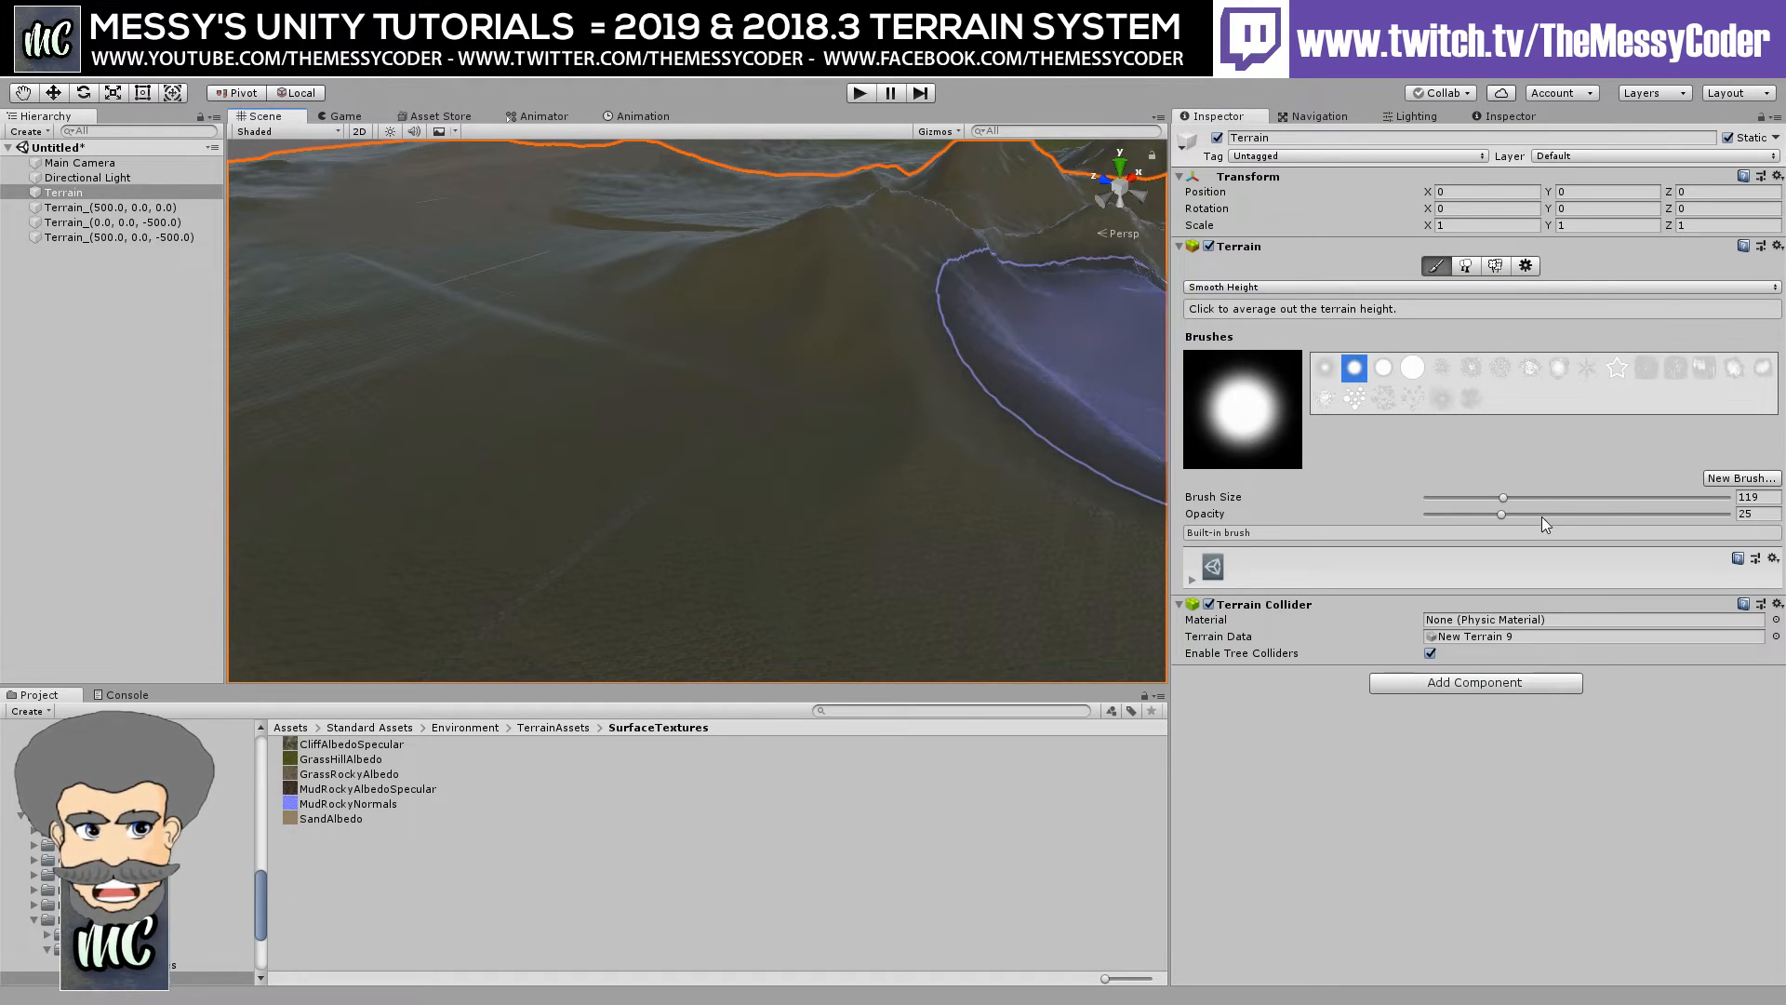
{"action": "left_click_drag", "start_coordinate": [1542, 515], "coordinate": [1732, 517]}
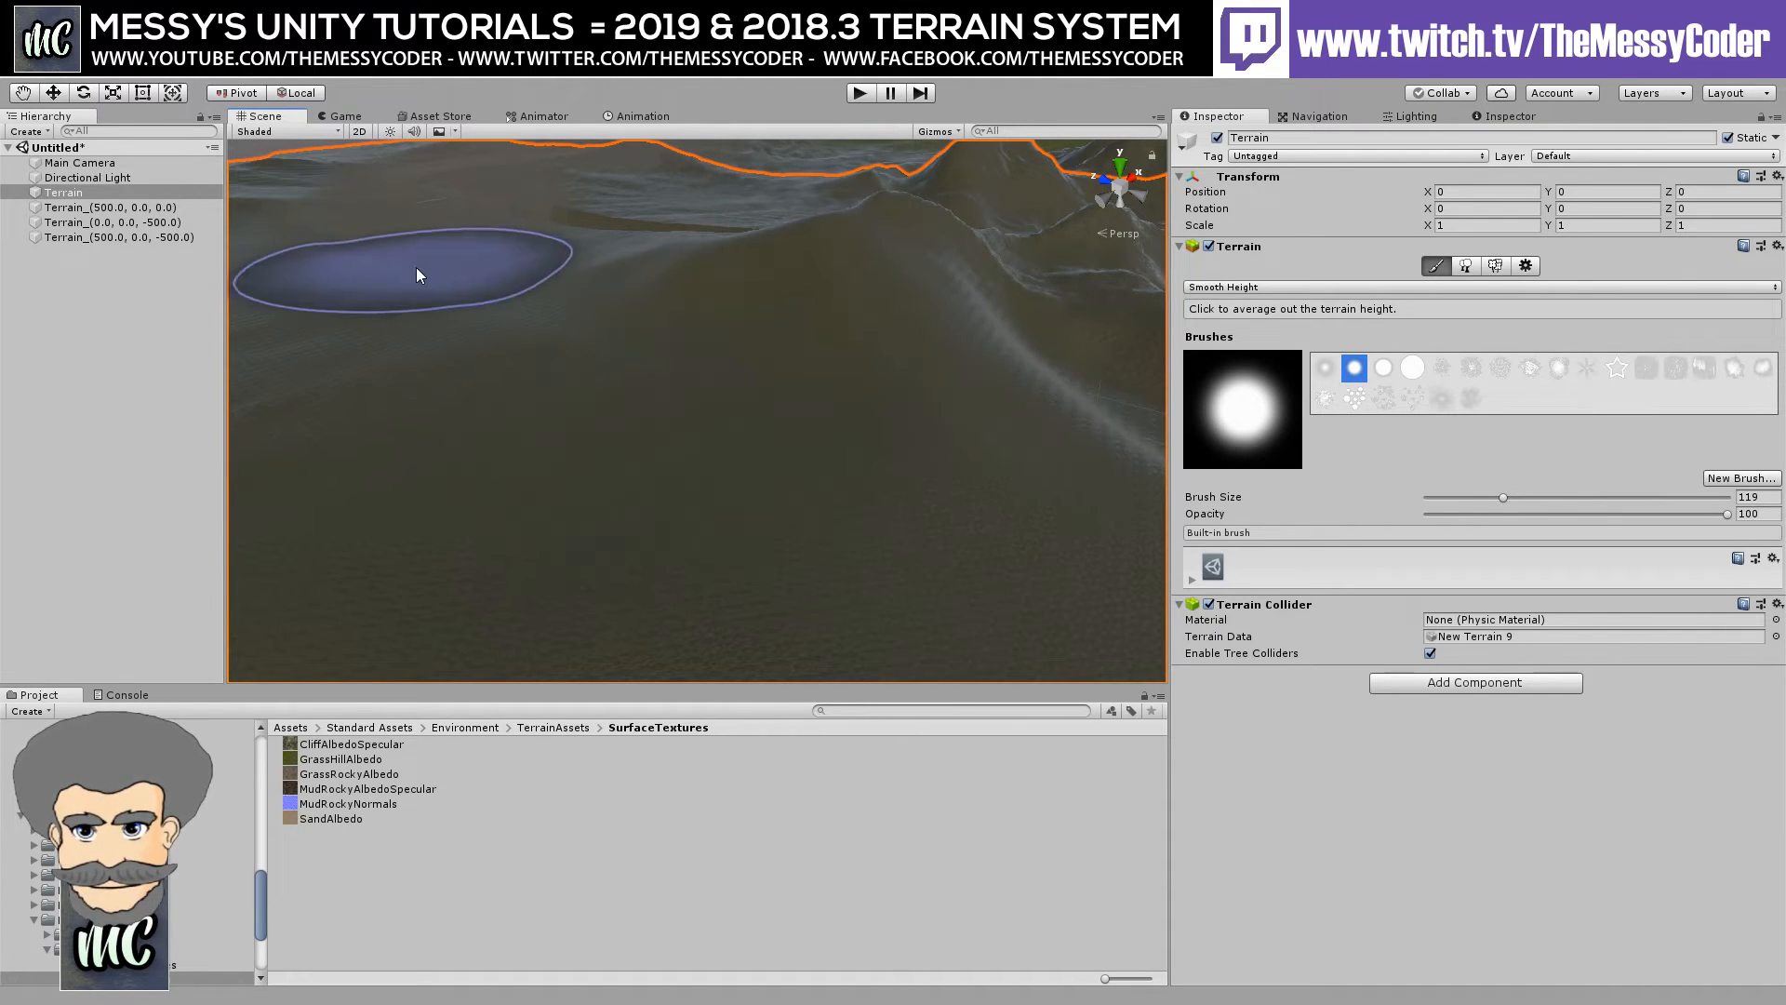
{"action": "left_click_drag", "start_coordinate": [1502, 498], "coordinate": [1444, 497]}
Examine the smoothed slopes and ridges of the Terrain tile from several angles.
{"action": "mouse_move", "coordinate": [754, 399]}
{"action": "right_mouse_down"}
{"action": "mouse_move", "coordinate": [1065, 429]}
{"action": "mouse_move", "coordinate": [1028, 415]}
{"action": "right_mouse_up"}
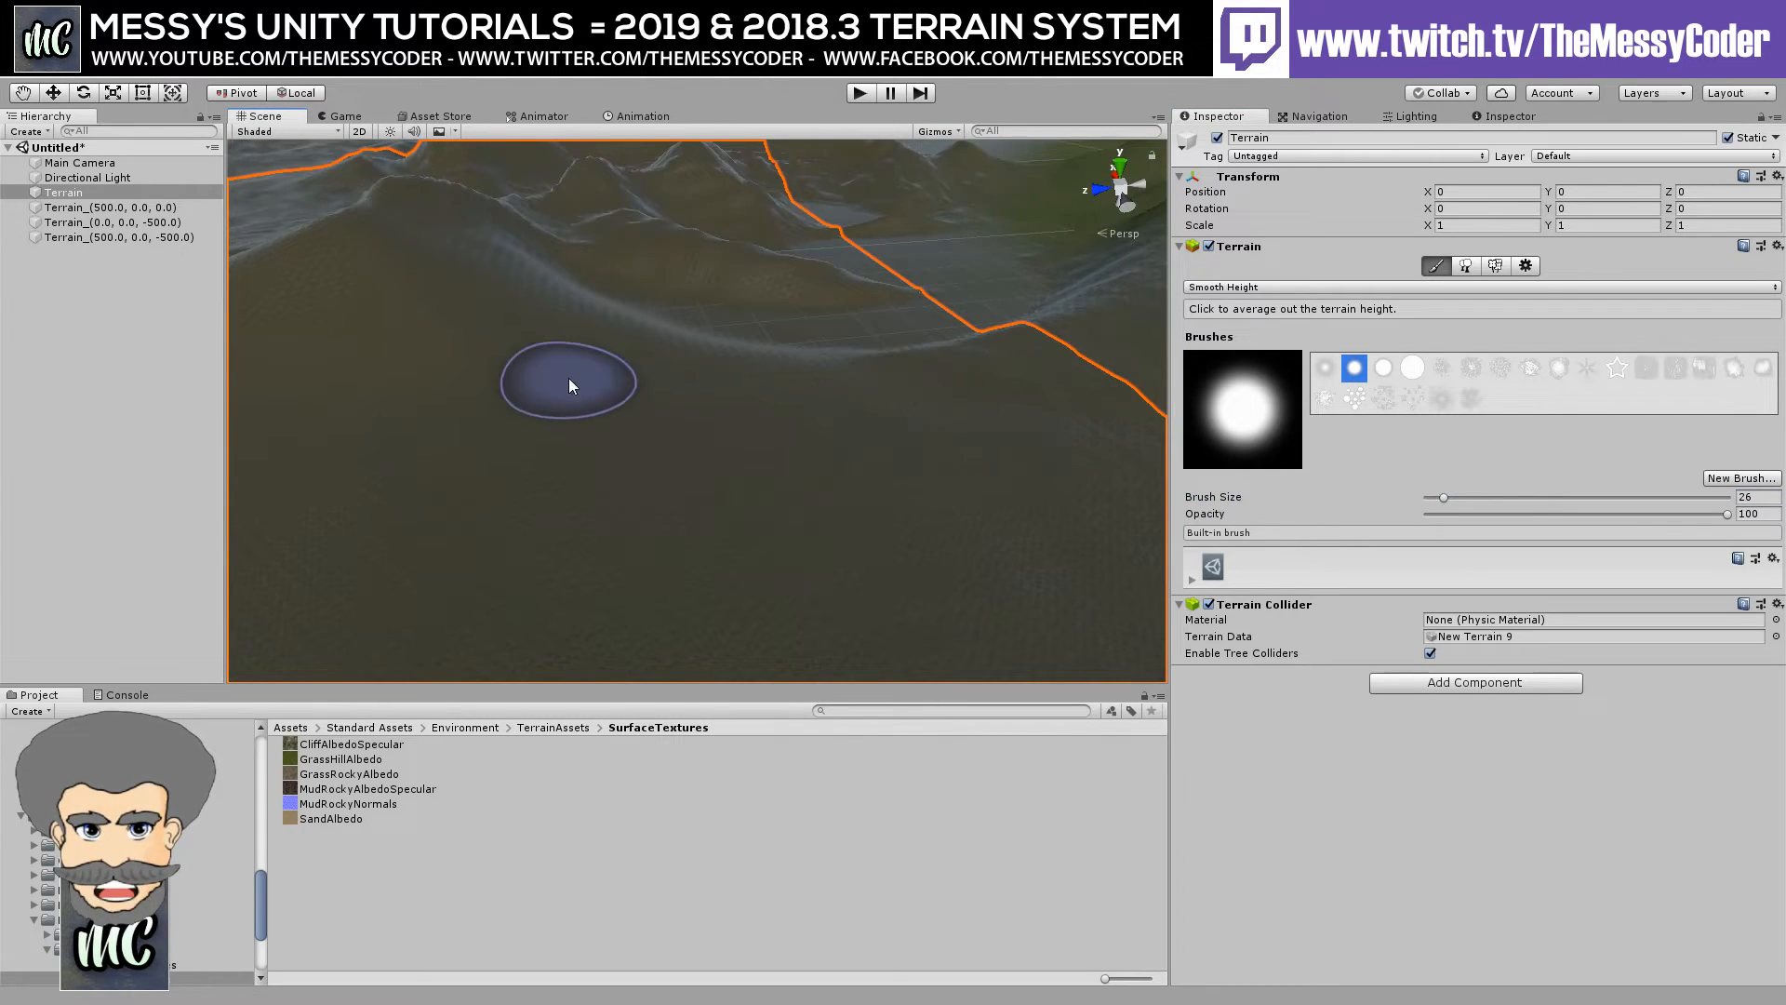
{"action": "mouse_move", "coordinate": [570, 379]}
{"action": "right_mouse_down"}
{"action": "mouse_move", "coordinate": [797, 379]}
{"action": "mouse_move", "coordinate": [571, 307]}
{"action": "right_mouse_up"}
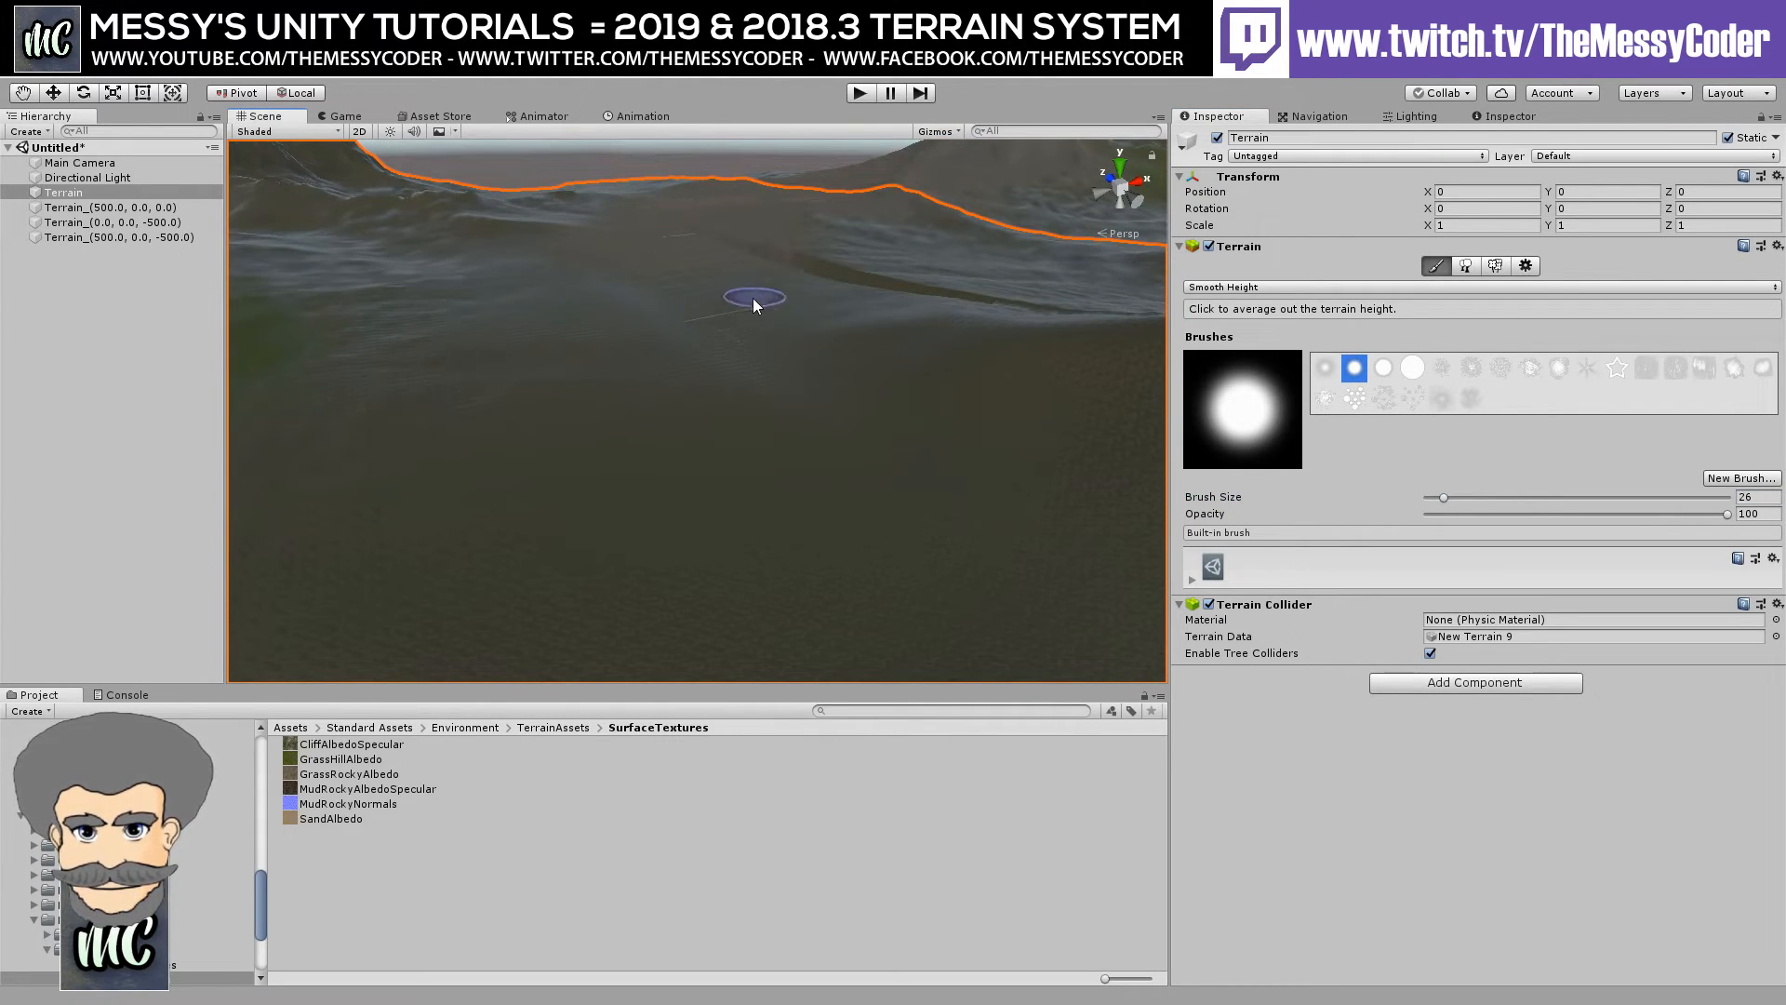
{"action": "mouse_move", "coordinate": [725, 394]}
{"action": "right_mouse_down"}
{"action": "mouse_move", "coordinate": [359, 451]}
{"action": "mouse_move", "coordinate": [605, 361]}
{"action": "mouse_move", "coordinate": [785, 403]}
{"action": "mouse_move", "coordinate": [471, 343]}
{"action": "mouse_move", "coordinate": [647, 387]}
{"action": "right_mouse_up"}
{"action": "middle_click_drag", "start_coordinate": [725, 319], "coordinate": [329, 430]}
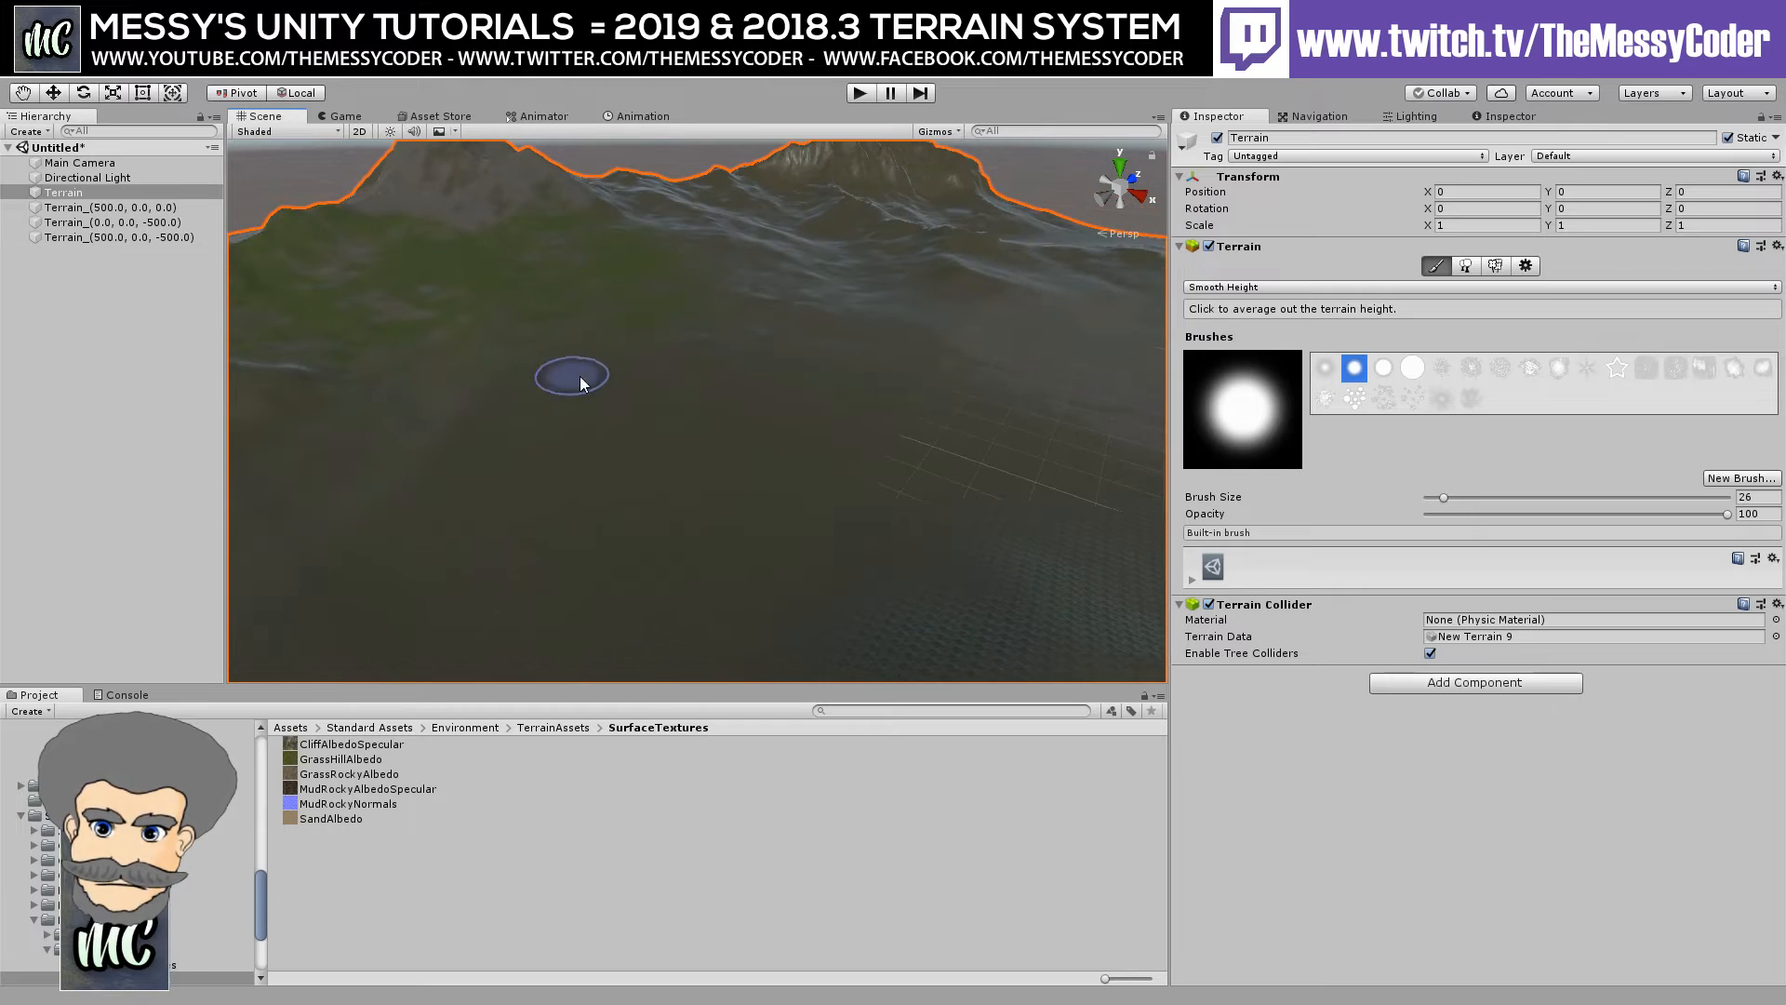
{"action": "middle_click_drag", "start_coordinate": [577, 378], "coordinate": [328, 414]}
{"action": "mouse_move", "coordinate": [329, 414]}
{"action": "right_mouse_down"}
{"action": "mouse_move", "coordinate": [749, 419]}
{"action": "mouse_move", "coordinate": [794, 351]}
{"action": "mouse_move", "coordinate": [902, 296]}
{"action": "right_mouse_up"}
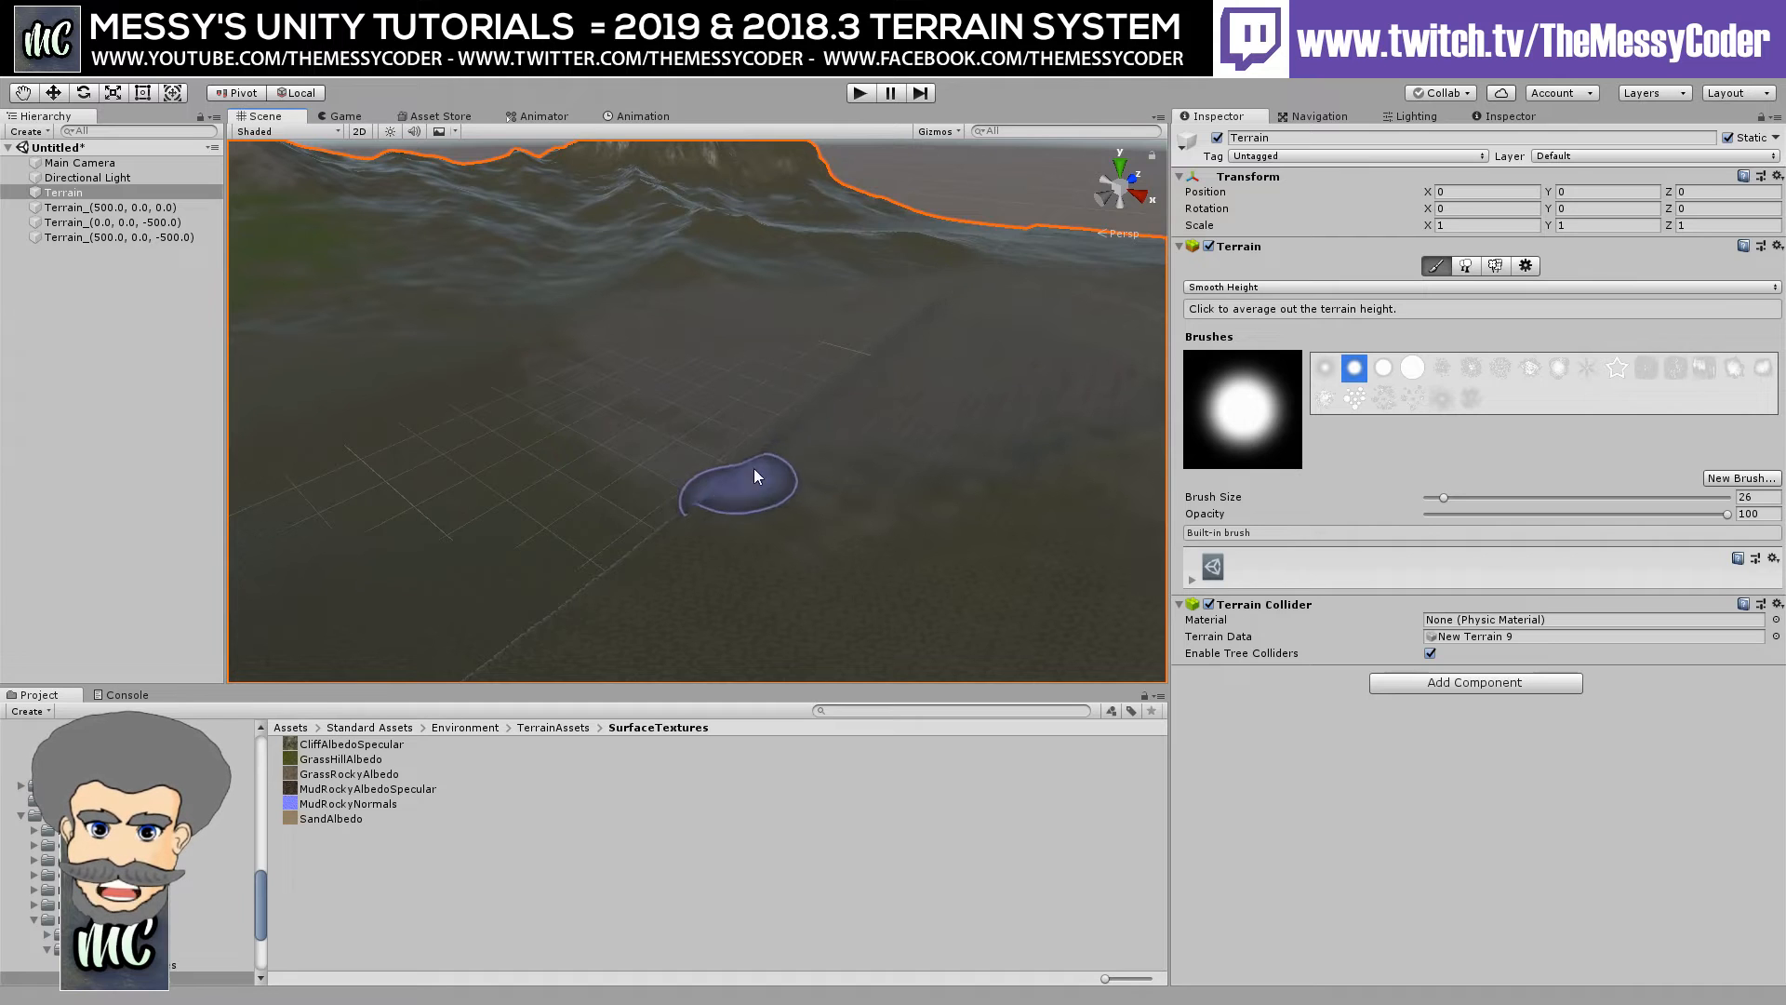
{"action": "mouse_move", "coordinate": [862, 355]}
{"action": "right_mouse_down"}
{"action": "mouse_move", "coordinate": [869, 414]}
{"action": "mouse_move", "coordinate": [498, 438]}
{"action": "right_mouse_up"}
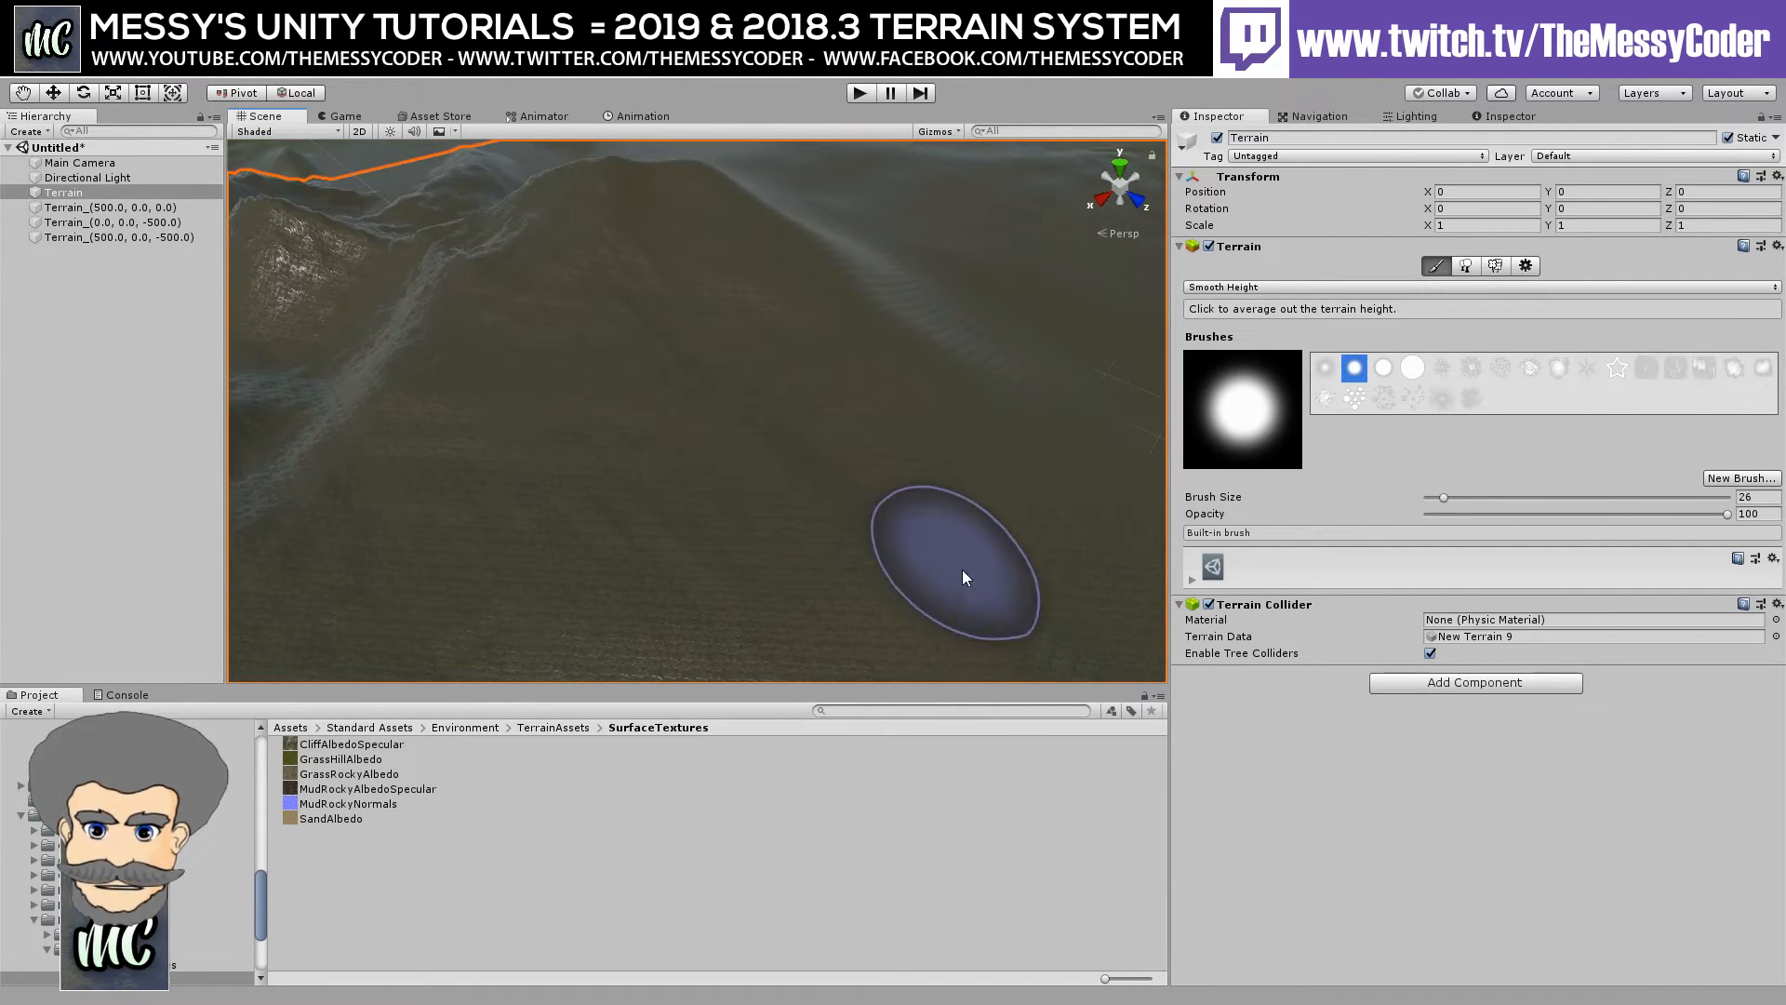
{"action": "mouse_move", "coordinate": [640, 348]}
{"action": "right_mouse_down"}
{"action": "mouse_move", "coordinate": [1142, 505]}
{"action": "mouse_move", "coordinate": [481, 284]}
{"action": "mouse_move", "coordinate": [826, 340]}
{"action": "mouse_move", "coordinate": [490, 378]}
{"action": "mouse_move", "coordinate": [626, 367]}
{"action": "mouse_move", "coordinate": [487, 322]}
{"action": "mouse_move", "coordinate": [531, 362]}
{"action": "mouse_move", "coordinate": [884, 331]}
{"action": "mouse_move", "coordinate": [795, 292]}
{"action": "mouse_move", "coordinate": [546, 299]}
{"action": "mouse_move", "coordinate": [347, 335]}
{"action": "mouse_move", "coordinate": [439, 363]}
{"action": "mouse_move", "coordinate": [709, 356]}
{"action": "mouse_move", "coordinate": [638, 387]}
{"action": "mouse_move", "coordinate": [689, 378]}
{"action": "right_mouse_up"}
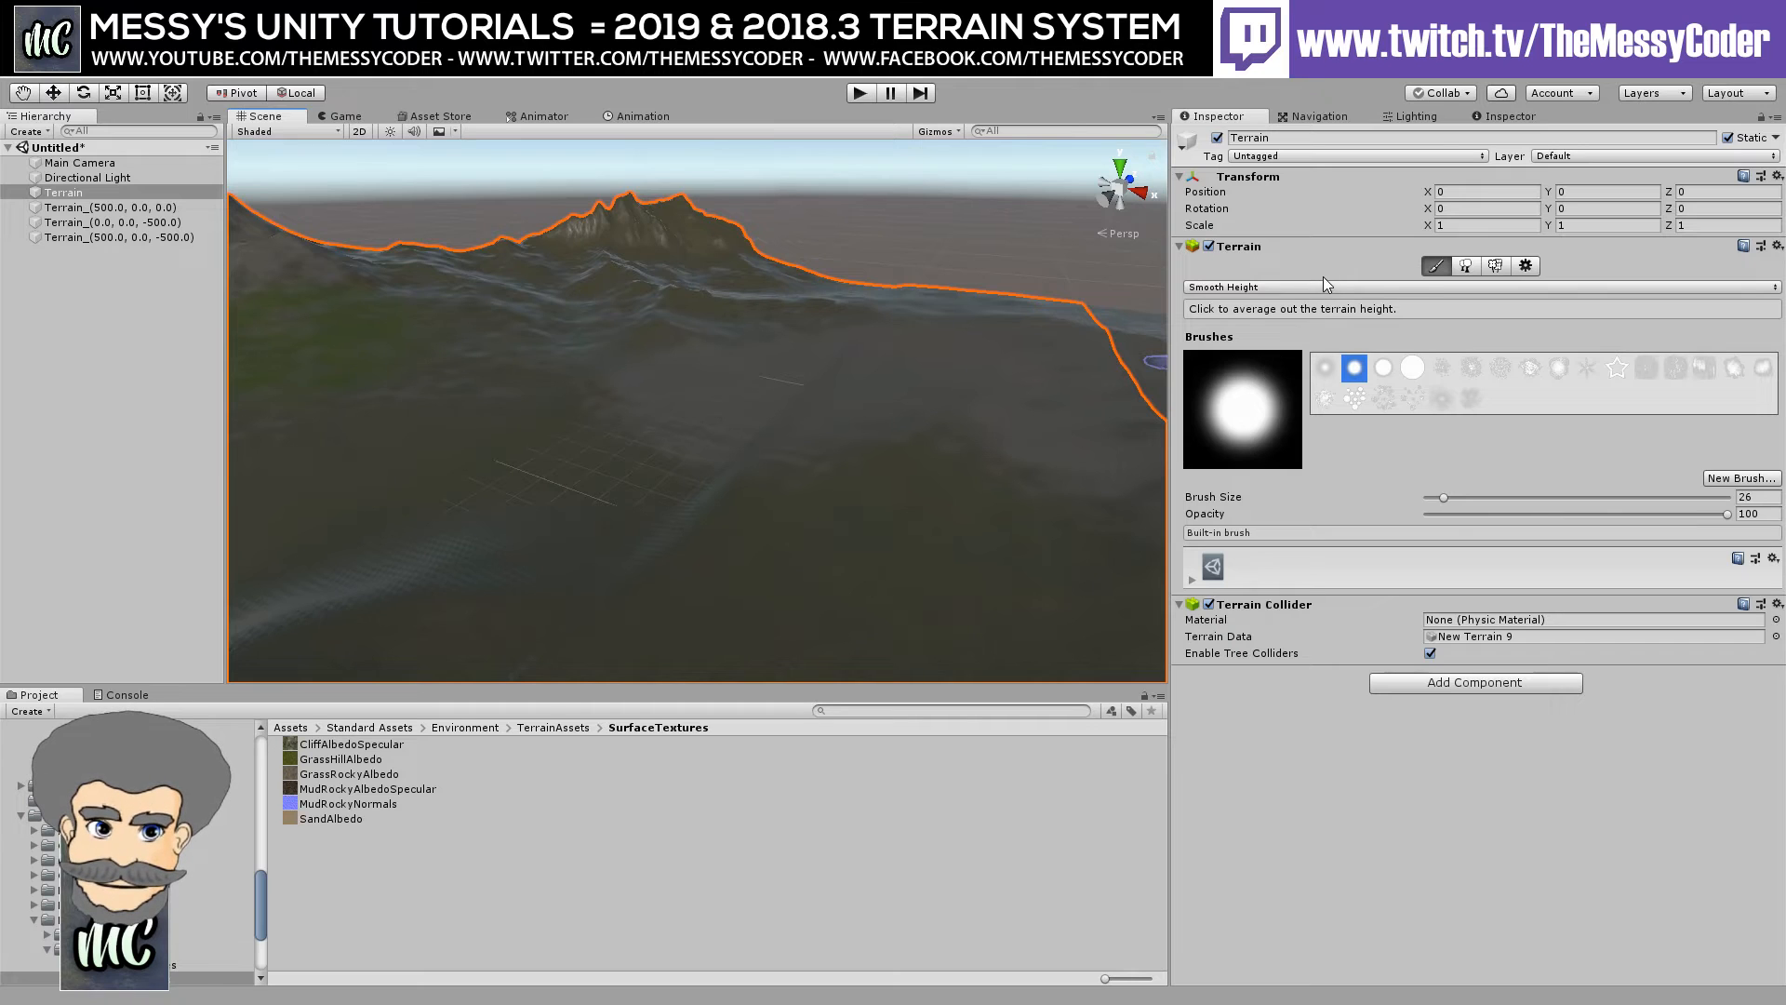
Add the Broadleaf_Desktop prefab as a paintable tree for the Terrain tile.
{"action": "left_click", "coordinate": [1465, 266]}
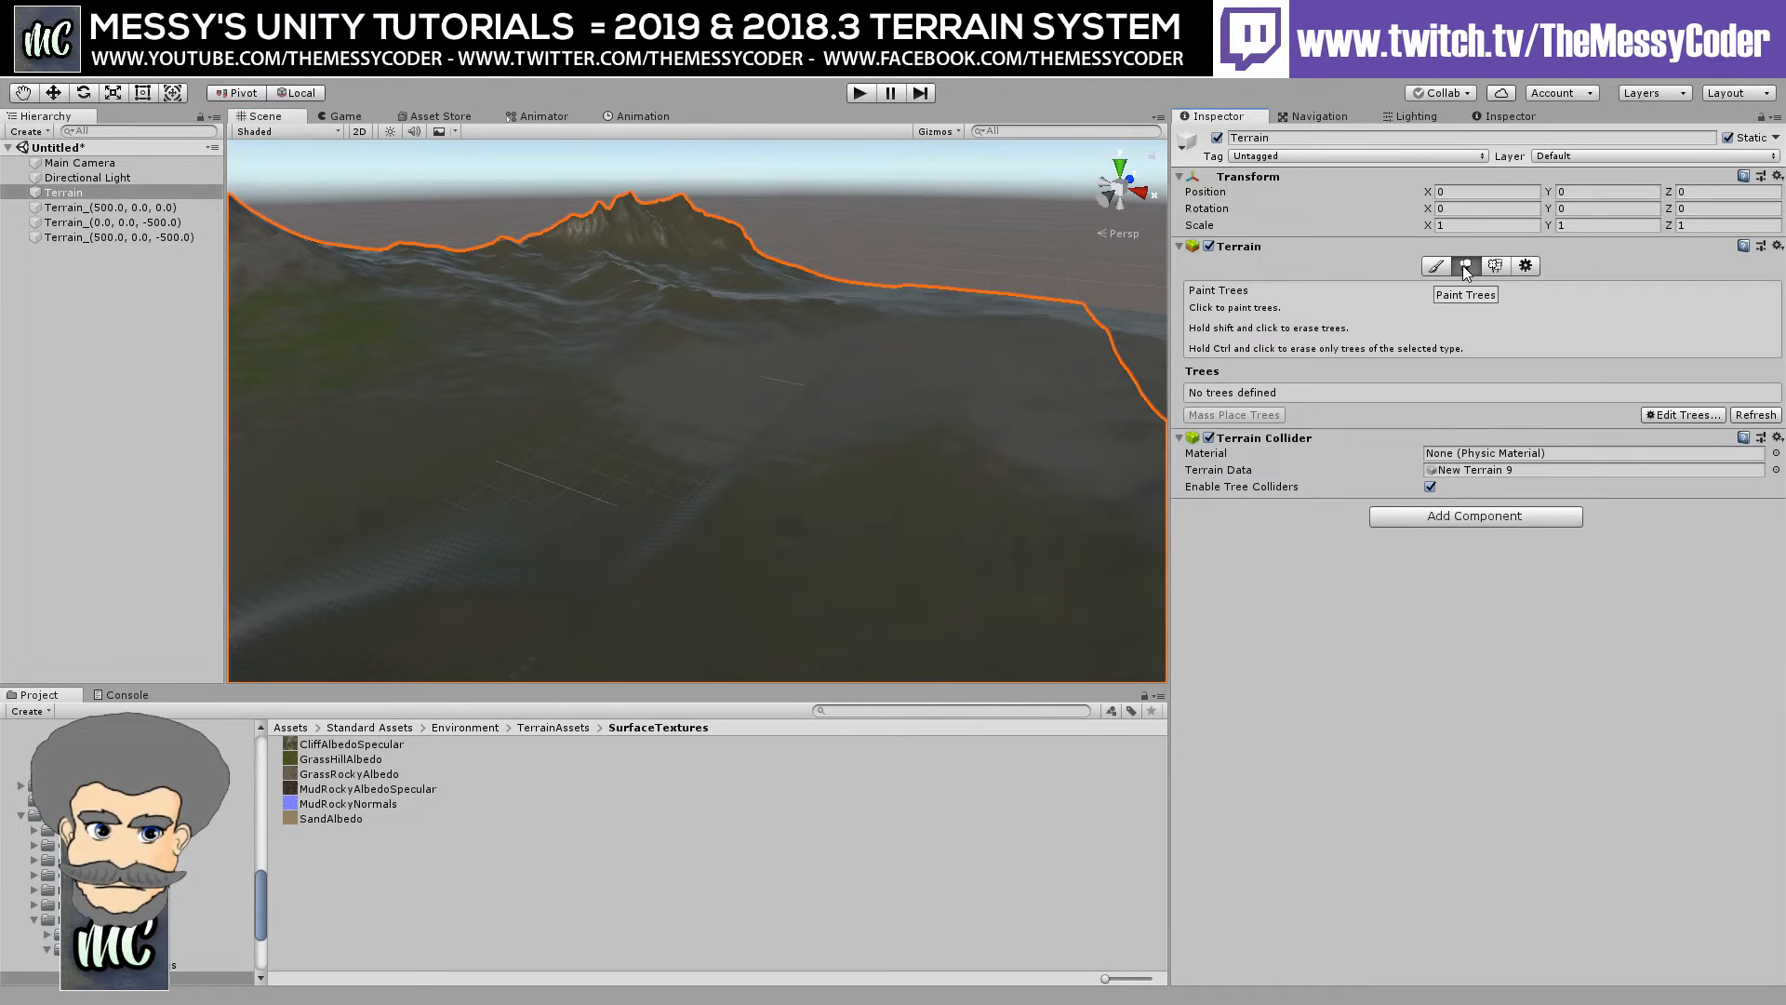
{"action": "left_click", "coordinate": [1664, 415]}
{"action": "left_click", "coordinate": [1674, 421]}
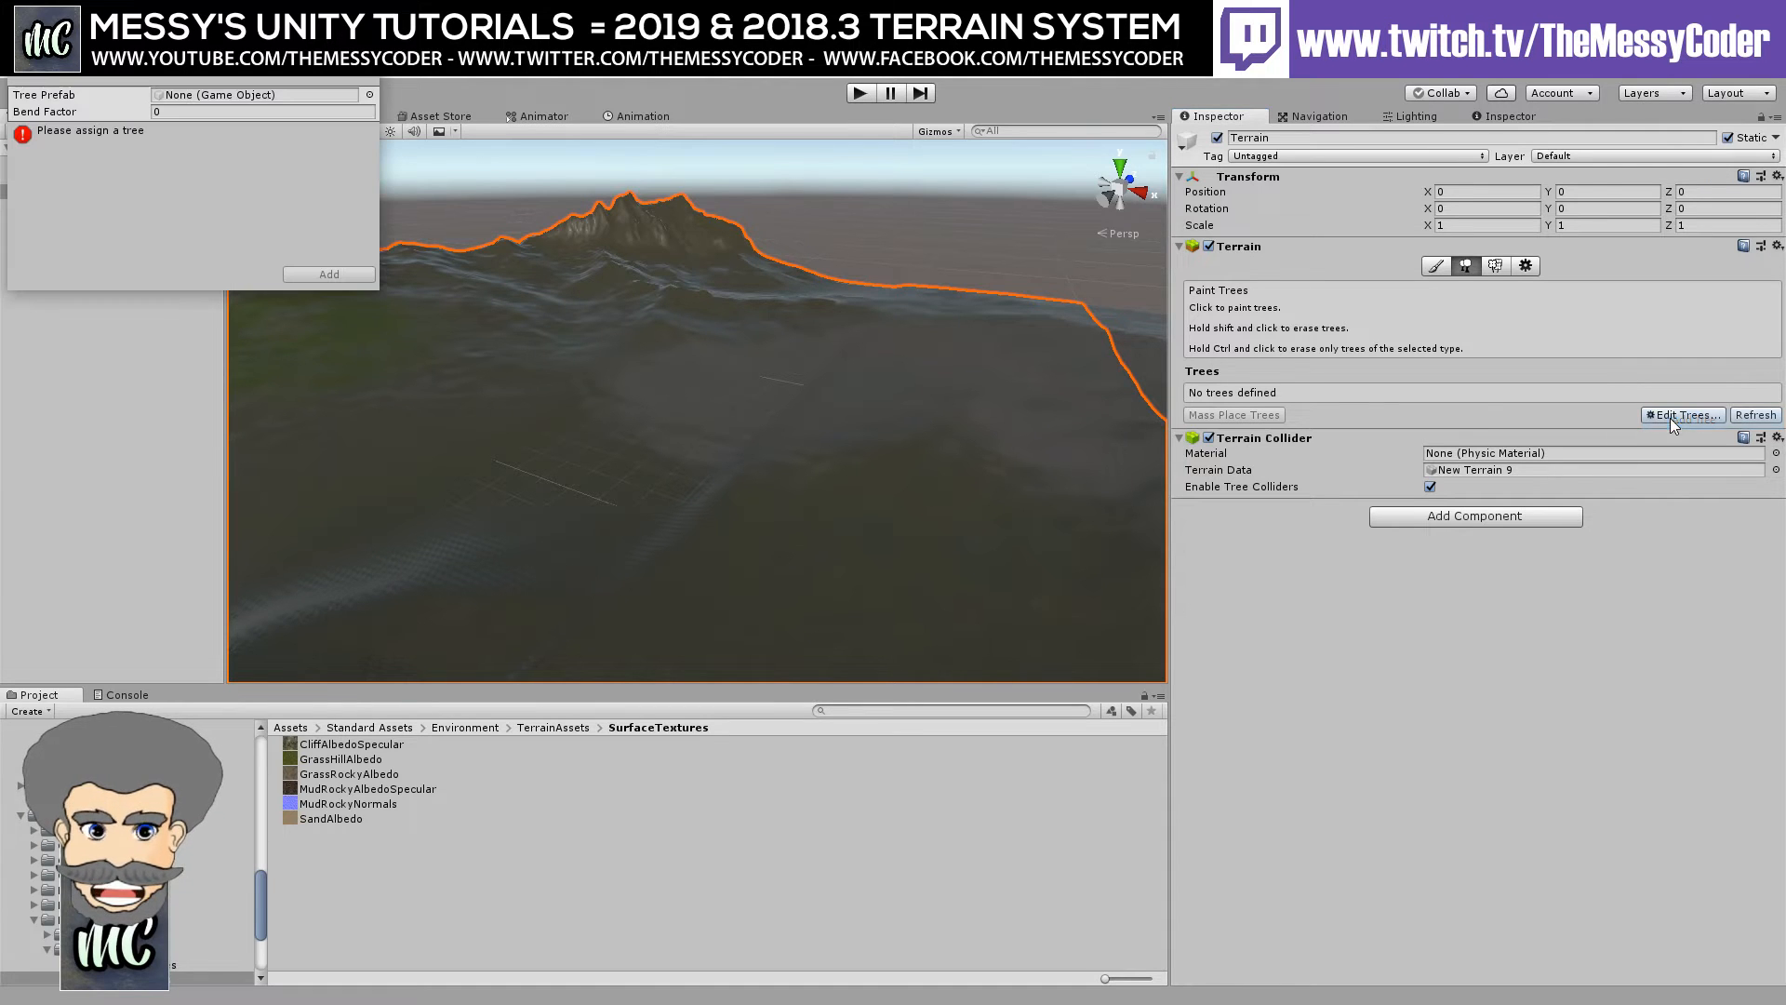
{"action": "left_click", "coordinate": [369, 95]}
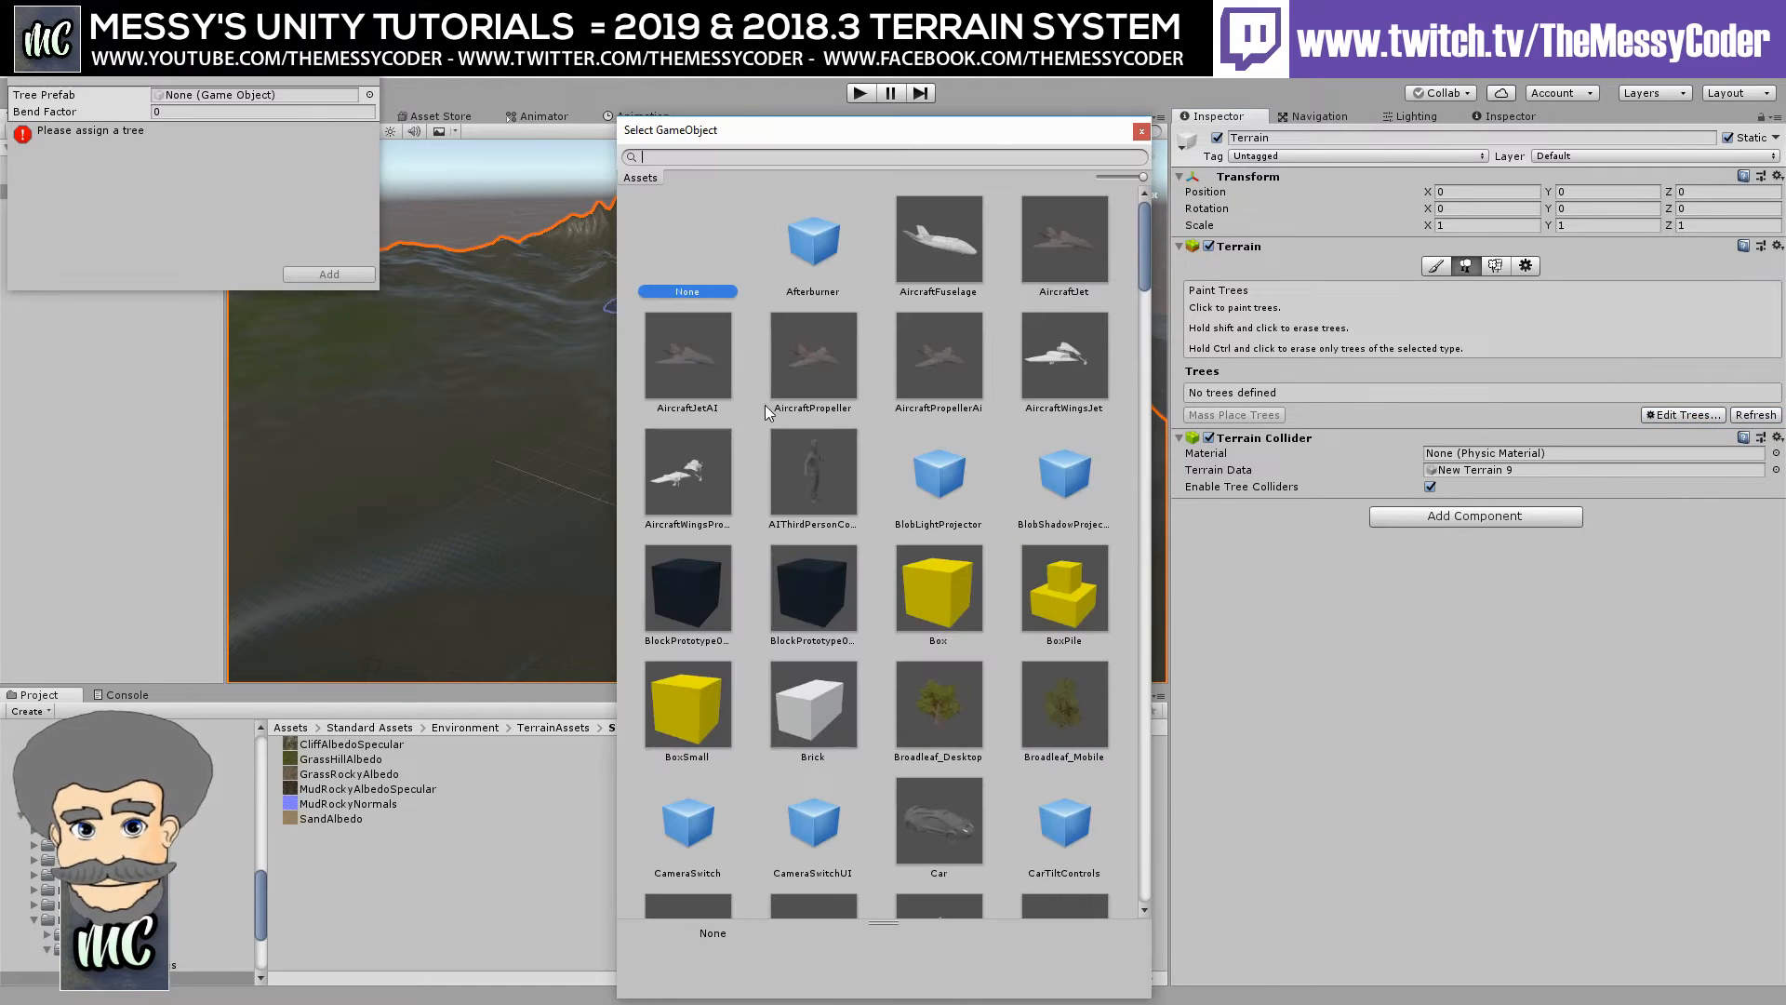
{"action": "scroll", "coordinate": [863, 451], "scroll_direction": "down", "scroll_amount": 5}
{"action": "scroll", "coordinate": [864, 454], "scroll_direction": "down", "scroll_amount": 5}
{"action": "scroll", "coordinate": [864, 456], "scroll_direction": "up", "scroll_amount": 3}
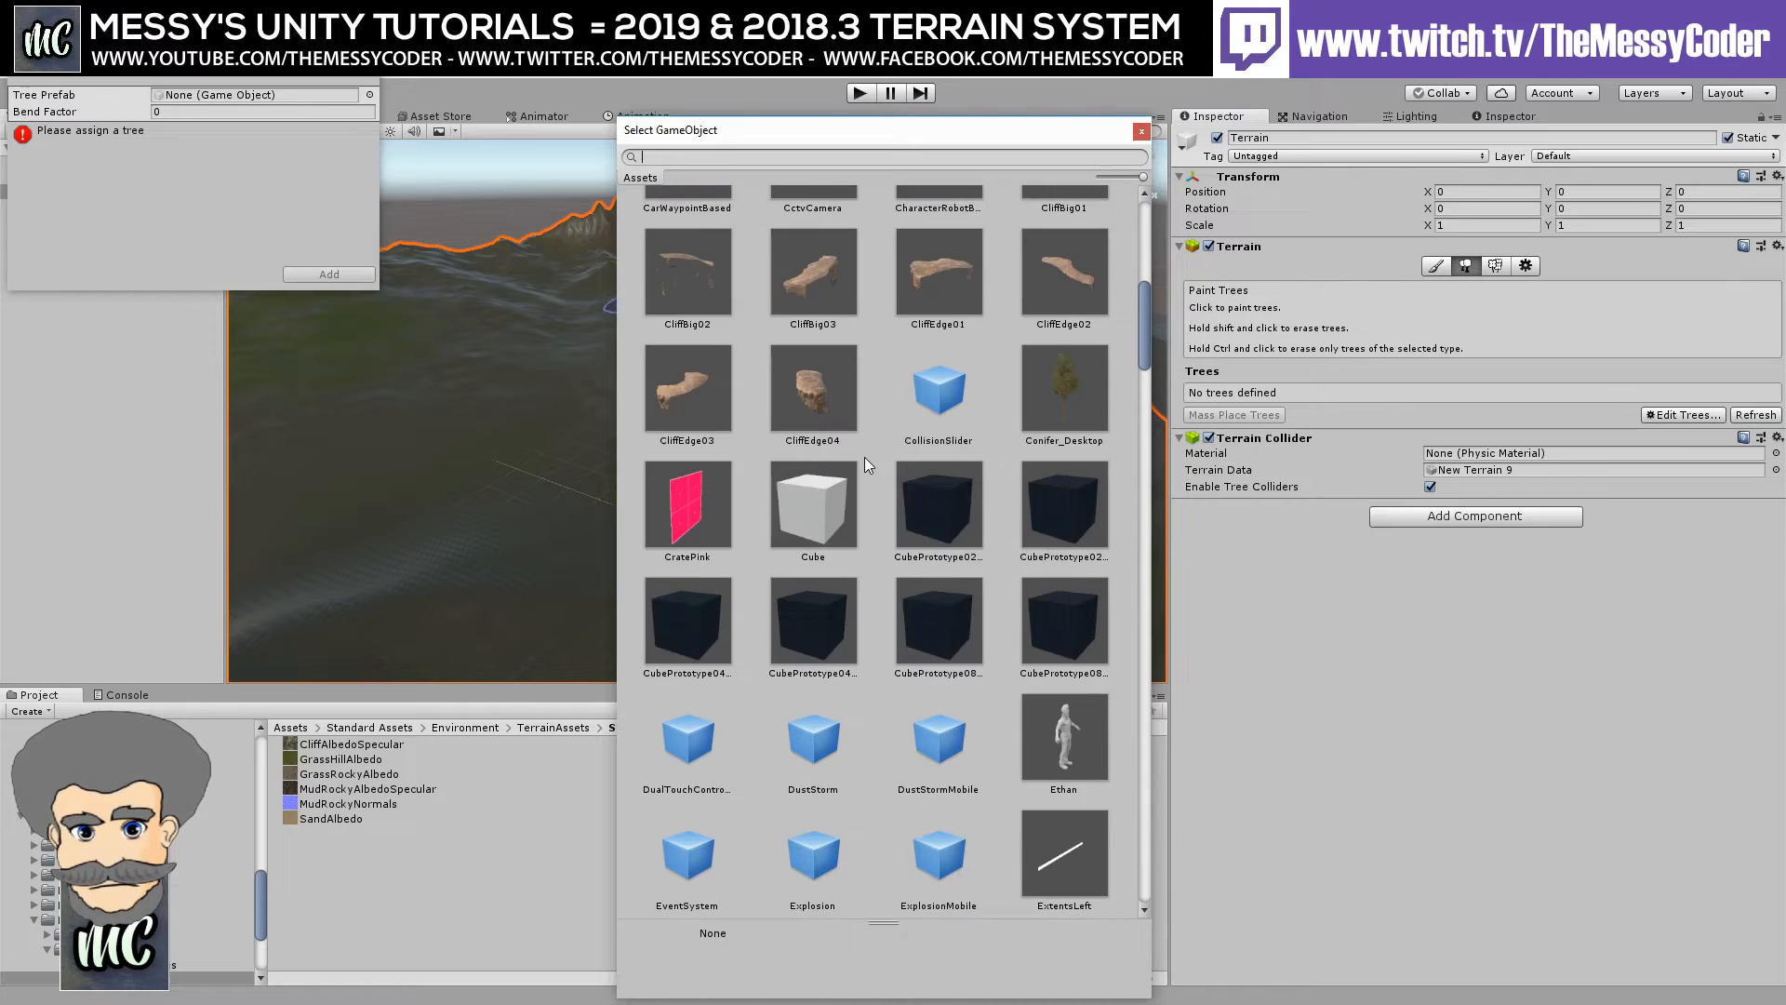
{"action": "scroll", "coordinate": [918, 449], "scroll_direction": "down", "scroll_amount": 3}
{"action": "scroll", "coordinate": [917, 449], "scroll_direction": "down", "scroll_amount": 5}
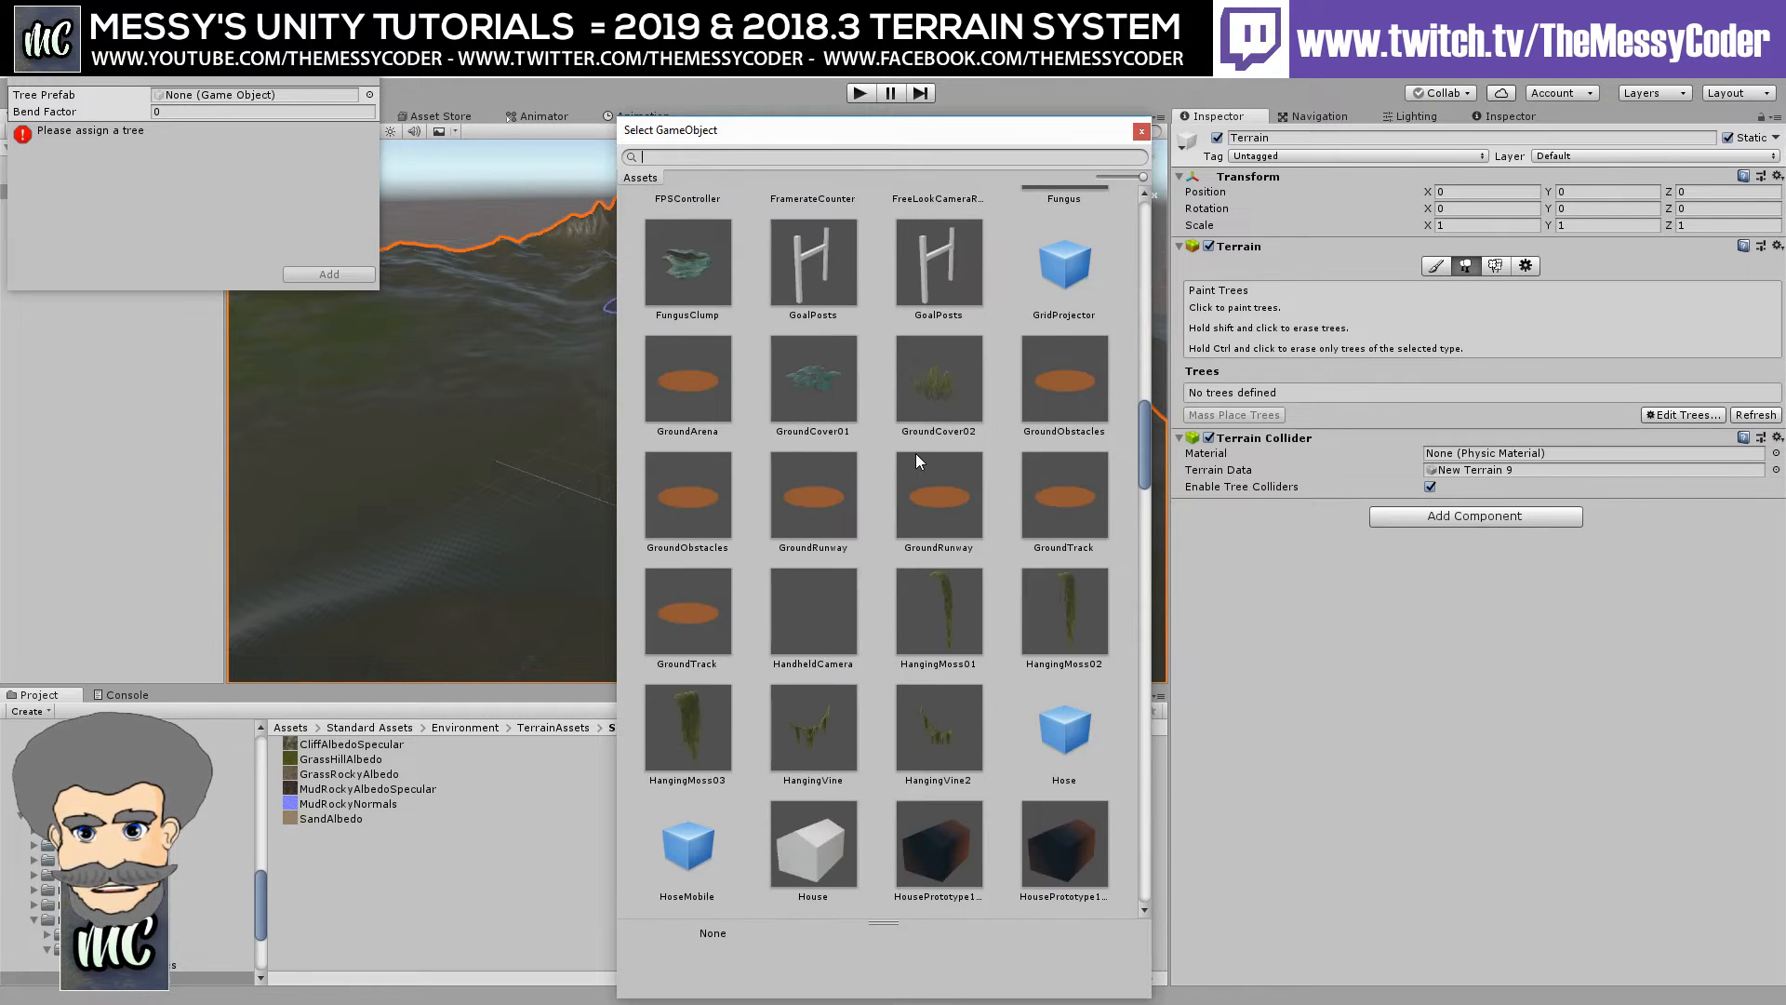
{"action": "scroll", "coordinate": [916, 454], "scroll_direction": "down", "scroll_amount": 5}
{"action": "scroll", "coordinate": [915, 456], "scroll_direction": "down", "scroll_amount": 15}
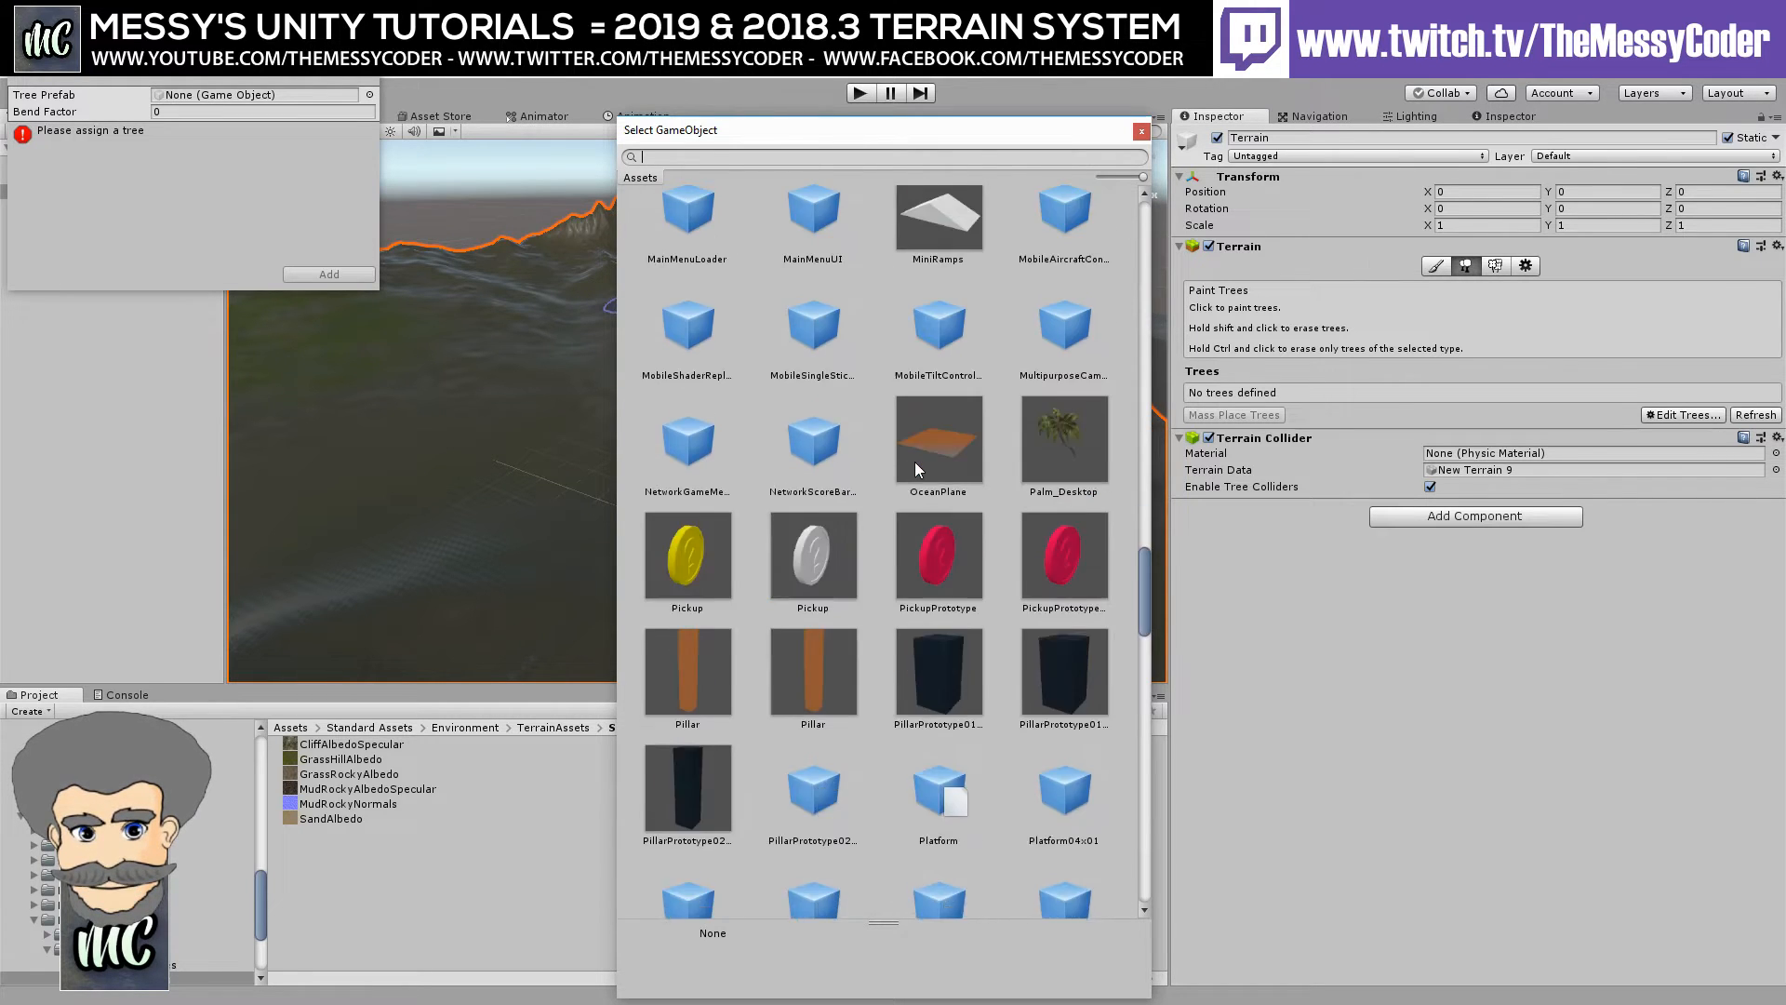
{"action": "scroll", "coordinate": [916, 468], "scroll_direction": "down", "scroll_amount": 15}
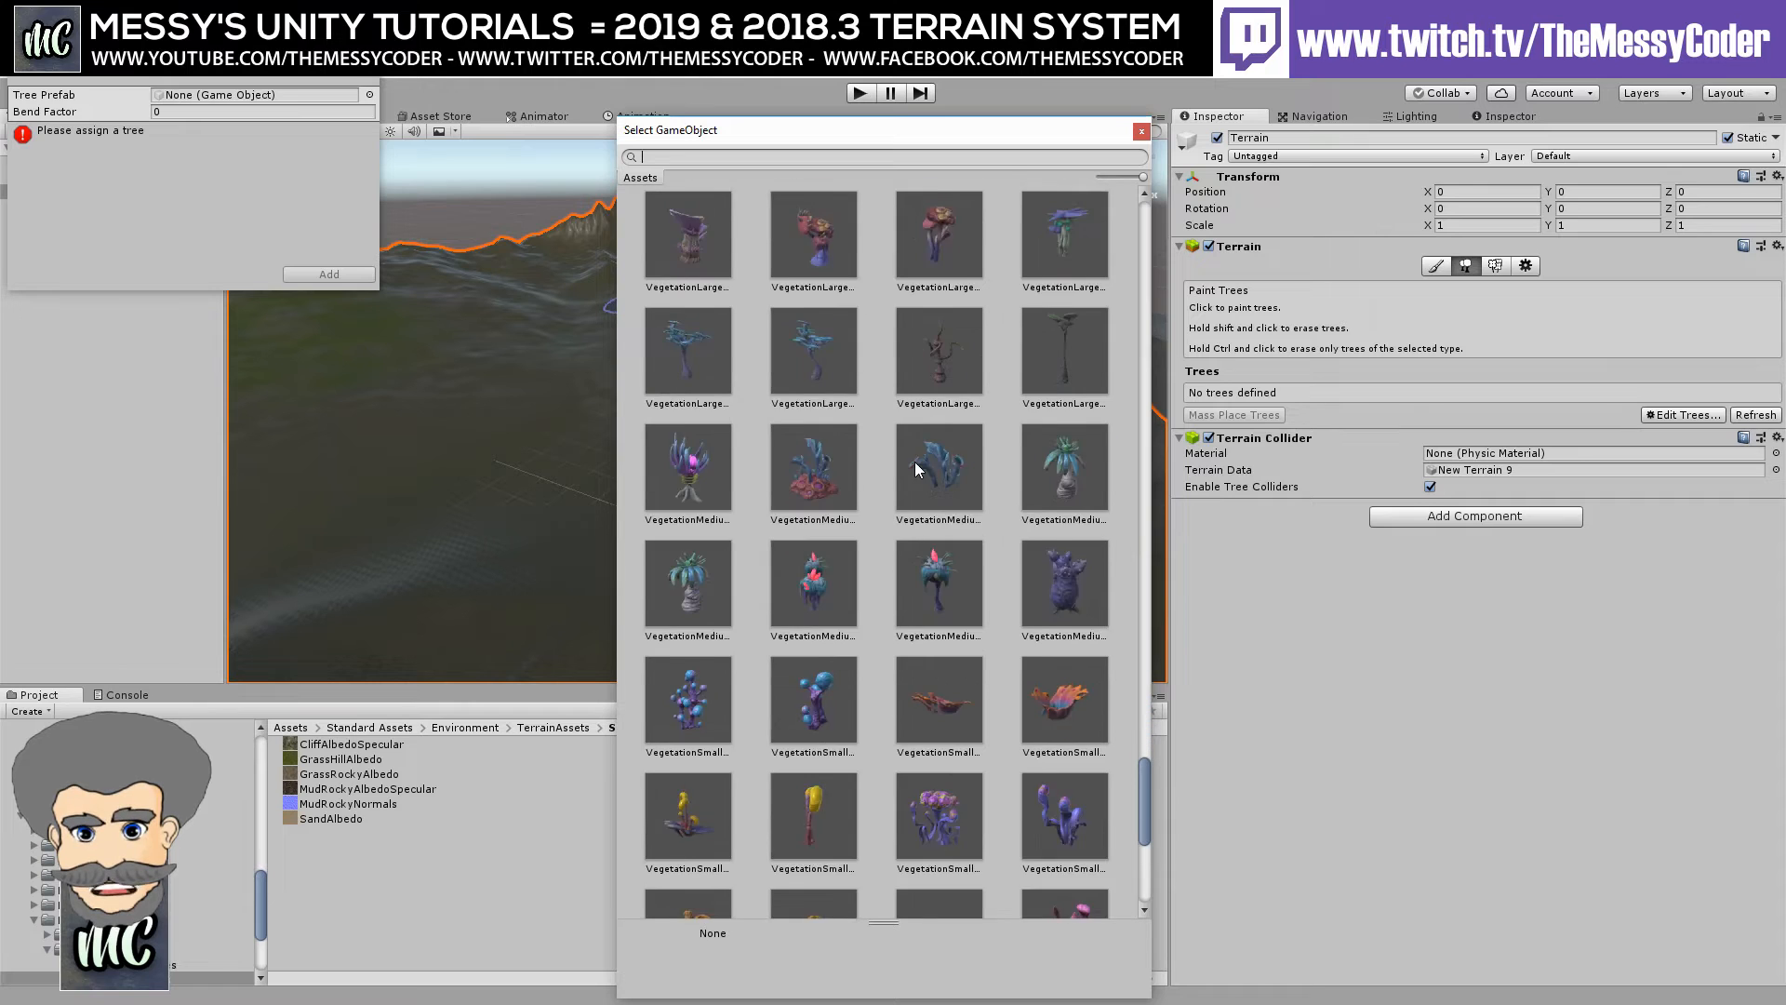
{"action": "scroll", "coordinate": [916, 468], "scroll_direction": "down", "scroll_amount": 8}
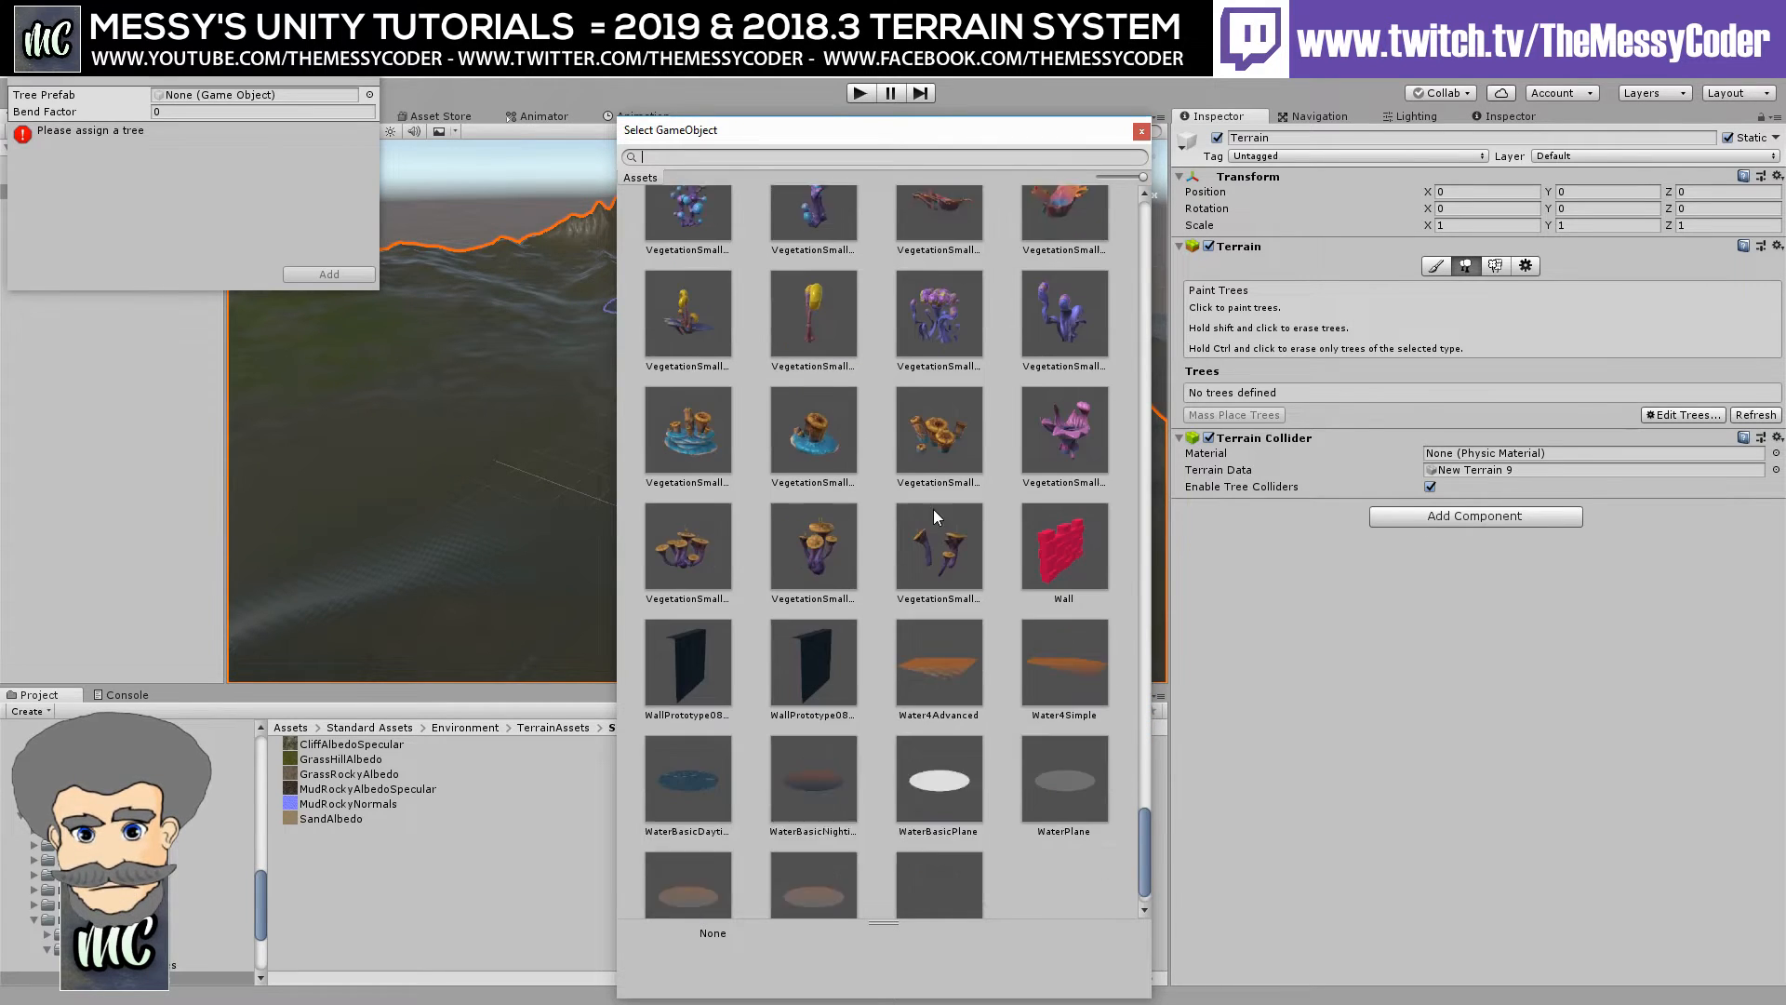
{"action": "left_click_drag", "start_coordinate": [1146, 852], "coordinate": [1116, 274]}
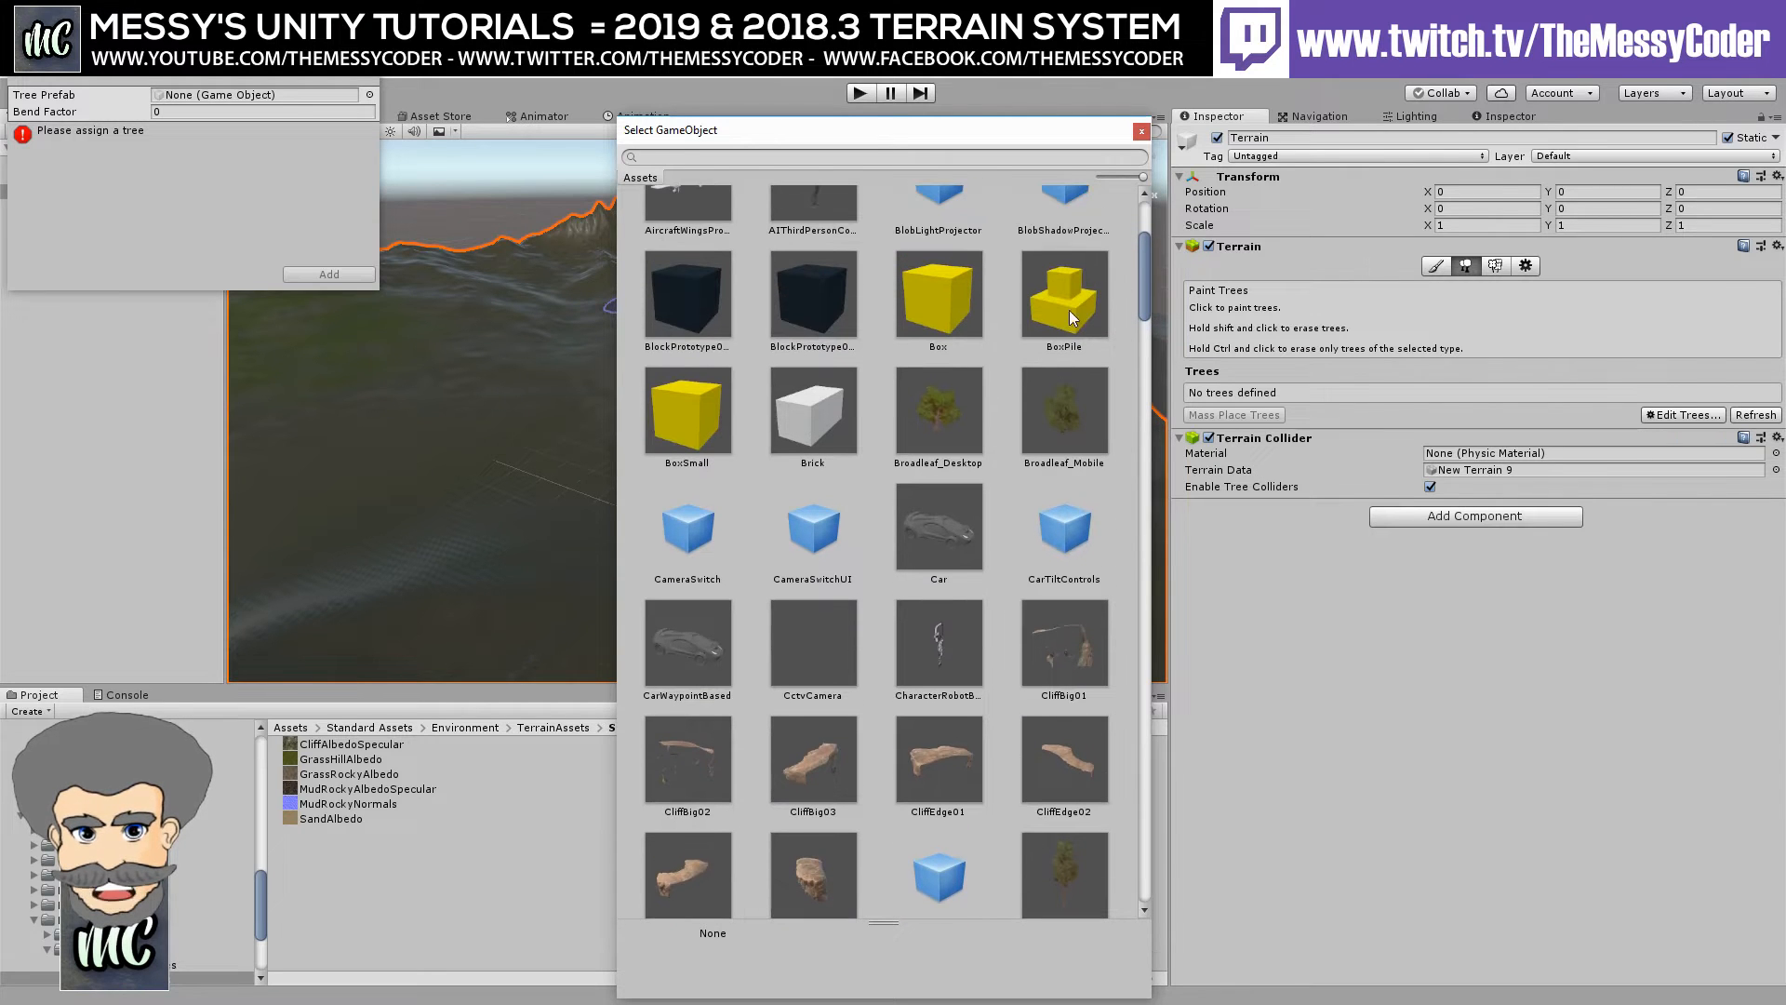
{"action": "double_click", "coordinate": [932, 398]}
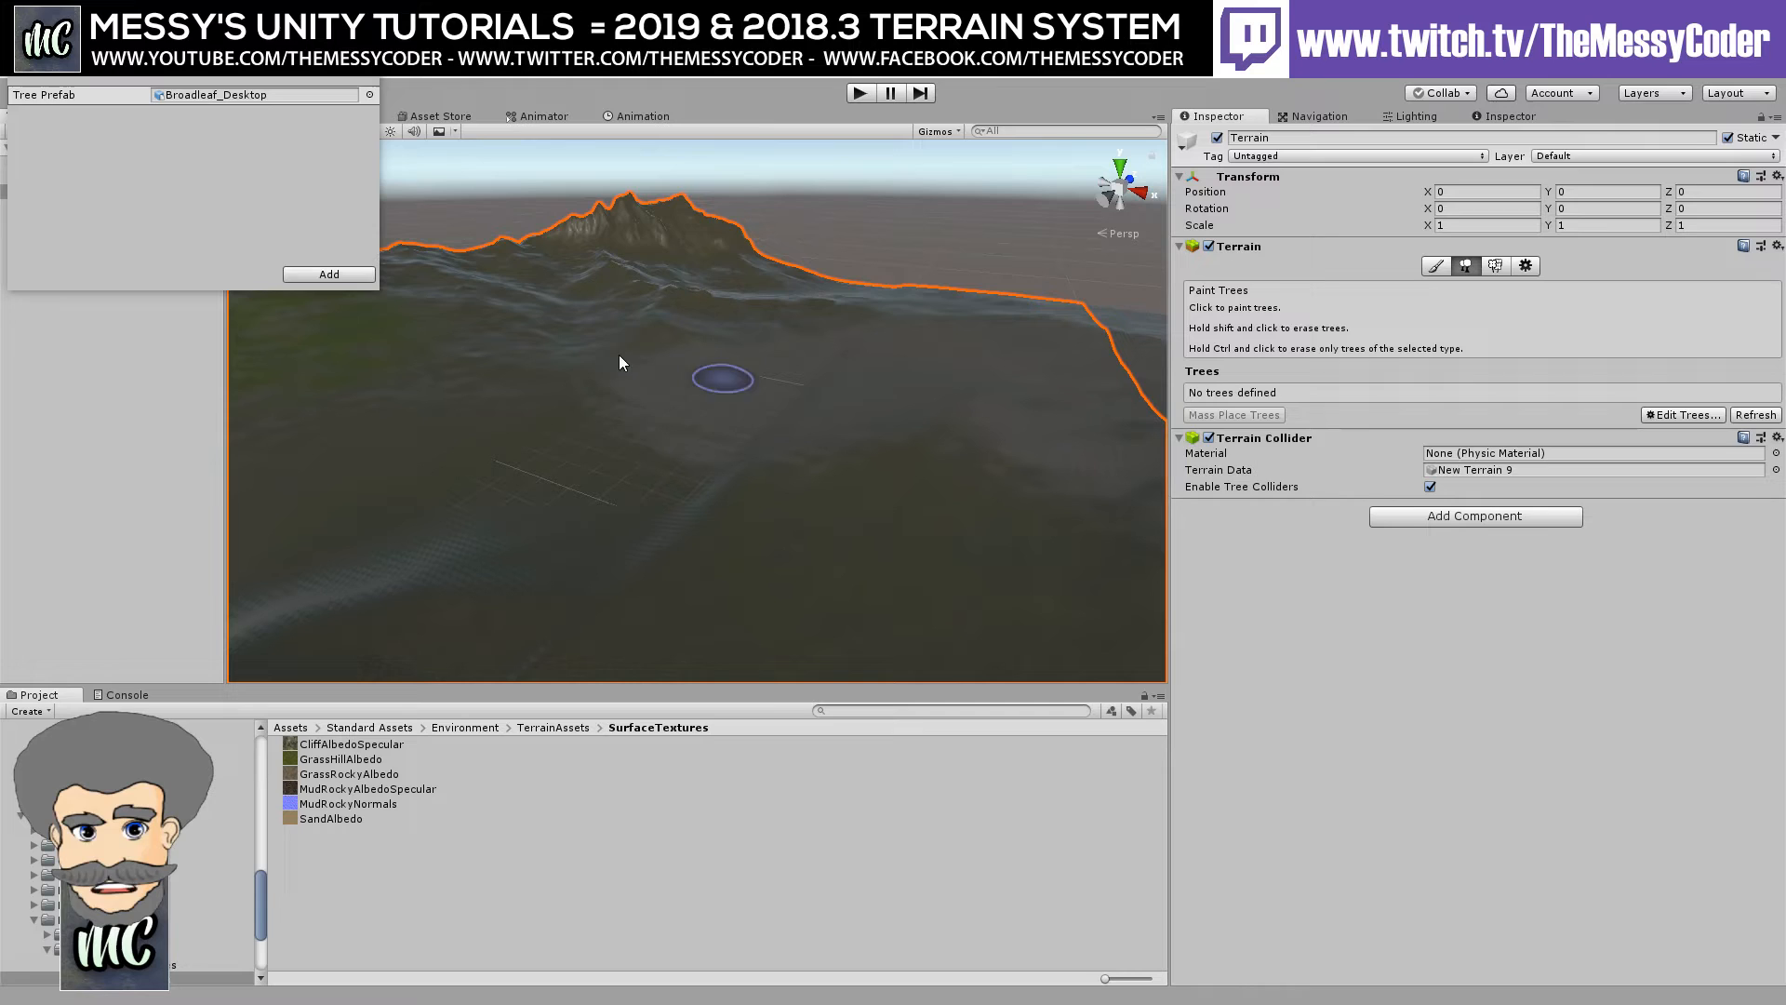
{"action": "left_click", "coordinate": [330, 274]}
Add the Conifer_Desktop prefab as a second paintable tree for the Terrain tile.
{"action": "left_click", "coordinate": [1711, 462]}
{"action": "left_click", "coordinate": [1683, 468]}
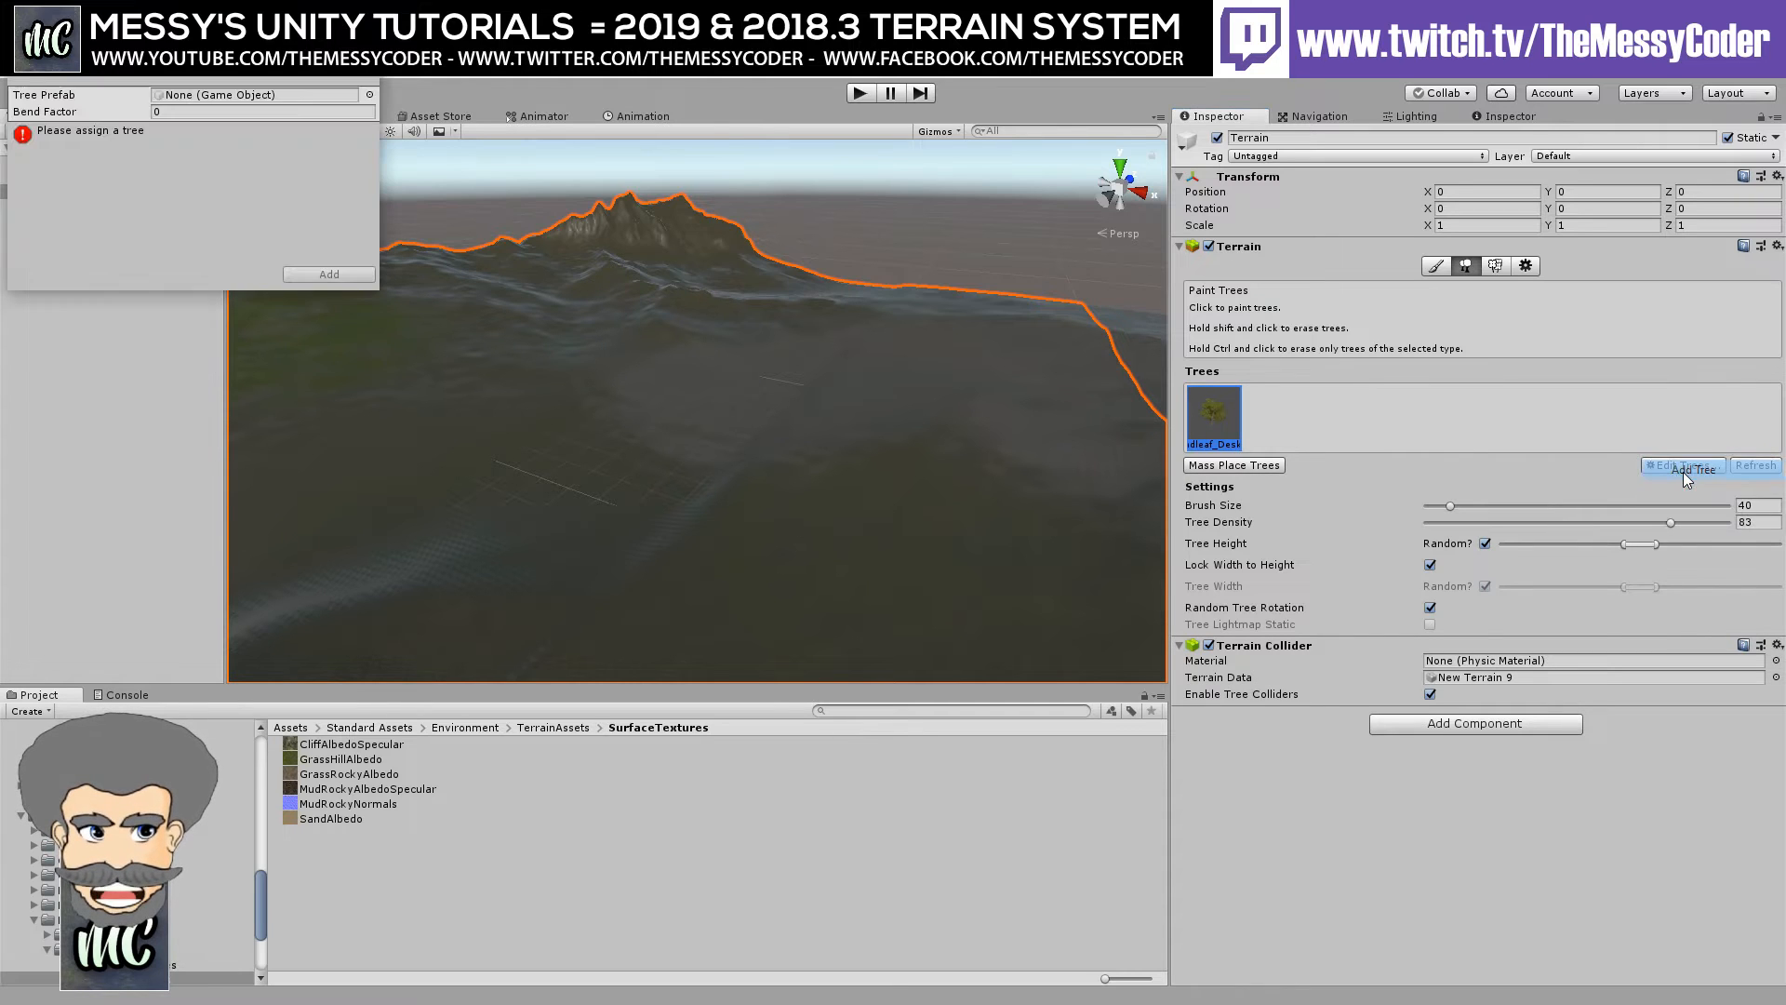
{"action": "left_click", "coordinate": [370, 95]}
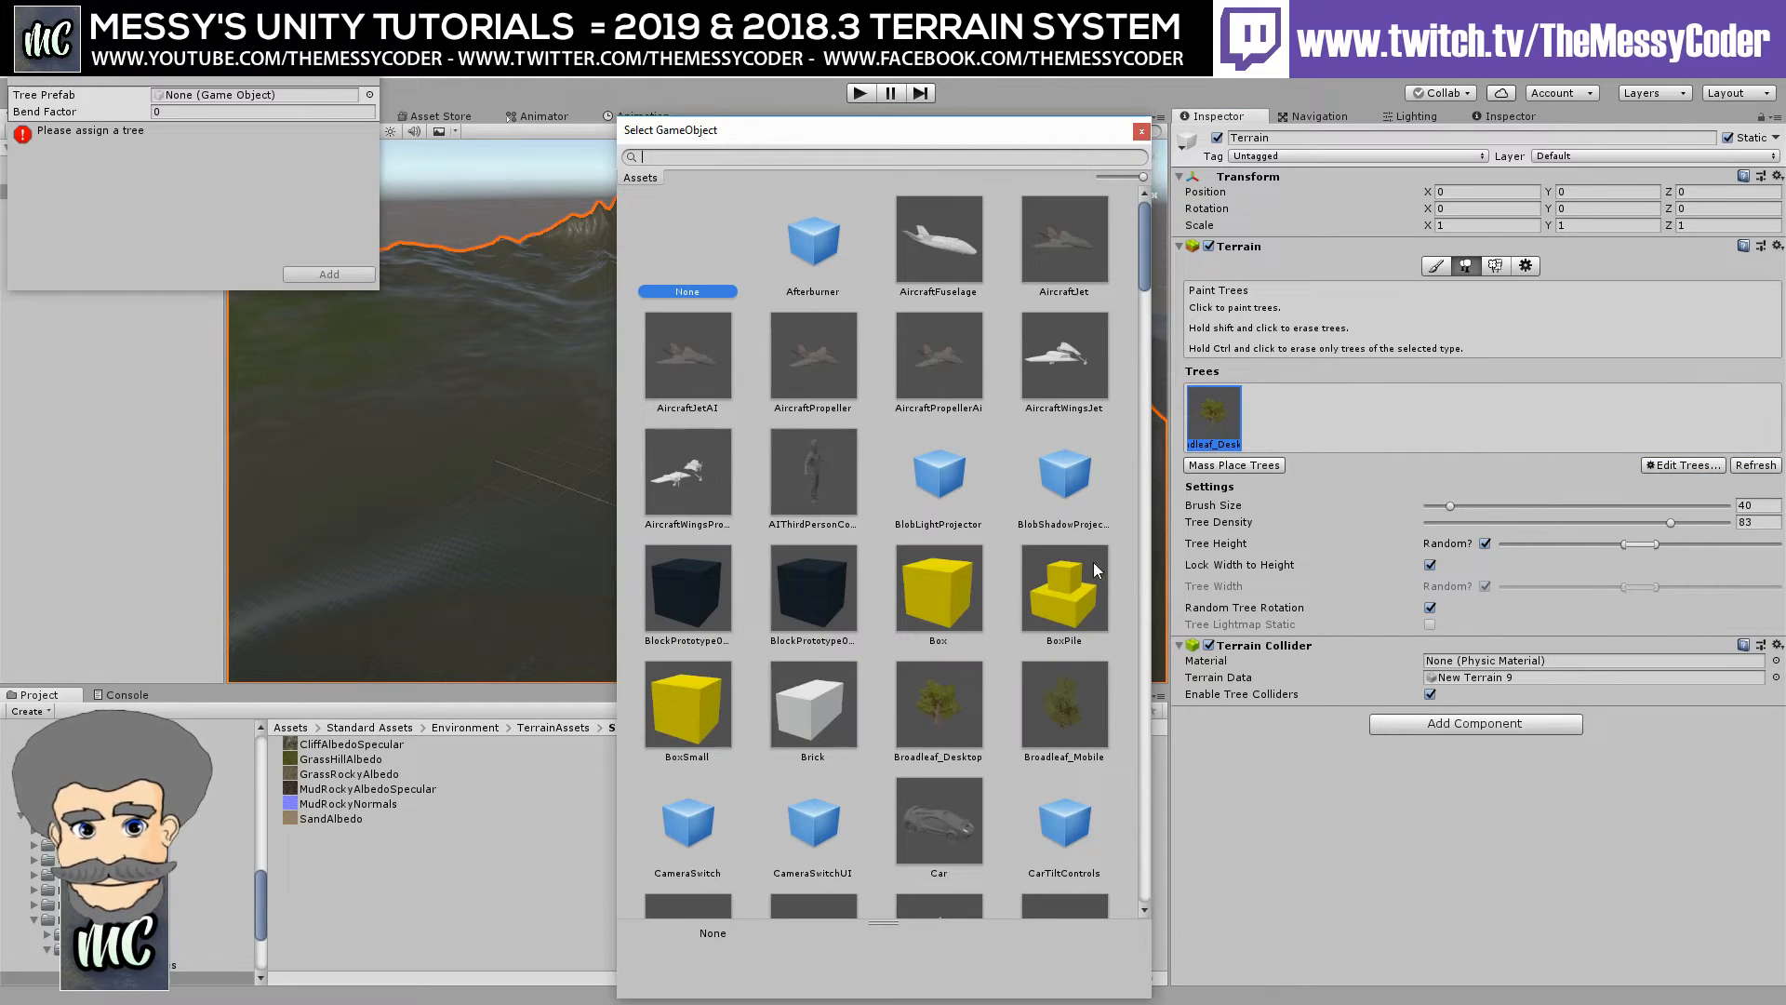
{"action": "left_click", "coordinate": [1066, 707]}
{"action": "double_click", "coordinate": [1066, 707]}
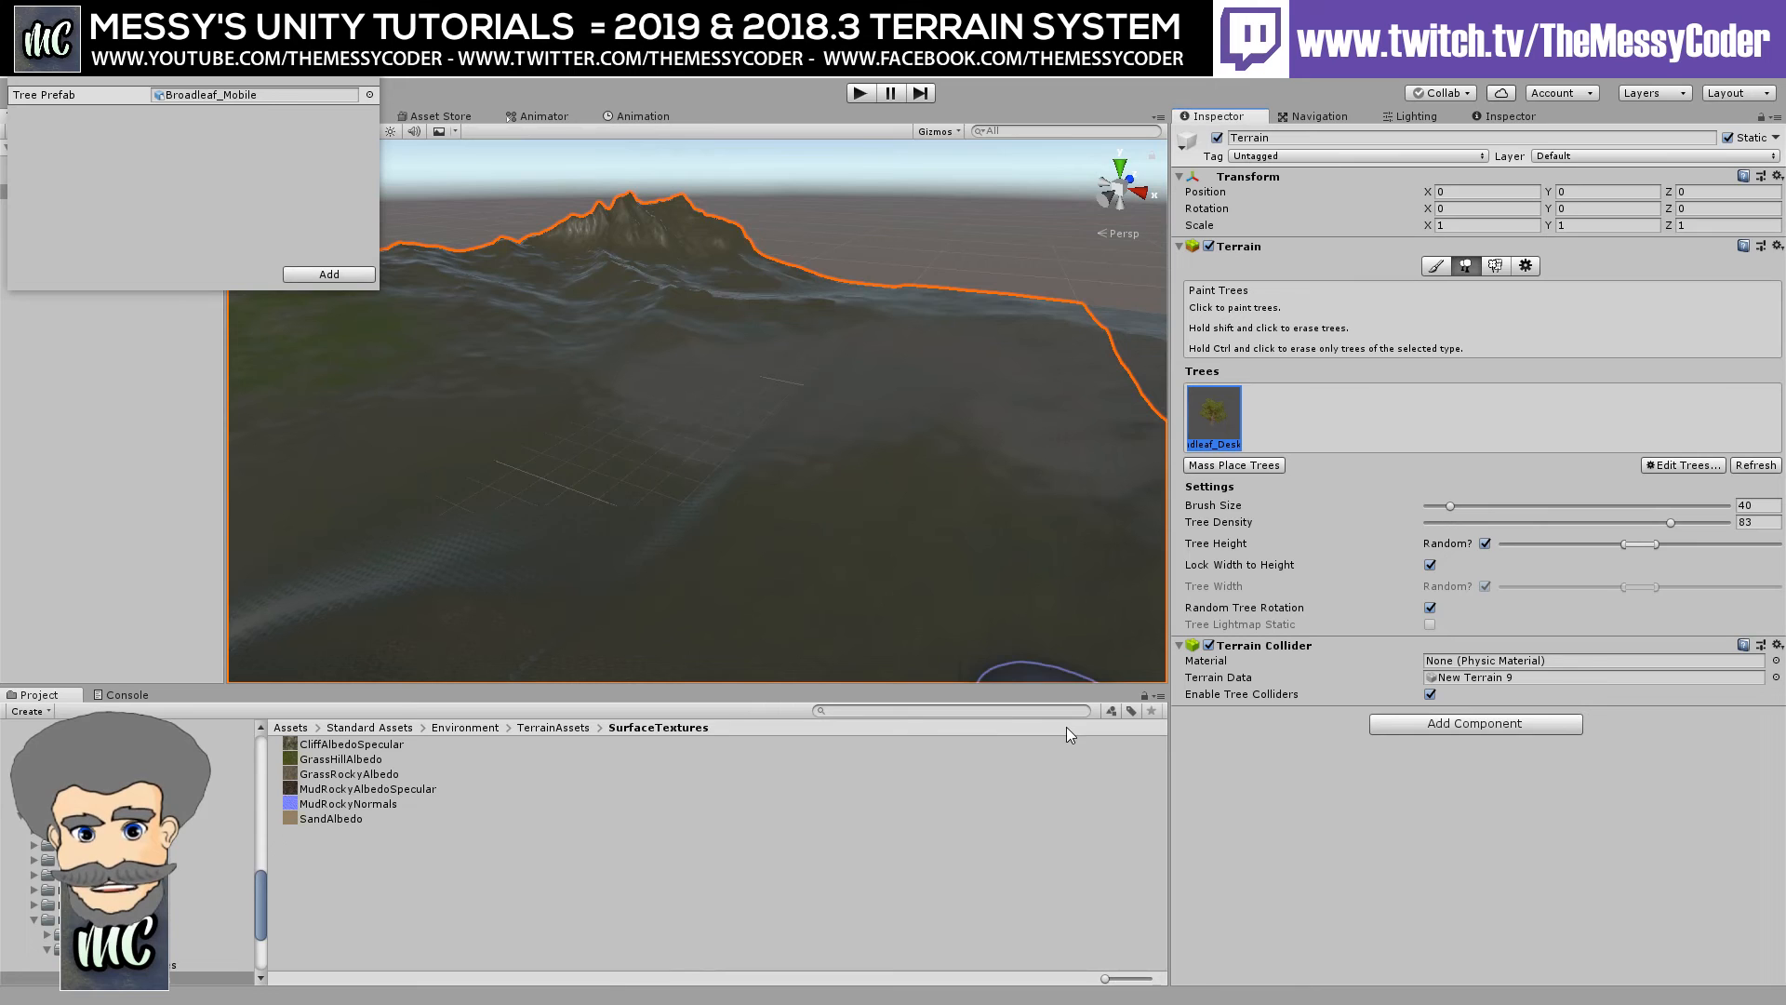
{"action": "left_click", "coordinate": [369, 95]}
{"action": "scroll", "coordinate": [930, 596], "scroll_direction": "down", "scroll_amount": 5}
{"action": "left_click", "coordinate": [1062, 674]}
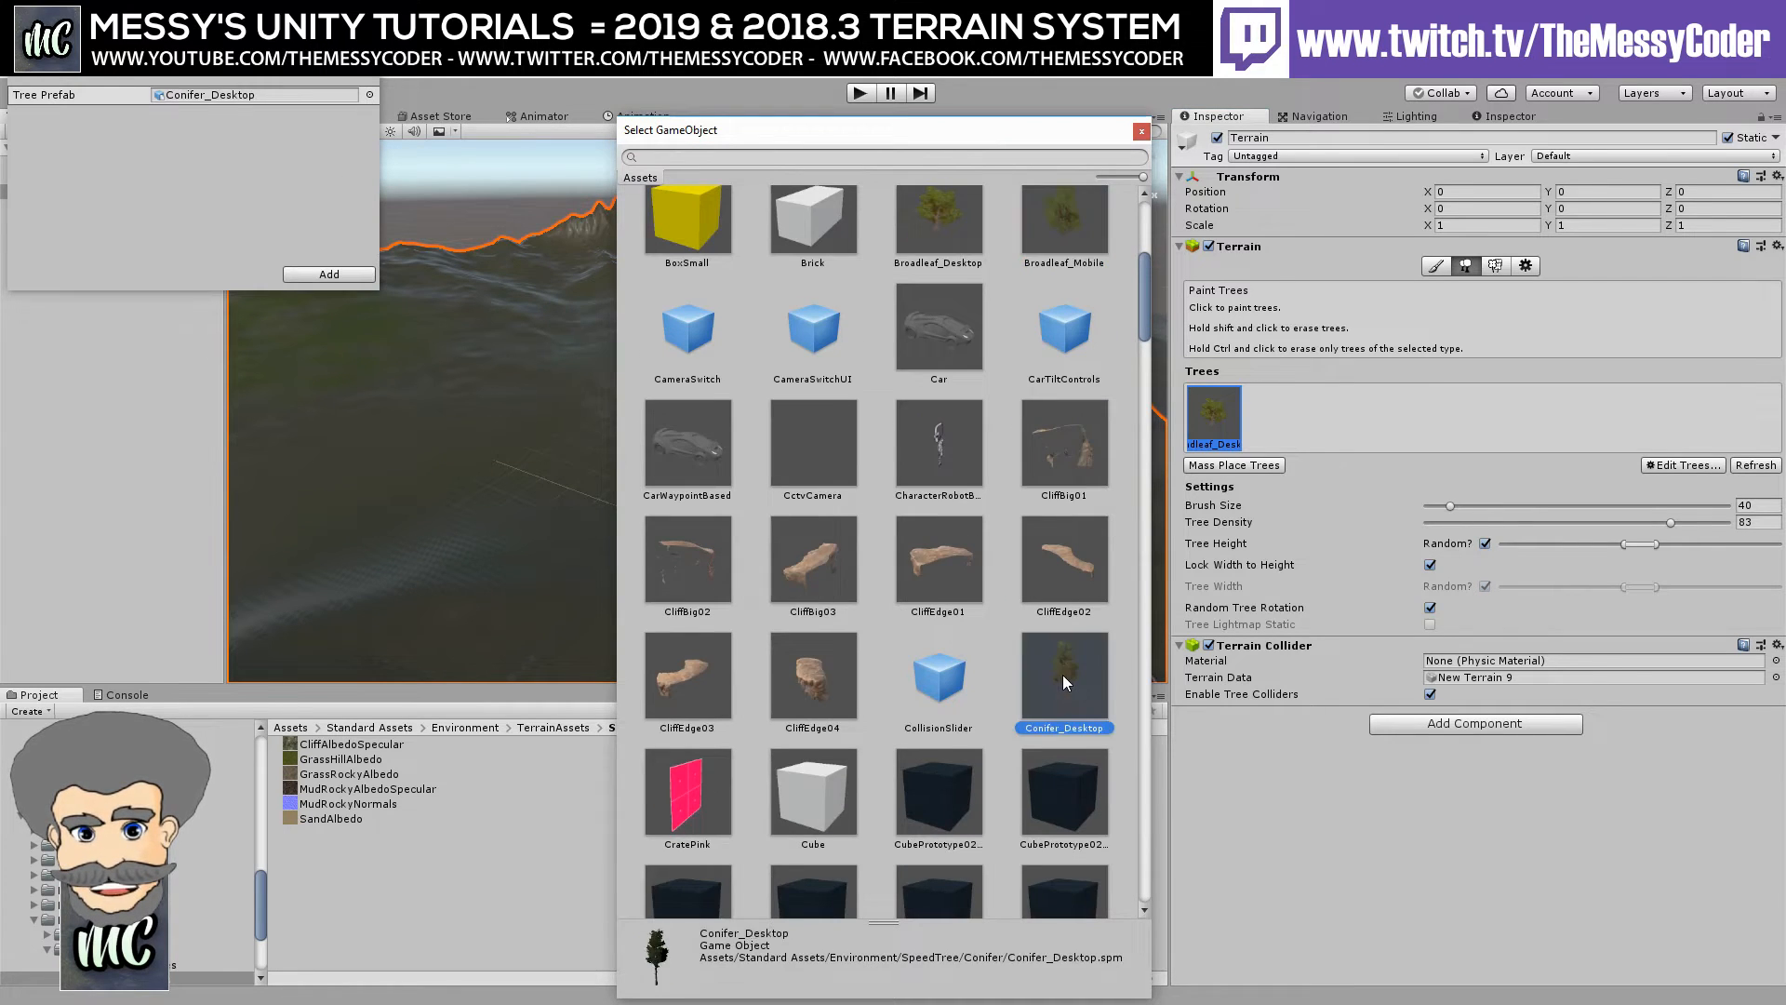
{"action": "double_click", "coordinate": [1062, 673]}
{"action": "left_click", "coordinate": [322, 272]}
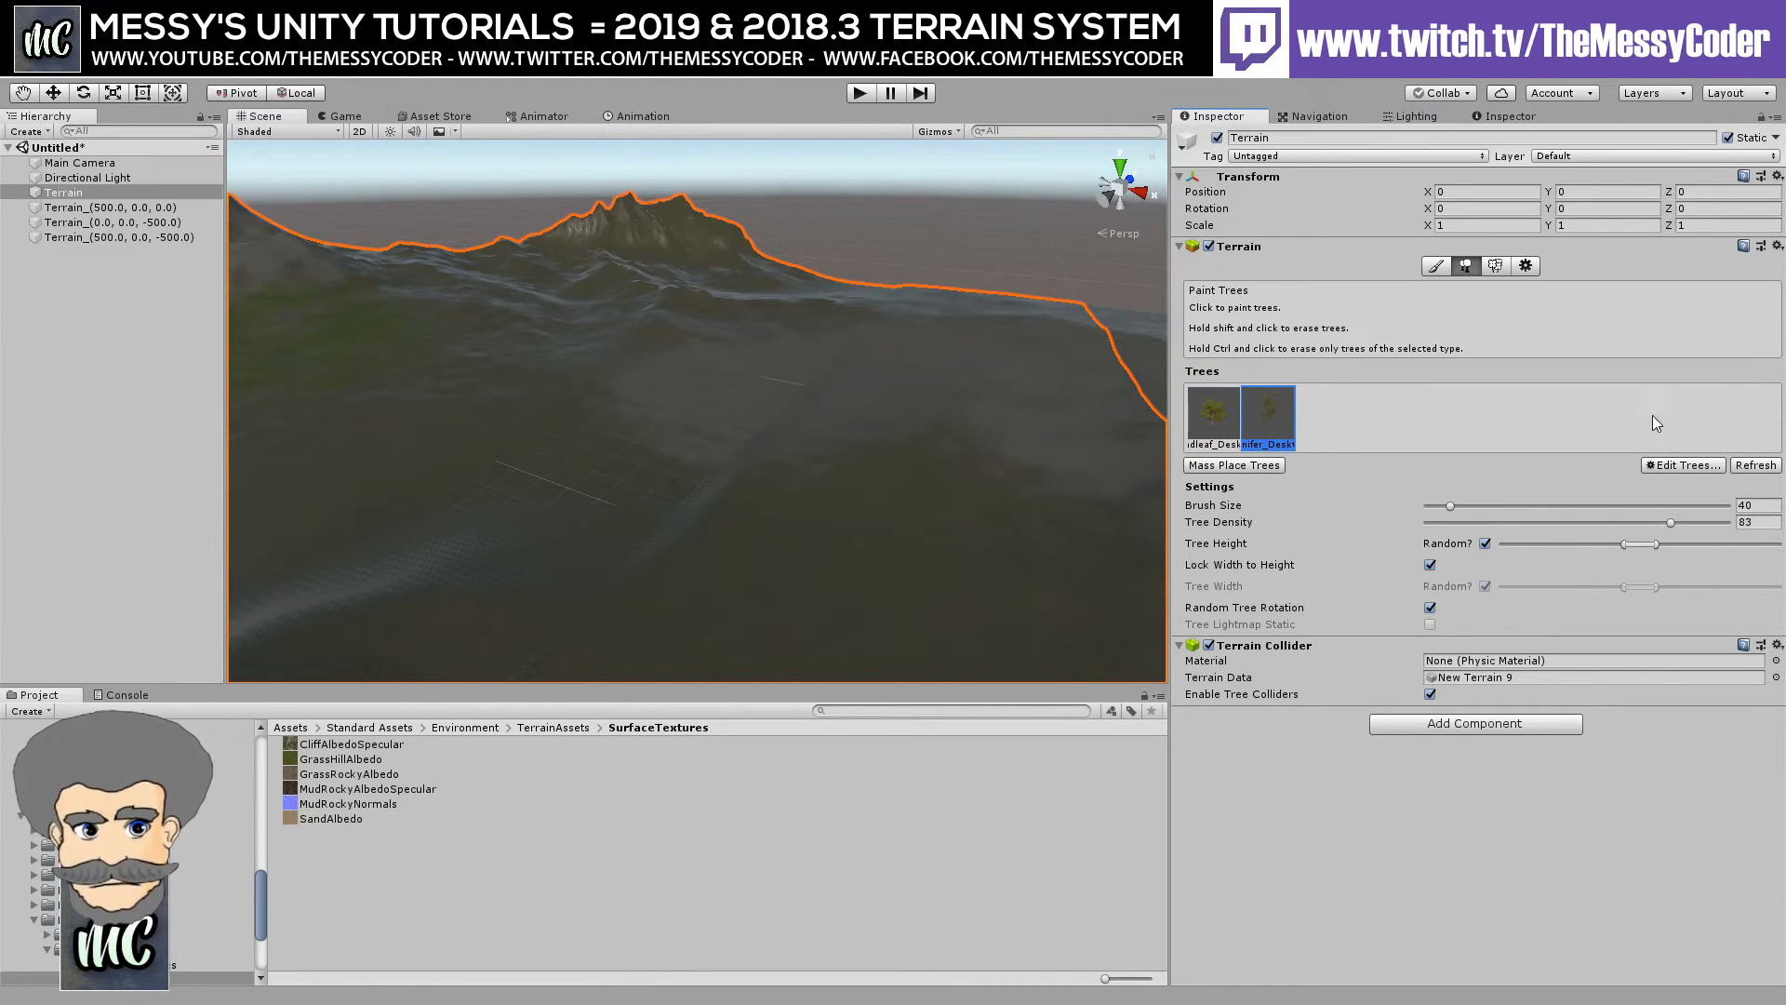
Add the Palm_Desktop prefab as a third paintable tree for the Terrain tile.
{"action": "left_click", "coordinate": [1673, 460]}
{"action": "left_click", "coordinate": [1674, 467]}
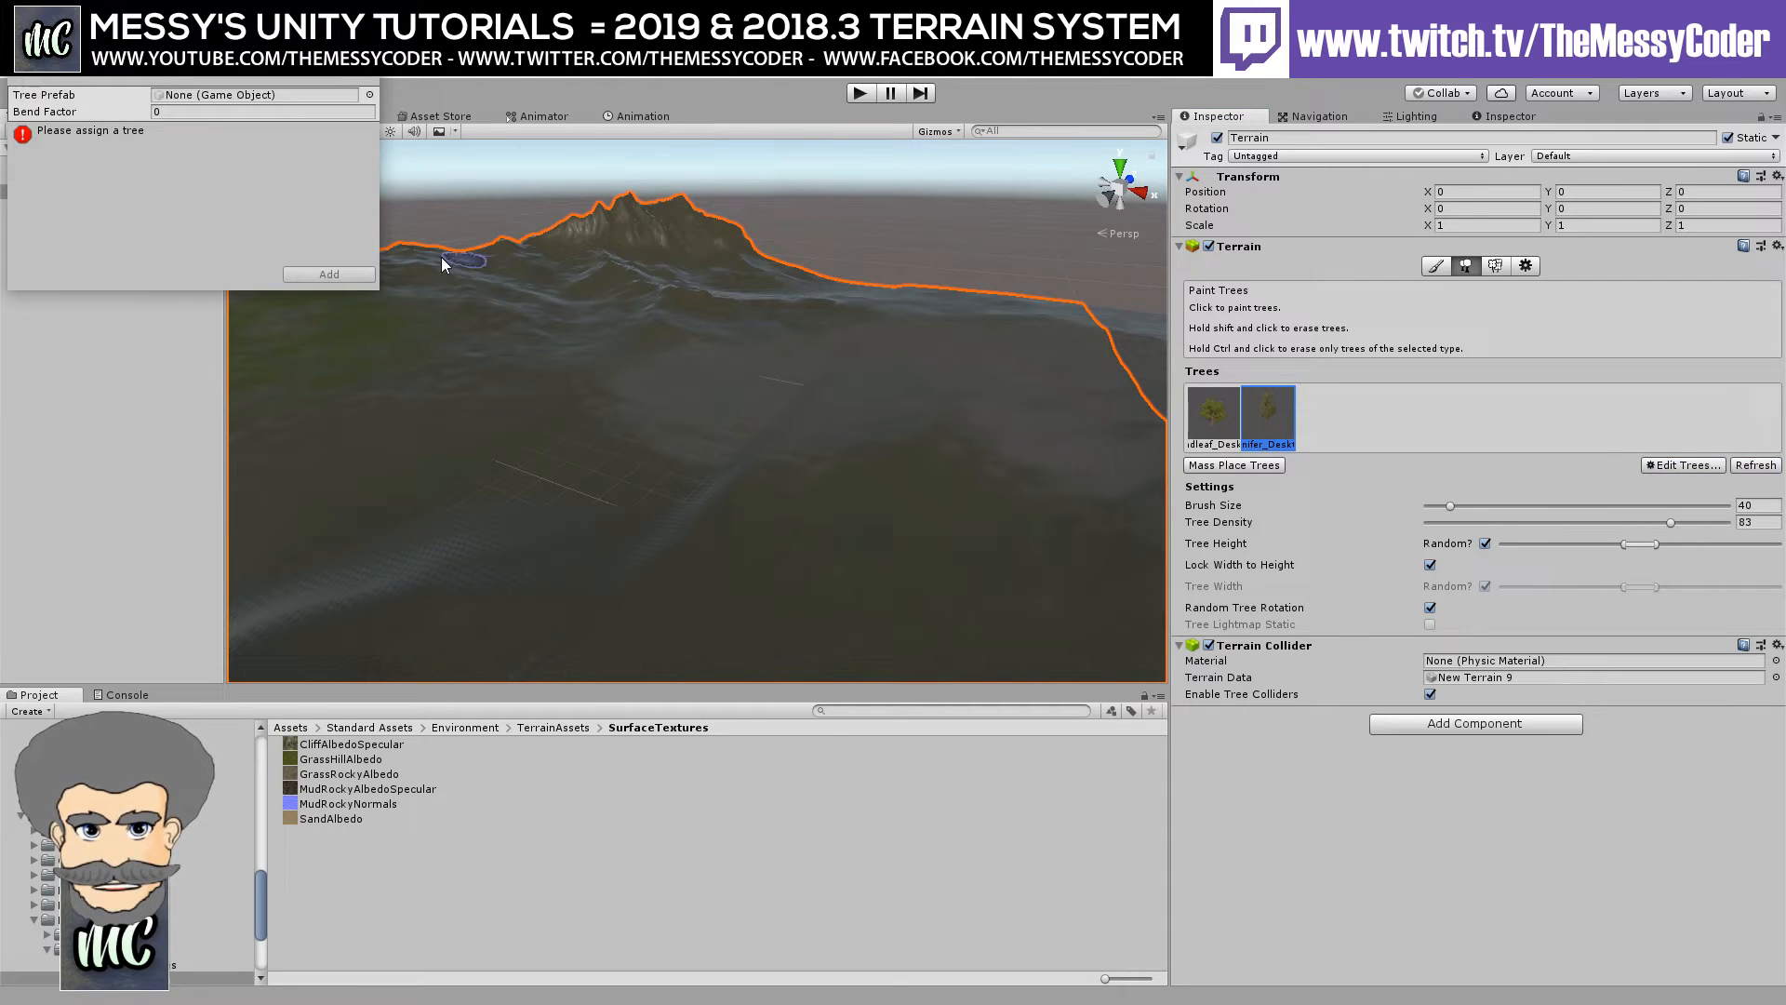
{"action": "left_click", "coordinate": [370, 96]}
{"action": "scroll", "coordinate": [1014, 661], "scroll_direction": "down", "scroll_amount": 10}
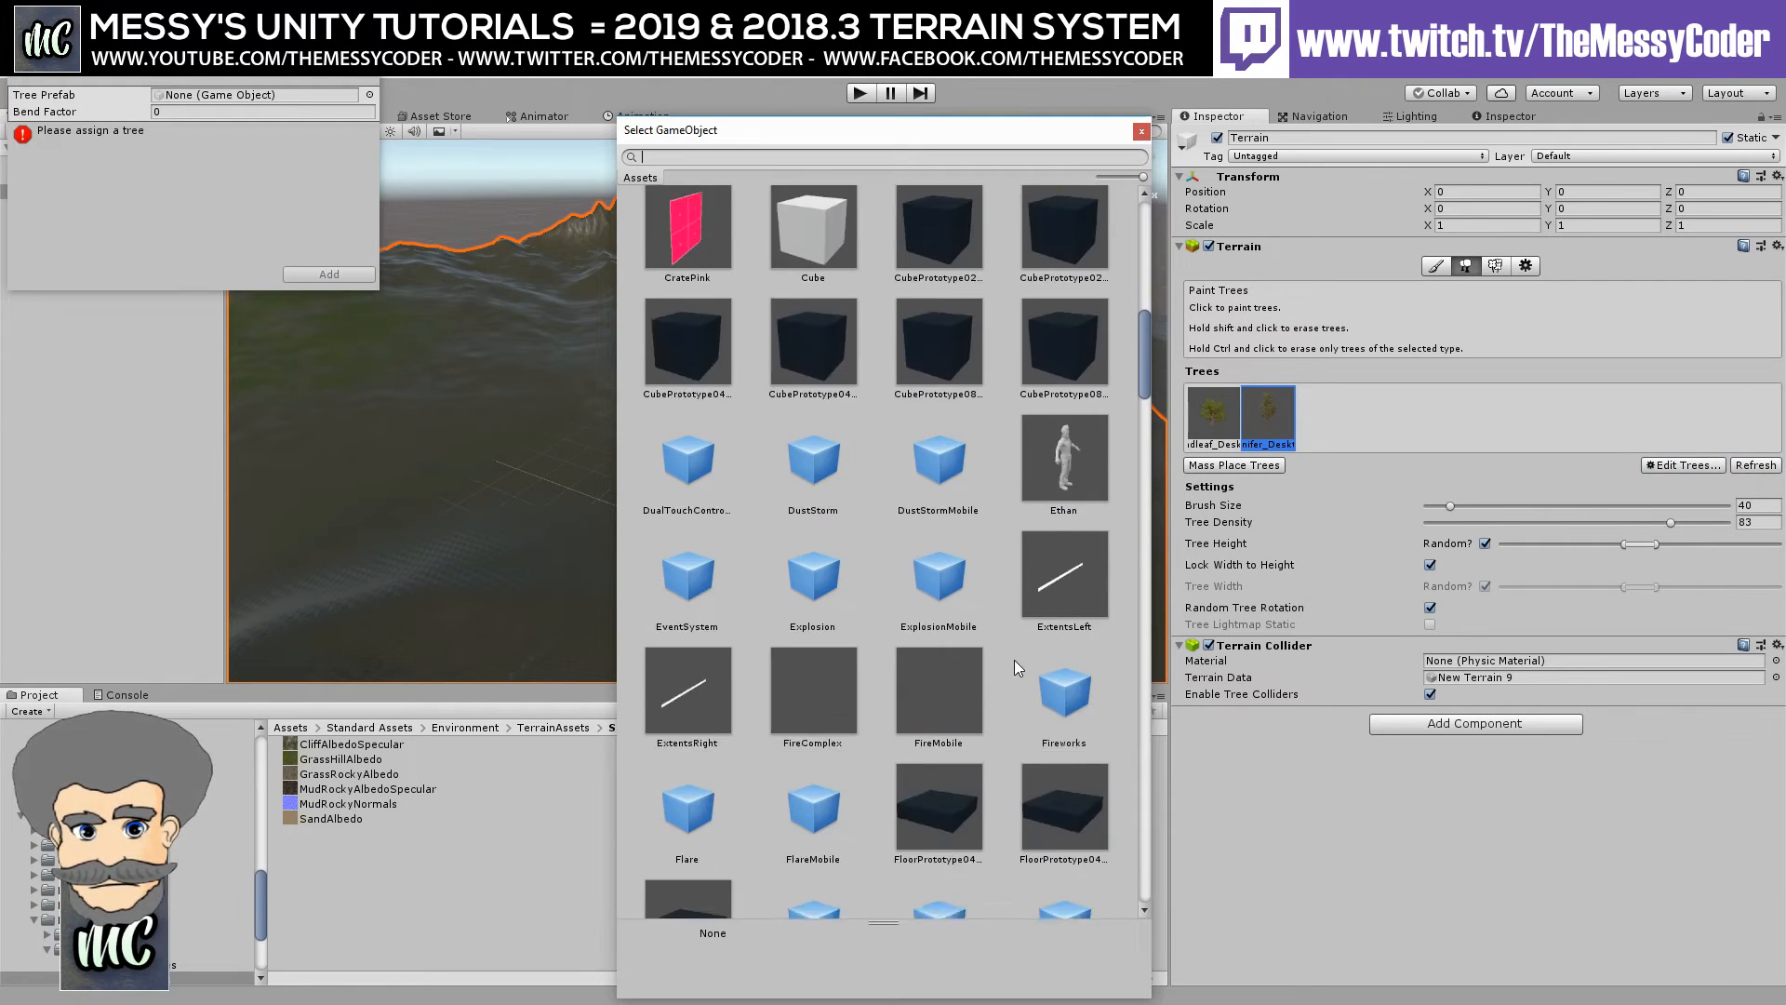
{"action": "scroll", "coordinate": [1014, 661], "scroll_direction": "down", "scroll_amount": 10}
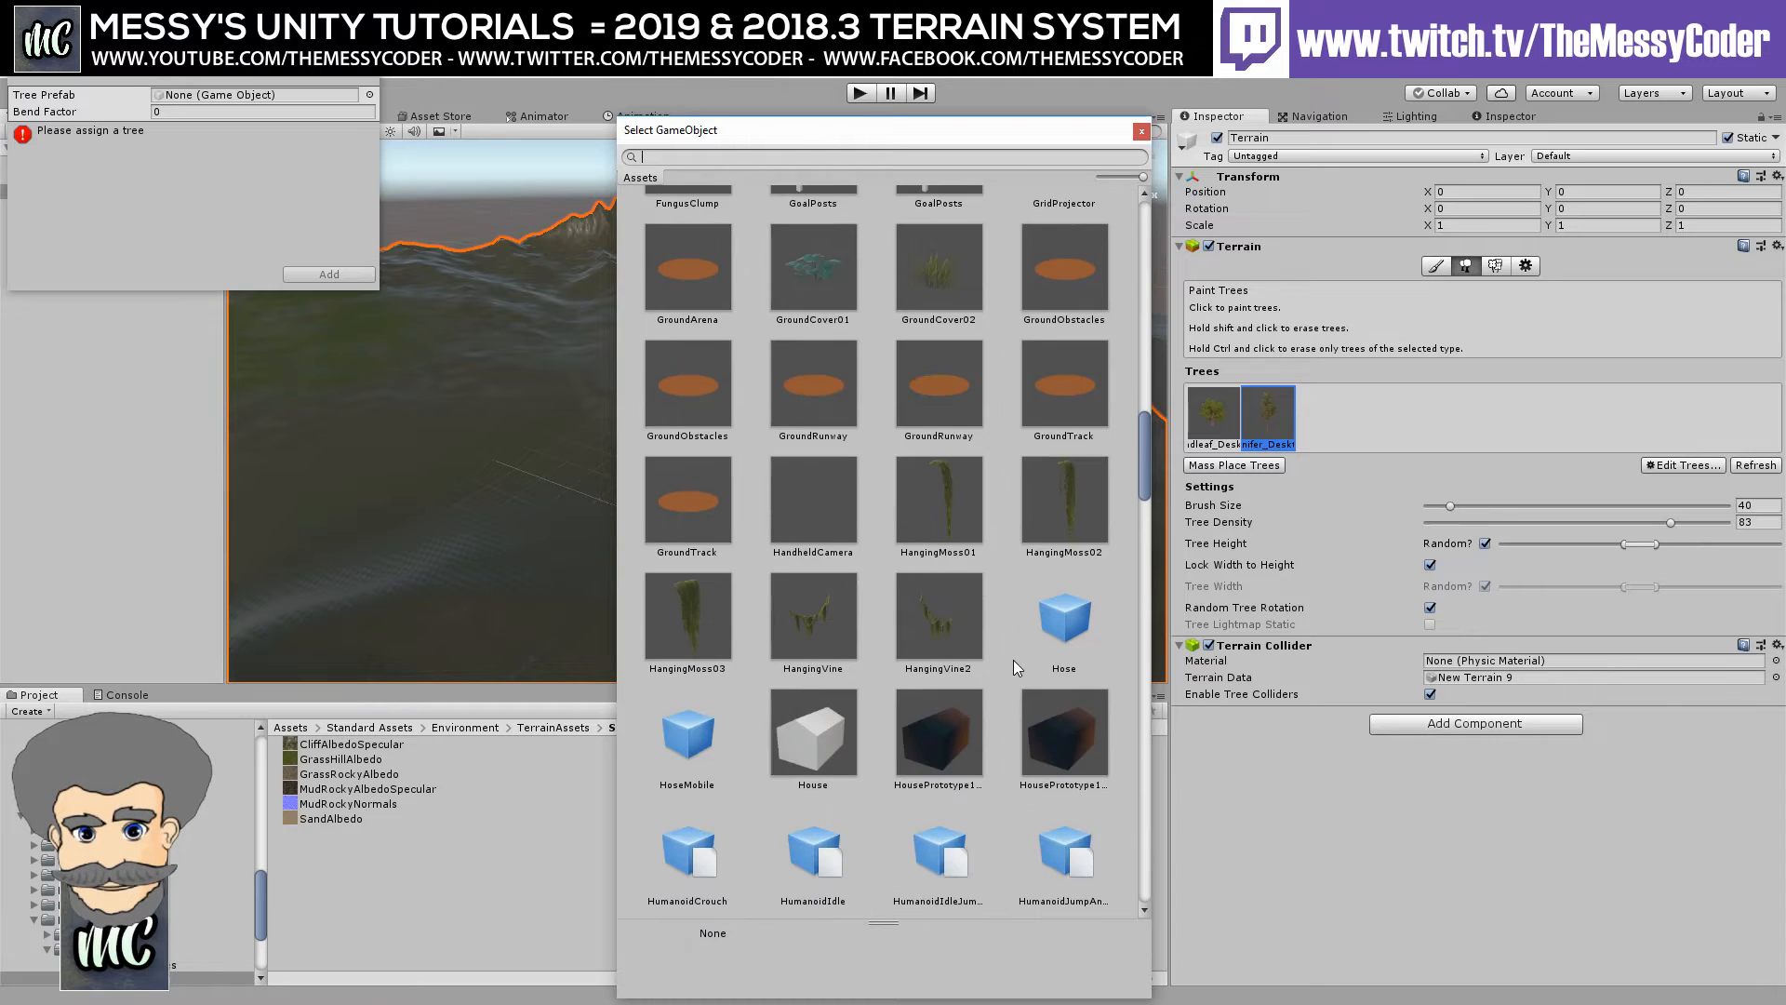
{"action": "scroll", "coordinate": [1013, 661], "scroll_direction": "down", "scroll_amount": 10}
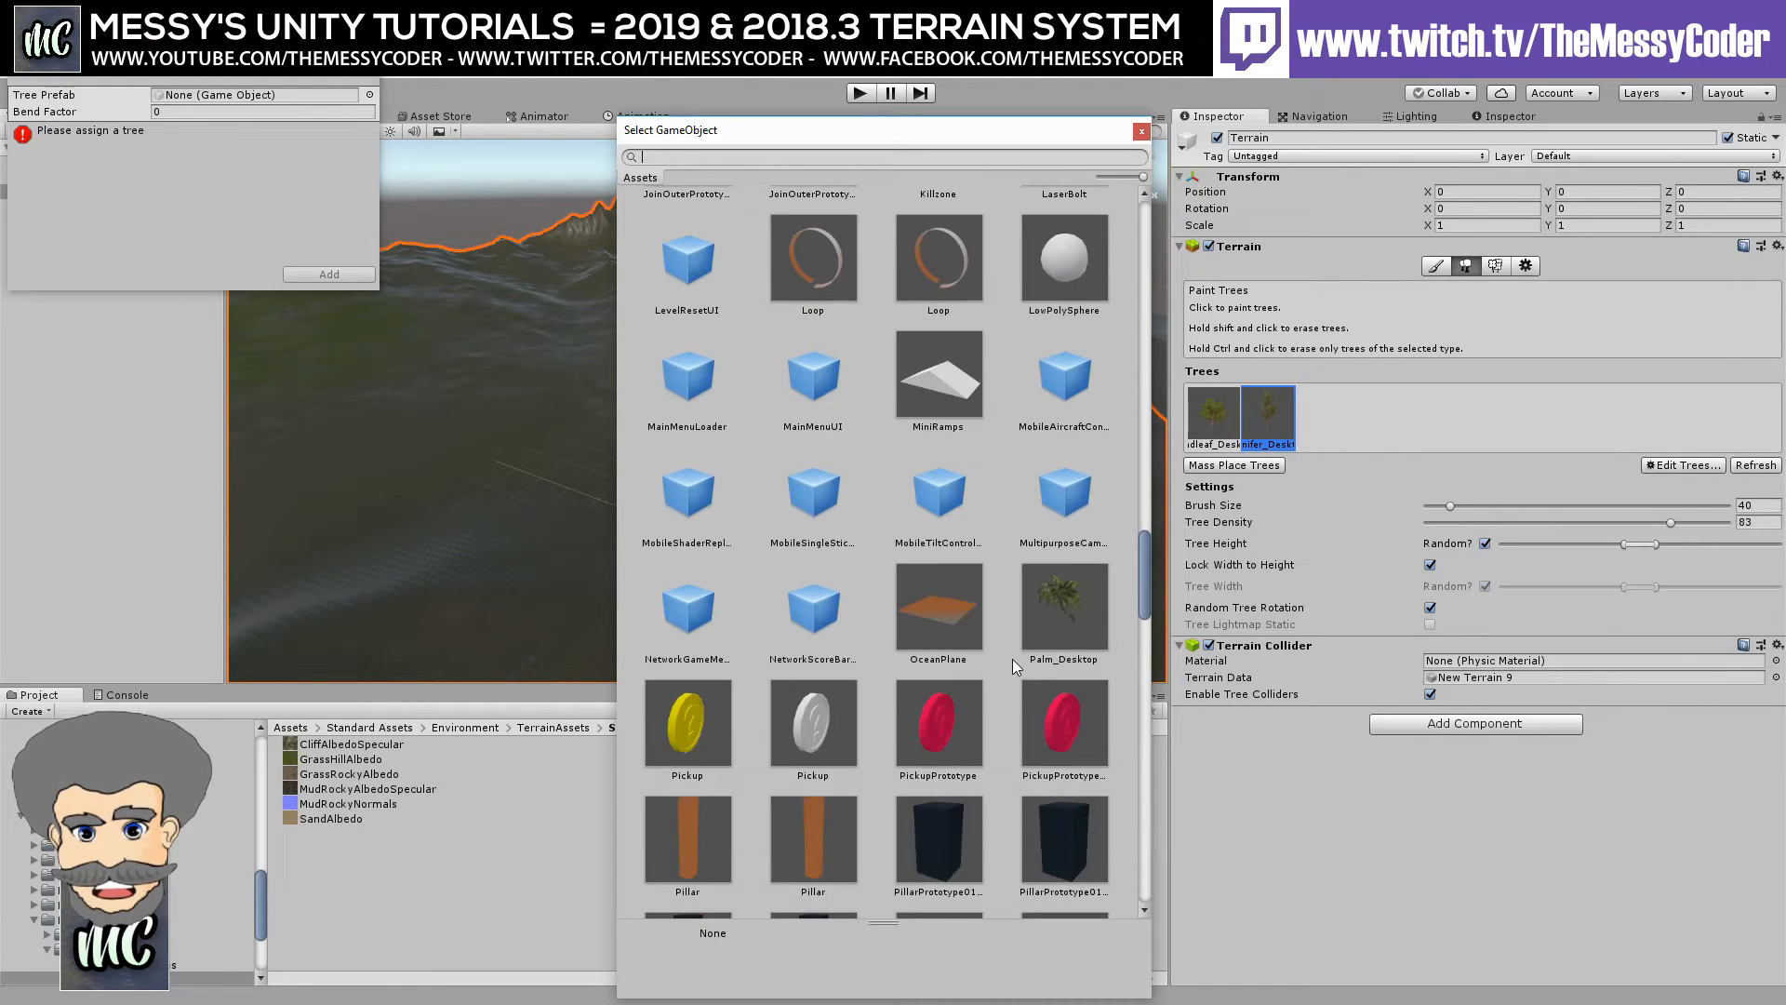
{"action": "scroll", "coordinate": [1024, 604], "scroll_direction": "down", "scroll_amount": 3}
{"action": "double_click", "coordinate": [1074, 518]}
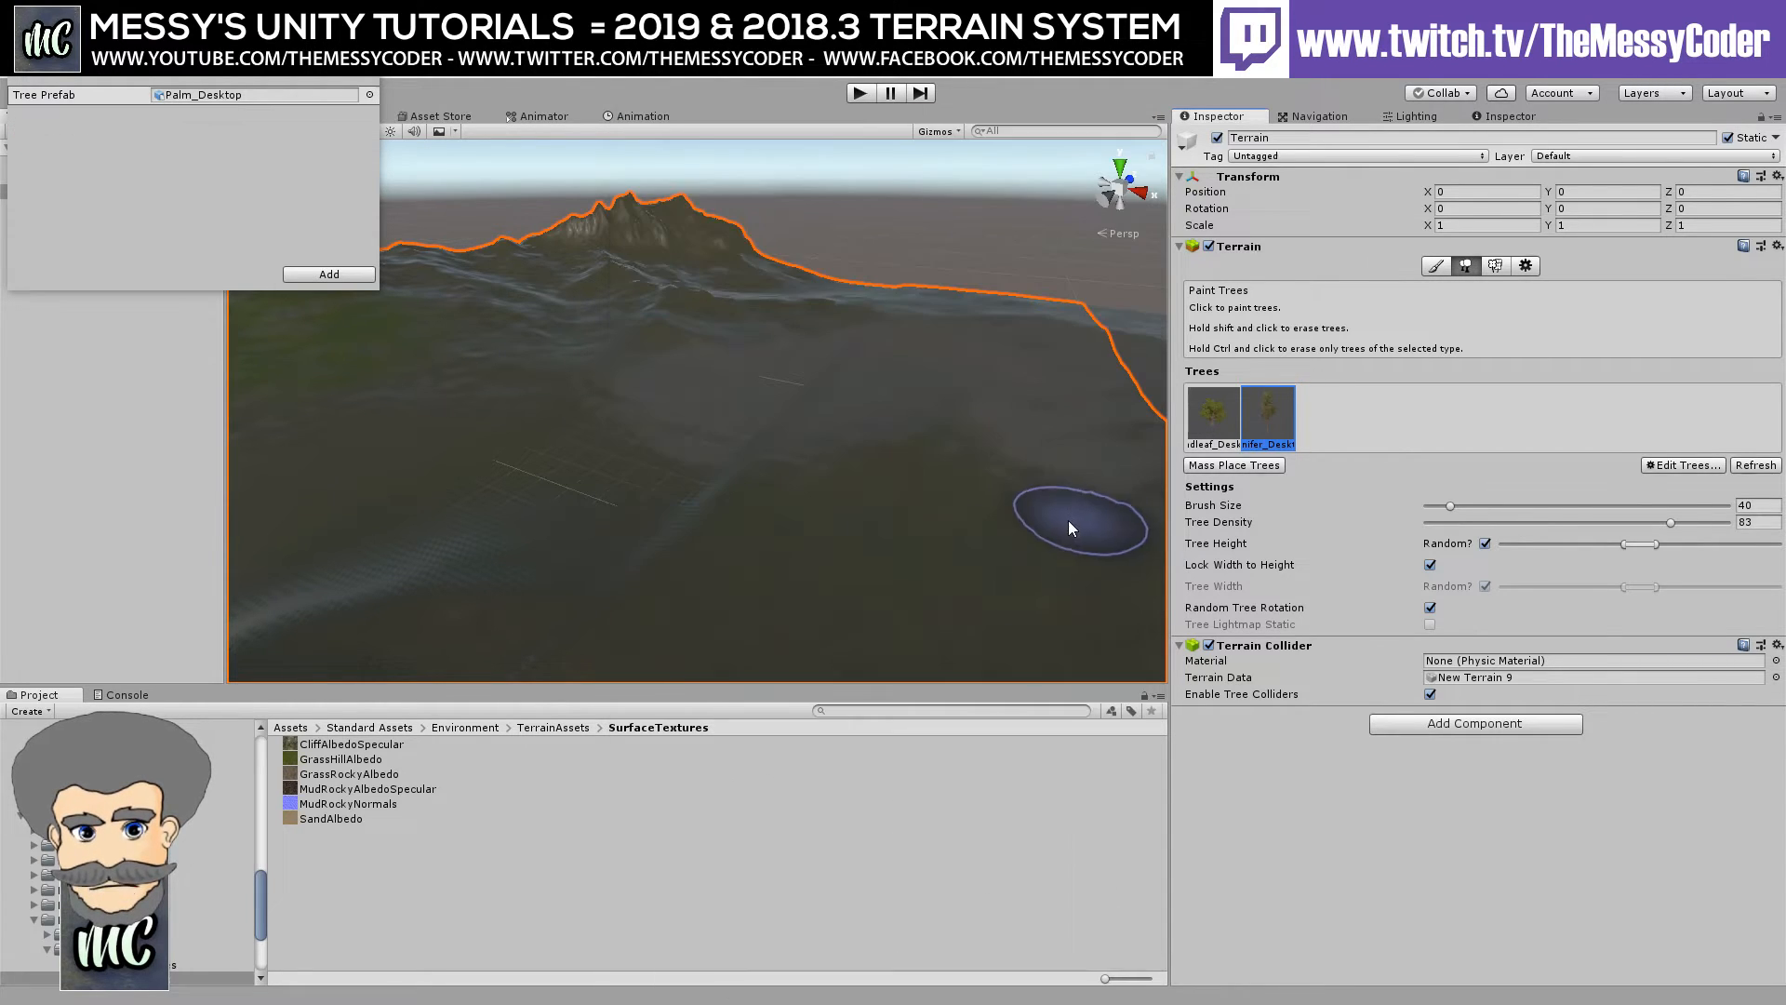
{"action": "left_click", "coordinate": [340, 273]}
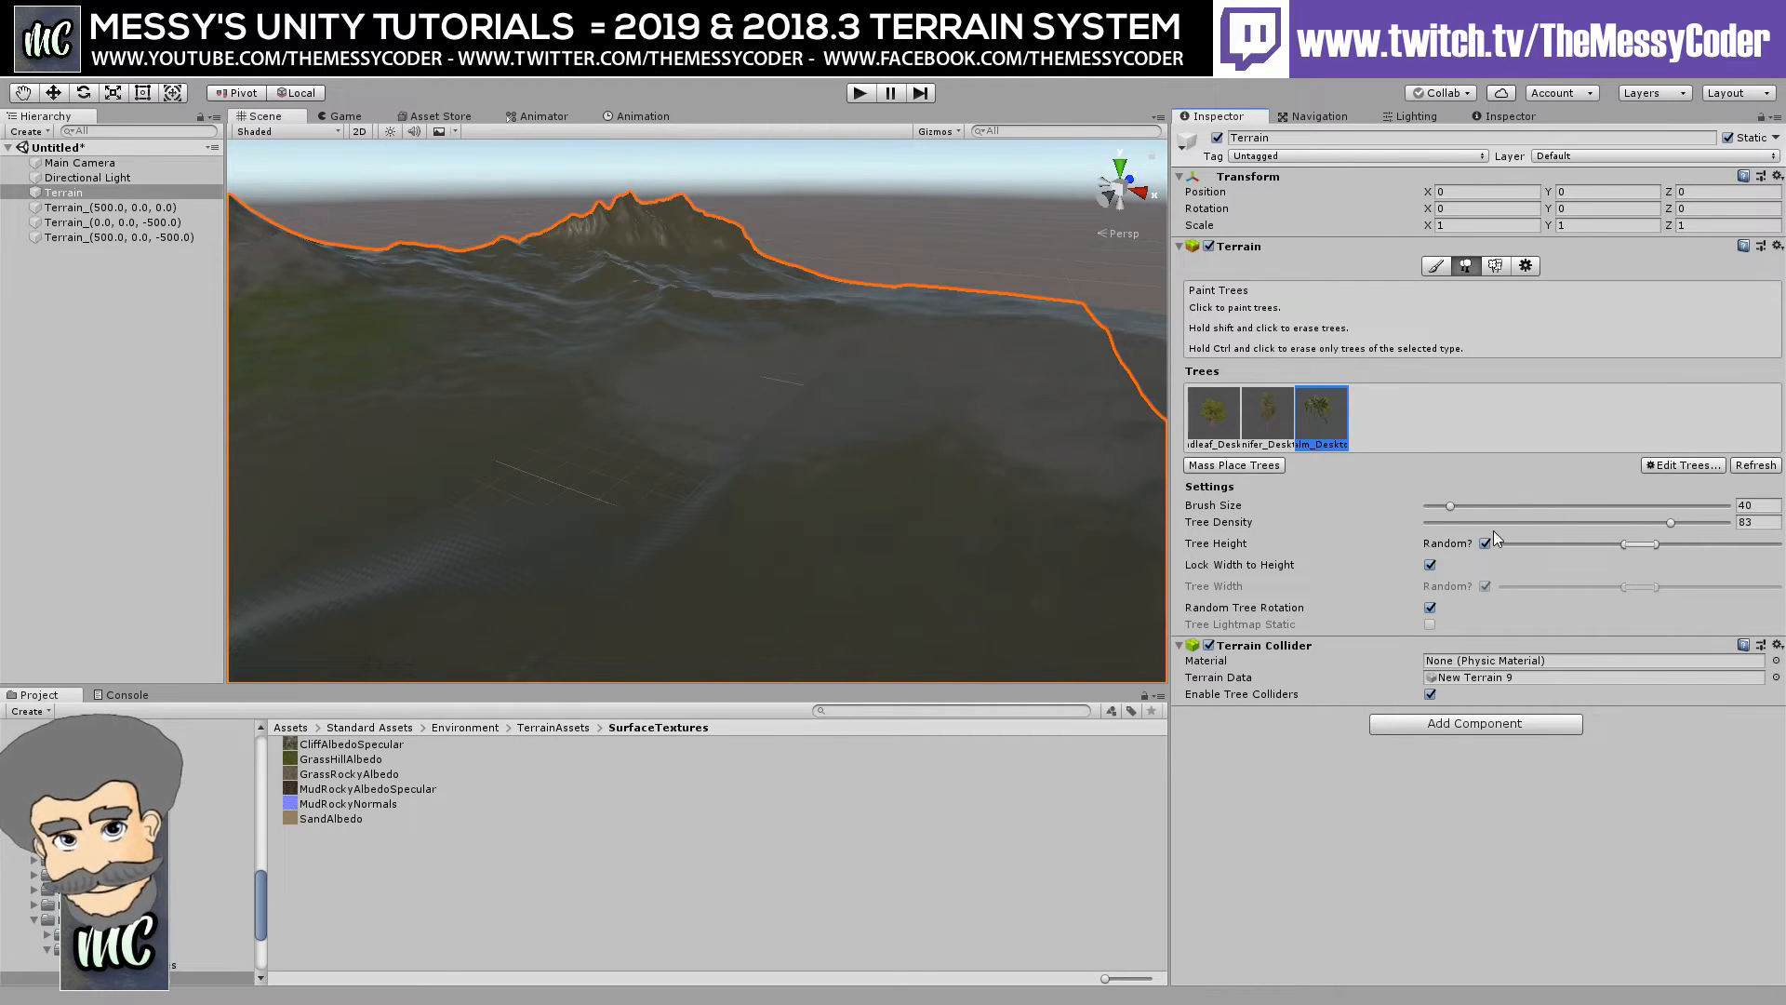
Set the tree brush size to 1 and tree density to 10, and extend the random tree height range toward shorter trees.
{"action": "left_click", "coordinate": [1243, 467]}
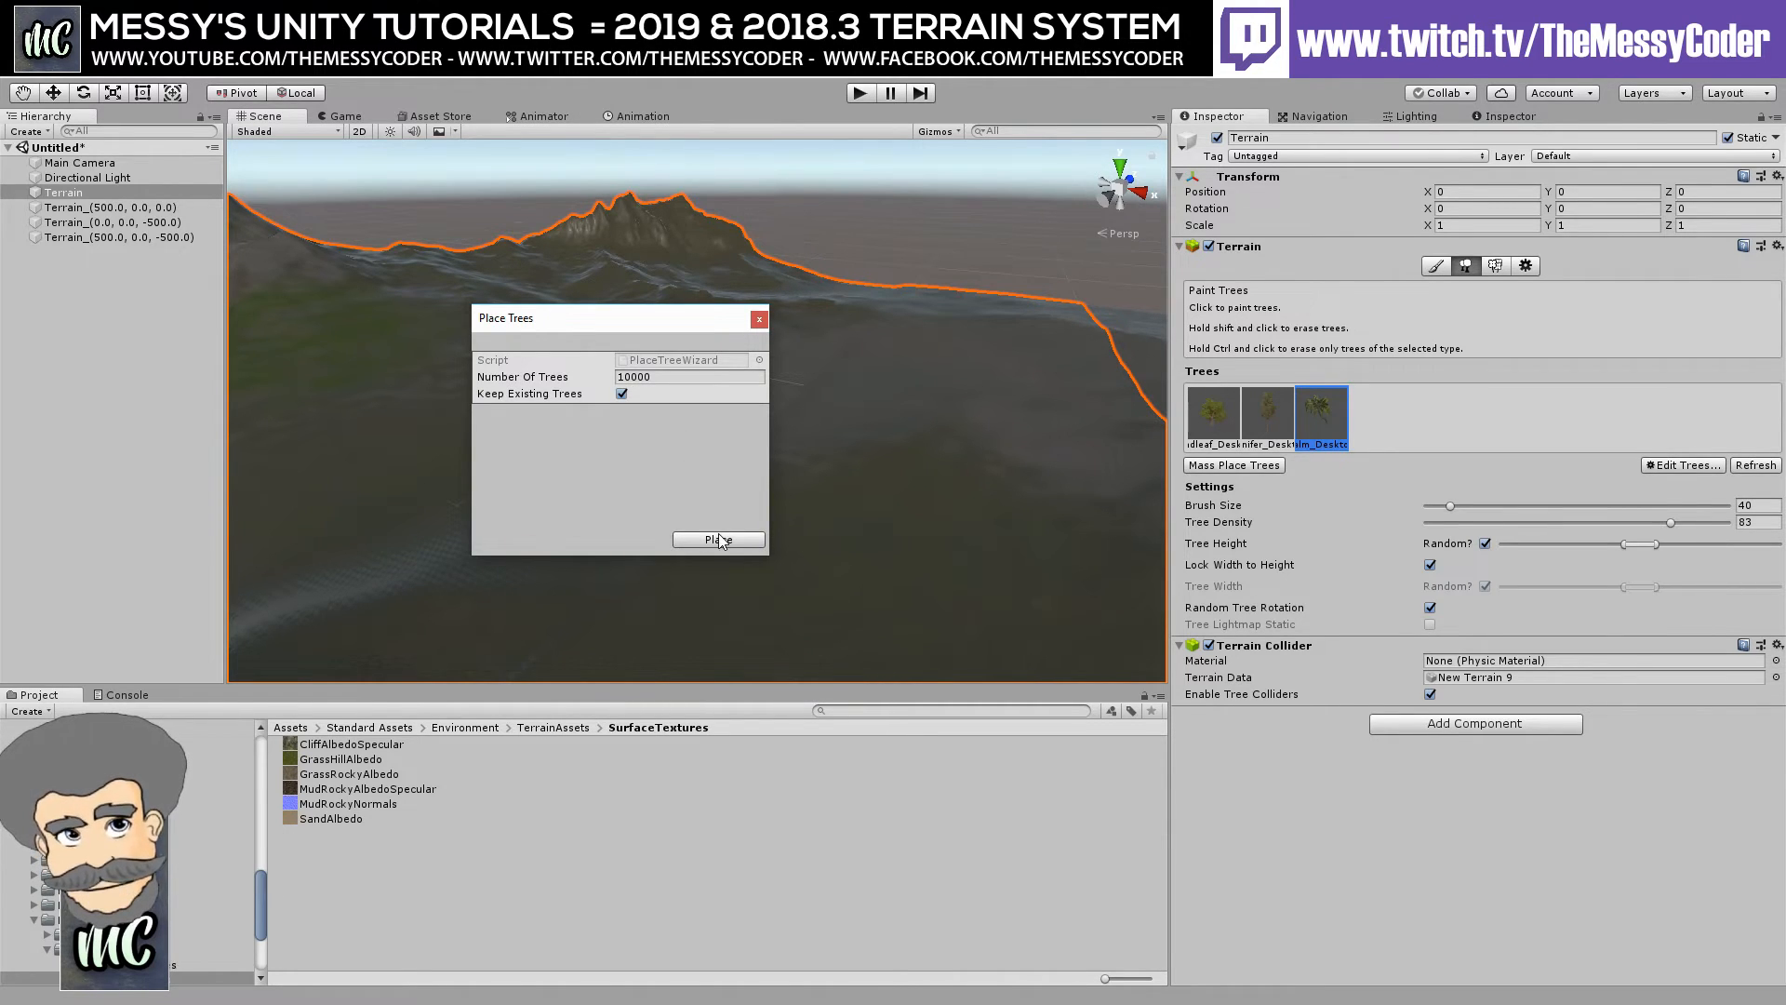
{"action": "left_click", "coordinate": [759, 320]}
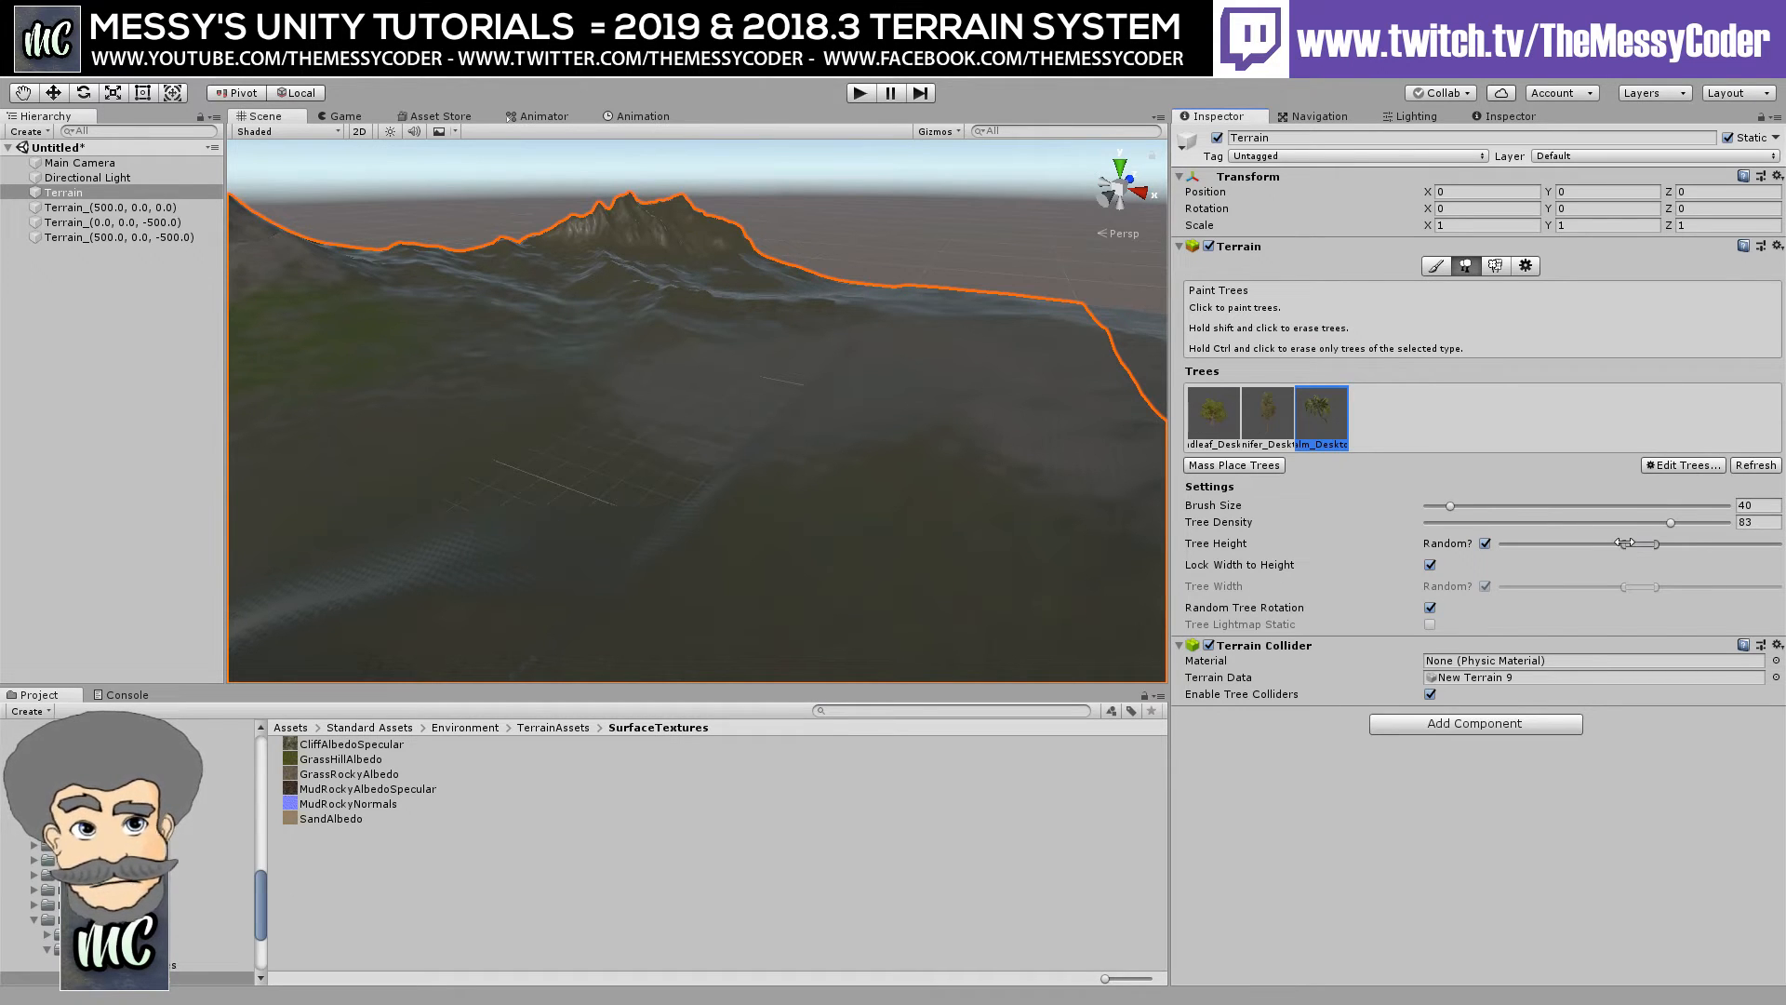
{"action": "left_click_drag", "start_coordinate": [1623, 542], "coordinate": [1559, 547]}
{"action": "mouse_move", "coordinate": [1662, 522]}
{"action": "left_mouse_down"}
{"action": "mouse_move", "coordinate": [1419, 527]}
{"action": "mouse_move", "coordinate": [1421, 507]}
{"action": "left_mouse_up"}
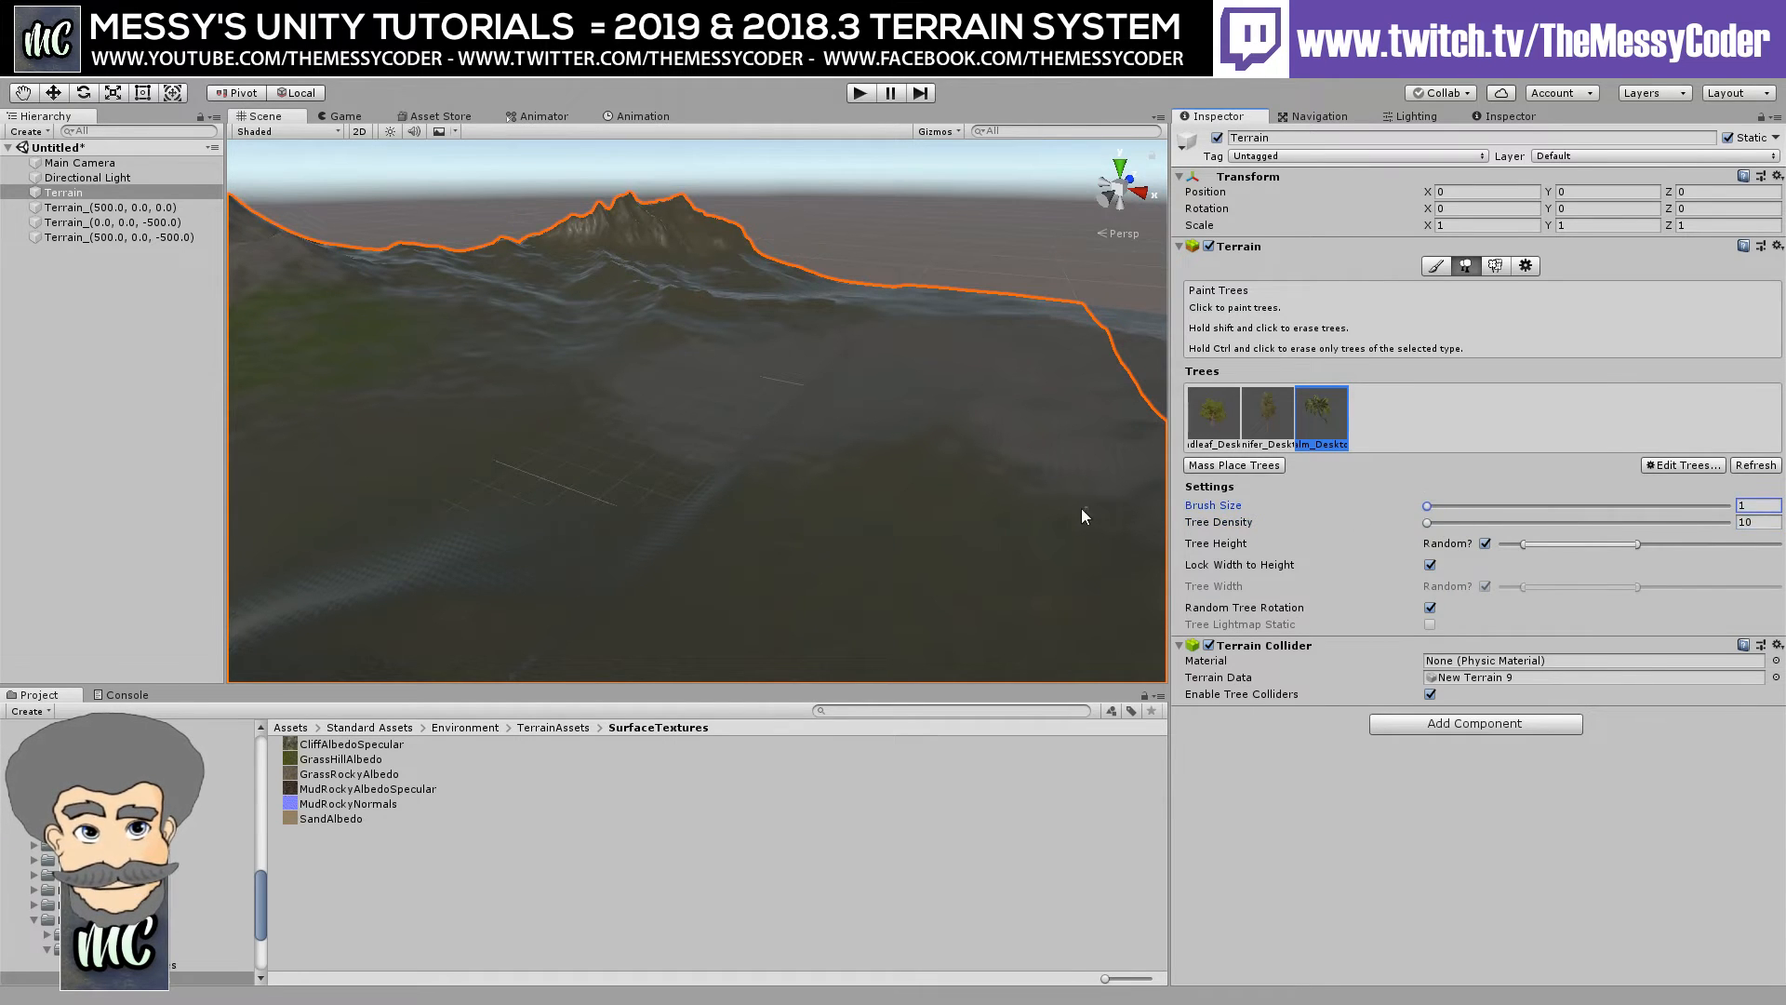
Paint a single palm tree on the open ground of the Terrain tile below the mountain and inspect its size.
{"action": "scroll", "coordinate": [695, 461], "scroll_direction": "up", "scroll_amount": 1}
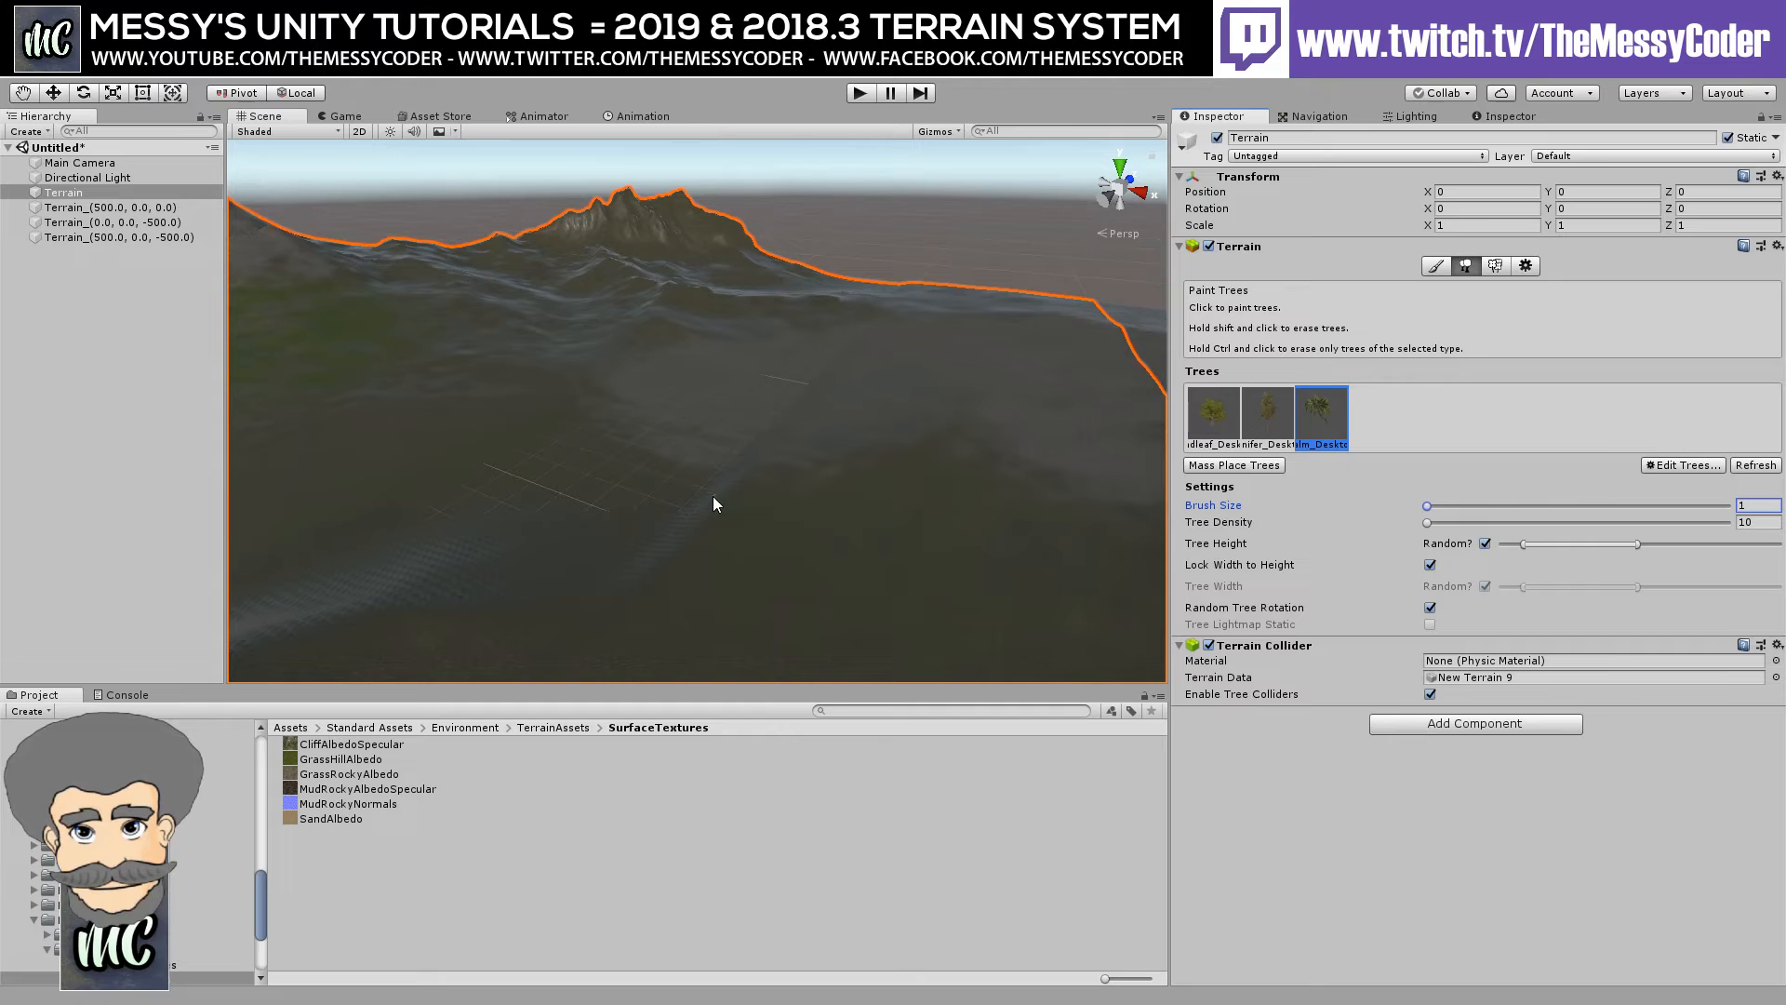
{"action": "left_click", "coordinate": [666, 446]}
{"action": "left_click", "coordinate": [58, 192]}
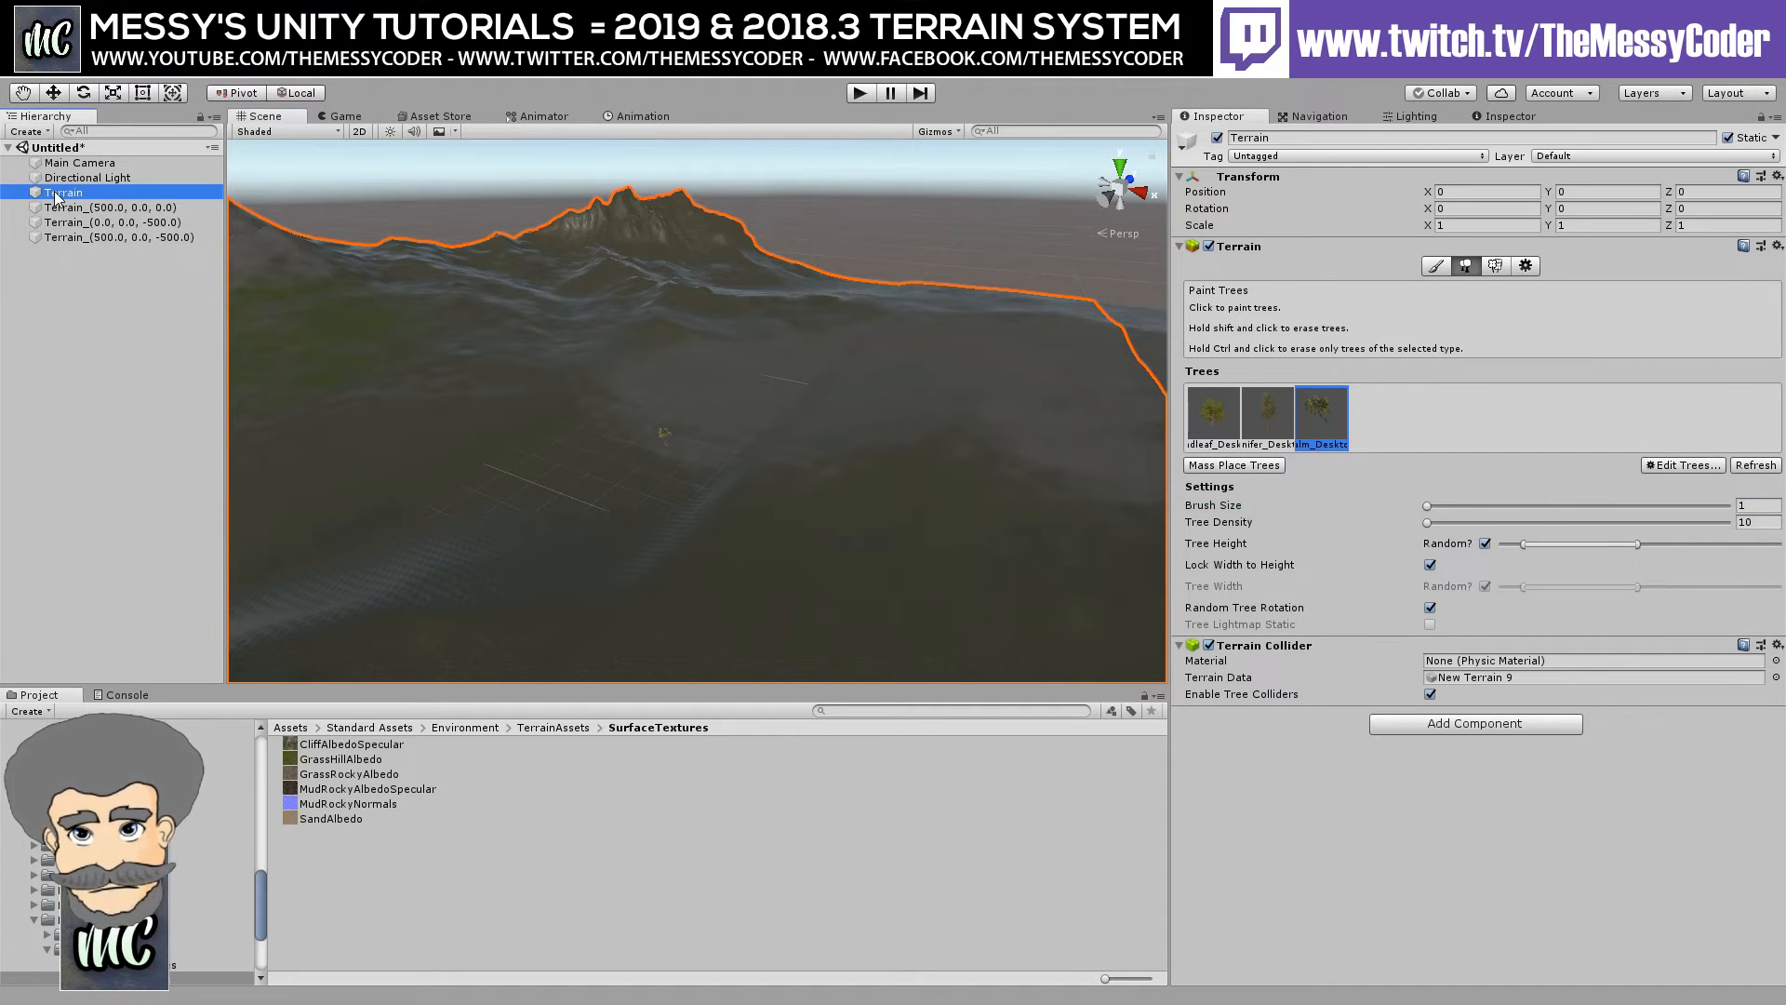
{"action": "scroll", "coordinate": [614, 439], "scroll_direction": "up", "scroll_amount": 2}
{"action": "middle_click_drag", "start_coordinate": [617, 472], "coordinate": [773, 409]}
{"action": "scroll", "coordinate": [691, 482], "scroll_direction": "up", "scroll_amount": 5}
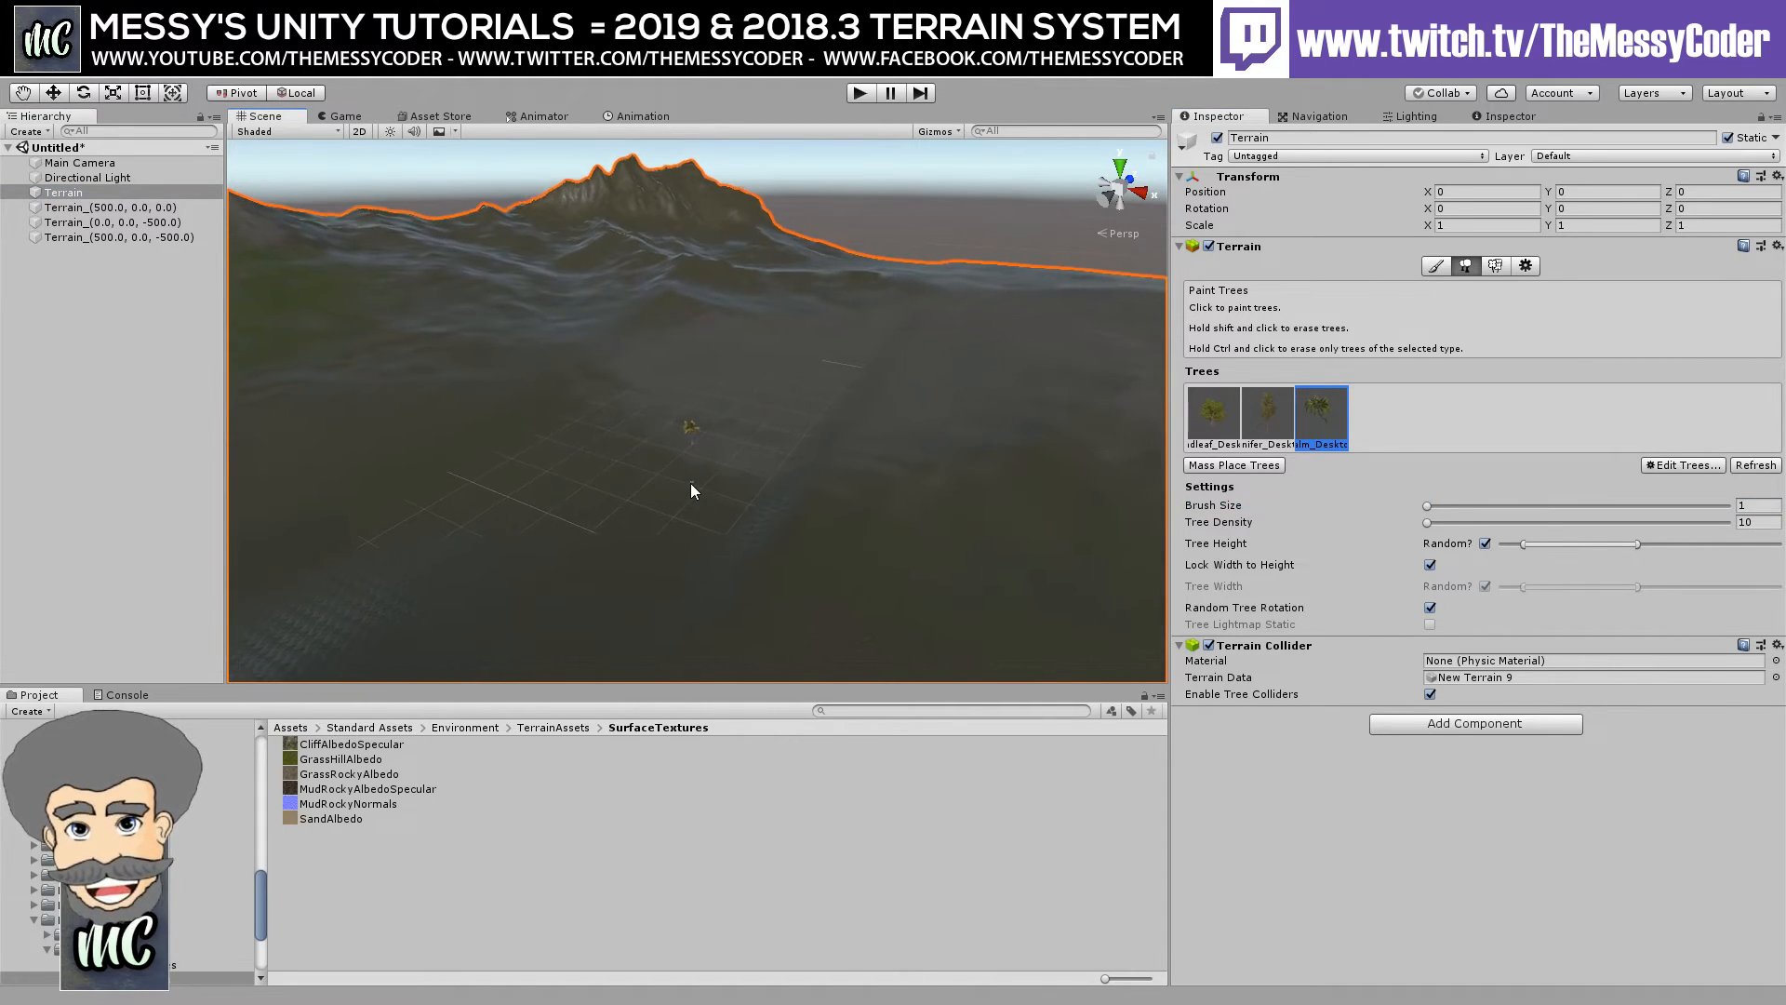
{"action": "scroll", "coordinate": [685, 490], "scroll_direction": "up", "scroll_amount": 3}
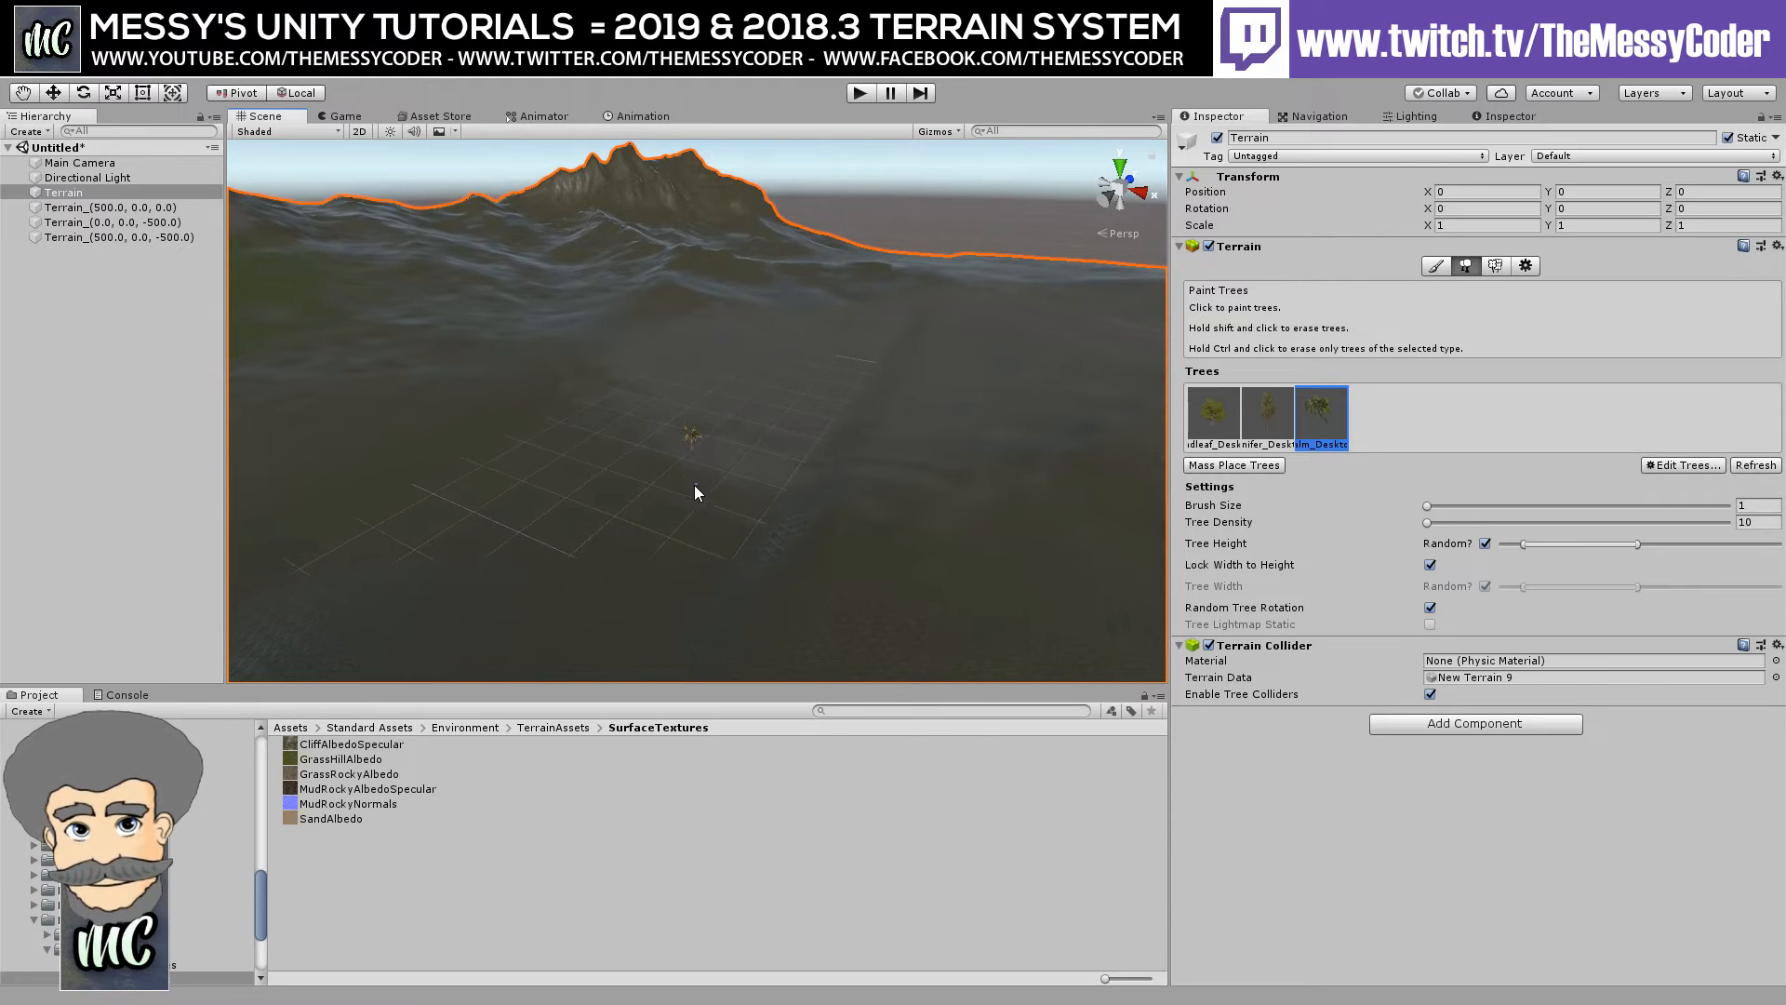
{"action": "right_click_drag", "start_coordinate": [789, 437], "coordinate": [800, 506]}
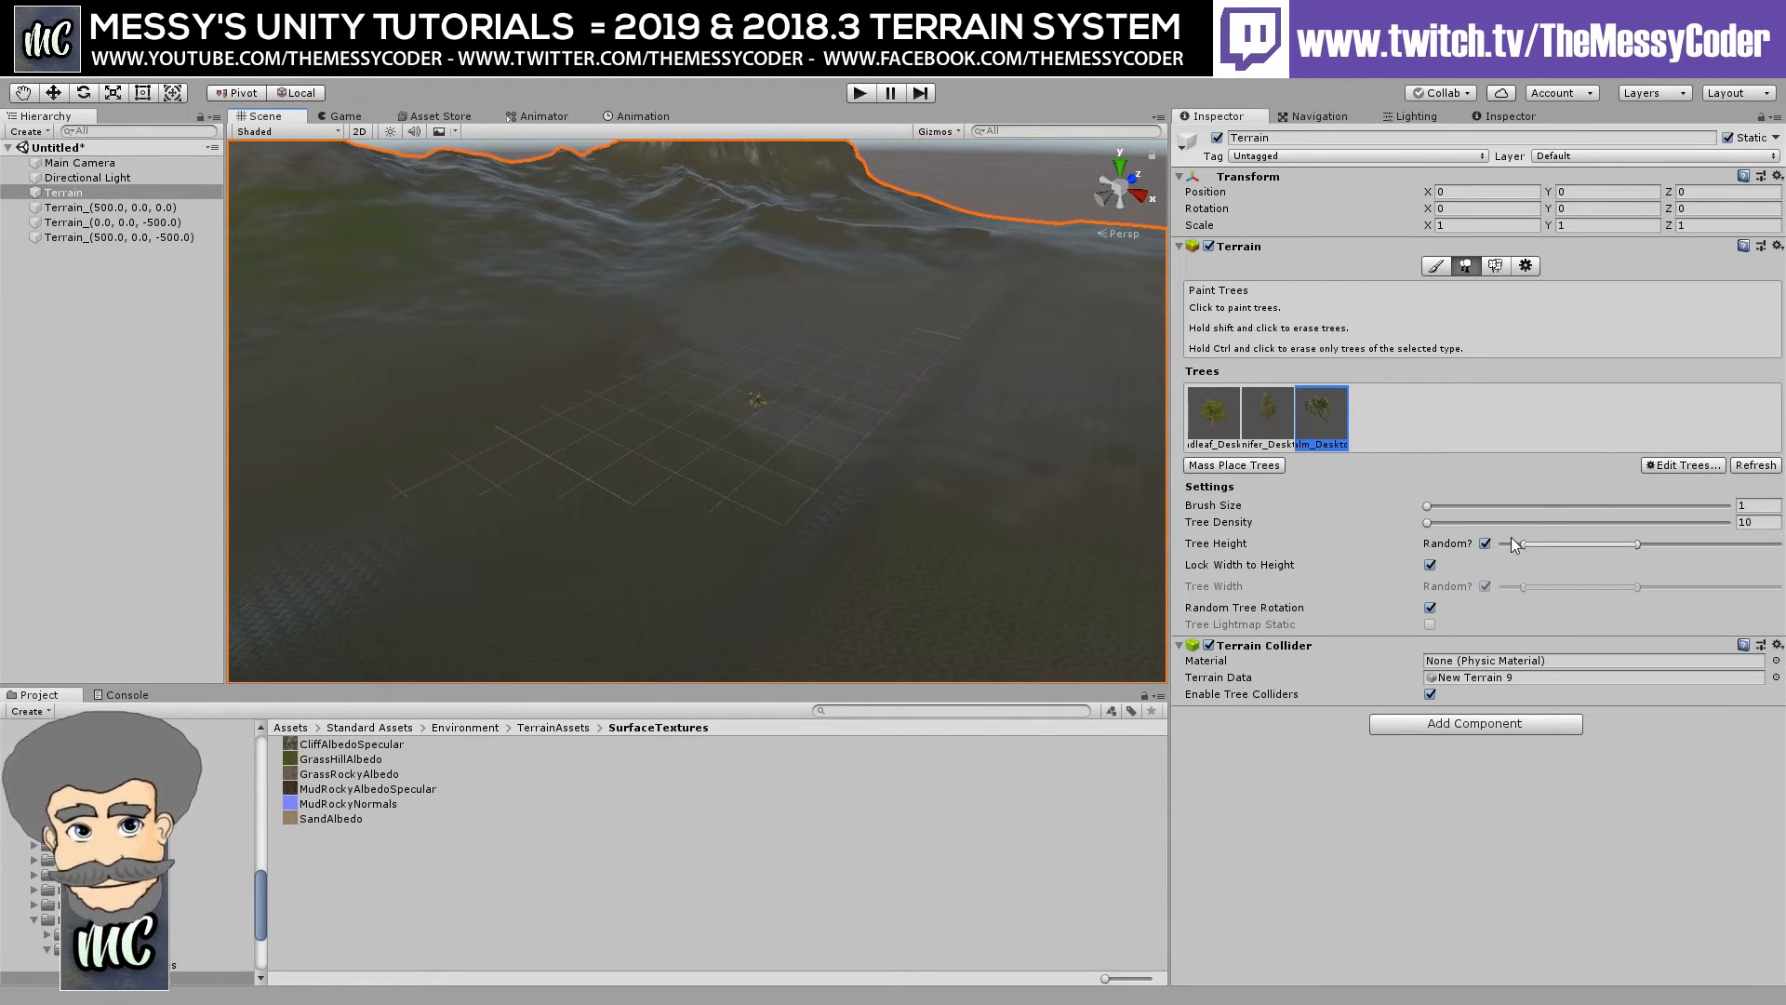
Shift the random tree height range slightly upward and mass place 100 trees on the Terrain tile, keeping existing trees.
{"action": "left_click_drag", "start_coordinate": [1548, 545], "coordinate": [1553, 545]}
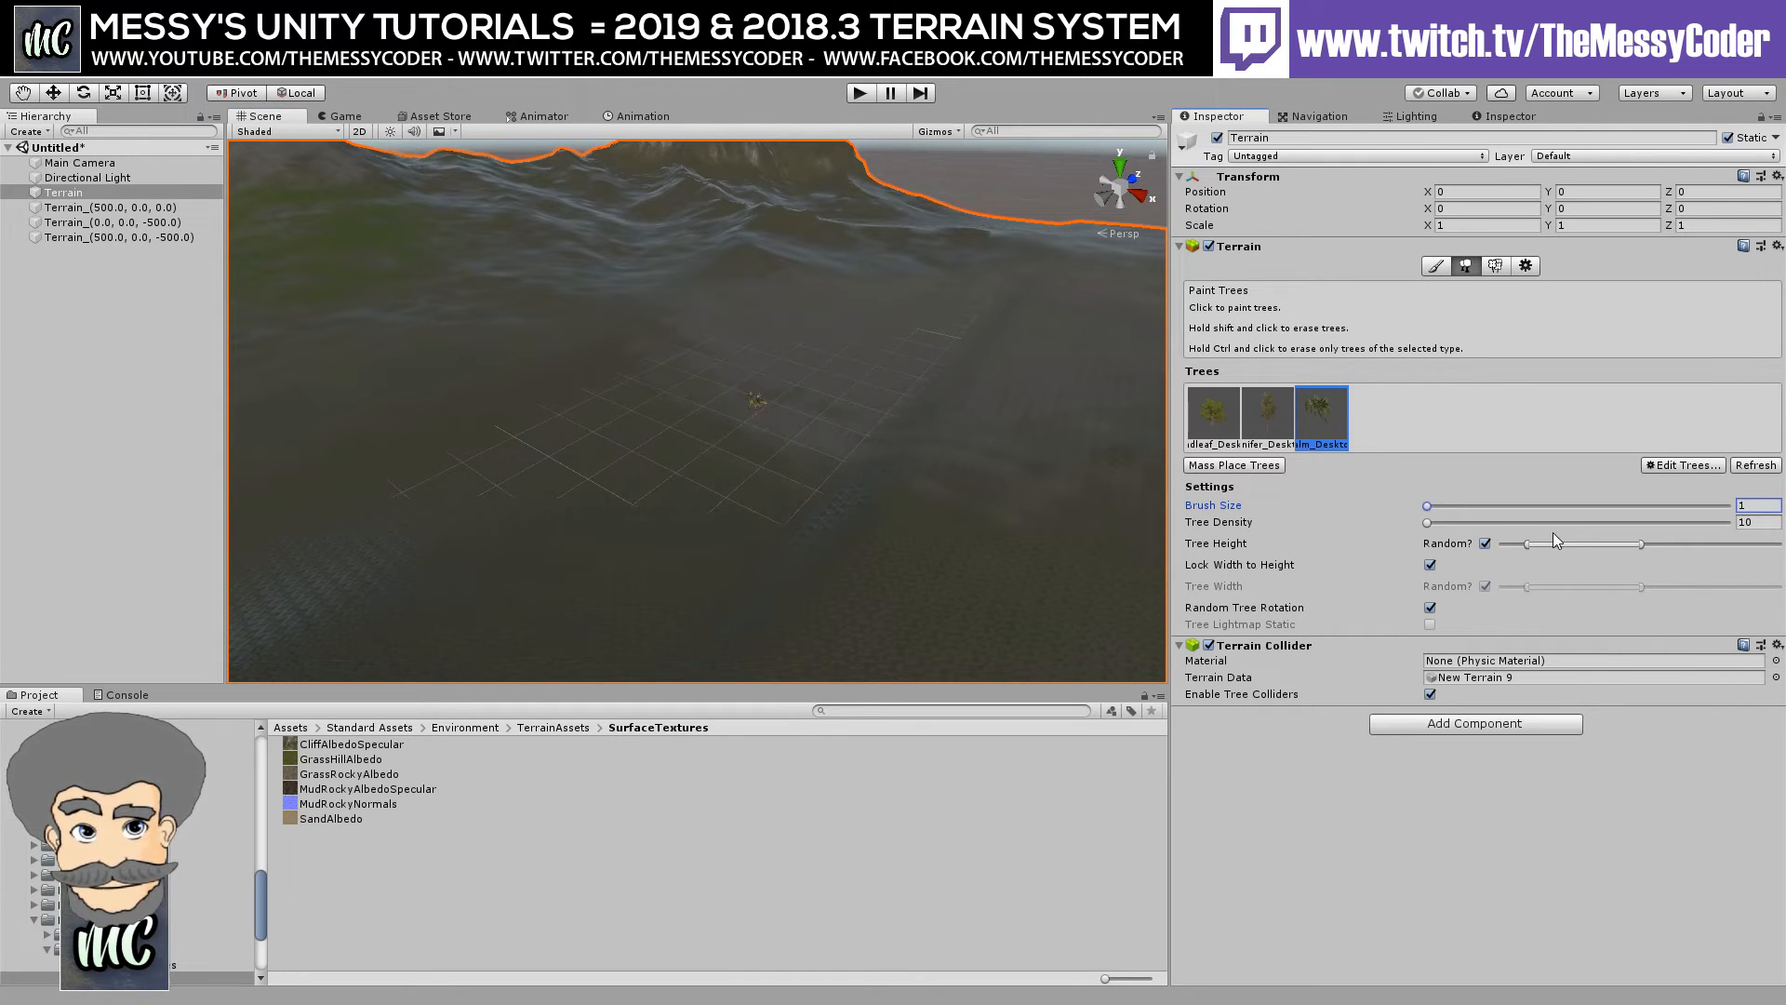
{"action": "left_click", "coordinate": [1233, 464]}
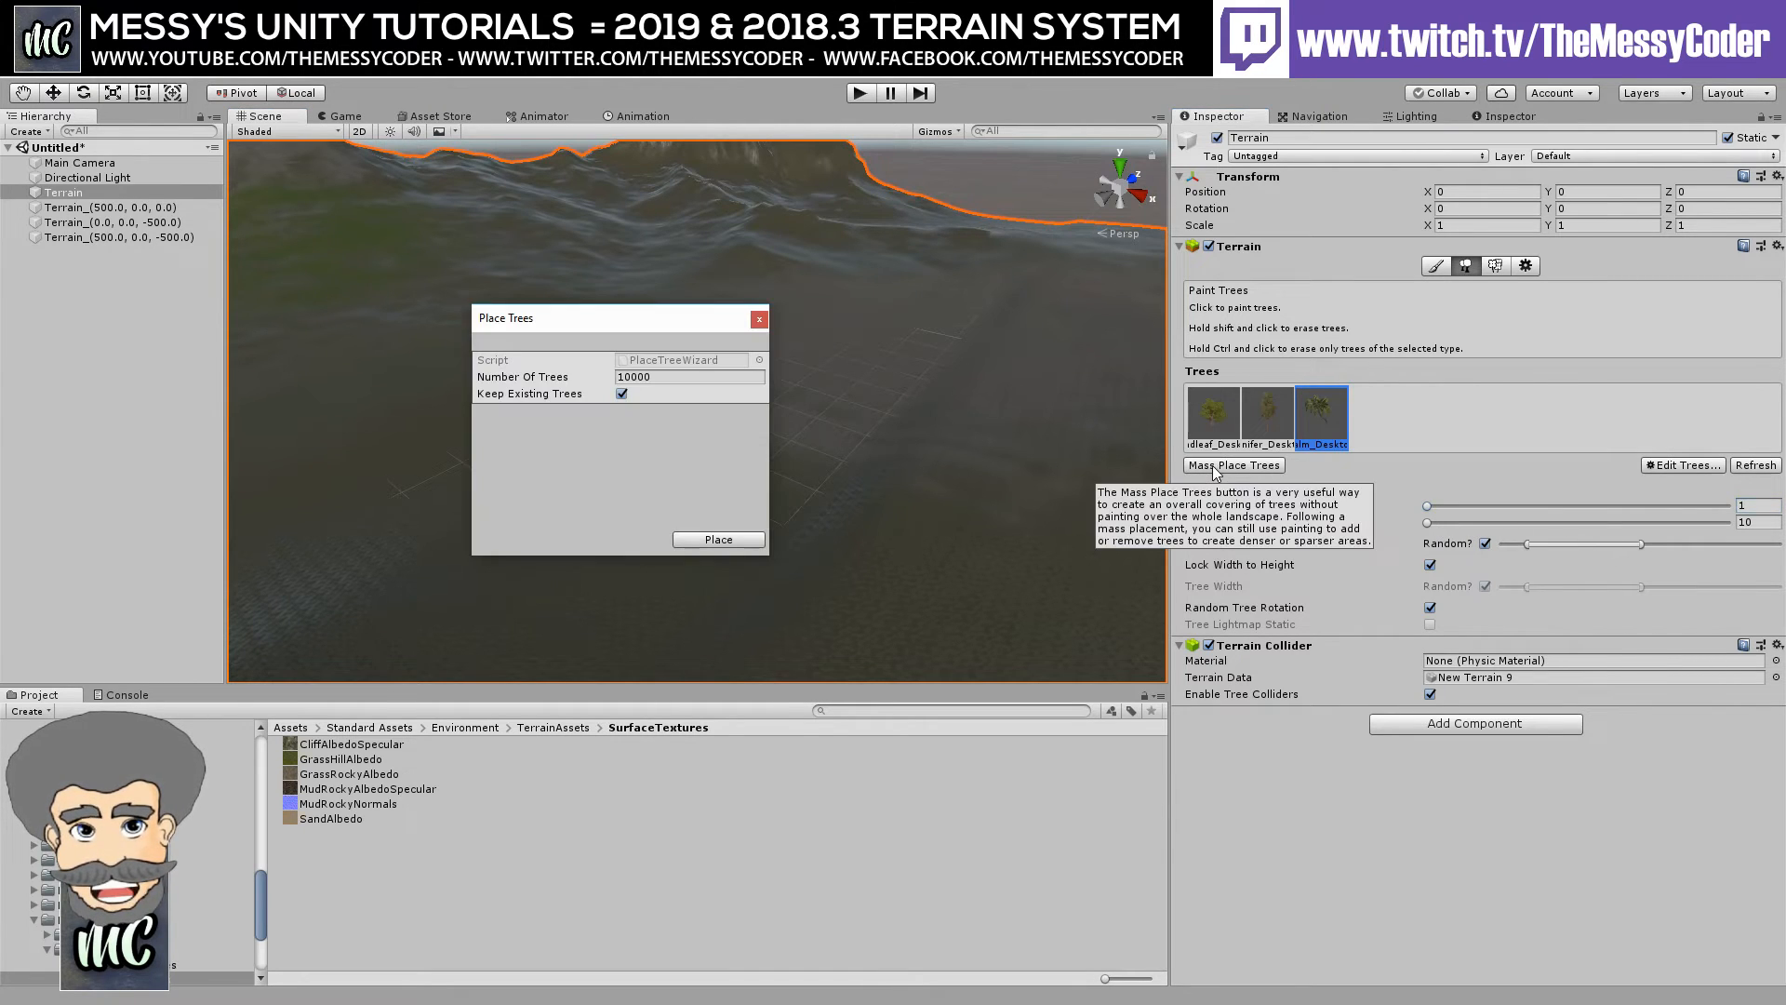
{"action": "left_click", "coordinate": [600, 378]}
{"action": "type", "text": "1"}
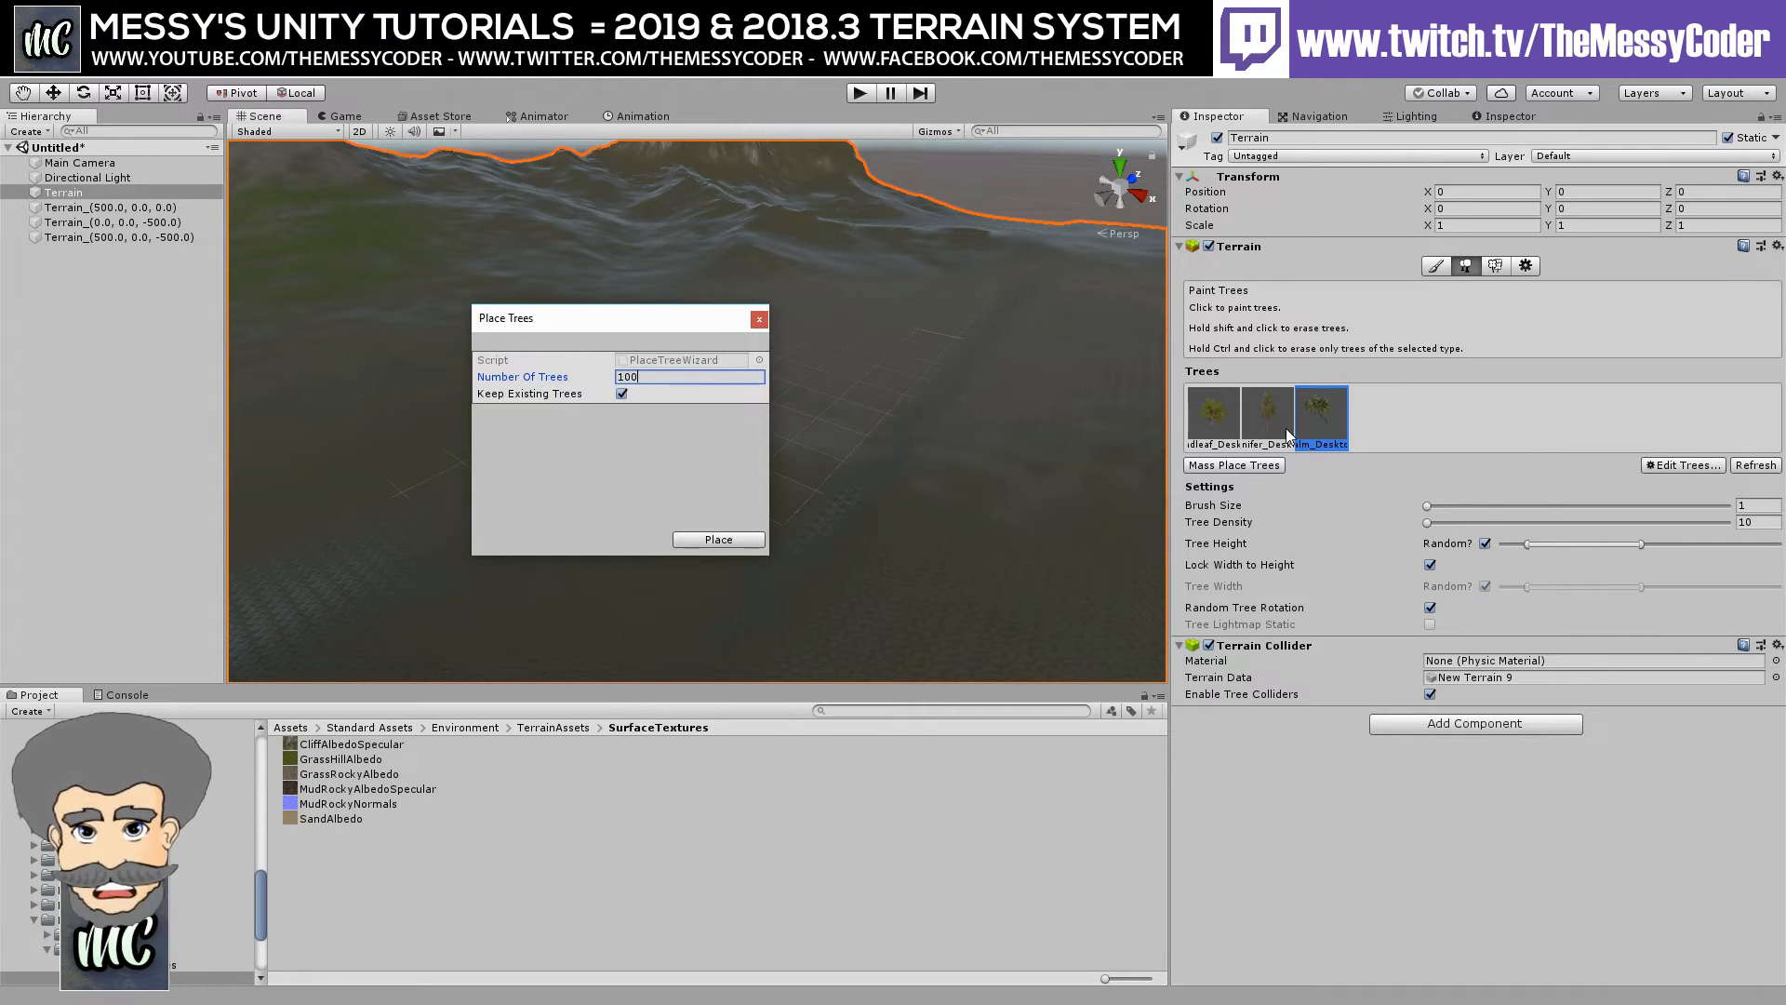
{"action": "left_click", "coordinate": [715, 540]}
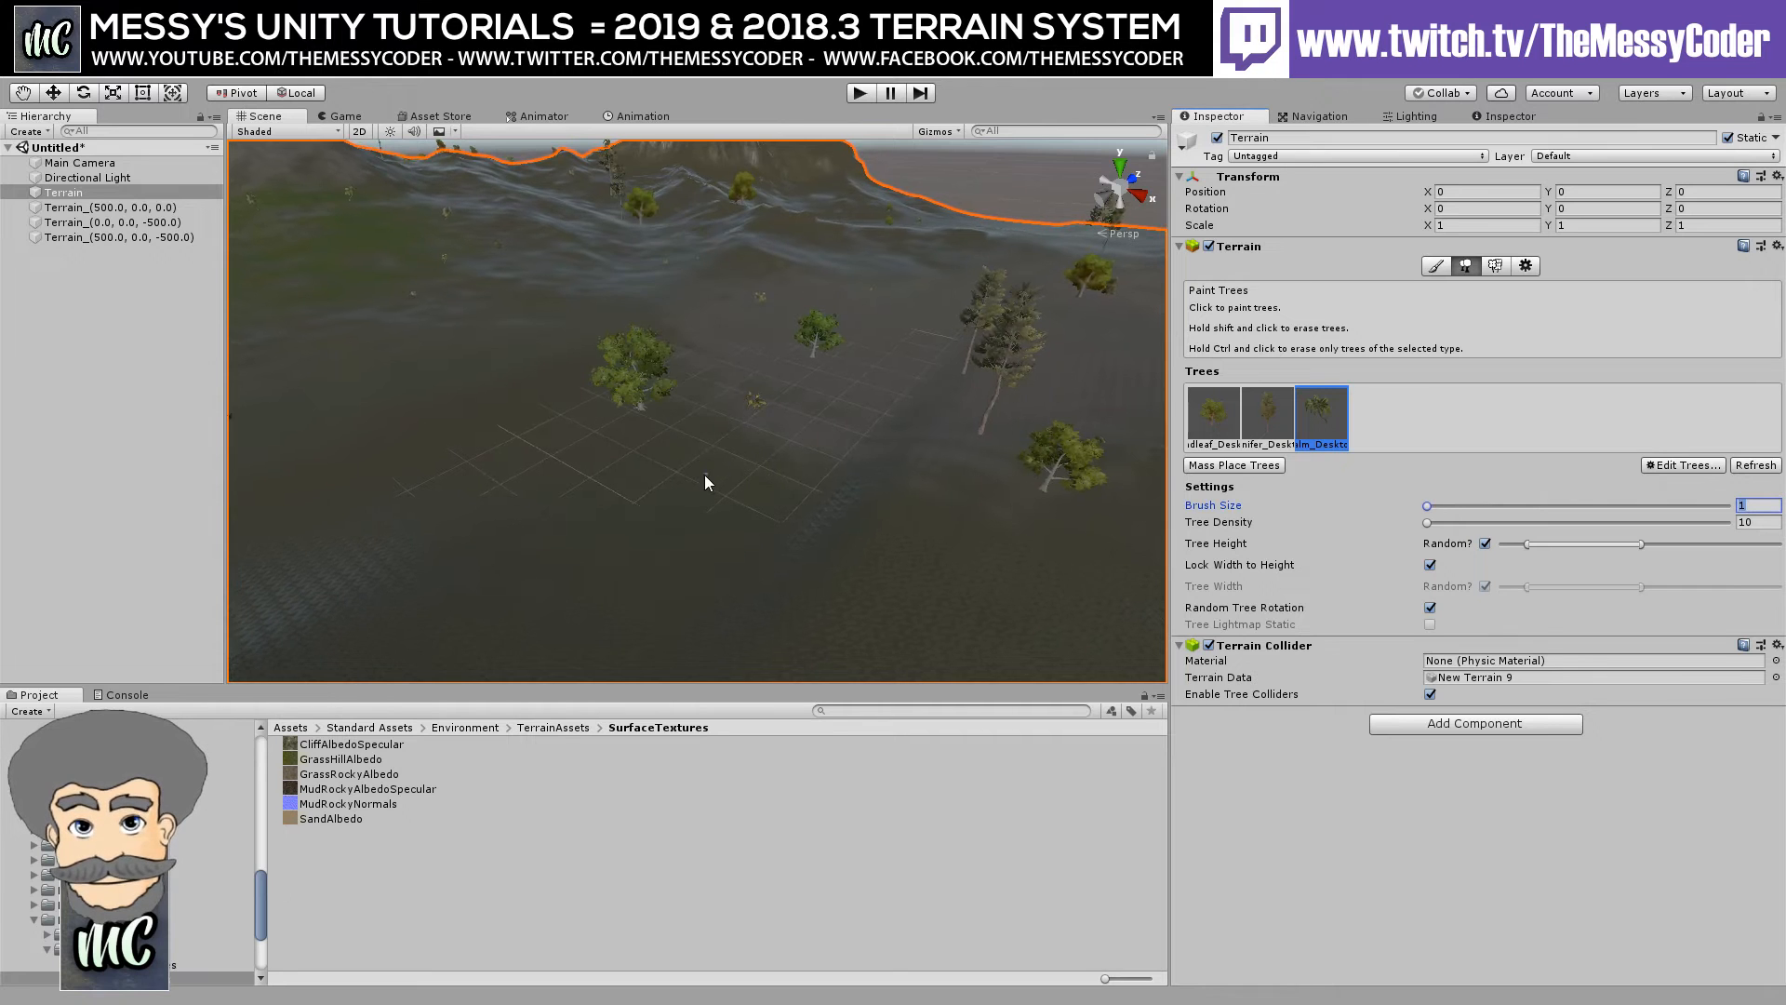
{"action": "right_click_drag", "start_coordinate": [694, 503], "coordinate": [930, 409]}
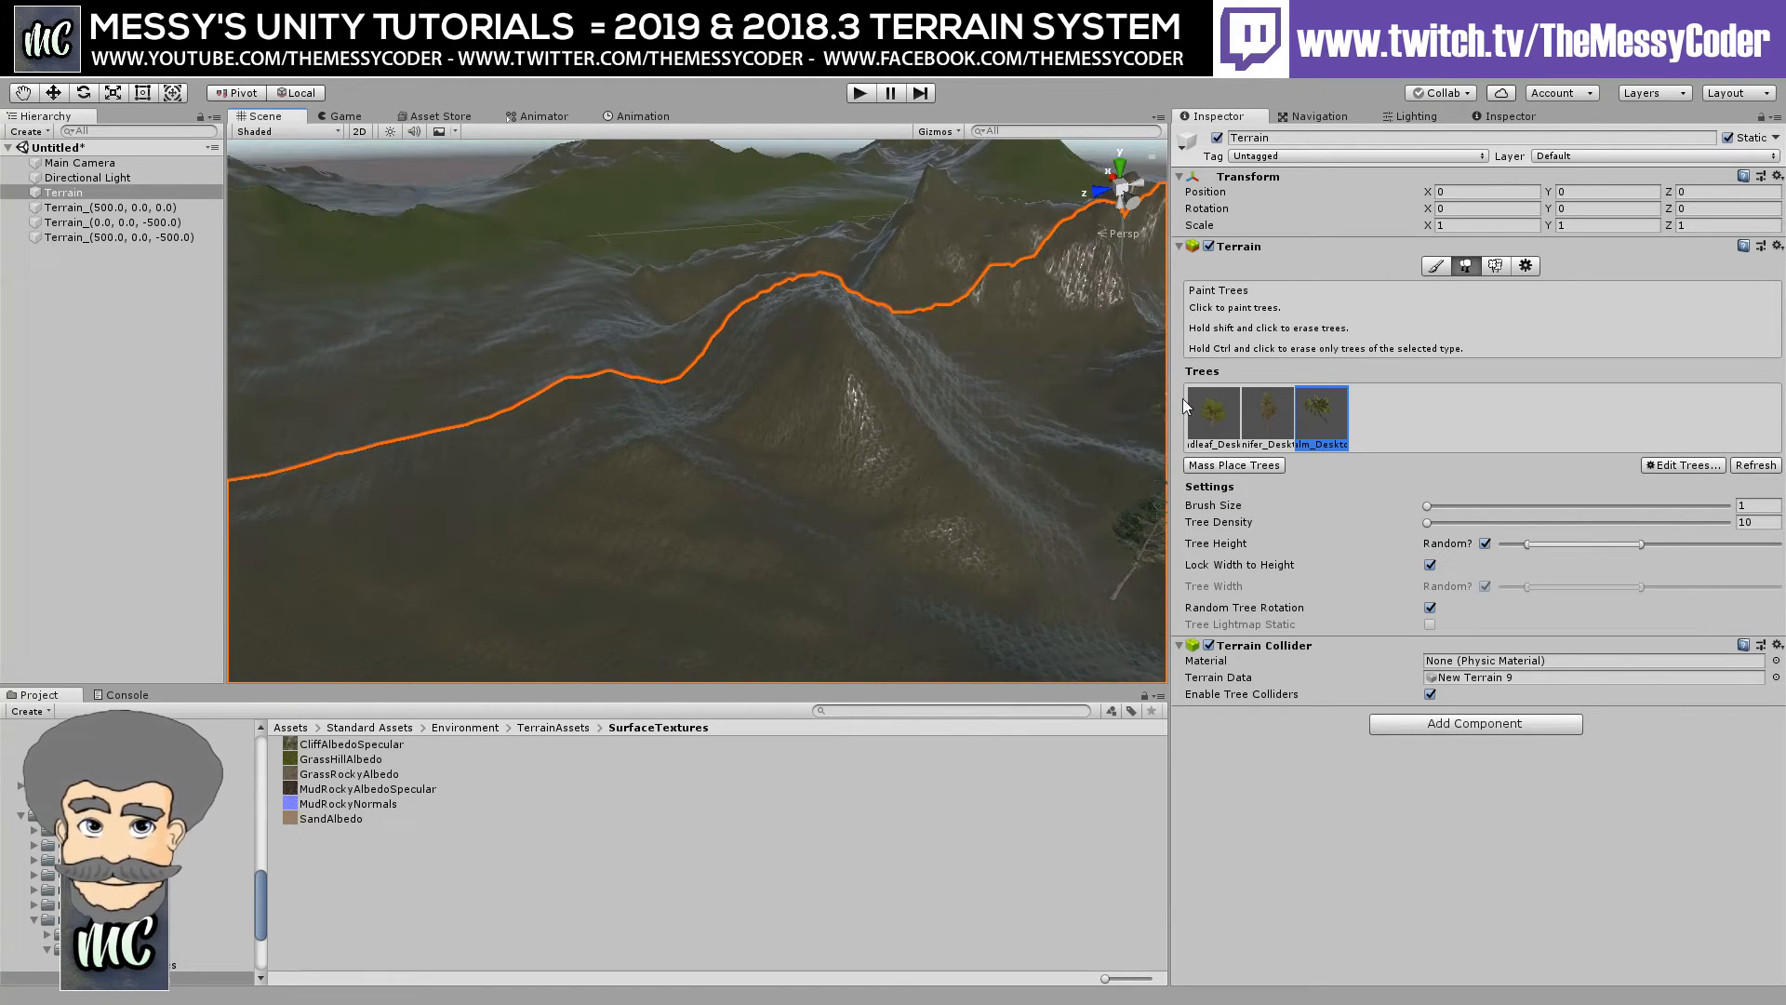
Mass place 1000 more trees on the Terrain tile with existing trees kept, and switch to detail painting.
{"action": "left_click", "coordinate": [1238, 464]}
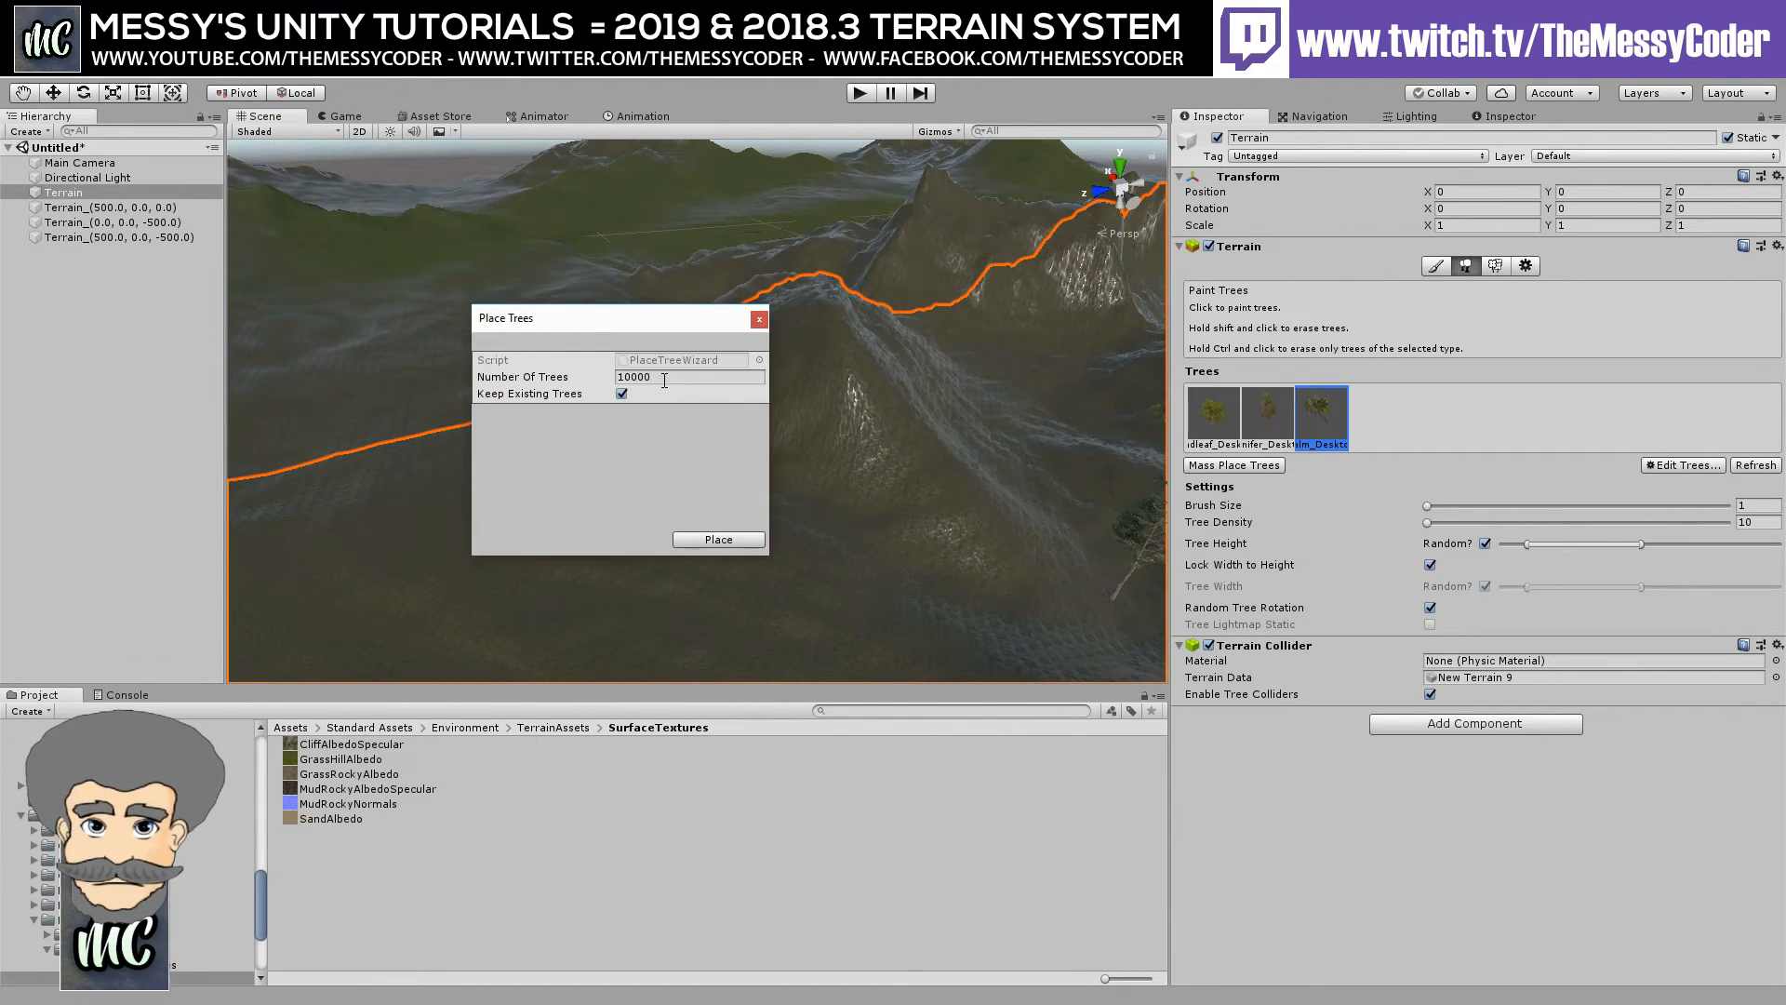
{"action": "left_click", "coordinate": [605, 386]}
{"action": "type", "text": "1000"}
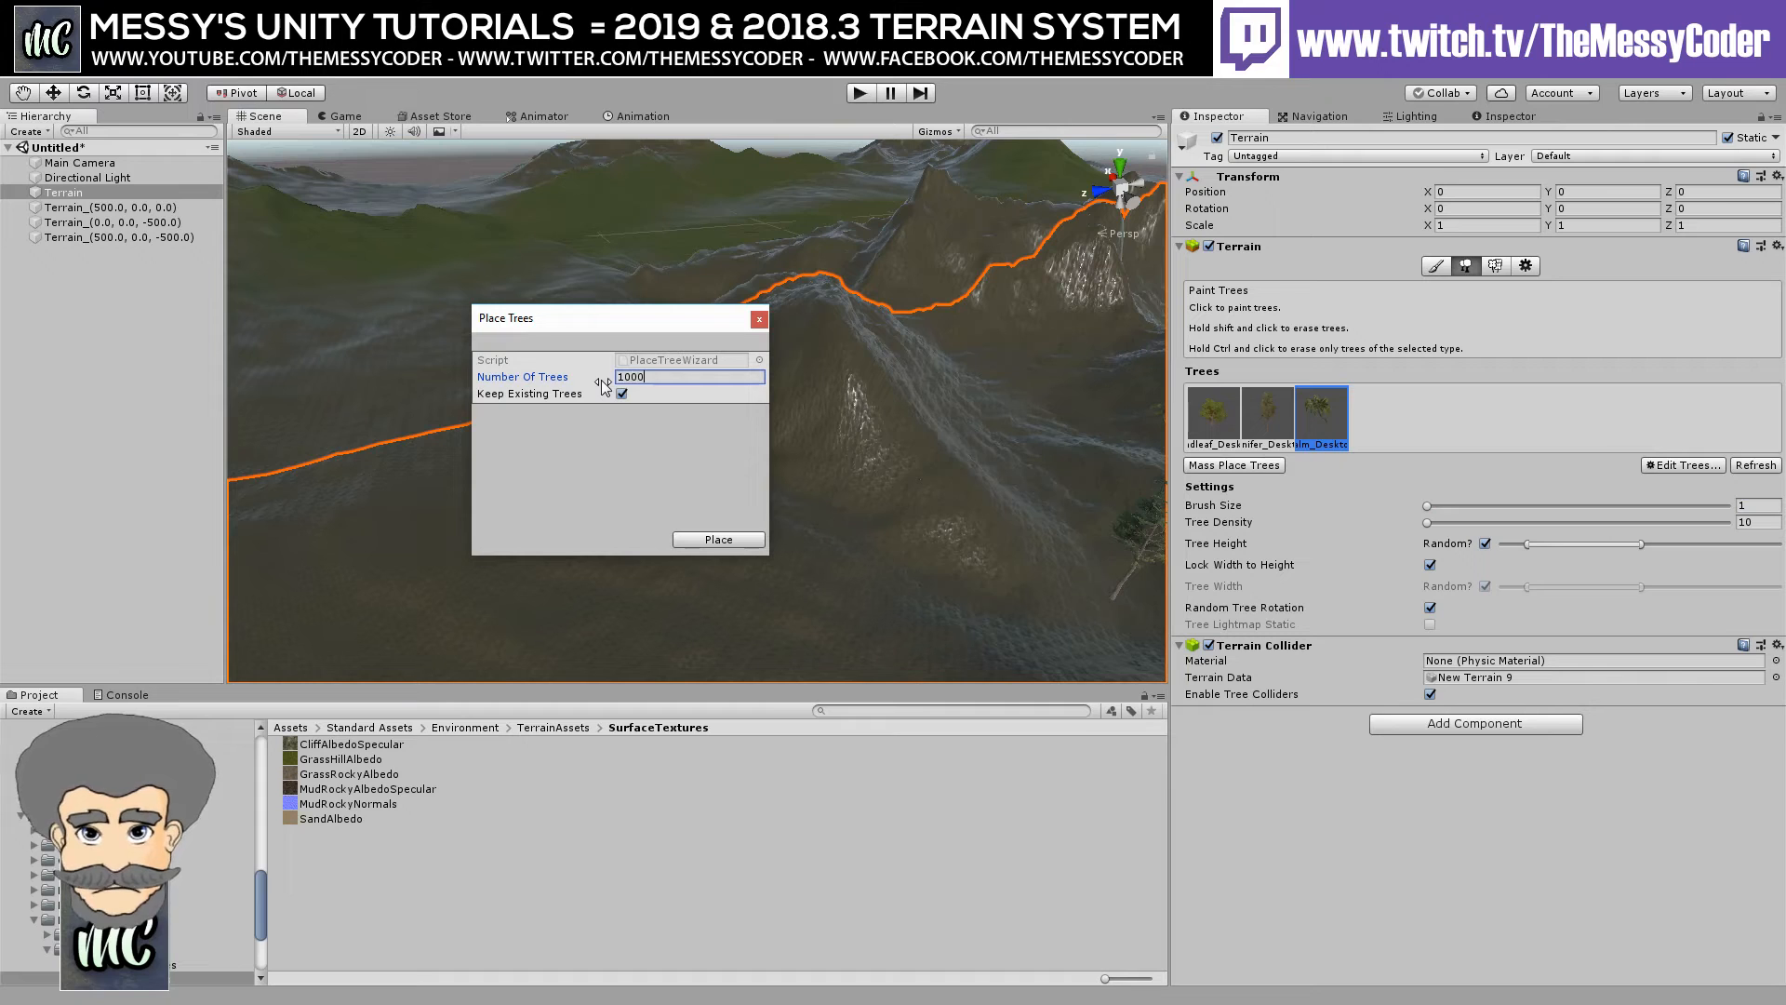
{"action": "left_click", "coordinate": [718, 539]}
{"action": "right_click_drag", "start_coordinate": [710, 514], "coordinate": [755, 447]}
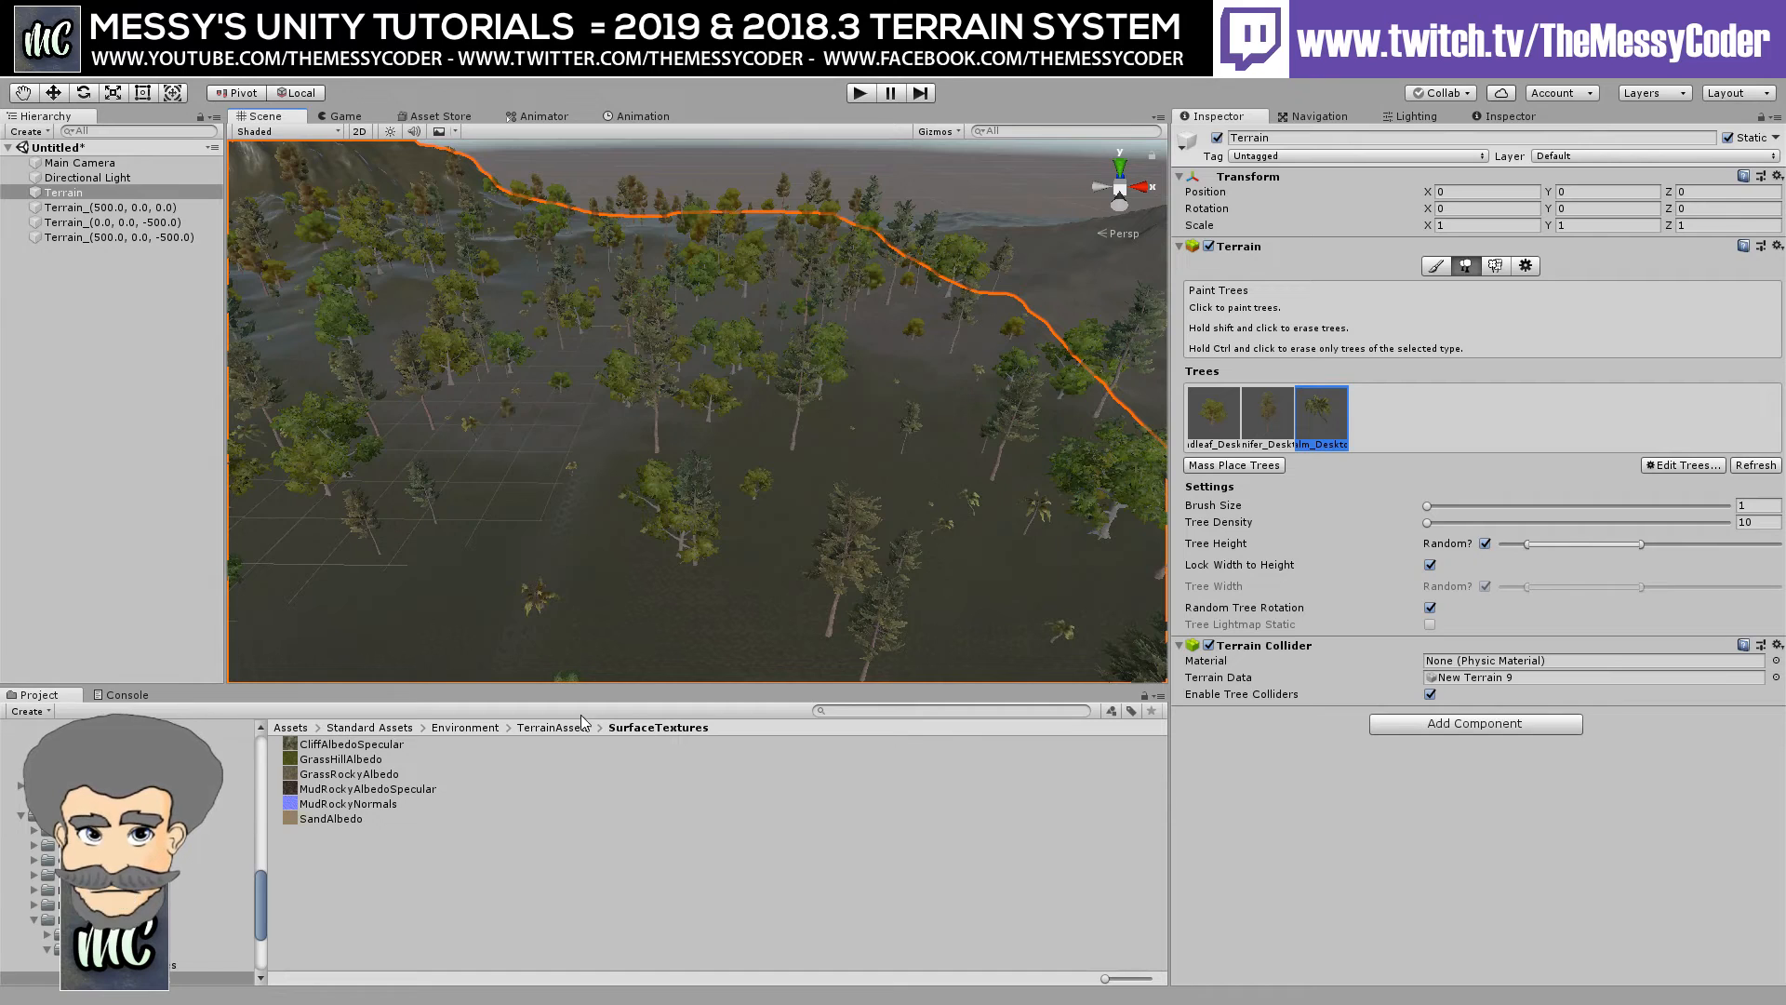
{"action": "left_click", "coordinate": [1496, 266]}
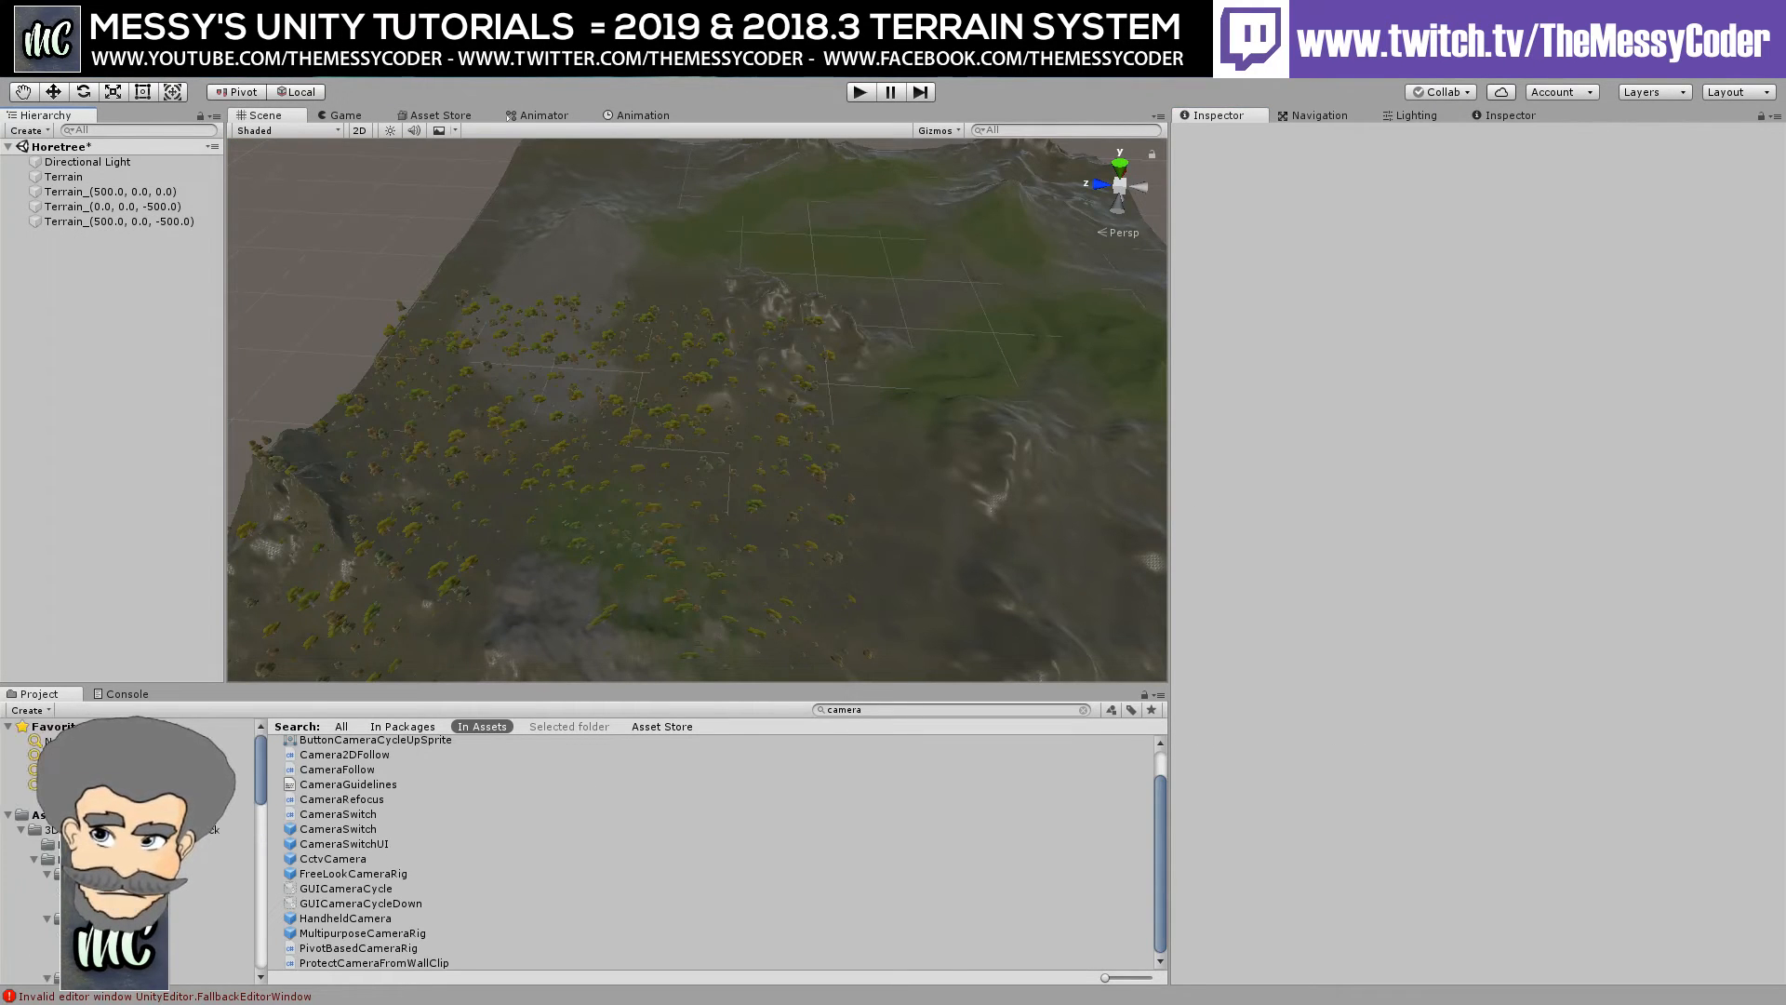
Add the FreeLookCameraRig prefab and the Car prefab from the standard assets to the scene.
{"action": "left_click", "coordinate": [843, 710]}
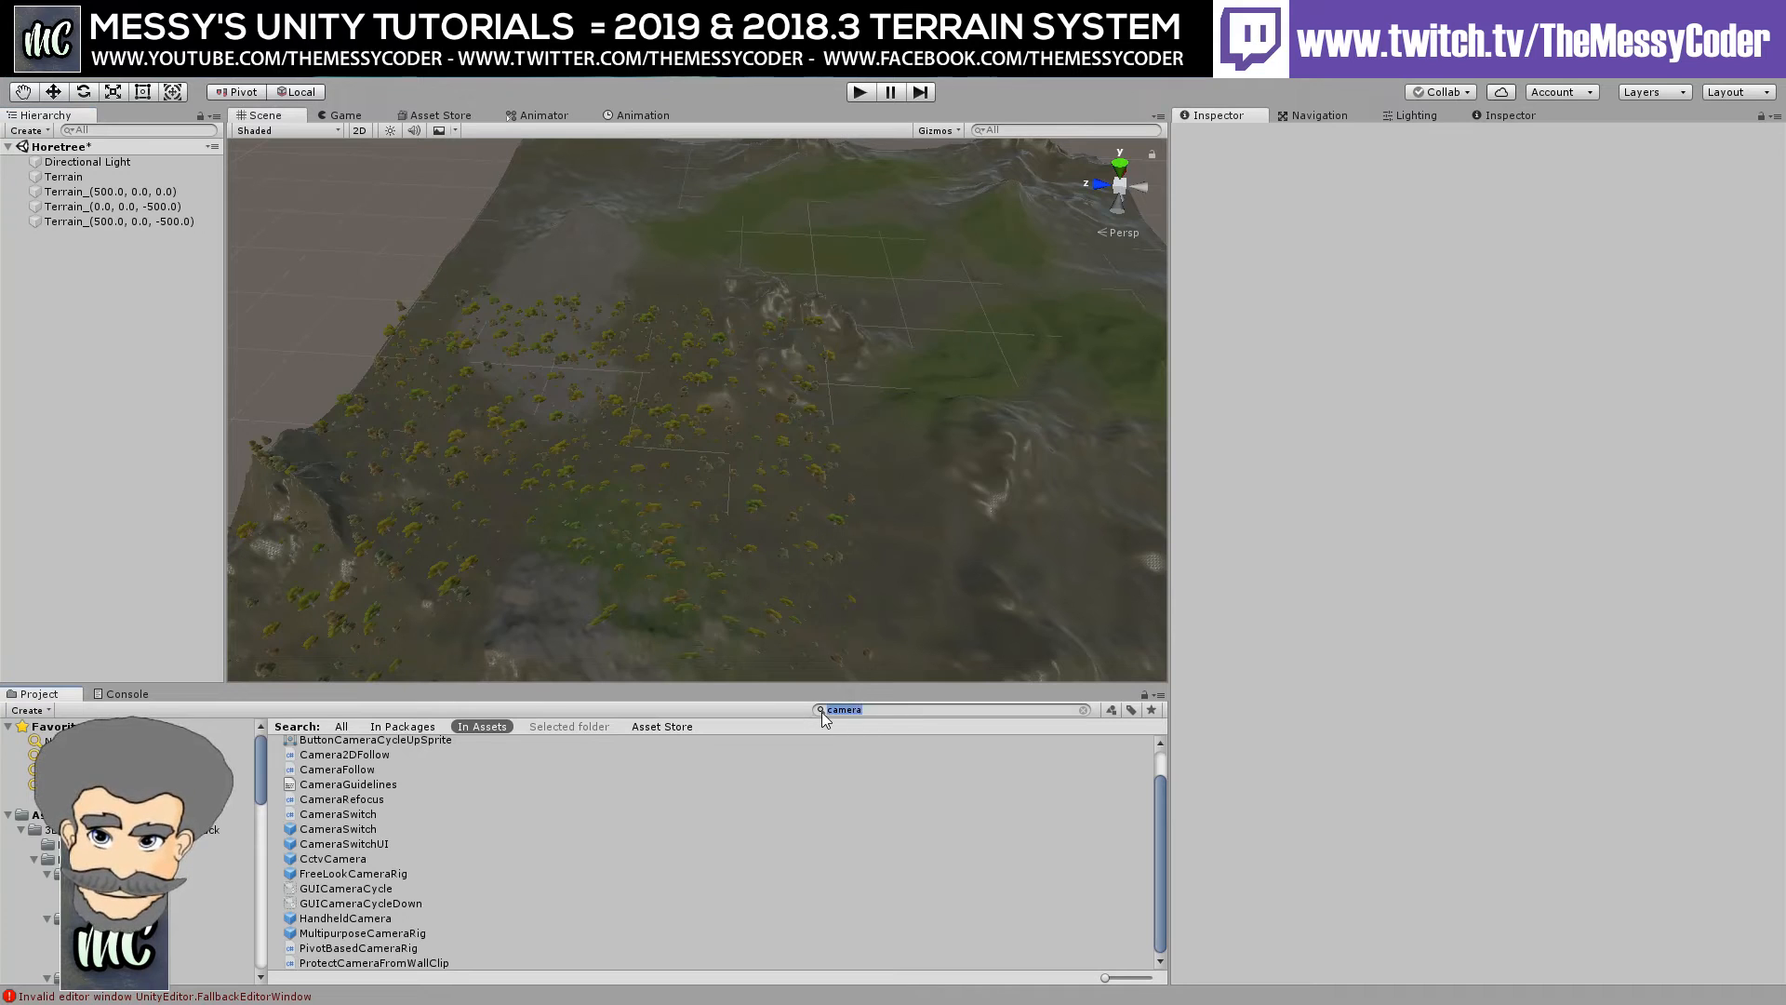
{"action": "left_click_drag", "start_coordinate": [359, 873], "coordinate": [102, 507]}
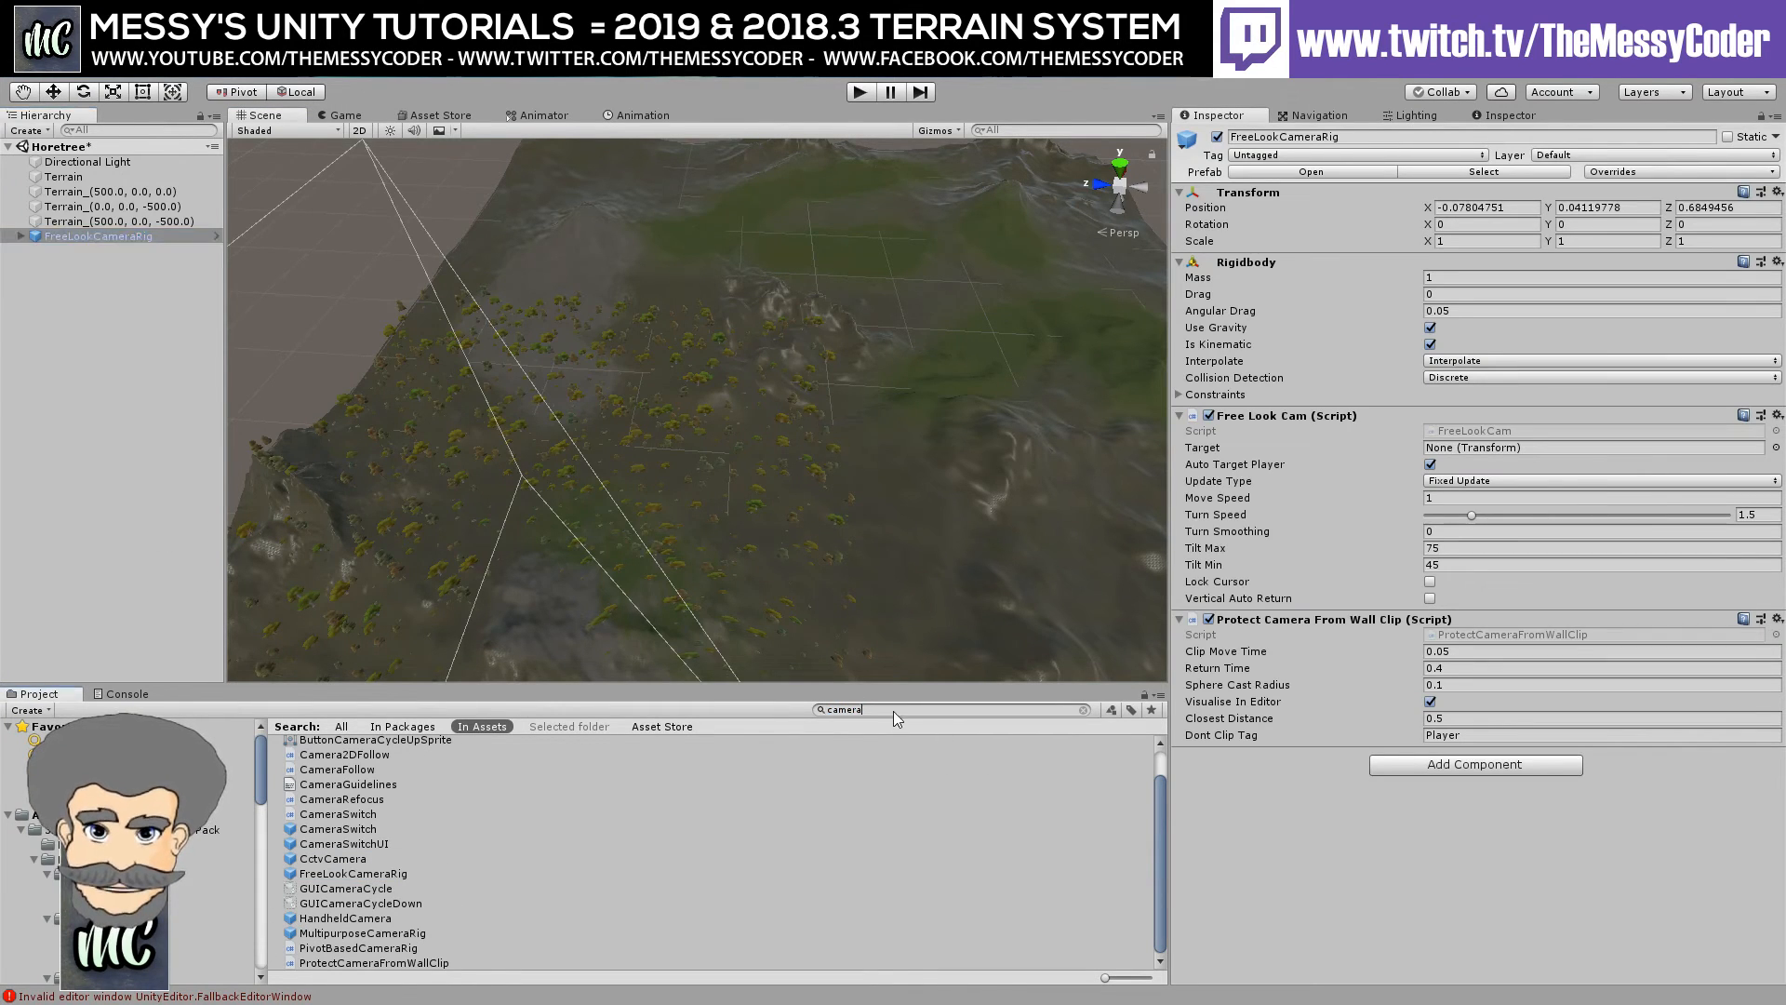
{"action": "type", "text": "car"}
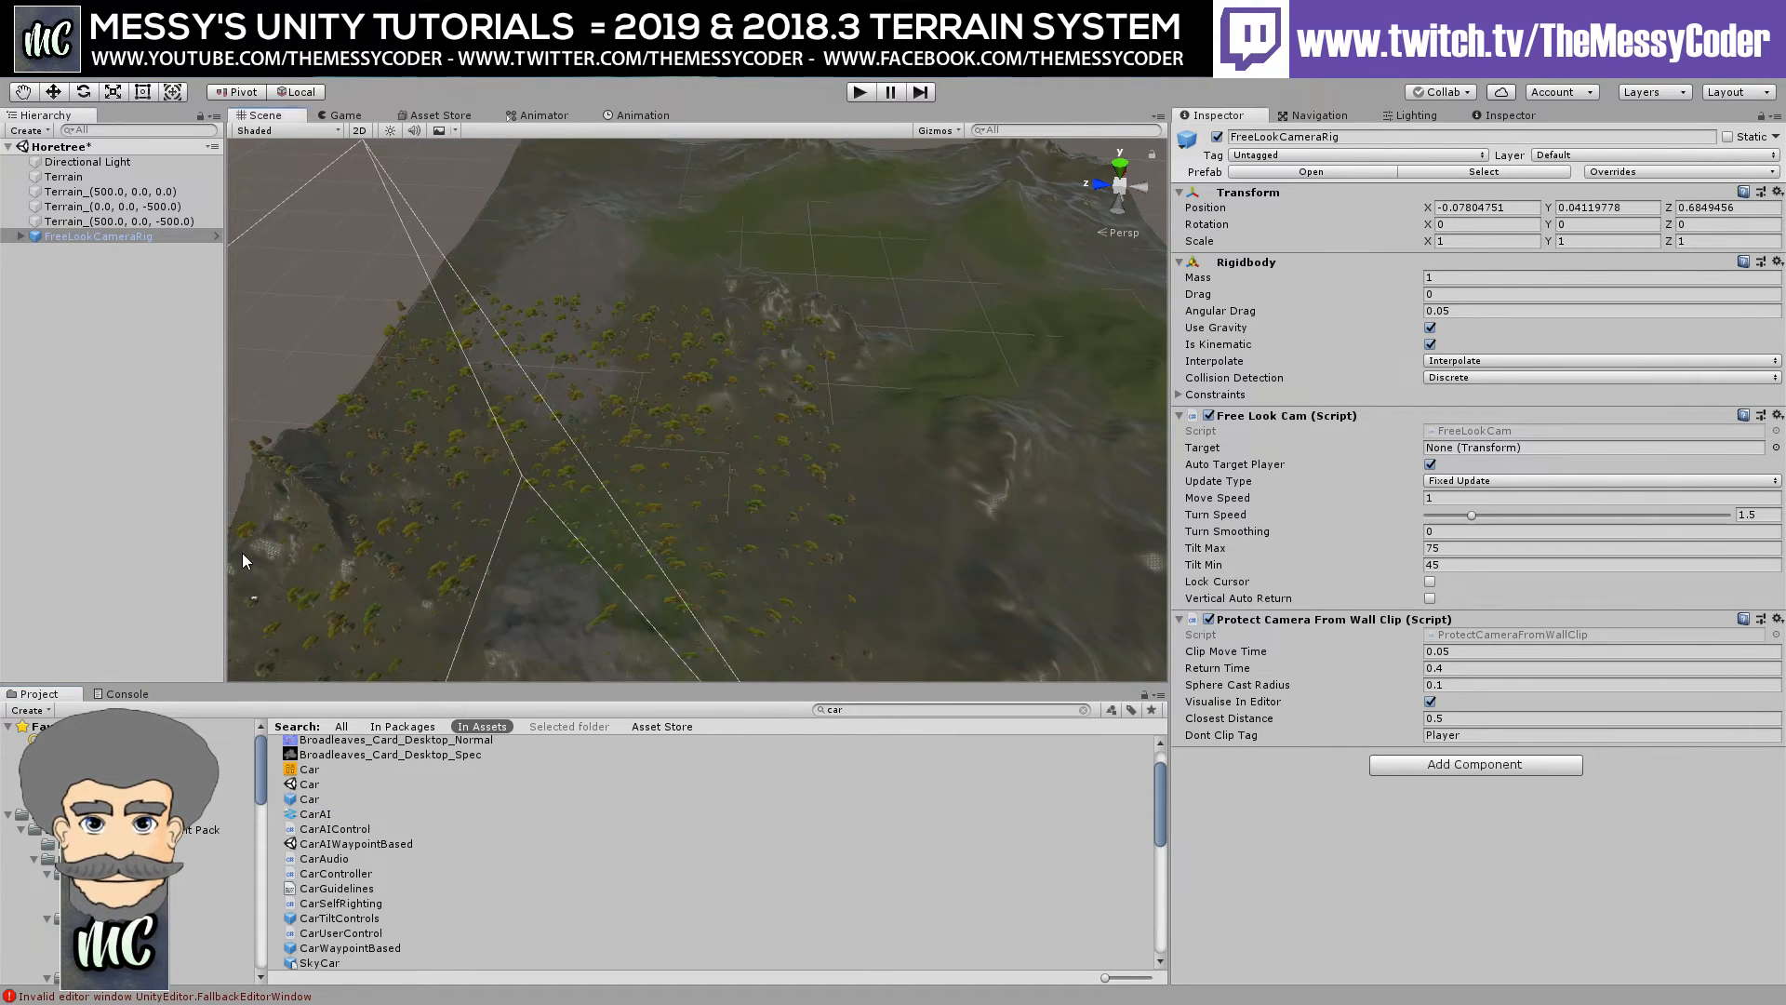
{"action": "left_click_drag", "start_coordinate": [91, 297], "coordinate": [87, 296]}
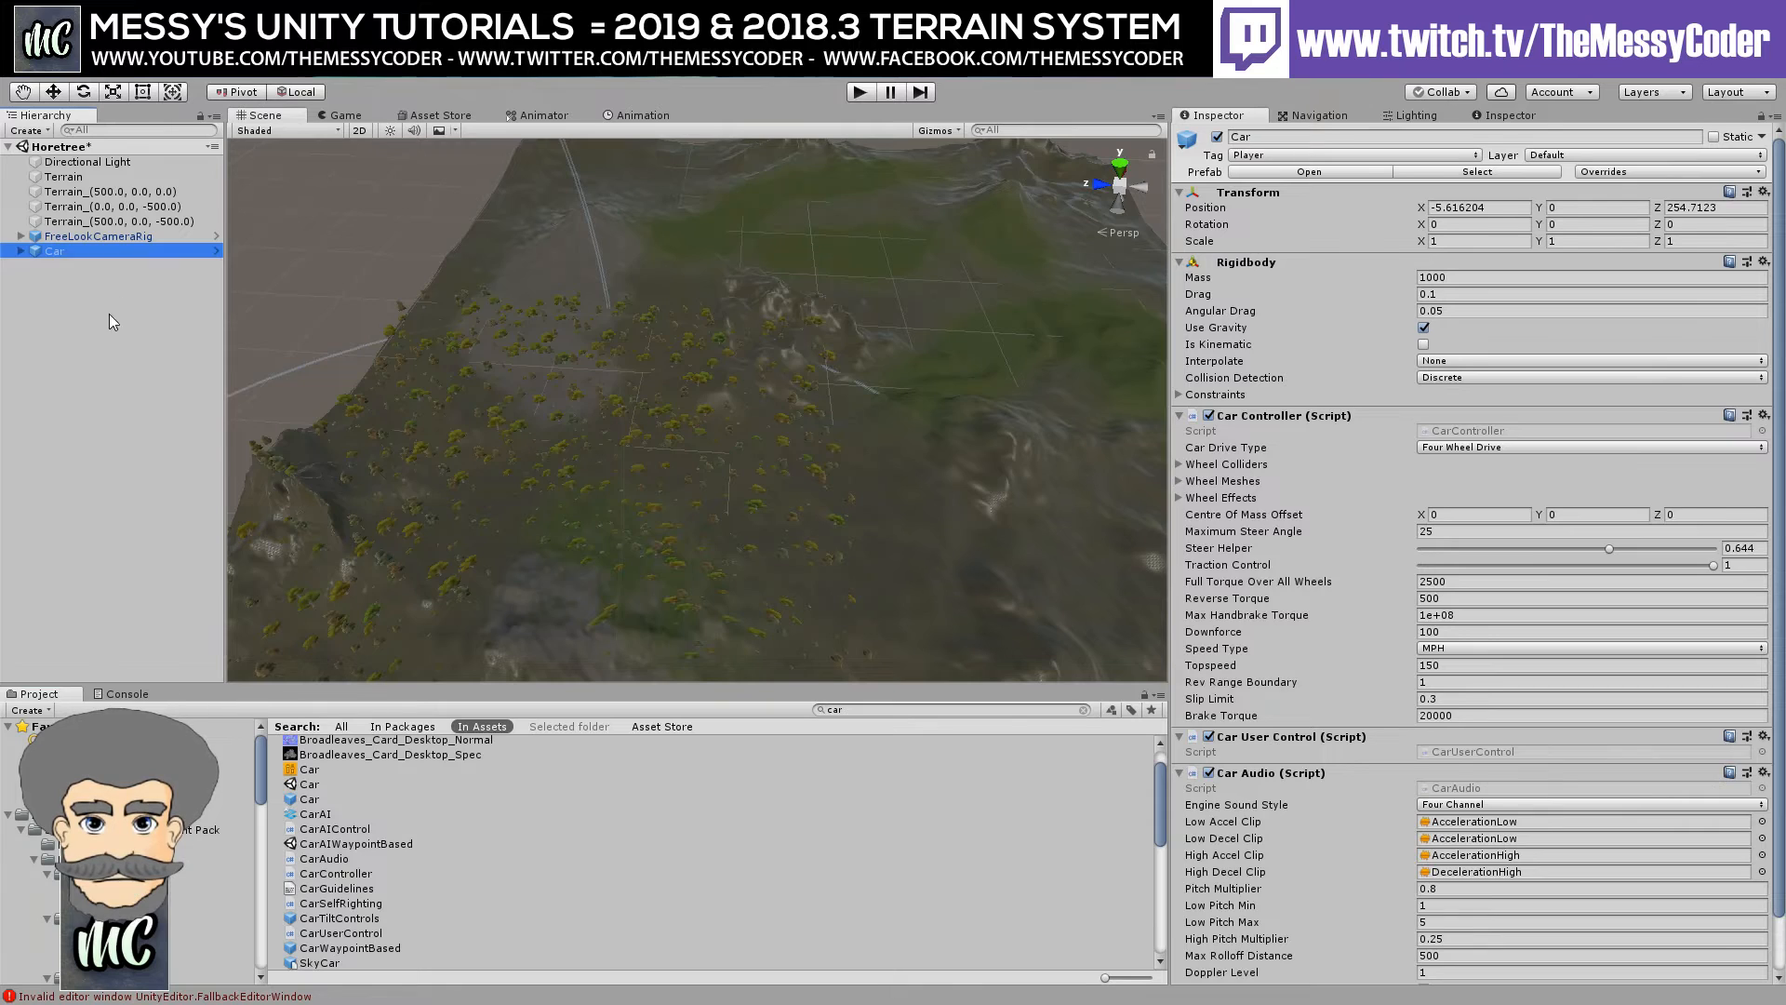
{"action": "key", "text": "ctrl+z"}
Run the scene to test the car driving among the trees, and pause play mode.
{"action": "left_click", "coordinate": [860, 93]}
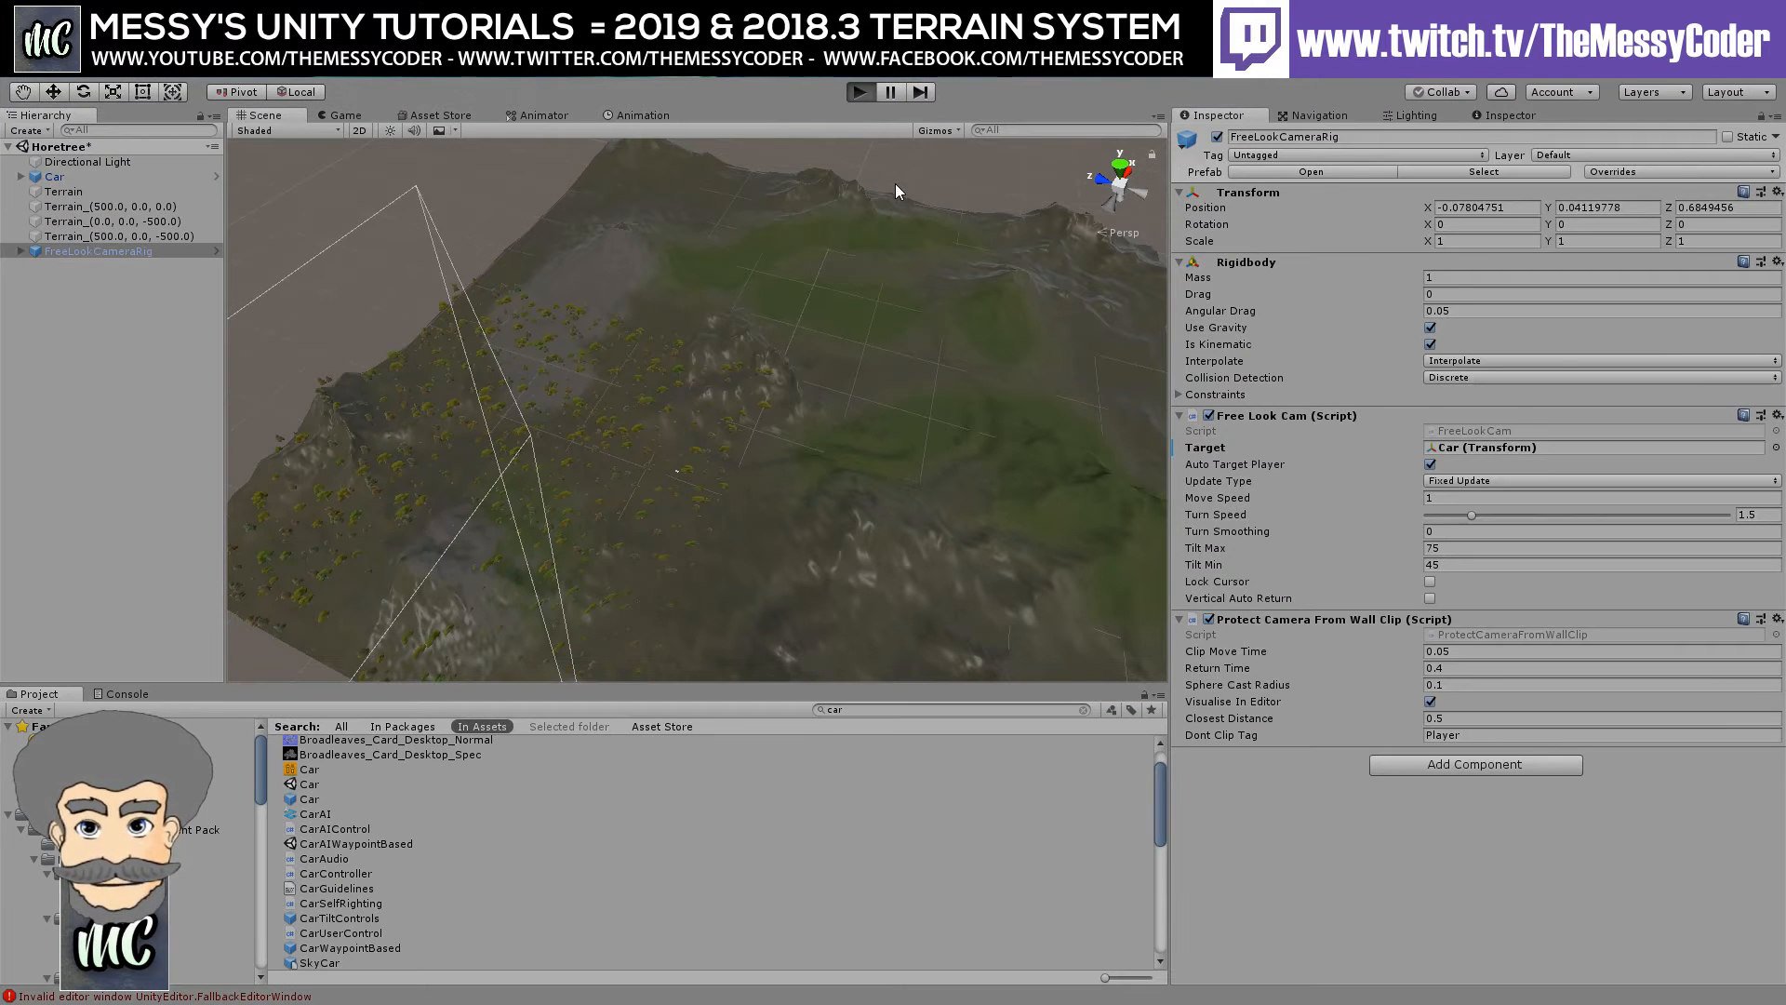
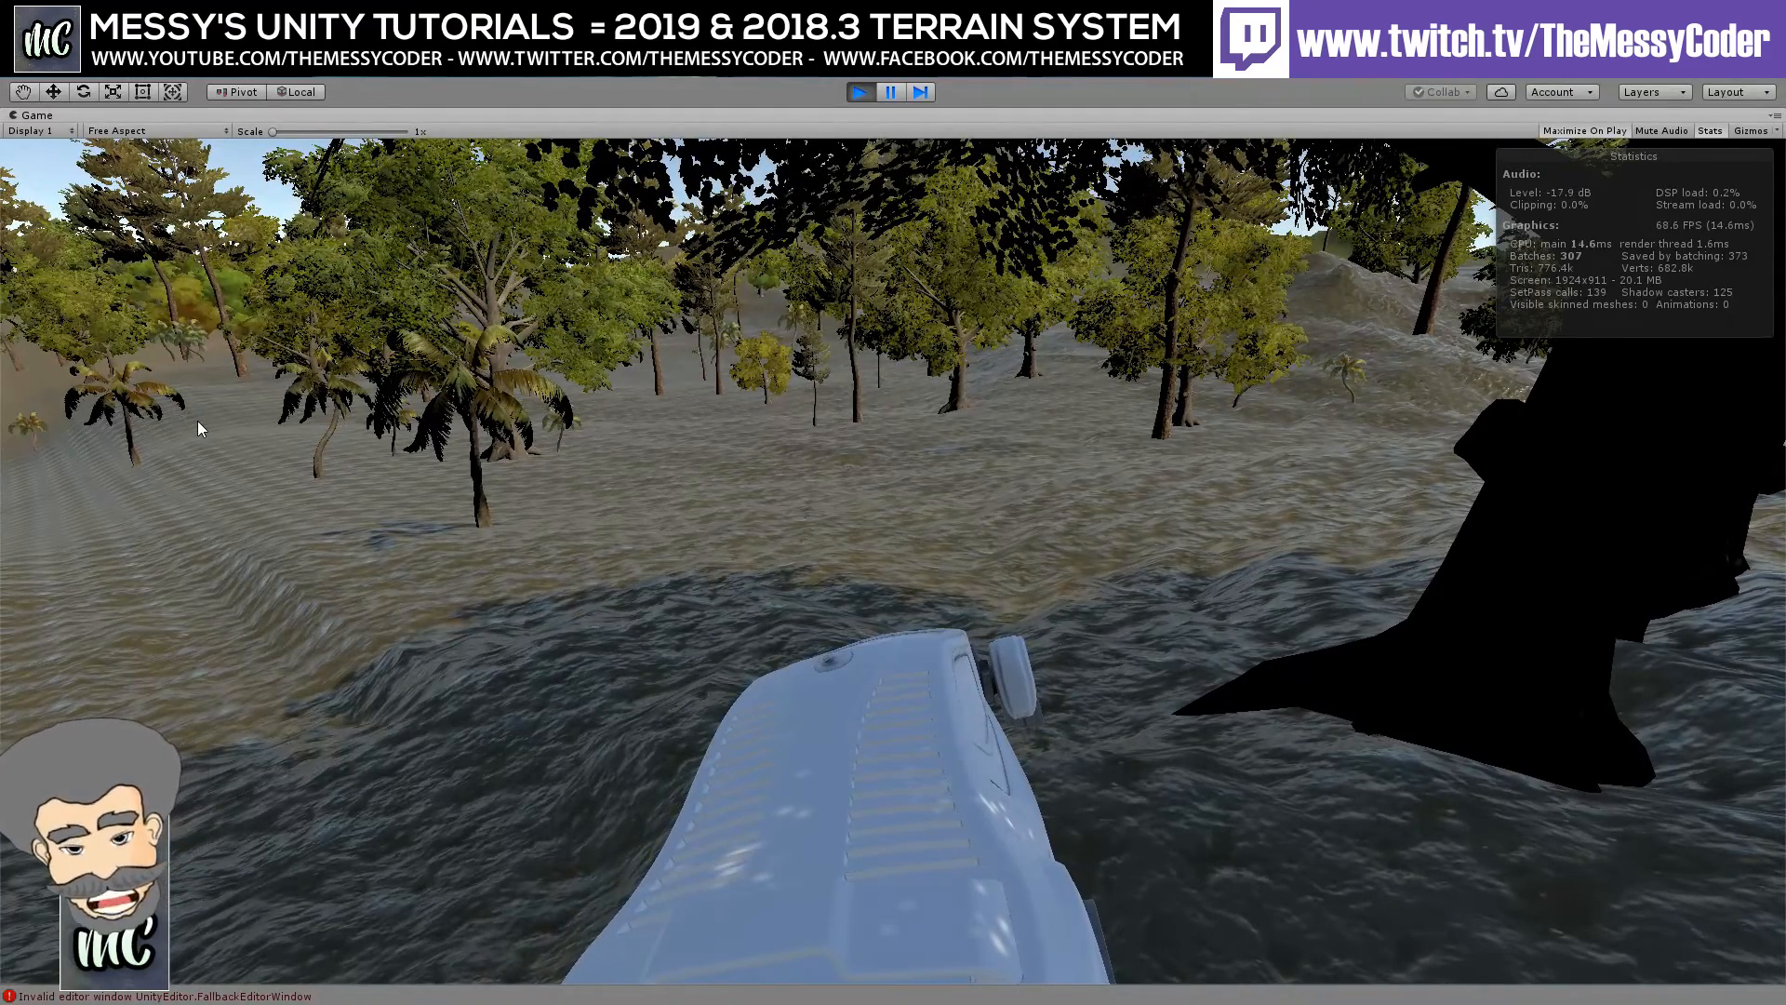
{"action": "key", "text": "ctrl+shift+p"}
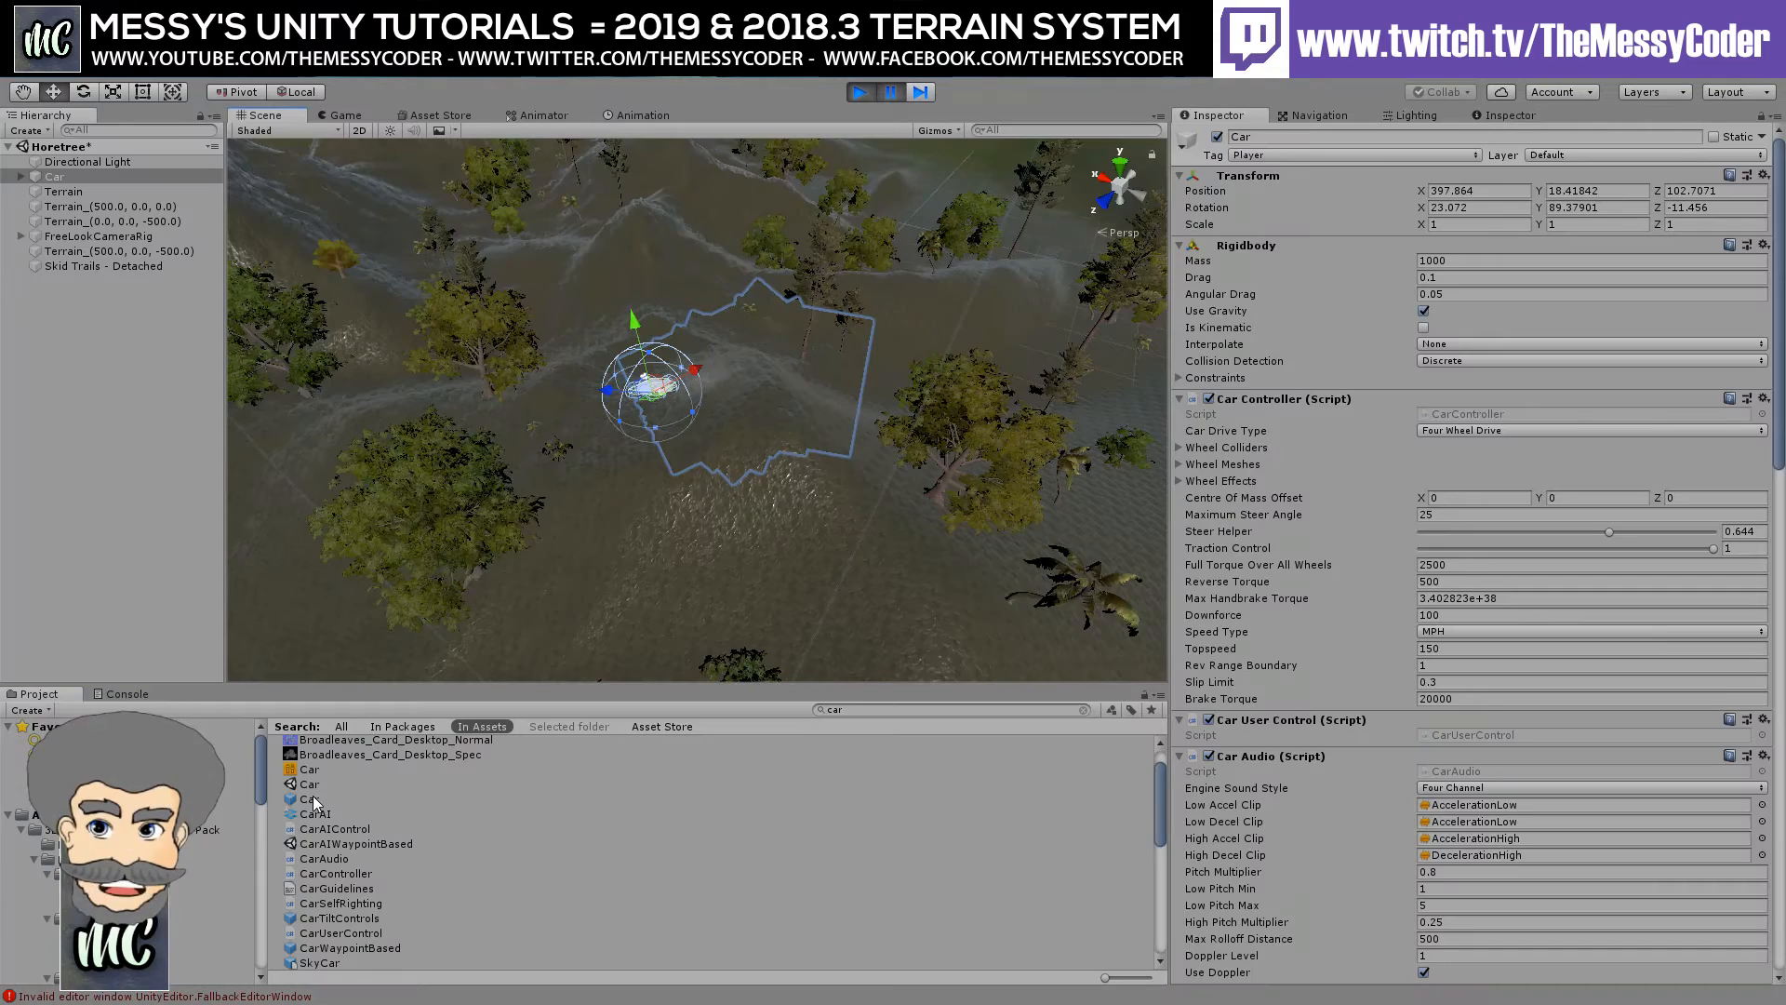
Stop the running scene and search the project assets for "plan" to look for an aircraft.
{"action": "left_click", "coordinate": [860, 92]}
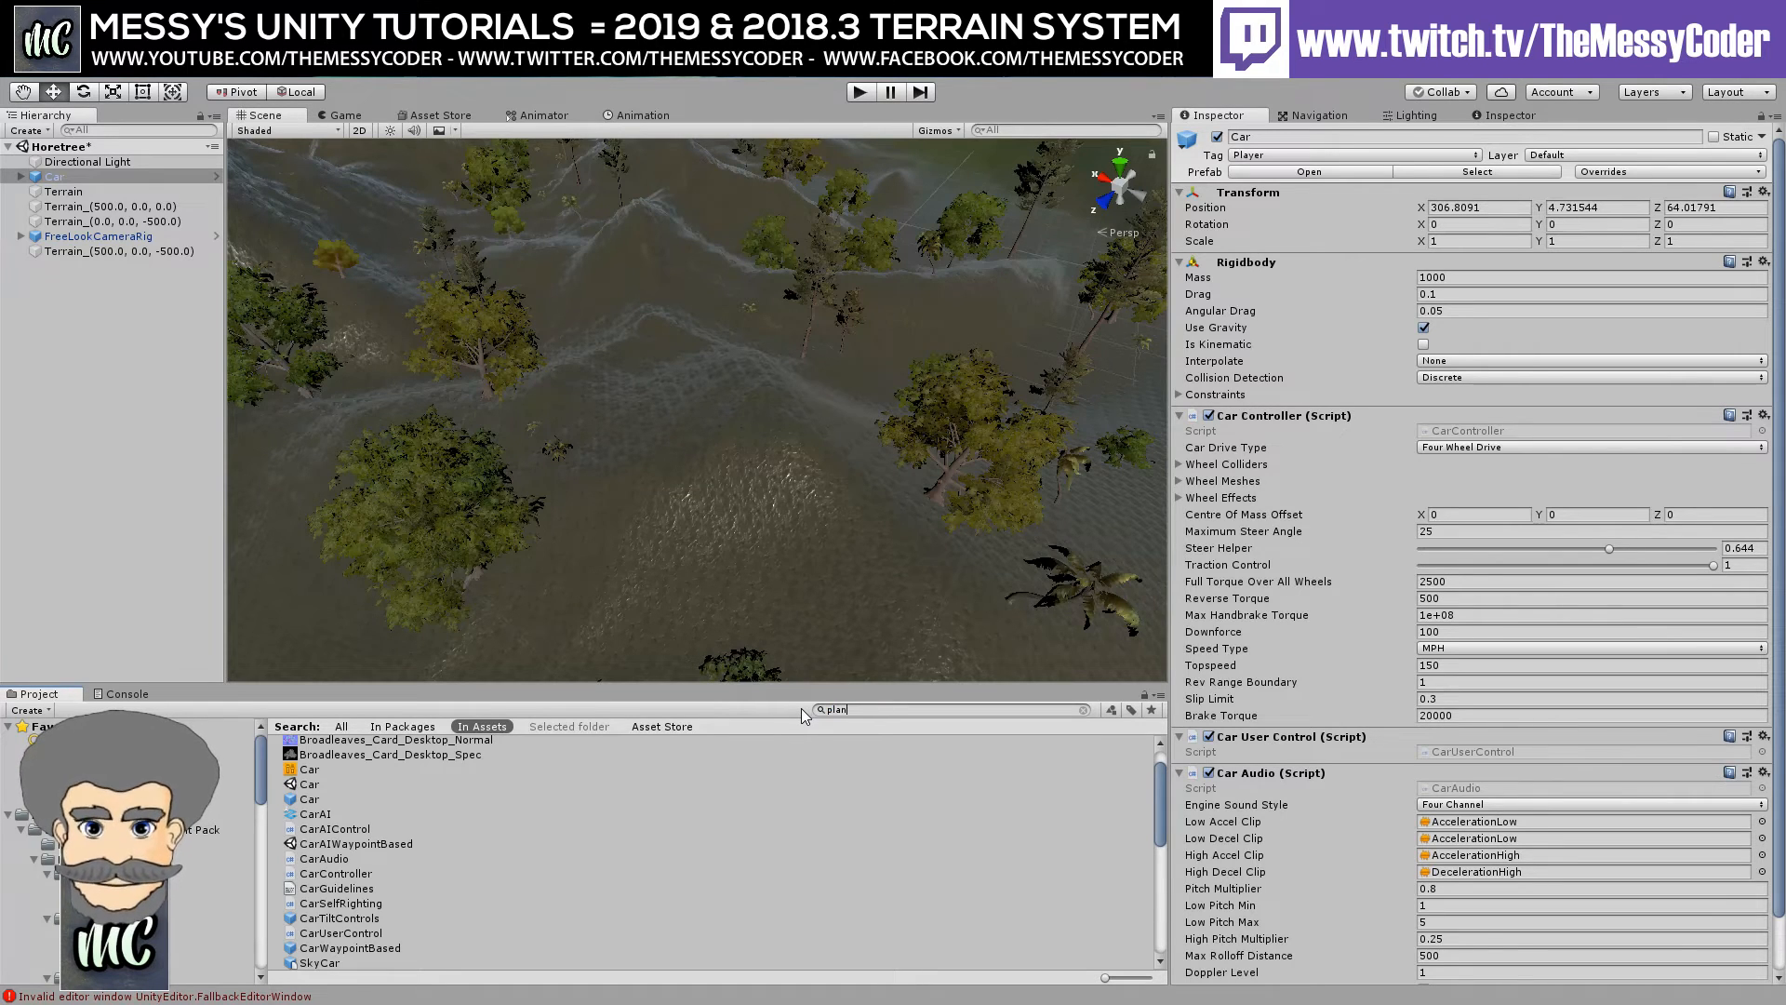
{"action": "scroll", "coordinate": [532, 883], "scroll_direction": "up", "scroll_amount": 1}
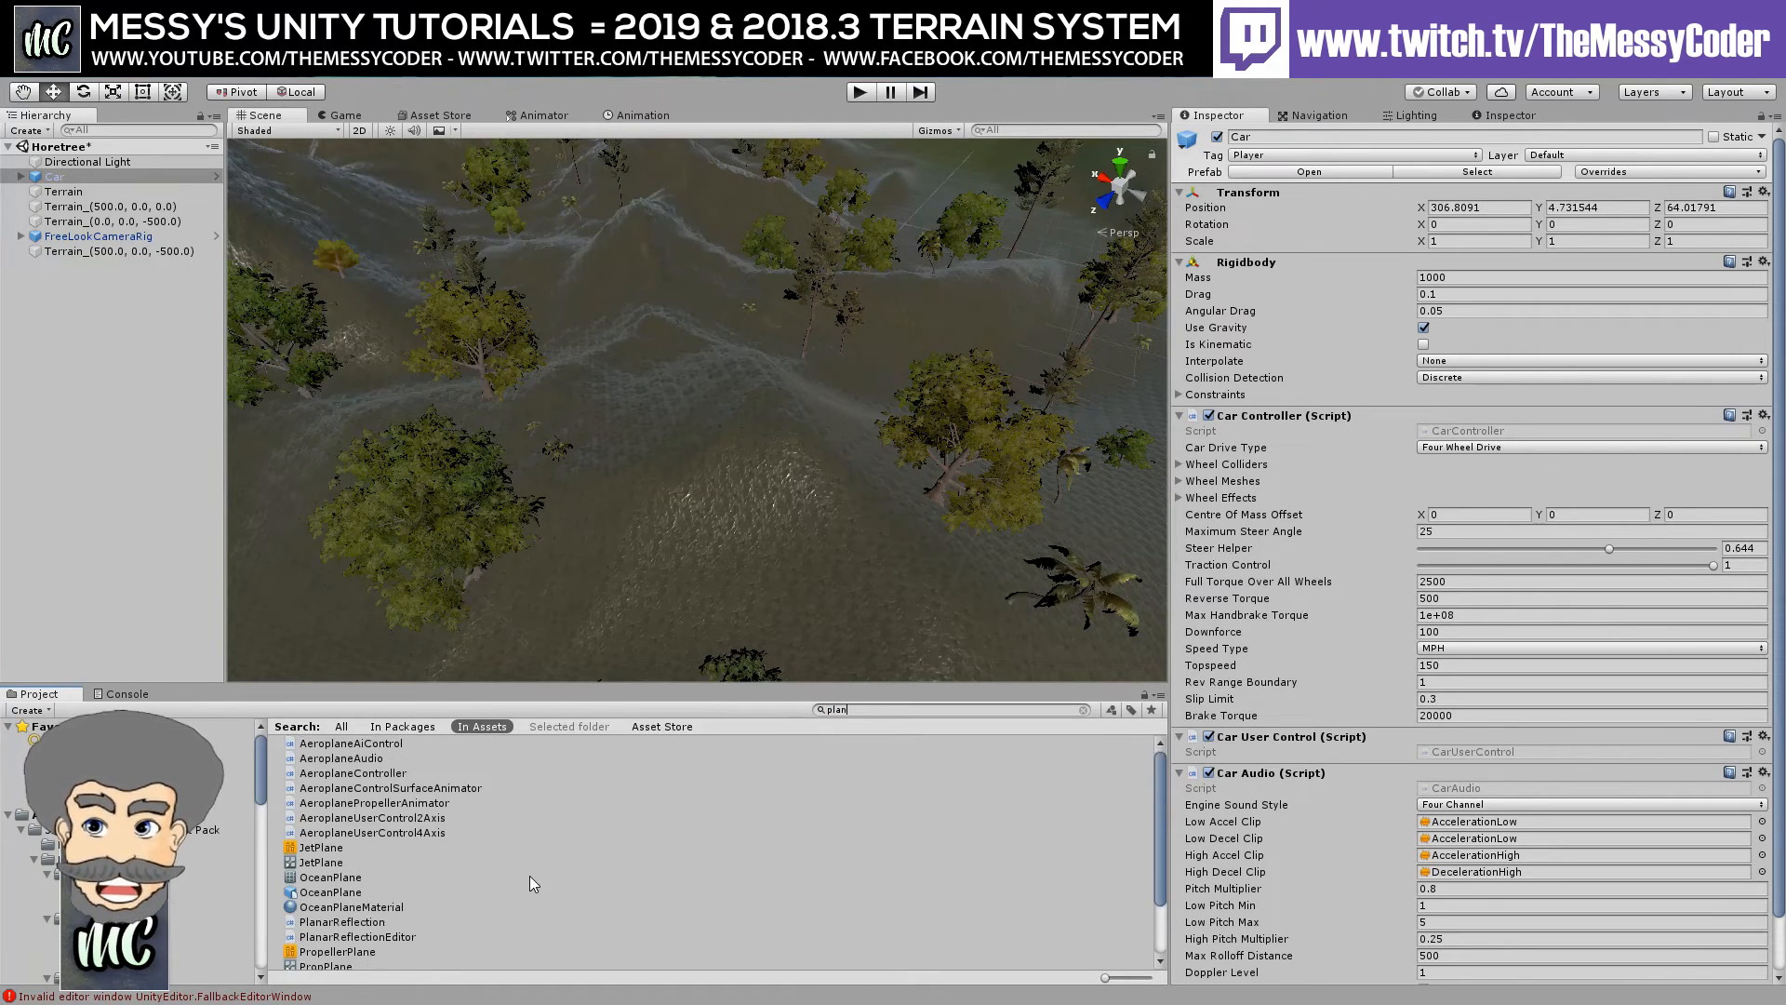
{"action": "scroll", "coordinate": [398, 837], "scroll_direction": "down", "scroll_amount": 3}
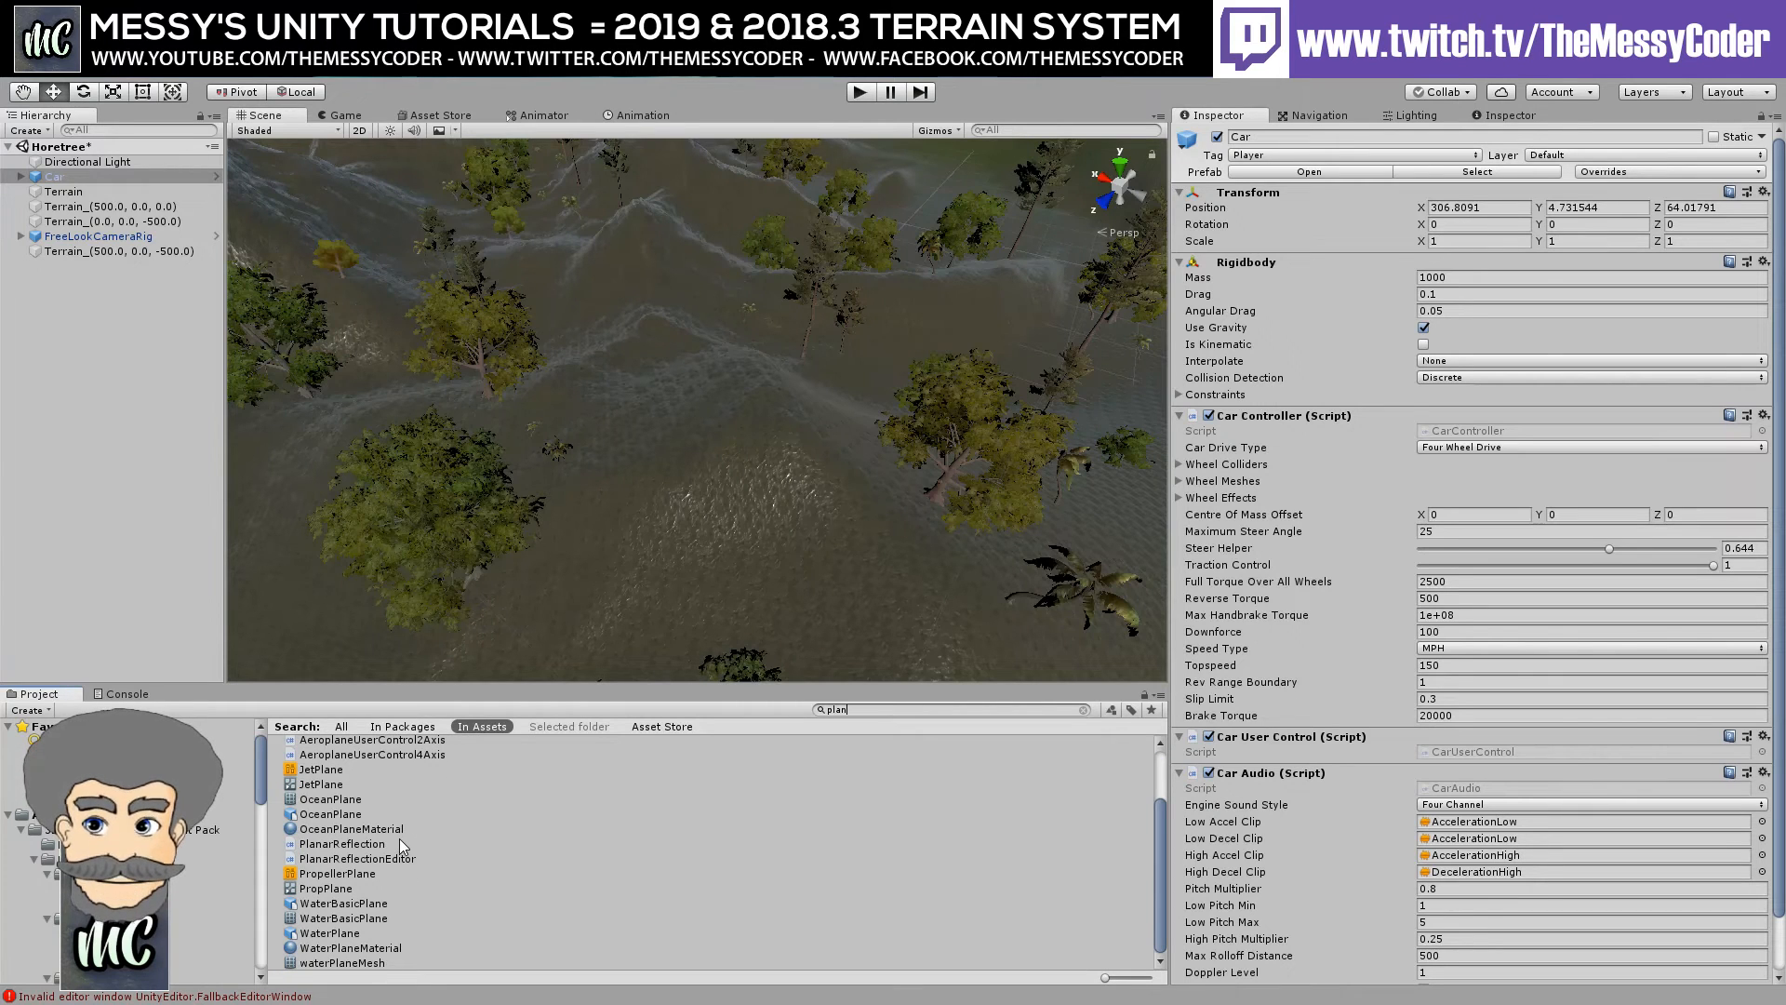
{"action": "scroll", "coordinate": [388, 841], "scroll_direction": "up", "scroll_amount": 3}
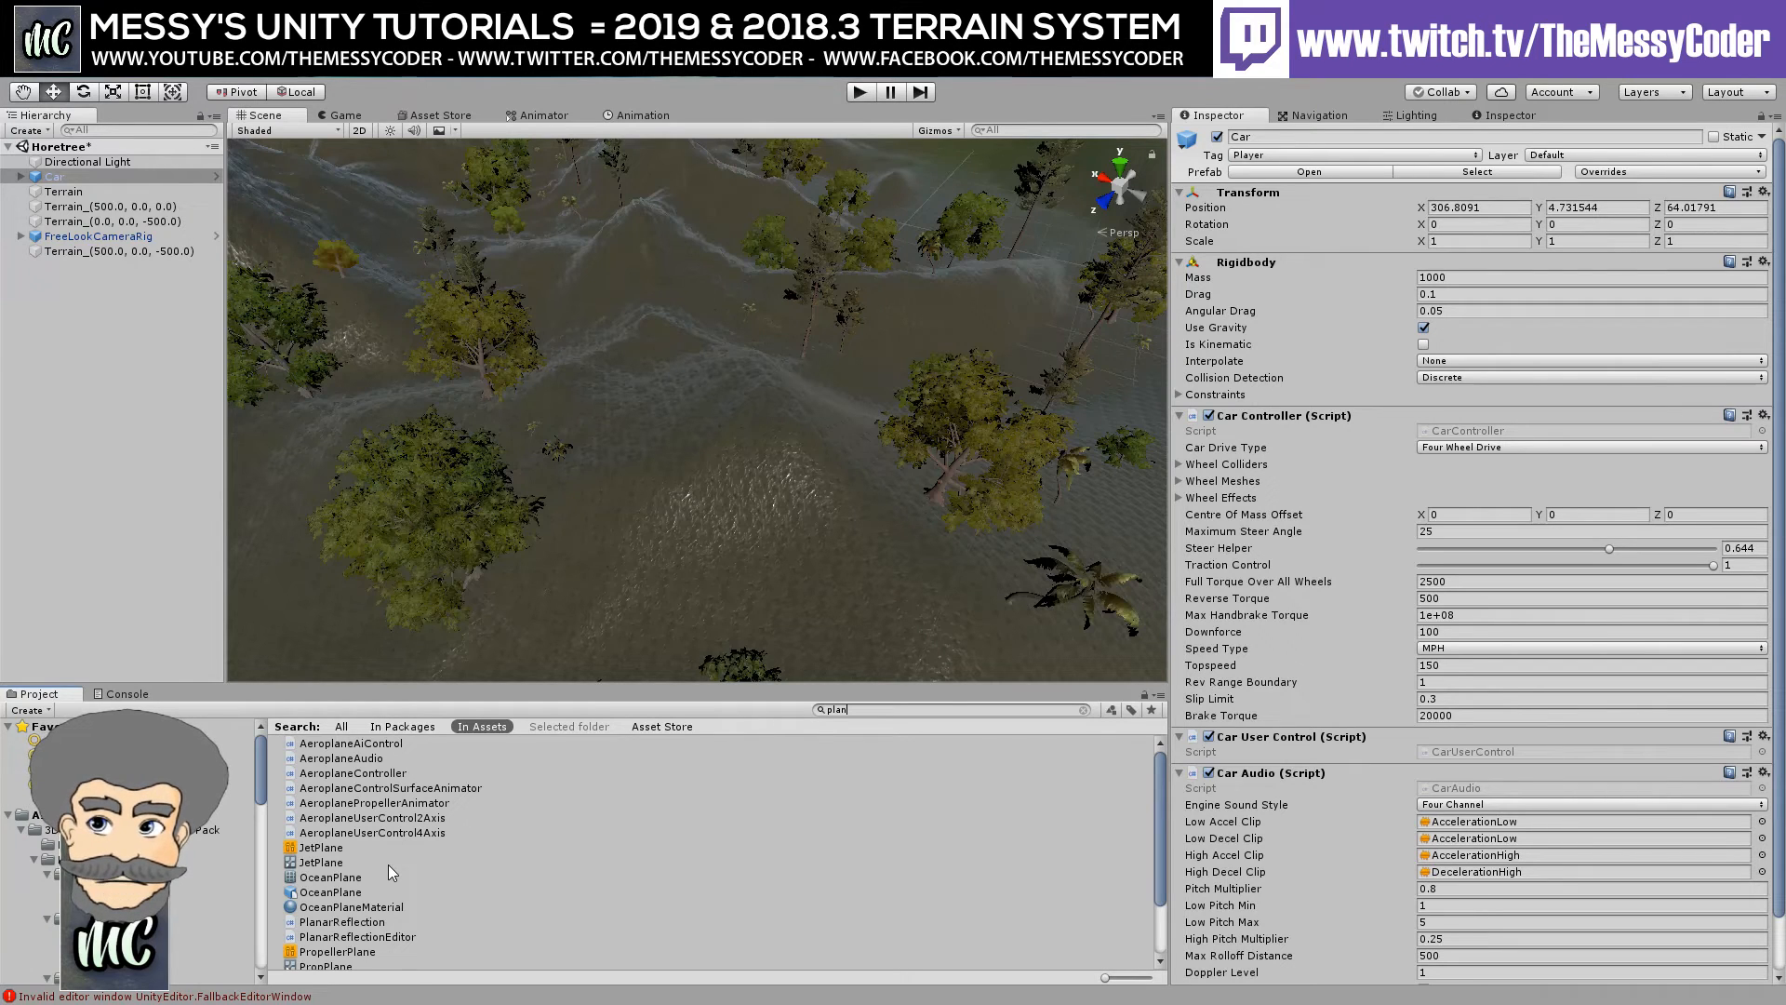
{"action": "scroll", "coordinate": [390, 871], "scroll_direction": "down", "scroll_amount": 3}
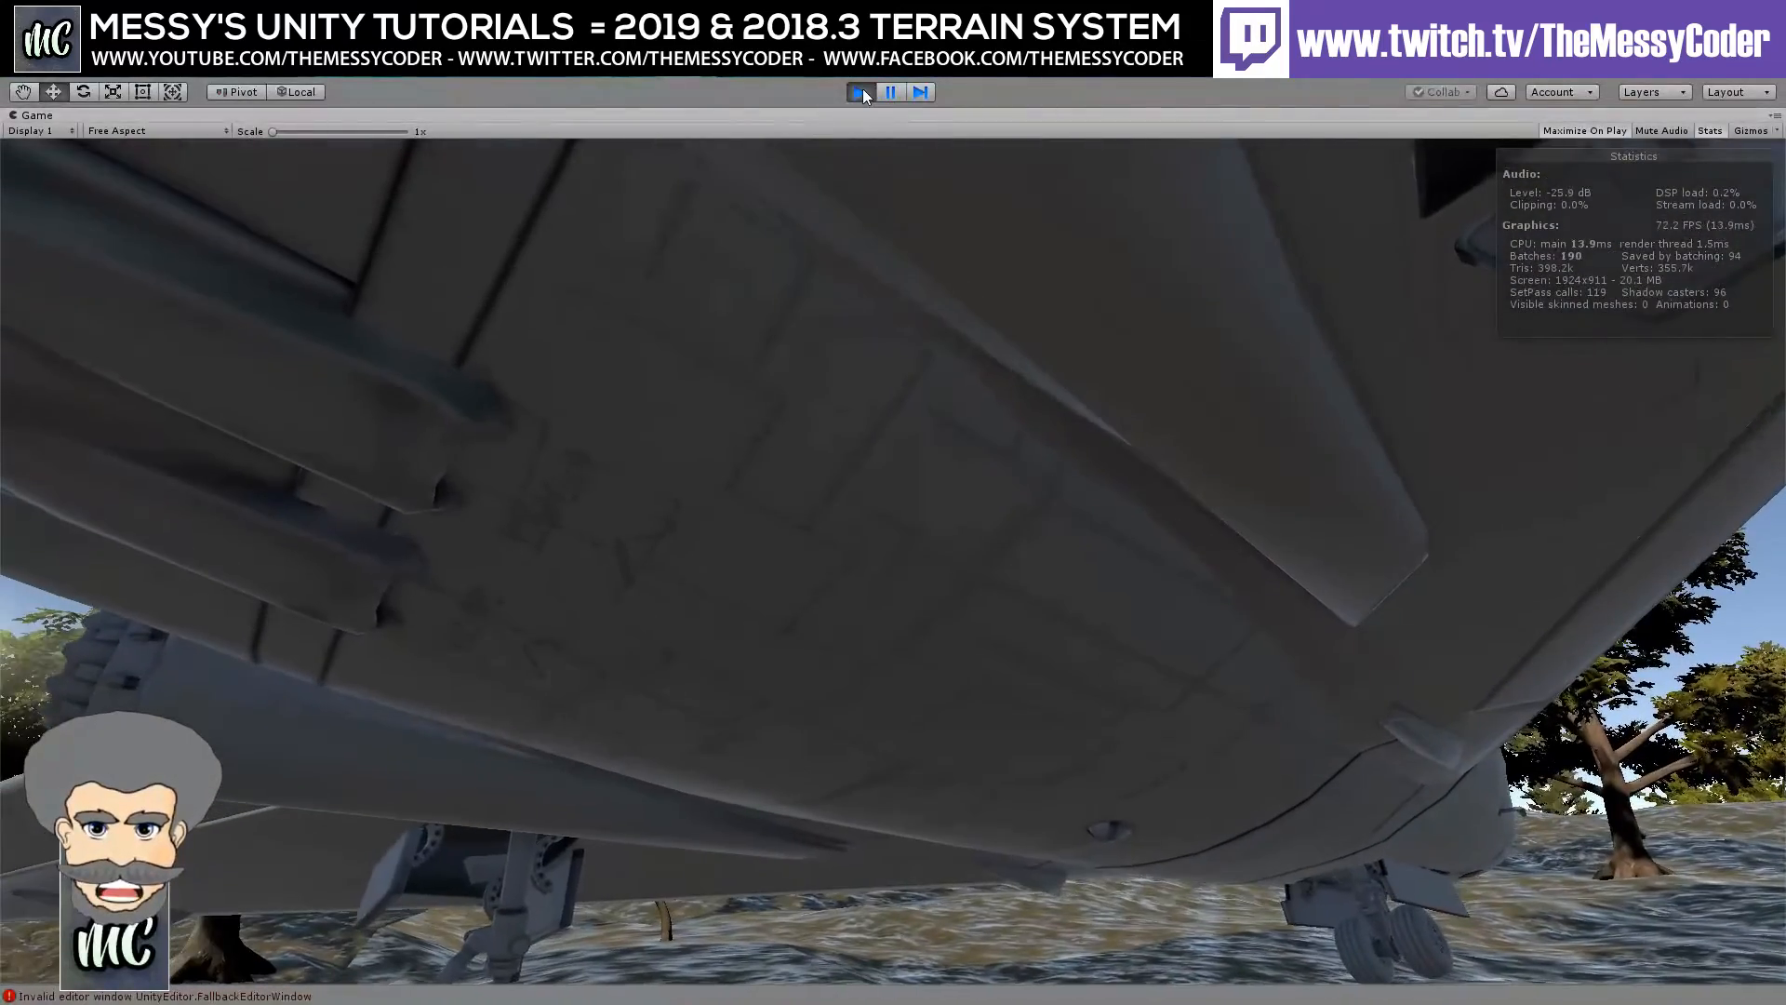
Stop the current run, check the AircraftJet's placement above the terrain, and rerun the scene to test flying before exiting play mode.
{"action": "left_click", "coordinate": [859, 91]}
{"action": "scroll", "coordinate": [880, 438], "scroll_direction": "down", "scroll_amount": 6}
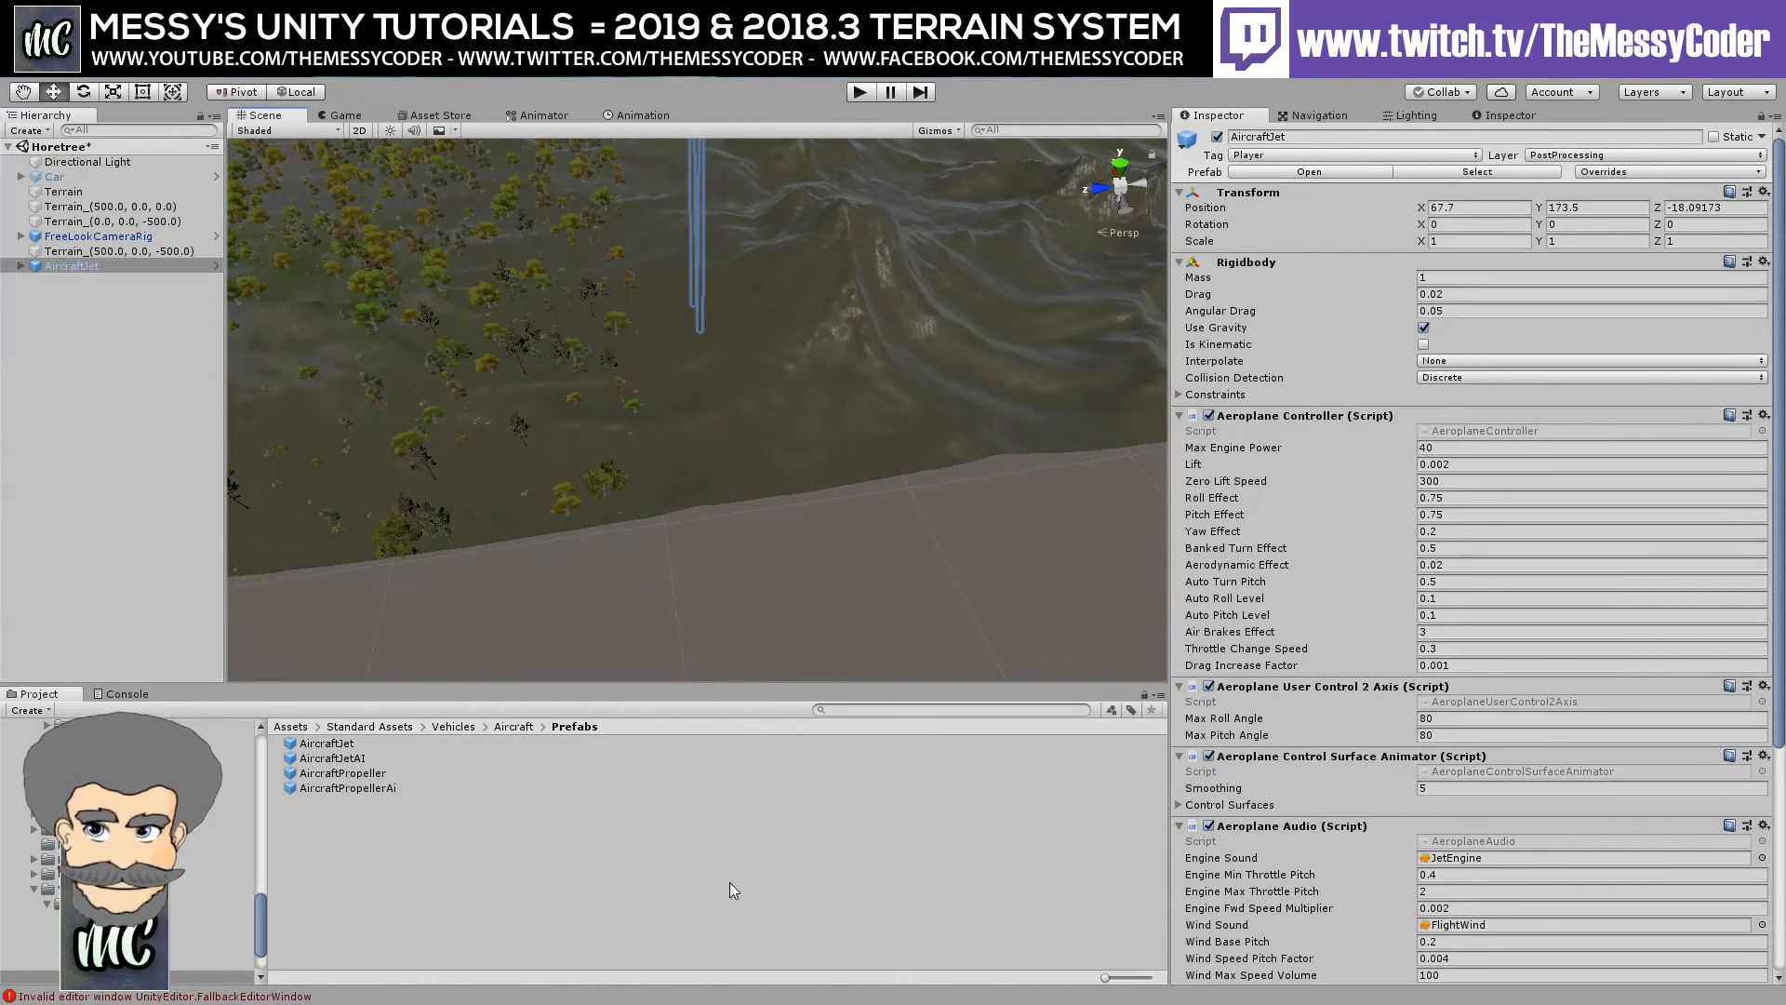
{"action": "right_click_drag", "start_coordinate": [566, 426], "coordinate": [534, 265]}
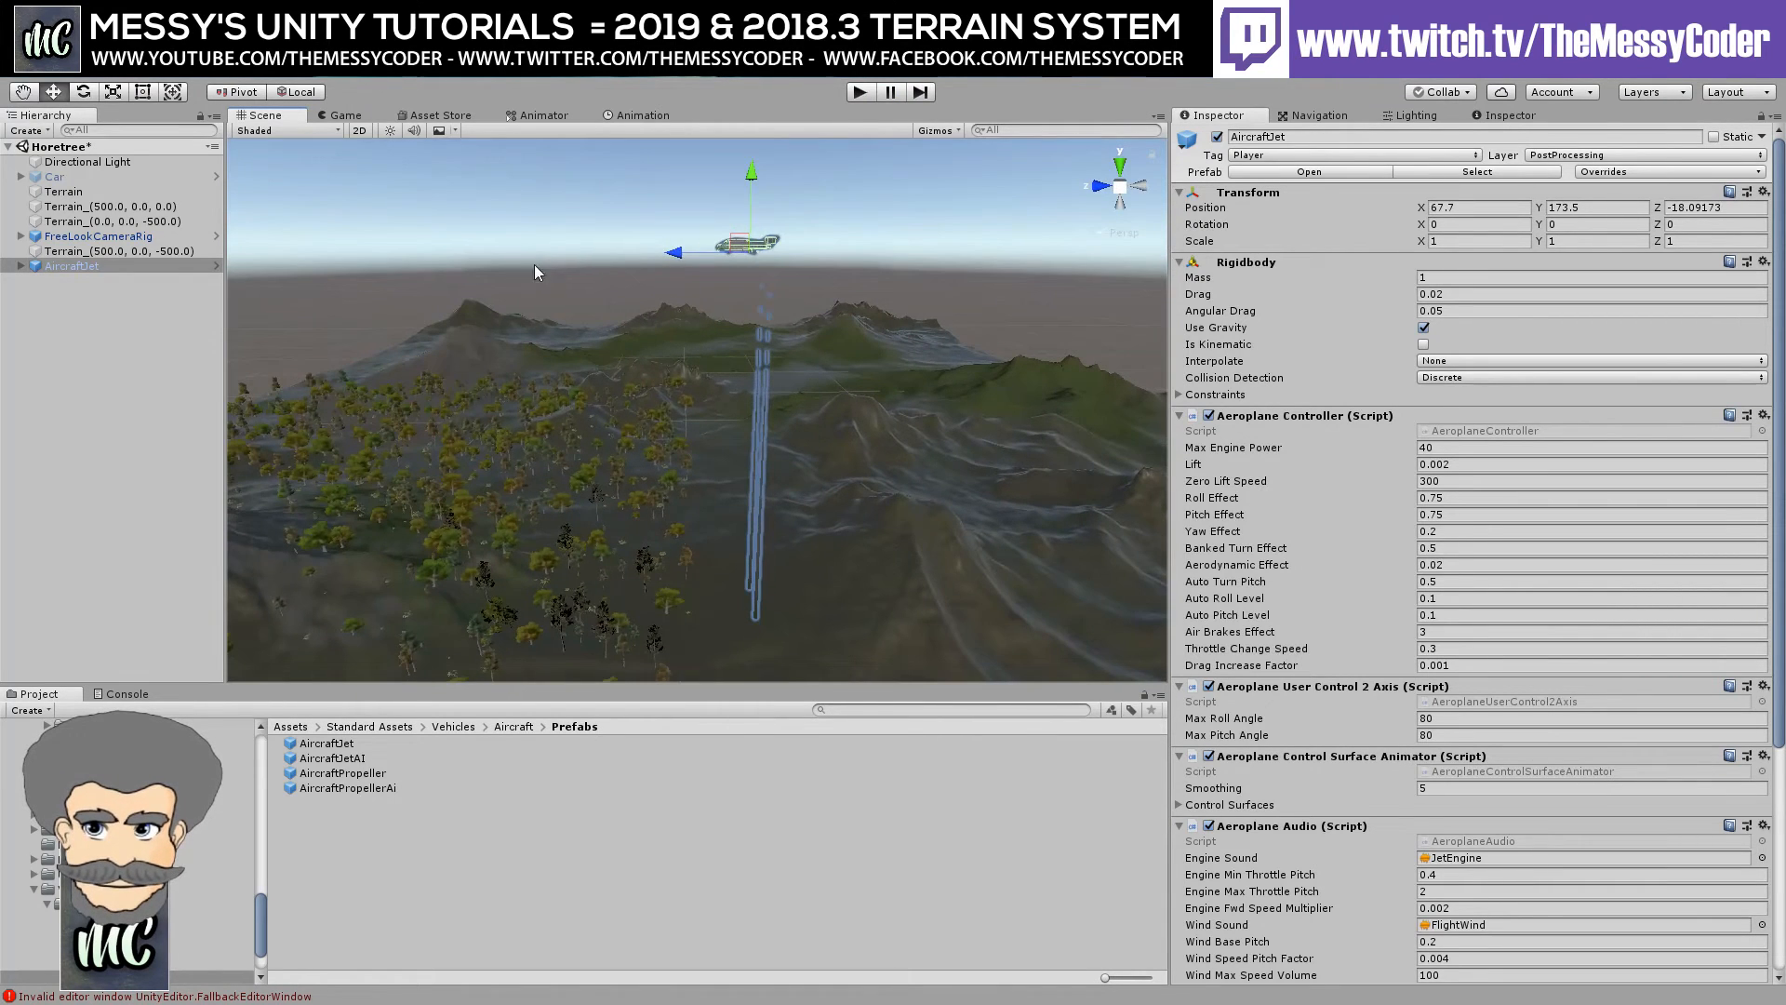
{"action": "left_click", "coordinate": [862, 97]}
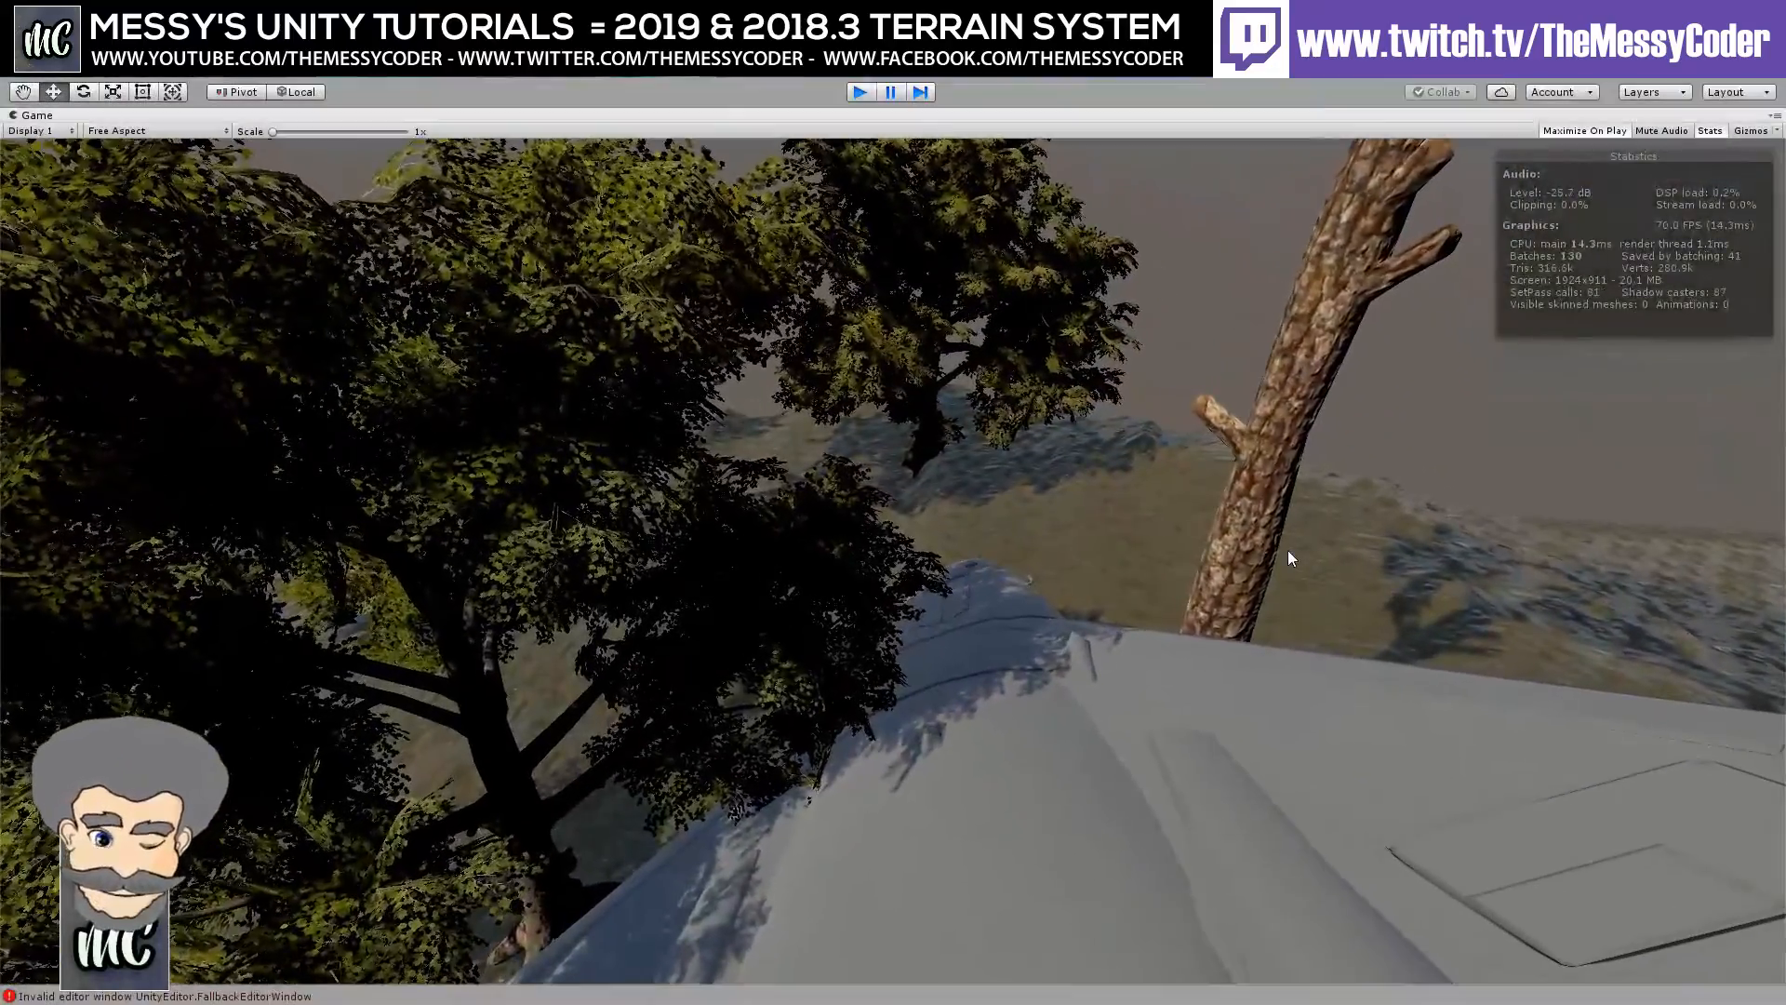
{"action": "key", "text": "ctrl+p"}
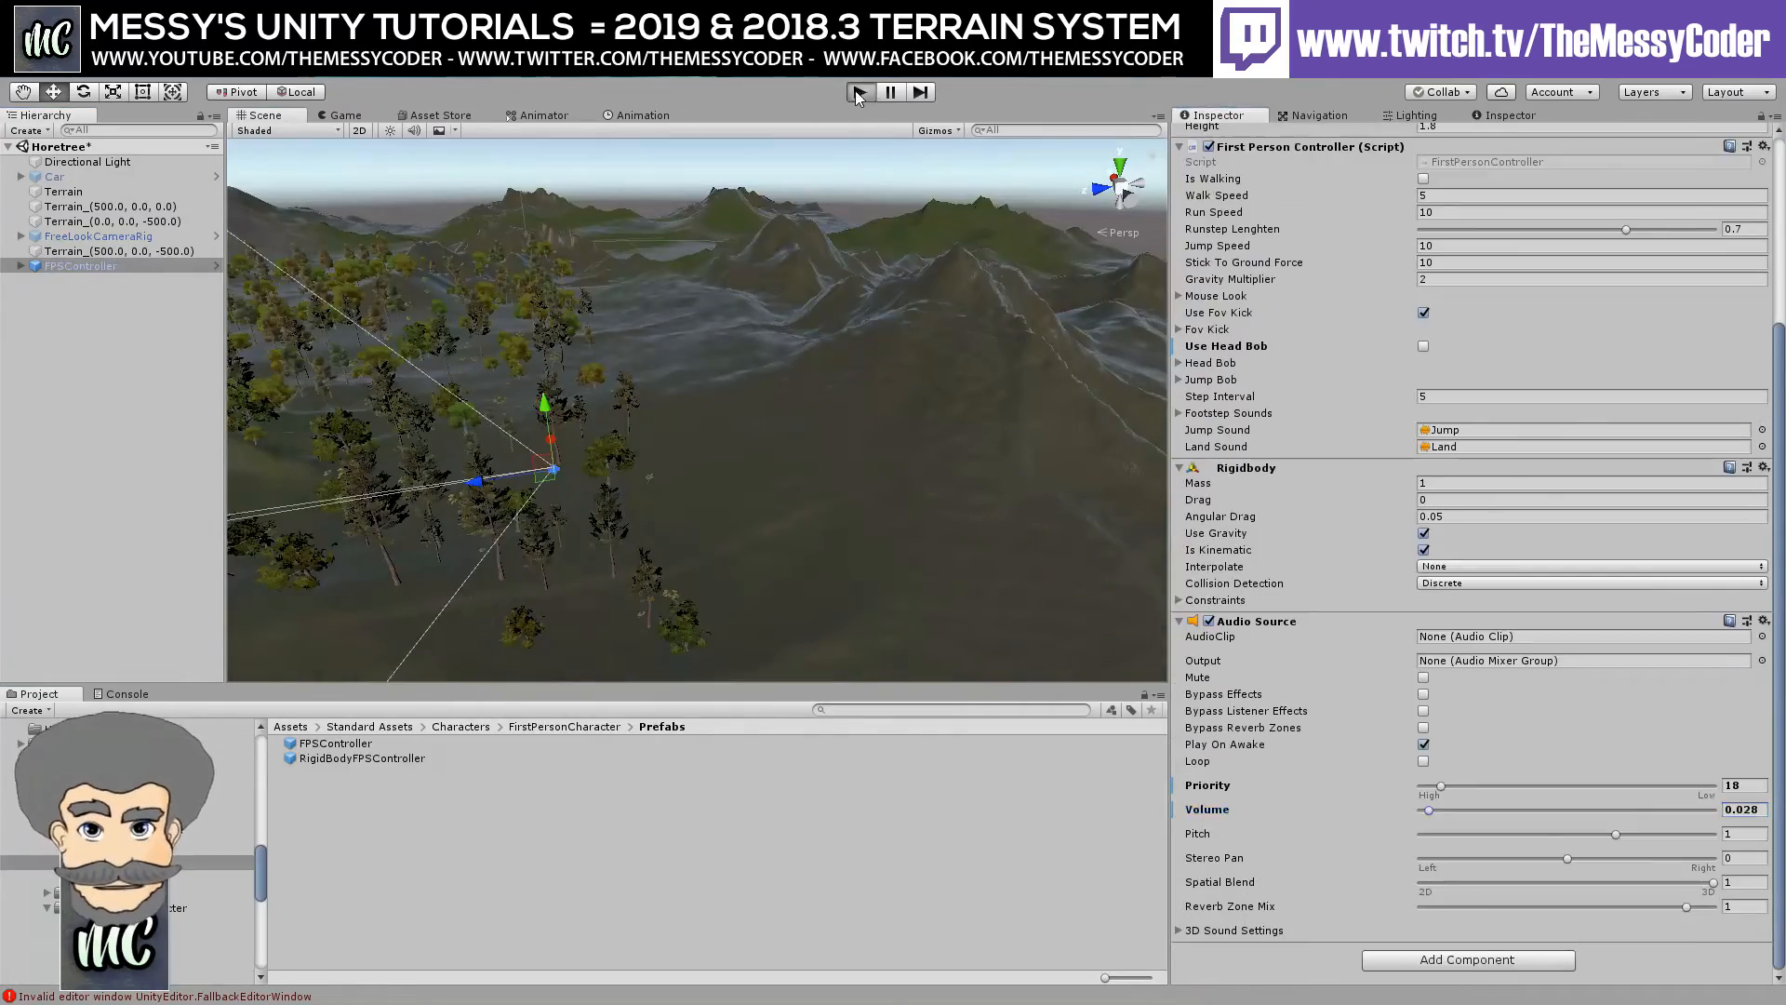
Run the scene with the FPSController and walk past the trees and through the mountain valleys to examine the terrain up close.
{"action": "left_click", "coordinate": [858, 91]}
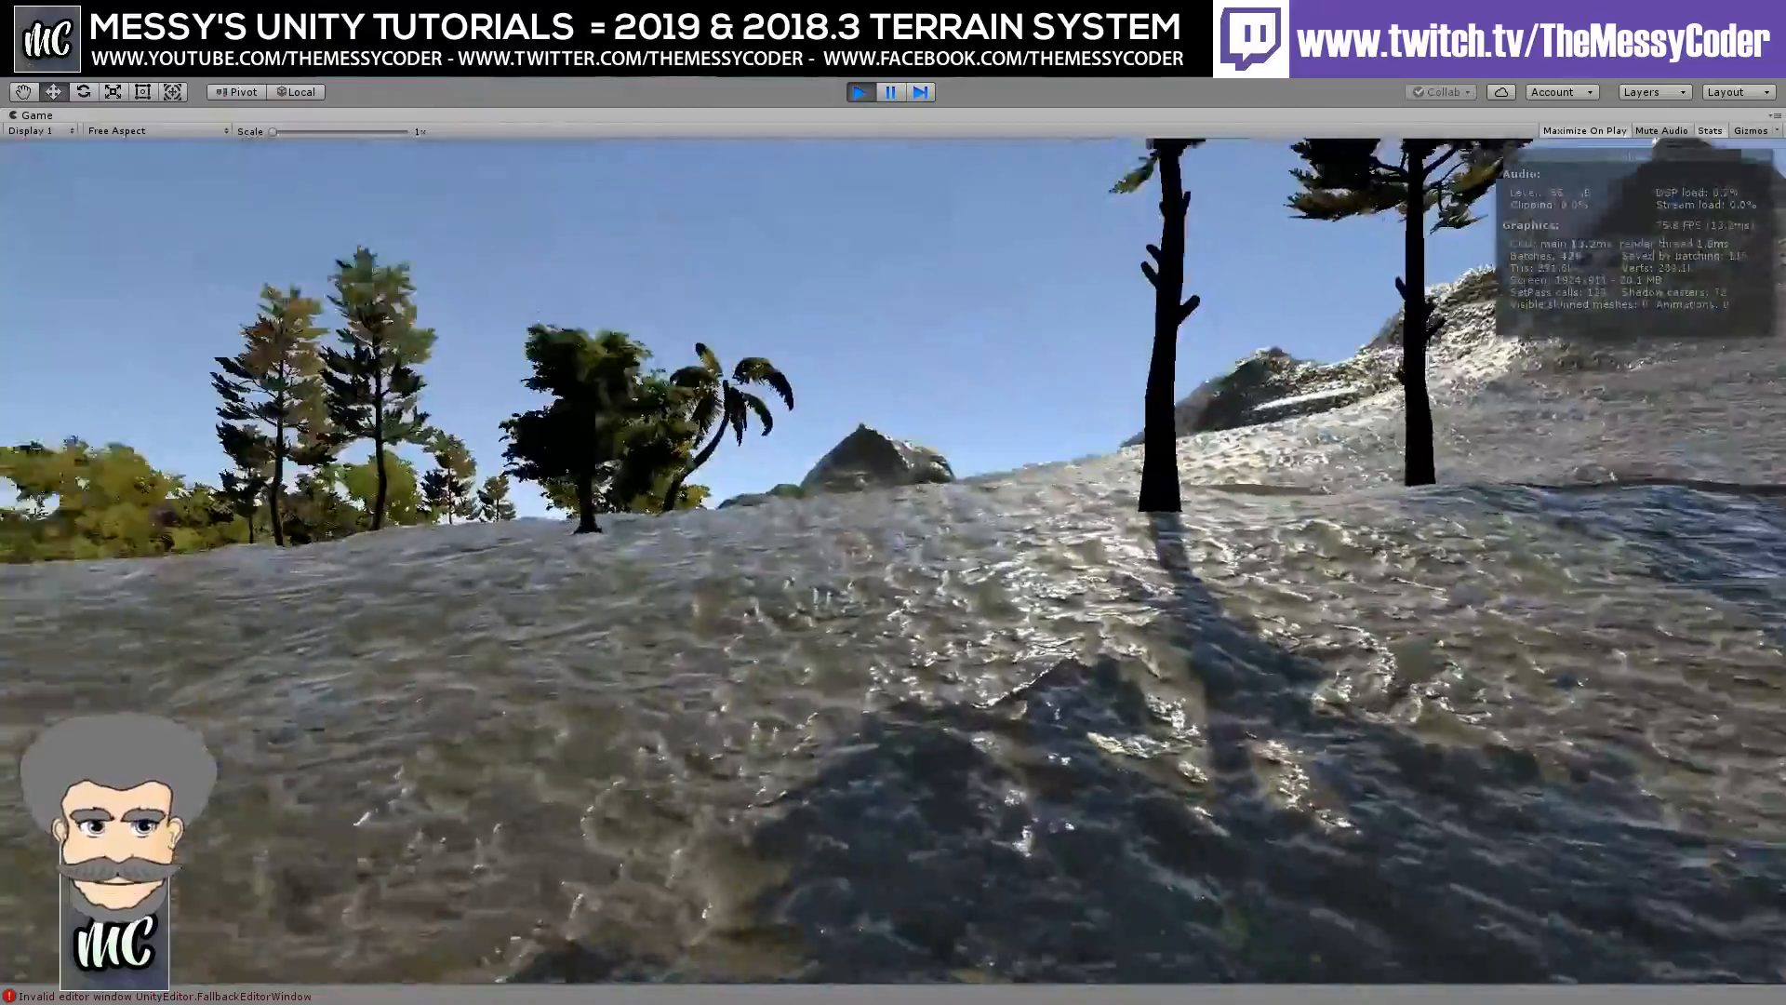
{"action": "key", "text": "w"}
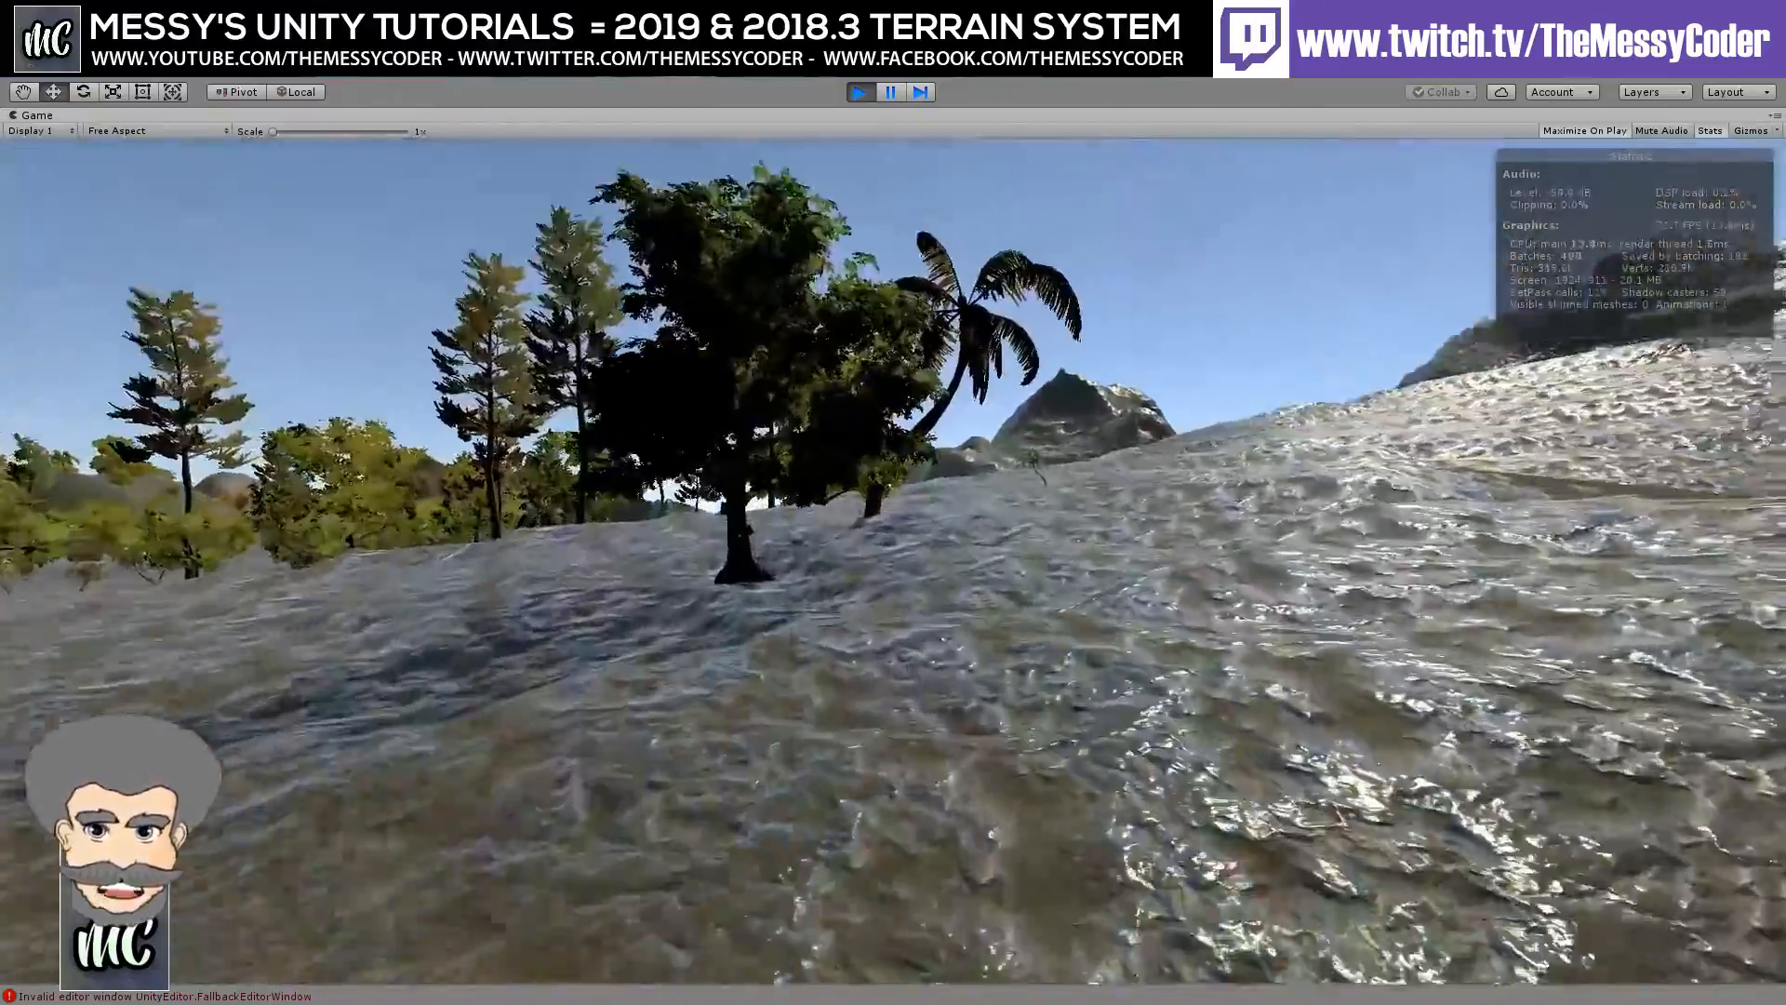
{"action": "key", "text": "w"}
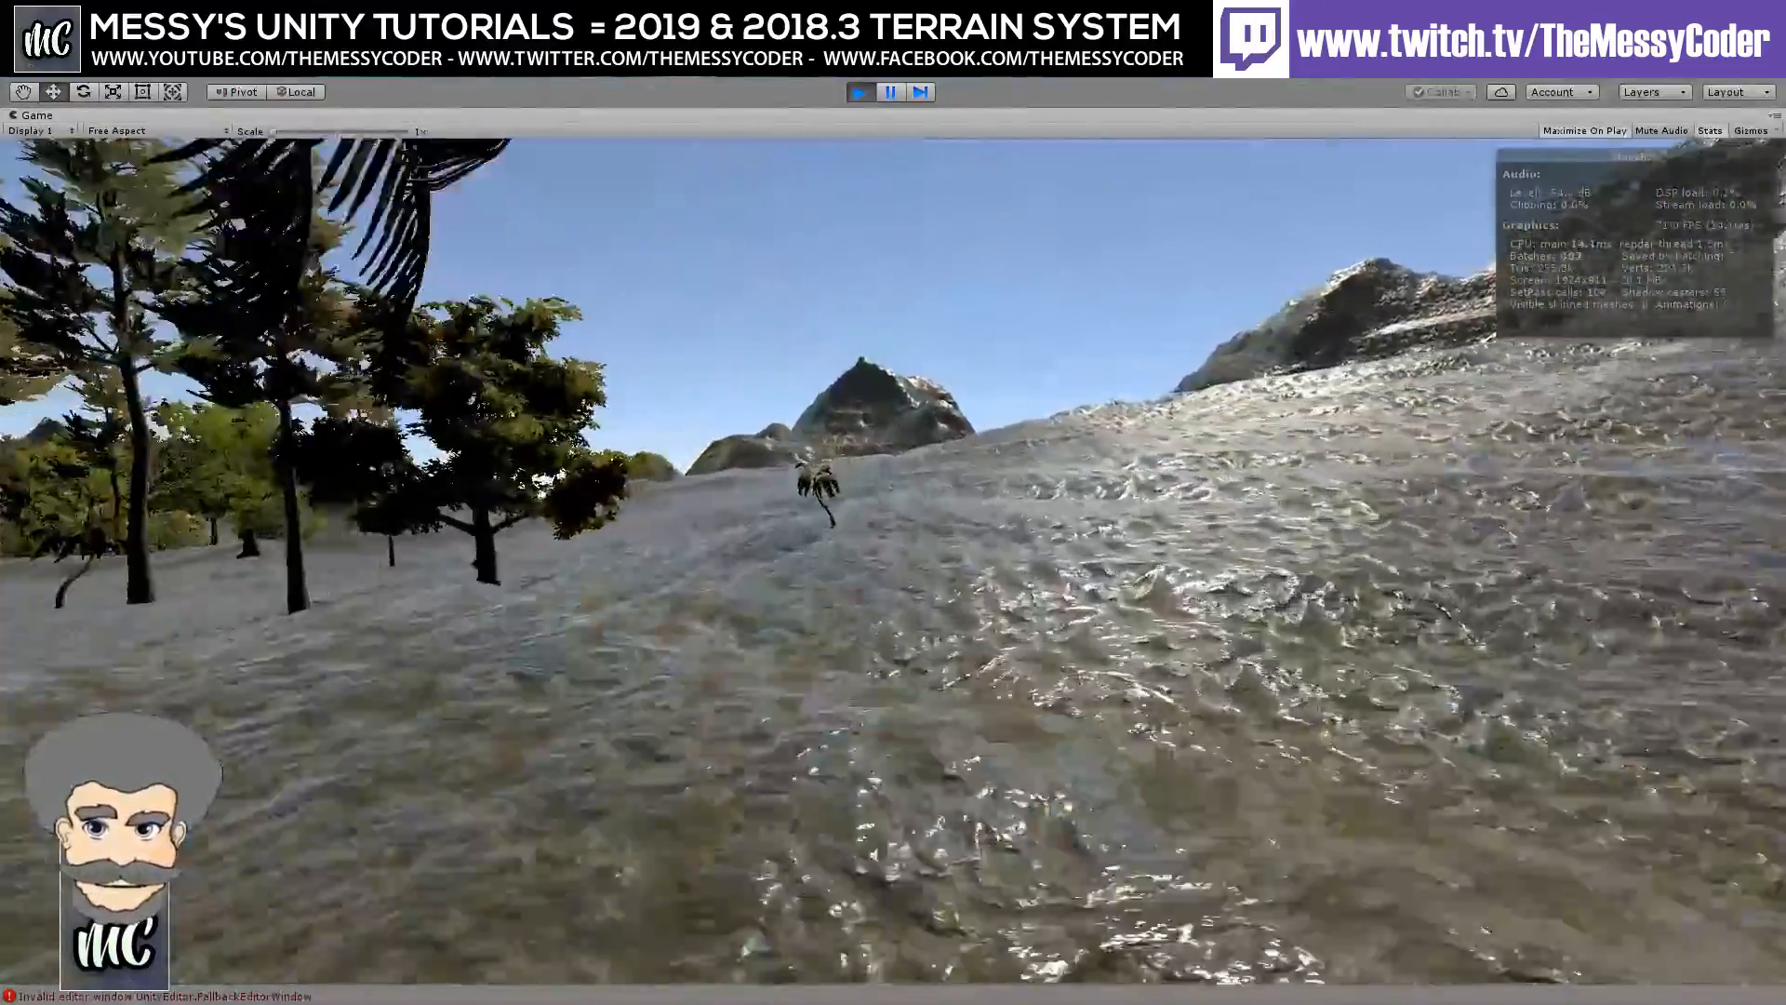
{"action": "key", "text": "w"}
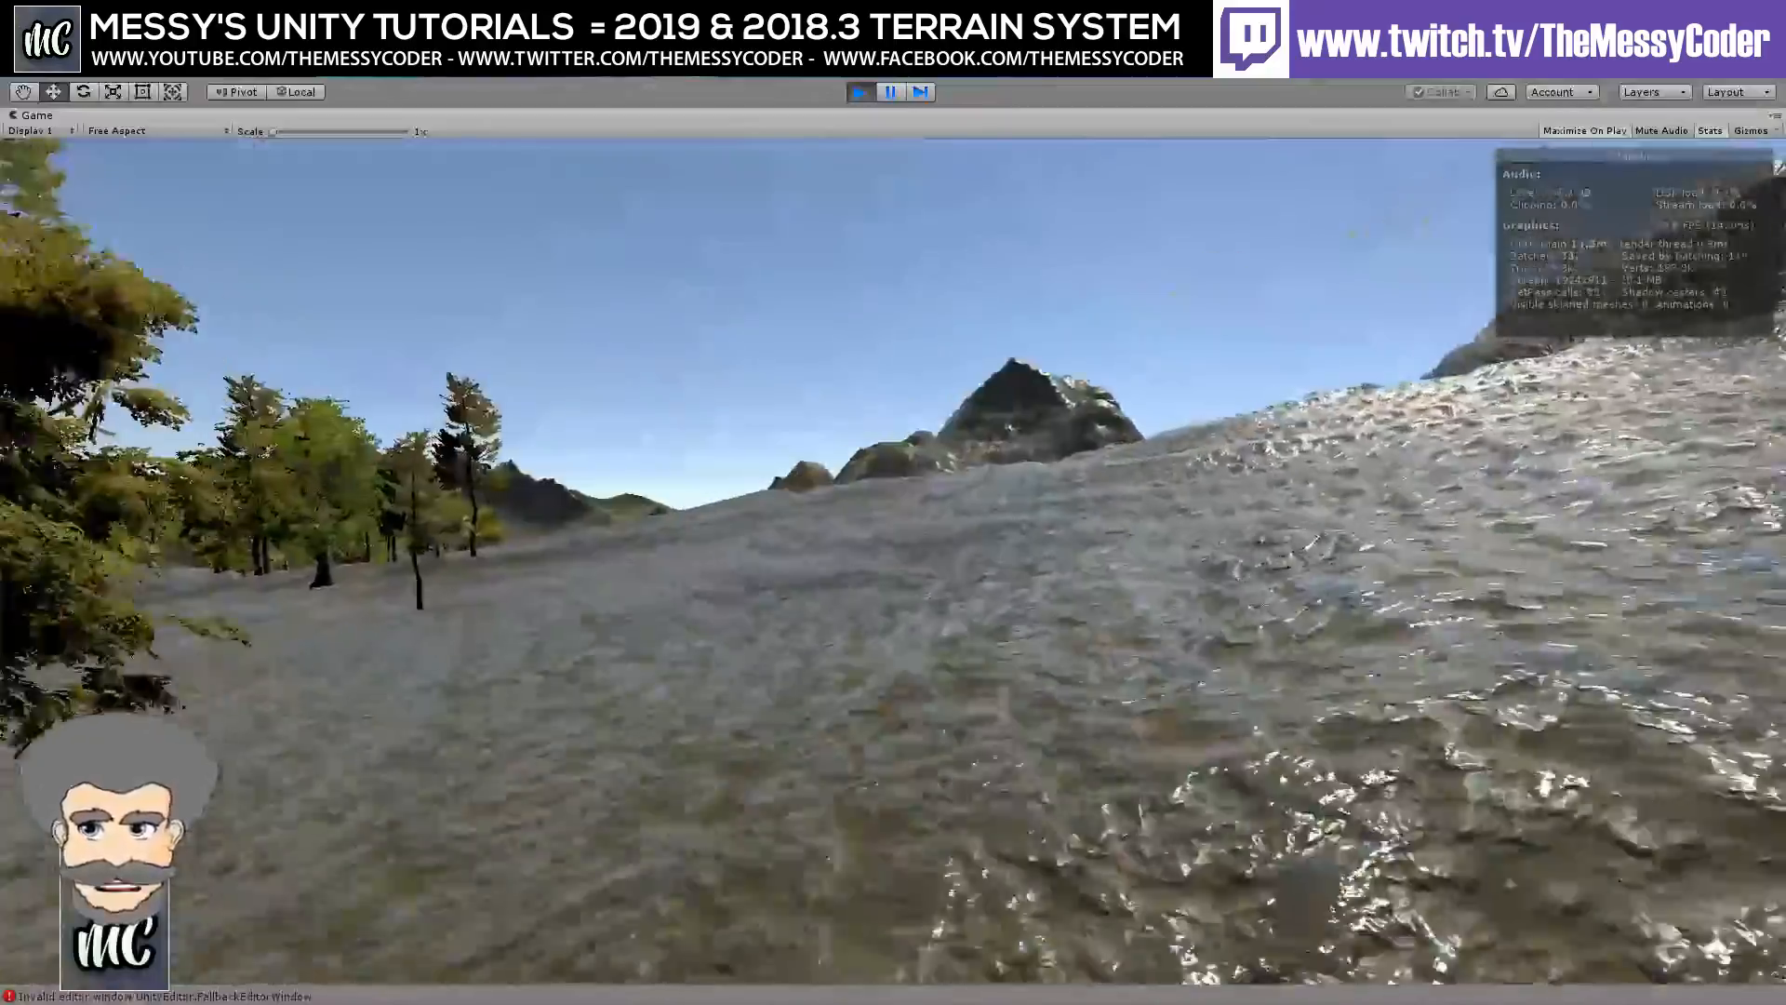
{"action": "key", "text": "w"}
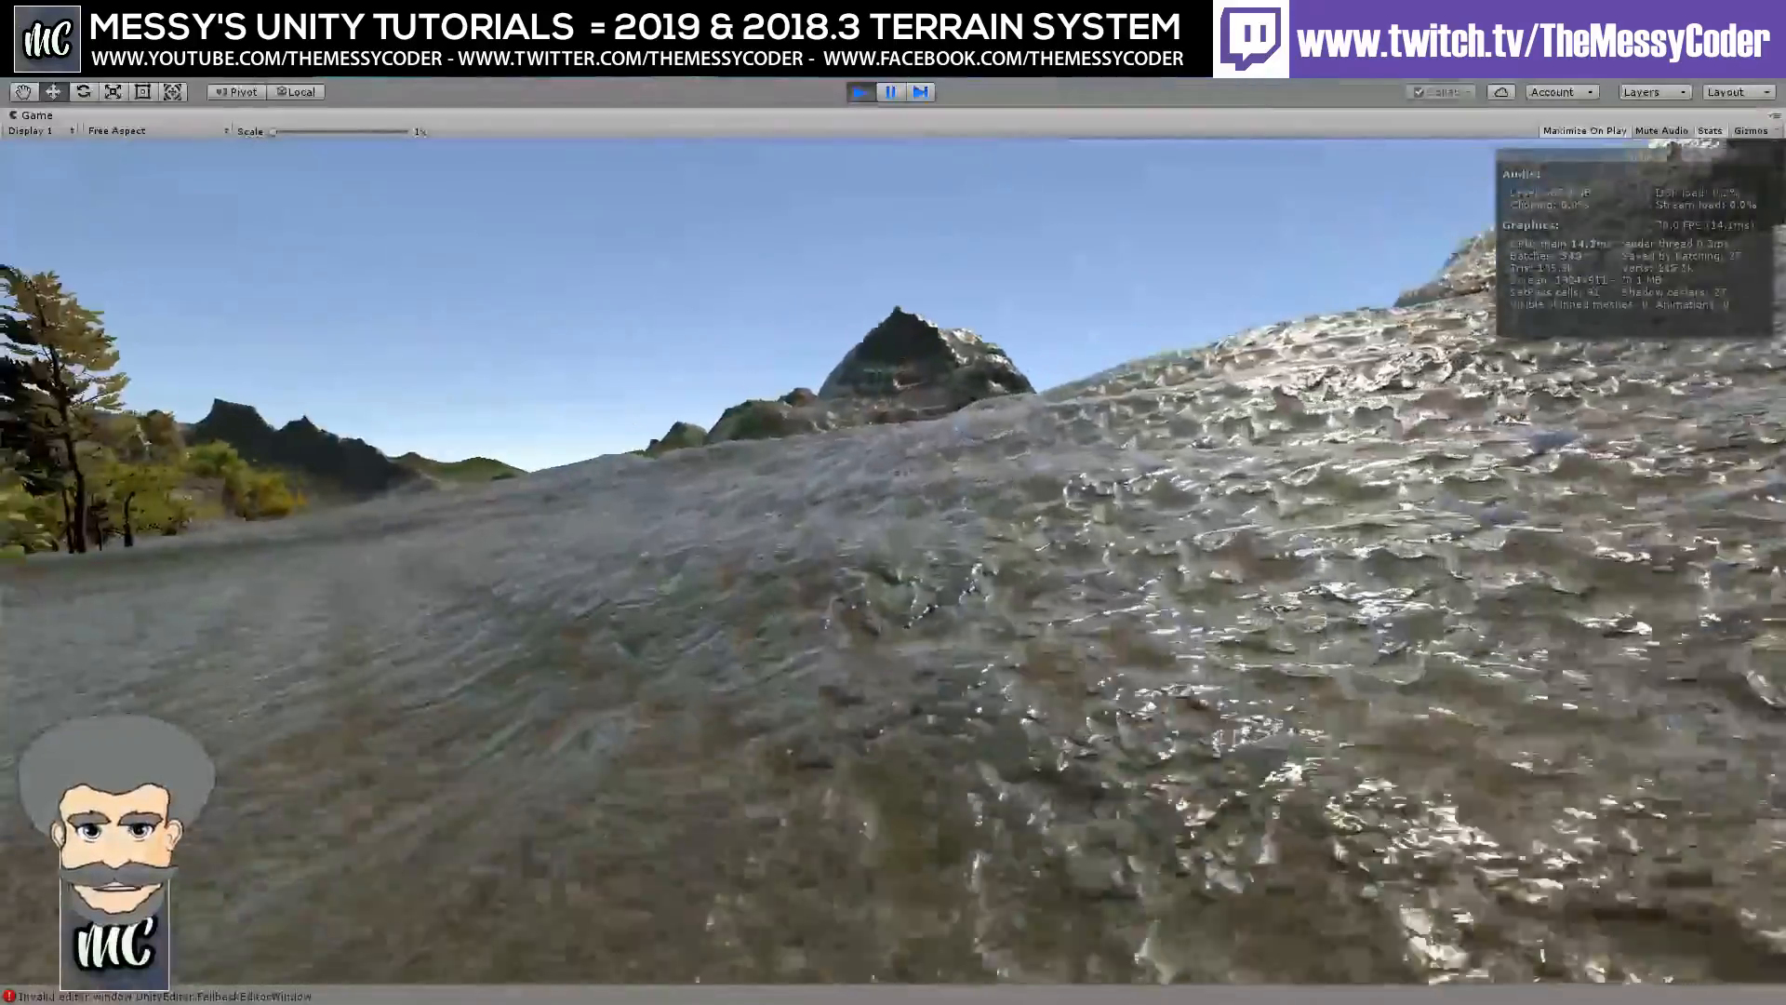
{"action": "key", "text": "w"}
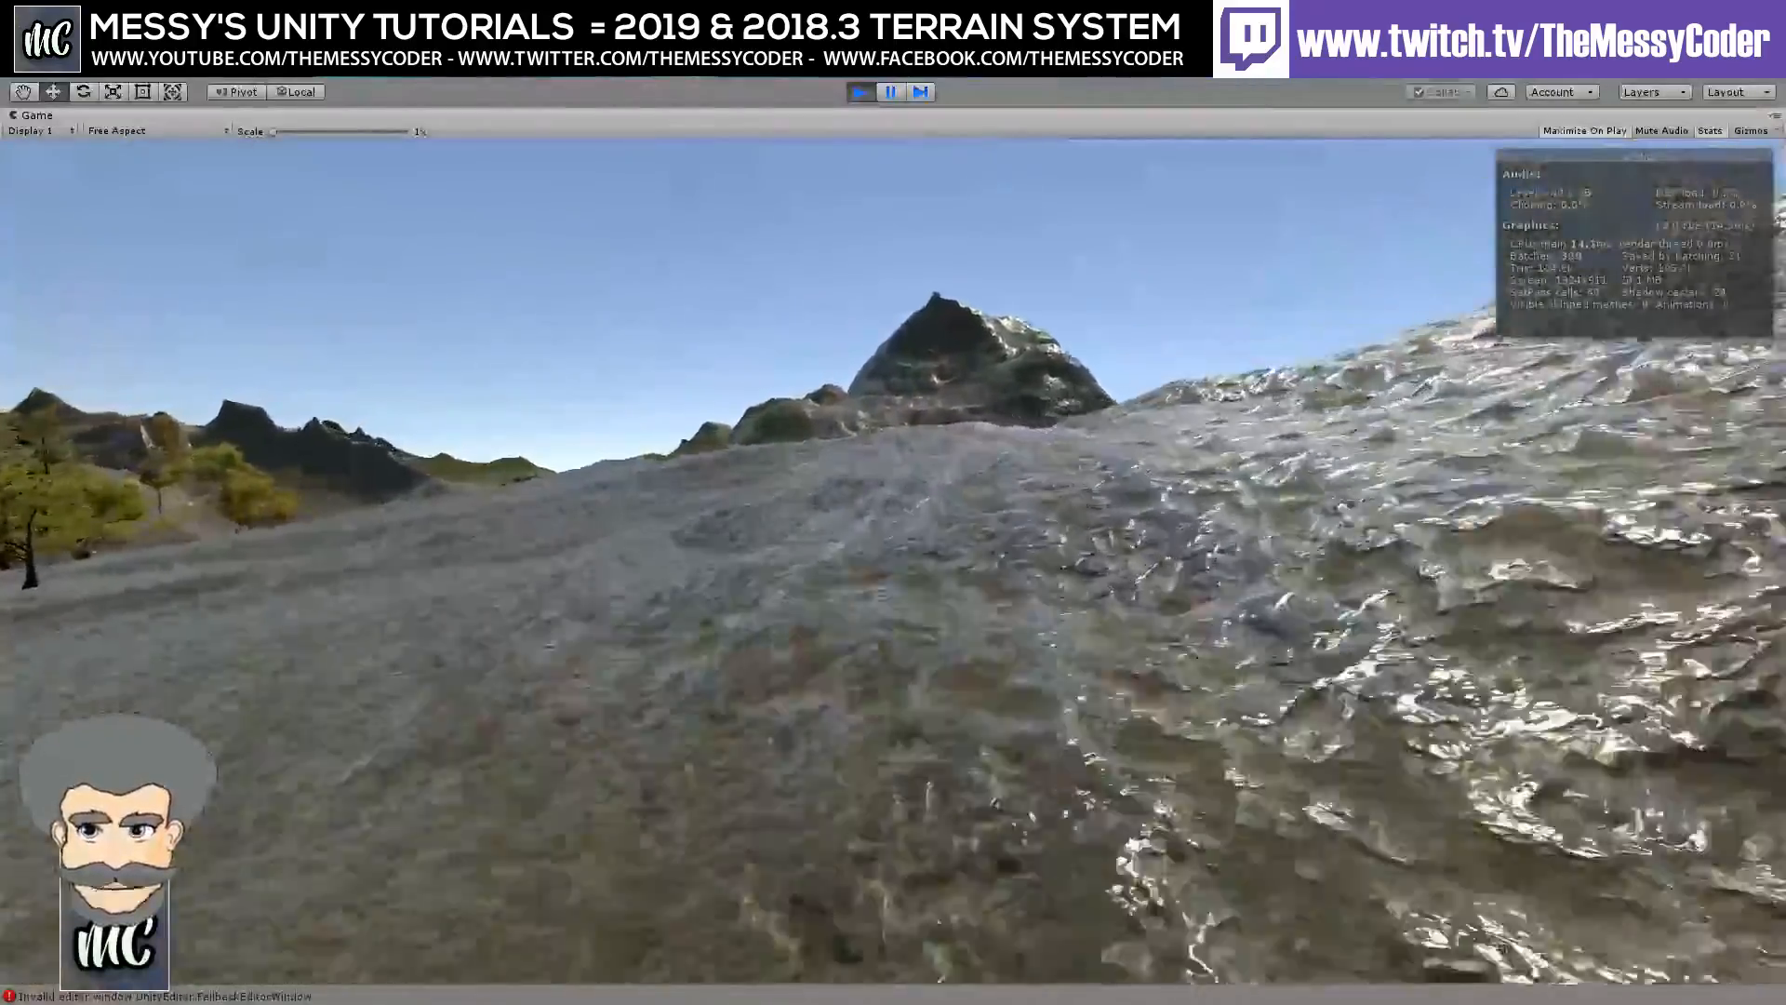
{"action": "key", "text": "w"}
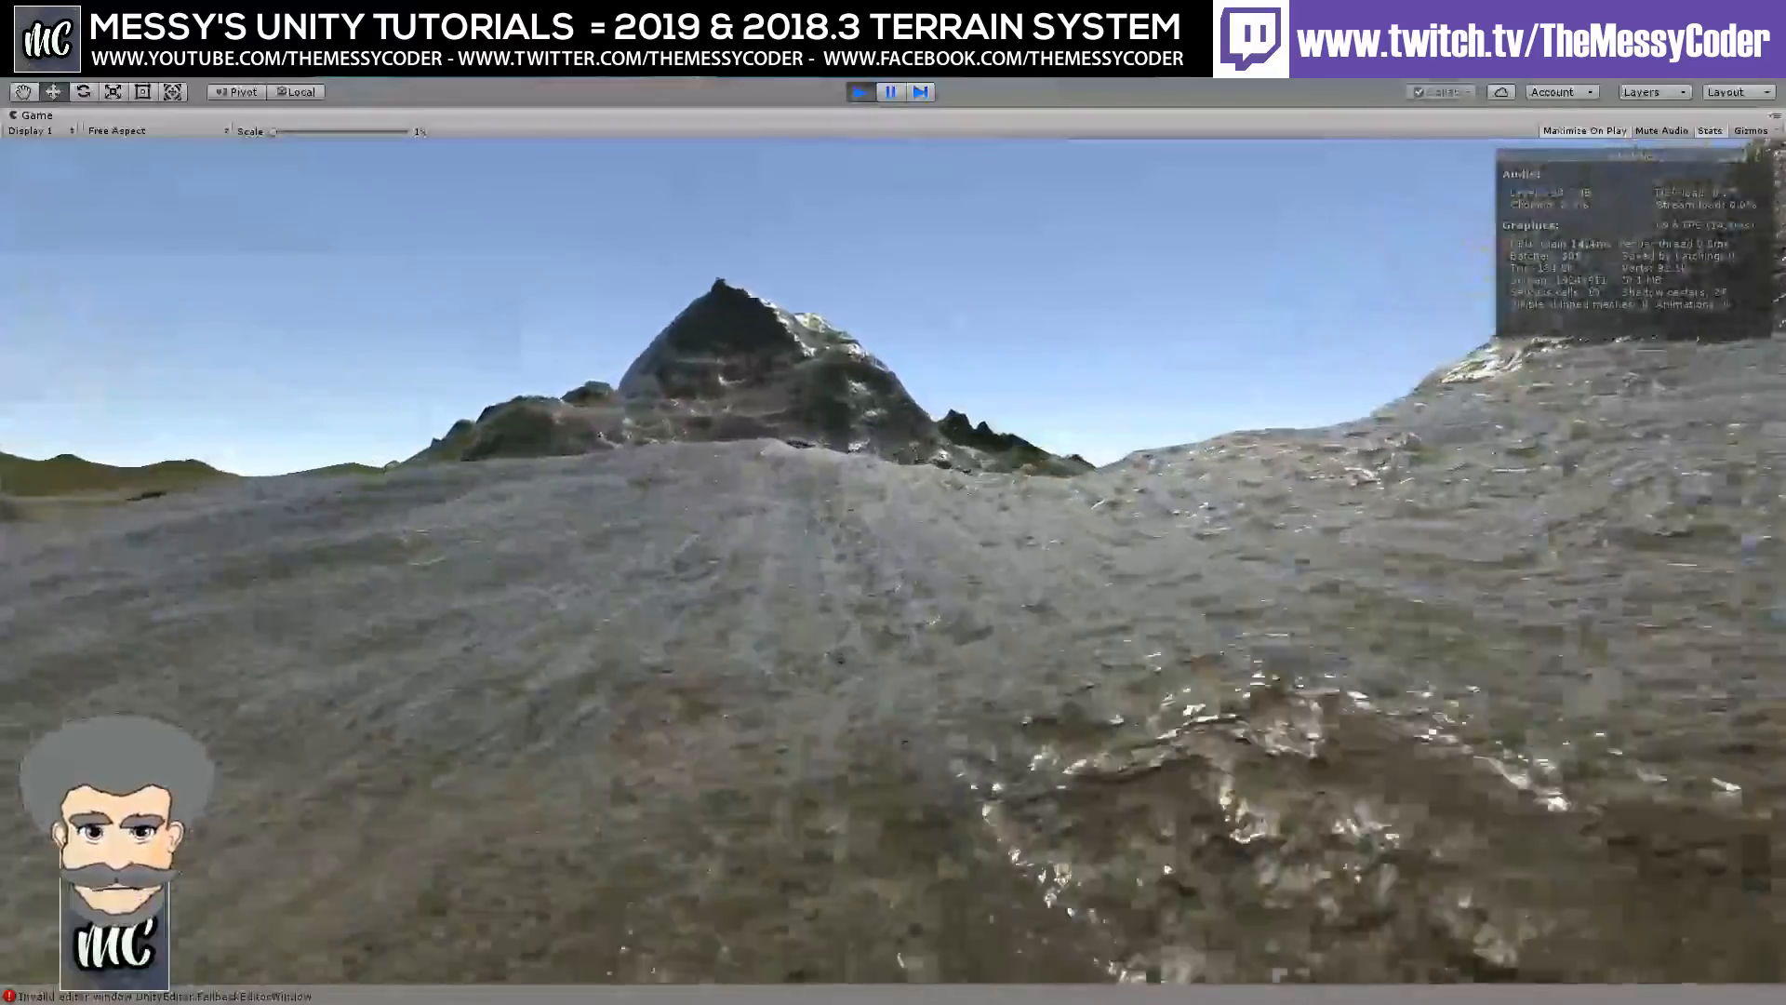
{"action": "key", "text": "w"}
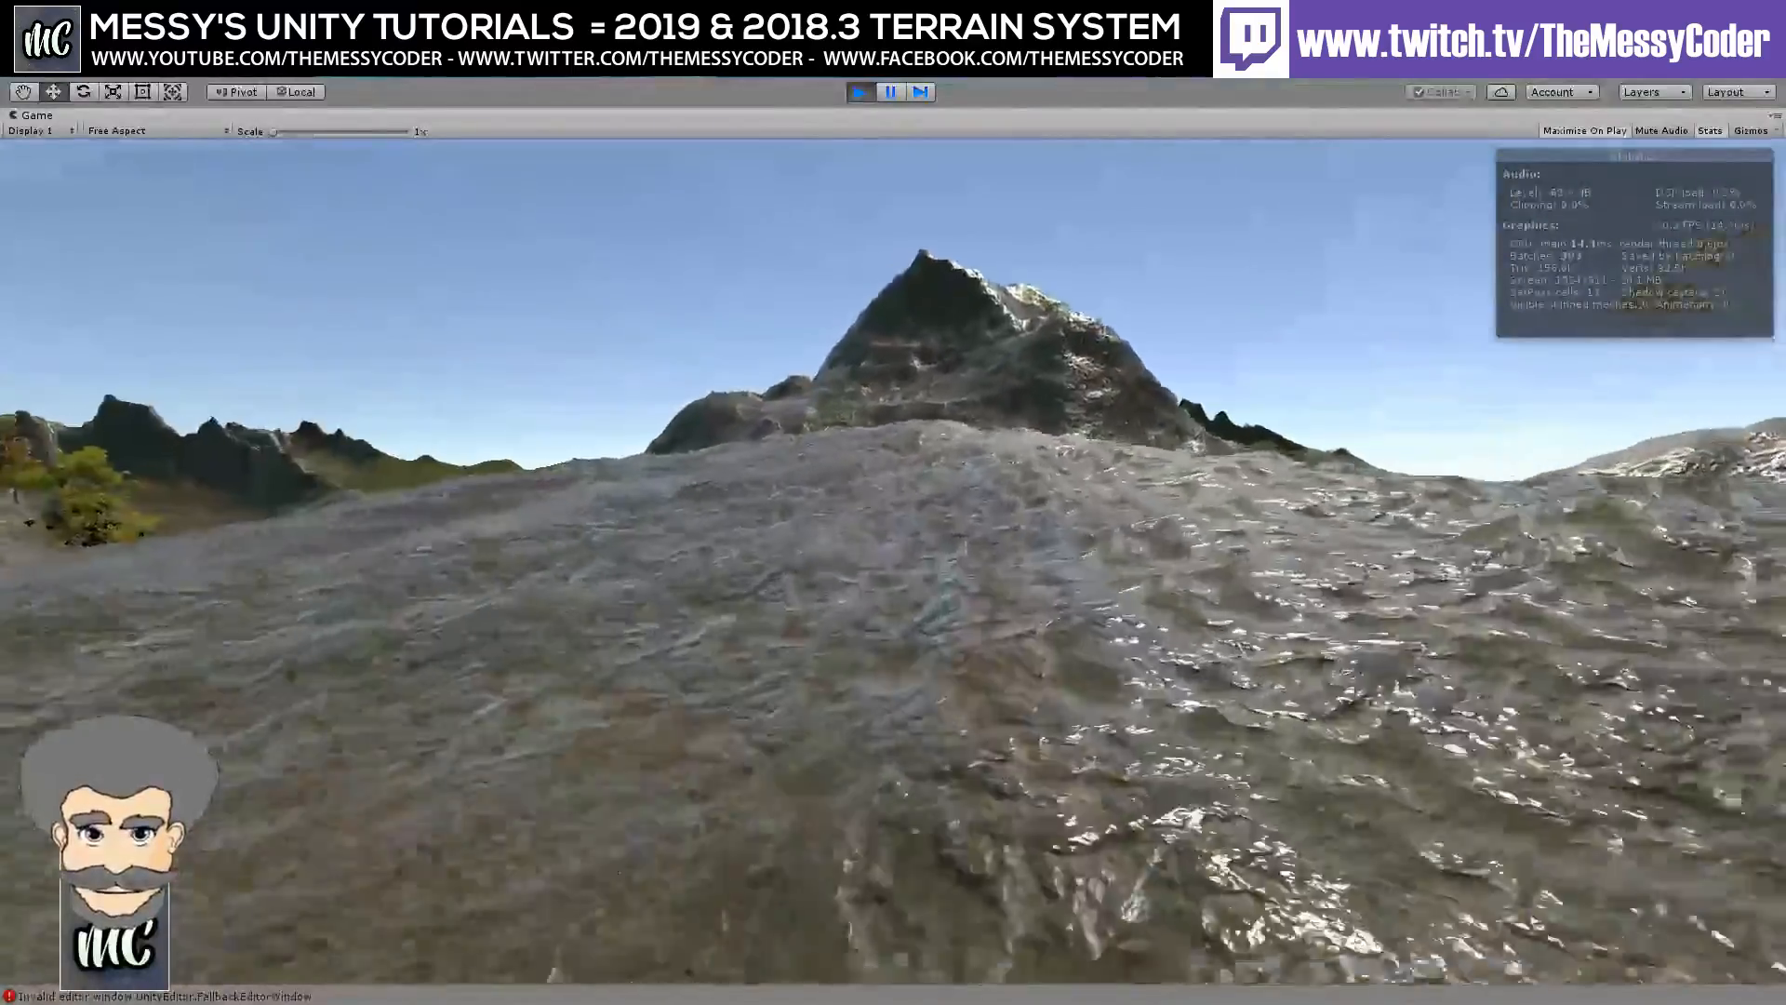
{"action": "key", "text": "w"}
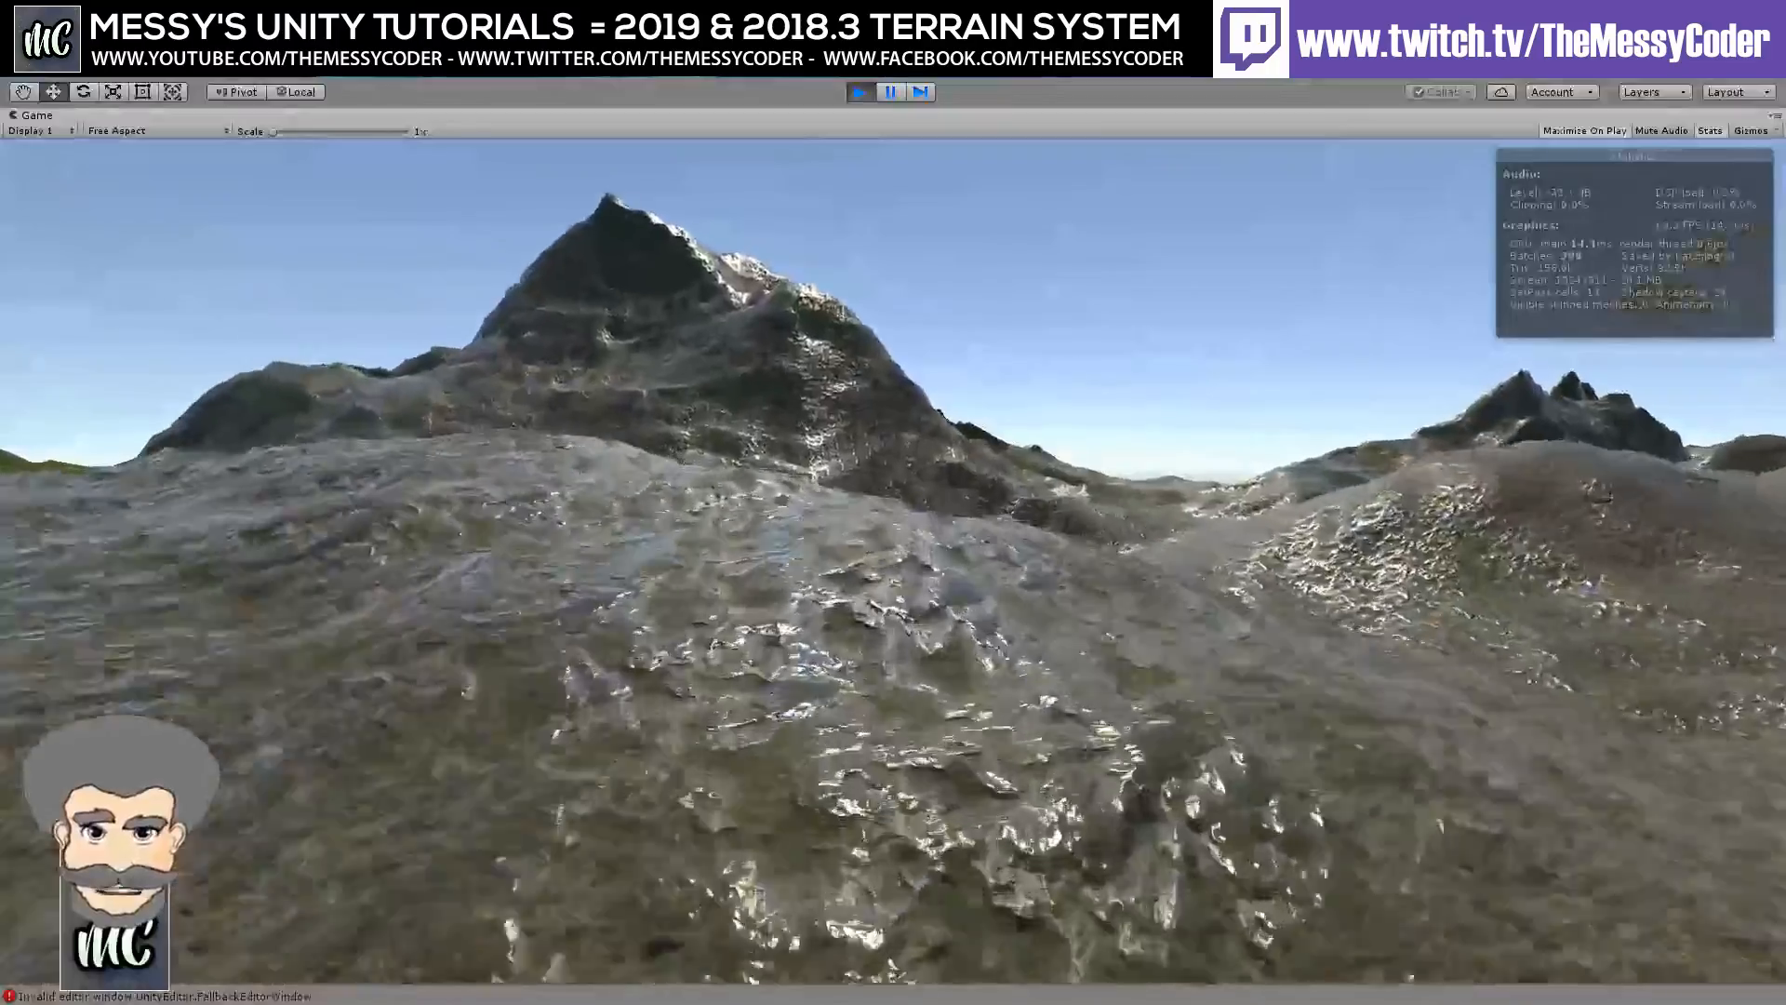
{"action": "key", "text": "w"}
{"action": "key", "text": "w"}
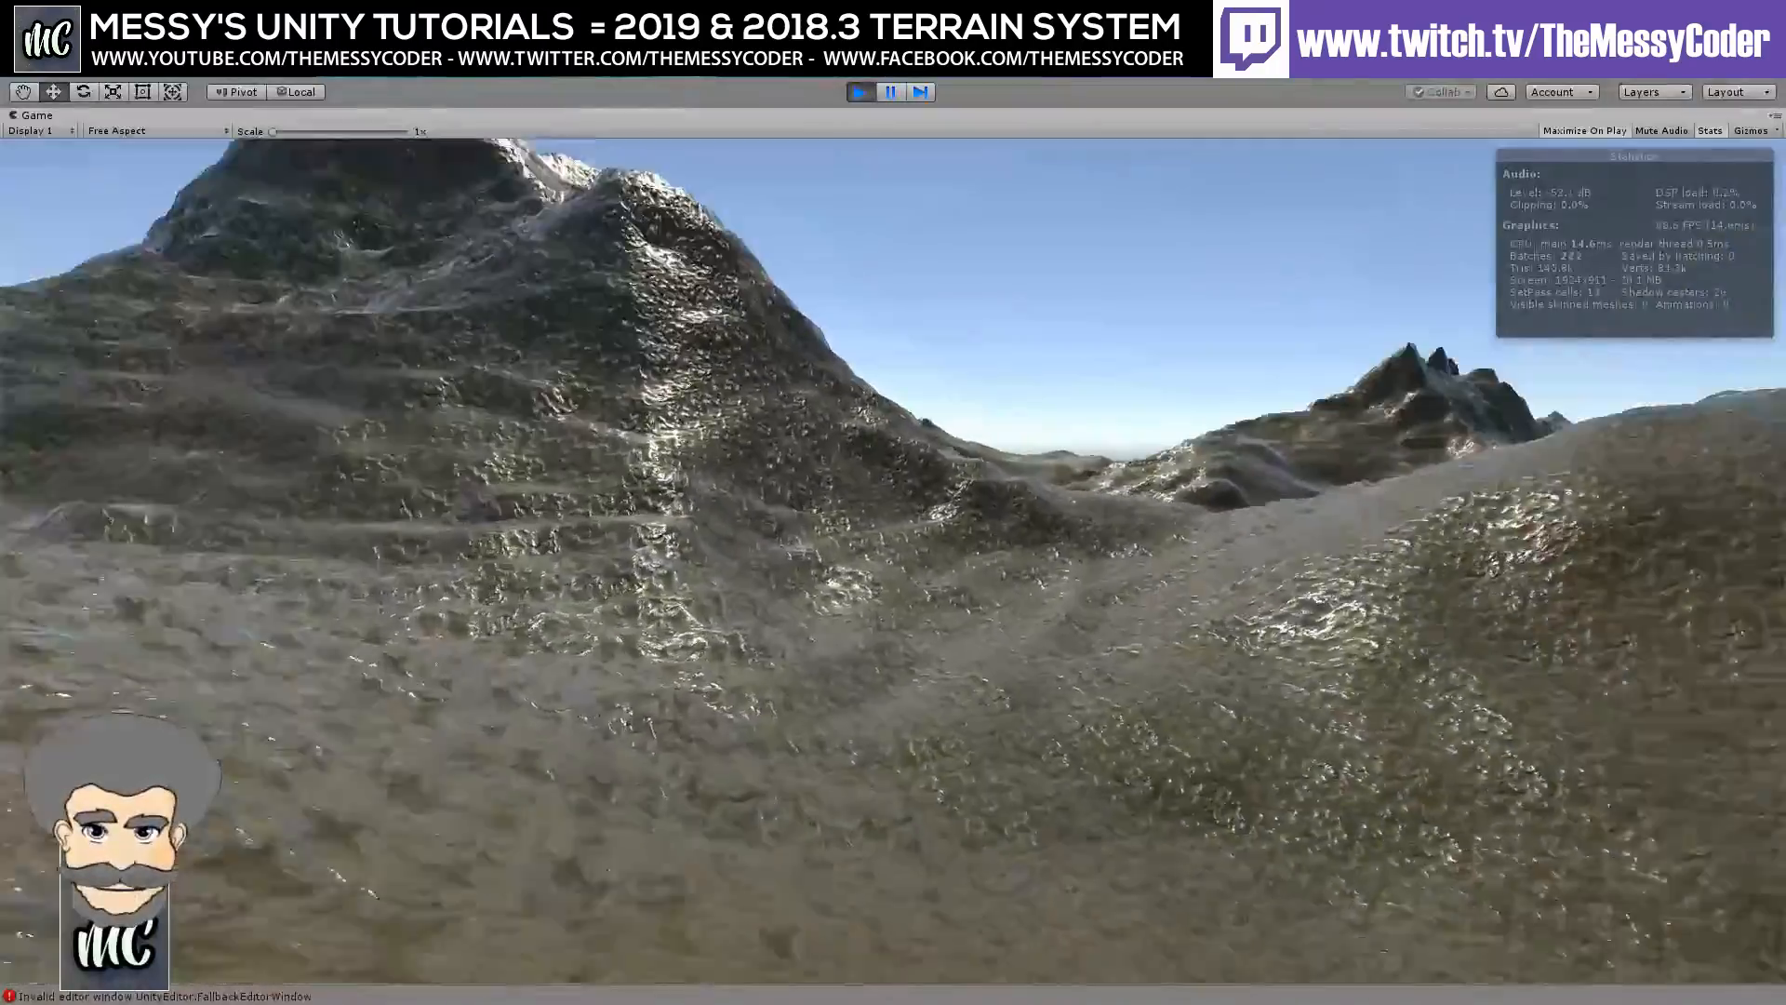
{"action": "key", "text": "w"}
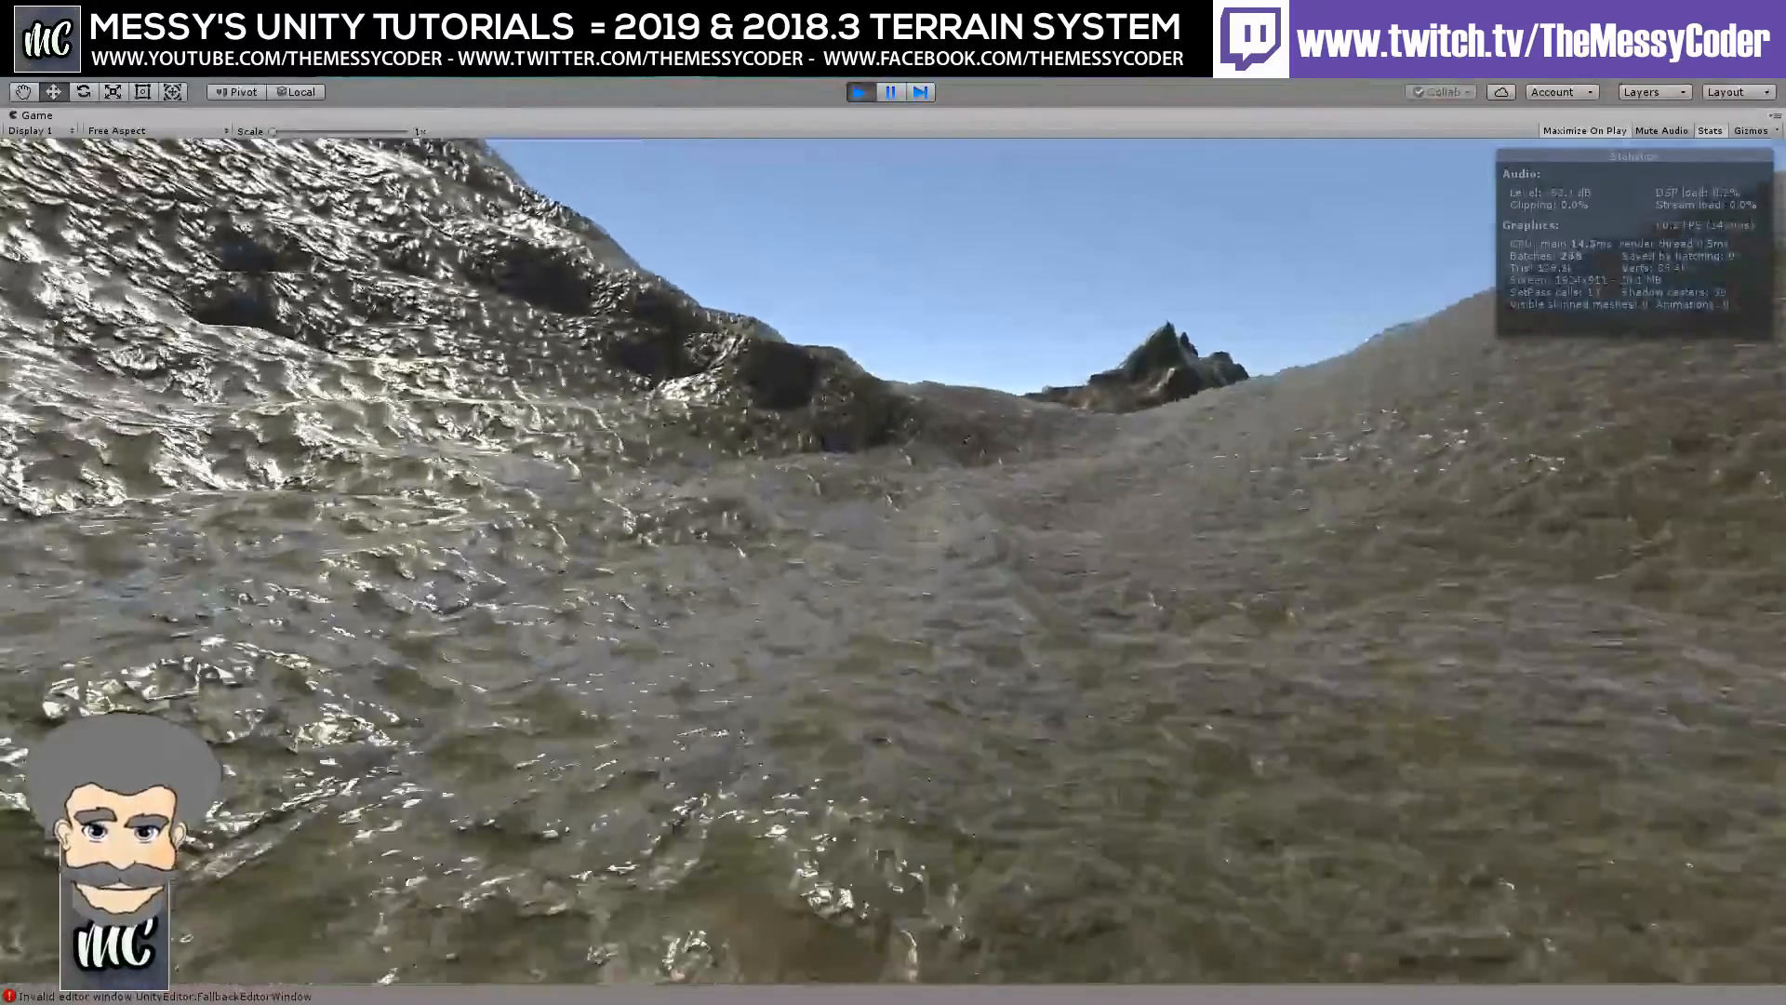
{"action": "key", "text": "w"}
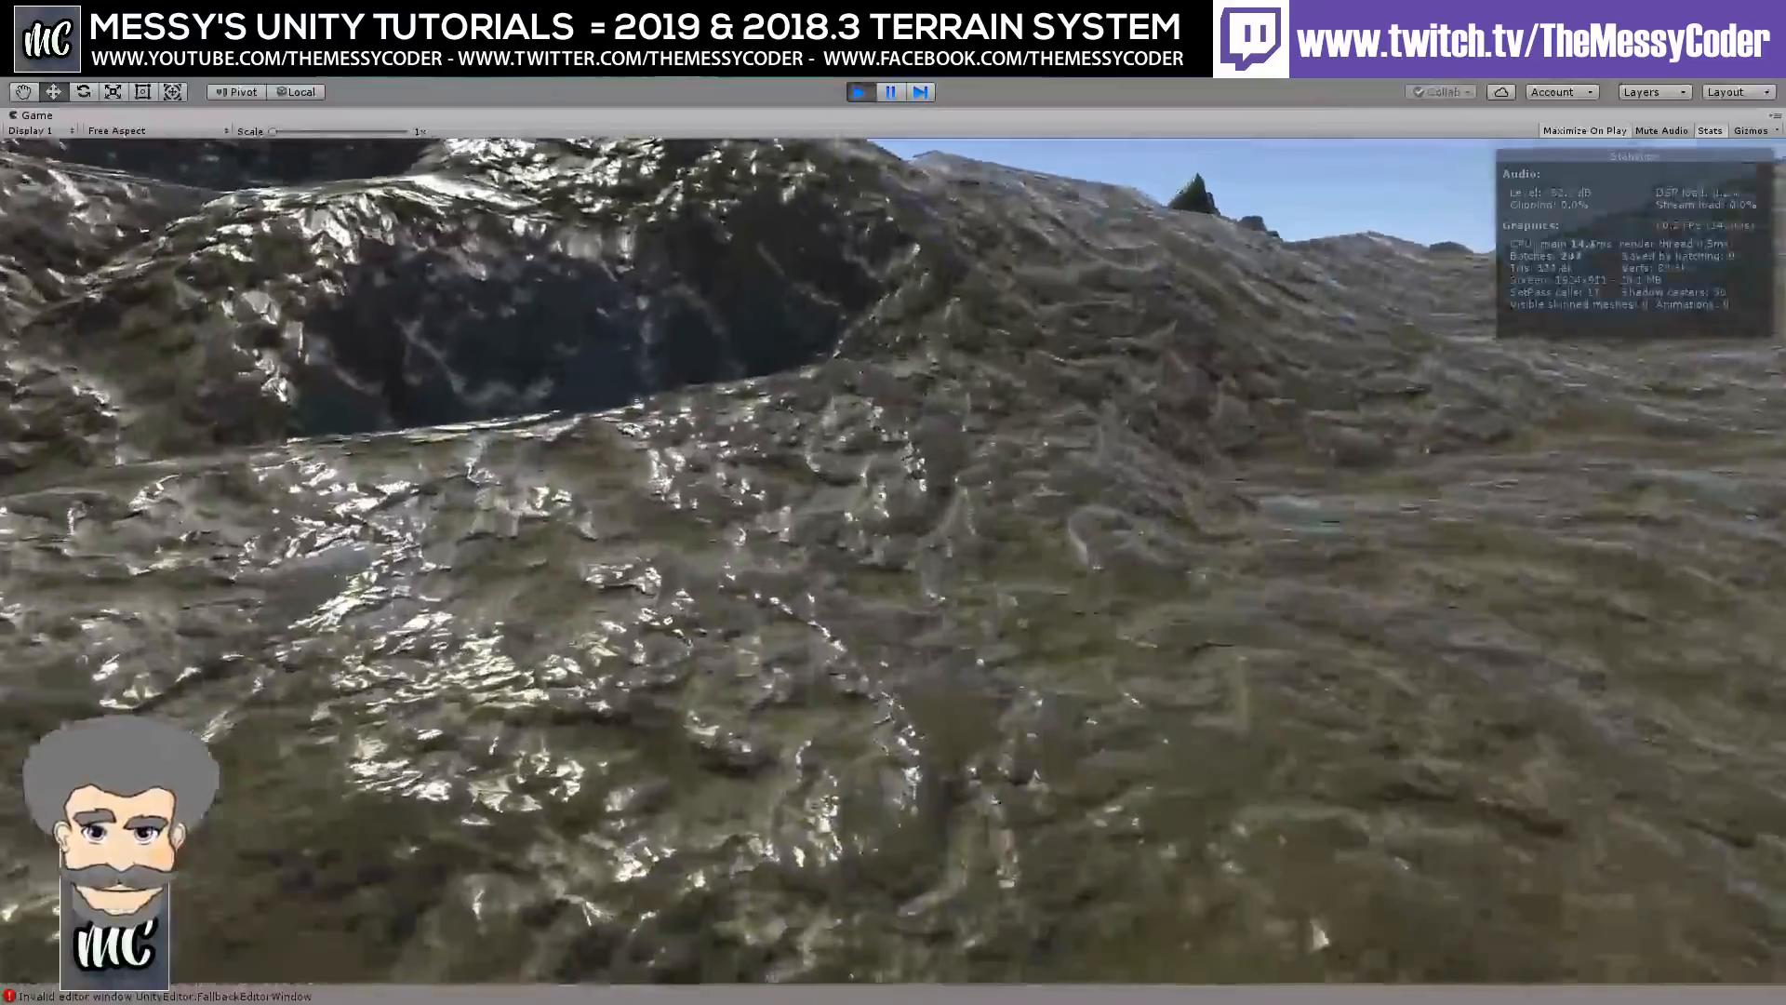
{"action": "key", "text": "w"}
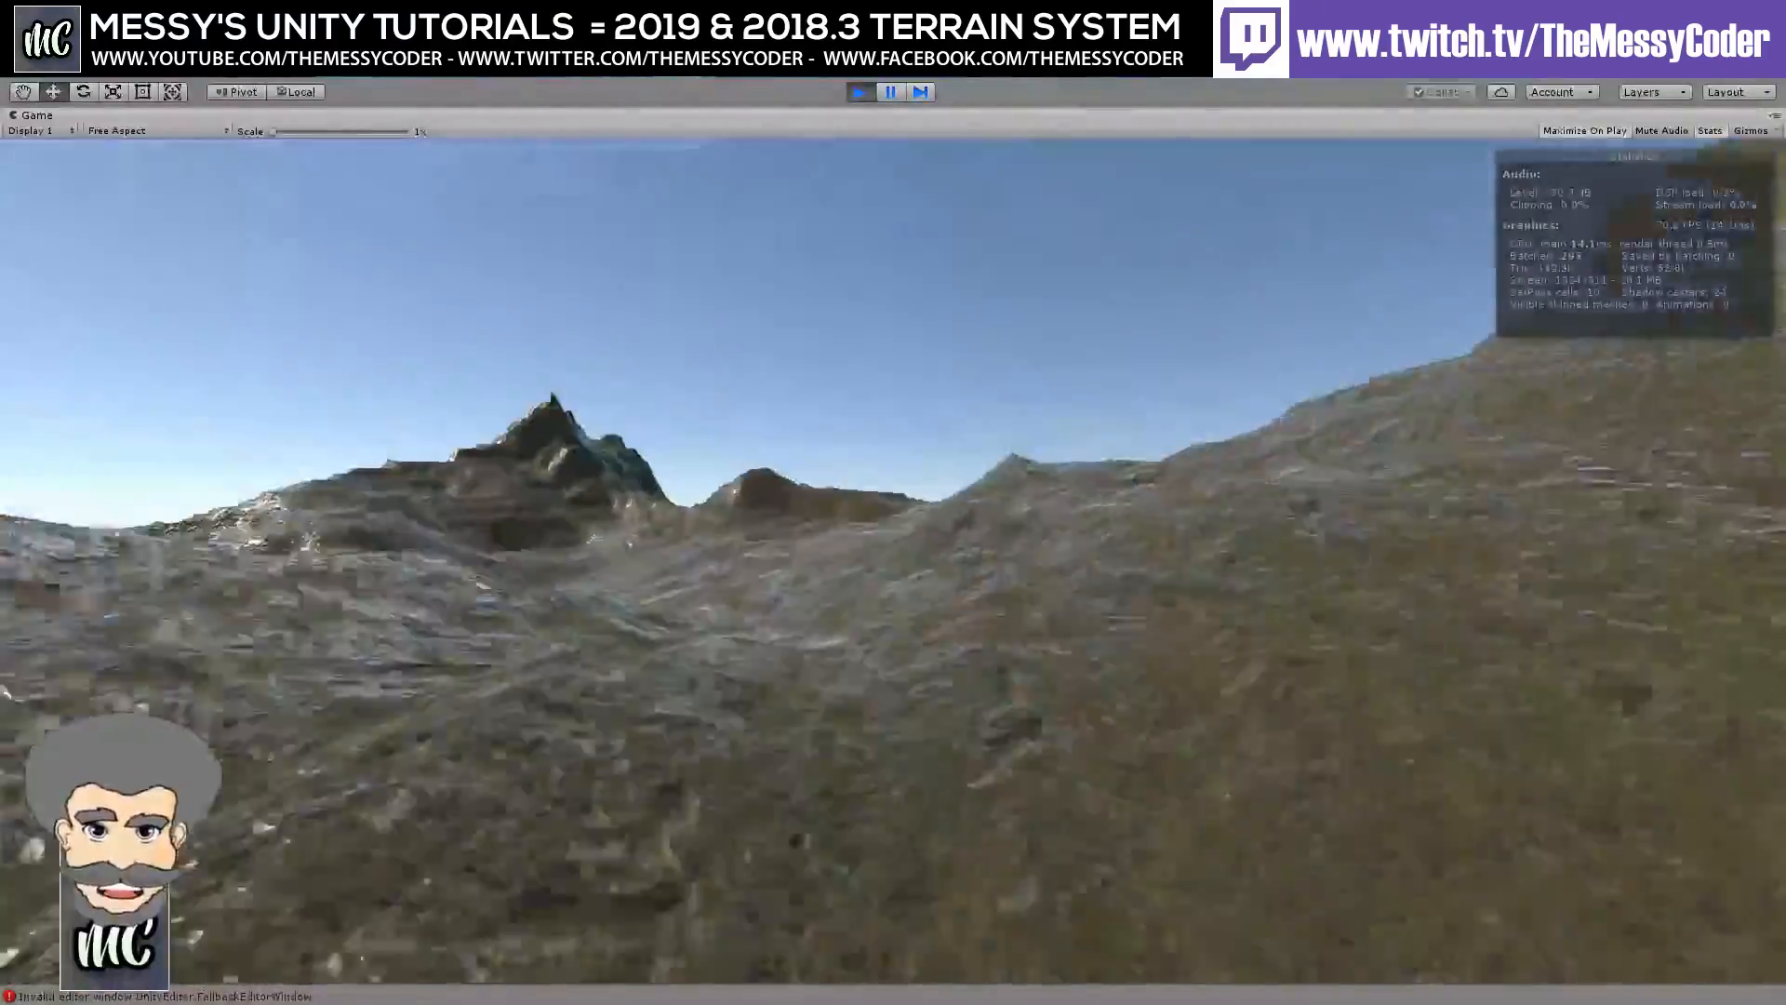
{"action": "key", "text": "w"}
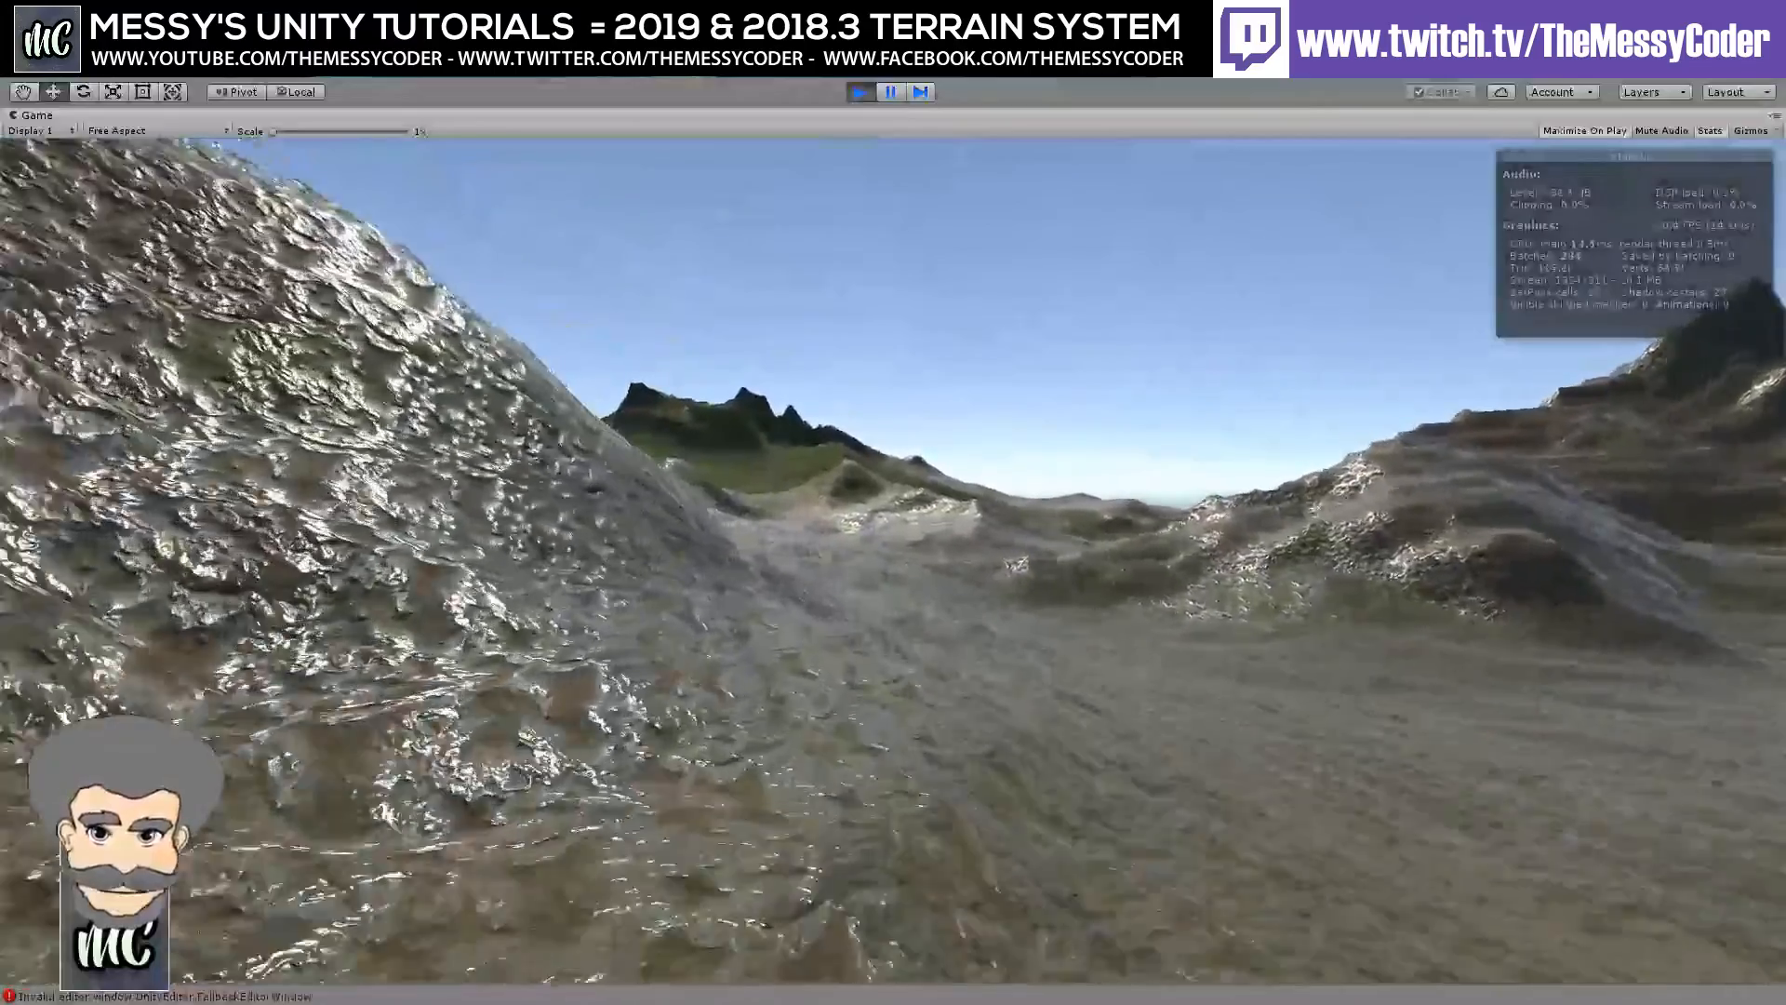
{"action": "key", "text": "w"}
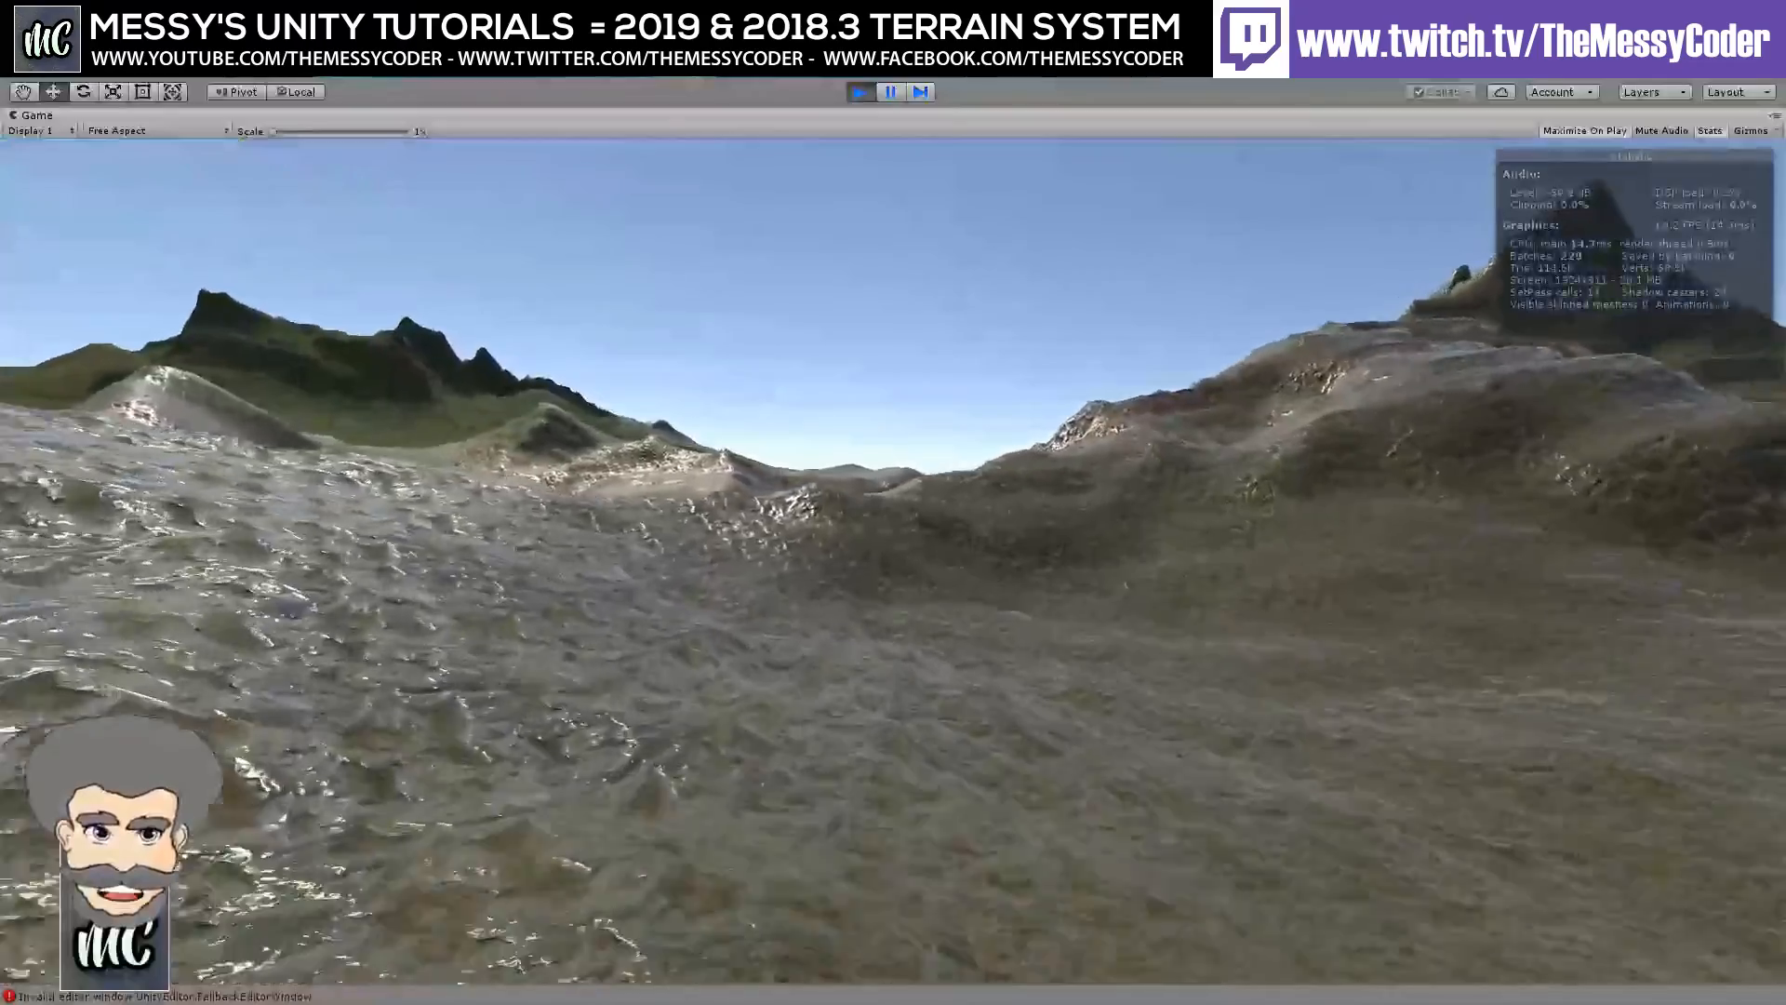
{"action": "key", "text": "w"}
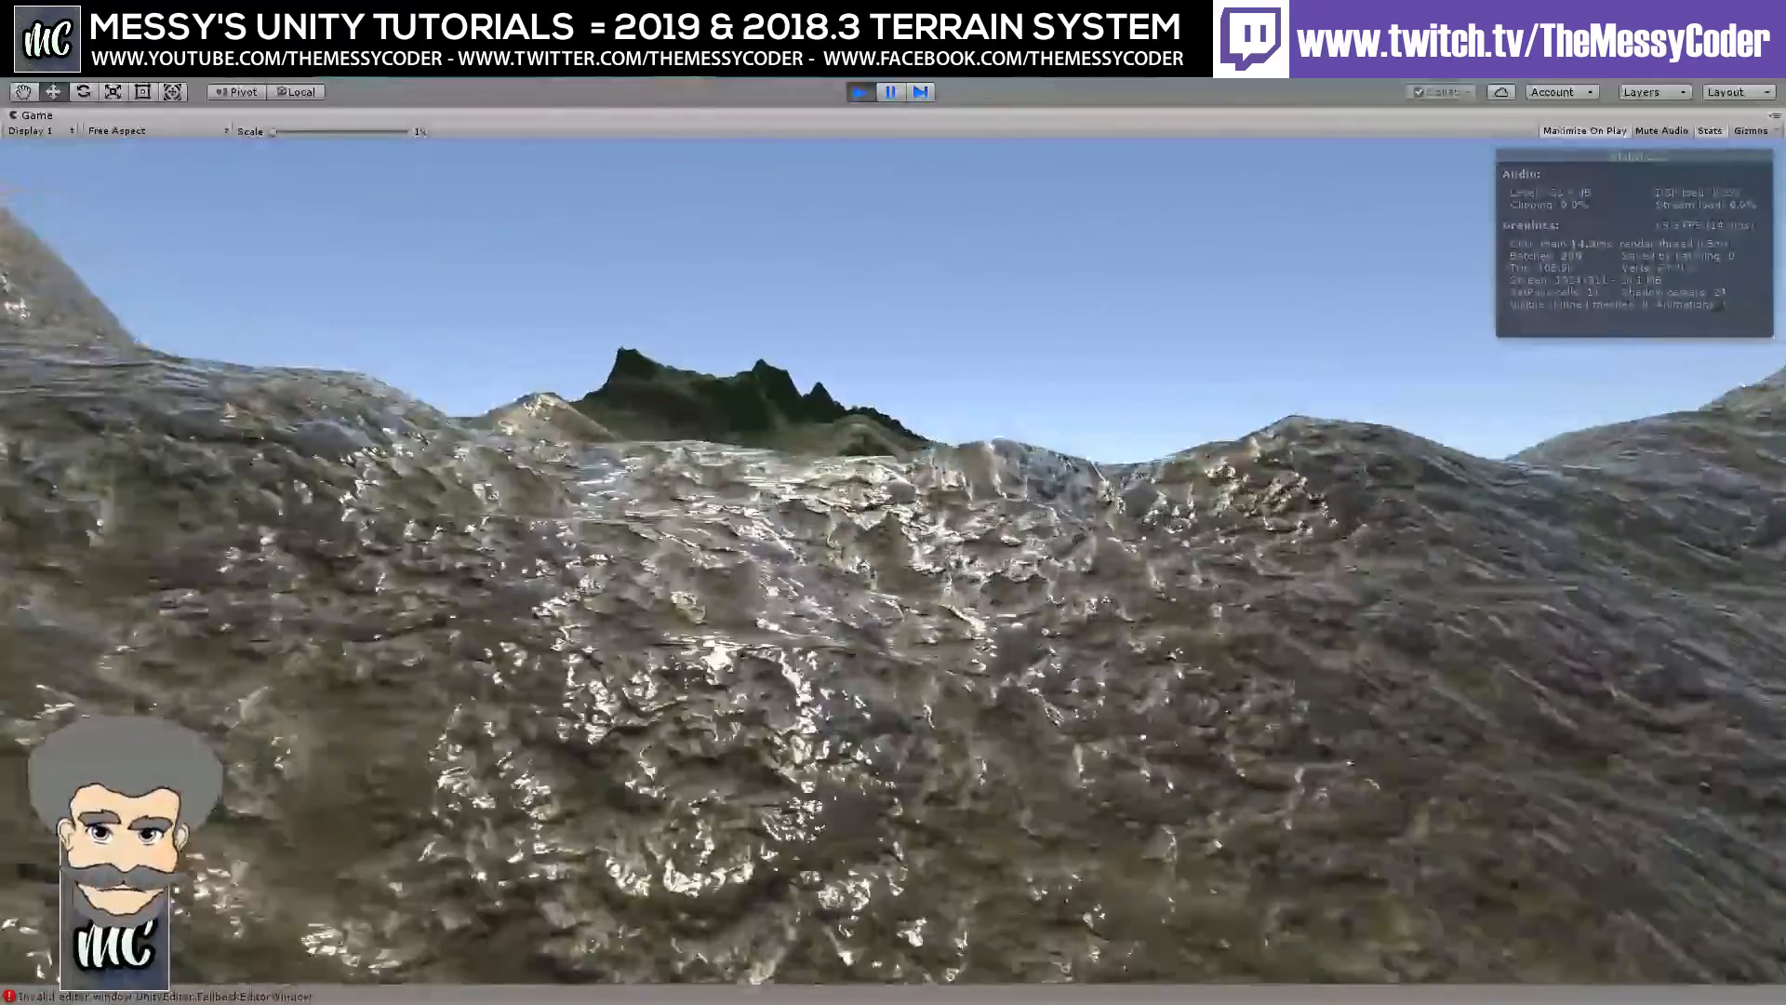
{"action": "key", "text": "w"}
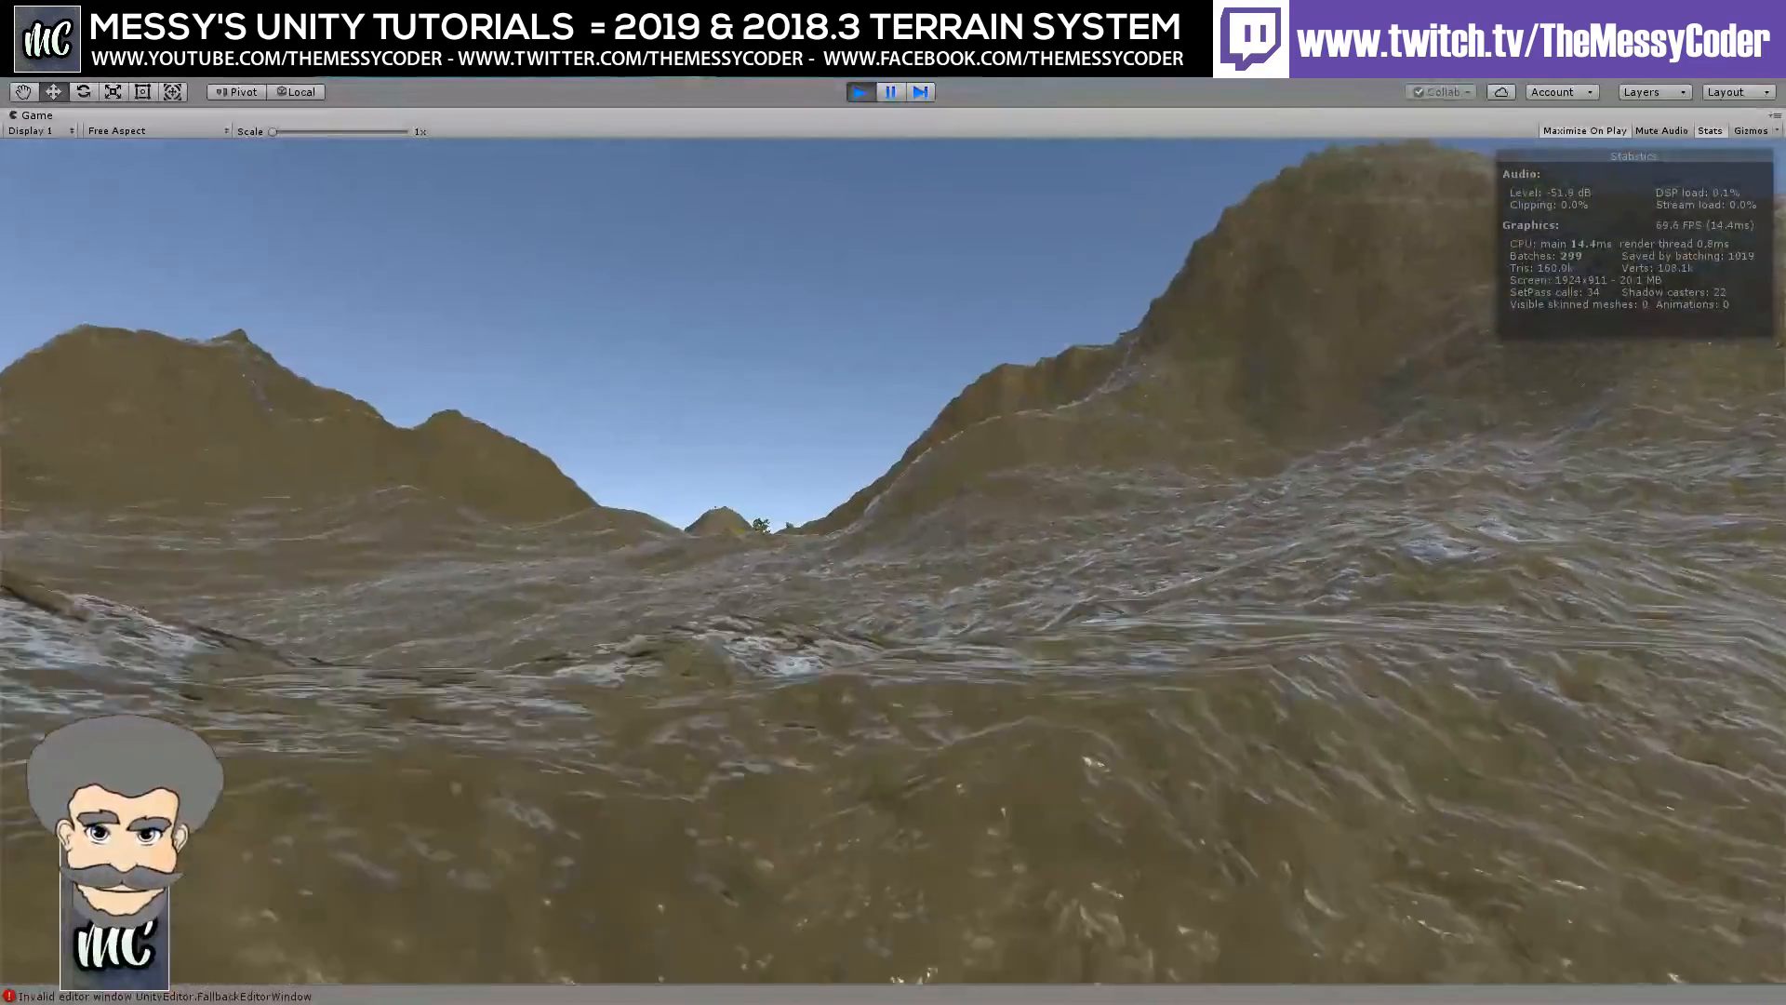
{"action": "key", "text": "w"}
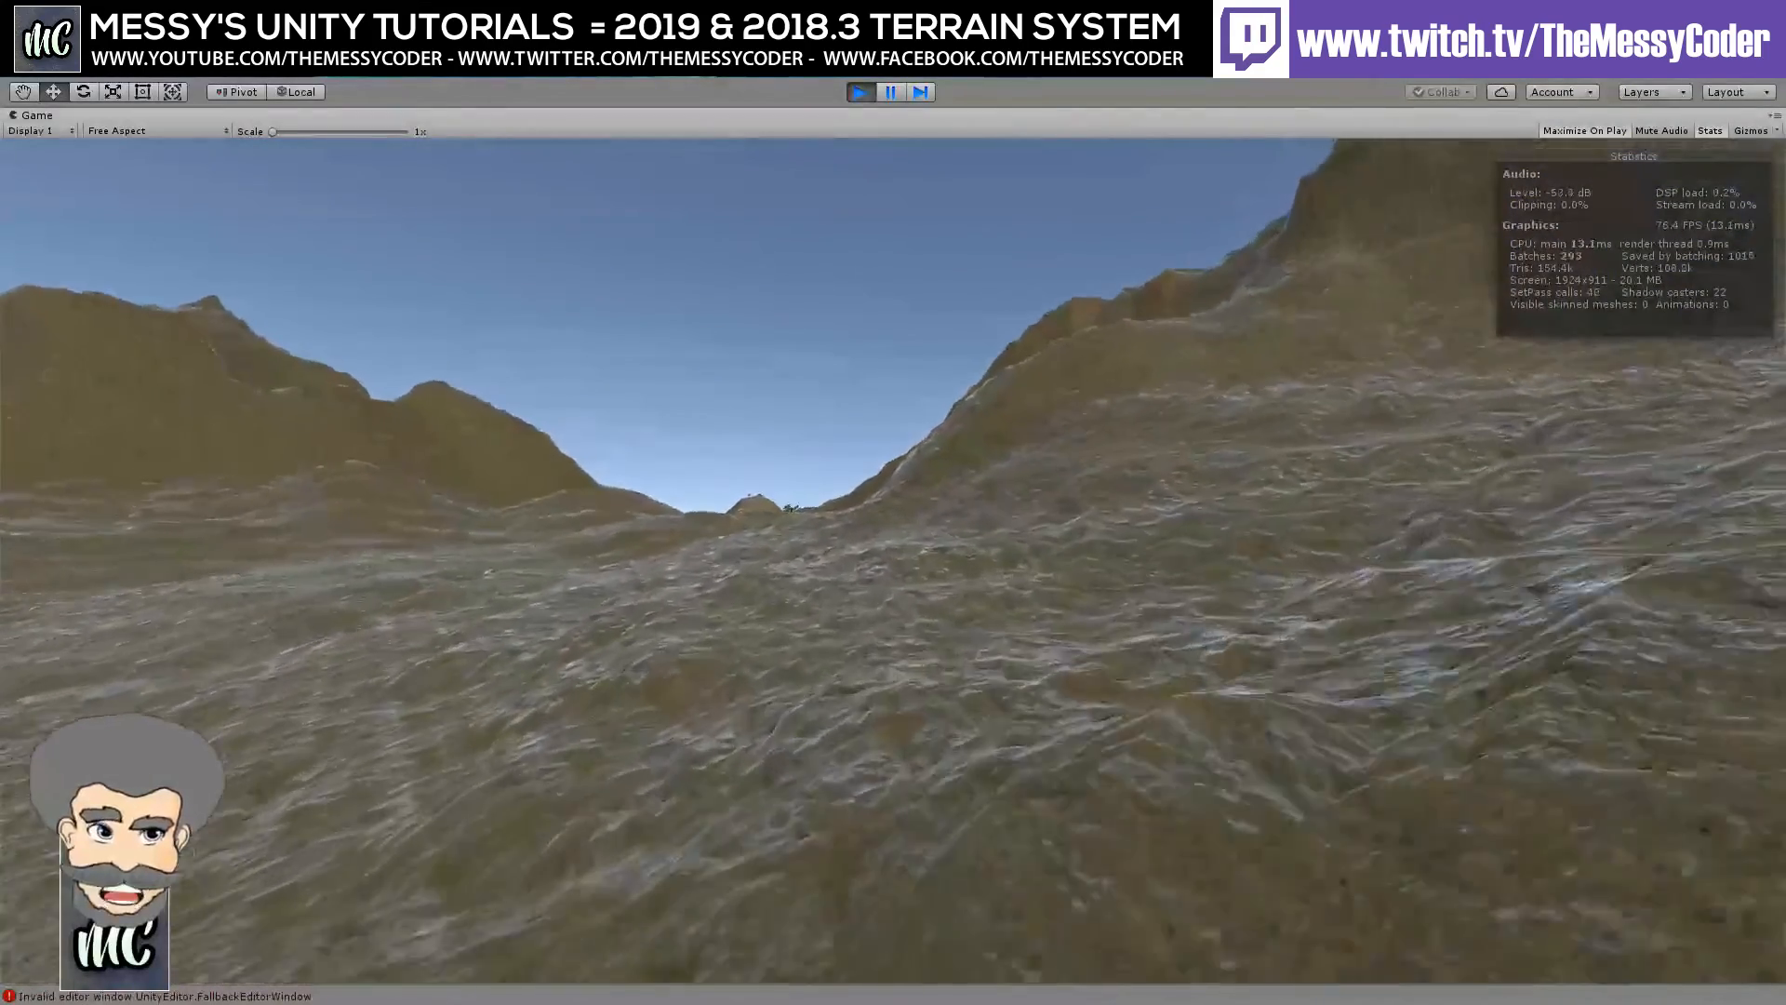
{"action": "key", "text": "w"}
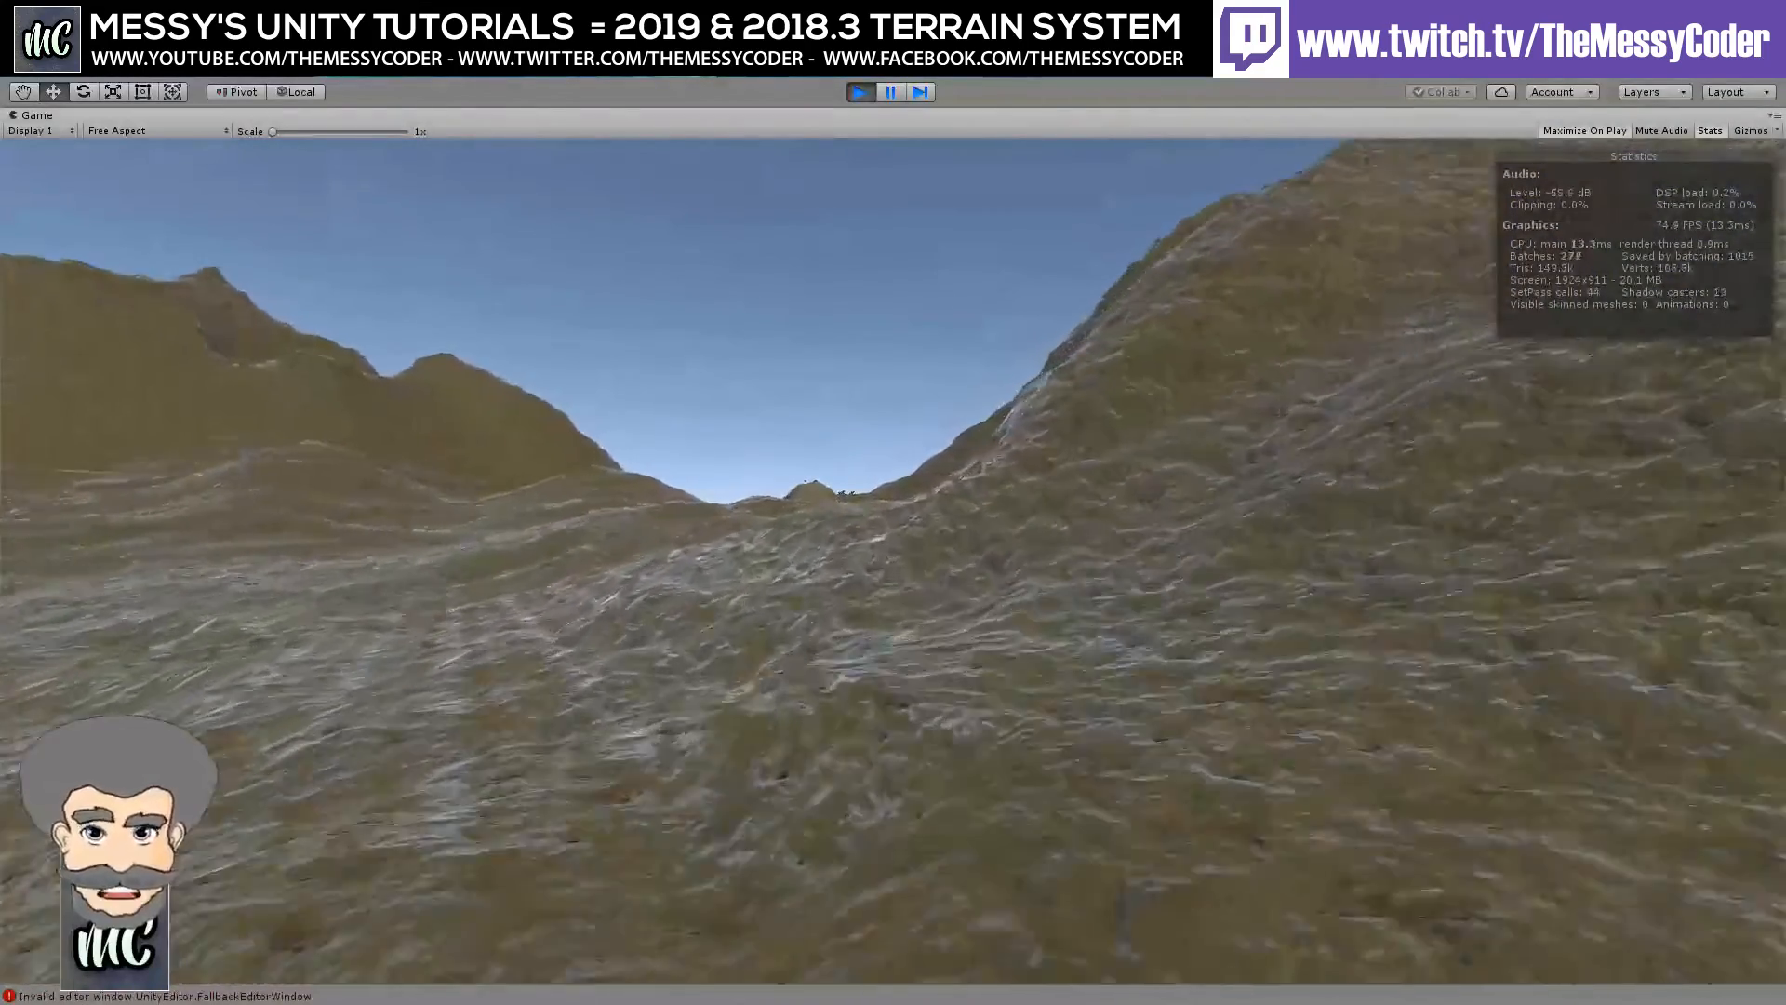
Walk into the forested area and along the carved trench to examine the trees and ground in first person.
{"action": "key", "text": "w"}
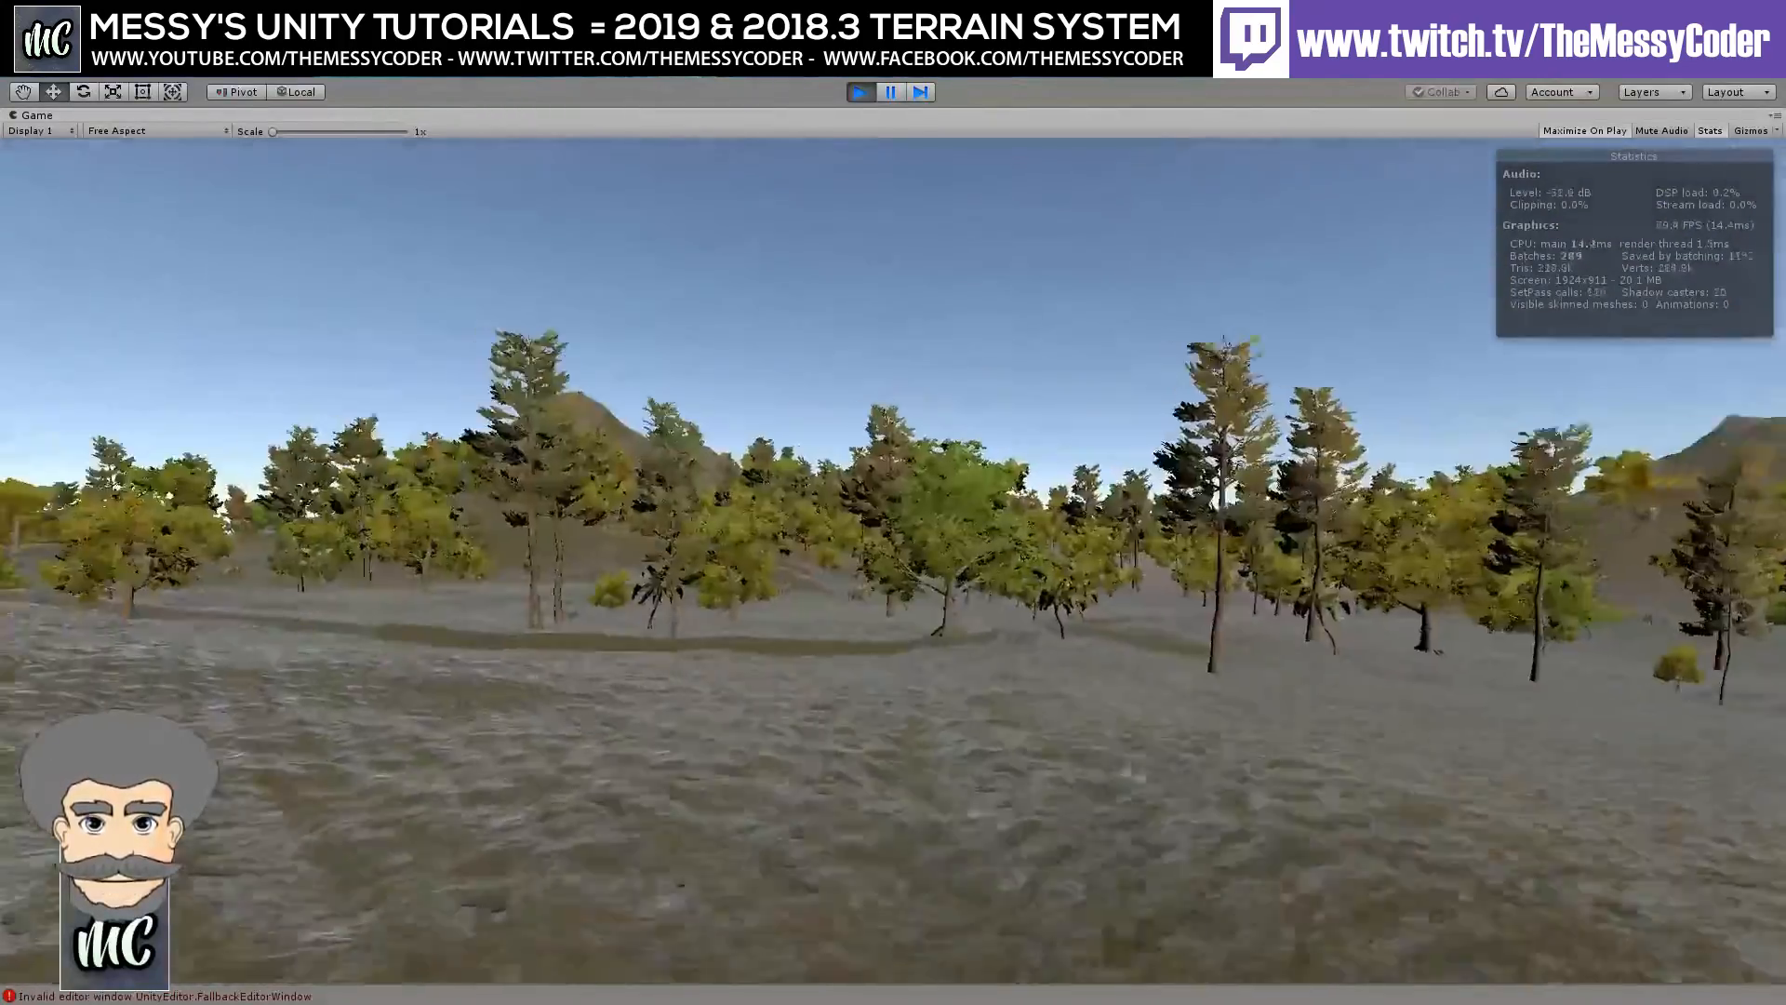
{"action": "key", "text": "w"}
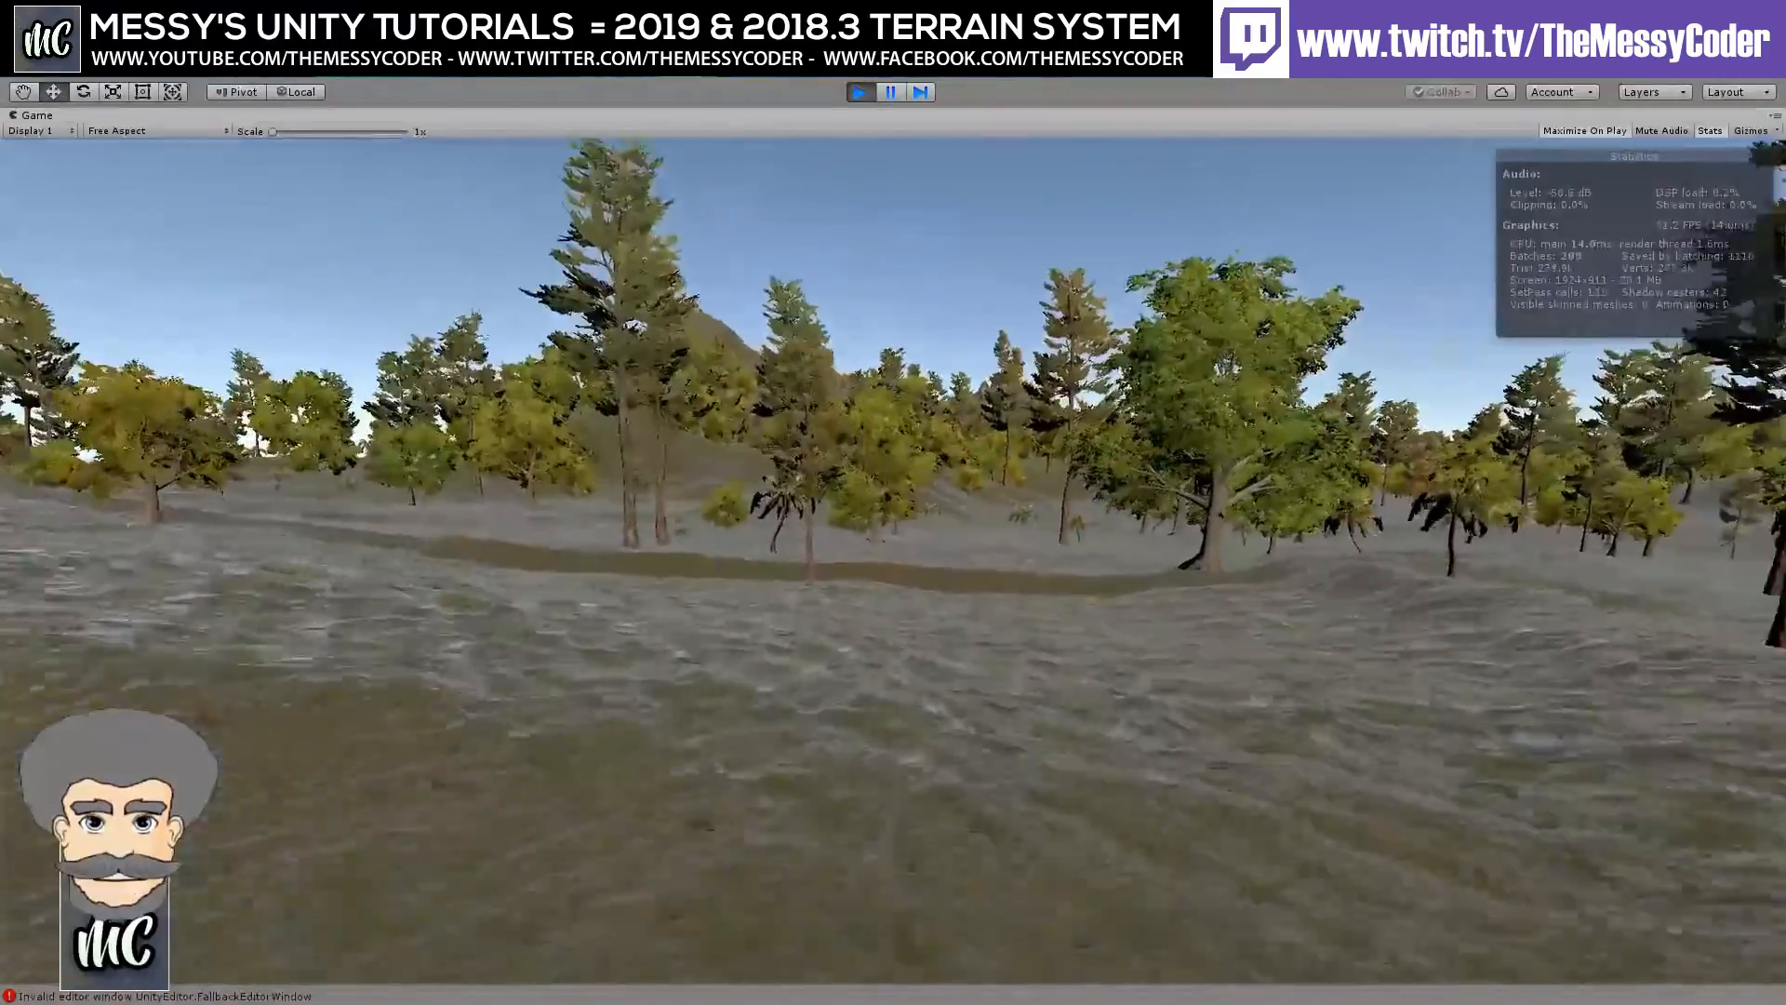
{"action": "key", "text": "w"}
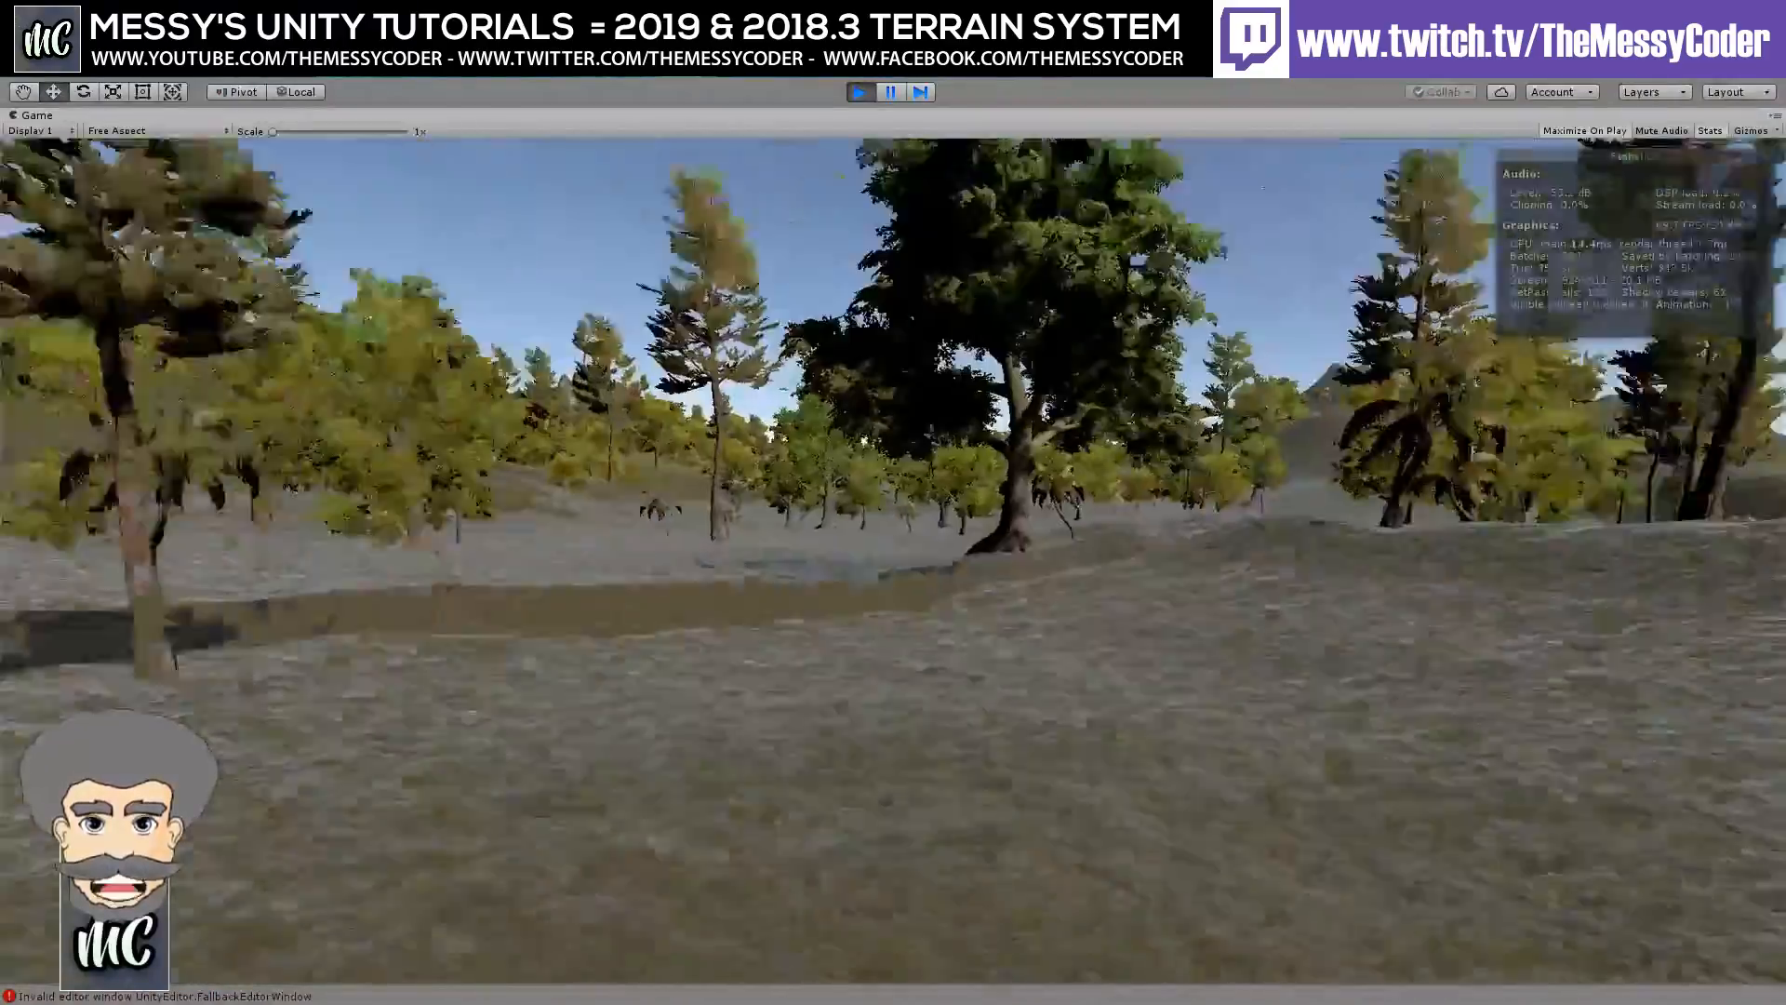
{"action": "key", "text": "w"}
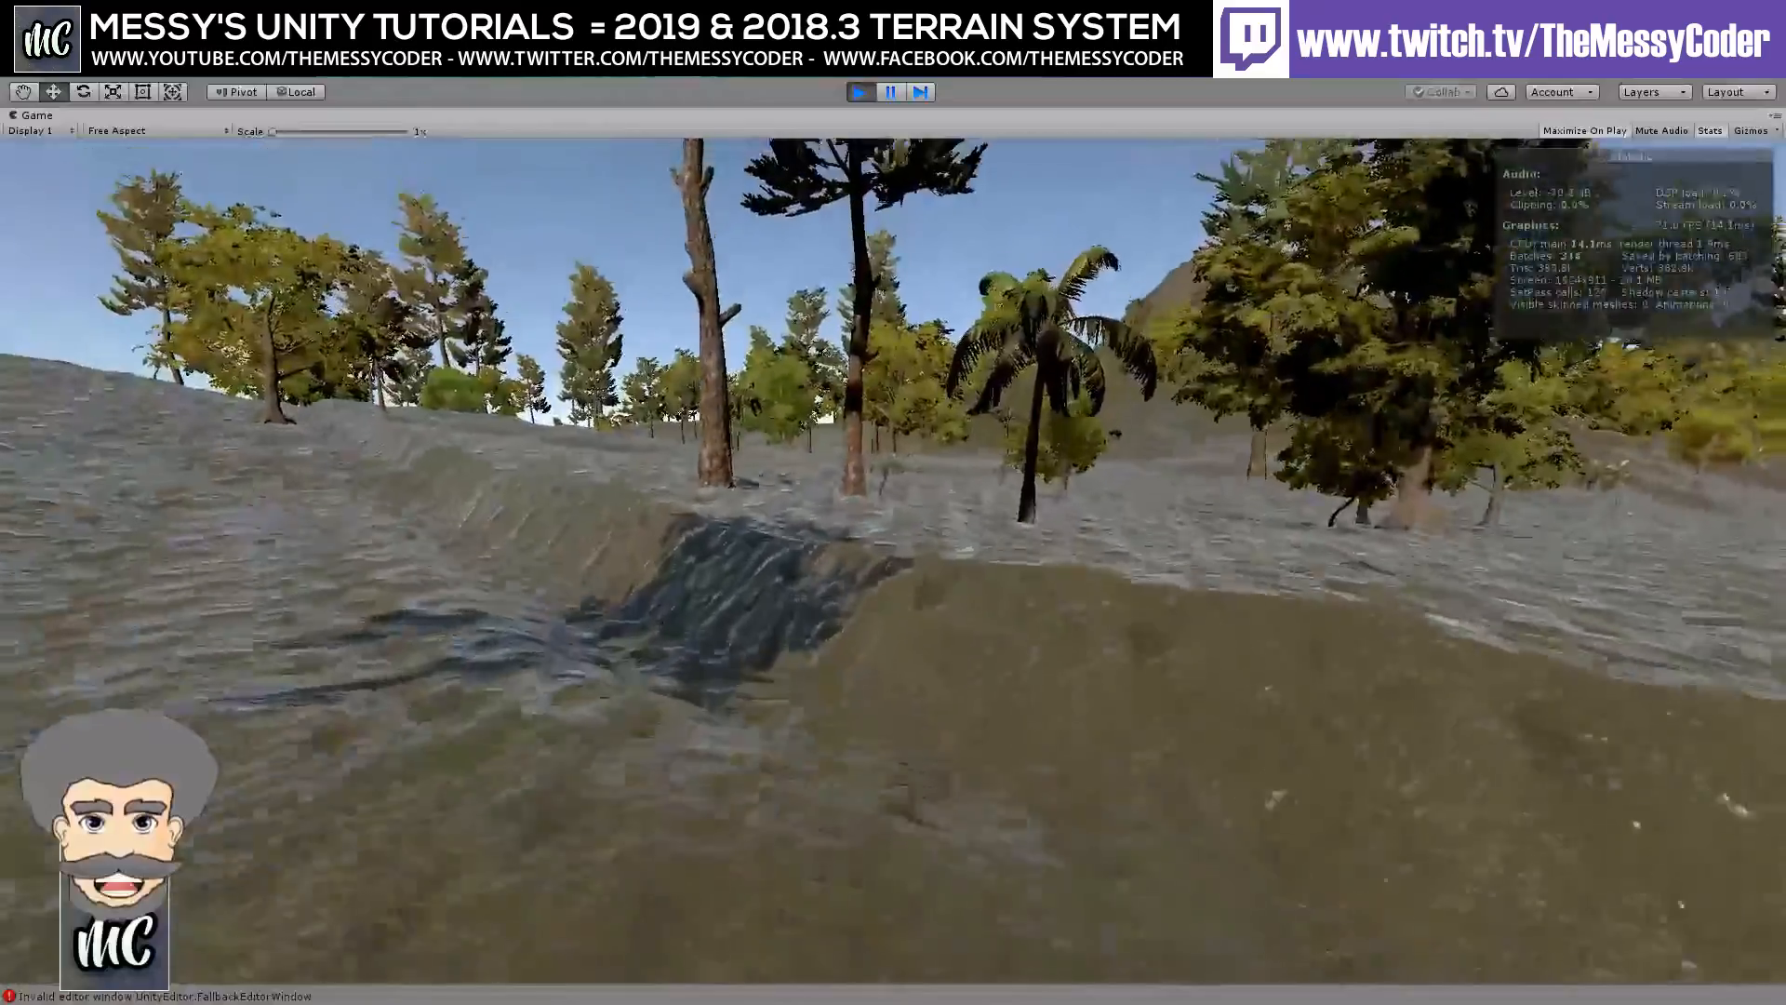
{"action": "key", "text": "w"}
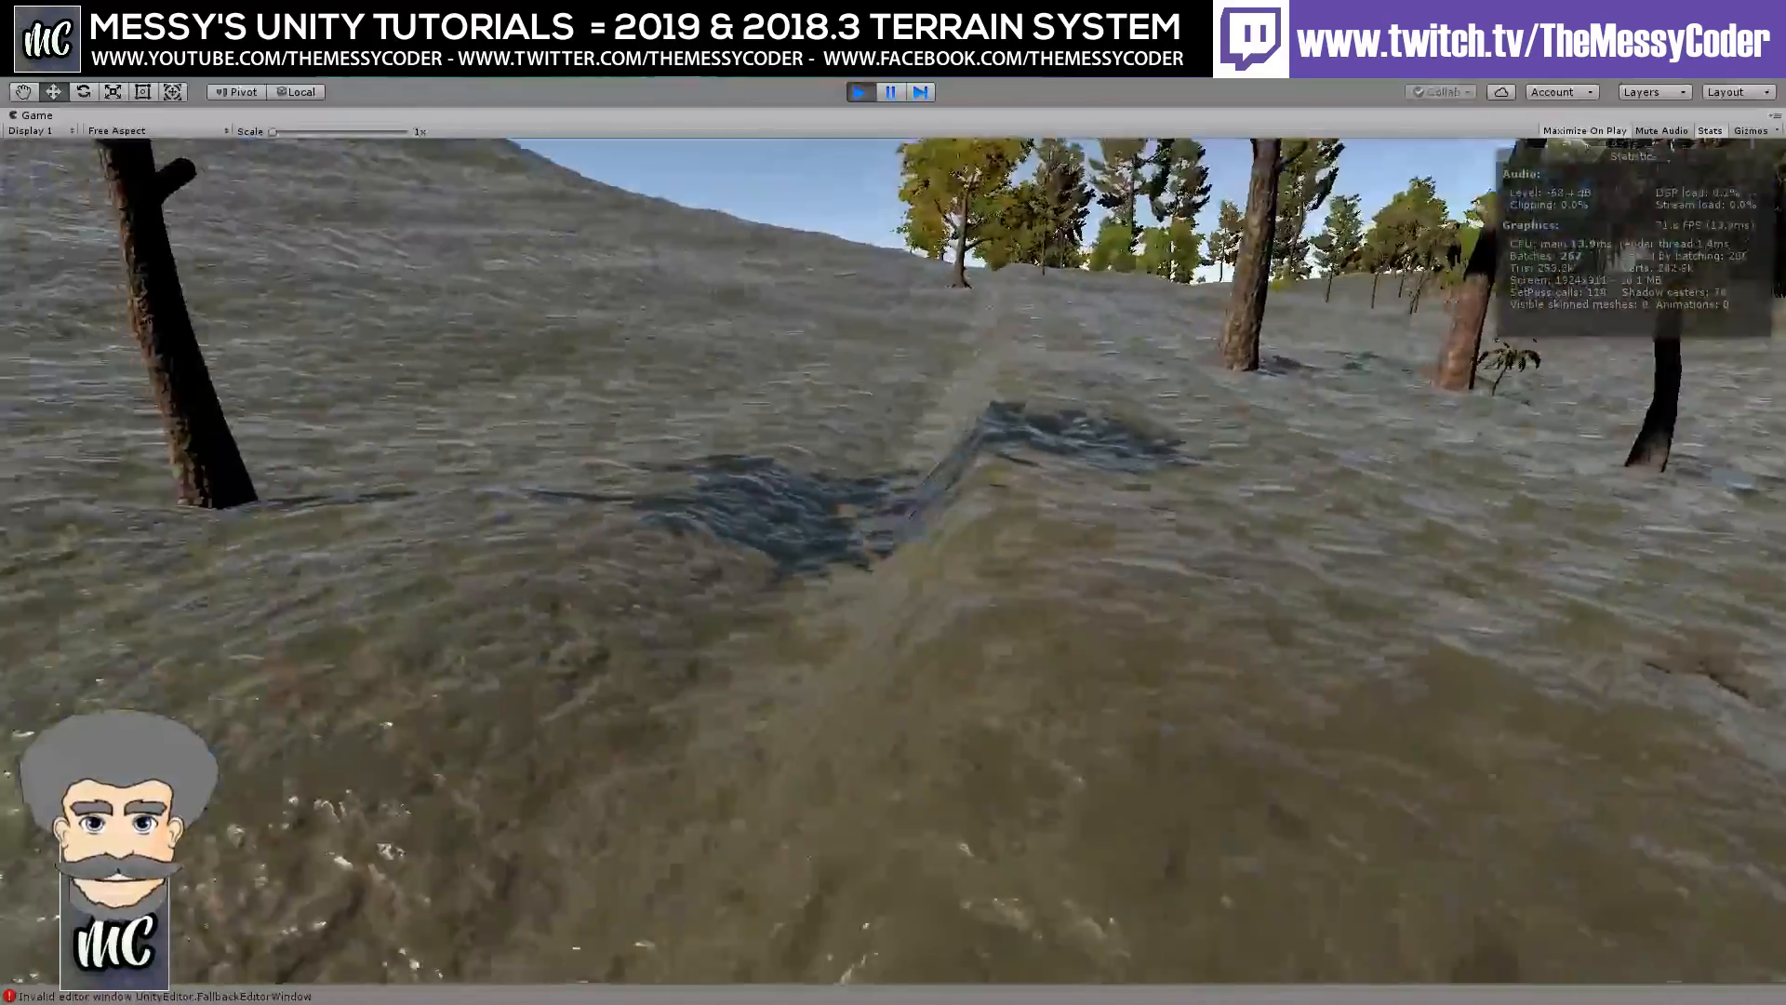
{"action": "key", "text": "w"}
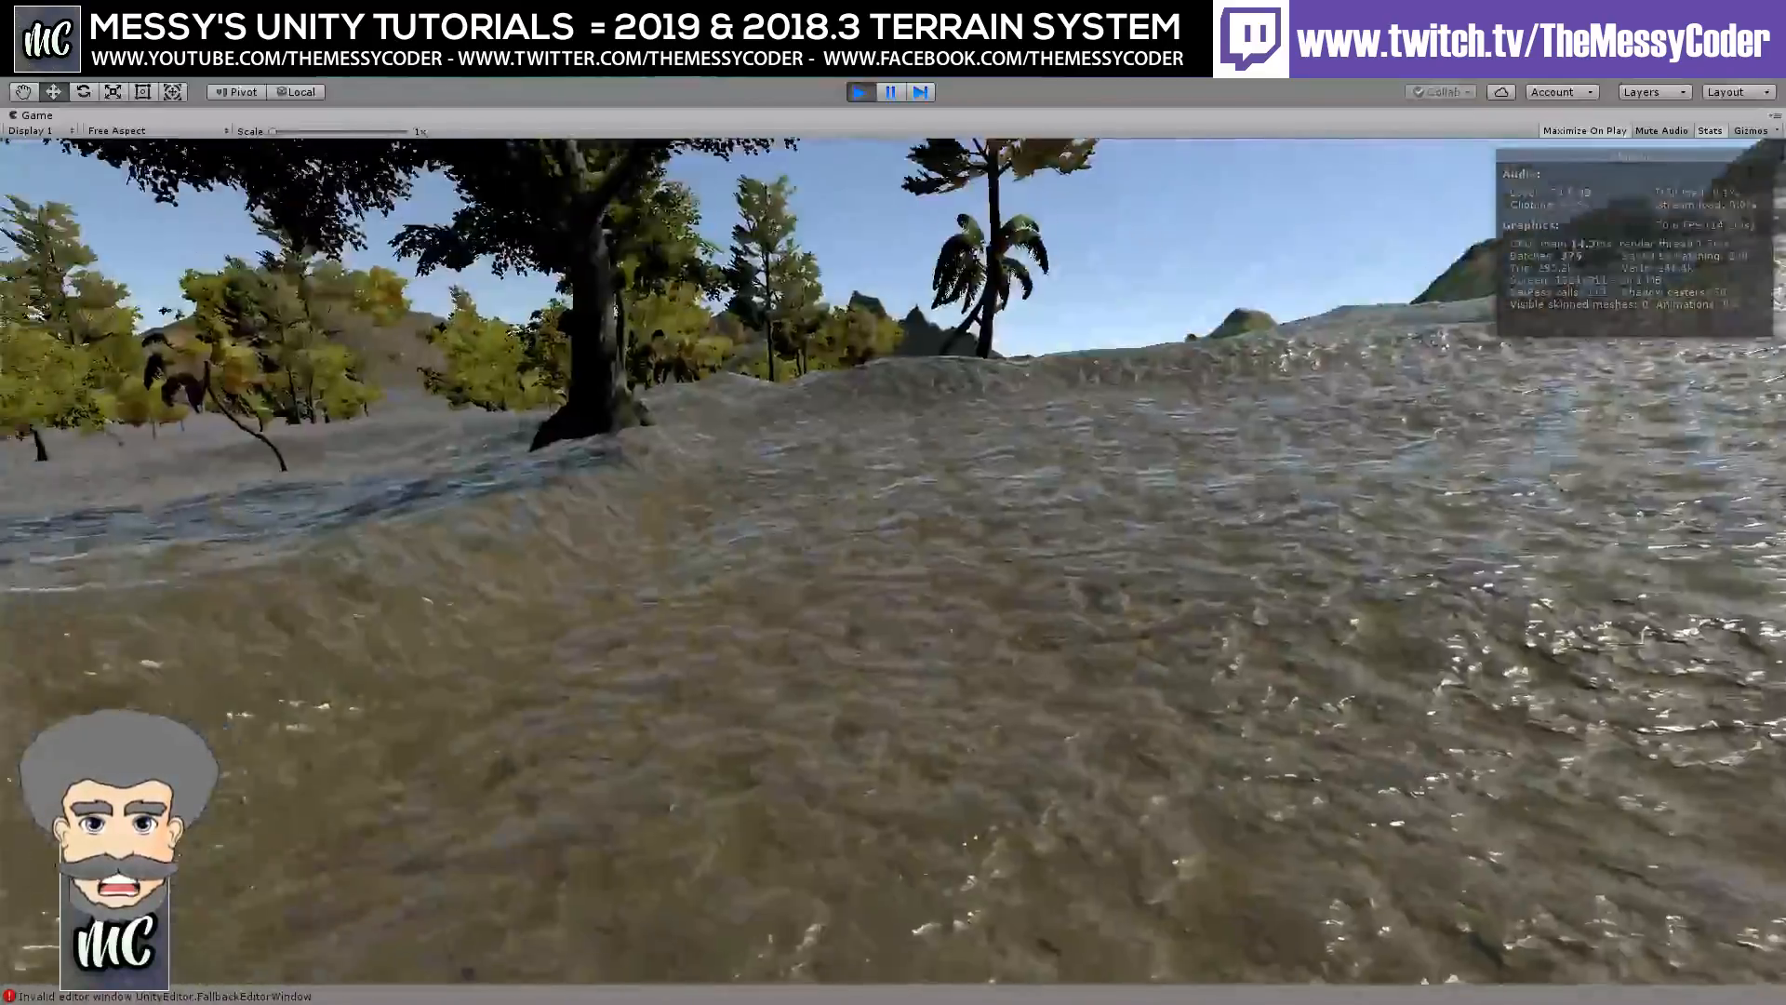
{"action": "key", "text": "w"}
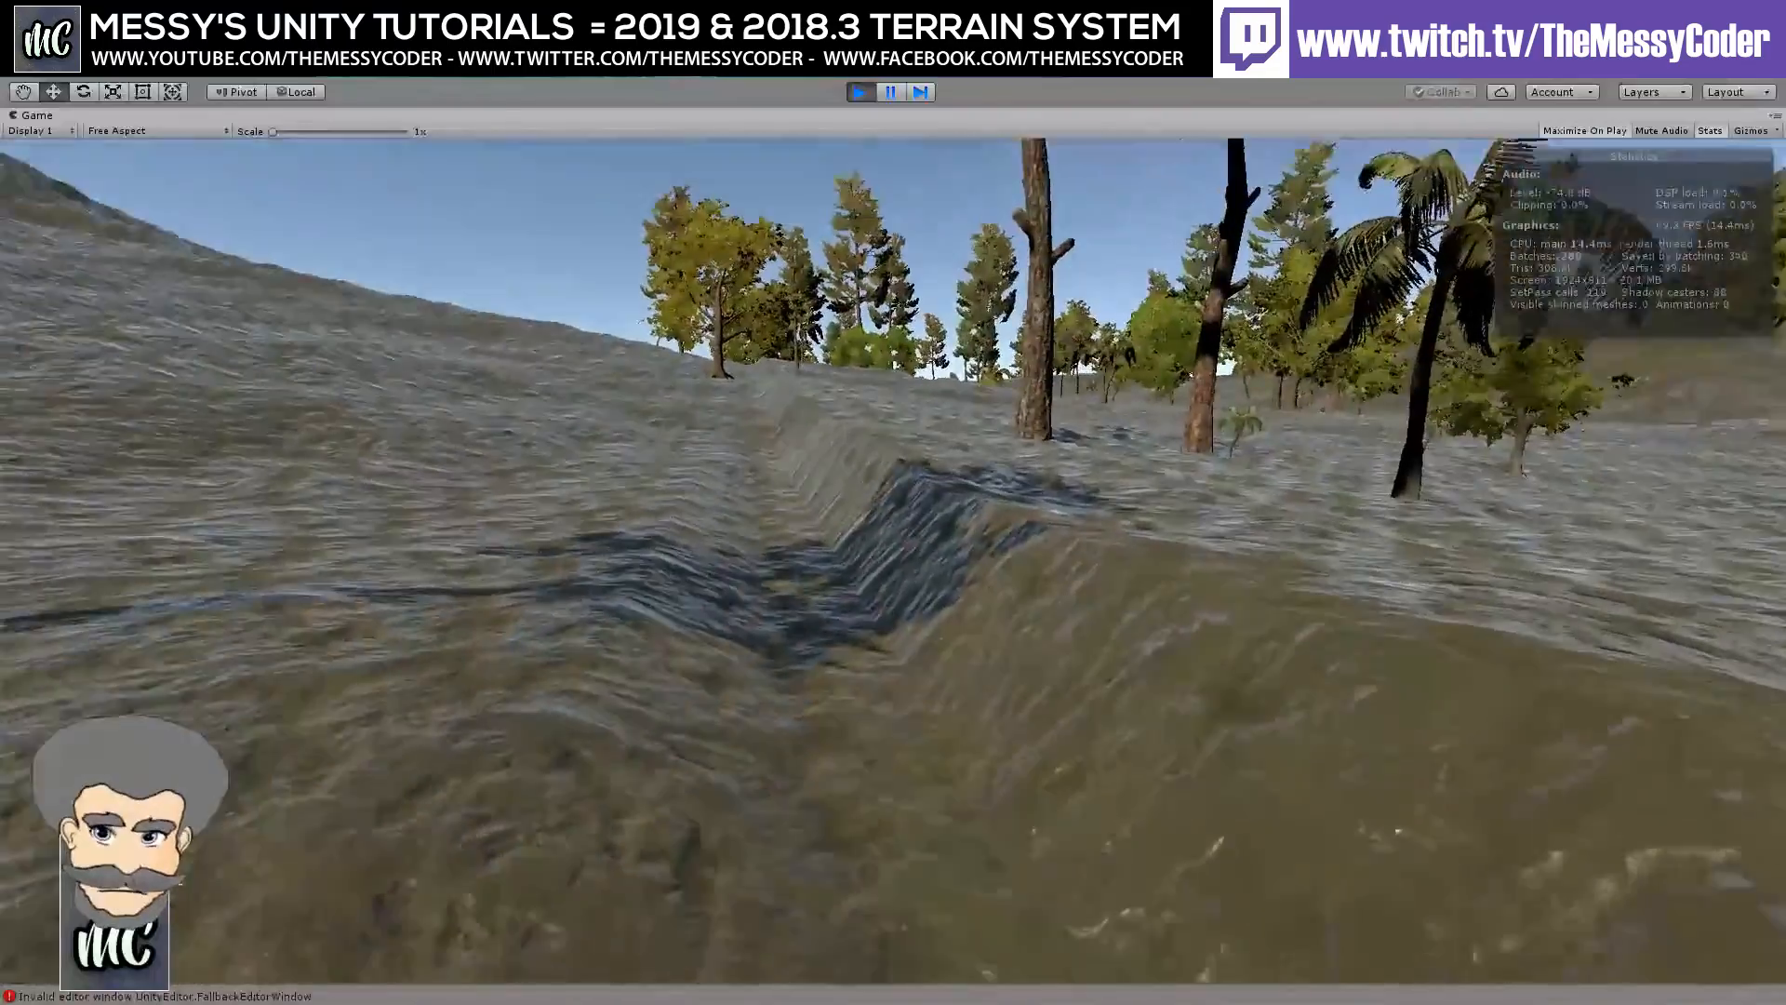